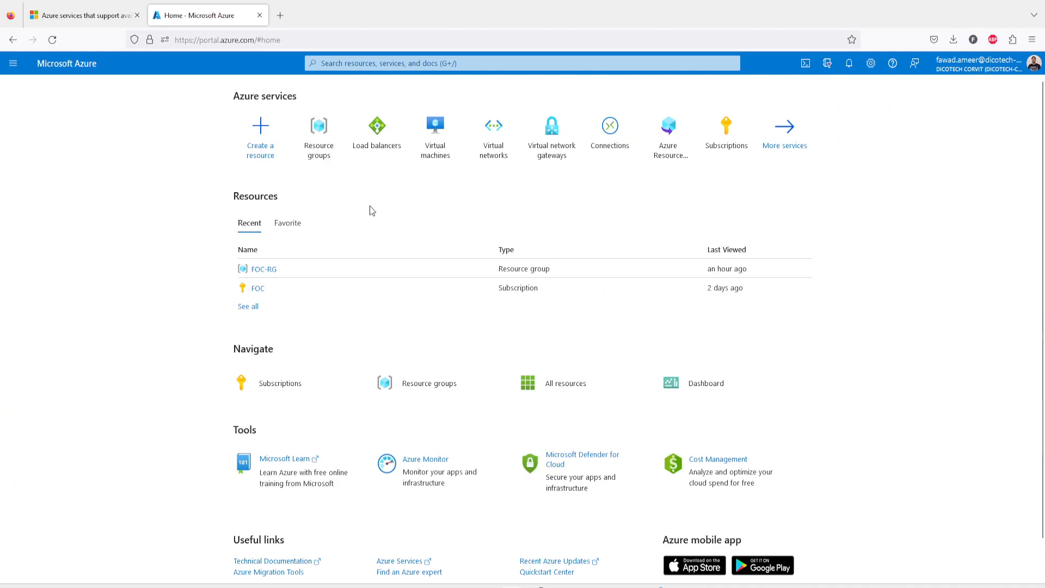
Open the virtual machines list and filter it to show only the FOC subscription.
click(441, 155)
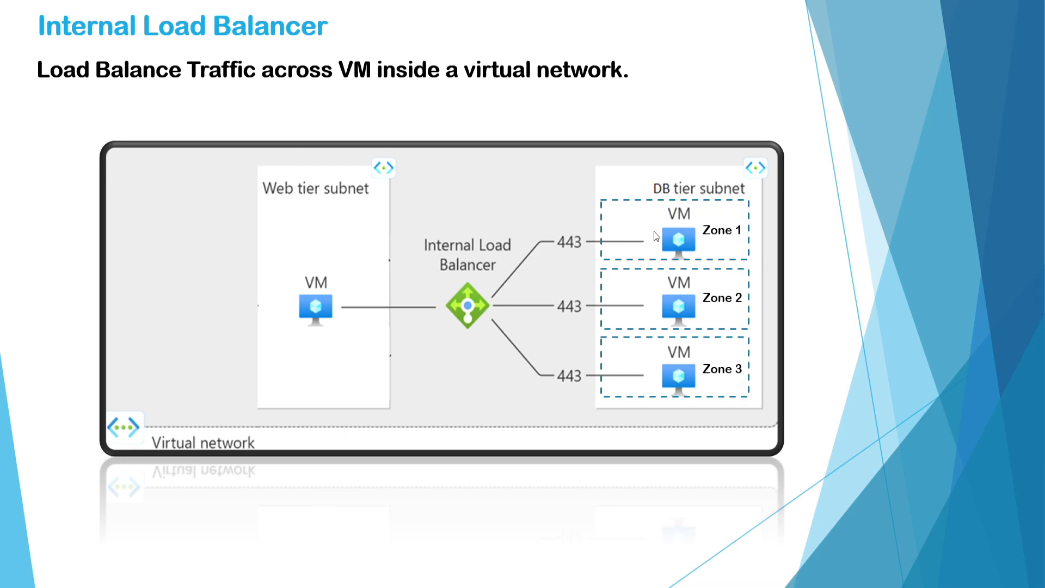
key(alt+Tab)
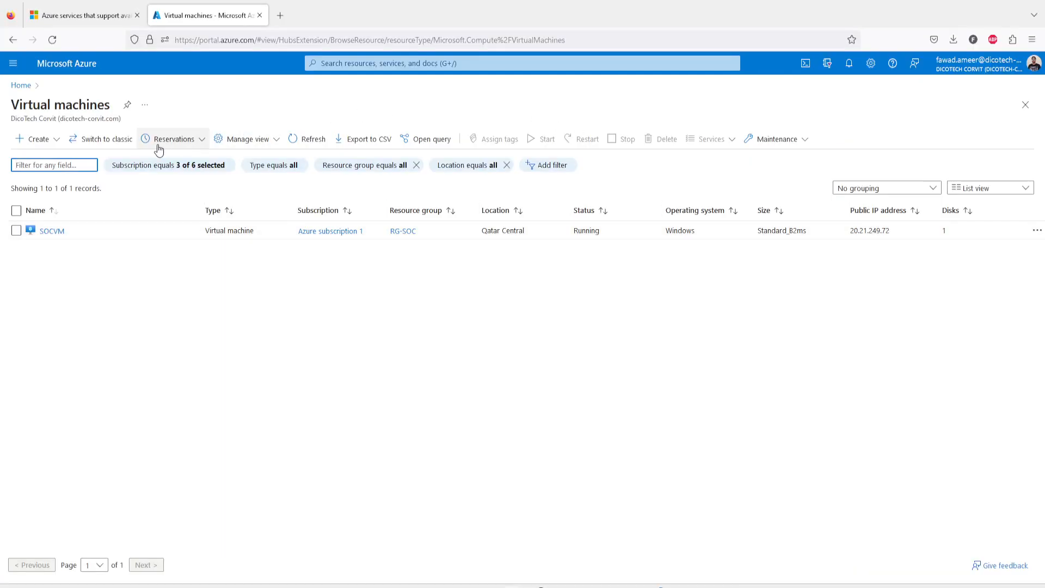
click(194, 176)
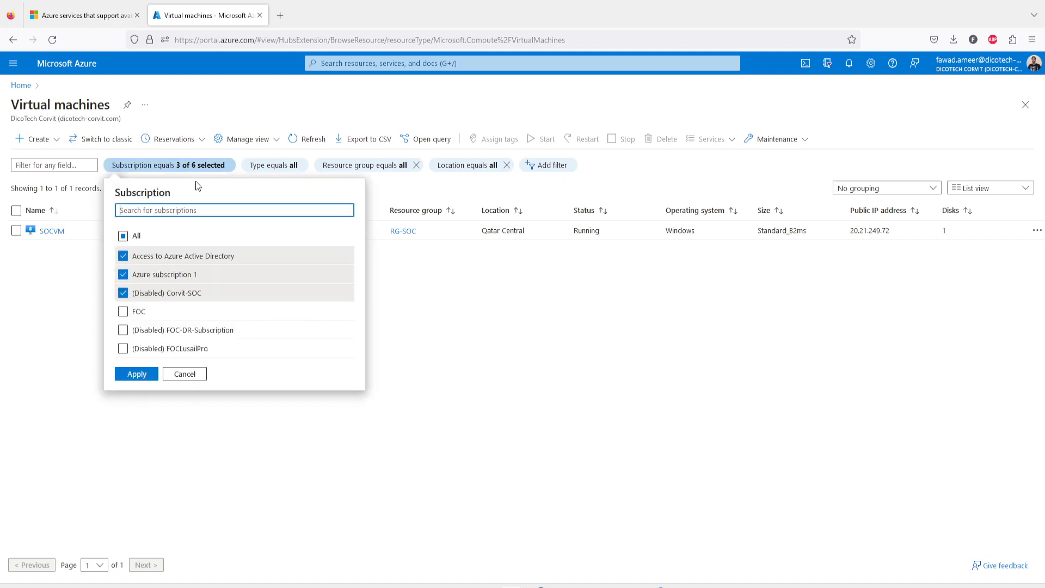
click(123, 235)
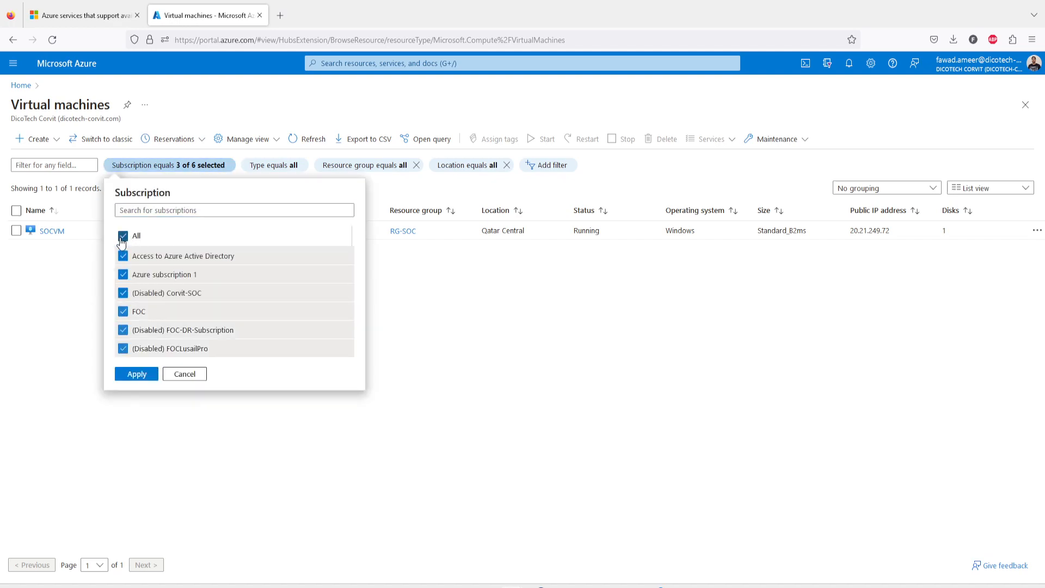
click(123, 236)
click(124, 311)
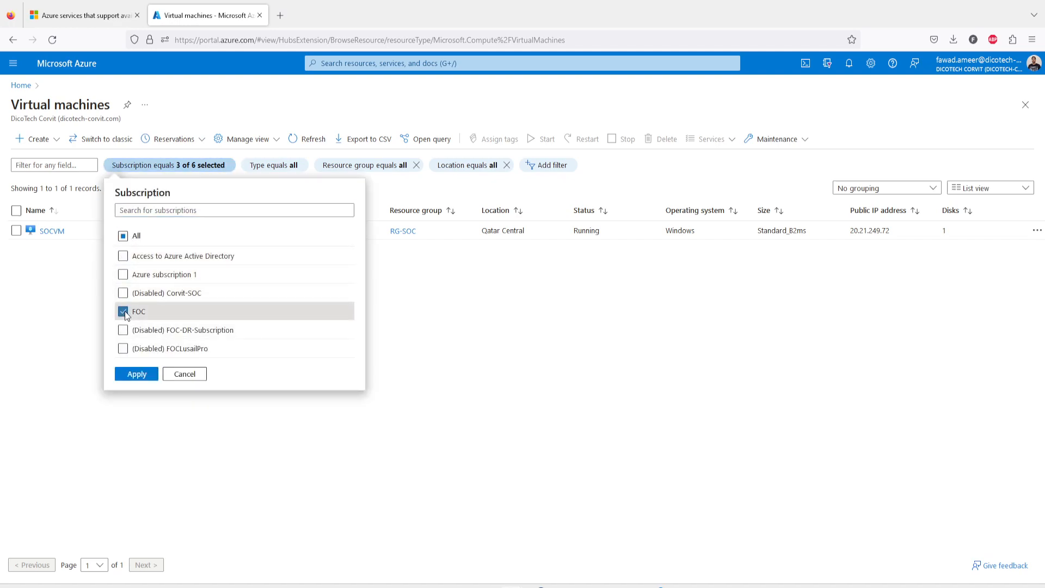
click(137, 374)
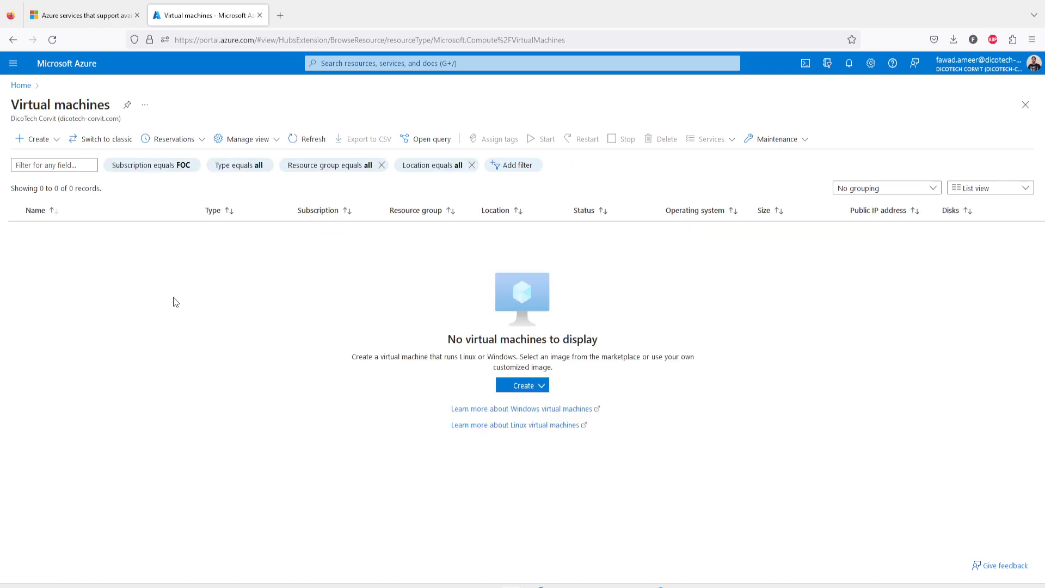
Start creating an Azure virtual machine in resource group FOC-RG and name it DB01.
click(508, 386)
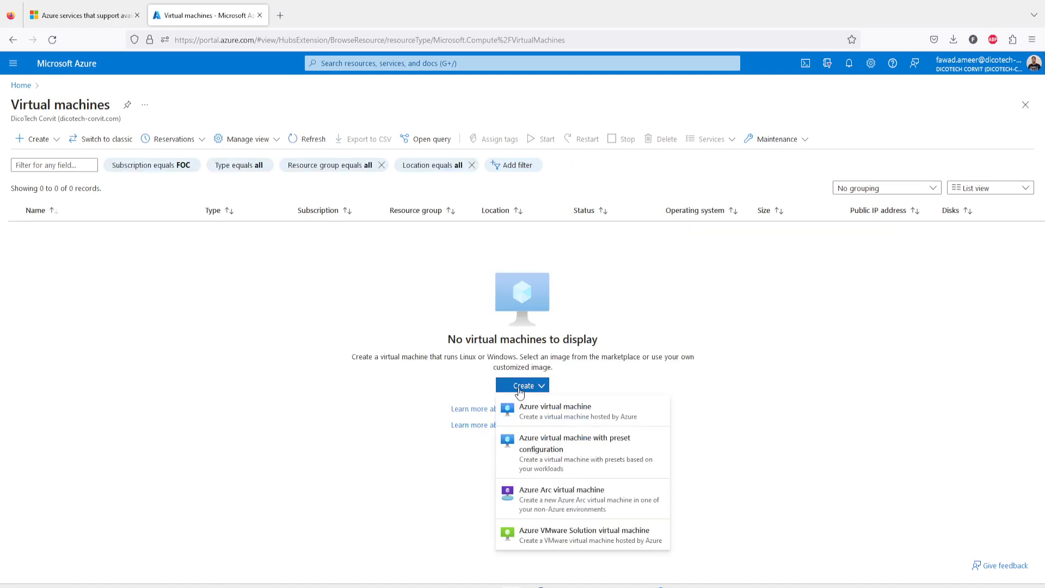
click(533, 413)
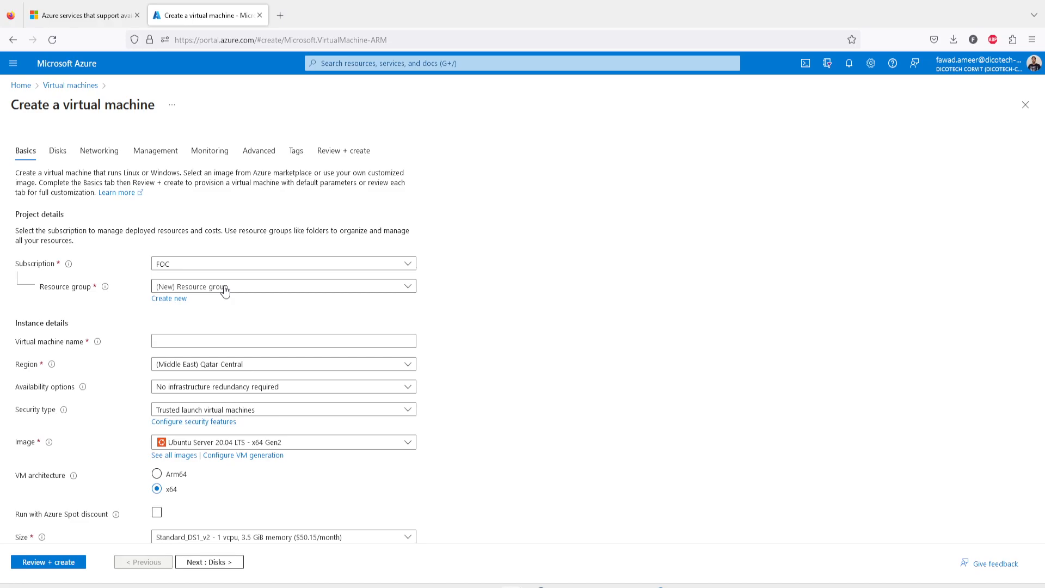
click(225, 289)
click(175, 328)
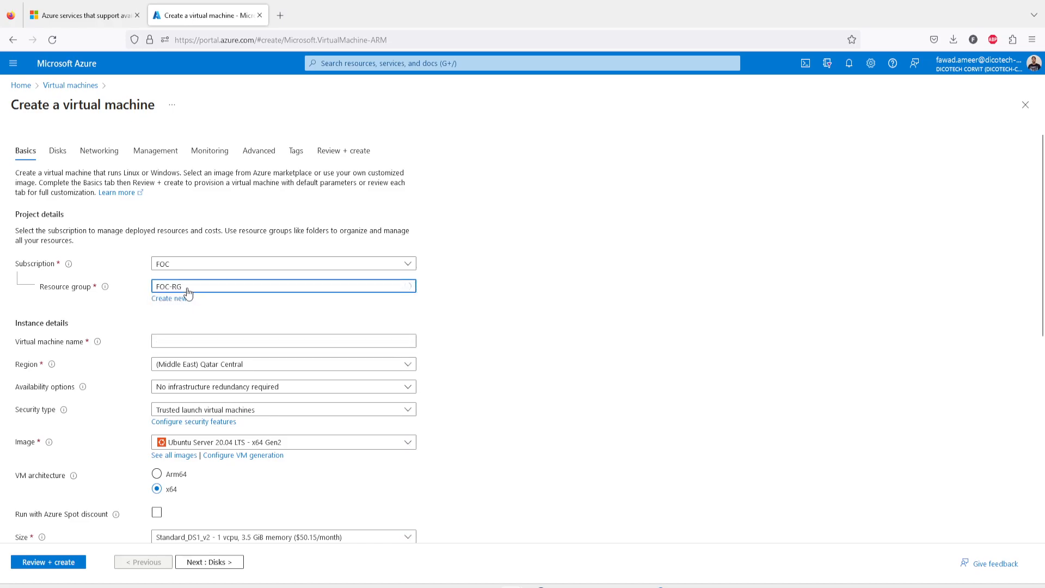
click(183, 338)
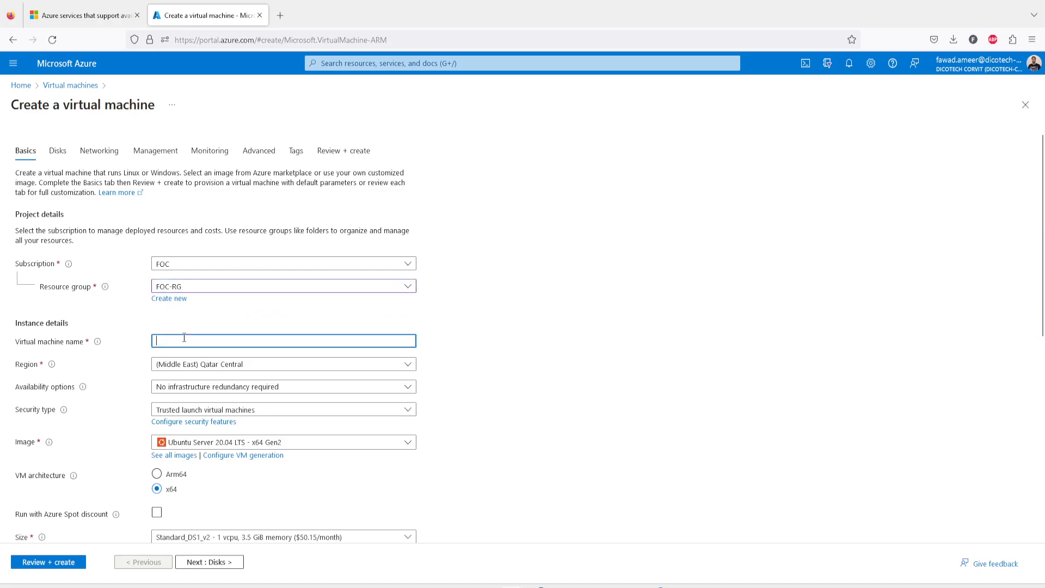
text(DB01)
Set the virtual machine's availability option to Availability zone with Zone 1, and check the documentation's list of regions that support availability zones.
mouse_move(83, 393)
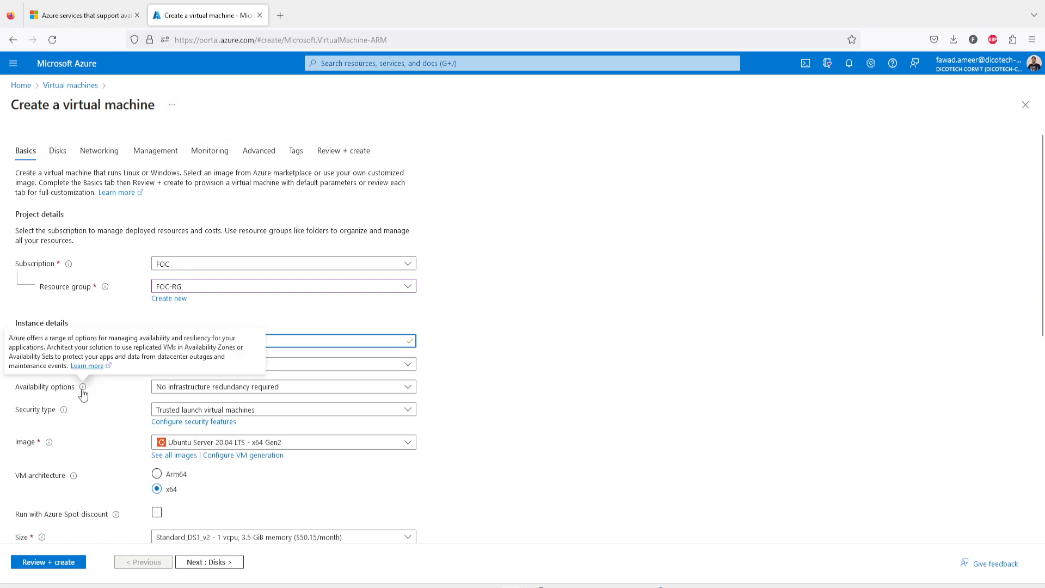
click(185, 388)
click(182, 423)
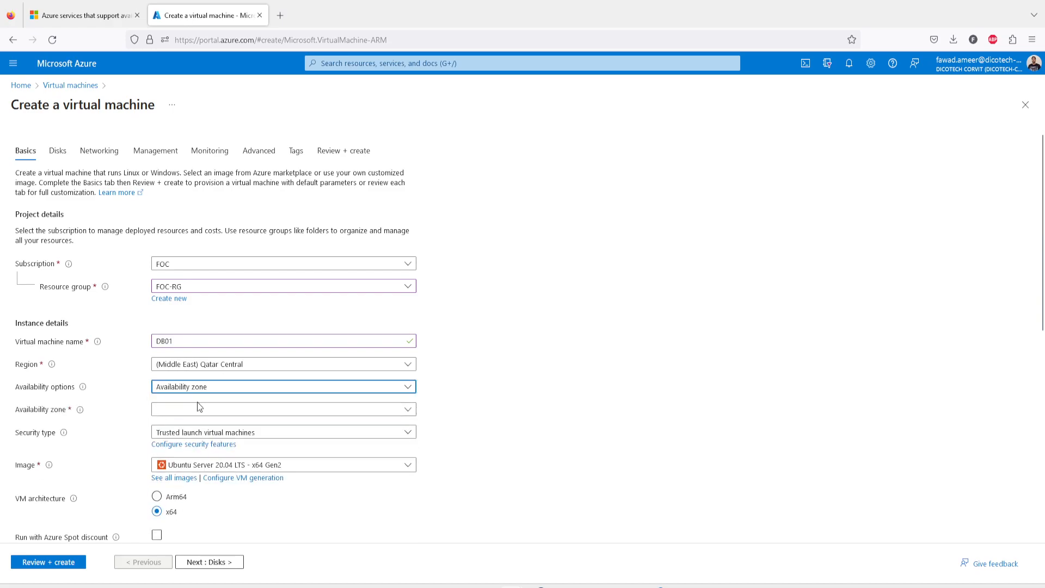
click(183, 411)
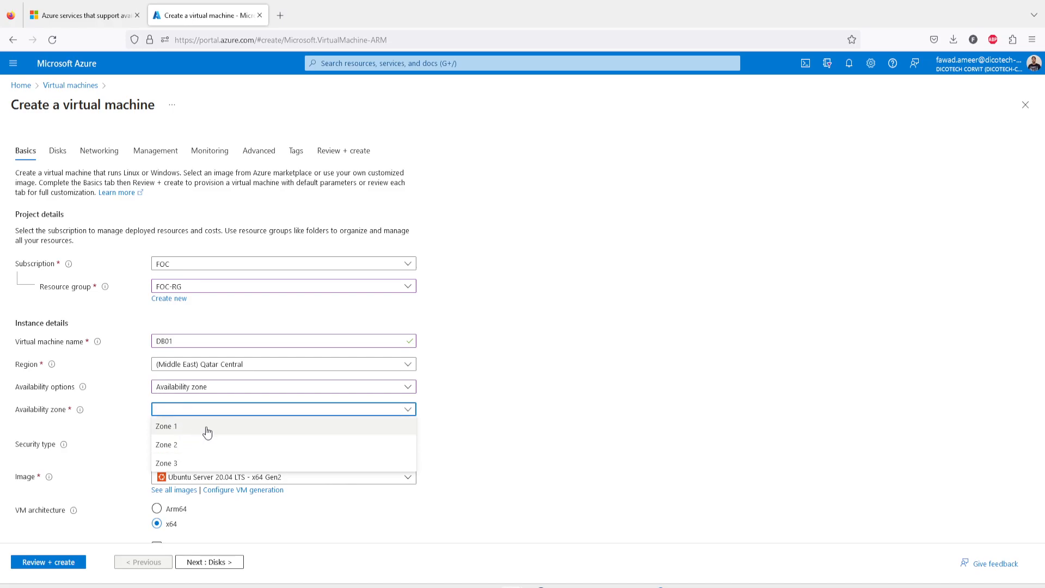
click(207, 428)
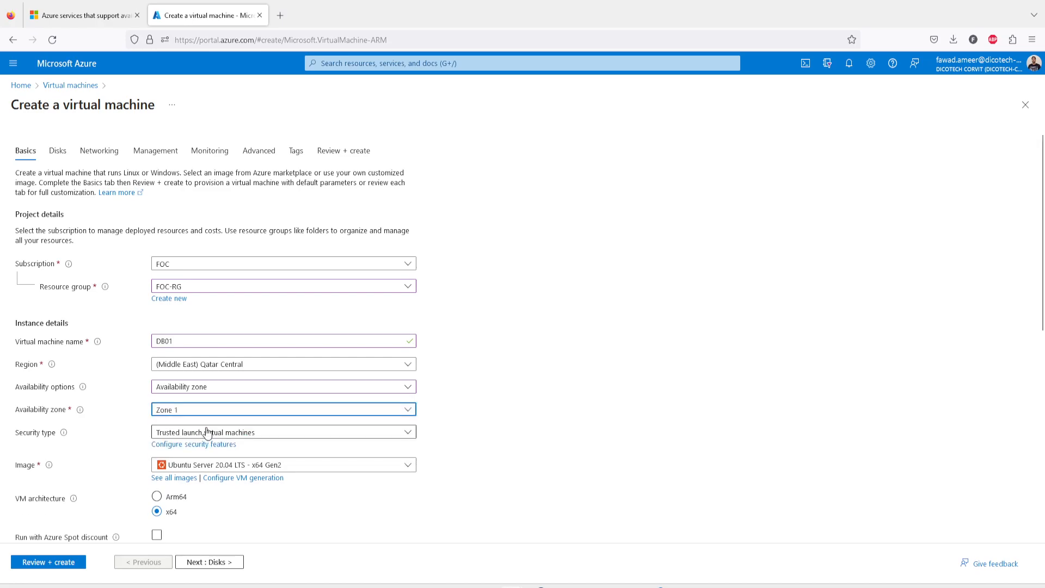
click(83, 15)
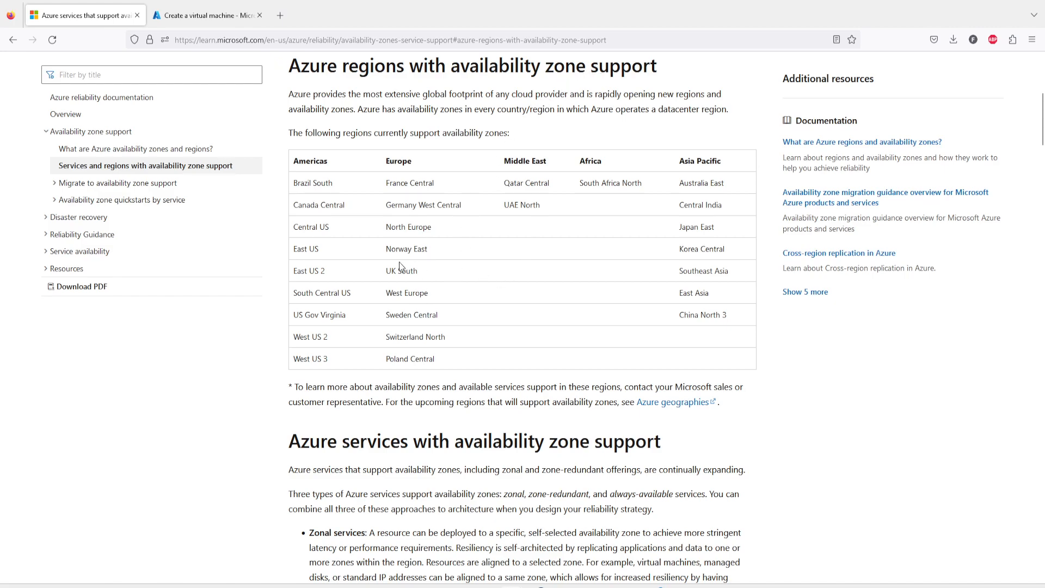
click(192, 19)
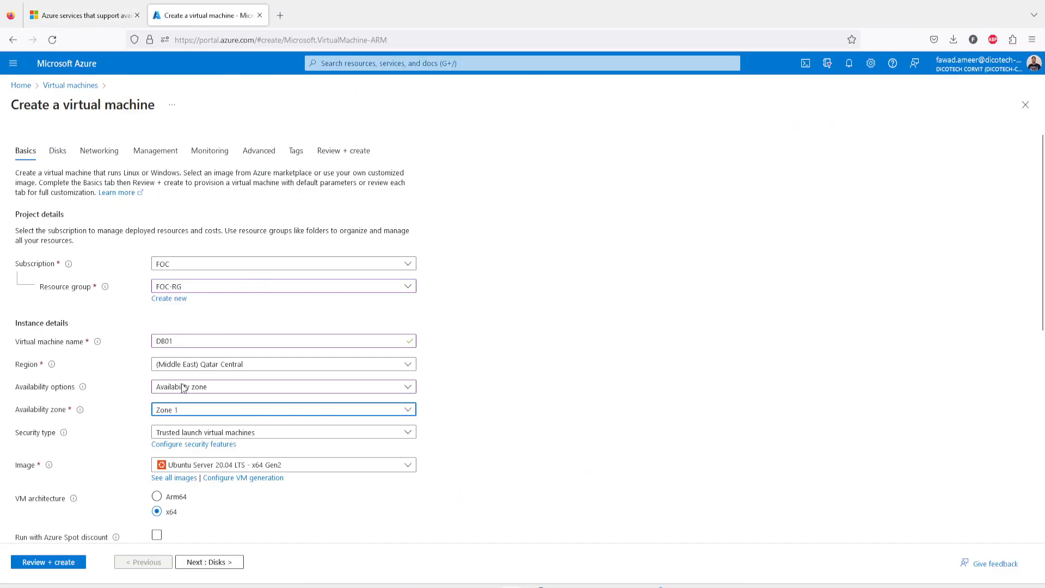
Choose Windows Server 2022 Datacenter: Azure Edition - x64 Gen2 as the virtual machine's image.
scroll(450, 386, down, 2)
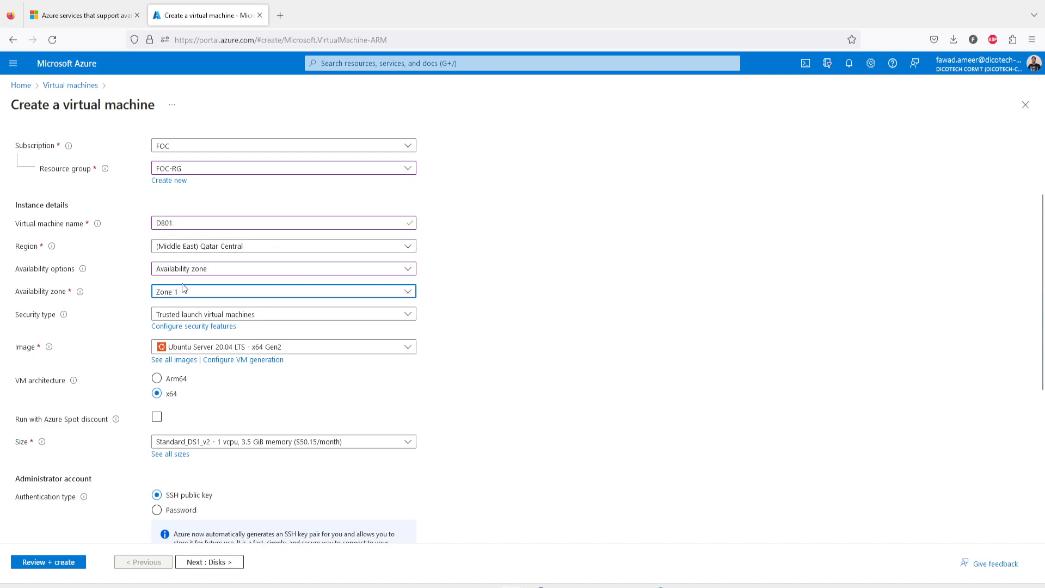
click(292, 351)
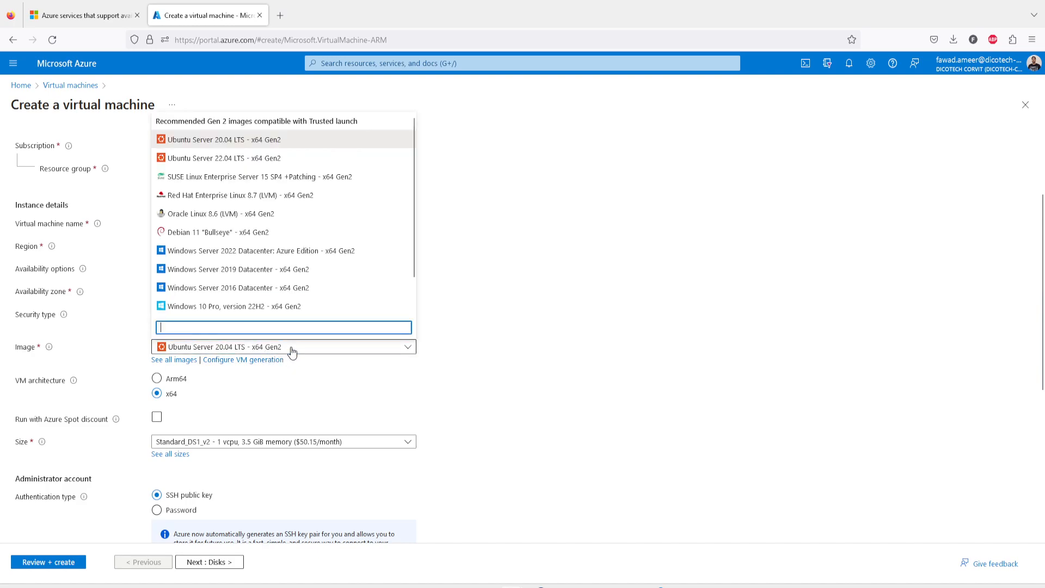
click(247, 253)
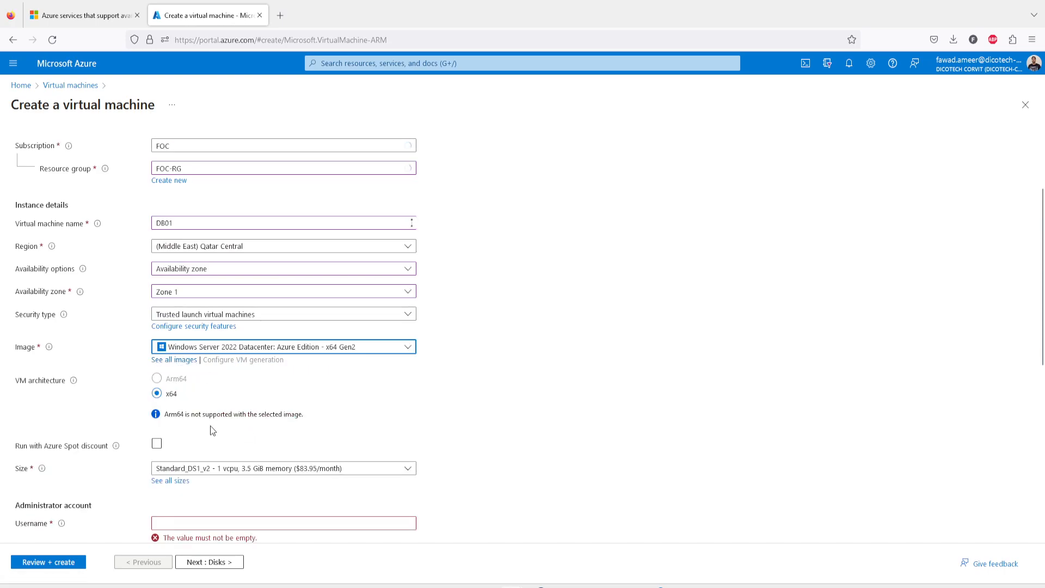
Fill in the administrator account's username, and enter and confirm its password.
scroll(283, 449, down, 2)
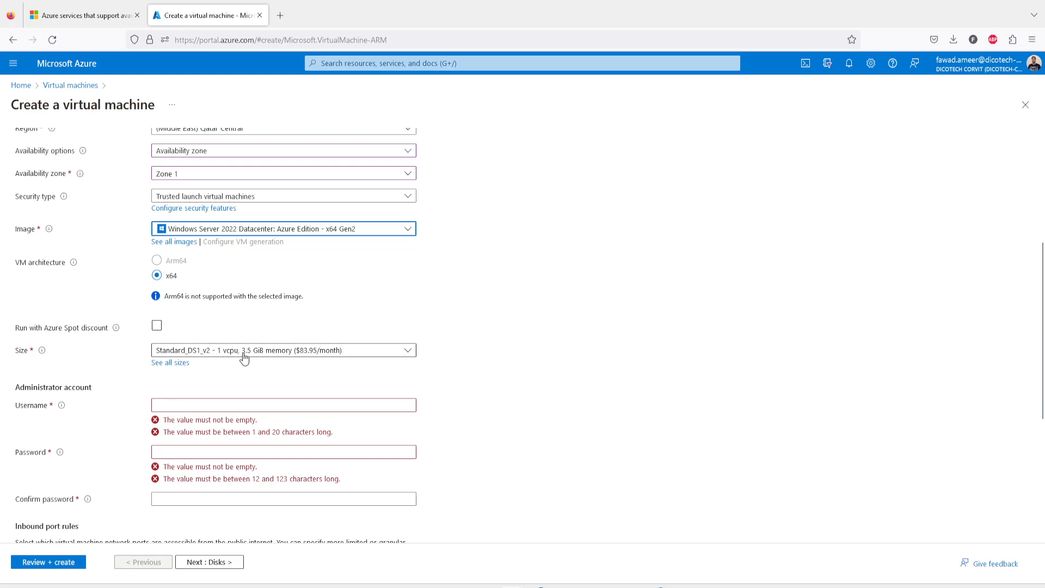
click(189, 406)
text(fawad)
key(Tab)
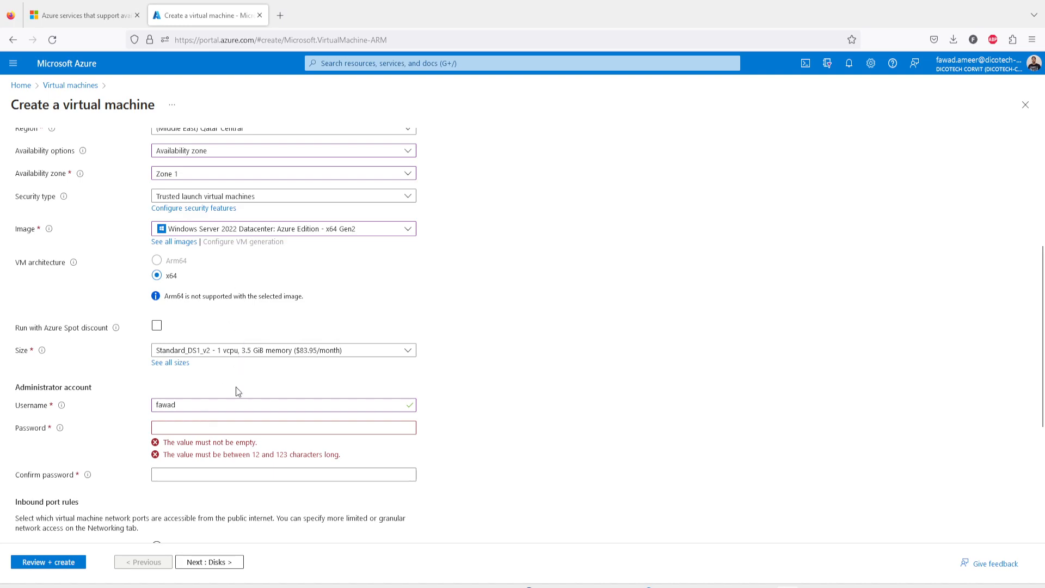
click(228, 429)
key(ctrl+v)
key(Tab)
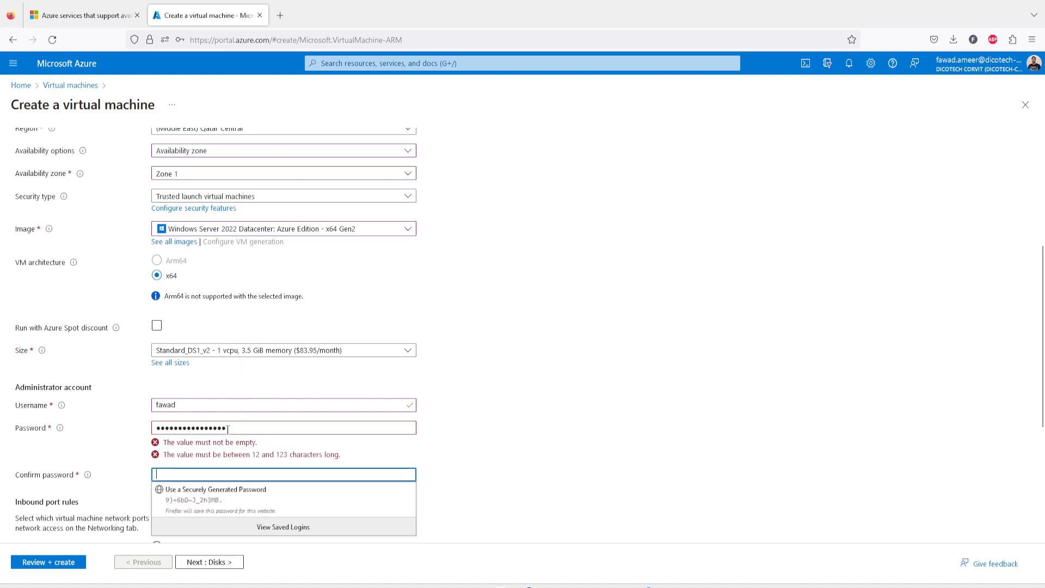
key(ctrl+v)
Allow HTTP (80) and HTTPS (443) as public inbound ports in addition to RDP (3389).
scroll(232, 433, down, 3)
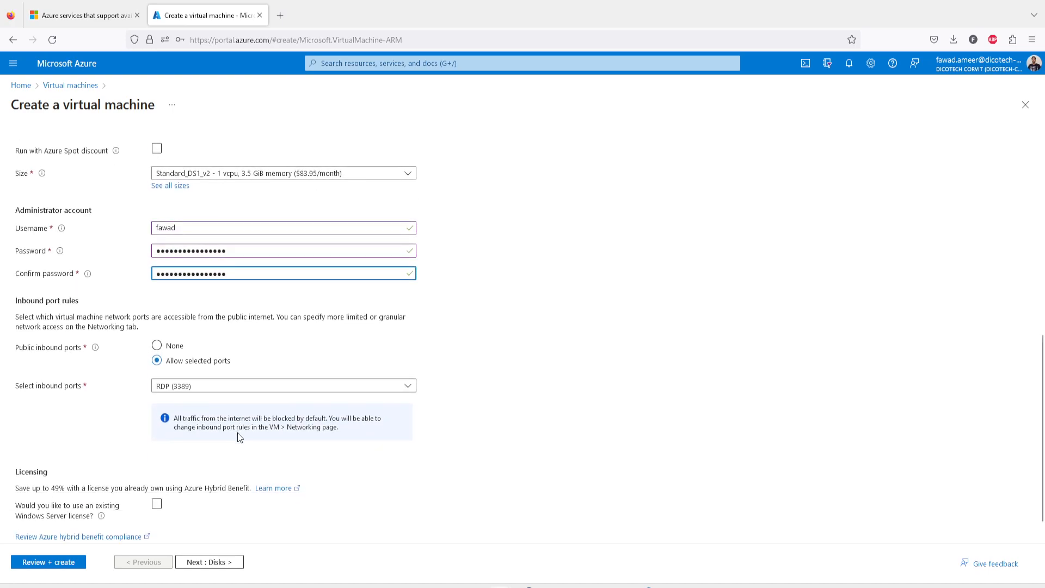
click(201, 386)
click(195, 405)
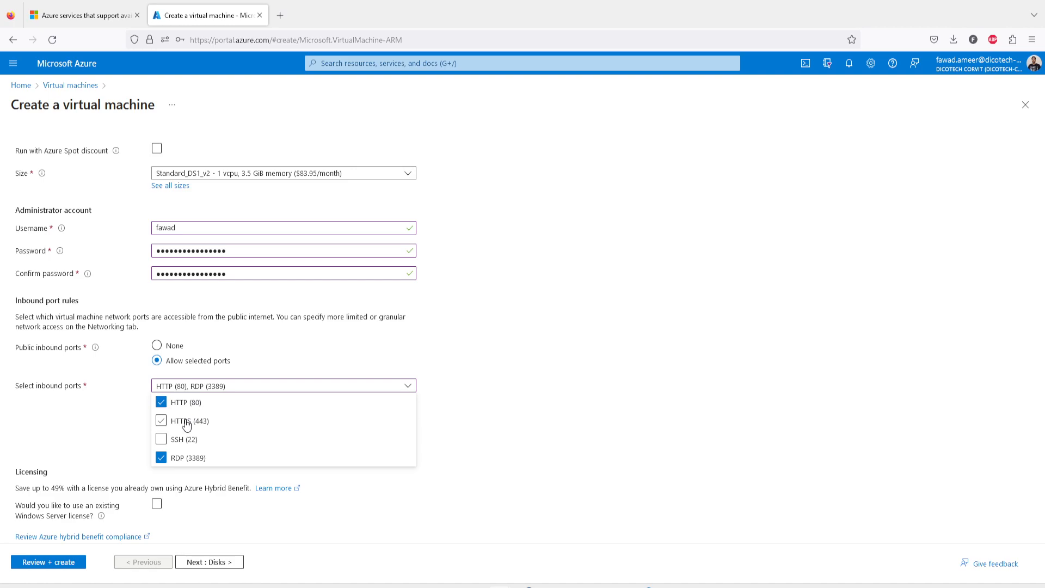
click(187, 422)
click(465, 363)
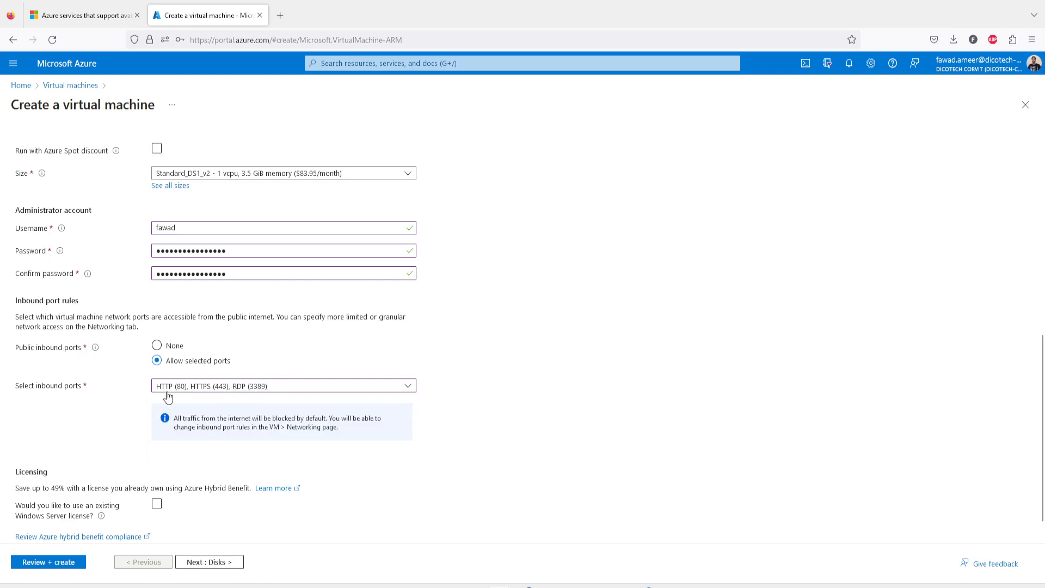
Opt to use an existing Windows Server license and confirm eligibility for the Azure Hybrid Benefit.
scroll(265, 395, down, 1)
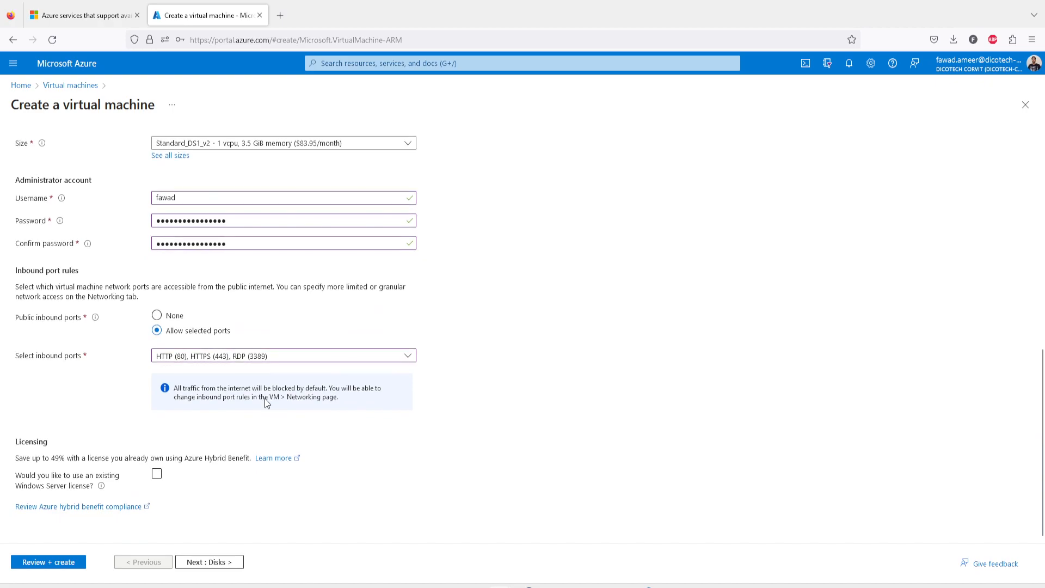
click(157, 474)
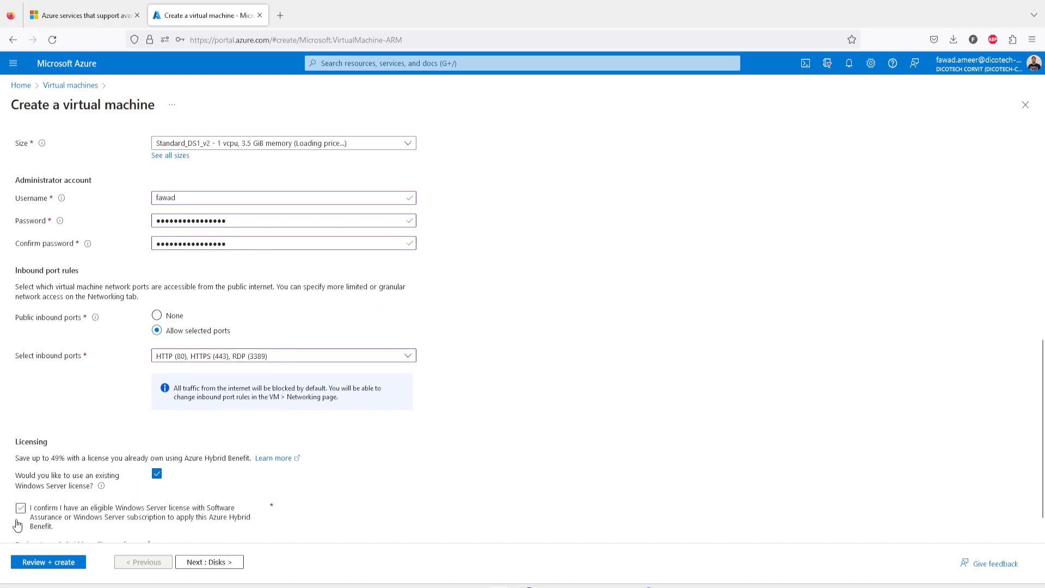
click(21, 508)
Keep the default disk settings and, in the networking settings, have the public IP and NIC deleted along with the virtual machine.
click(209, 562)
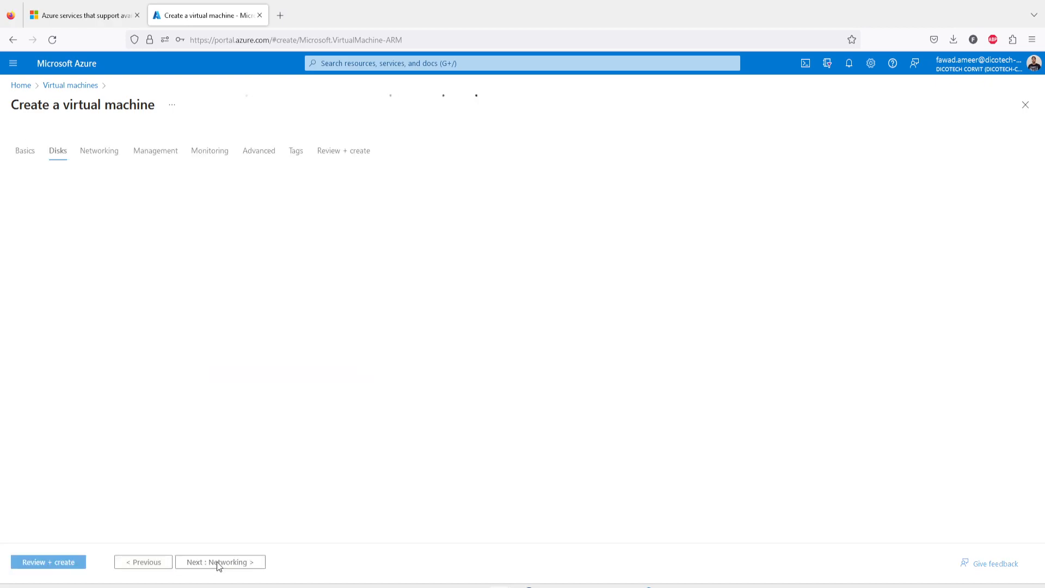
click(217, 563)
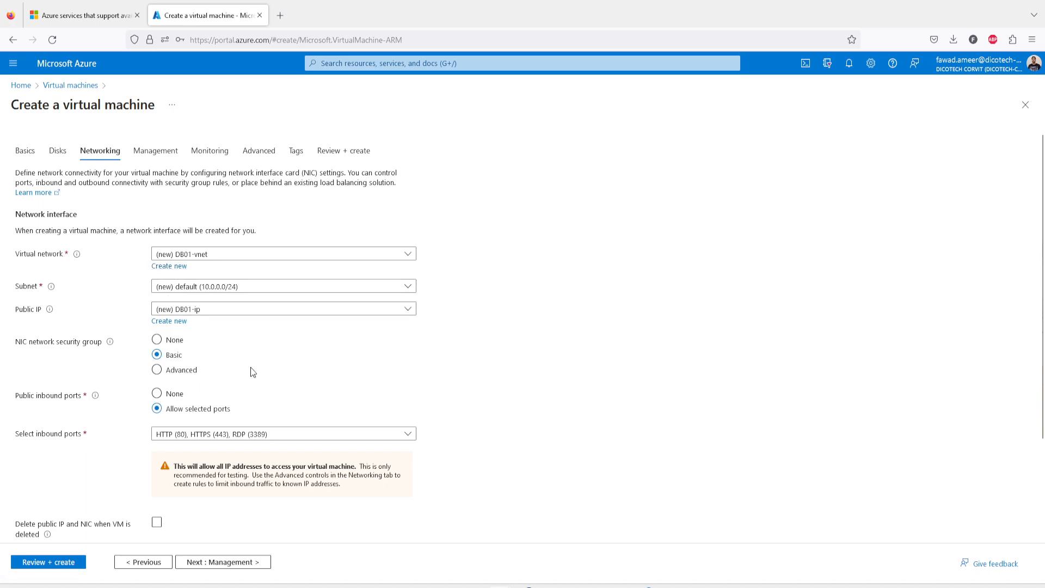
scroll(163, 531, down, 2)
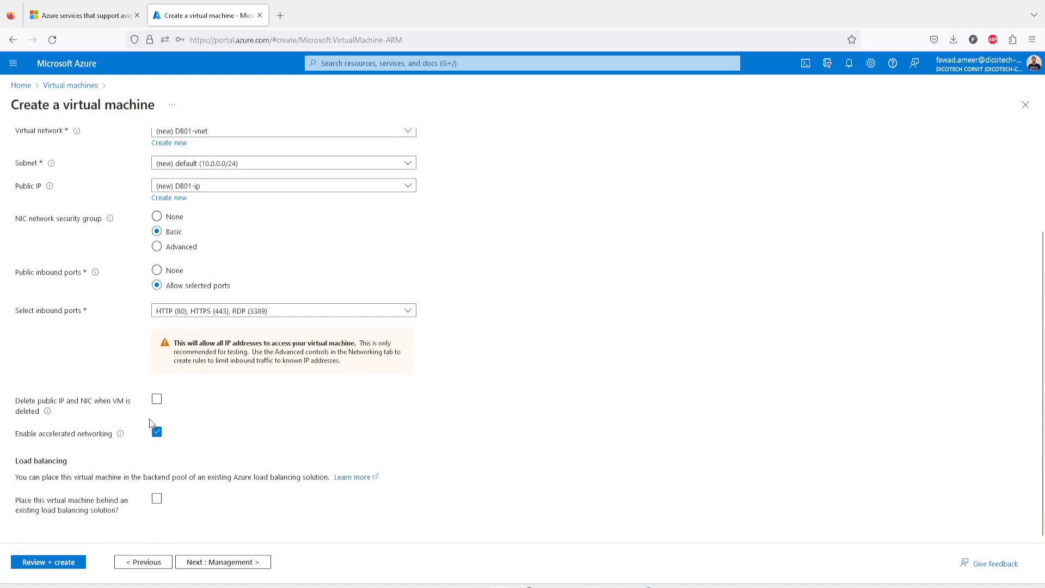
click(157, 400)
click(157, 432)
click(157, 432)
Keep the default management settings, validate the DB01 configuration and create the virtual machine.
click(204, 563)
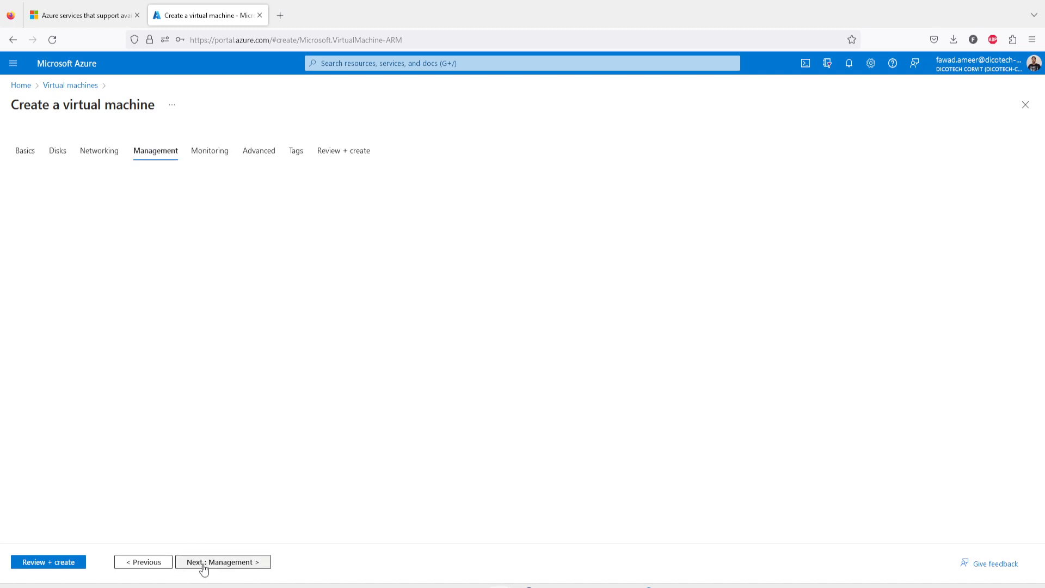
click(66, 565)
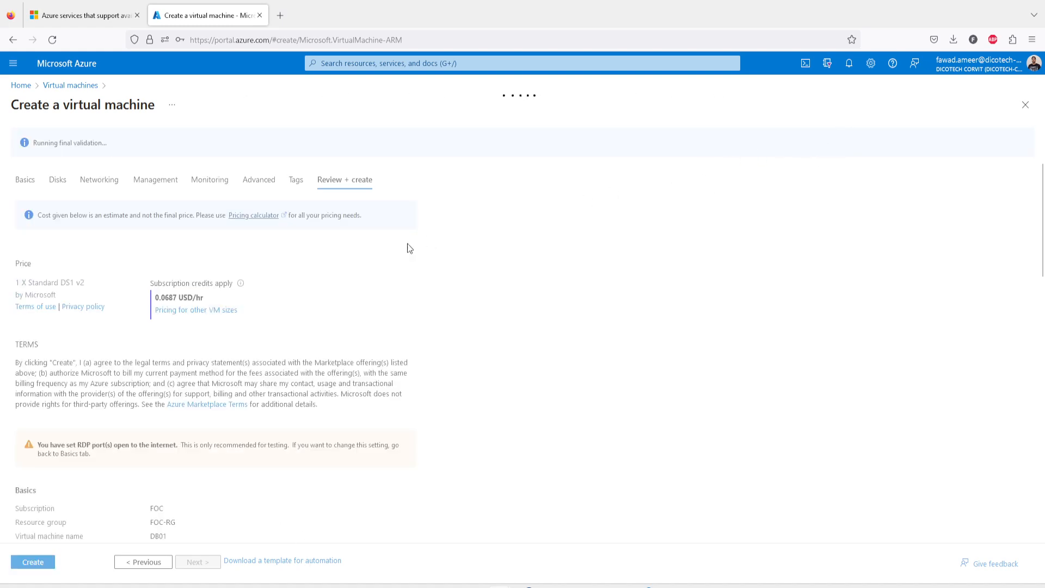
click(33, 563)
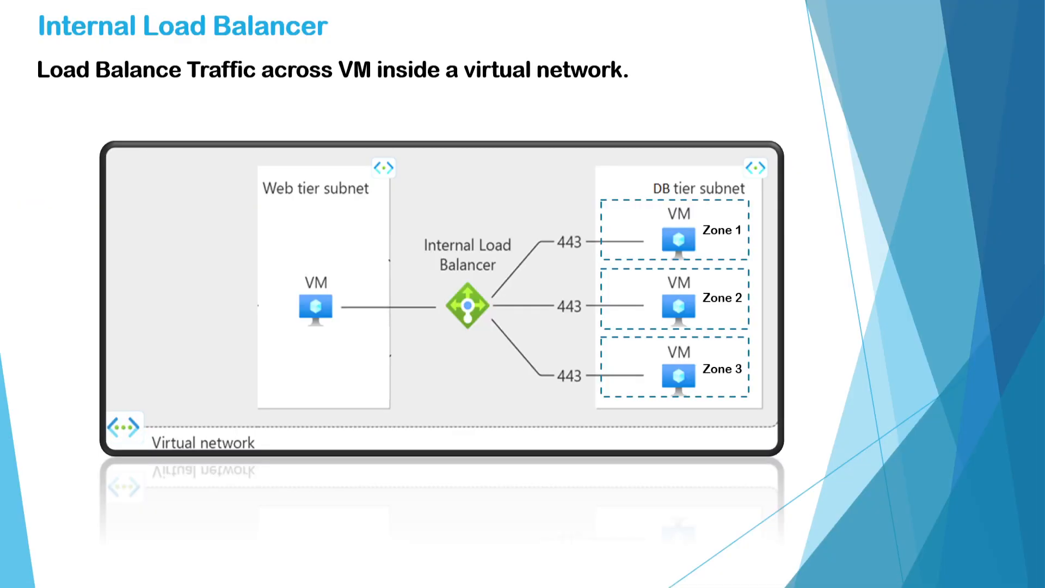
key(Right)
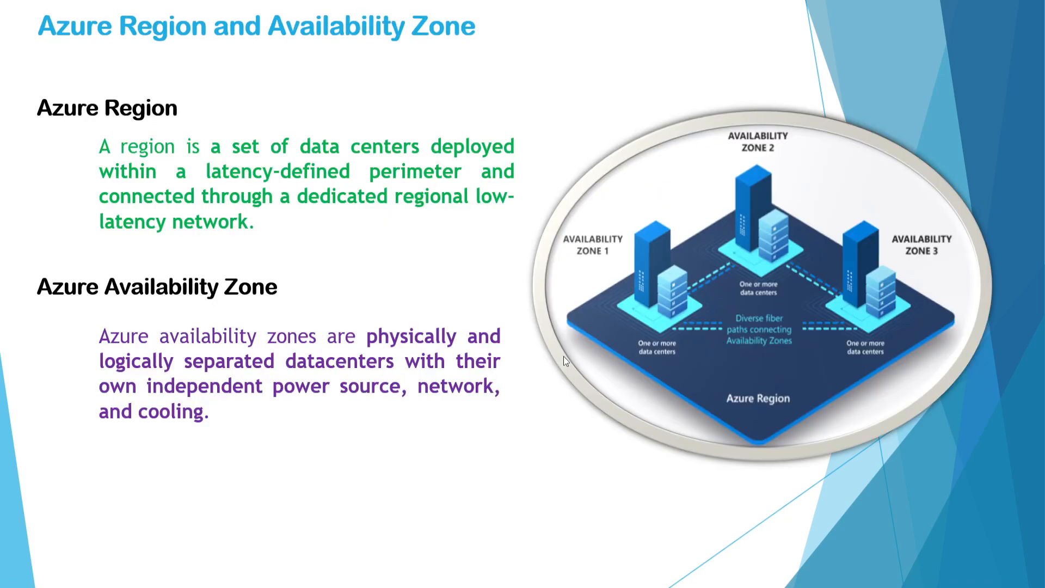
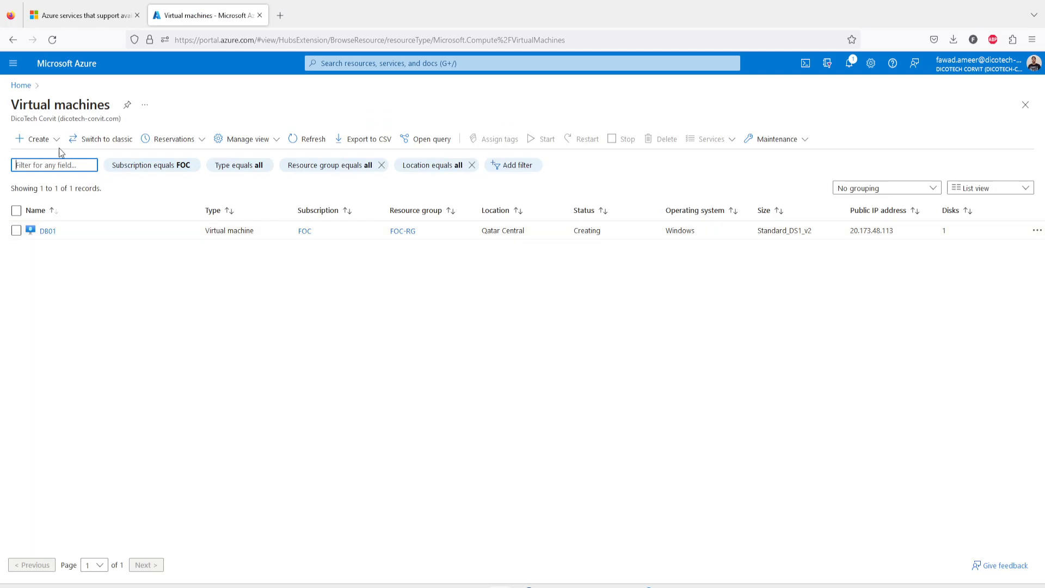
Start a new Azure virtual machine in the resource group FOC-RG and name it DB02.
click(39, 140)
click(49, 169)
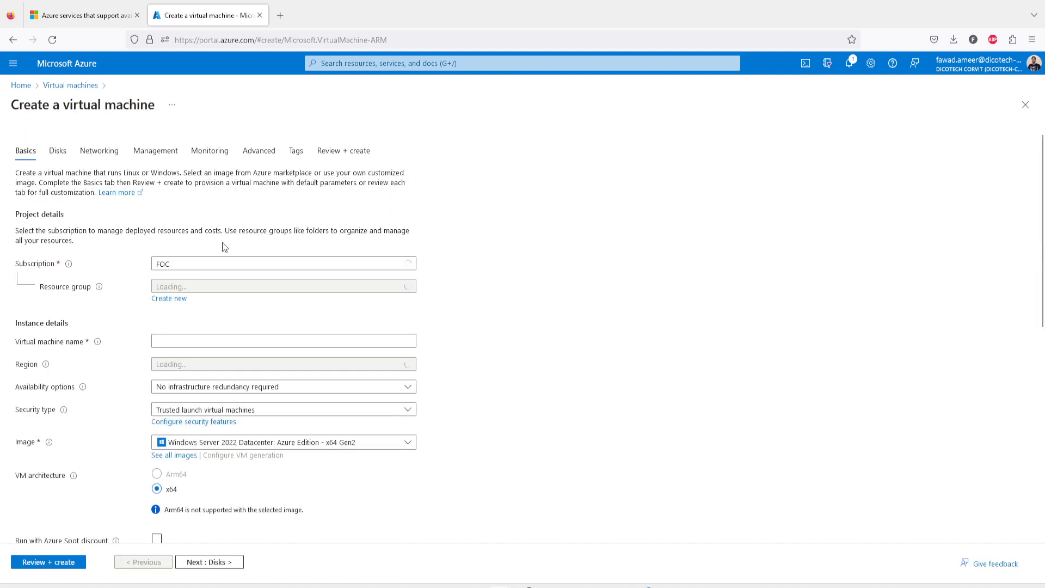
click(215, 289)
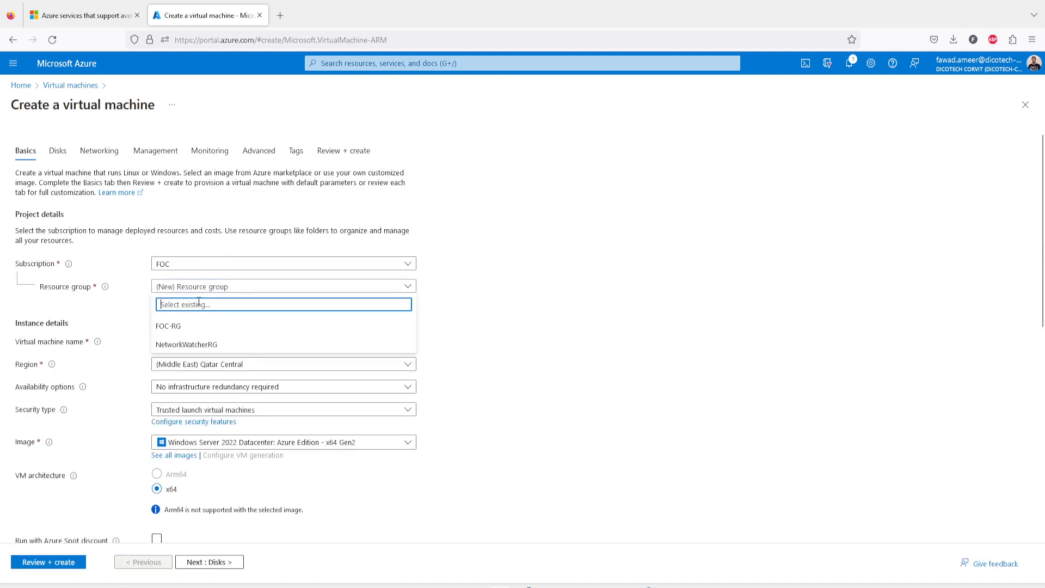
click(182, 327)
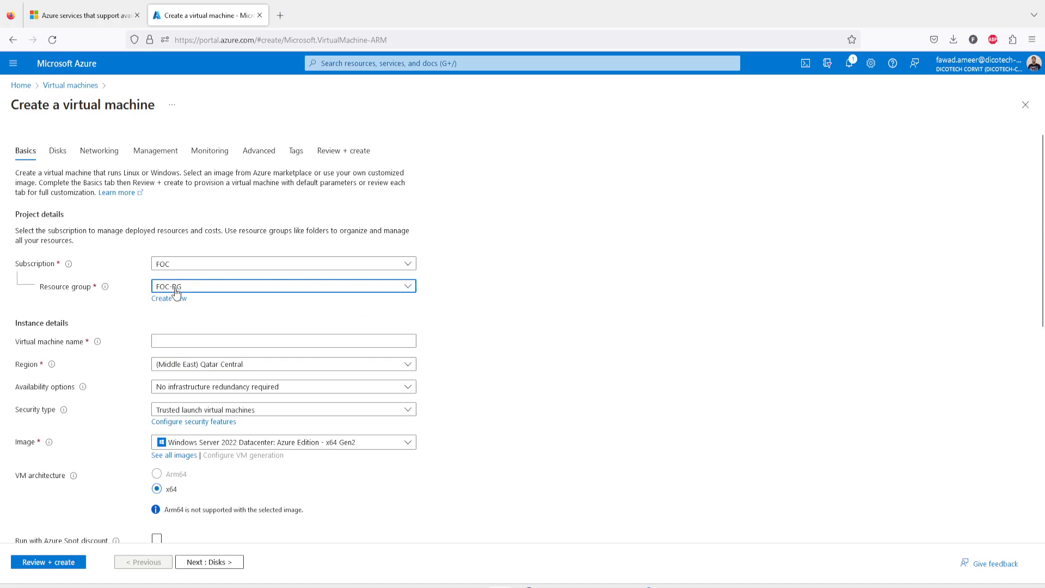
click(197, 343)
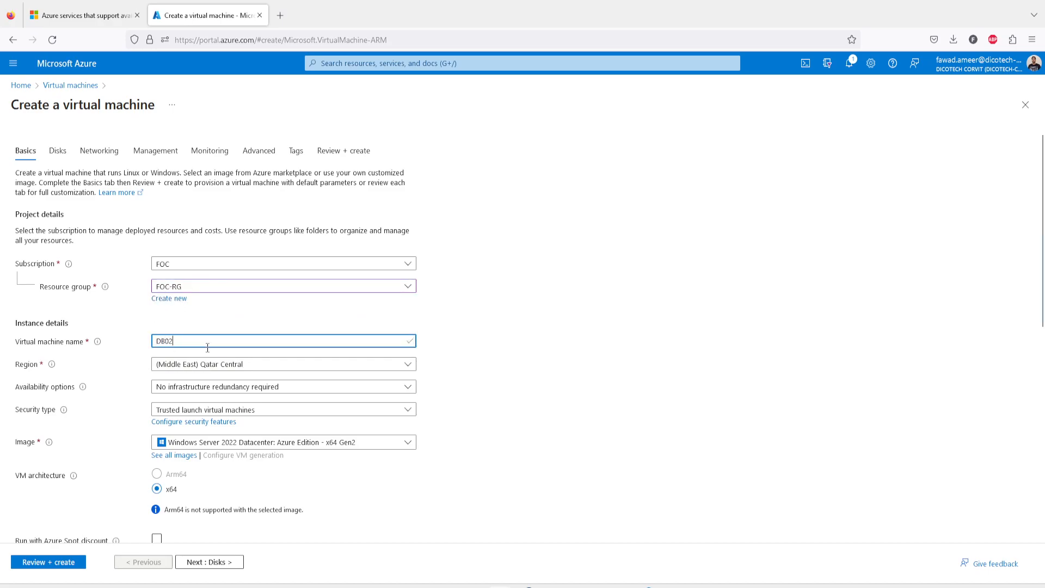
Try out Availability zone and Availability set as the availability option for DB02.
click(202, 388)
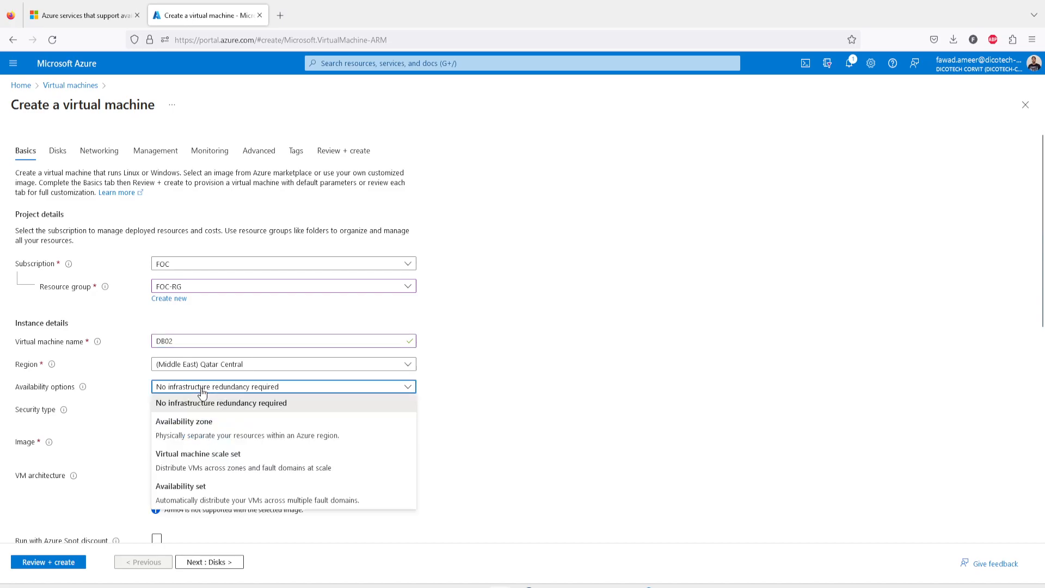
click(185, 427)
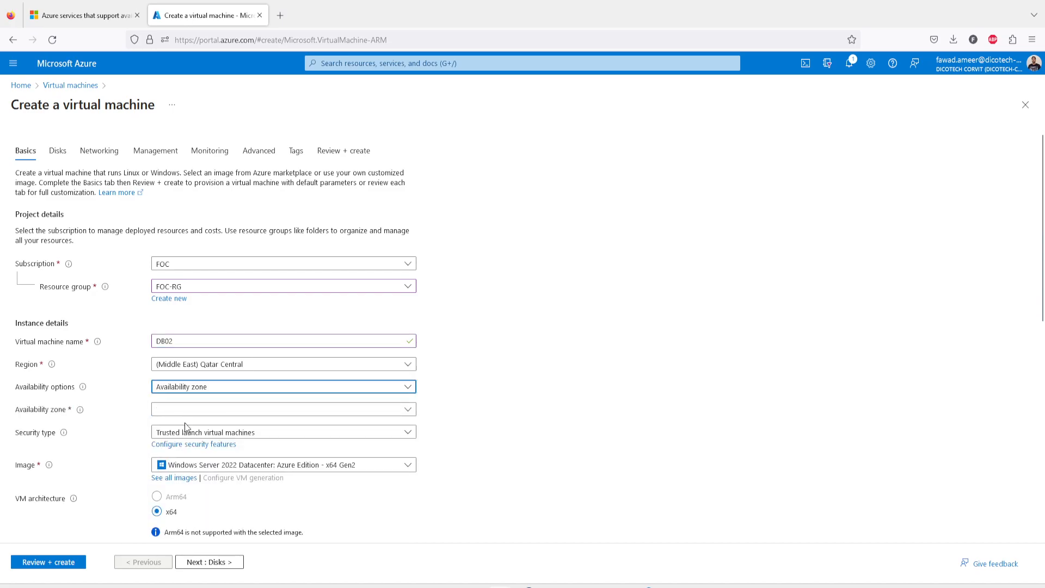
click(221, 394)
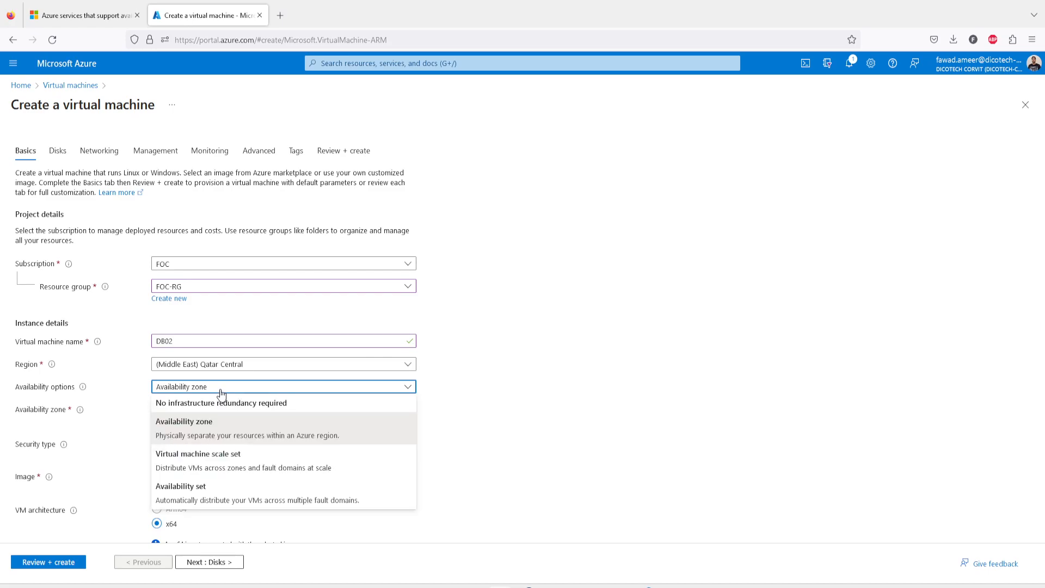
click(217, 500)
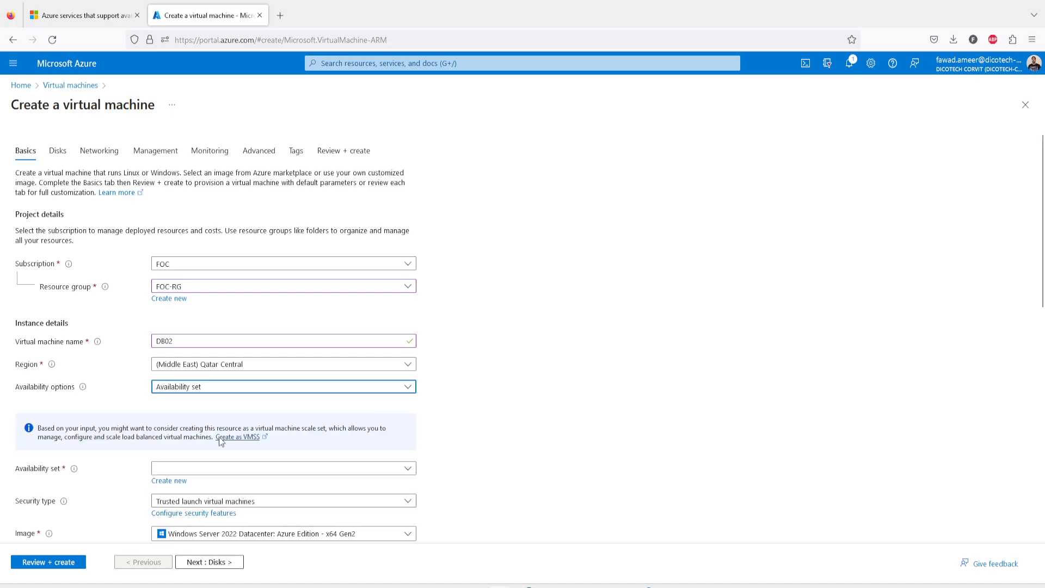
Set DB02's availability option to Availability zone and place the machine in Zone 2.
click(184, 391)
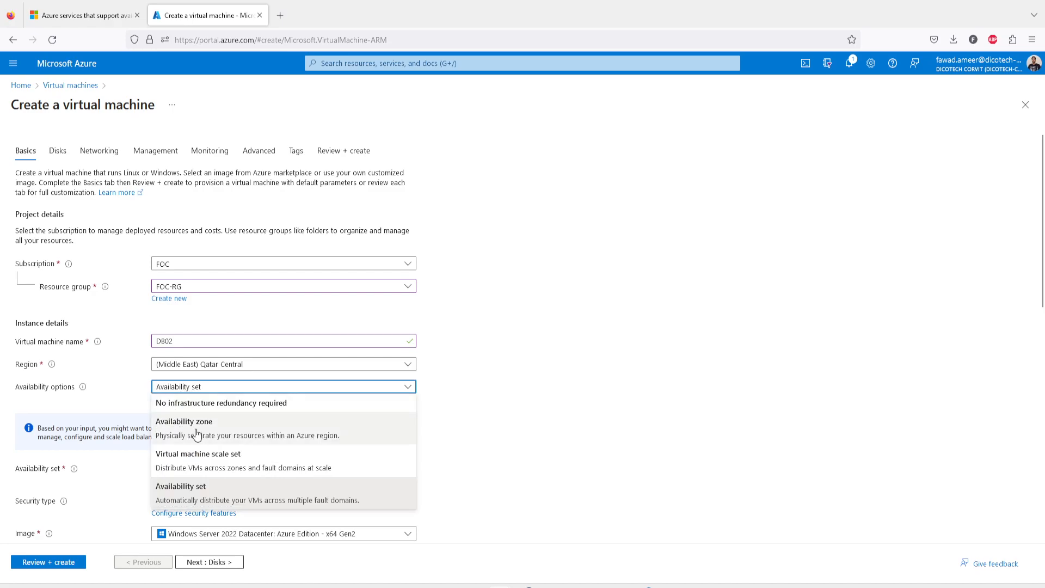
click(197, 434)
click(176, 410)
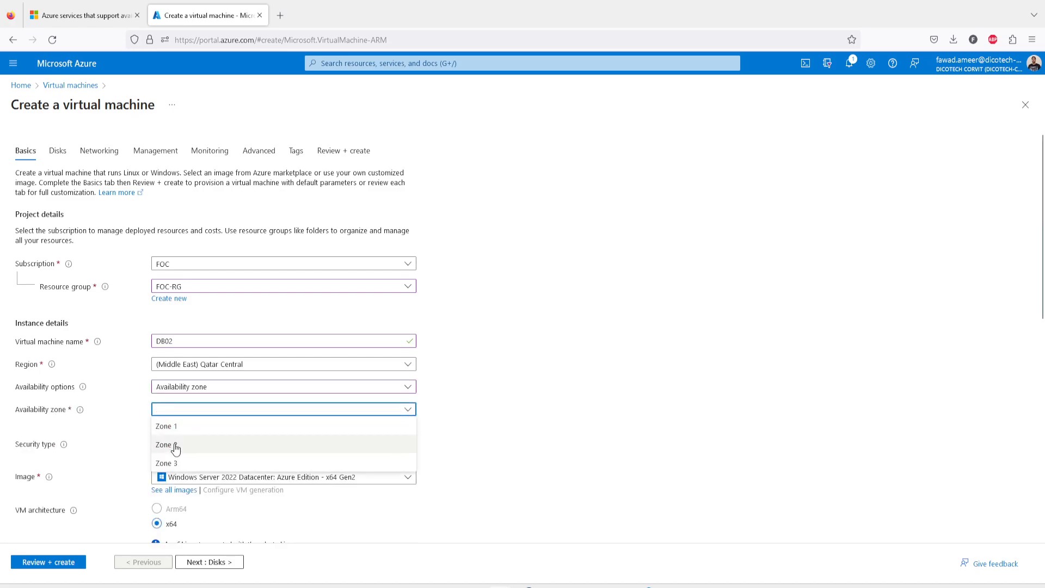
click(175, 446)
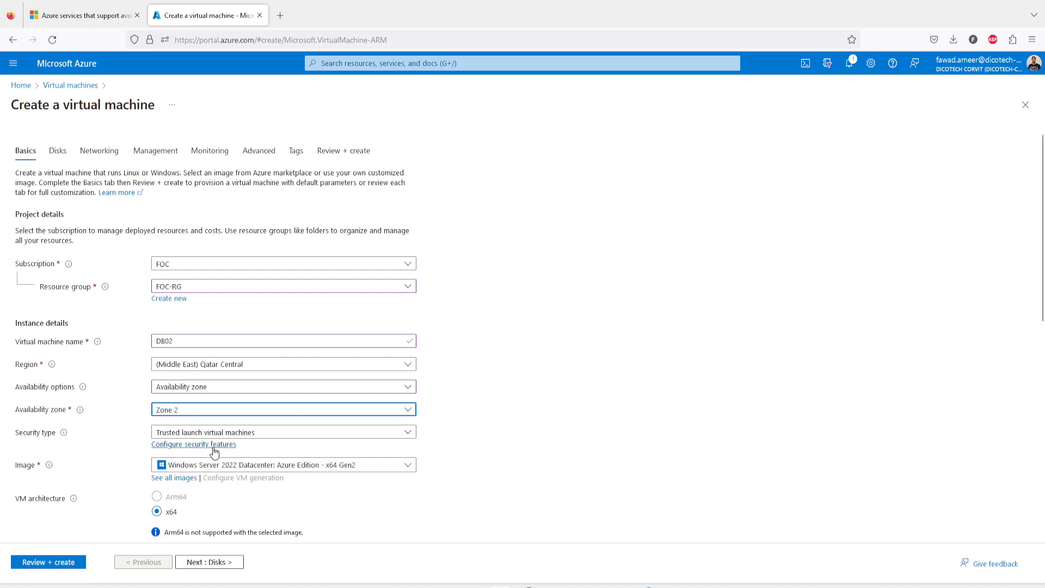
Change DB02's security type to Standard.
scroll(523, 438, down, 2)
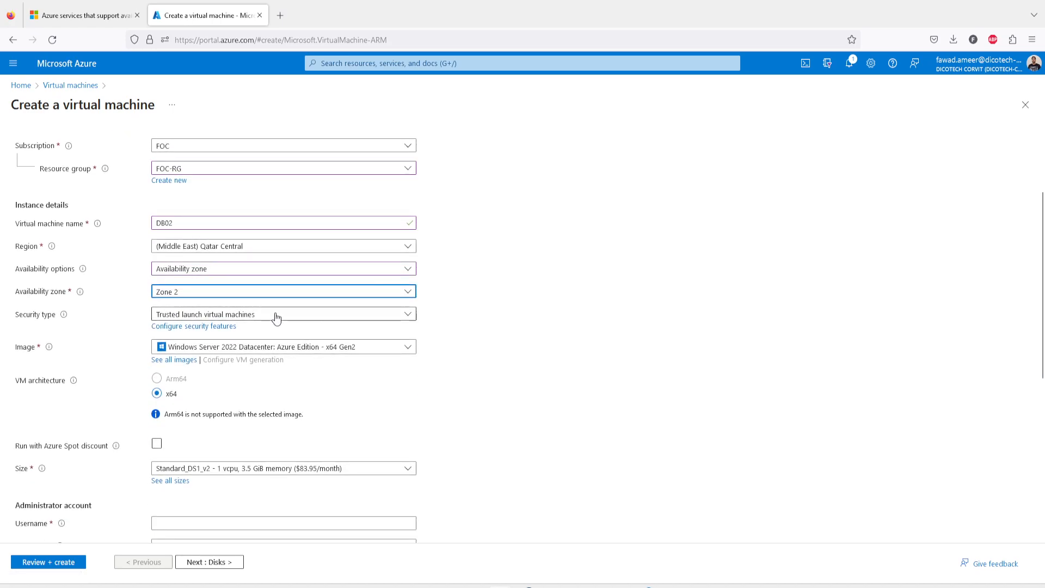
click(275, 315)
click(229, 333)
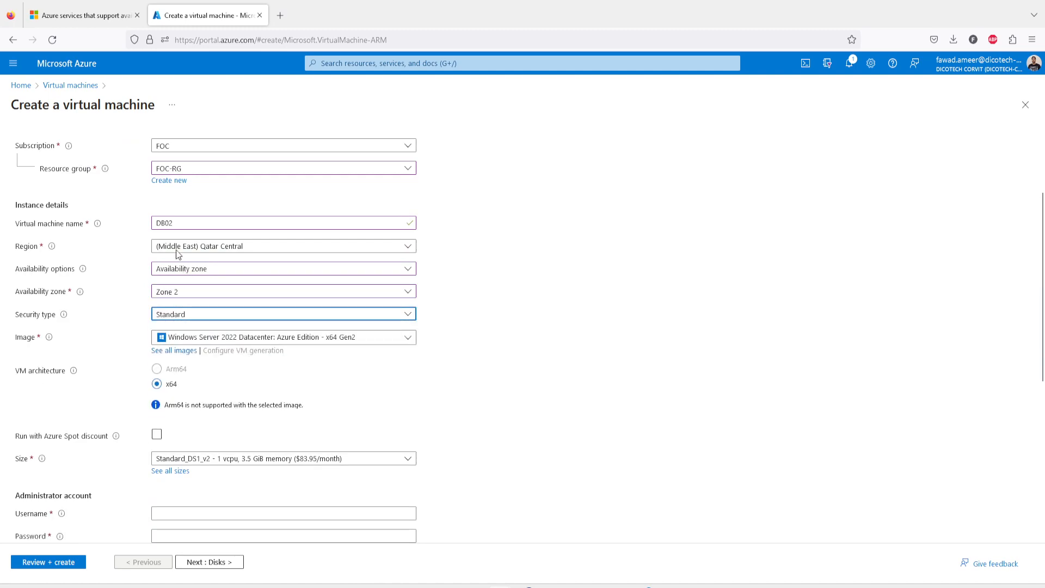
click(184, 223)
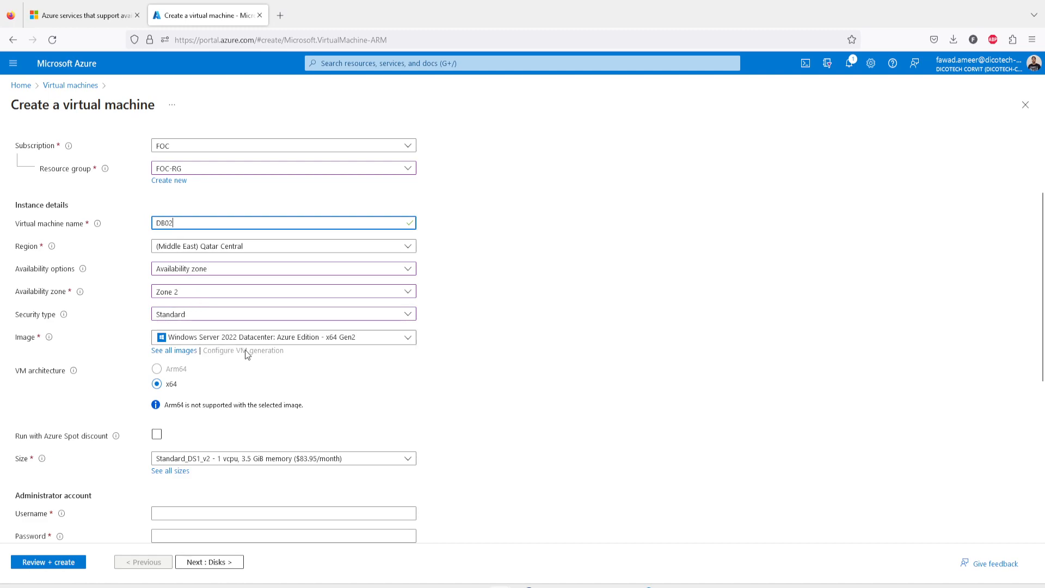
Enter the administrator username for DB02, then fill in and confirm the account password.
scroll(480, 427, down, 1)
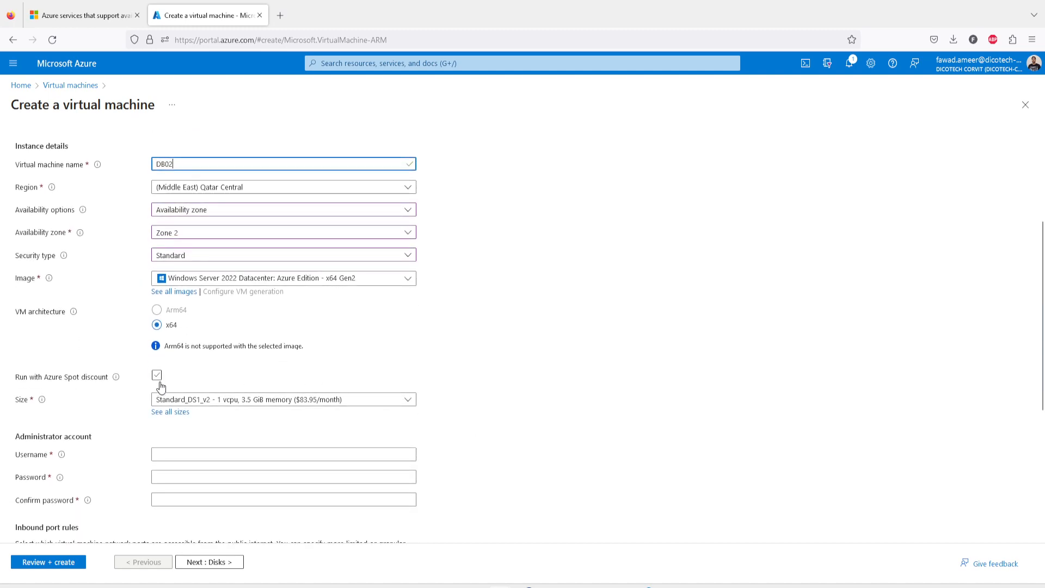
click(186, 453)
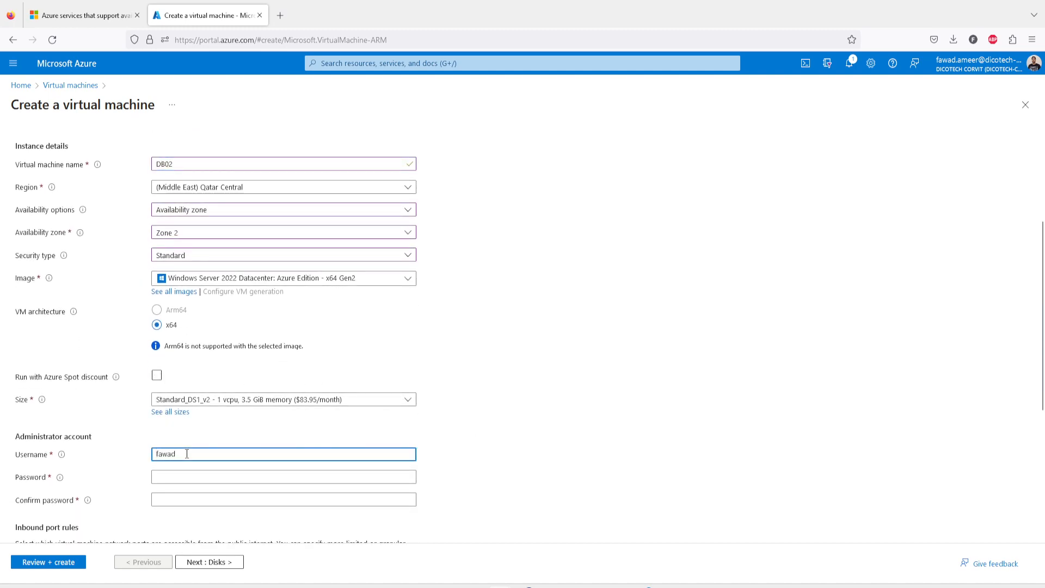
key(Tab)
key(ctrl+v)
key(Tab)
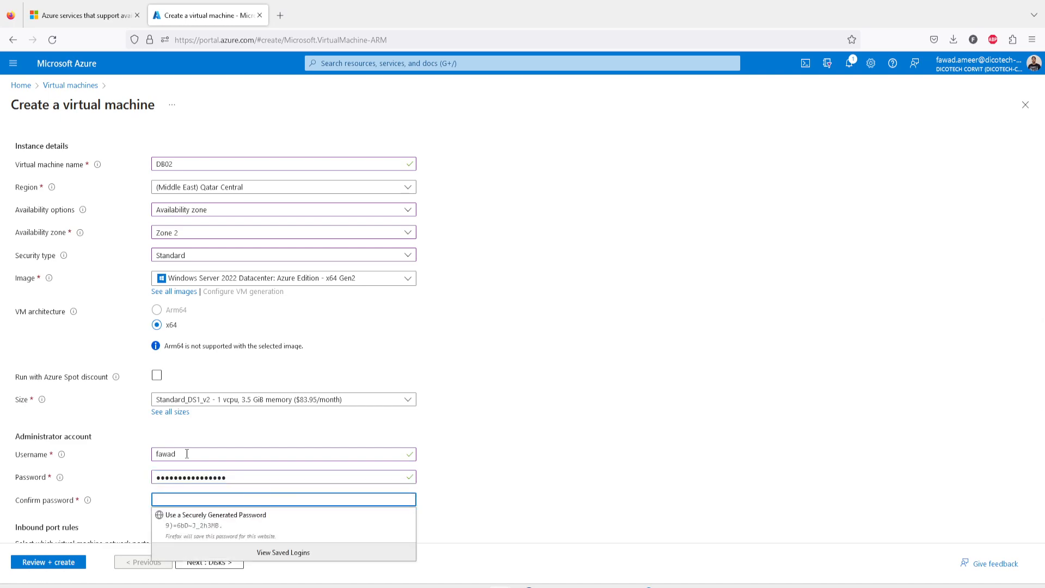
key(ctrl+v)
Add HTTP (80) and HTTPS (443) to RDP (3389) as allowed public inbound ports for DB02.
scroll(466, 456, down, 3)
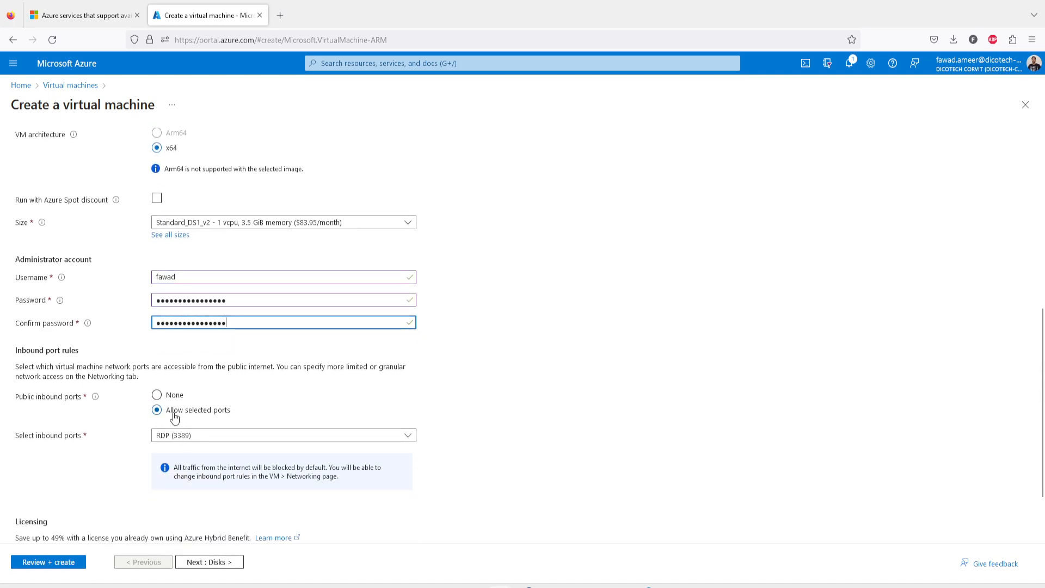
click(233, 438)
click(175, 454)
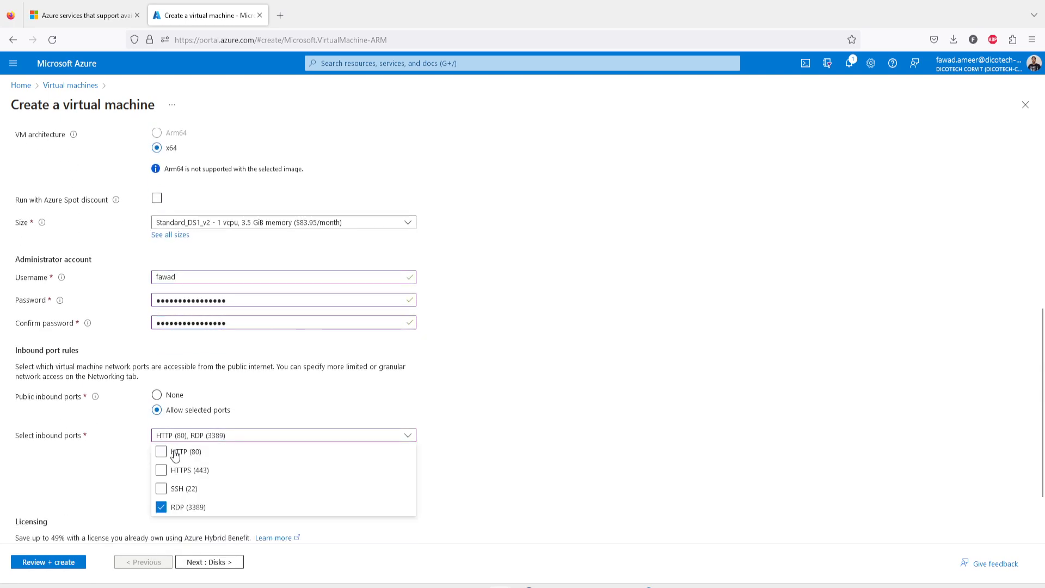
click(180, 472)
click(492, 420)
Opt to use an existing Windows Server license for DB02 and confirm eligibility for the Azure Hybrid Benefit.
scroll(340, 446, down, 2)
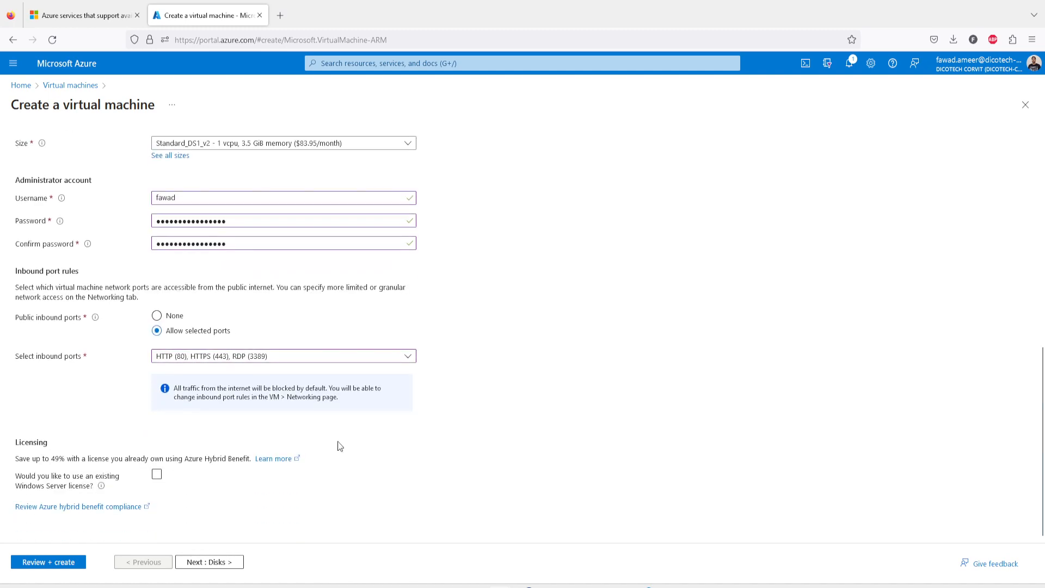
click(157, 475)
click(95, 514)
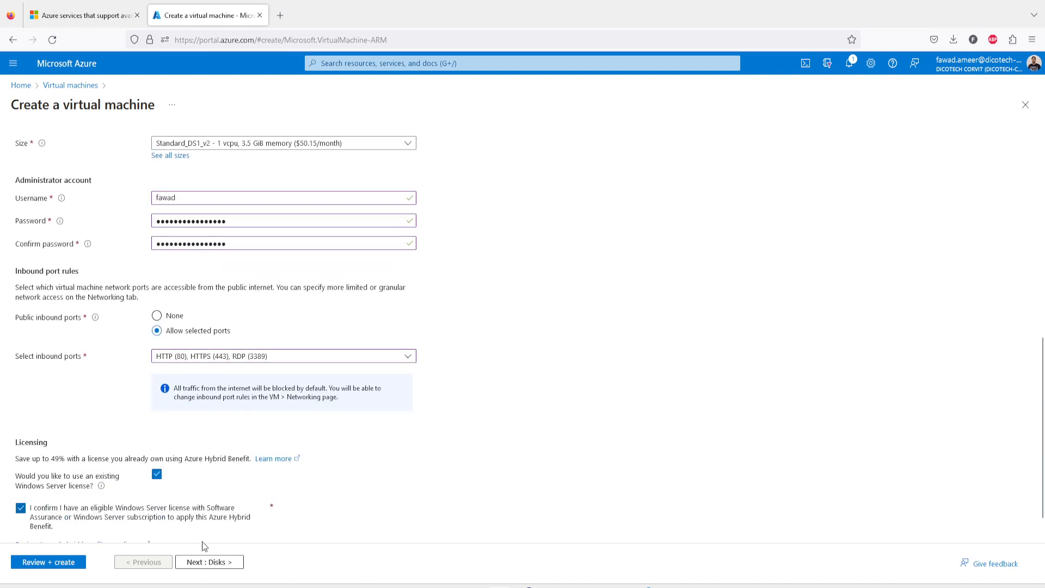
Keep DB02's default disk settings and, in the networking settings, have the public IP and NIC deleted with the machine.
click(221, 562)
click(217, 565)
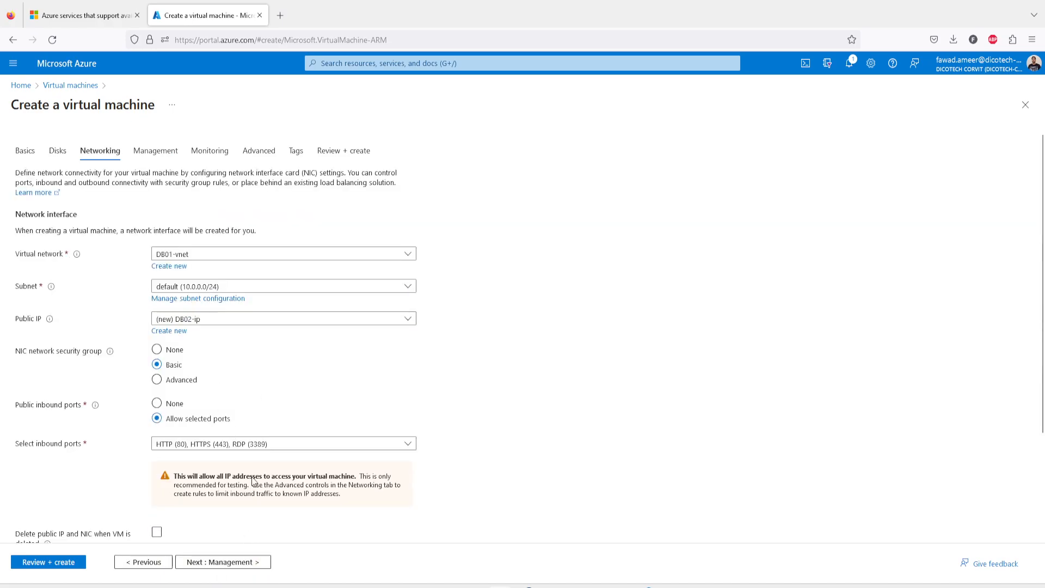
scroll(169, 456, down, 3)
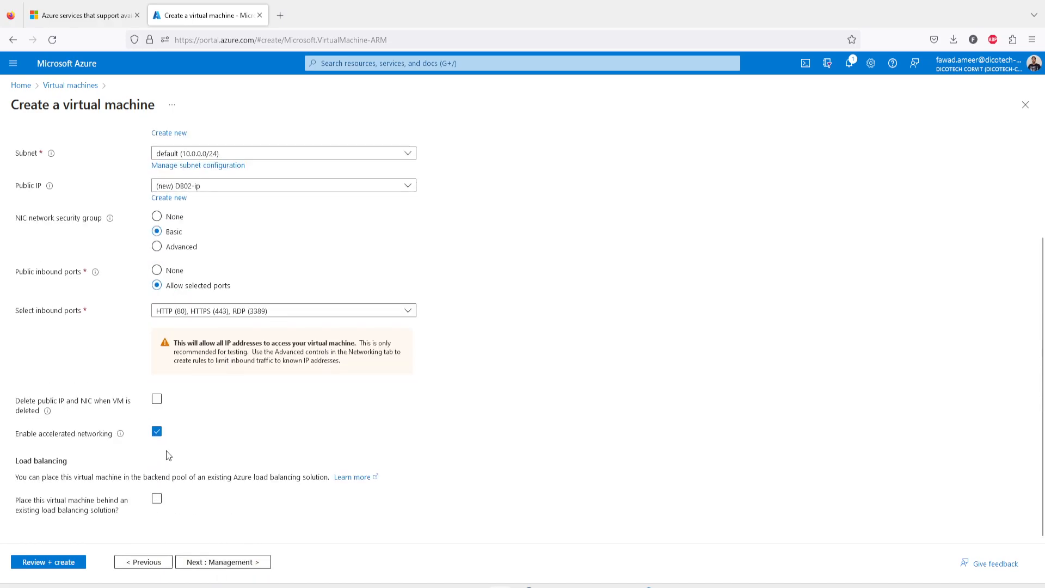
click(157, 400)
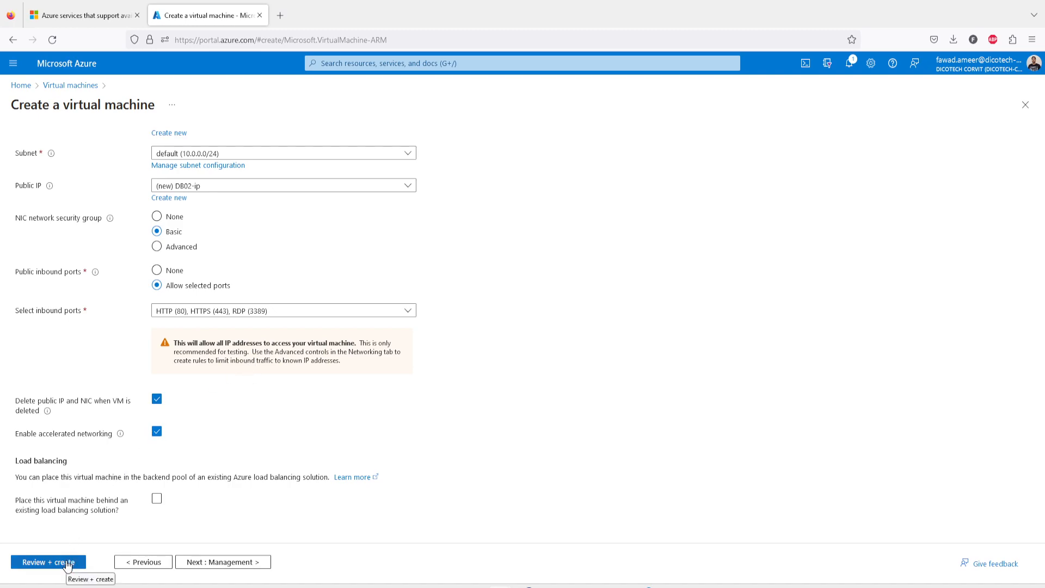
Validate the DB02 configuration and create the virtual machine.
click(68, 564)
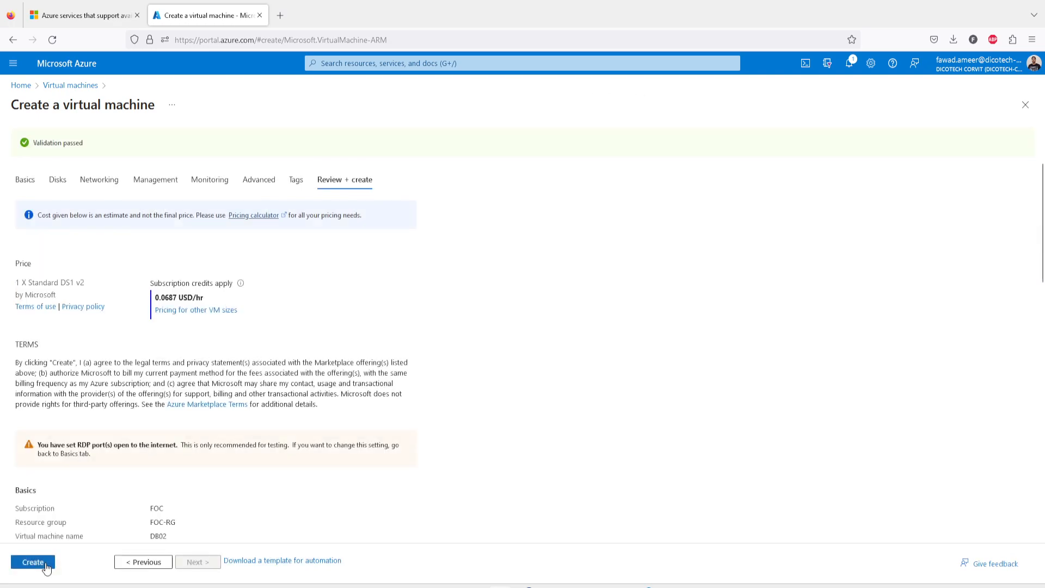
click(47, 567)
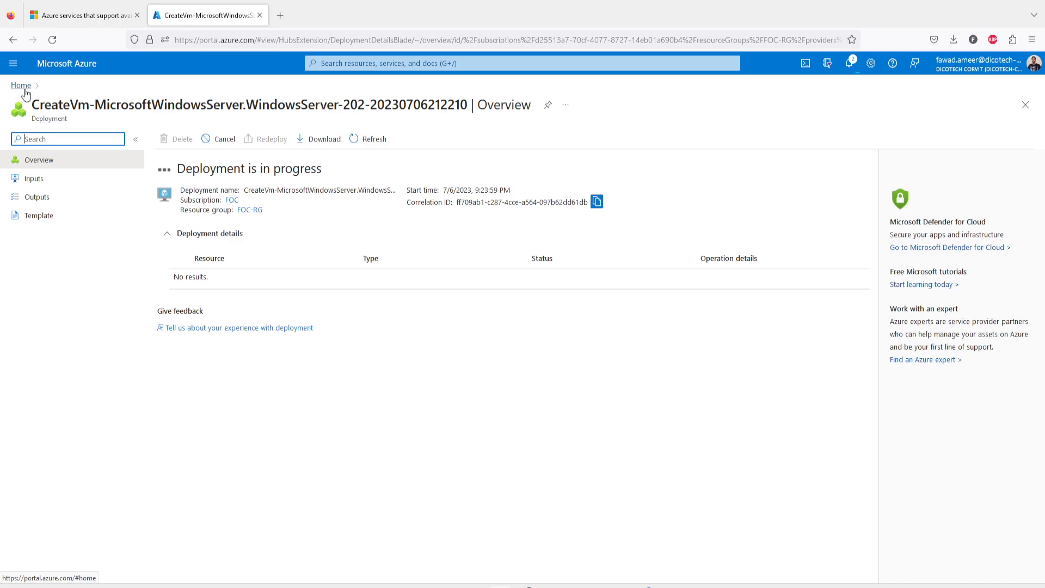
Return to the virtual machines list and start another Azure virtual machine in resource group FOC-RG named DB03.
click(25, 91)
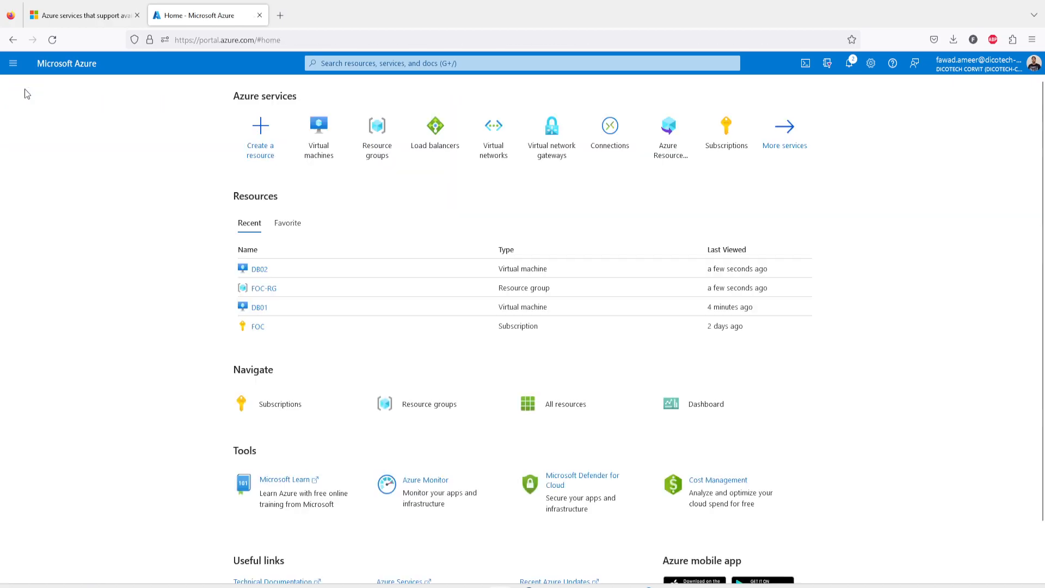
click(316, 159)
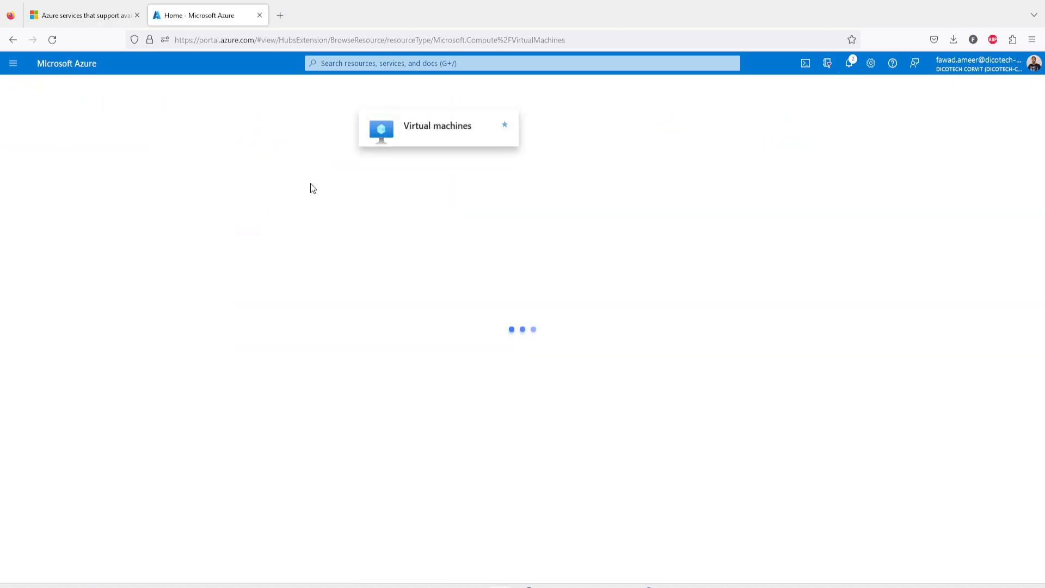
click(49, 140)
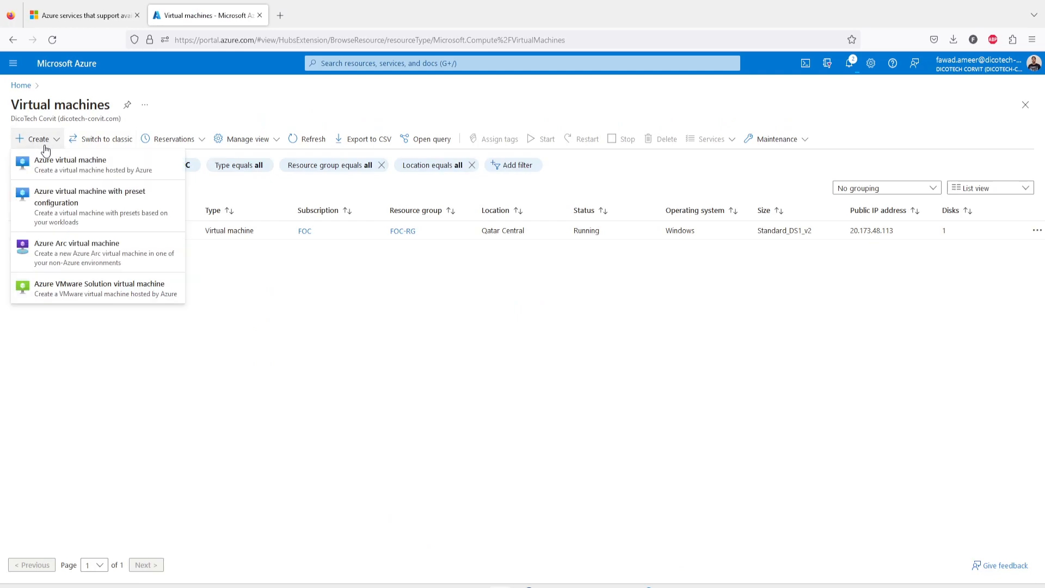
click(48, 168)
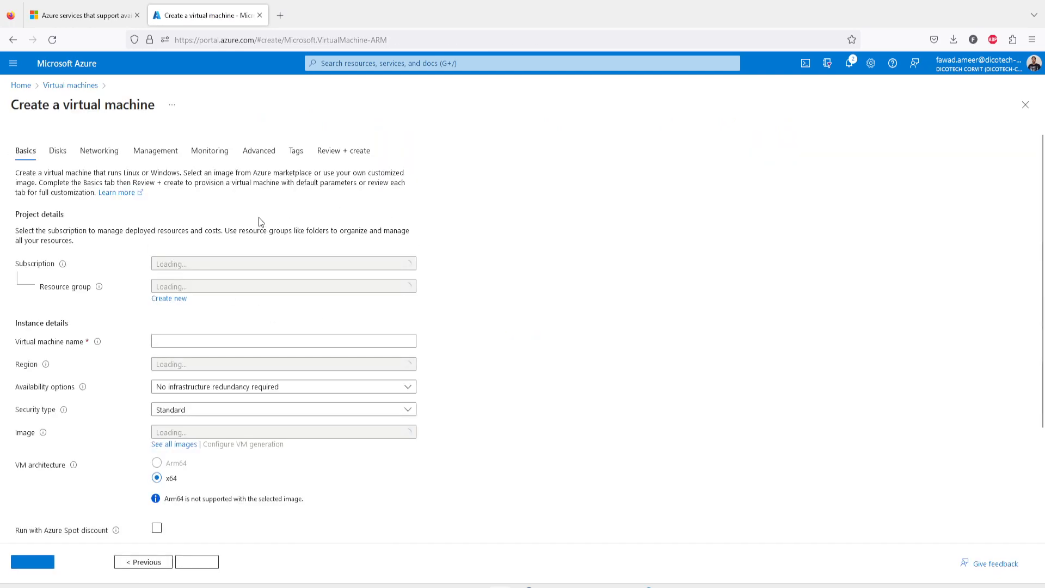
click(207, 293)
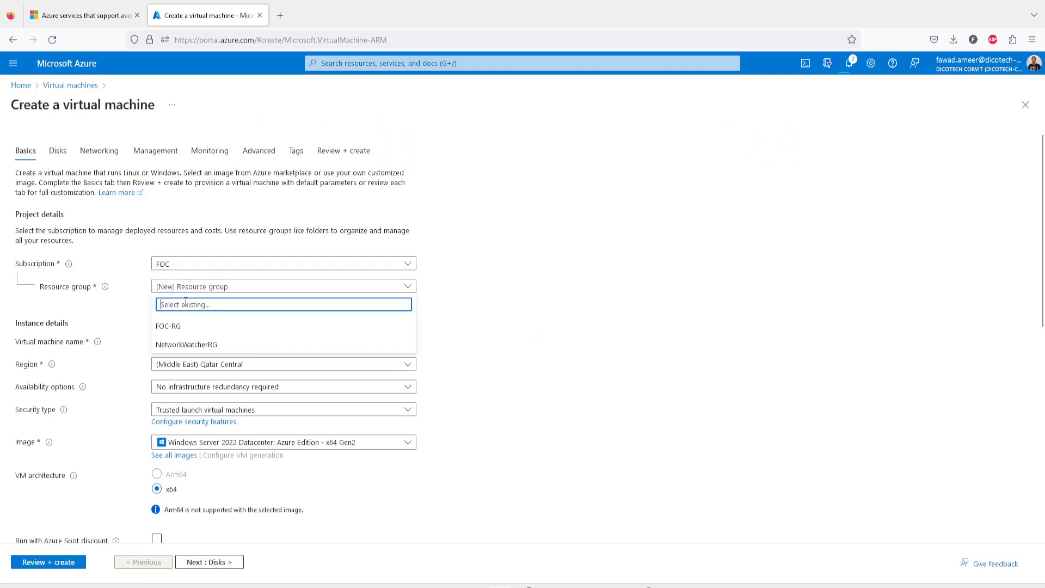
click(175, 326)
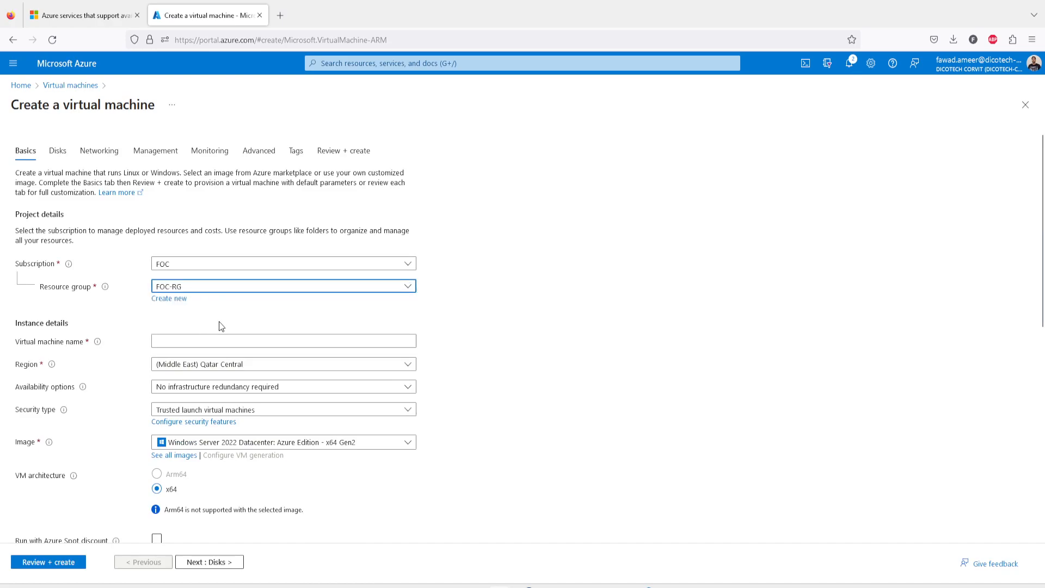
click(188, 343)
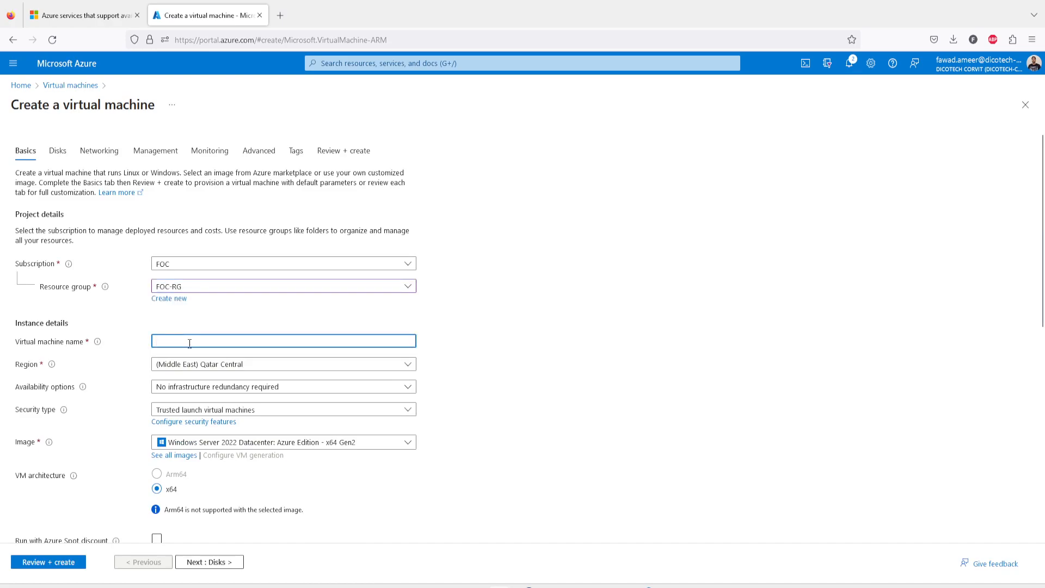
text(DB03)
Place DB03 in availability zone Zone 3 and set its security type to Standard.
click(211, 391)
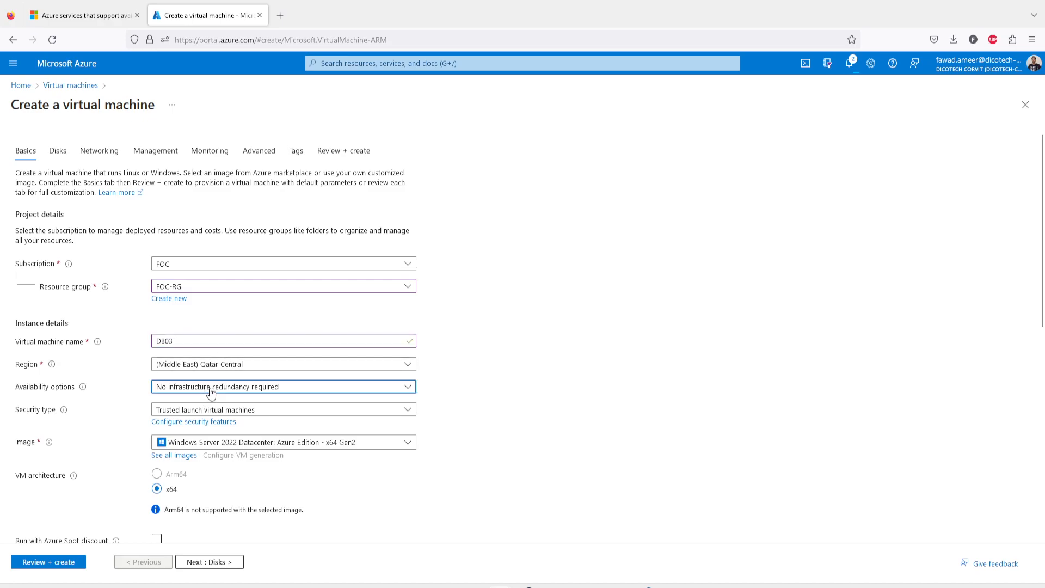
click(191, 421)
click(188, 410)
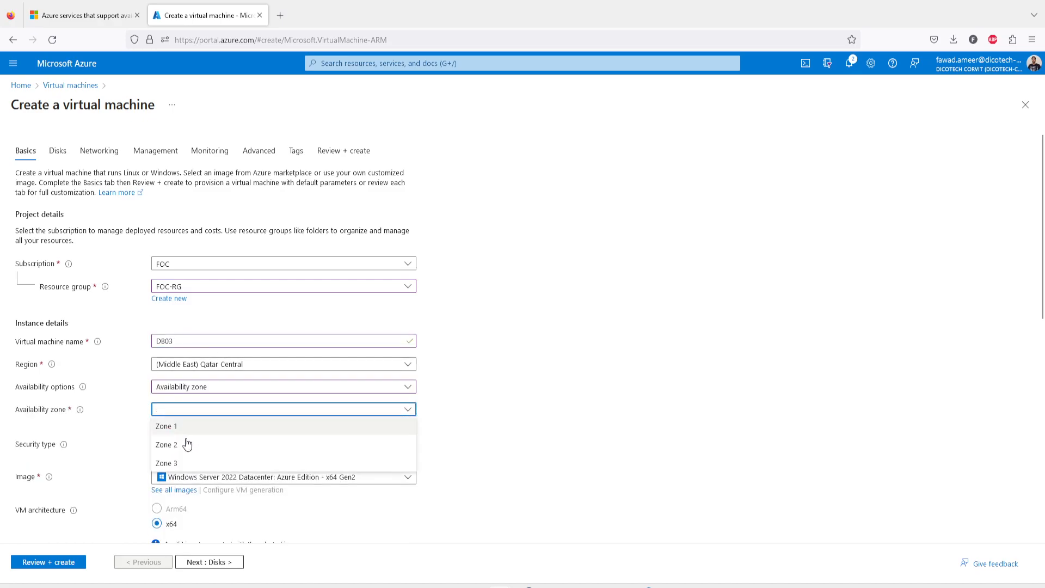
click(184, 463)
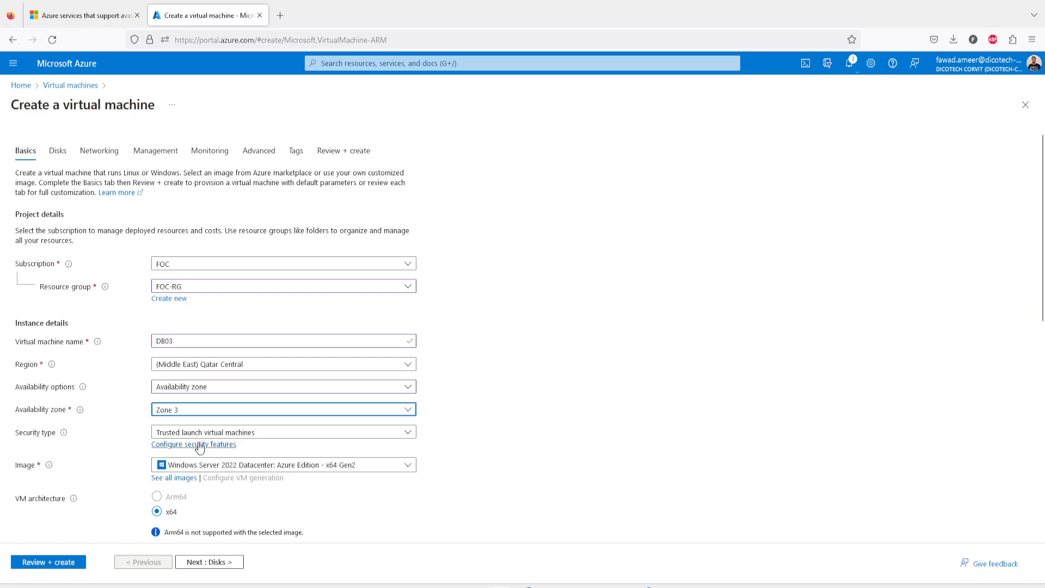
click(240, 433)
click(233, 455)
Fill in DB03's administrator account with the username and the account password, and confirm the password.
scroll(536, 447, down, 4)
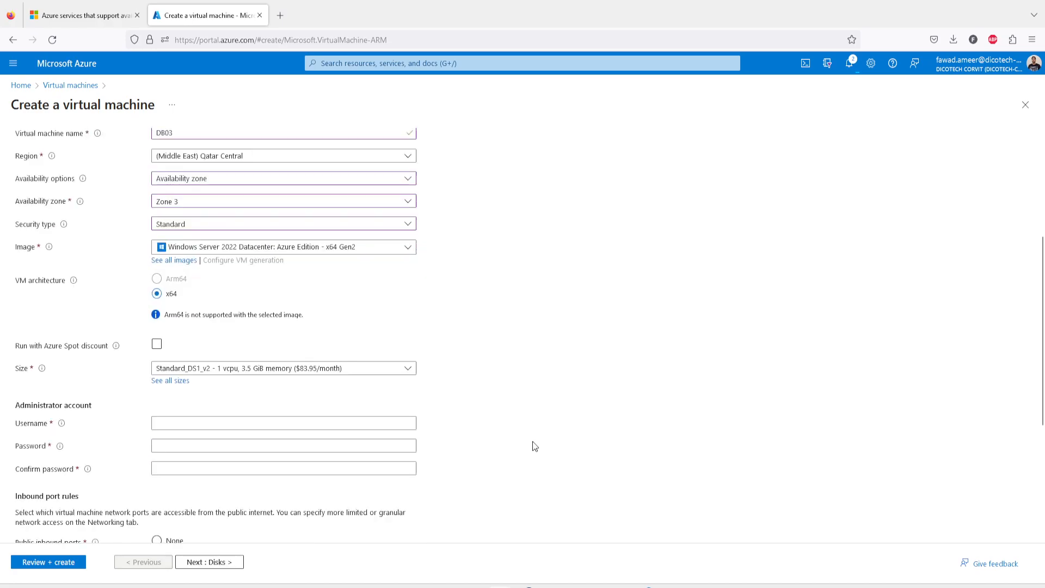
scroll(535, 446, down, 1)
click(293, 392)
text(faw)
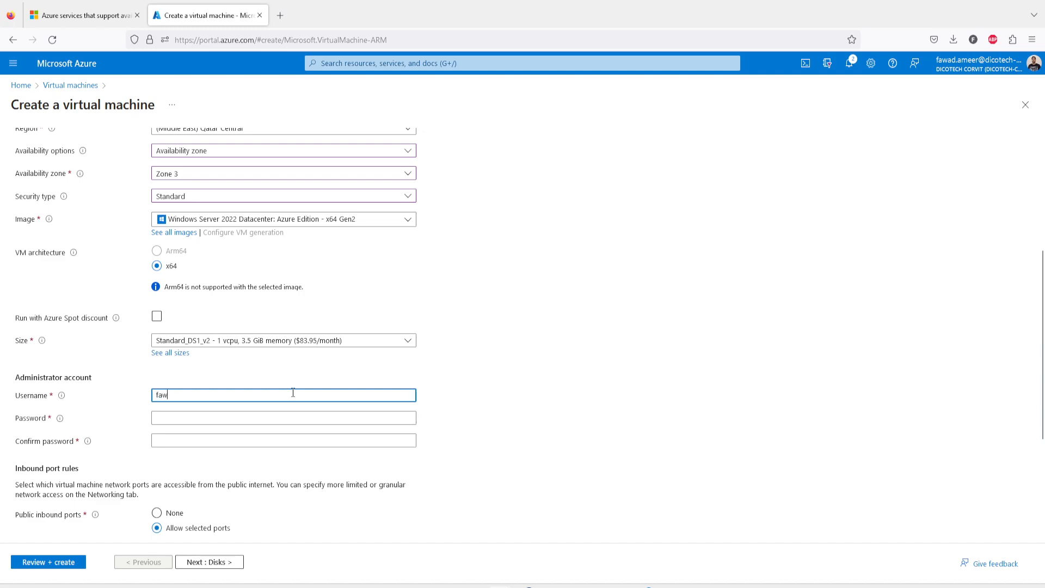
text(ad)
click(254, 417)
key(ctrl+v)
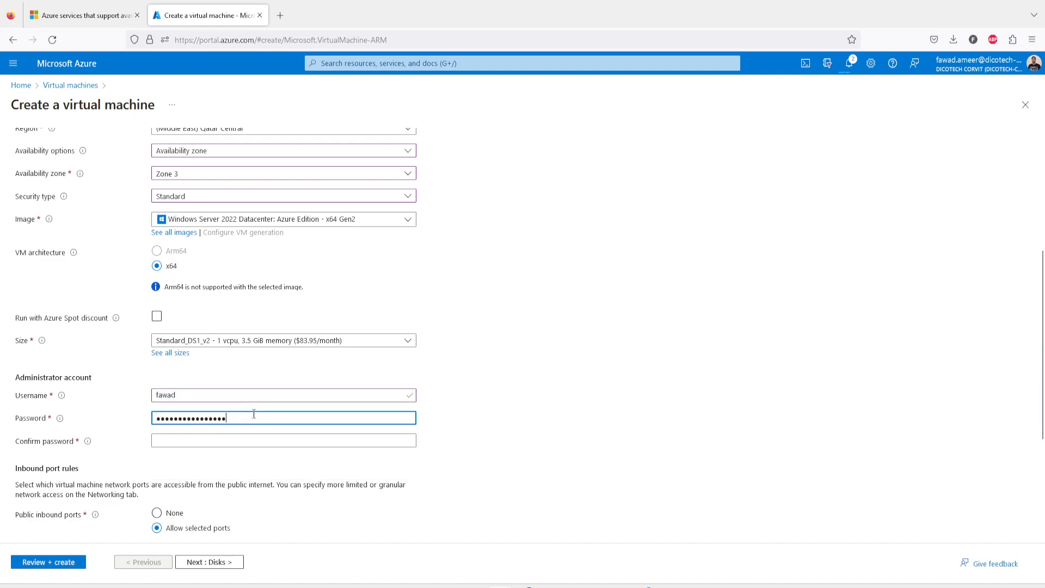
key(Tab)
key(ctrl+v)
Allow HTTP (80) and HTTPS (443) as inbound ports for DB03 in addition to RDP (3389).
scroll(545, 439, down, 3)
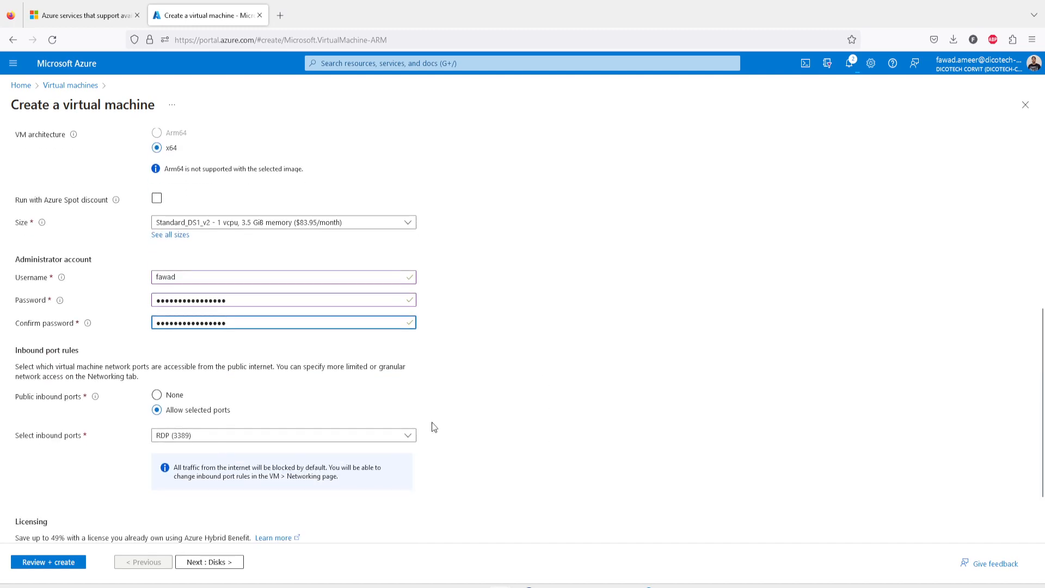
click(191, 435)
click(180, 452)
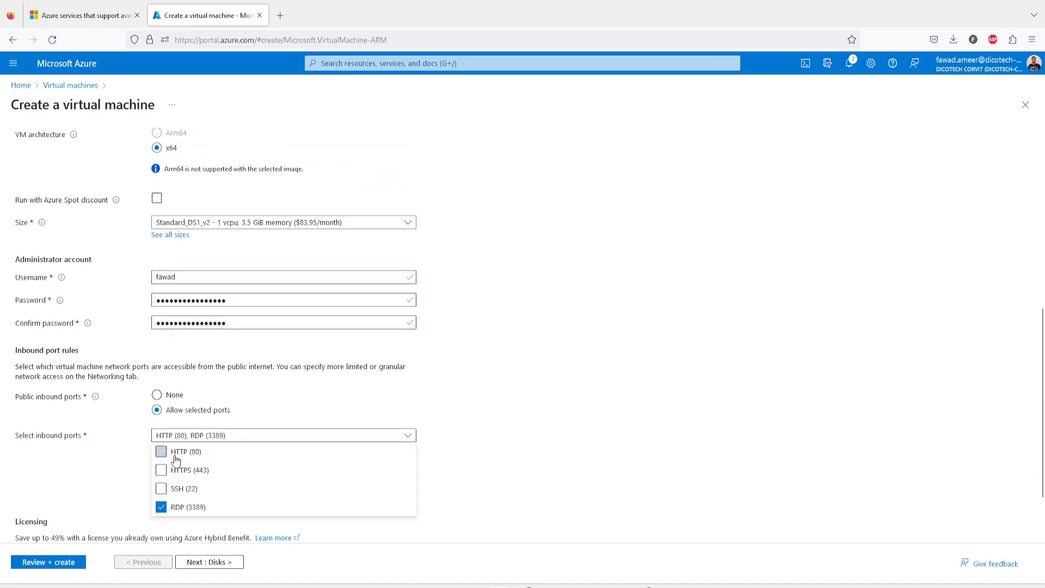
click(185, 470)
click(512, 438)
Opt to use an existing Windows Server license for DB03 and confirm eligibility for the Azure Hybrid Benefit.
scroll(511, 438, down, 1)
scroll(512, 439, down, 1)
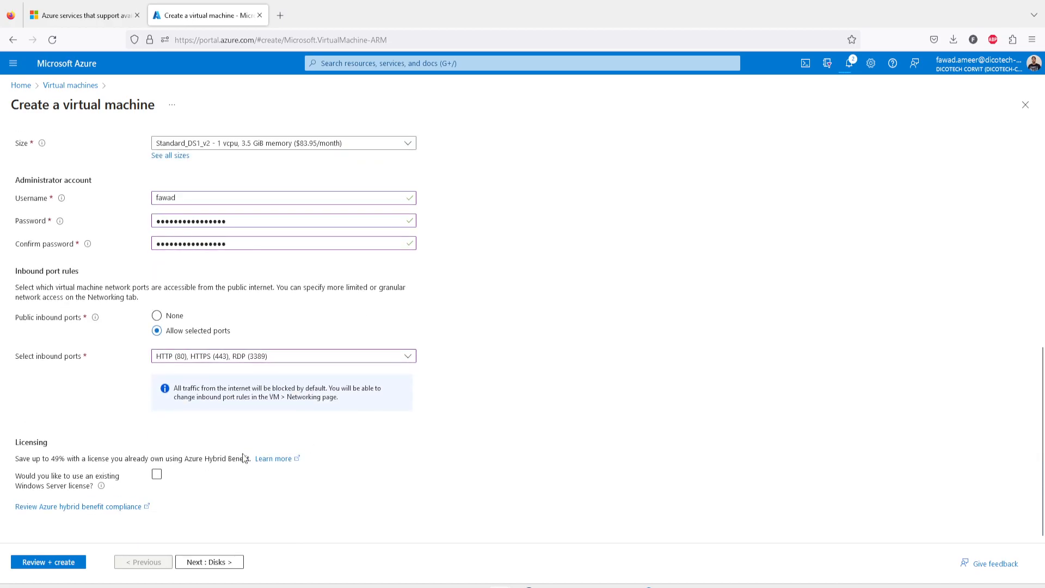
click(157, 474)
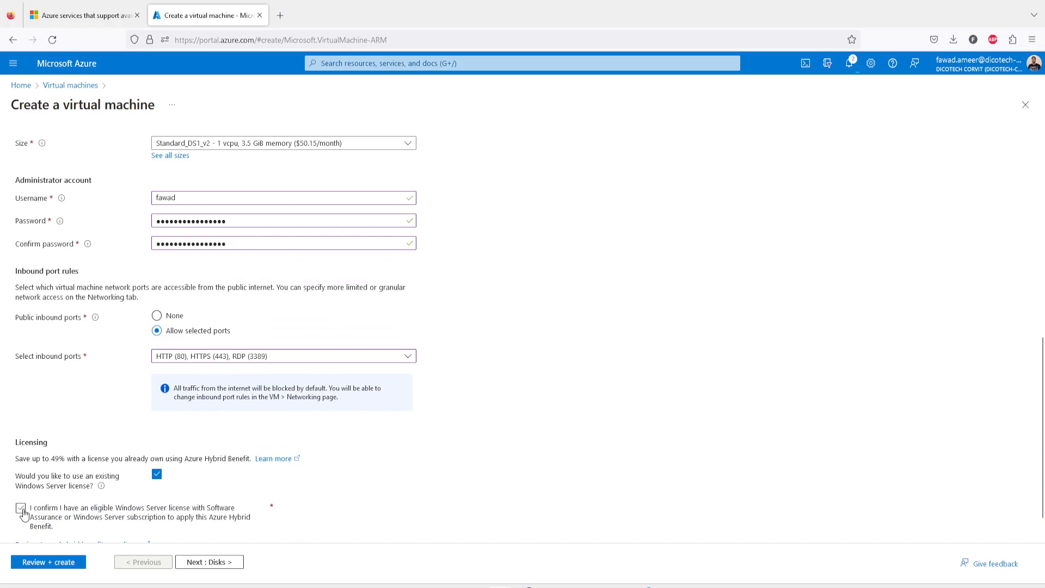
click(21, 508)
Keep DB03's default disk settings and, in the networking settings, have the public IP and NIC deleted with the machine.
click(209, 564)
click(216, 564)
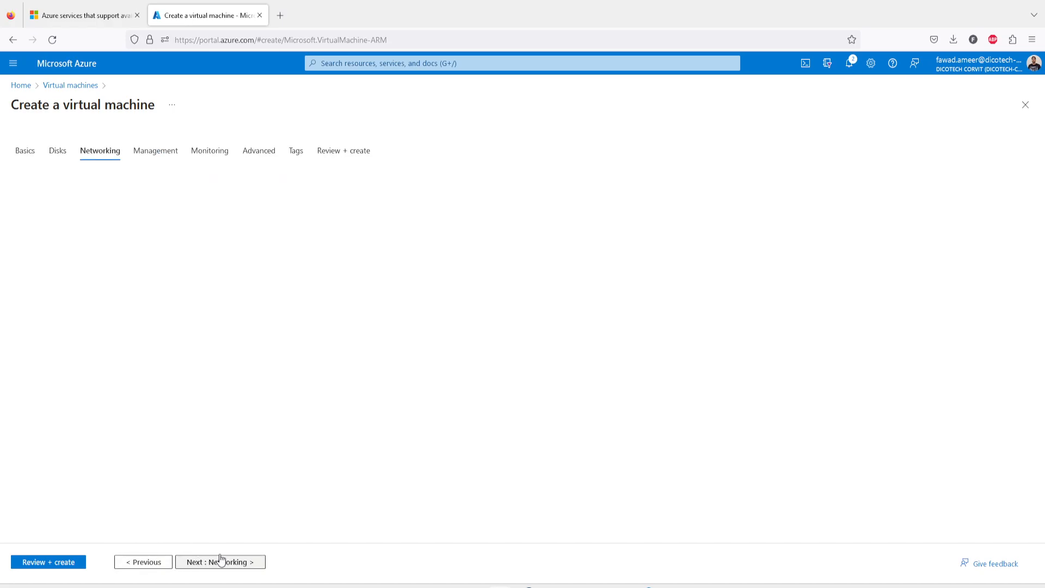
scroll(527, 387, down, 5)
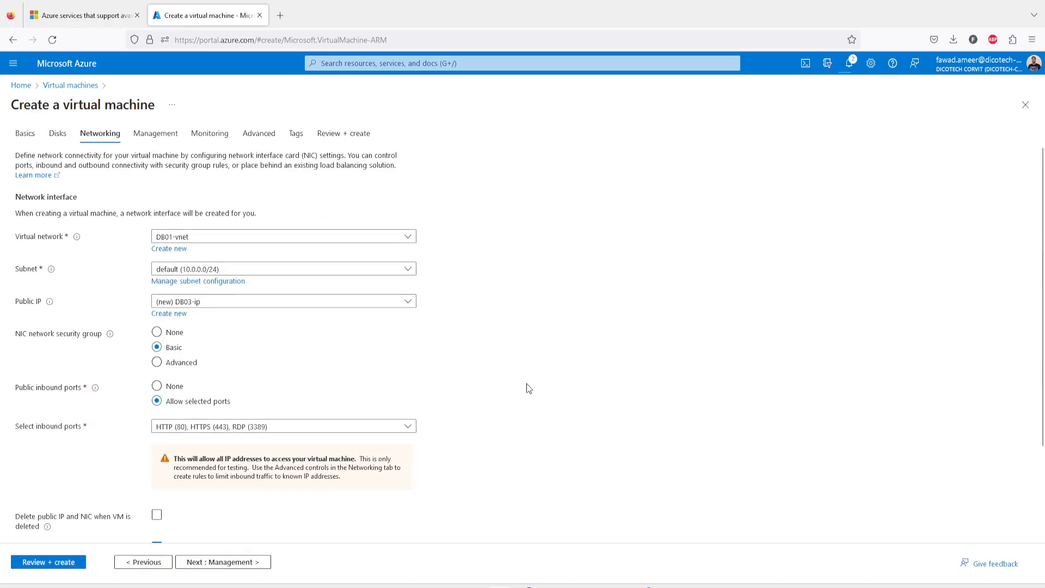
click(160, 402)
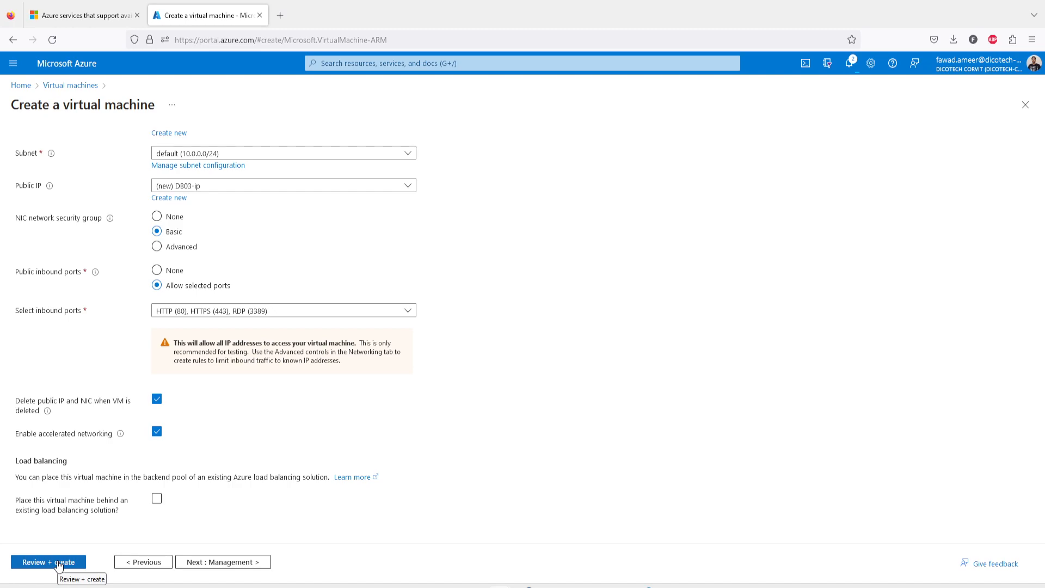
Validate and create the DB03 virtual machine, and open the virtual machines list from the portal home page.
click(60, 566)
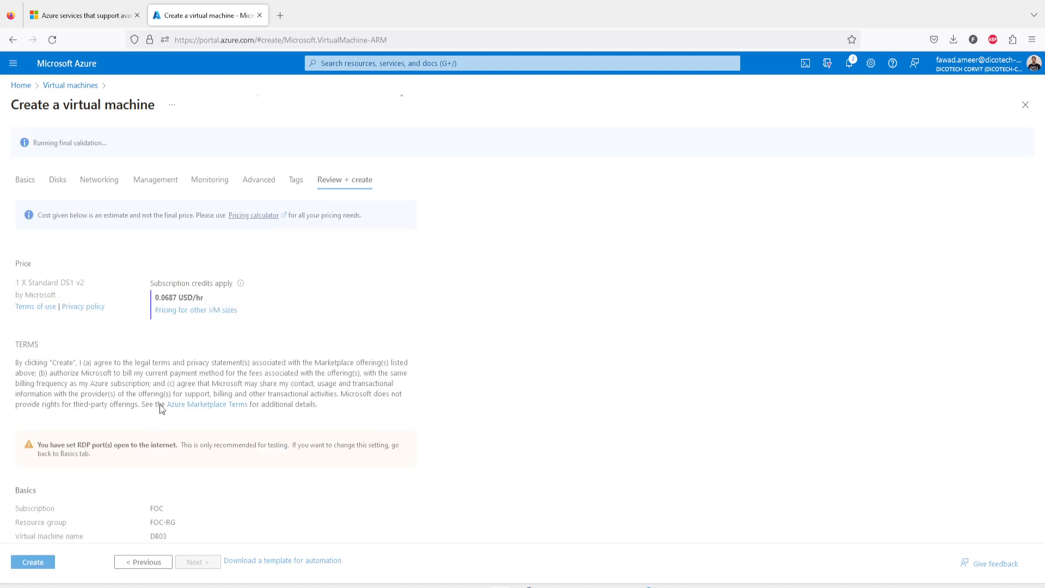
click(38, 559)
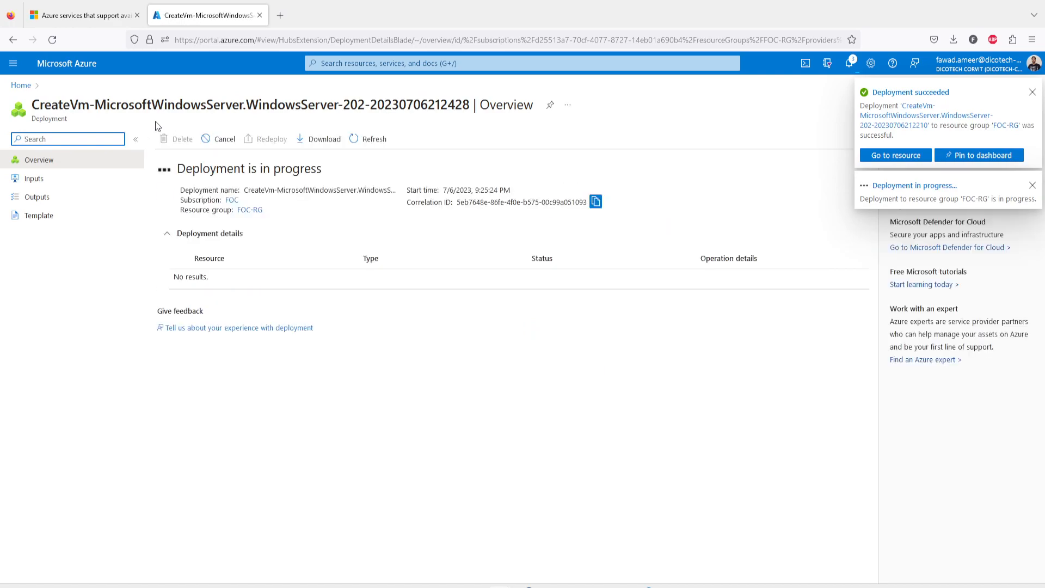
click(21, 85)
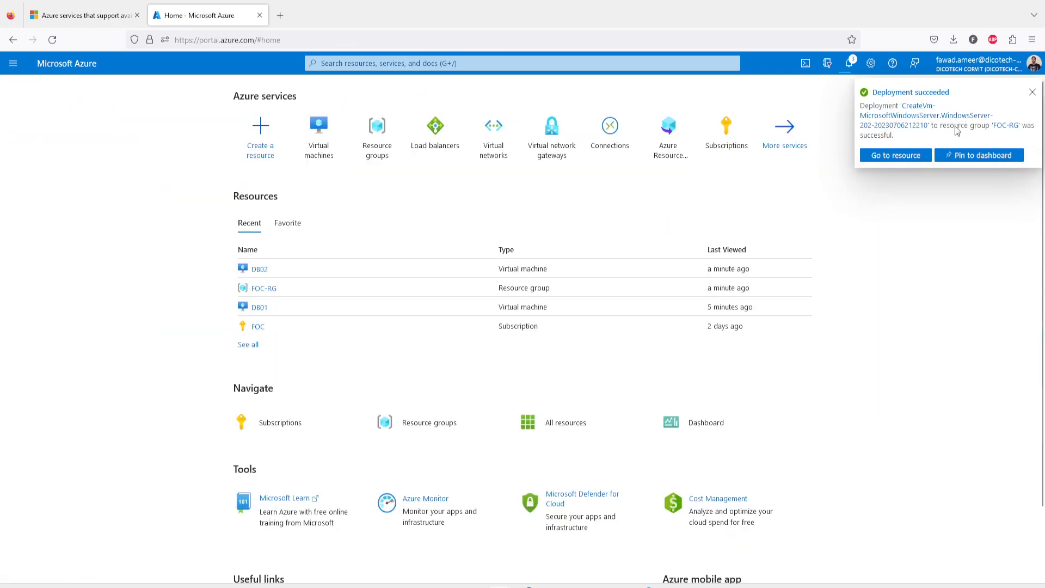
click(324, 149)
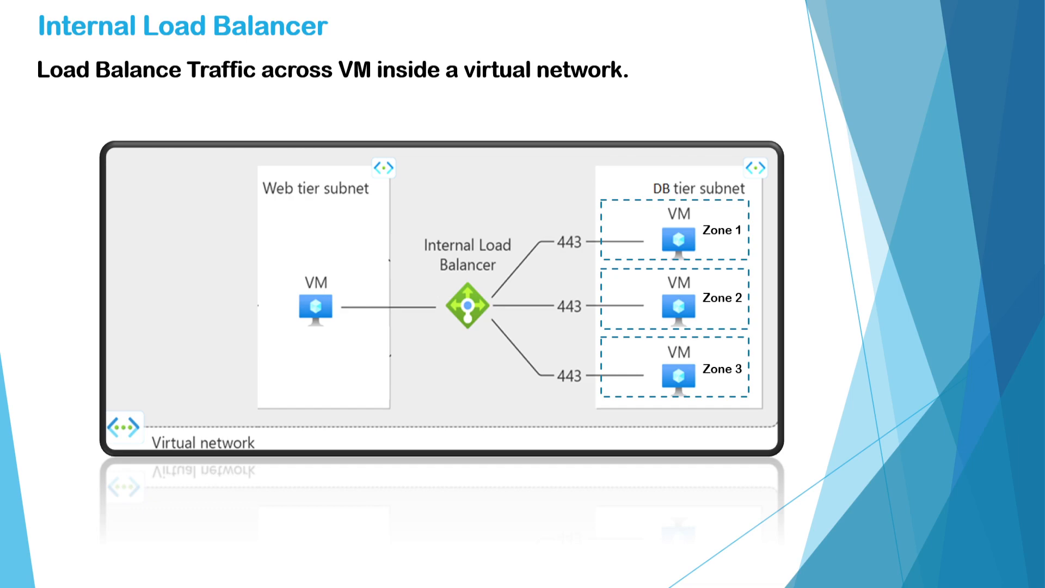
key(alt+Tab)
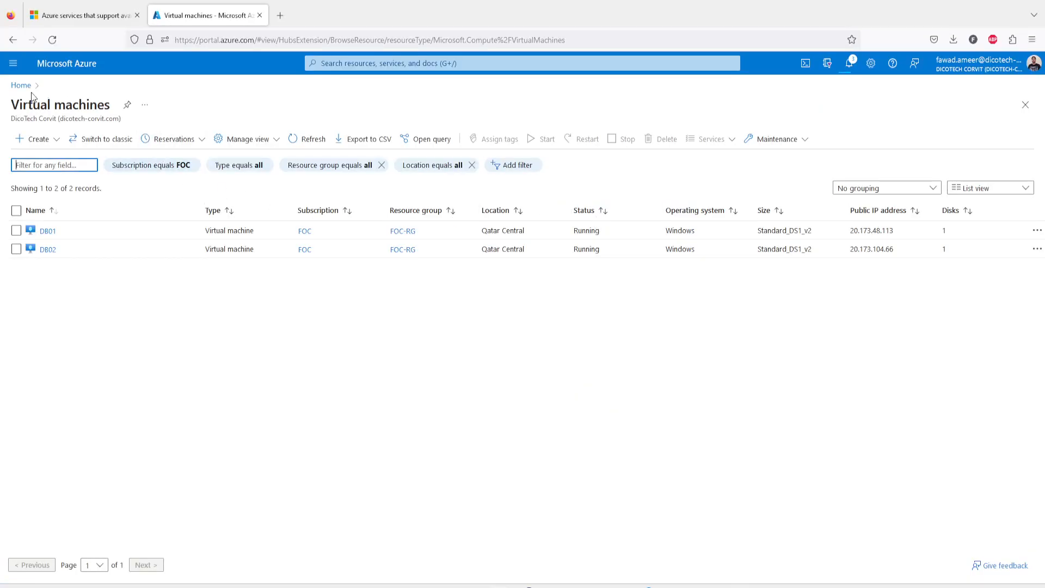
Search the portal for the Load balancers service and start creating a load balancer.
click(21, 86)
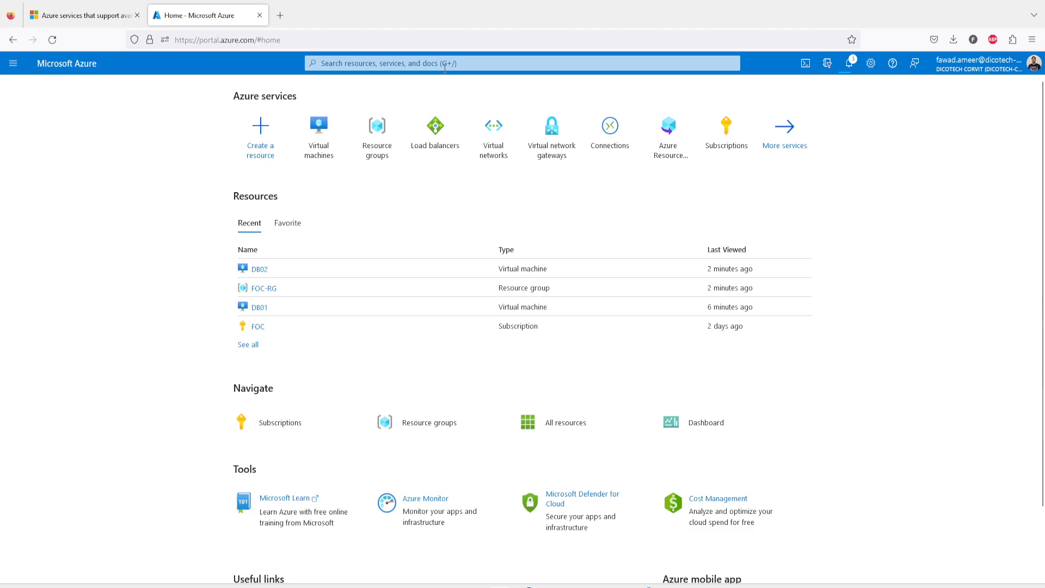
click(445, 65)
text(loa)
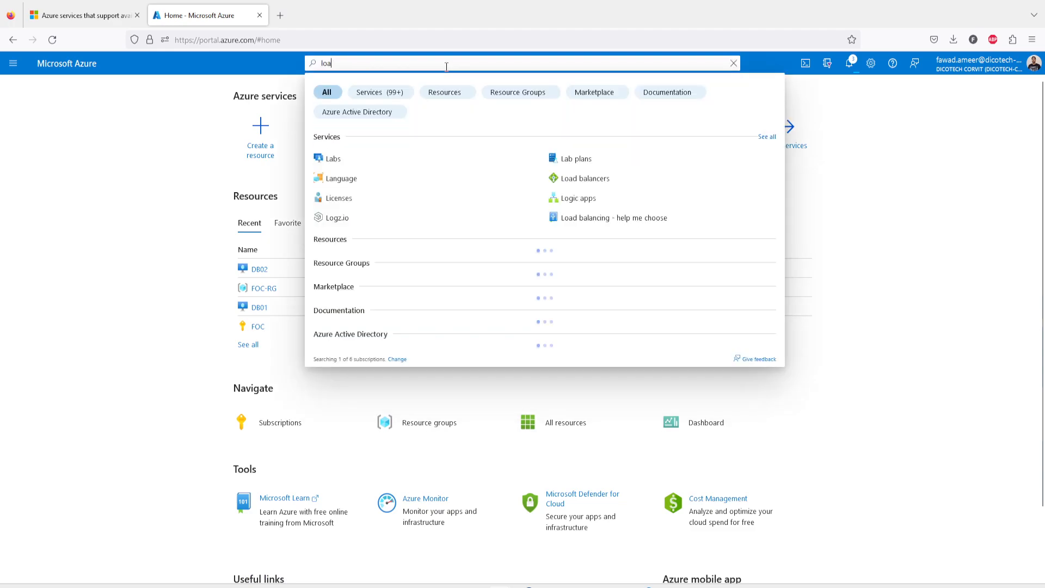
text(d)
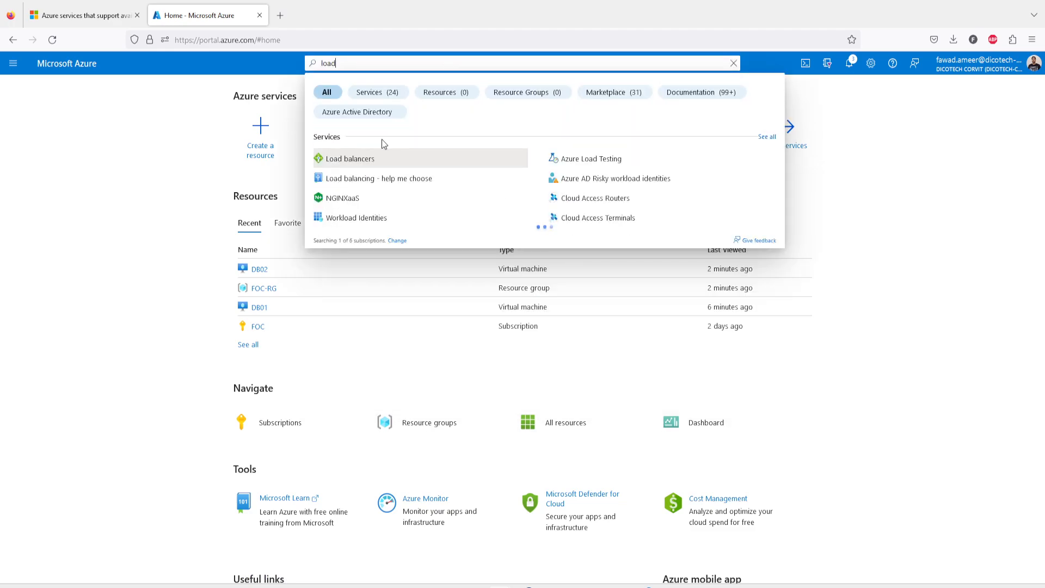
click(364, 158)
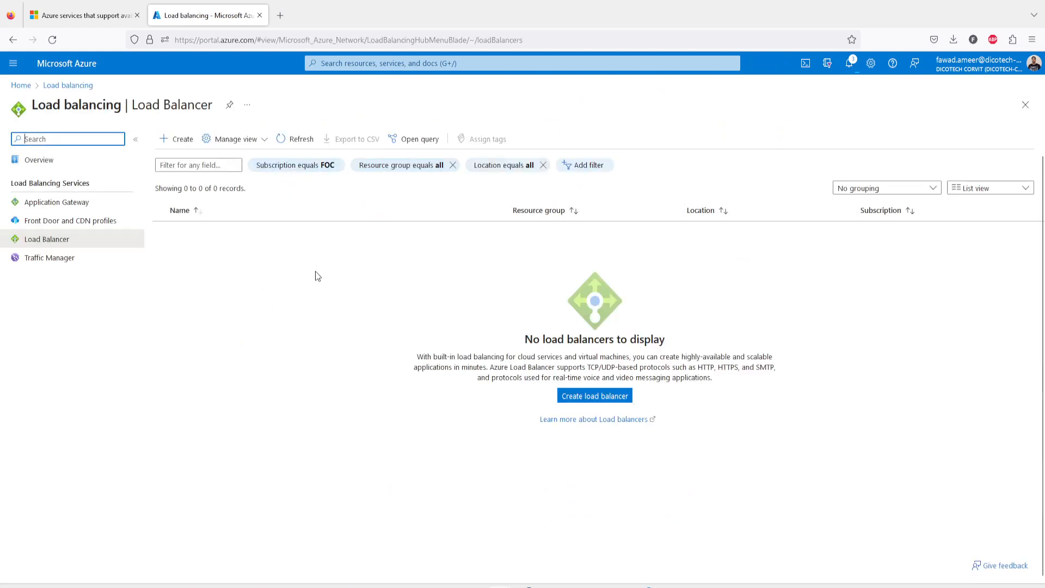
click(578, 397)
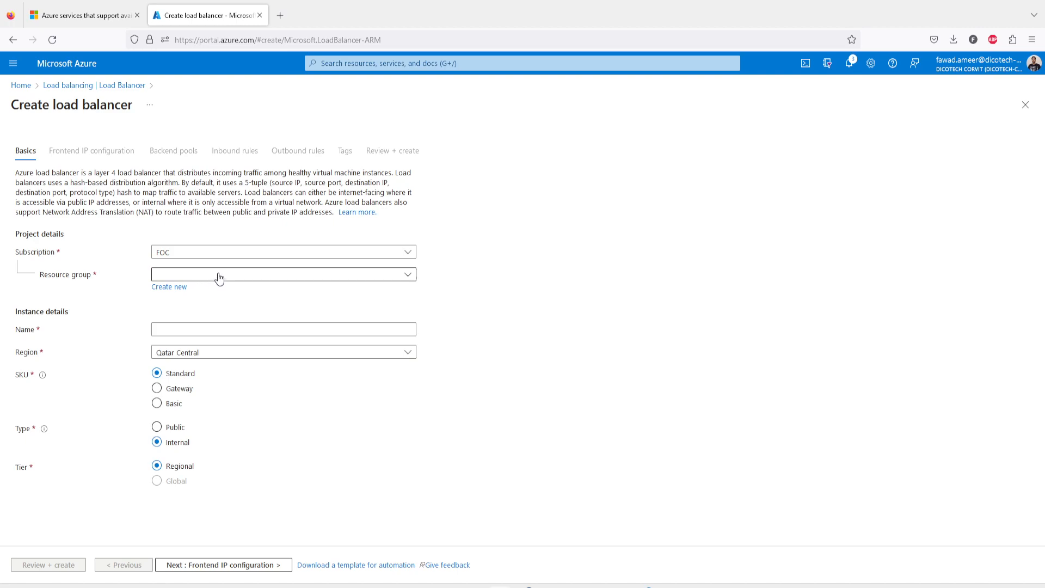
Assign the load balancer to resource group FOC-RG, name it DB-LB, and keep the Standard SKU, Internal type and Regional tier.
click(196, 277)
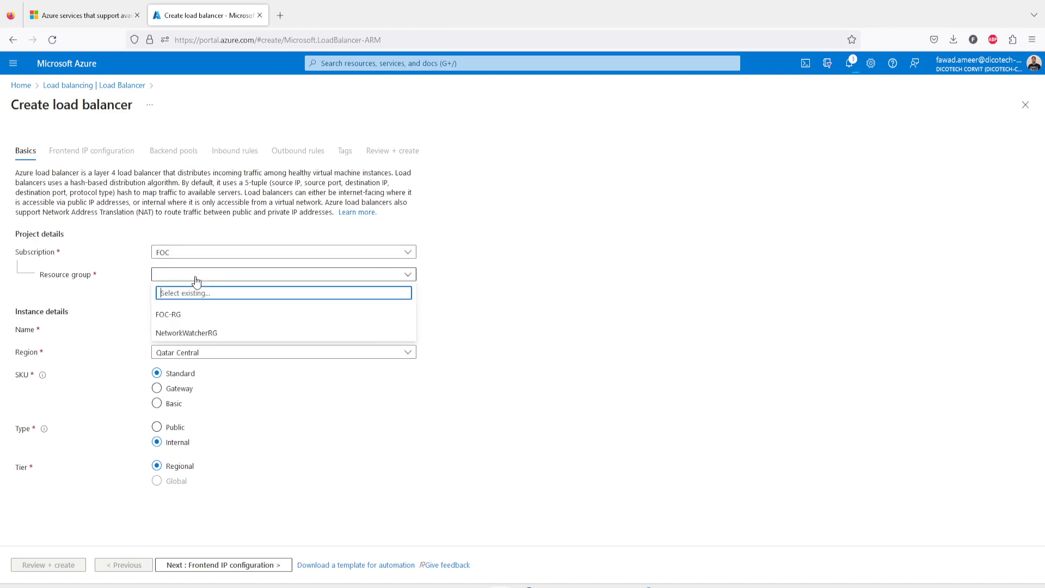
click(185, 316)
click(175, 331)
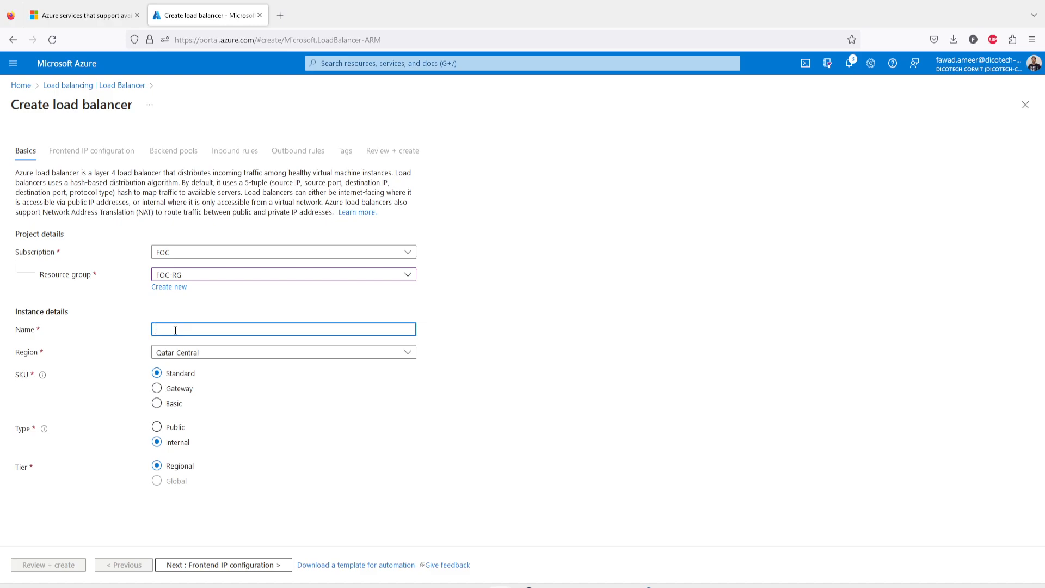
text(DB-LB)
click(198, 572)
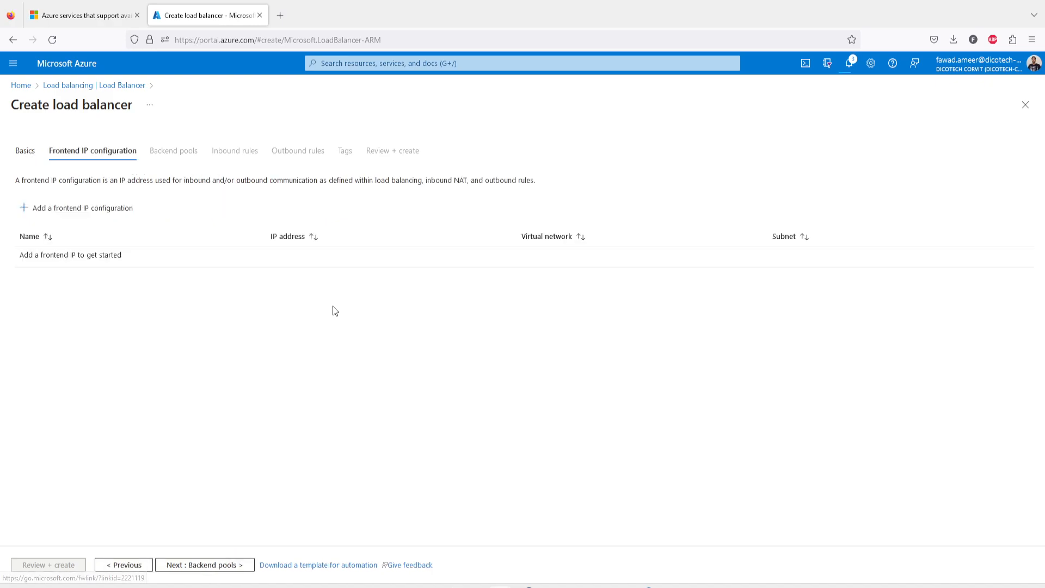
Add a frontend IP configuration named FronendIP on subnet default (10.0.0.0/24), keeping dynamic assignment and the zone-redundant option.
click(69, 211)
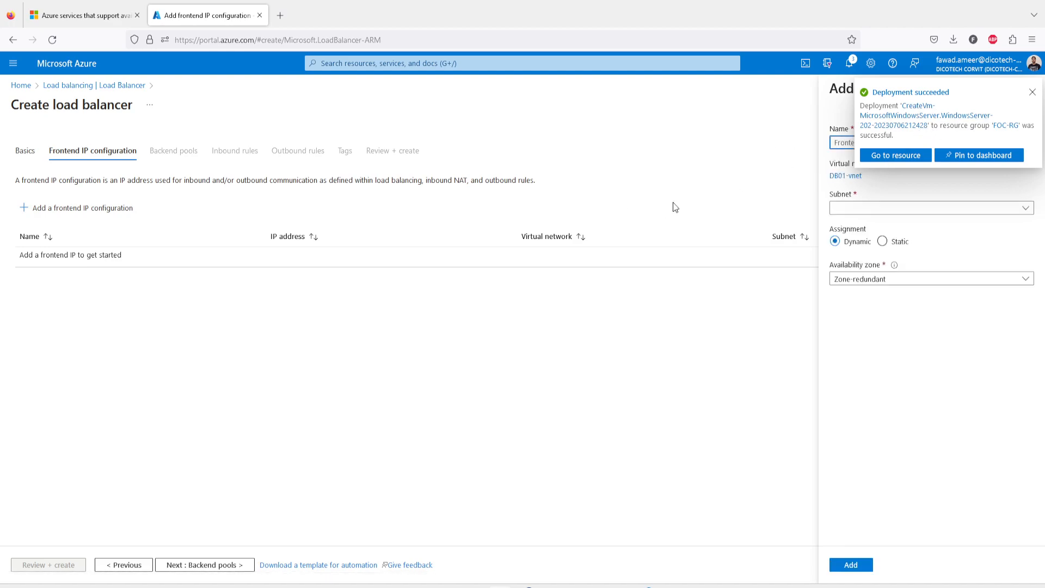
click(1032, 92)
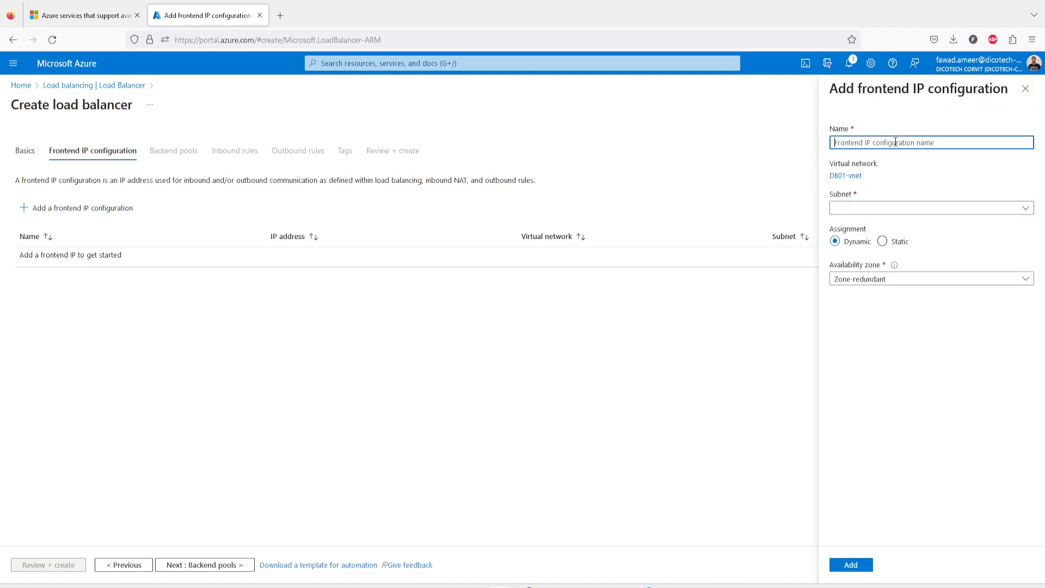
text(FronendIP)
click(874, 212)
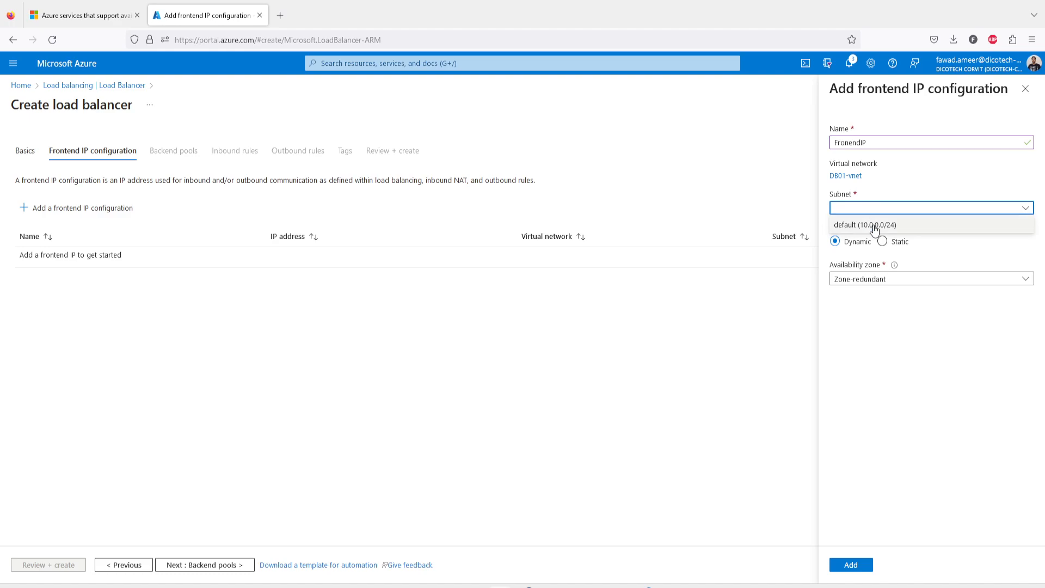
click(873, 226)
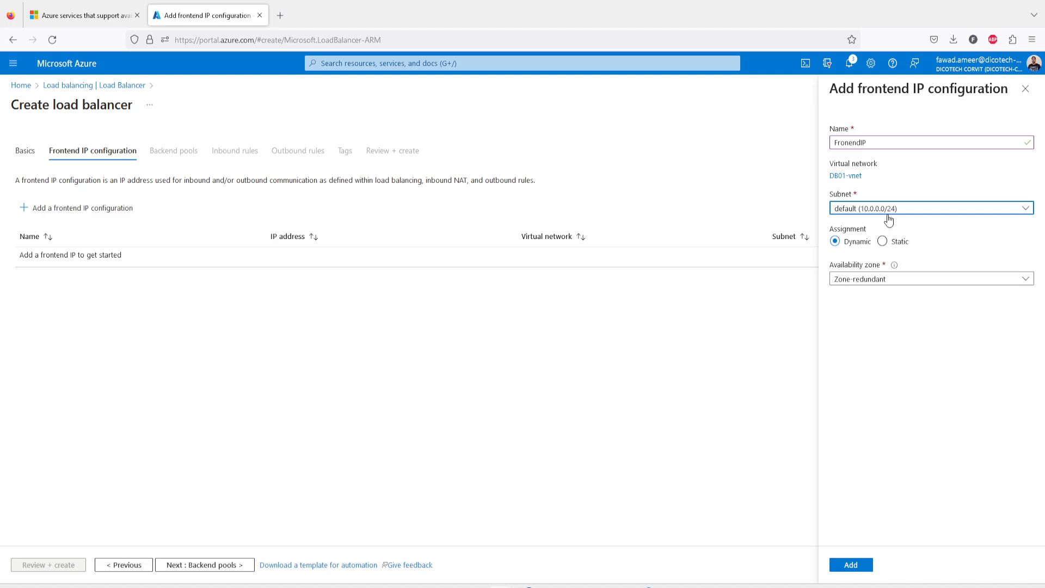
click(860, 567)
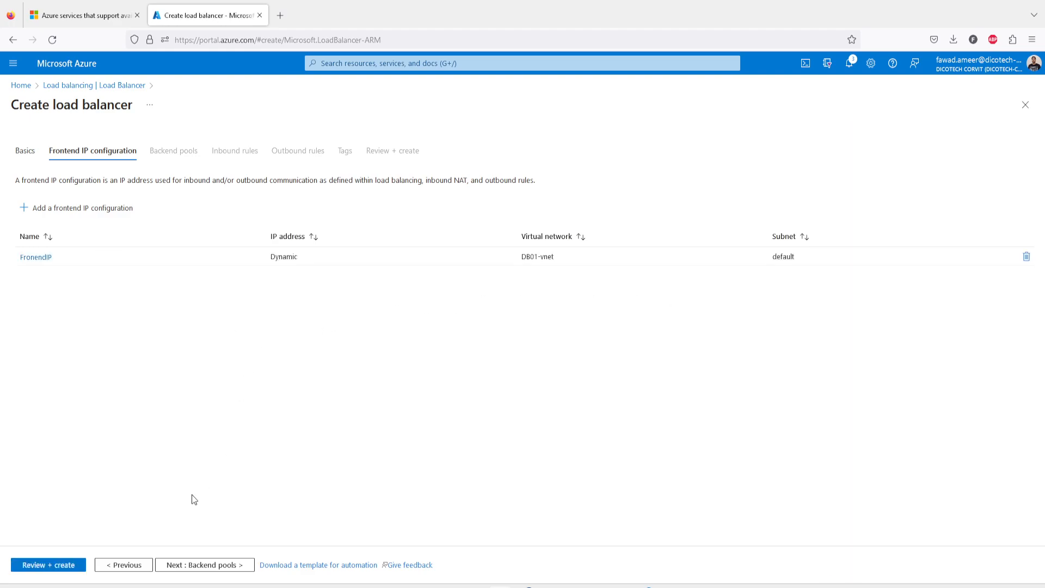
Validate and create the DB-LB load balancer, and check its deployment in the portal notifications.
click(58, 567)
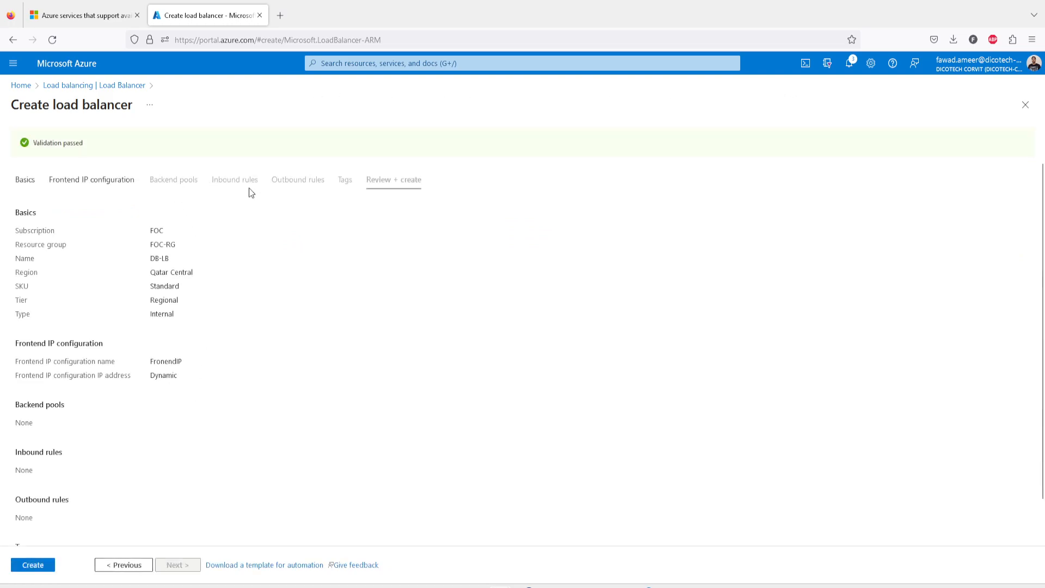
click(32, 565)
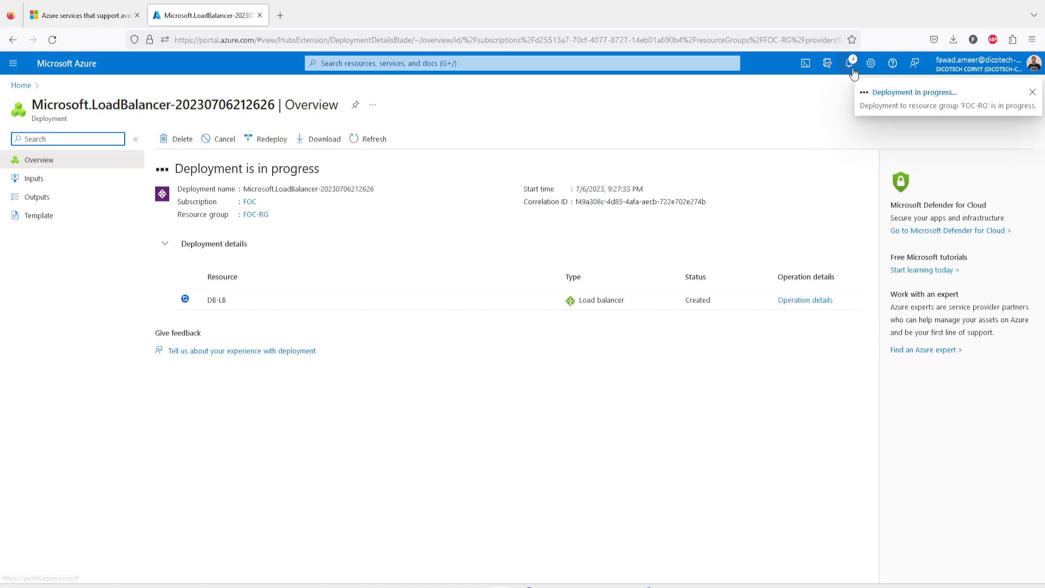
click(874, 92)
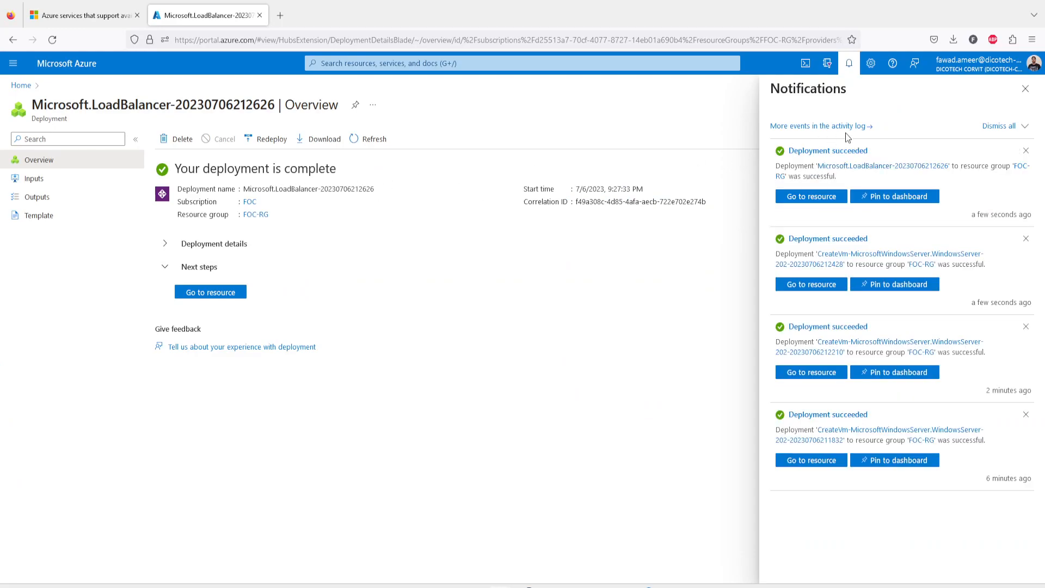
click(1026, 88)
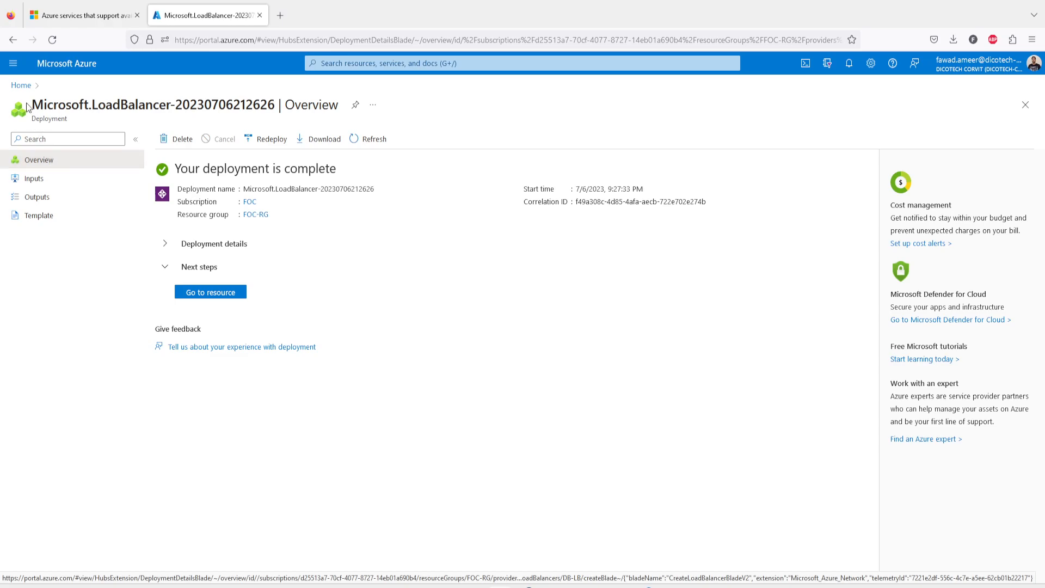
Open the DB-LB load balancer from the recent resources and review its frontend IP configuration.
click(22, 85)
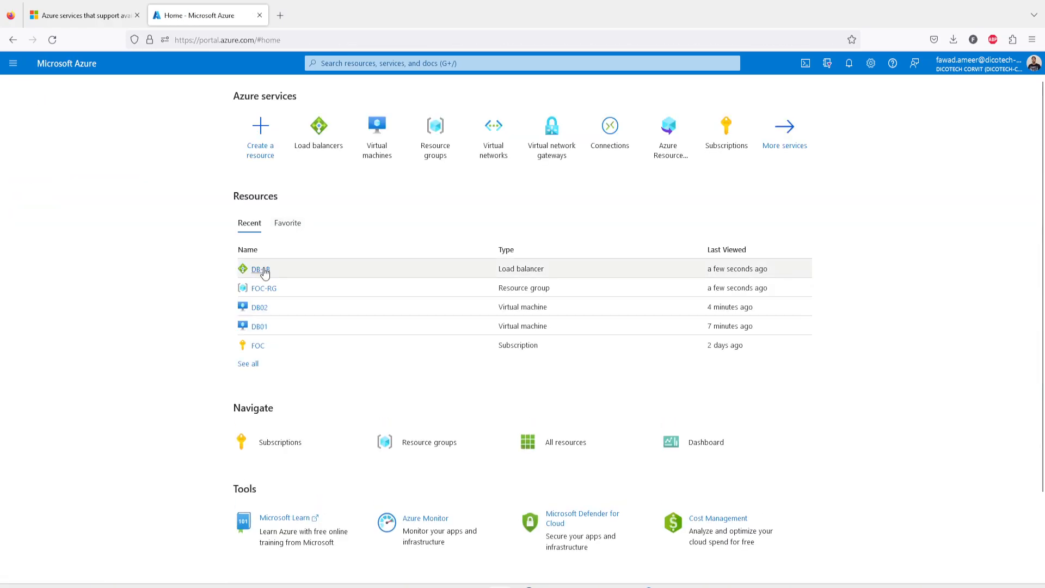
click(260, 271)
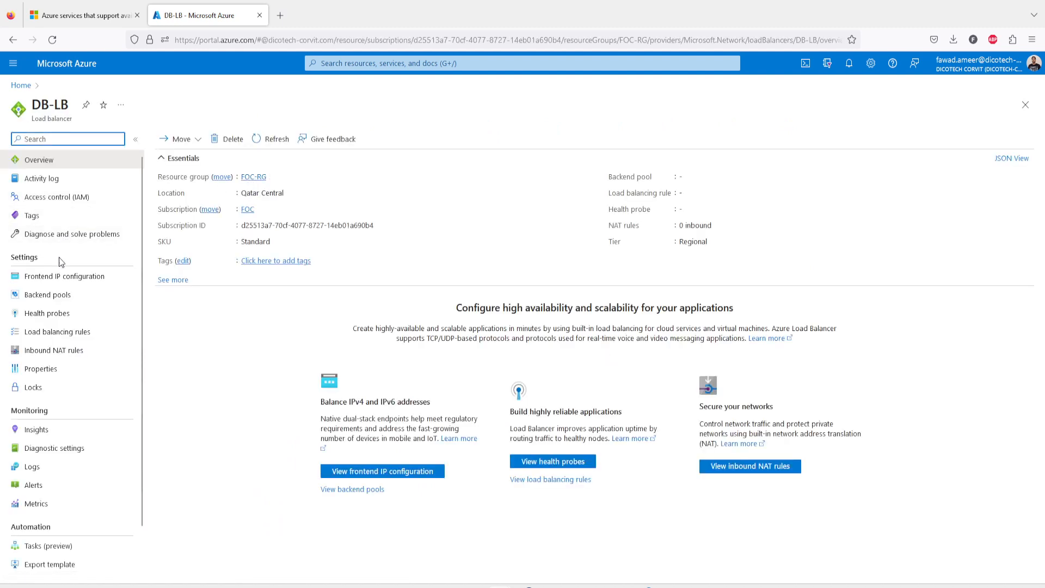
click(54, 280)
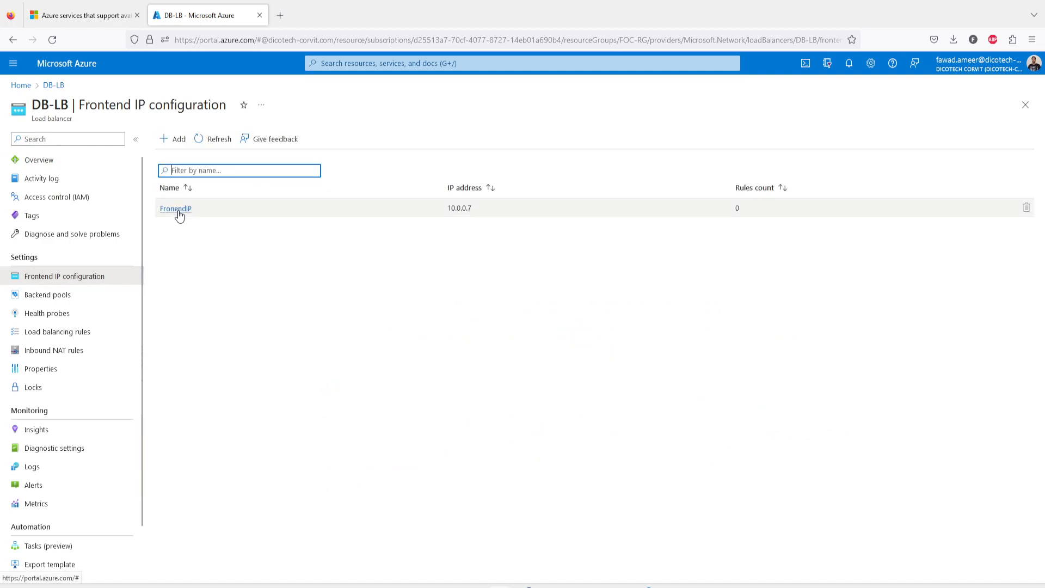
Start a new backend pool for DB-LB named DB-Pool, keeping the NIC configuration on DB01-vnet.
click(56, 299)
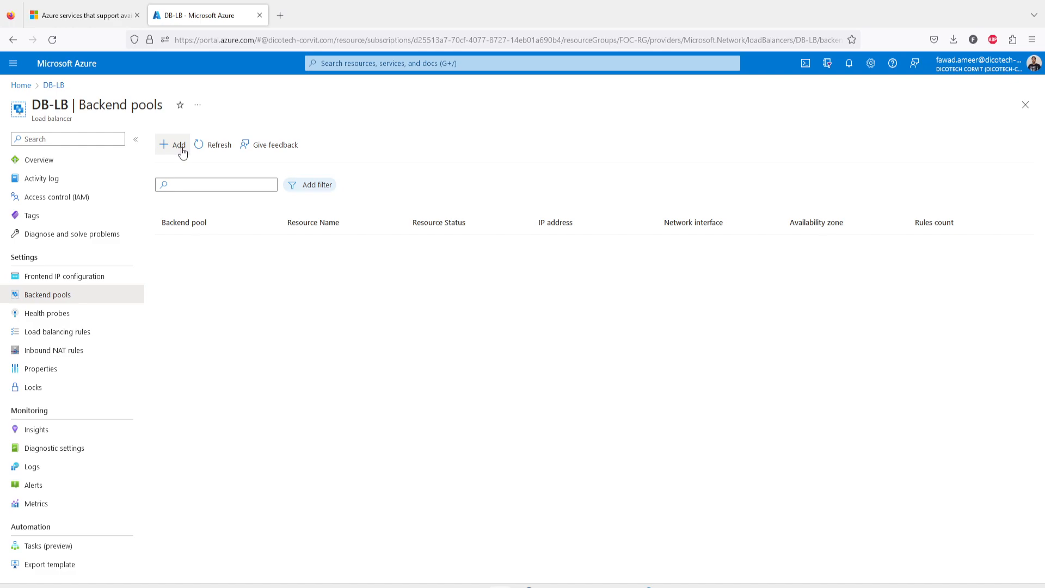
click(181, 149)
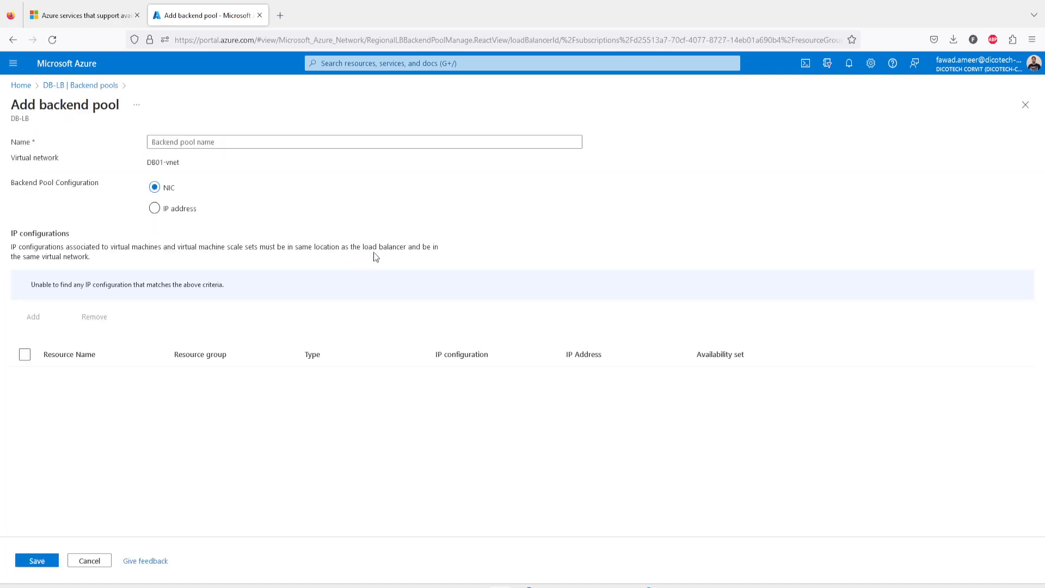
click(204, 143)
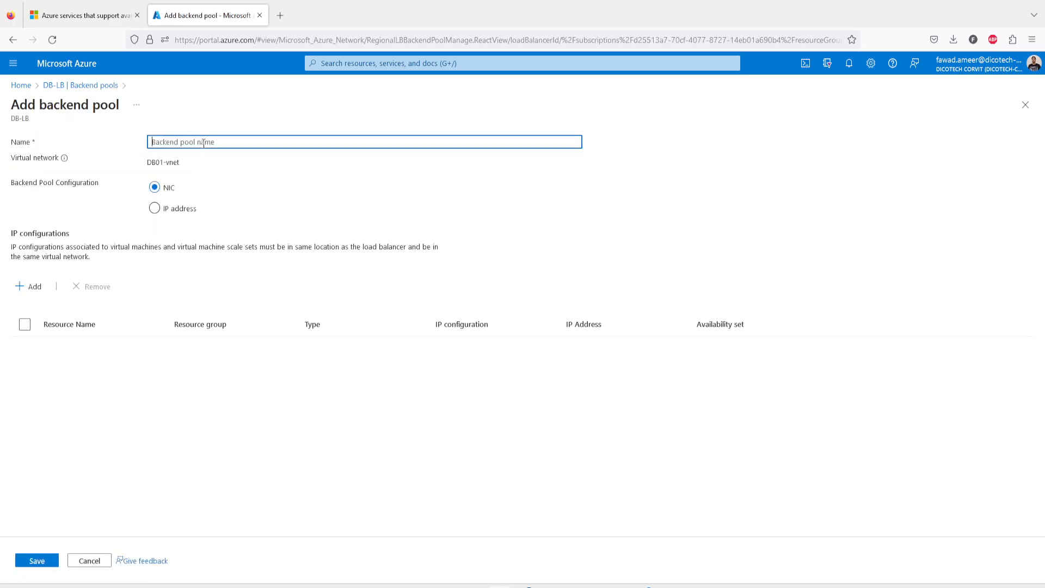
text(DB-Pool)
Add the IP configurations of virtual machines DB01, DB02 and DB03 to the backend pool and save it.
click(32, 287)
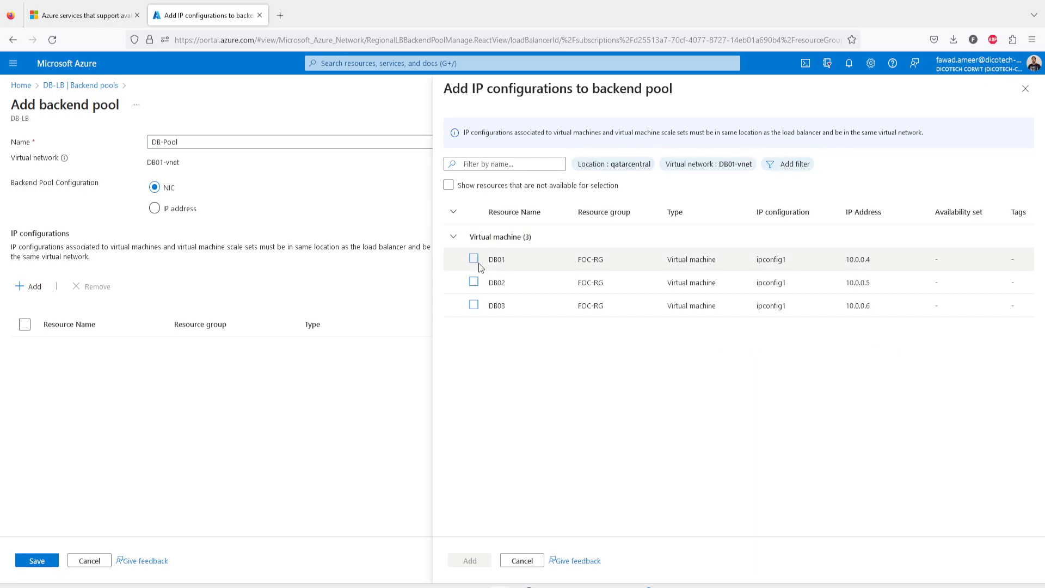
click(474, 260)
click(474, 283)
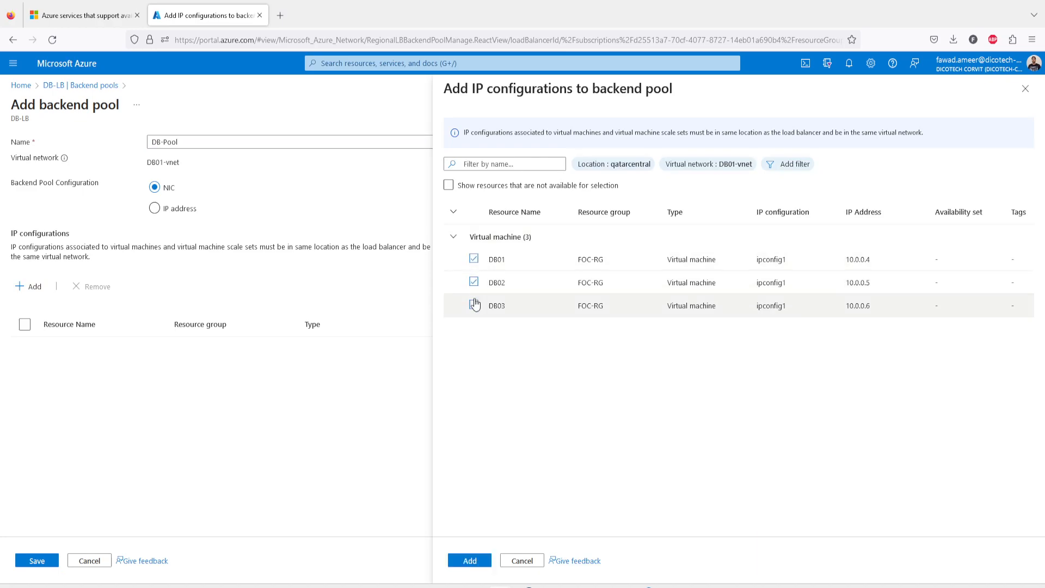
click(474, 306)
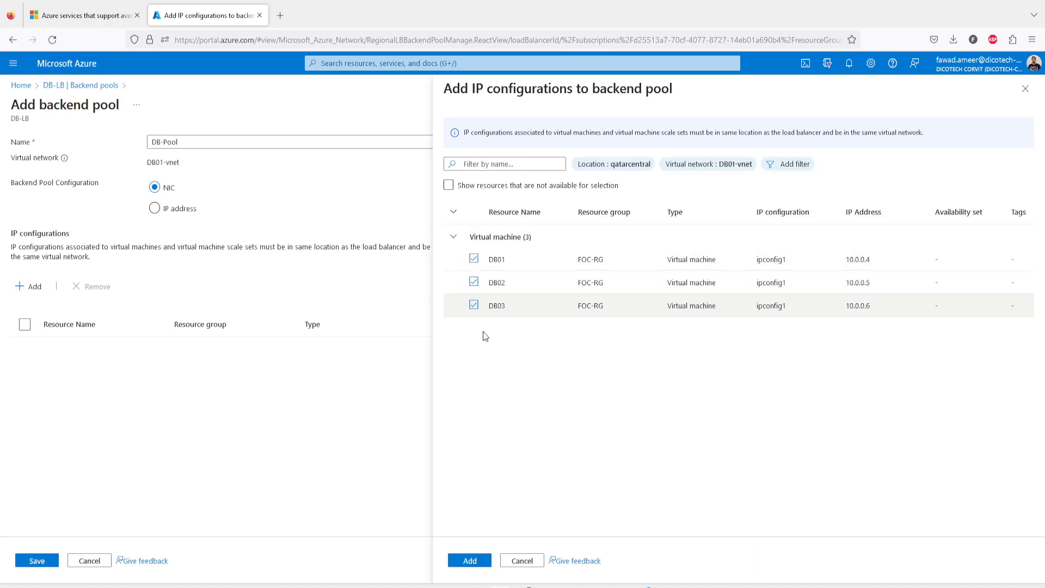
click(480, 564)
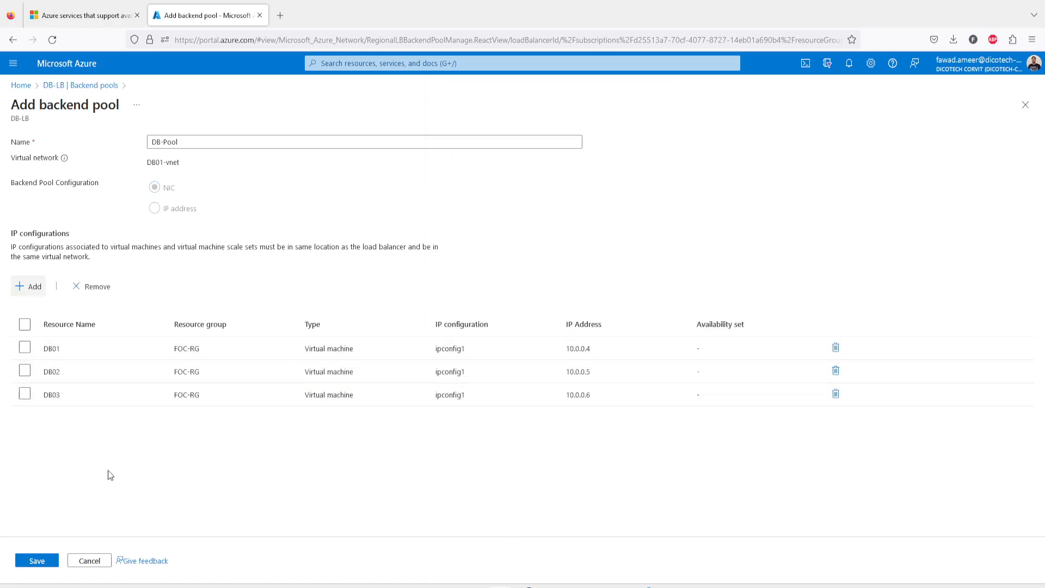
click(35, 563)
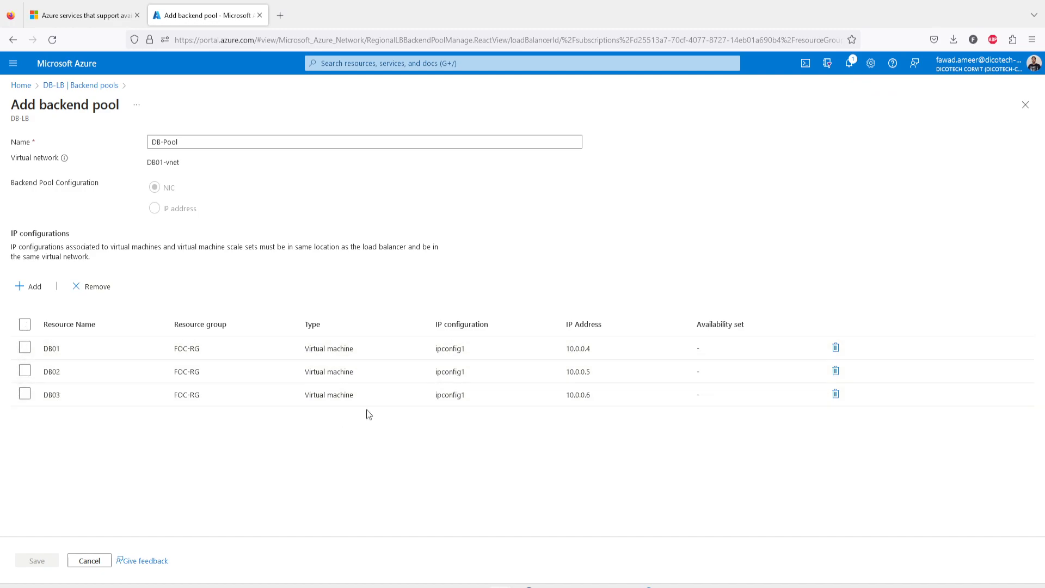
Check the backend pool deployment in the portal notifications and refresh DB-LB's backend pool list.
click(850, 72)
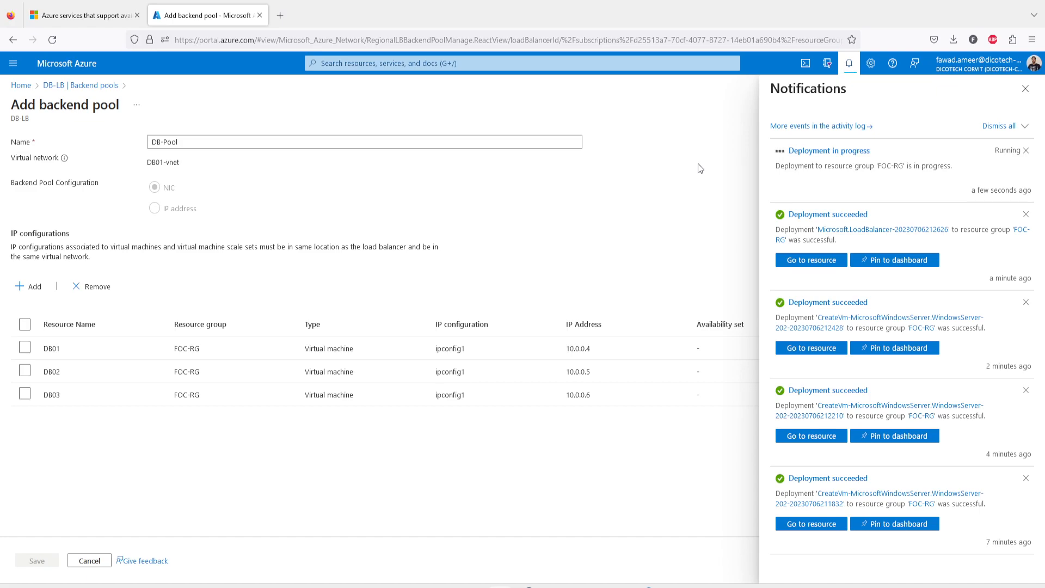
click(1025, 88)
click(1025, 109)
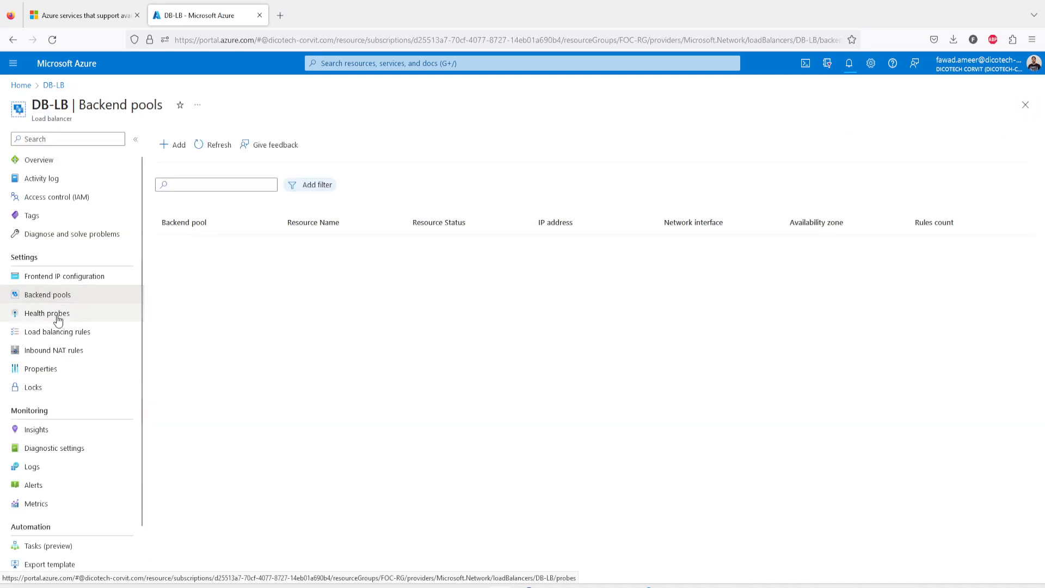
click(218, 144)
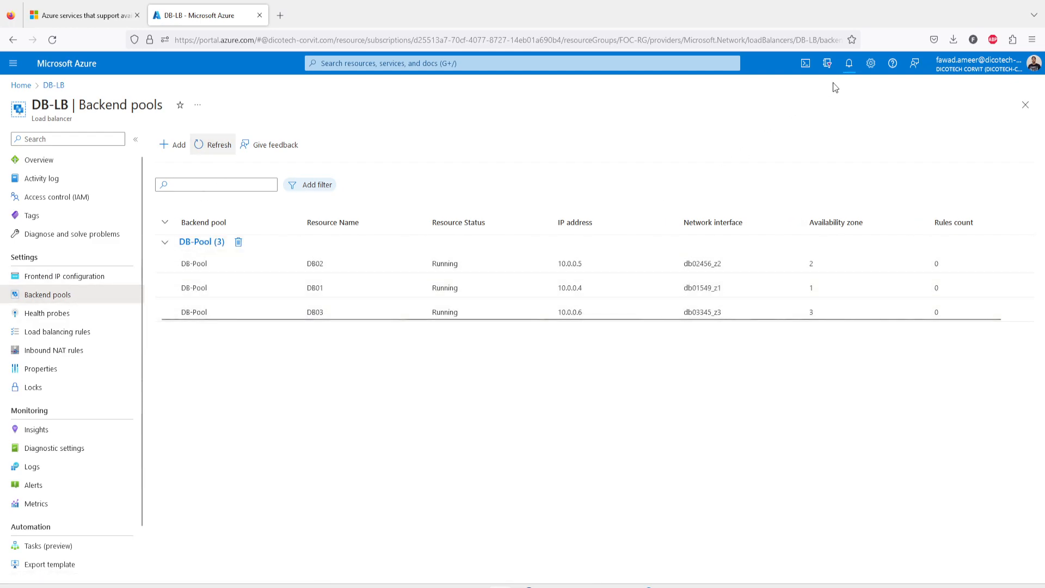
click(849, 63)
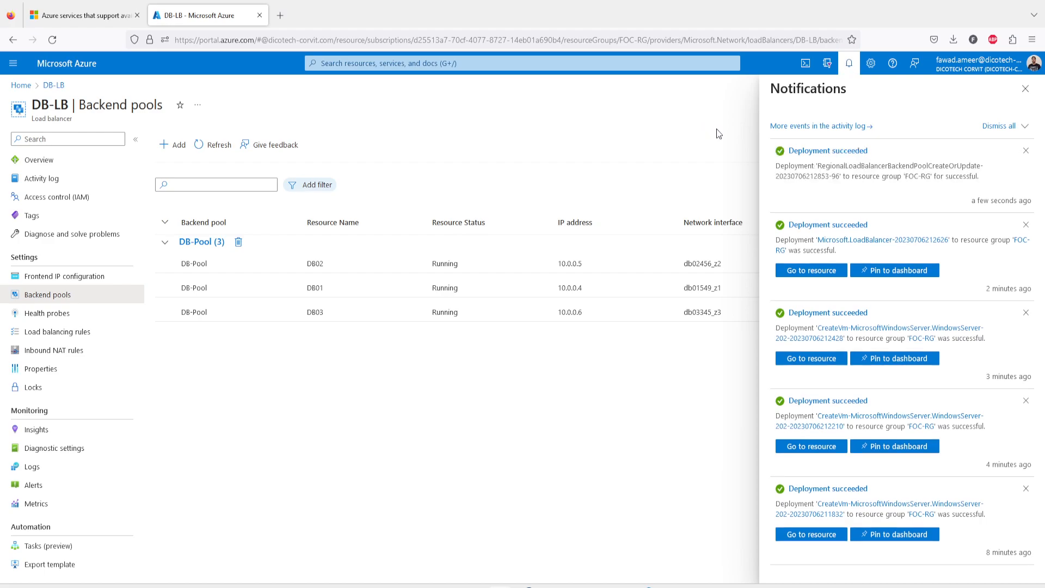
click(1026, 89)
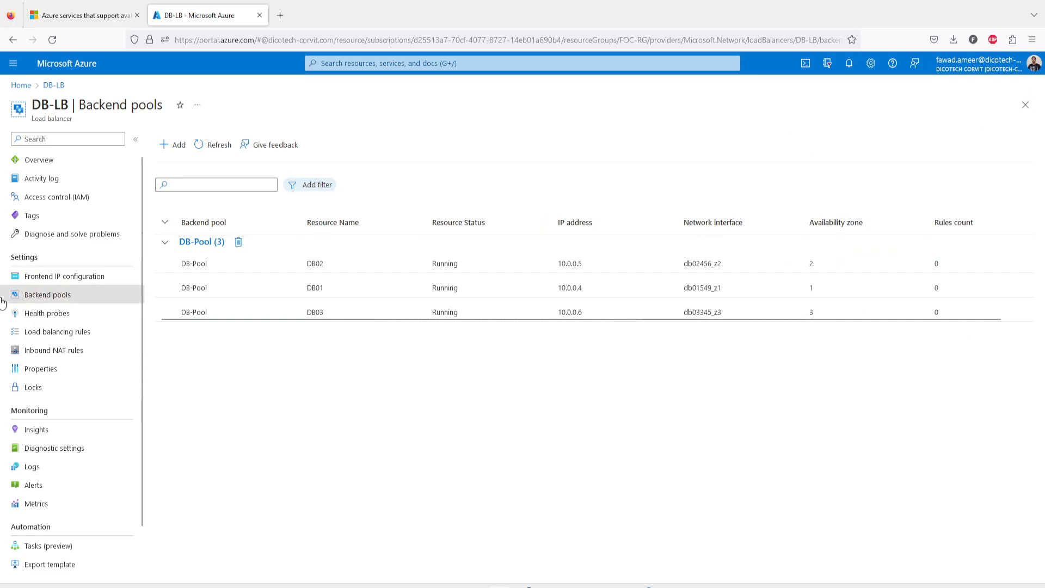
Add a health probe named HealthProb_DB to DB-LB, keeping protocol TCP, port 80 and a 5-second interval, and save it.
click(50, 318)
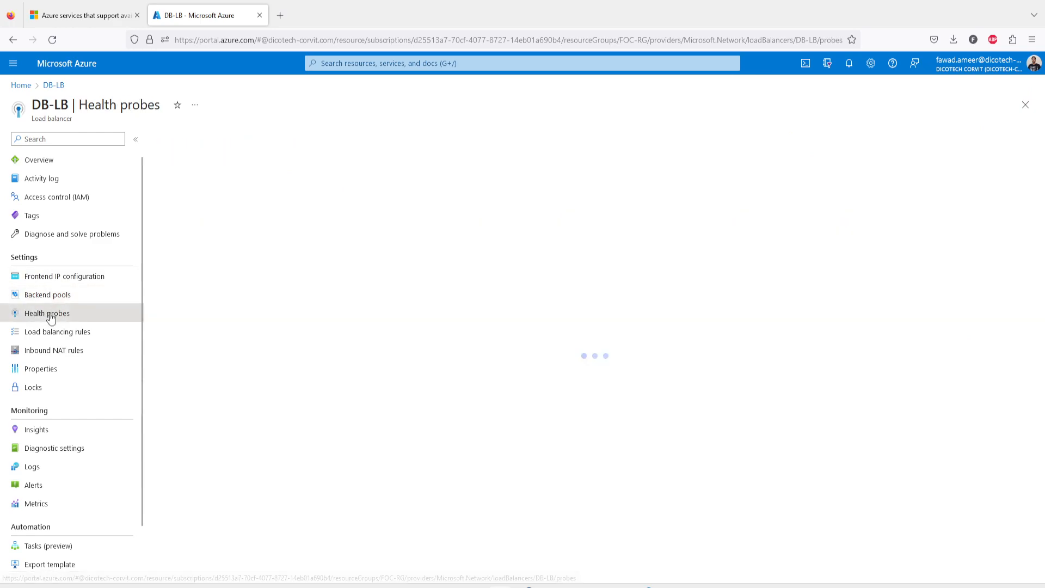
click(179, 146)
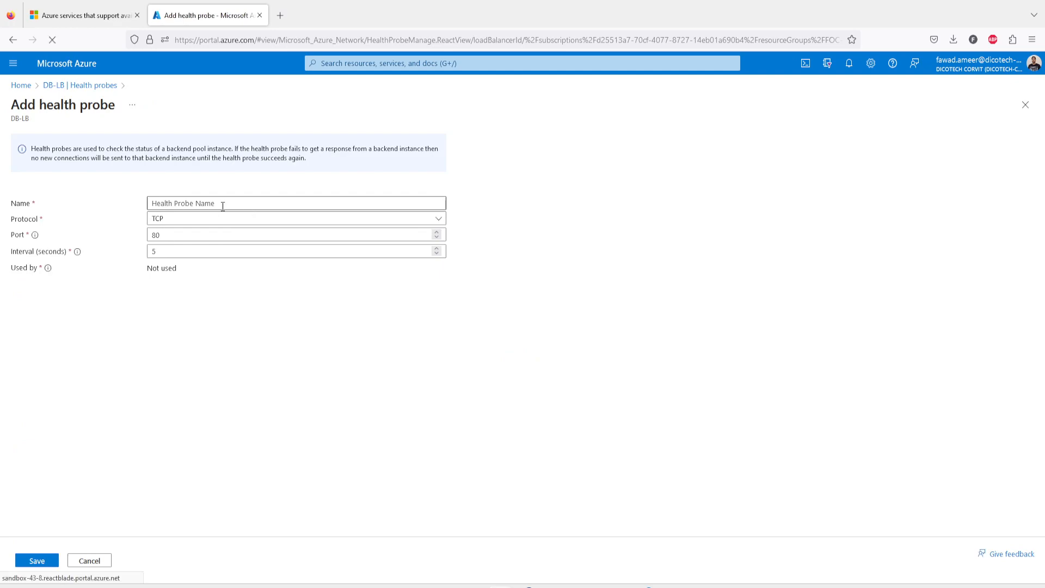
click(222, 206)
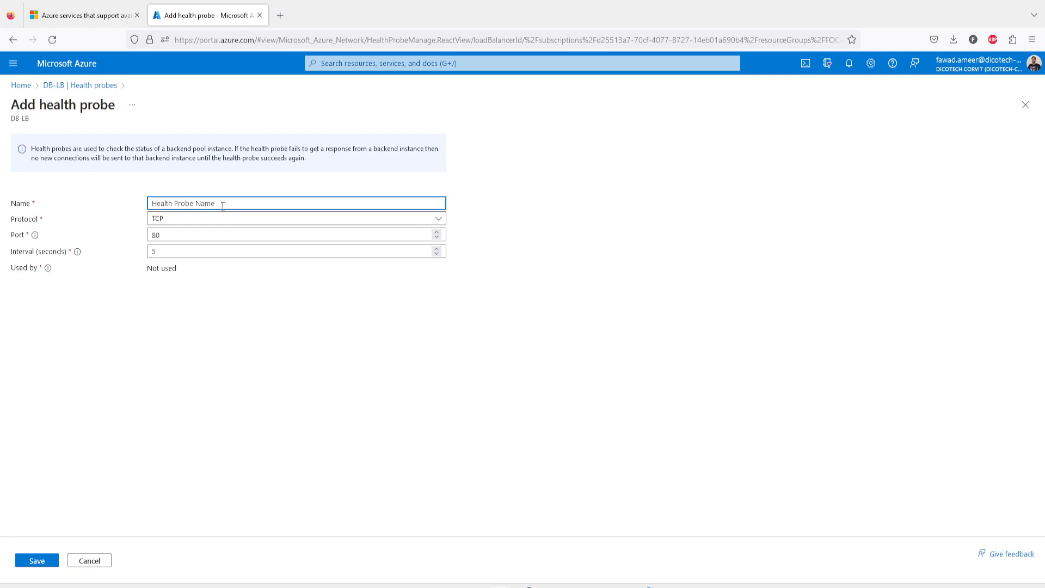
text(HealthProb_DB)
click(165, 237)
click(40, 561)
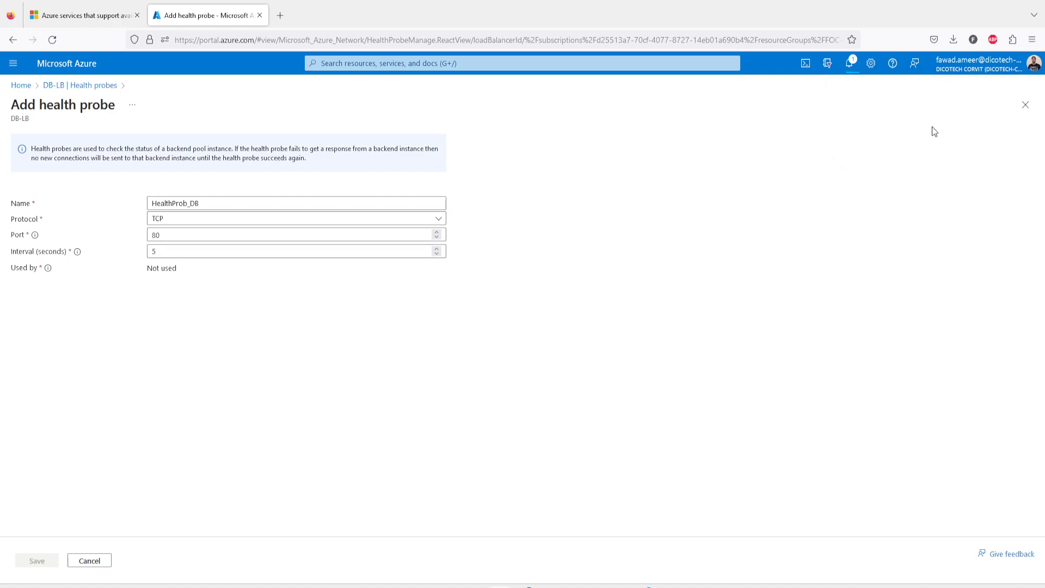
click(1032, 92)
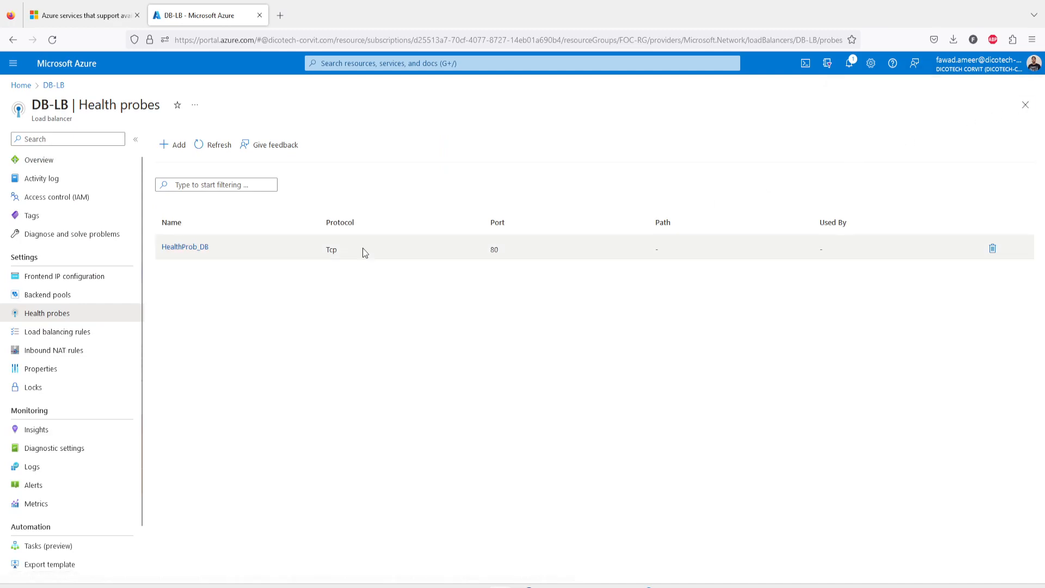
Start a load balancing rule named DB-LB-Rule with frontend IP address FronendIP (10.0.0.7) and backend pool DB-Pool.
click(55, 335)
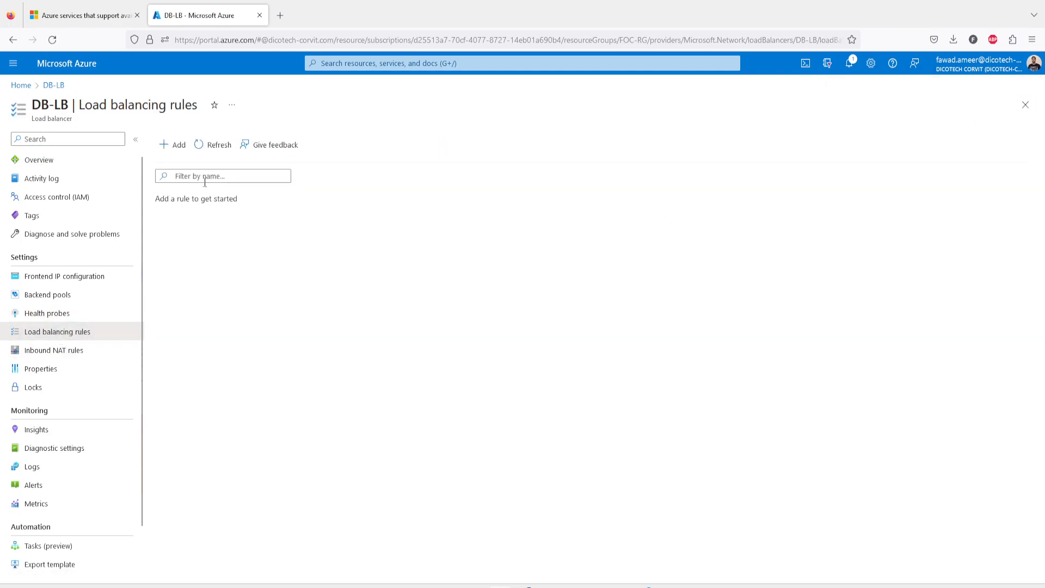
click(181, 144)
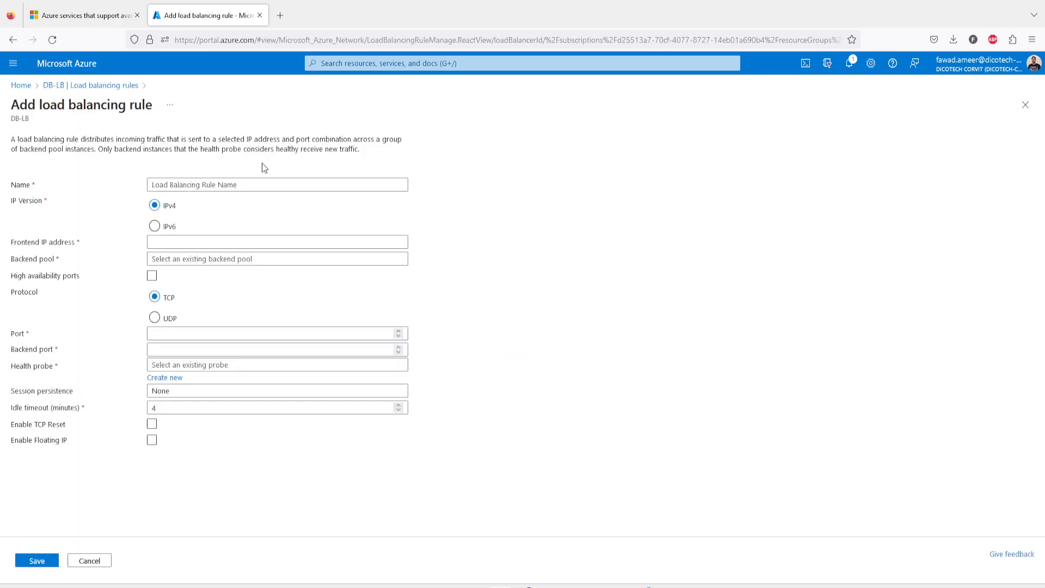
click(261, 186)
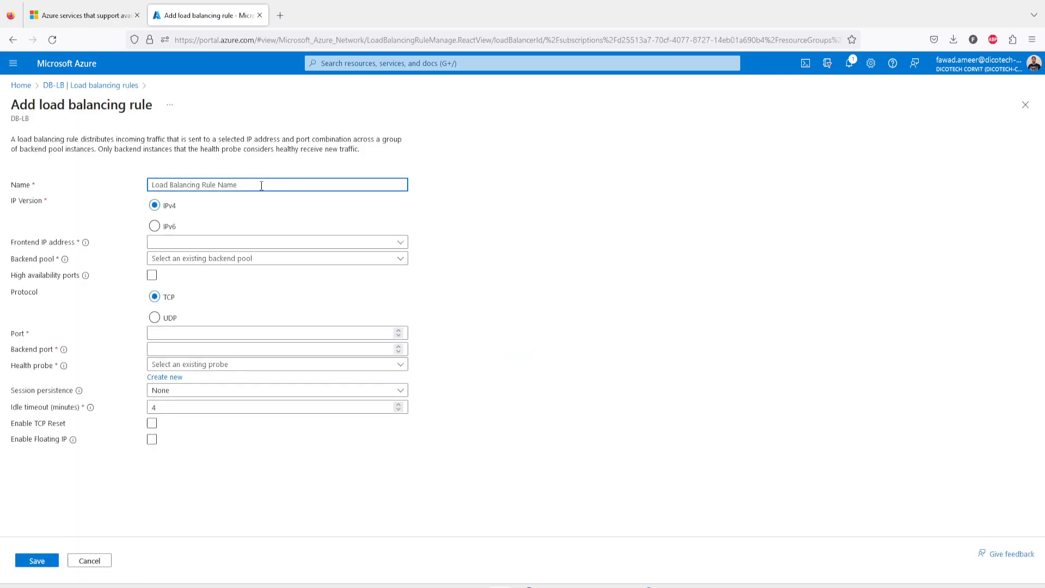
text(DB-LB-)
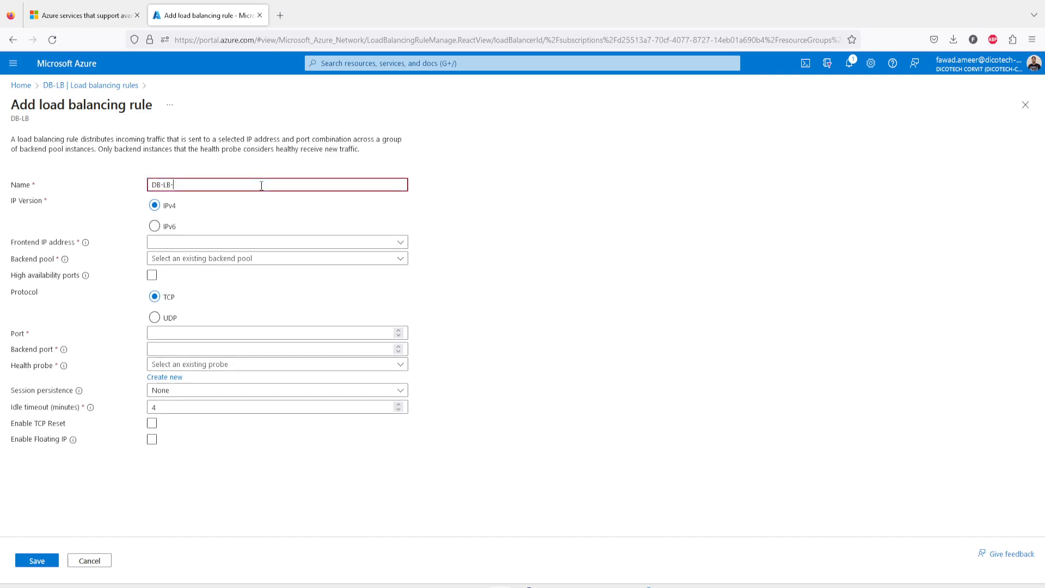
text(R)
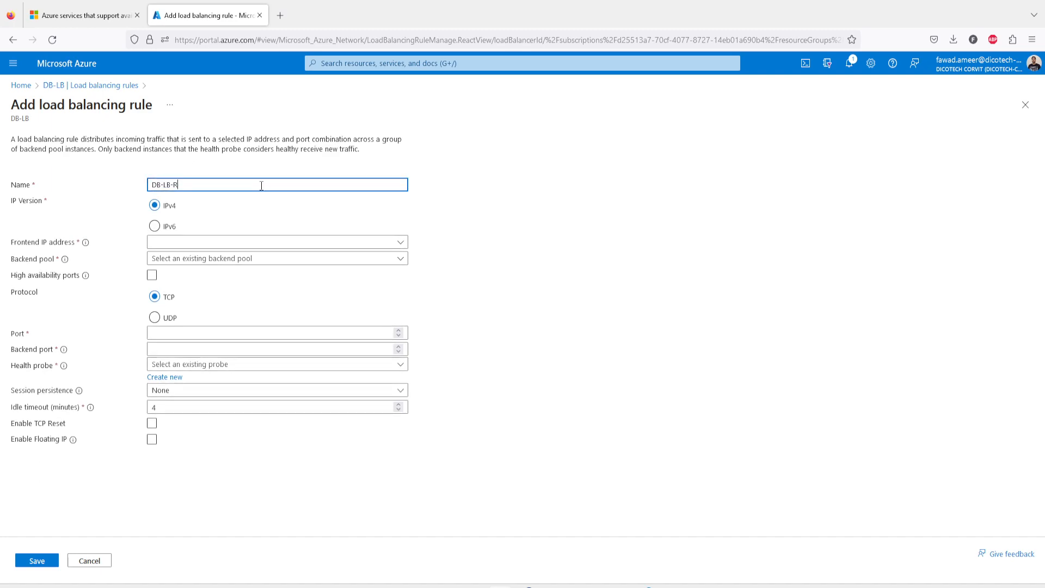
text(ule)
click(219, 241)
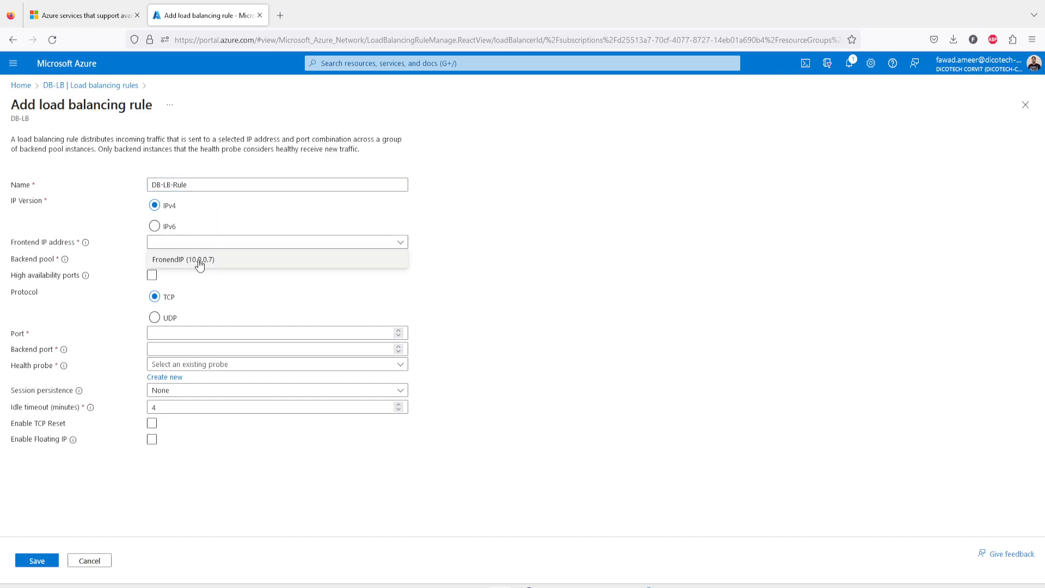
click(200, 262)
click(198, 260)
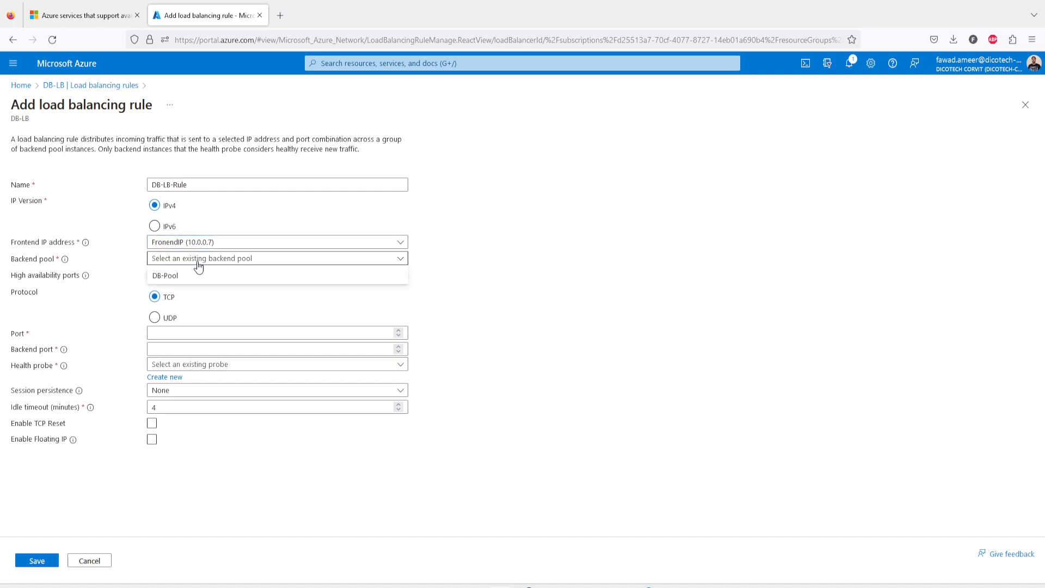
click(191, 275)
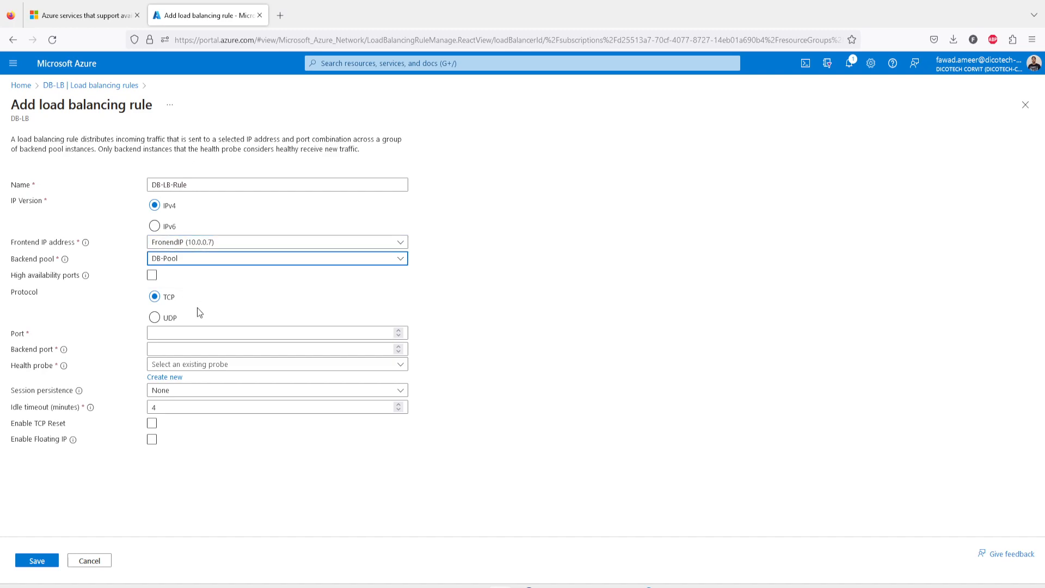
Set the rule's port and backend port to 80, assign health probe HealthProb_DB, and save the rule.
click(175, 334)
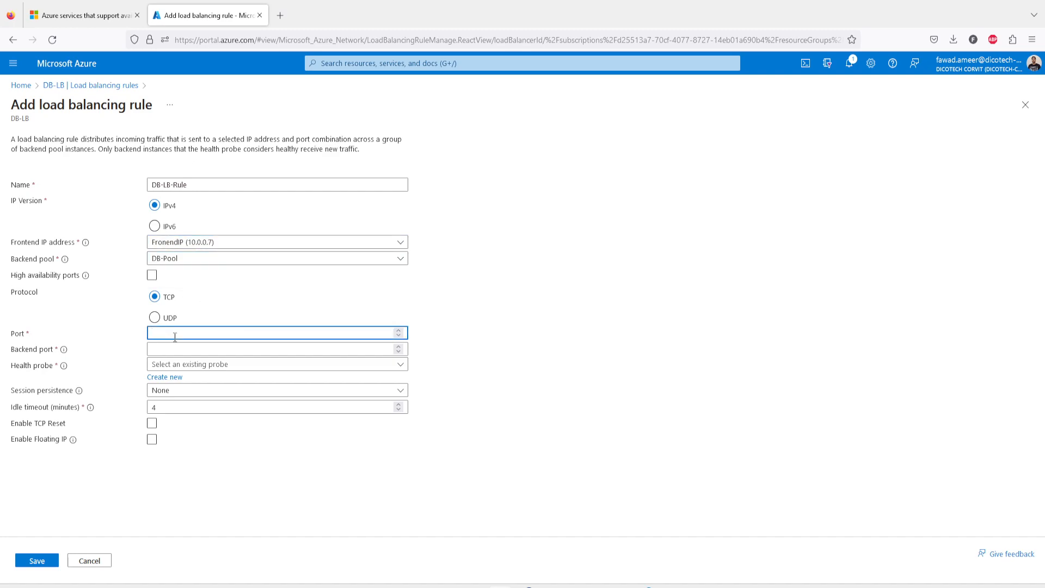
text(80)
key(Tab)
text(8)
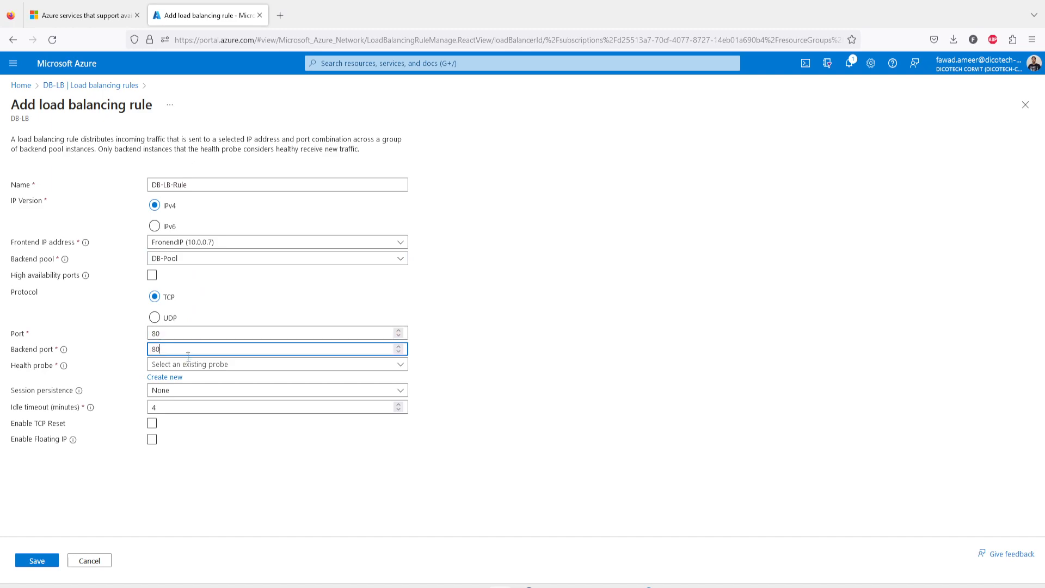
click(213, 368)
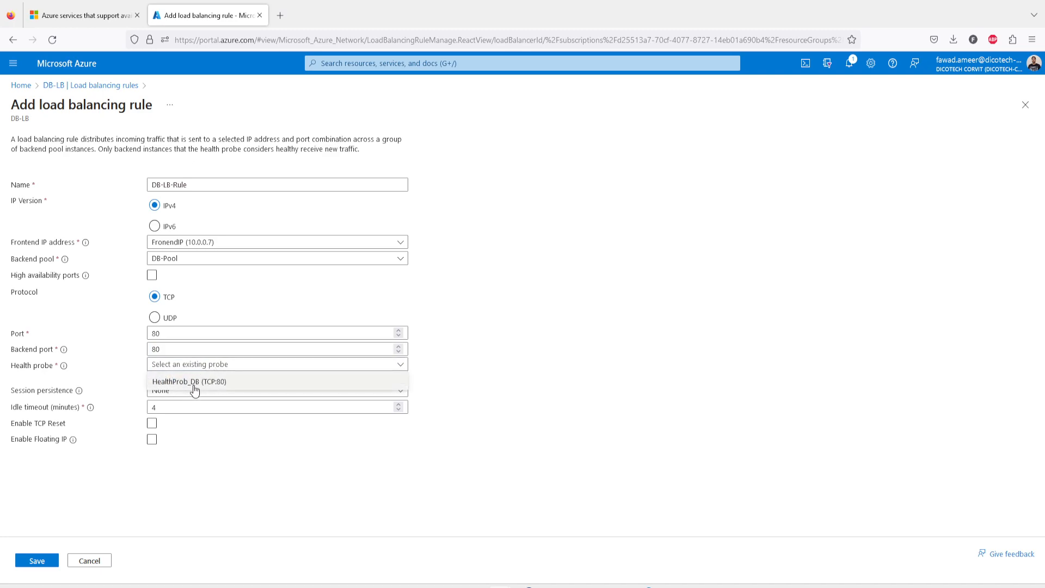
click(205, 381)
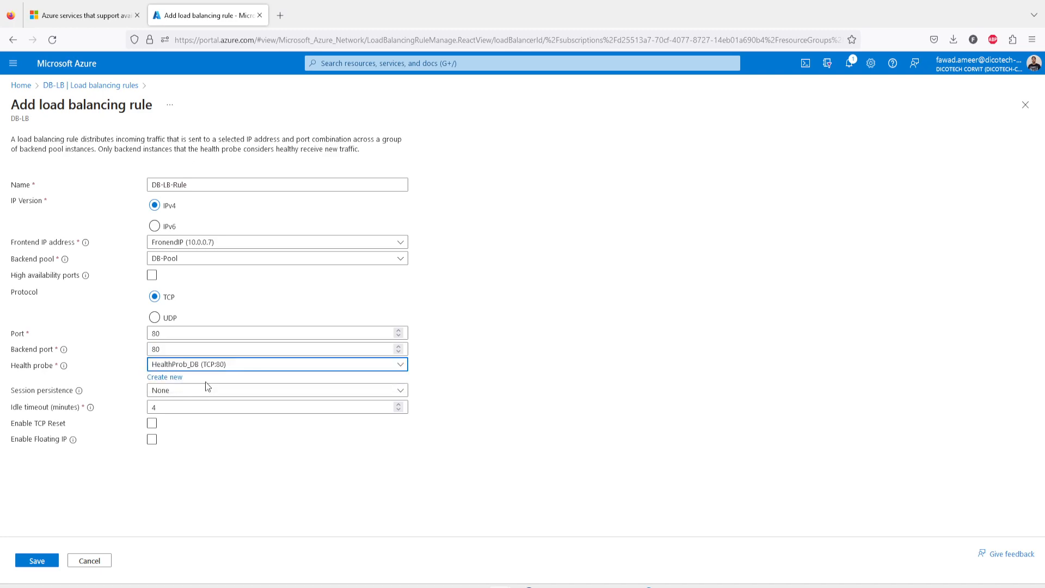
click(37, 562)
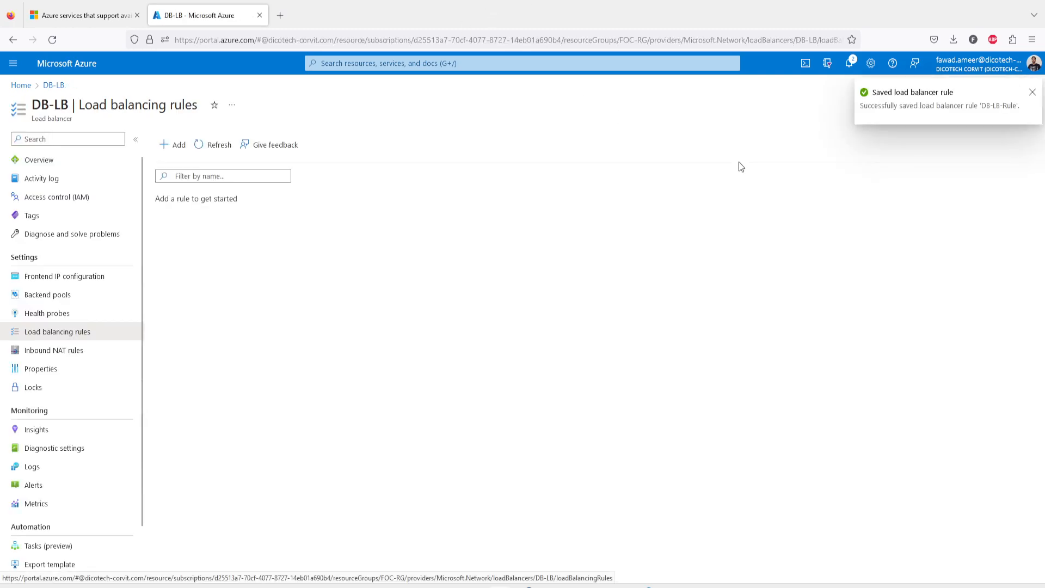
click(1032, 93)
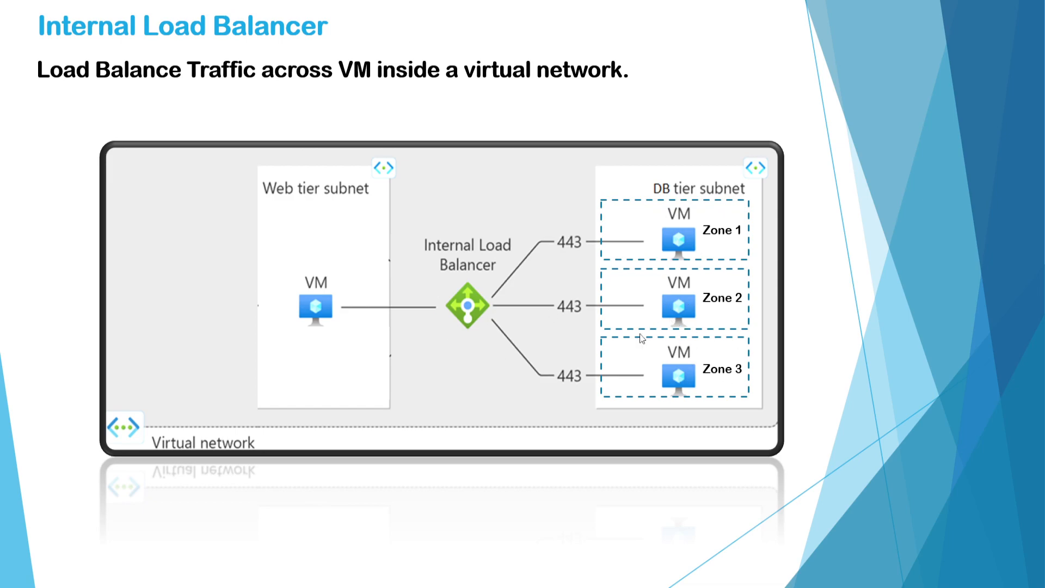
Return to the Azure portal and start a new virtual machine named Web01 in resource group FOC-RG.
key(alt+Tab)
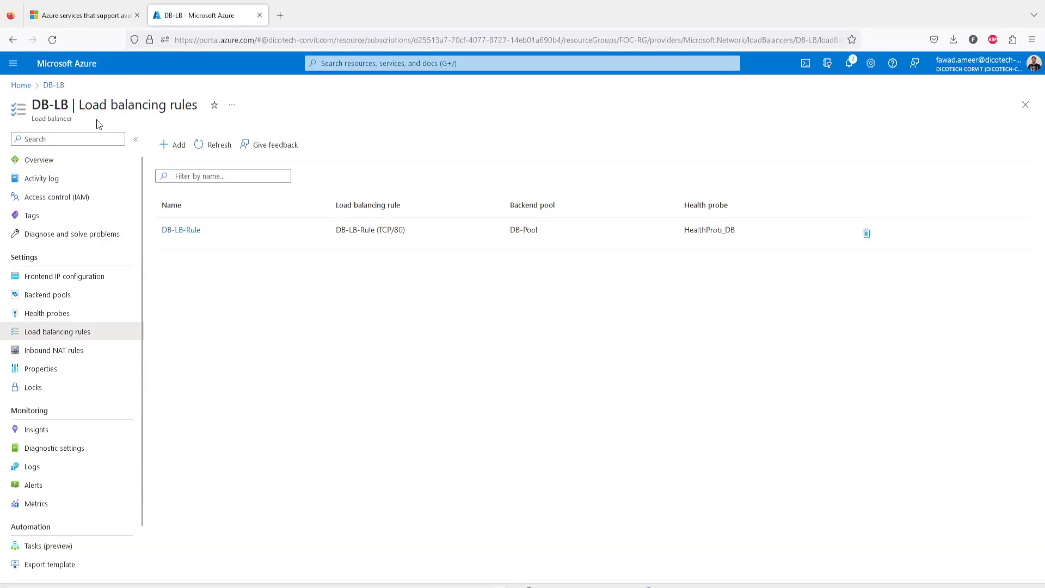
click(22, 86)
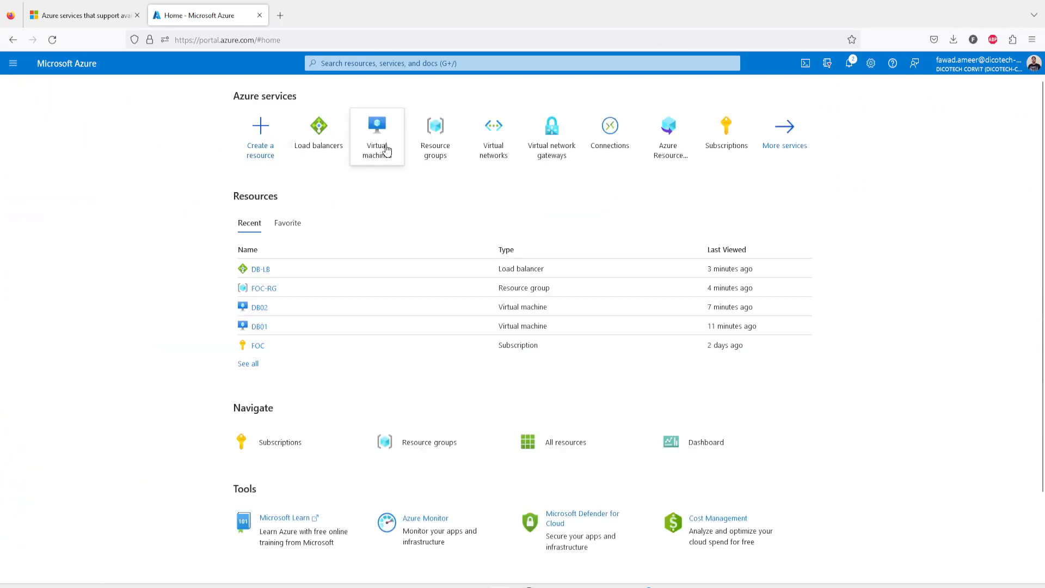
click(388, 145)
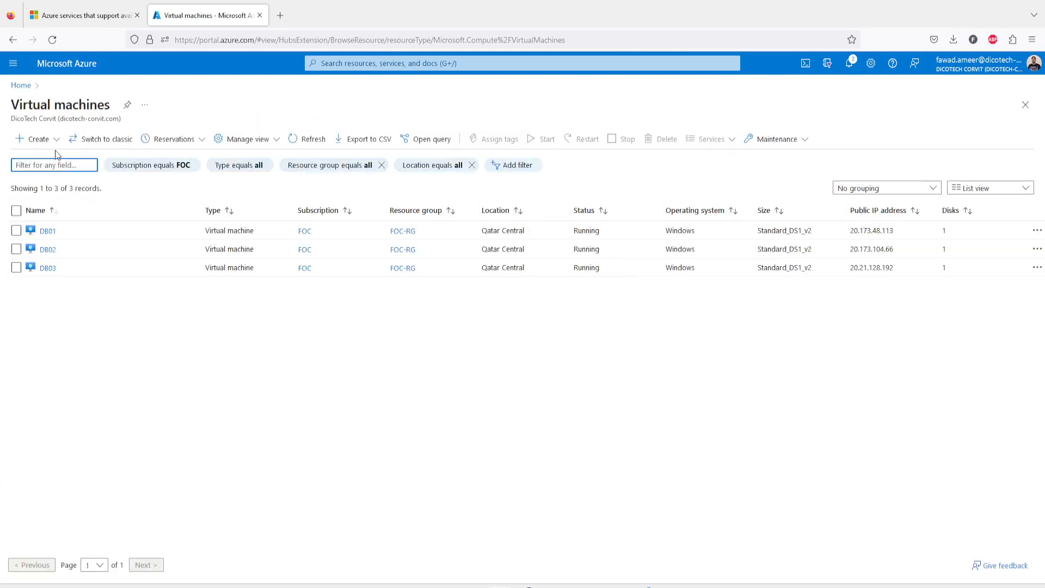
click(59, 144)
click(55, 165)
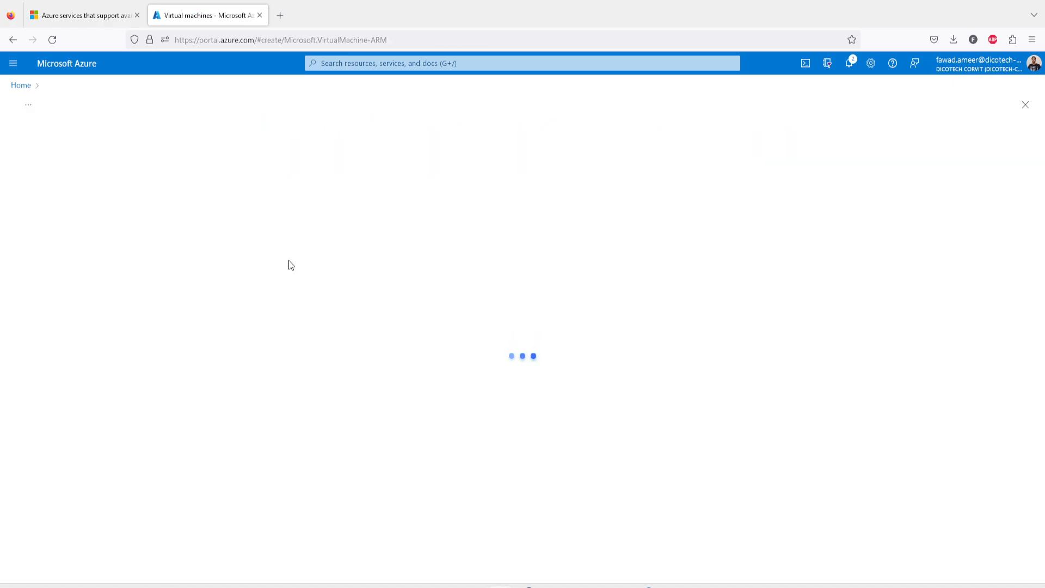
click(199, 287)
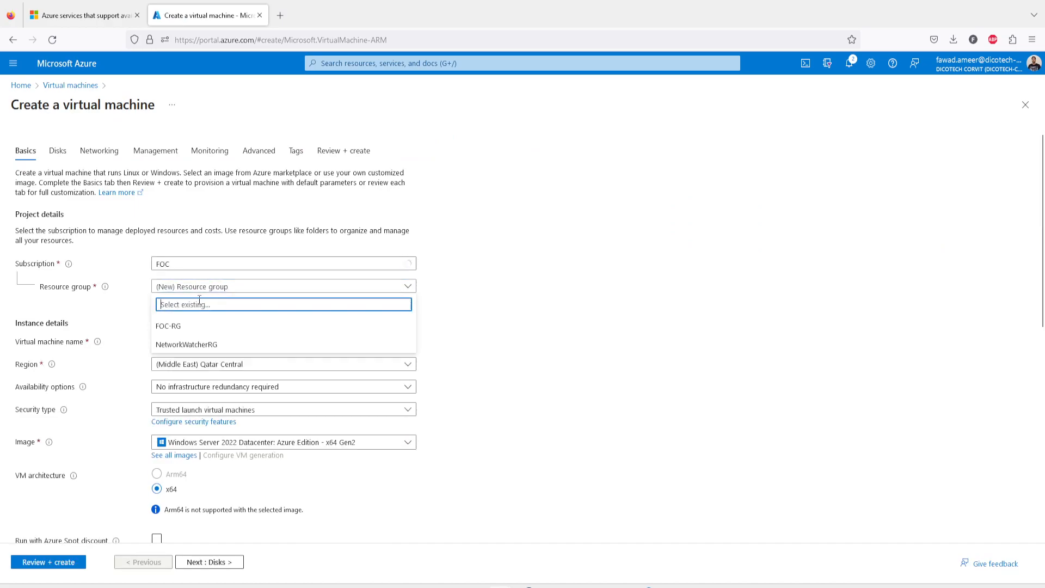
click(188, 326)
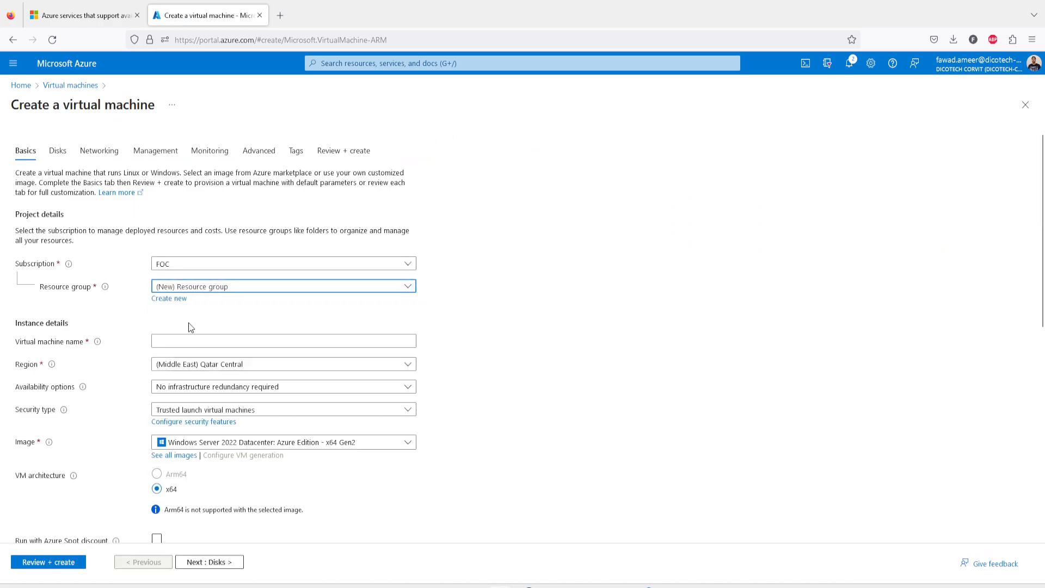
click(224, 341)
text(Web01)
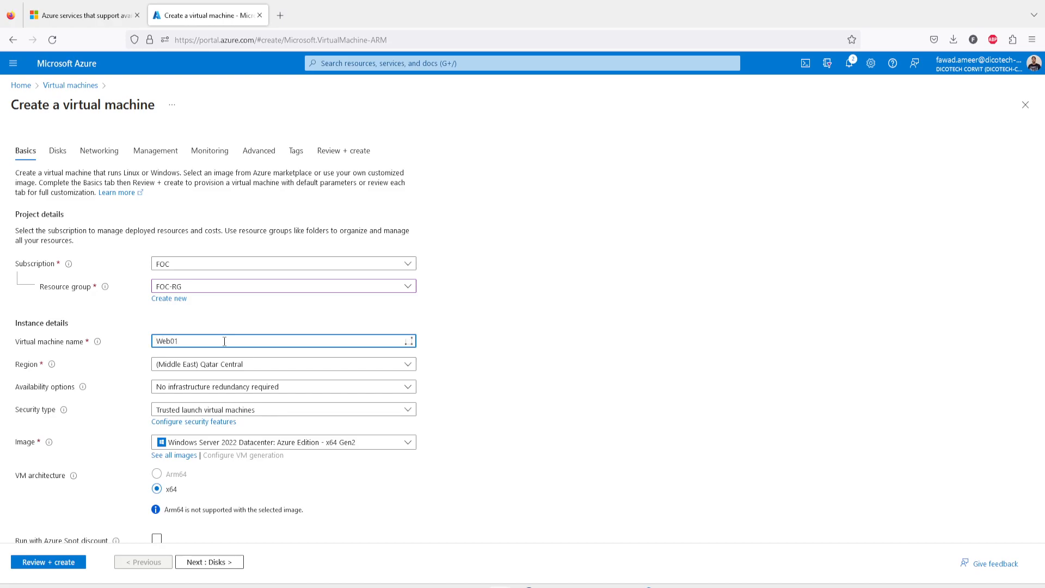
Place Web01 in availability zone Zone 1 and set its security type to Standard.
click(227, 388)
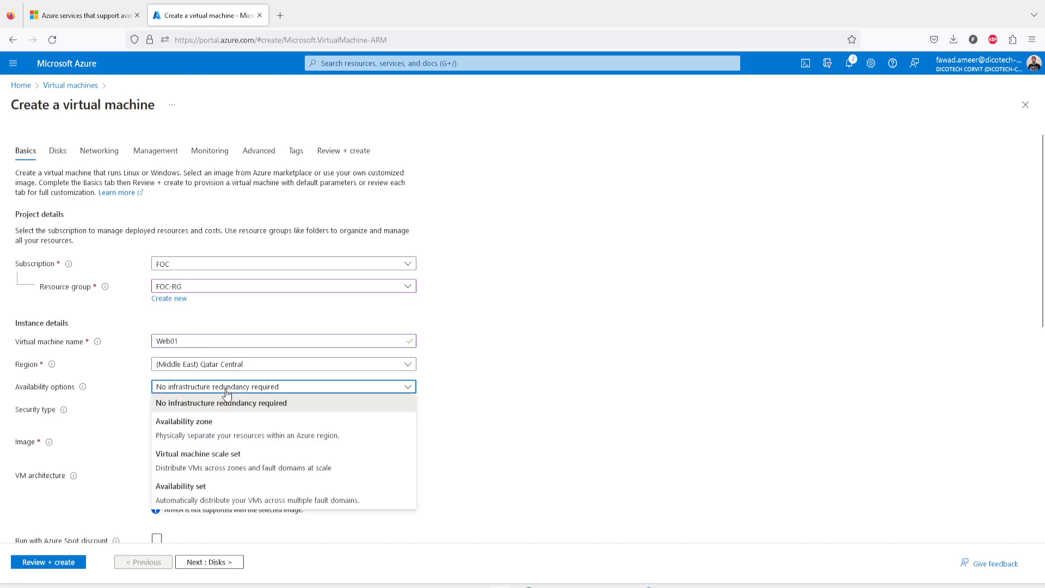
click(195, 423)
click(193, 412)
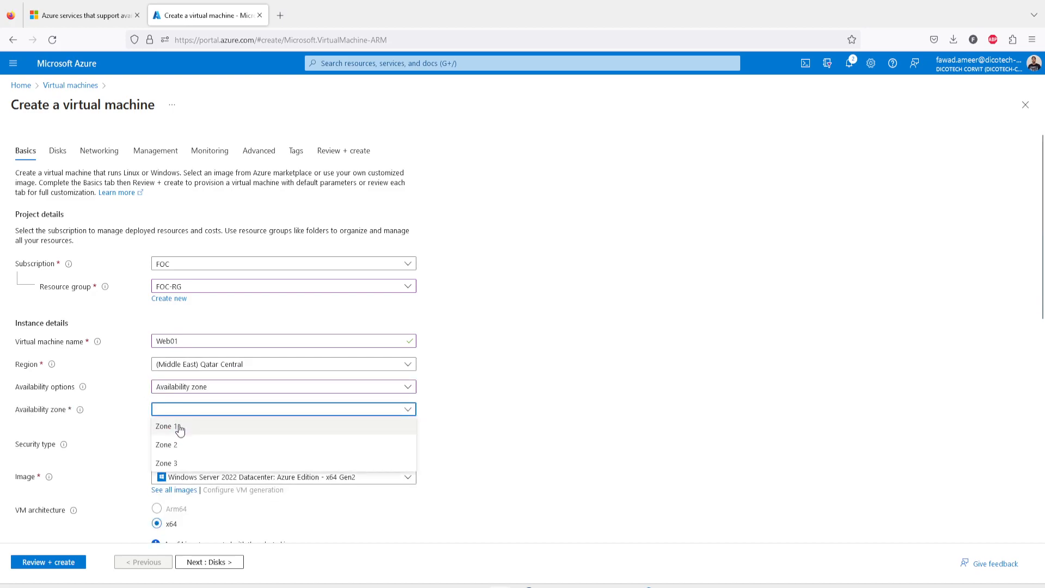
click(179, 426)
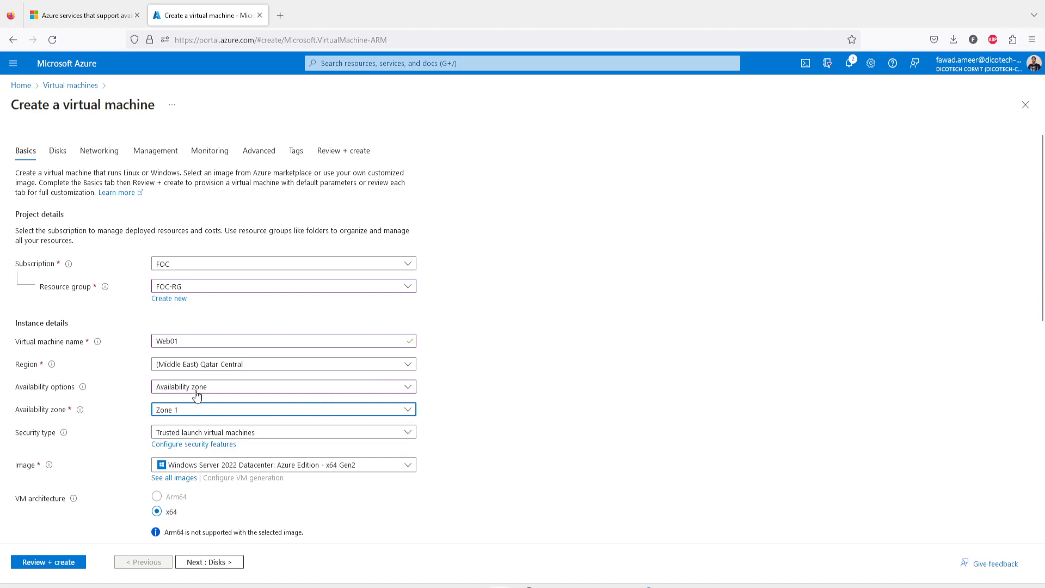
scroll(501, 397, down, 1)
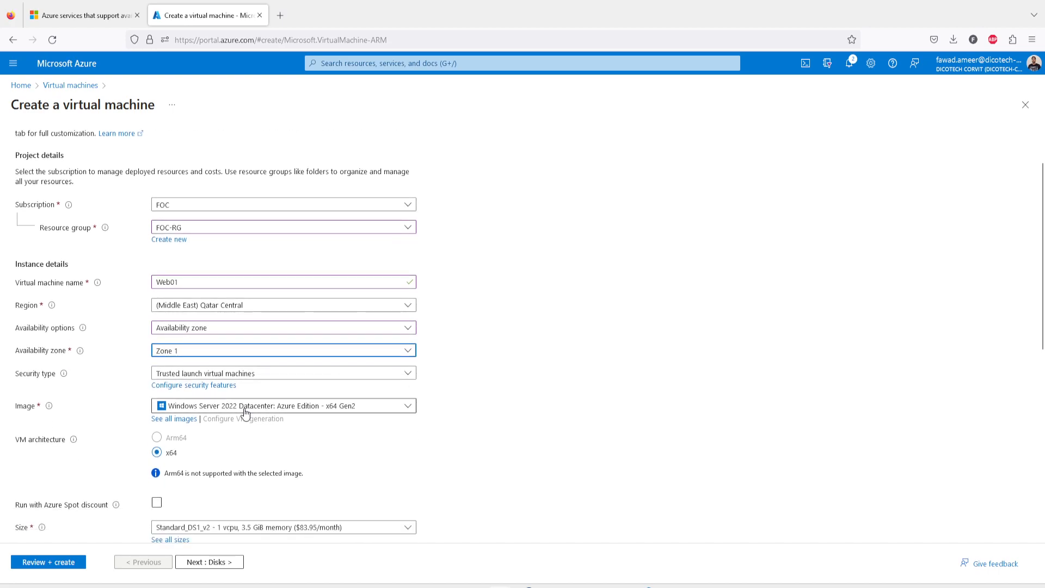
click(252, 374)
click(214, 398)
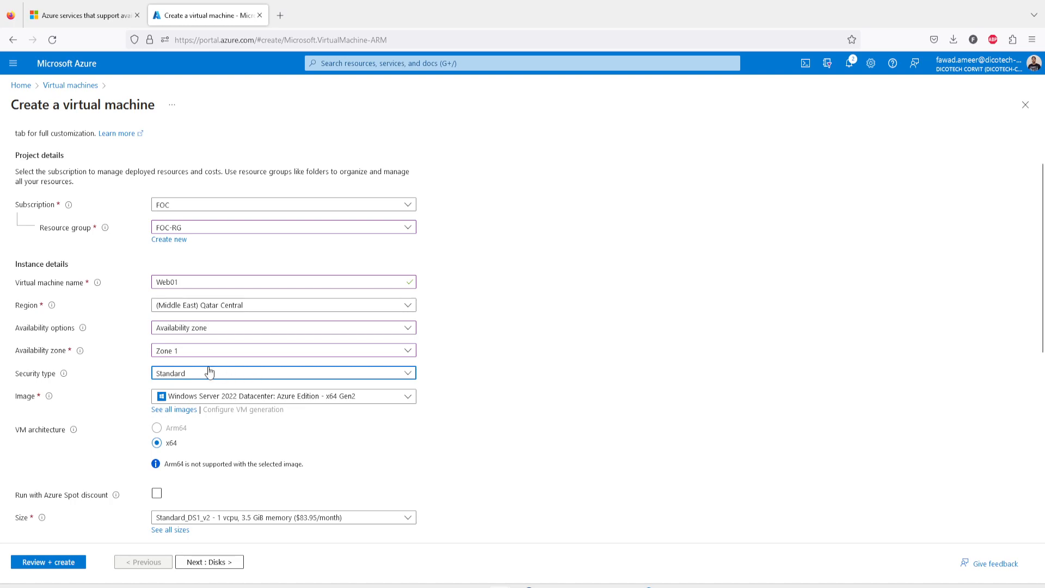
Fill in Web01's administrator account with the username, the password and the password confirmation.
scroll(505, 406, down, 3)
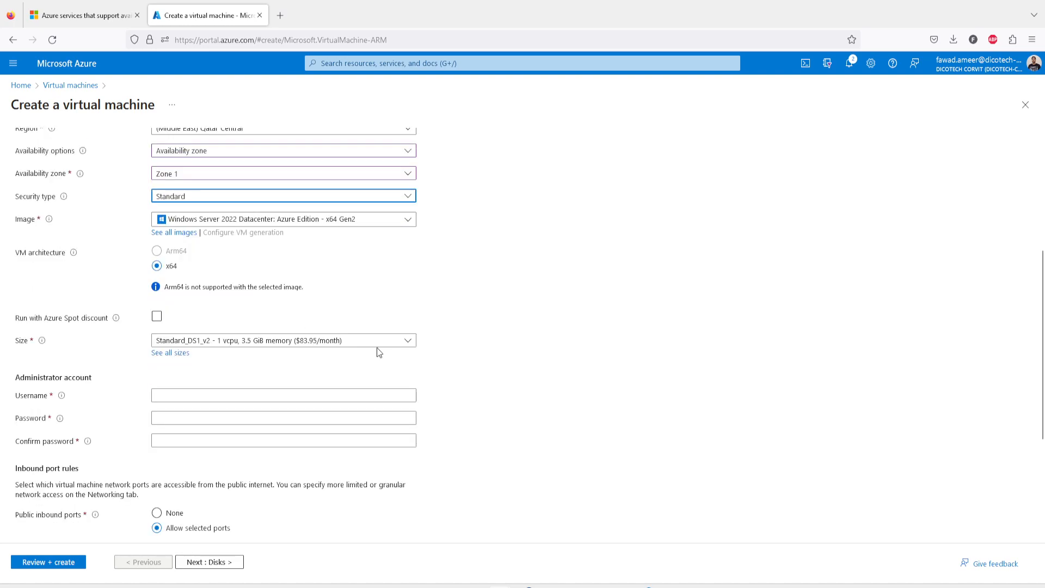
click(192, 394)
text(fawad)
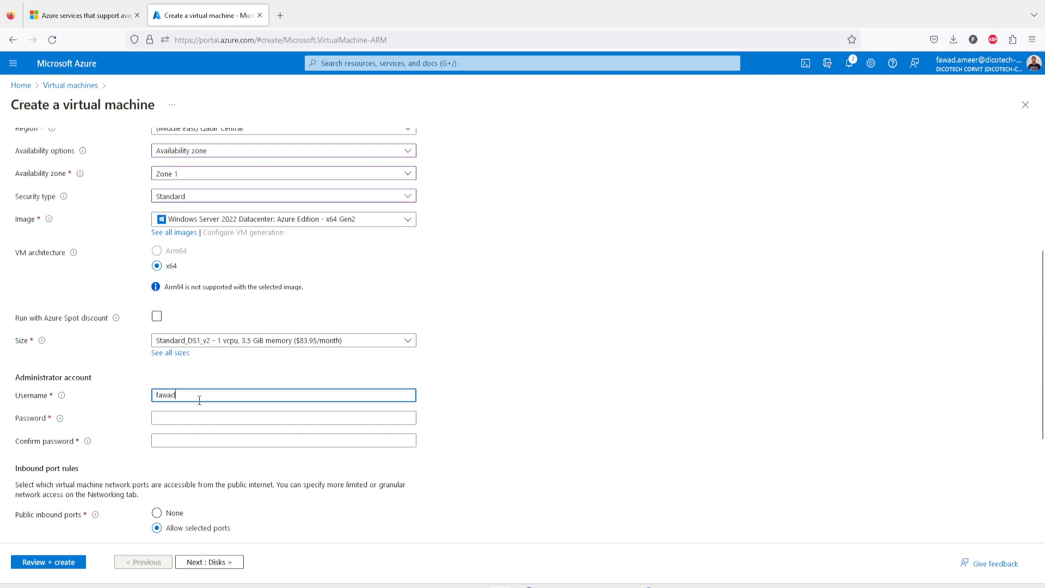
key(Tab)
key(ctrl+v)
key(Tab)
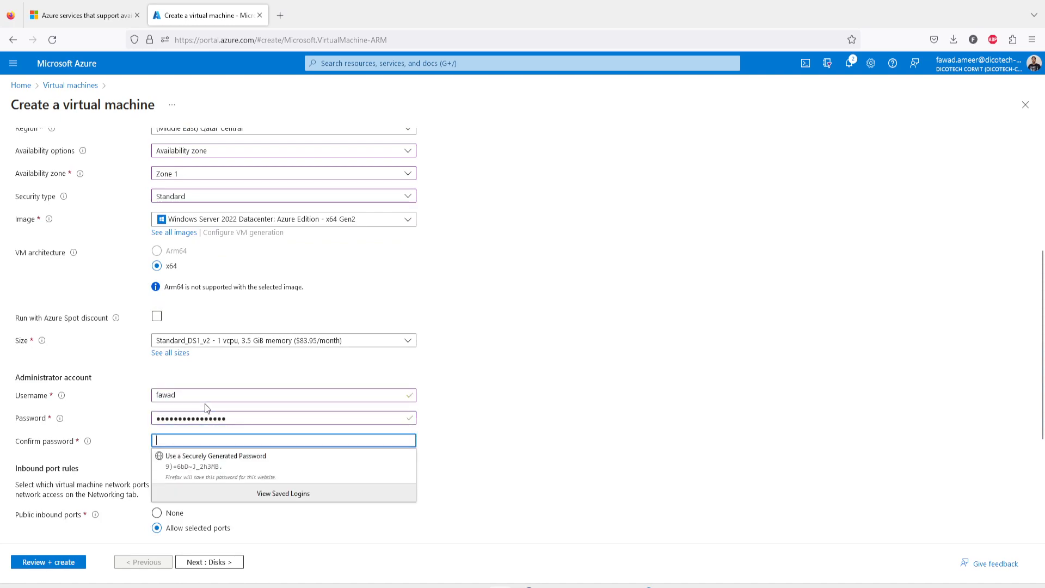
key(ctrl+v)
Allow HTTP (80) and HTTPS (443) as public inbound ports in addition to RDP (3389).
scroll(243, 440, down, 3)
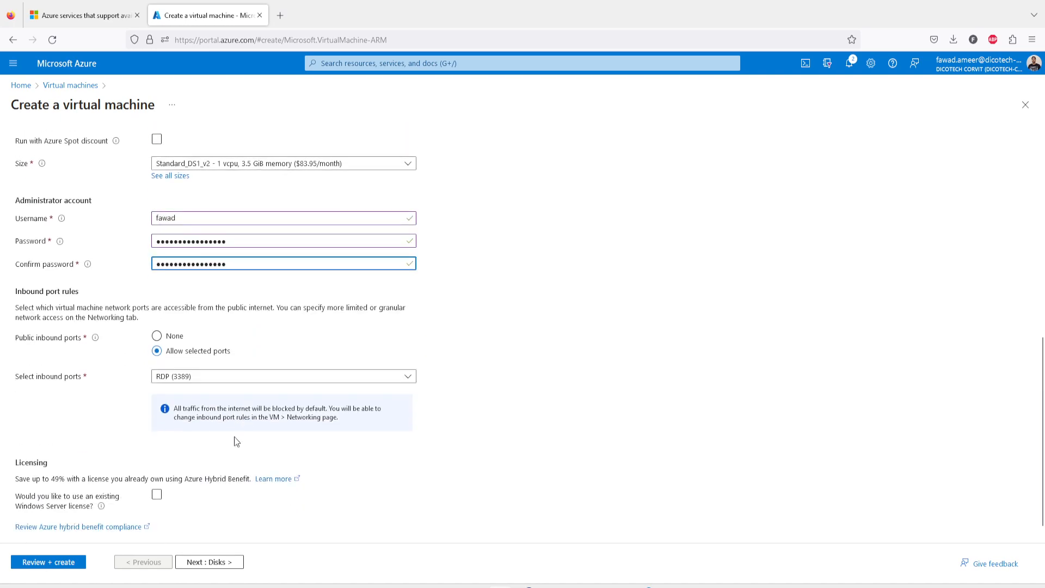
click(207, 378)
click(177, 394)
click(173, 411)
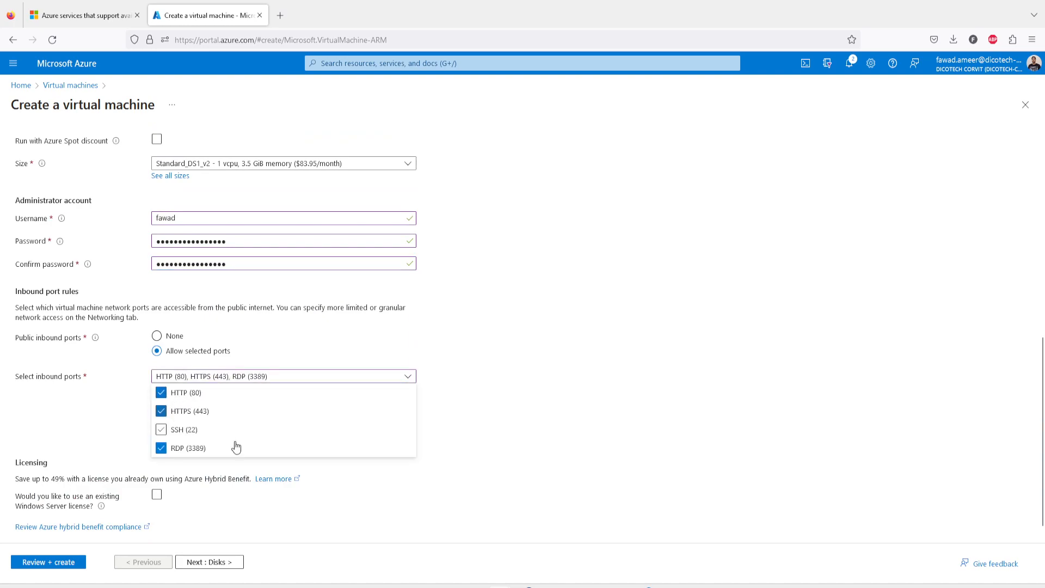
click(471, 387)
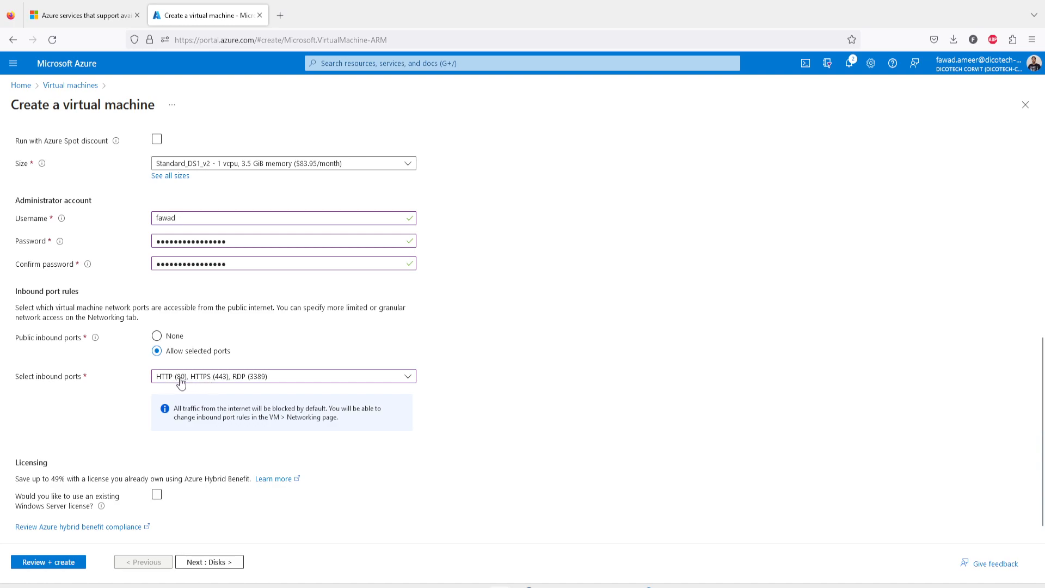
Opt to use an existing Windows Server license and confirm eligibility for Azure Hybrid Benefit.
click(157, 494)
scroll(276, 490, down, 2)
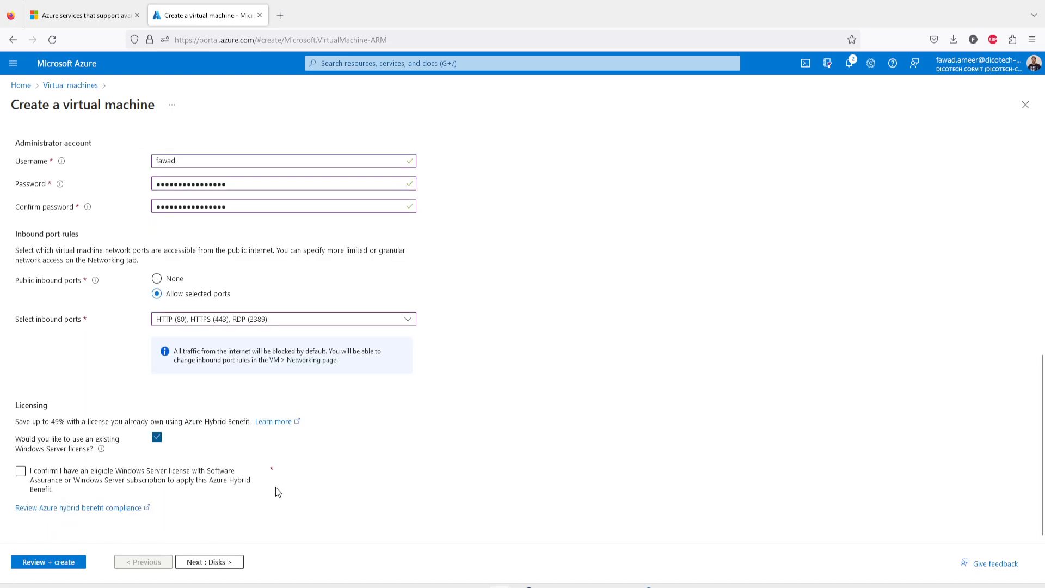
click(20, 471)
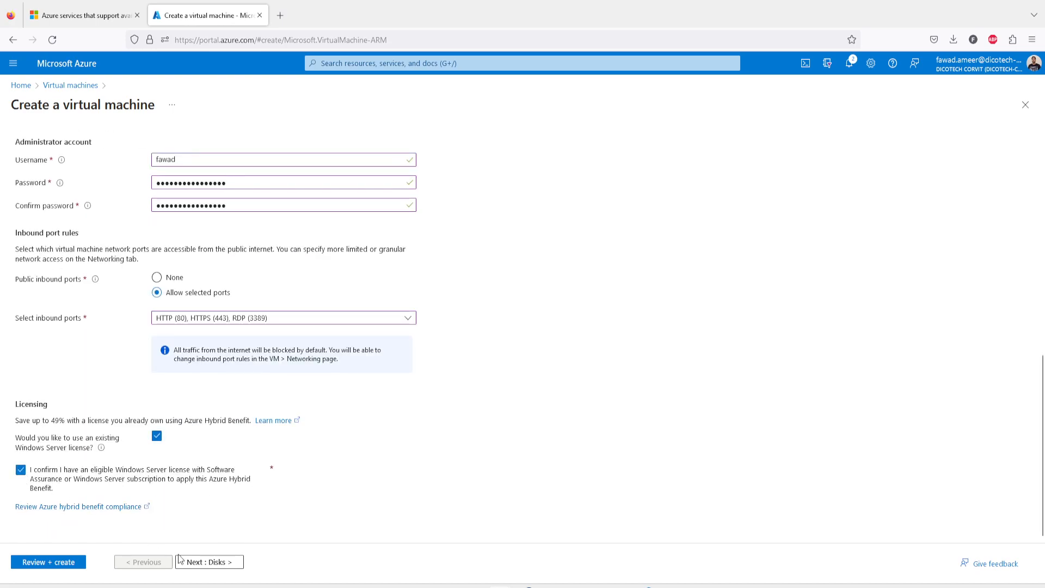
Set Web01's public IP and NIC to be deleted with the VM, and submit the VM for creation.
click(210, 564)
click(214, 564)
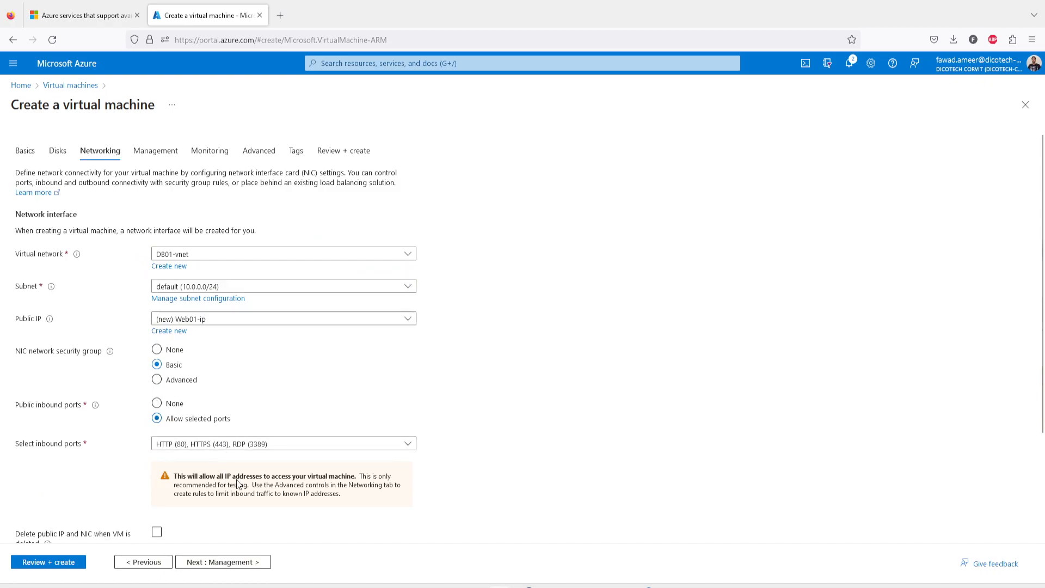
scroll(312, 516, down, 3)
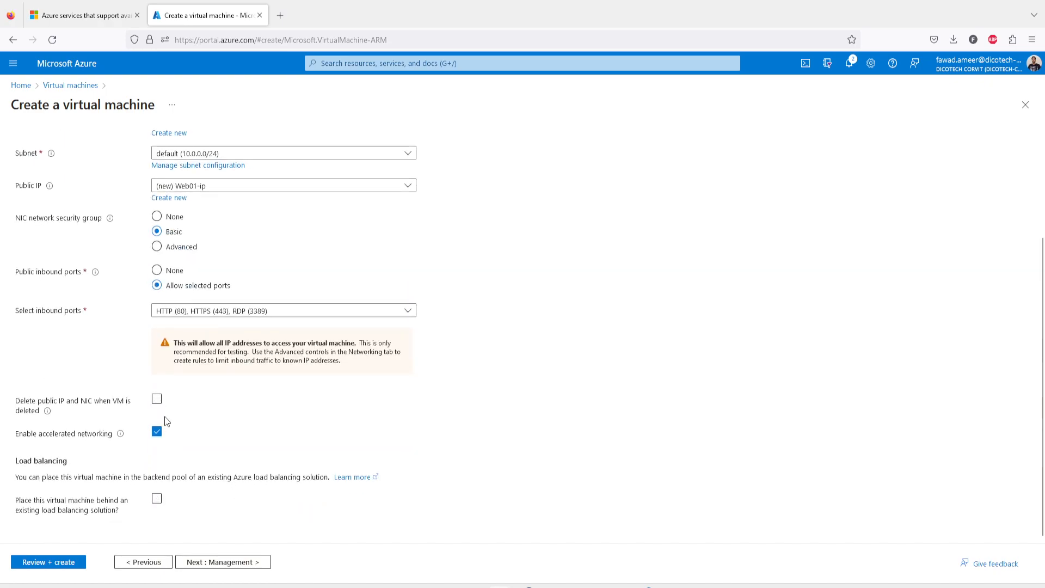
click(157, 399)
click(234, 563)
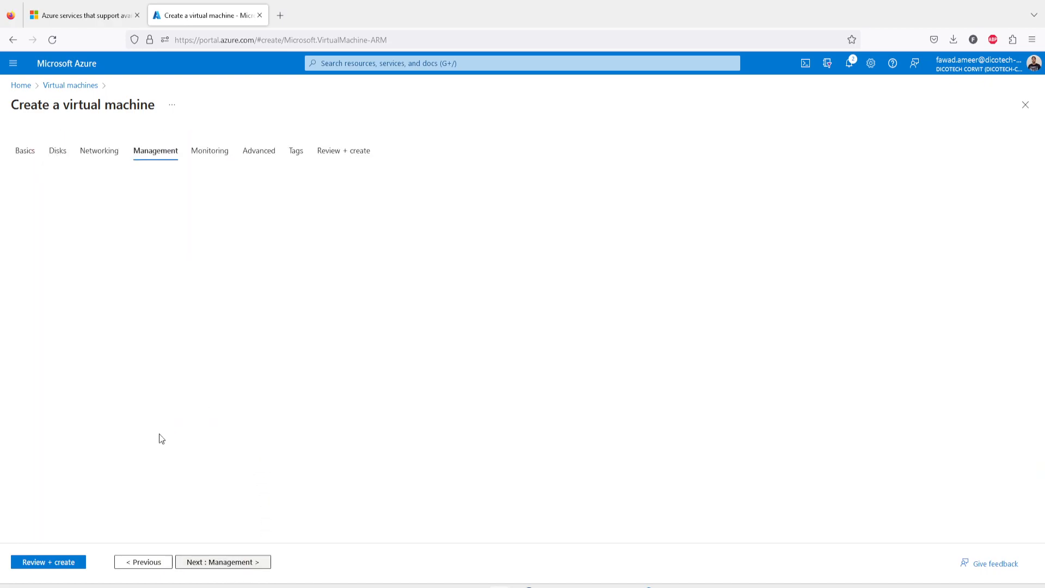
click(60, 563)
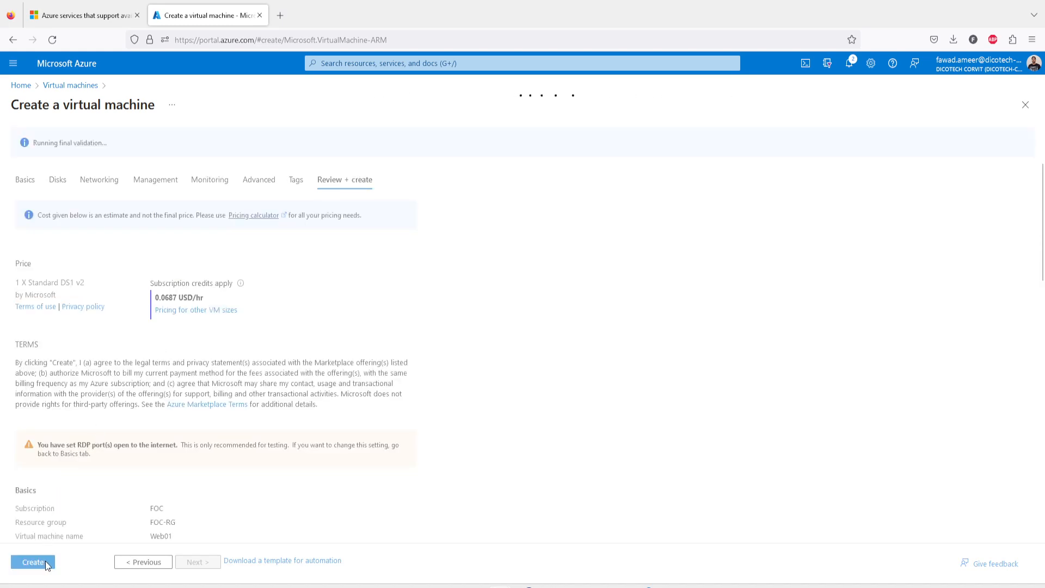
click(37, 568)
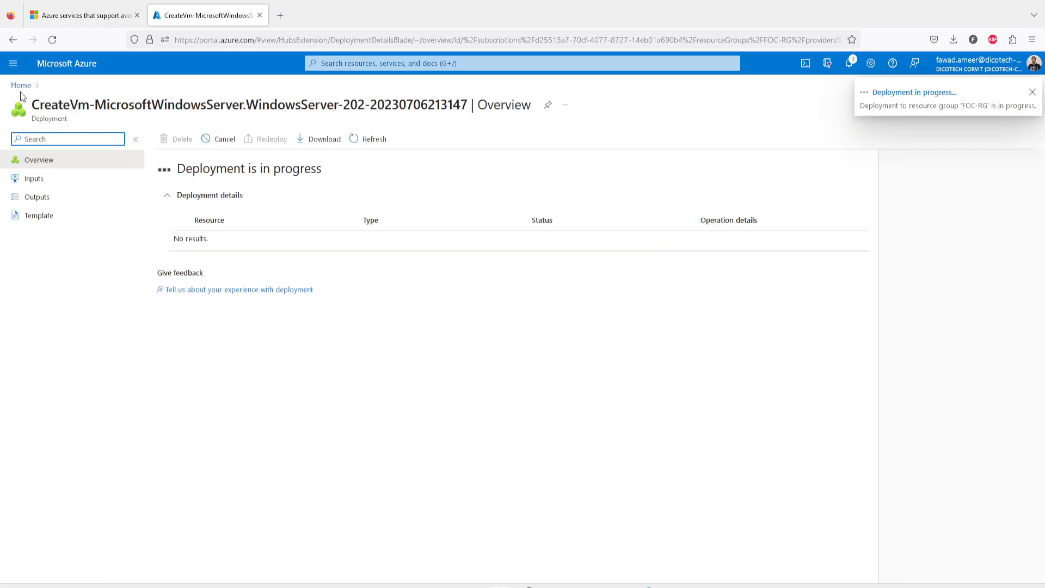
Download the RDP file for virtual machine DB01 and open it.
click(21, 86)
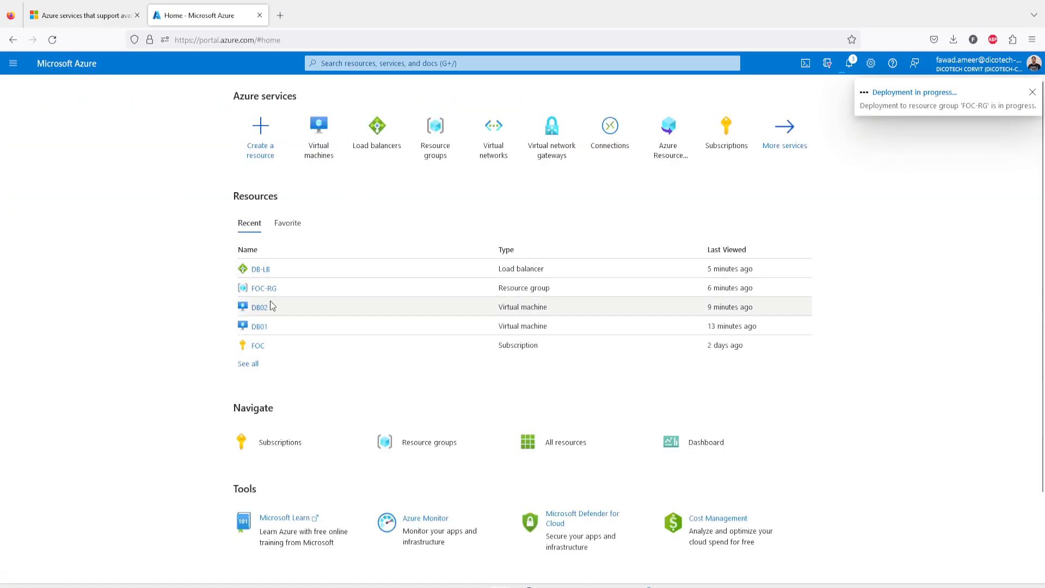
click(319, 137)
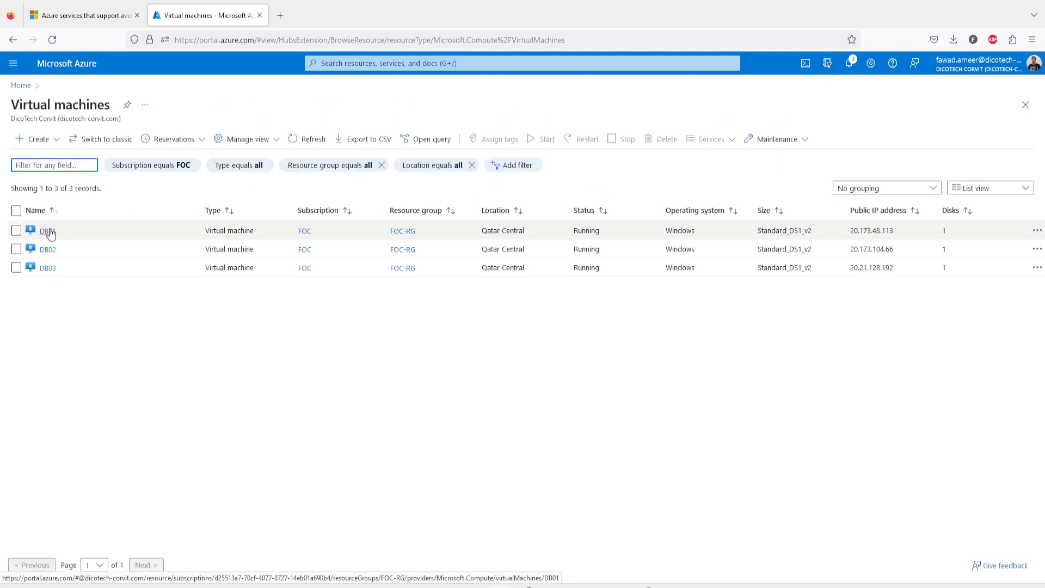
click(48, 231)
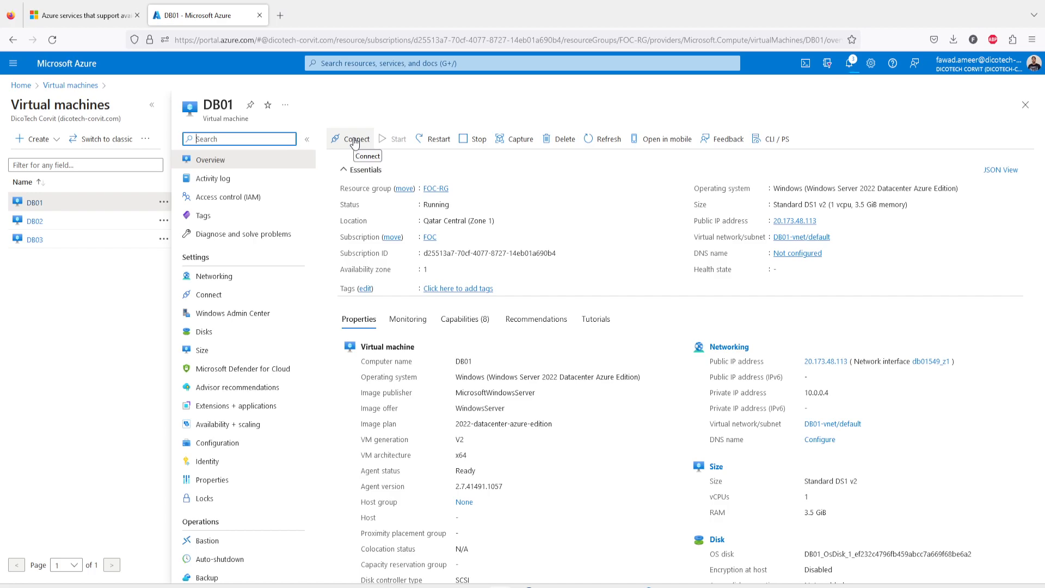
click(354, 140)
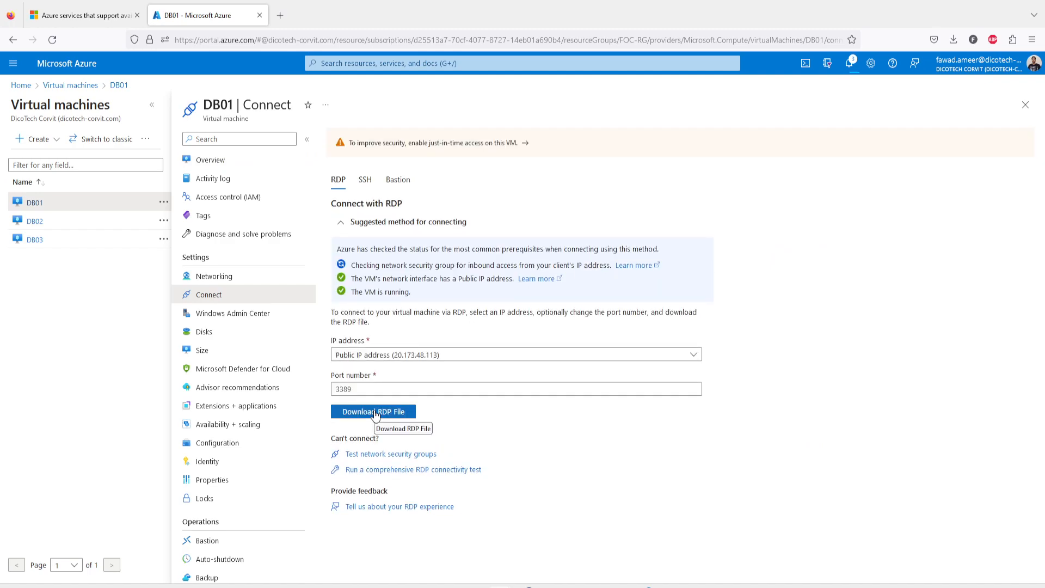
click(373, 413)
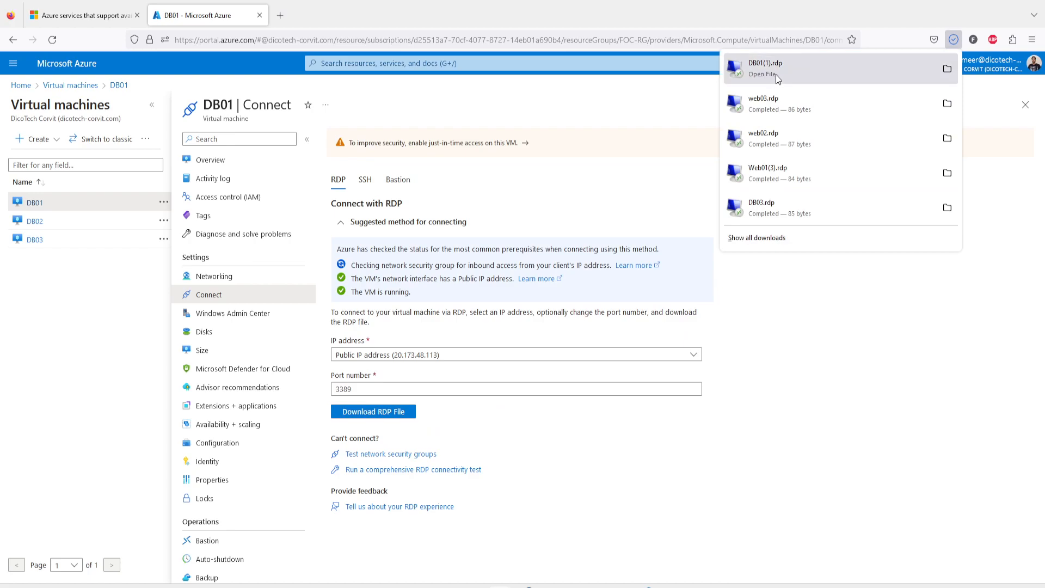
click(778, 79)
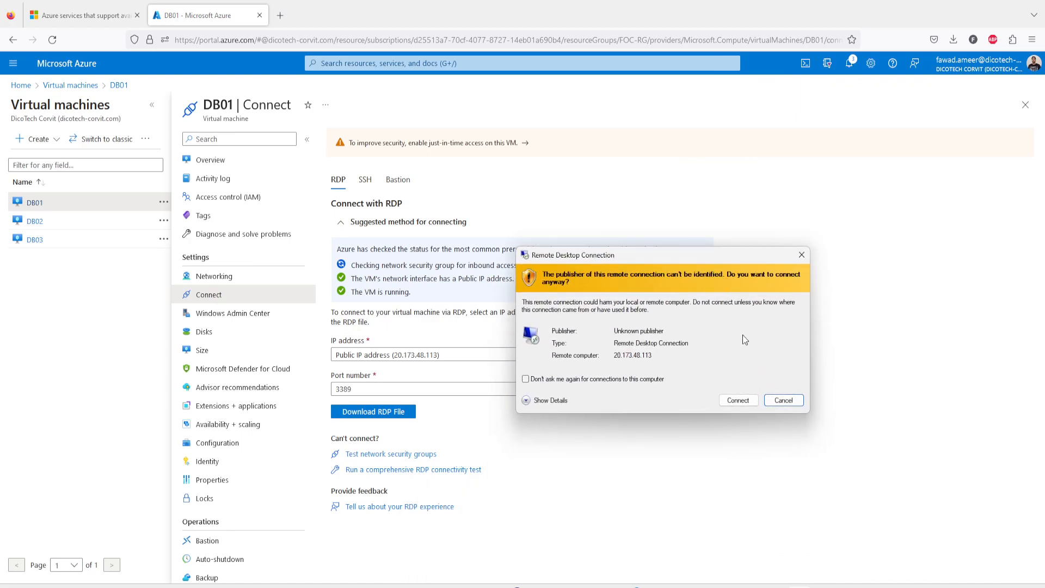
Accept the remote connection to DB01 and try to sign in under the preselected account with the password.
click(739, 401)
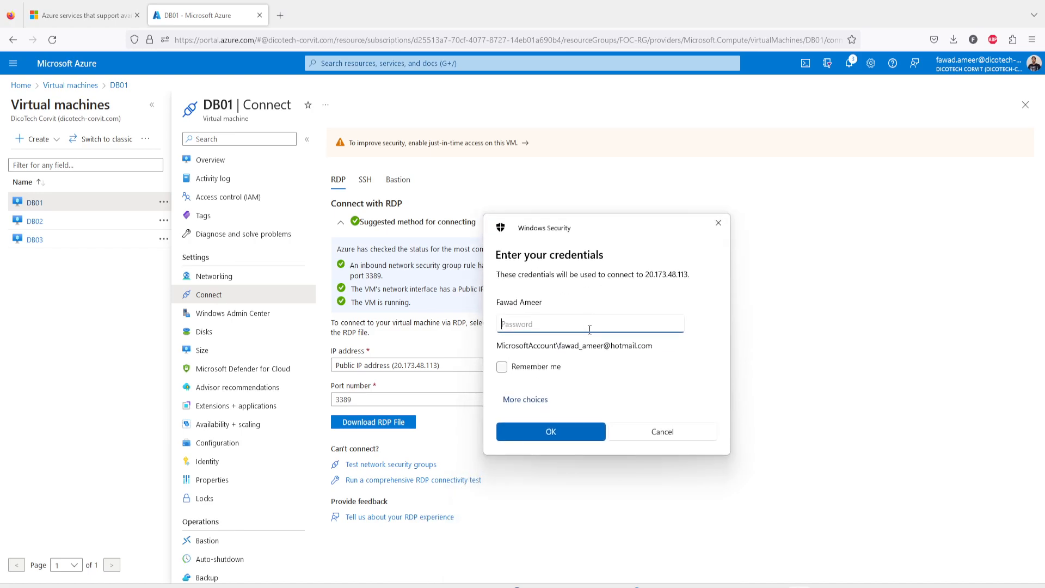
key(ctrl+v)
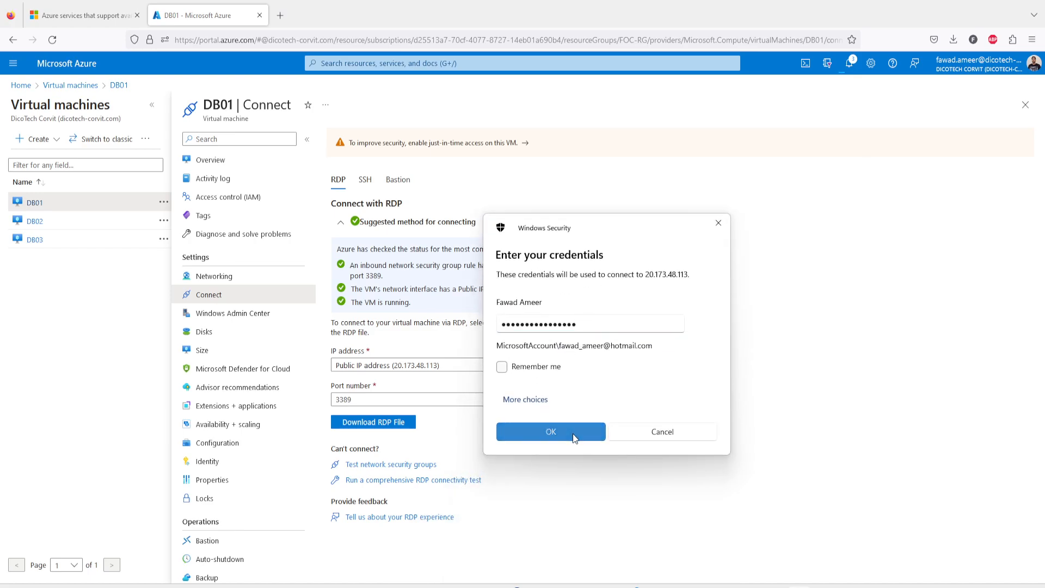
click(573, 434)
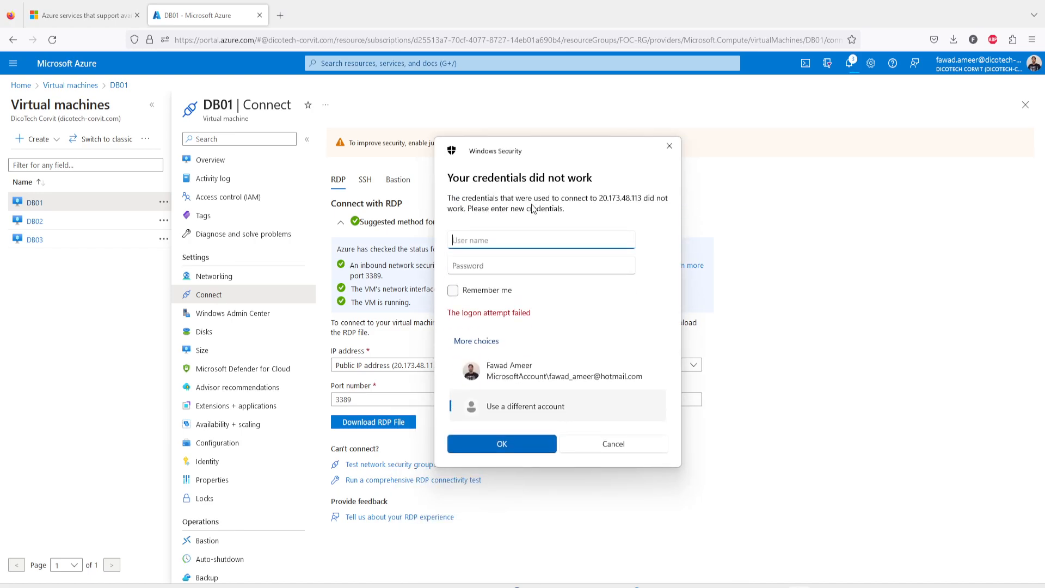
Sign in to DB01 with the VM's administrator user name and password, and connect despite the certificate warning.
text(fawad)
click(518, 265)
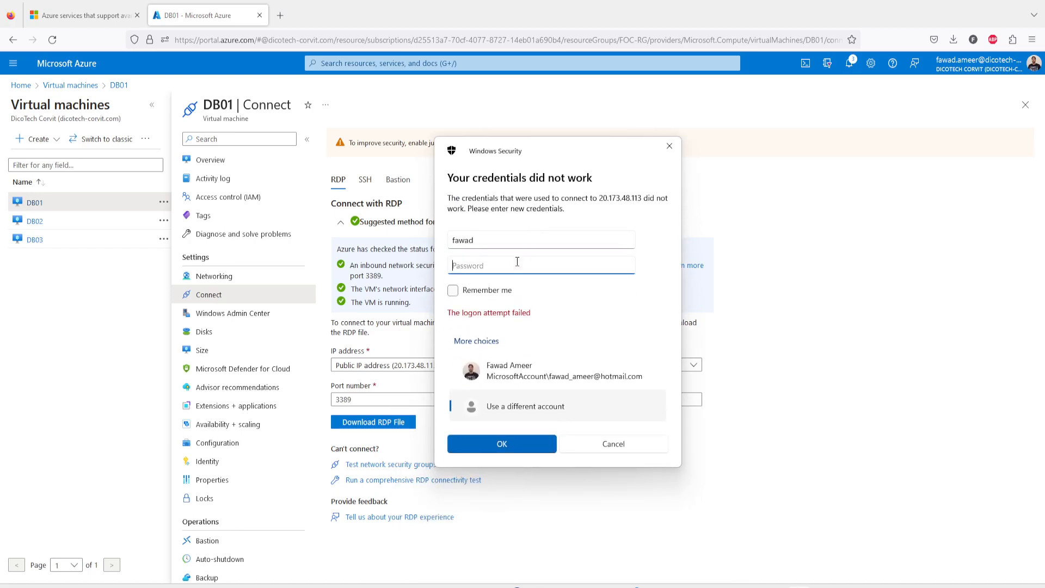
key(ctrl+v)
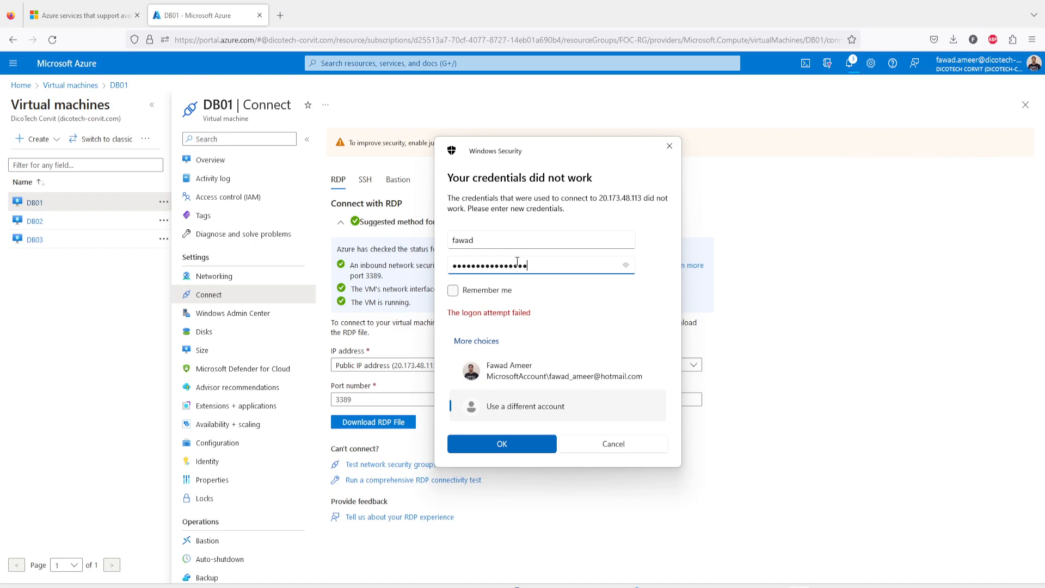
click(515, 446)
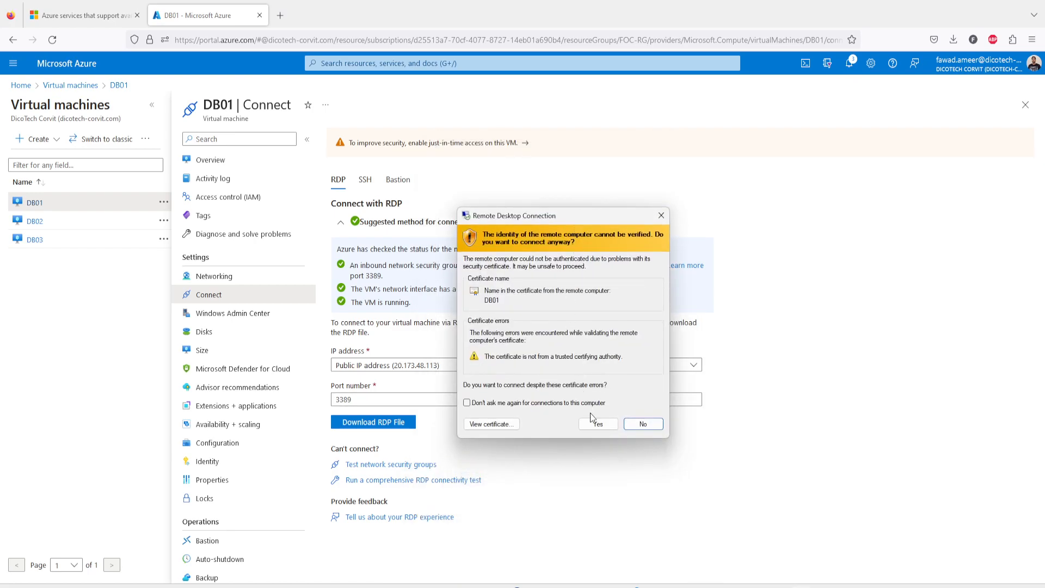
click(595, 427)
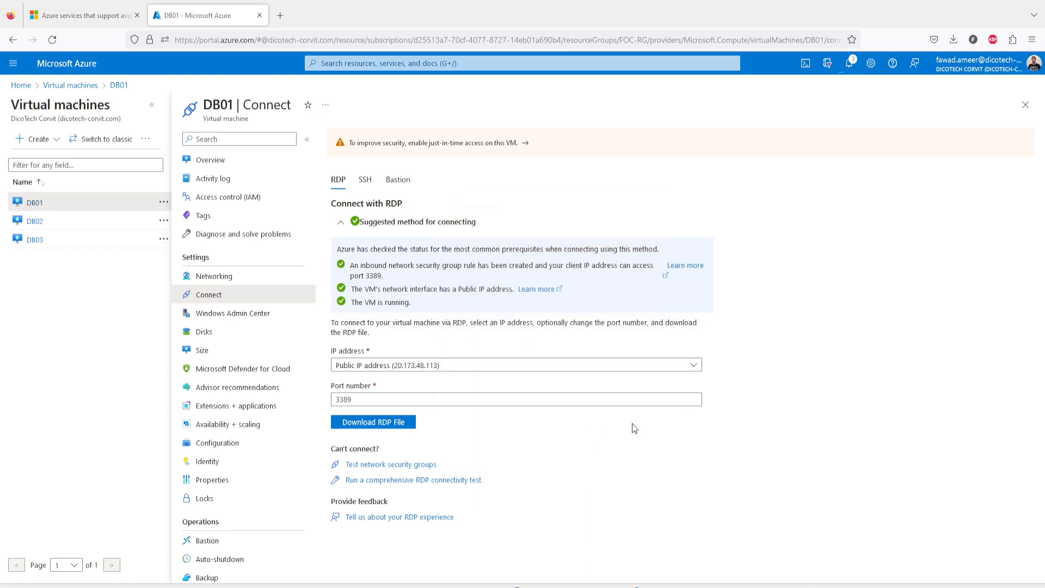
Bring the DB01 remote session into view, maximize it to full screen, and minimize it to return to the portal.
drag(590, 348, 624, 84)
drag(335, 587, 472, 144)
double_click(471, 145)
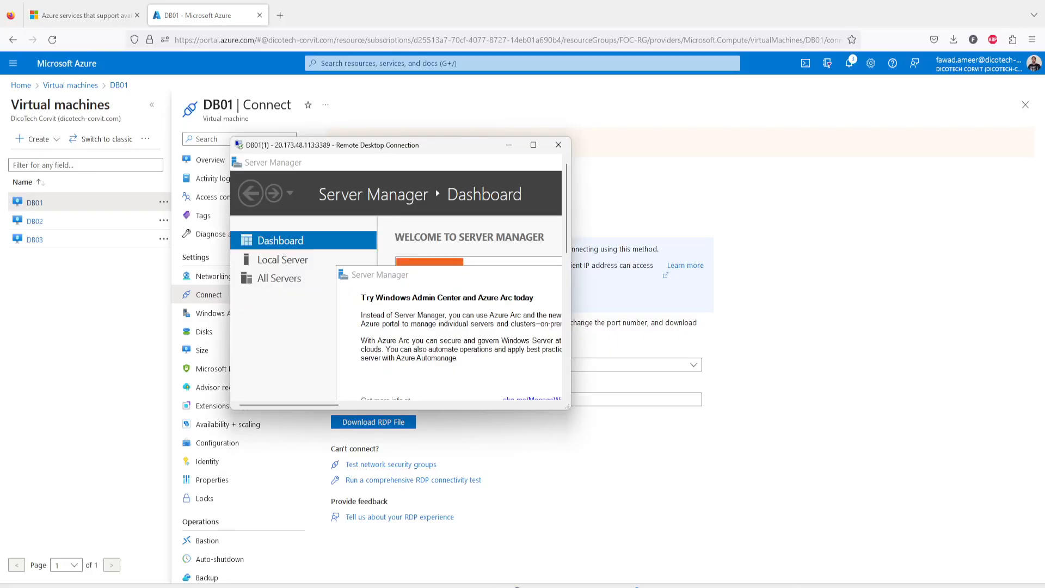
click(533, 145)
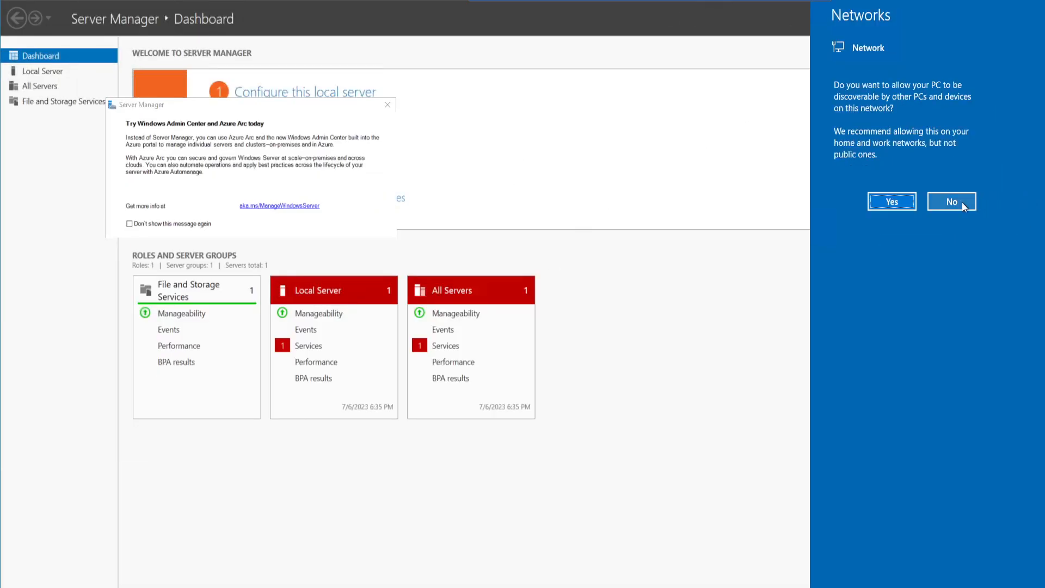
click(793, 20)
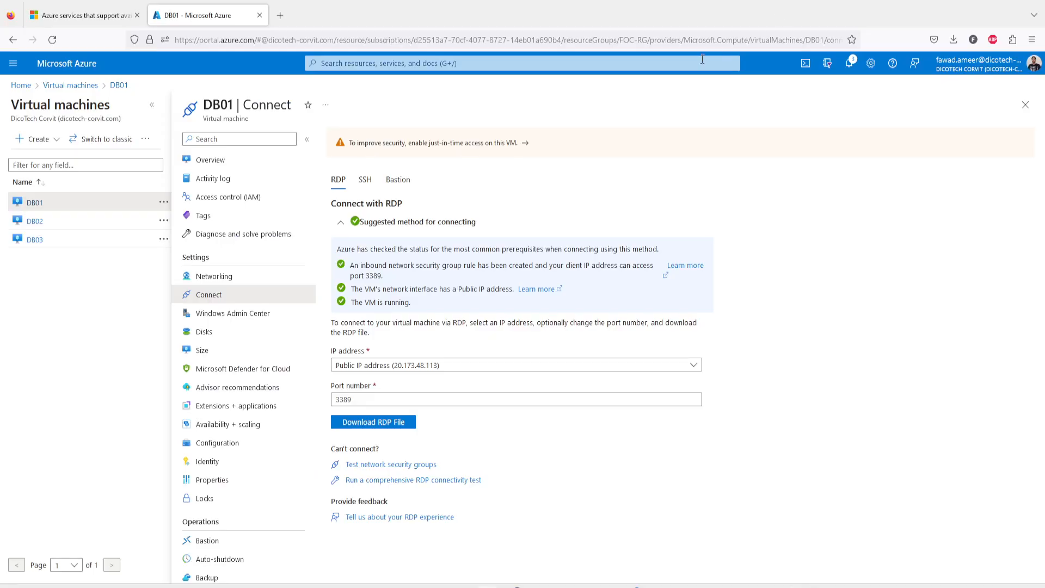
Download the RDP file for virtual machine DB02 and open it.
click(34, 222)
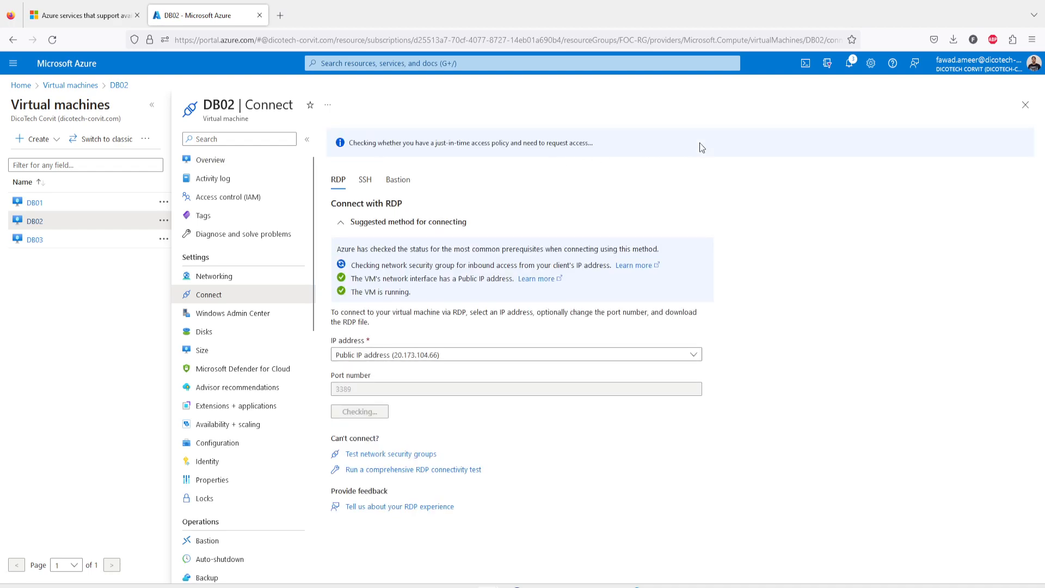
click(373, 412)
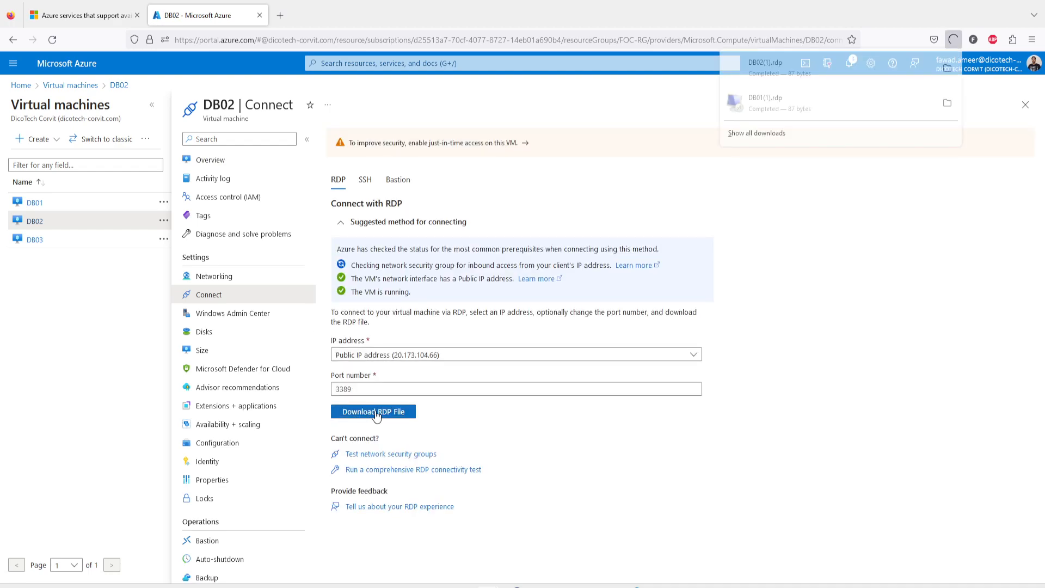
click(774, 71)
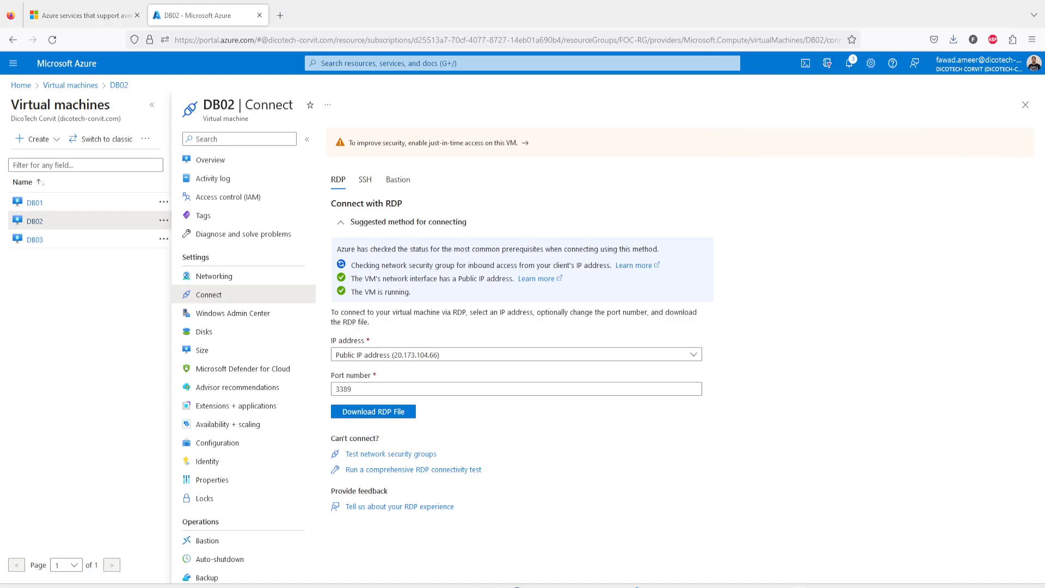
Accept the remote connection to DB02 and sign in under a different account with the user name and password.
click(664, 353)
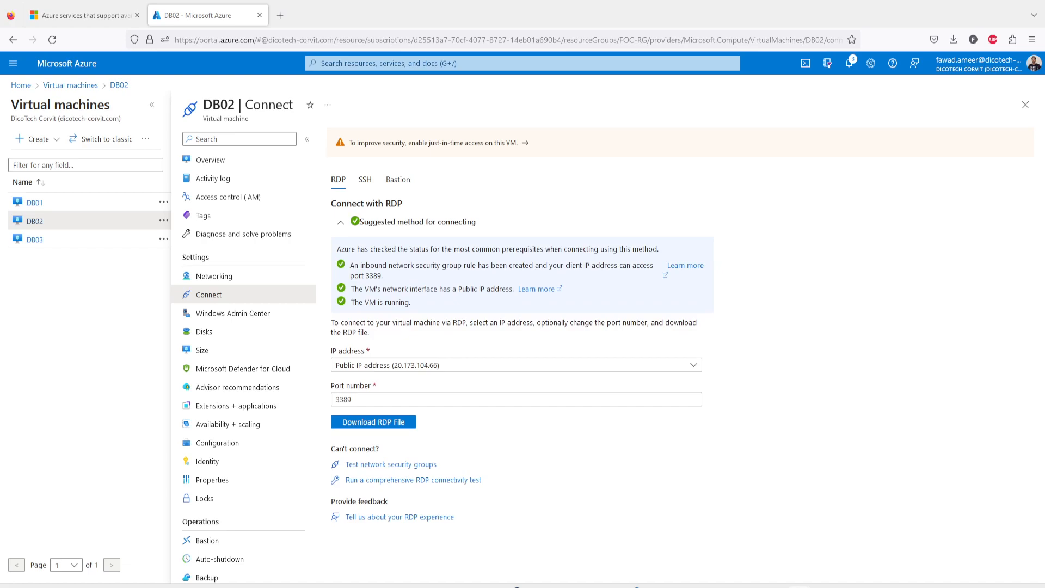
drag(512, 585, 525, 199)
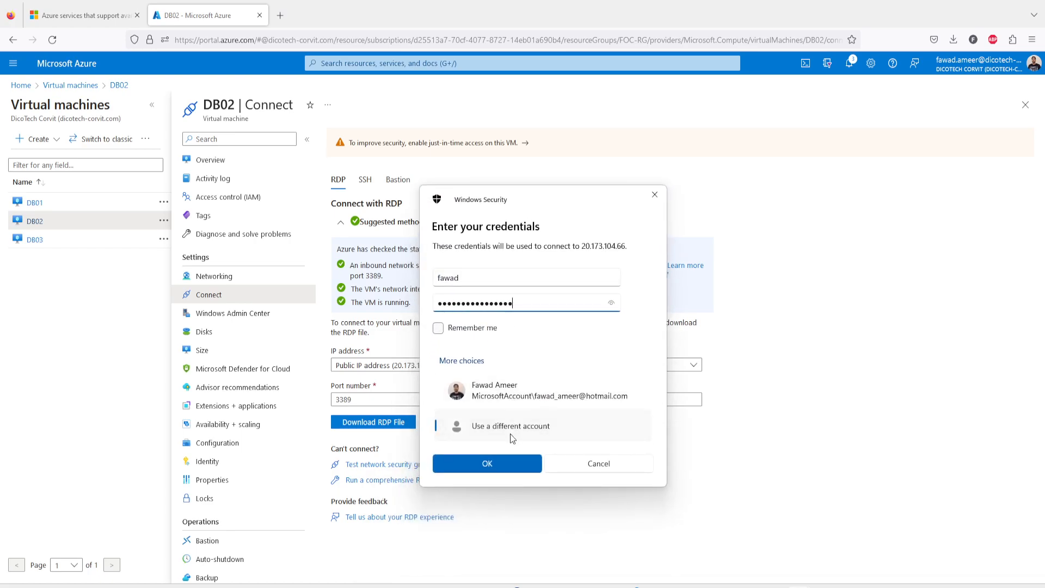
click(505, 466)
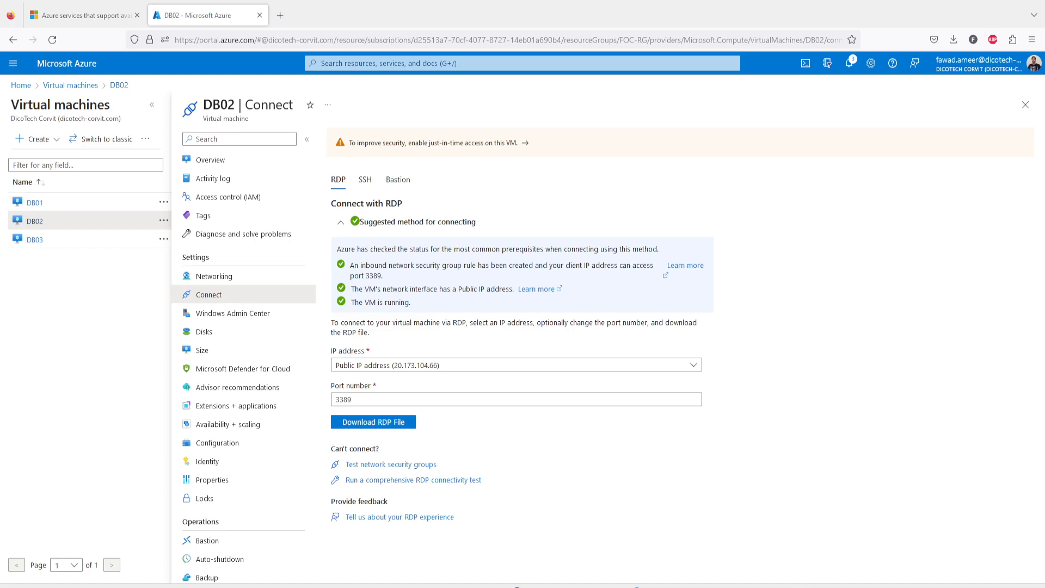
drag(376, 586, 706, 151)
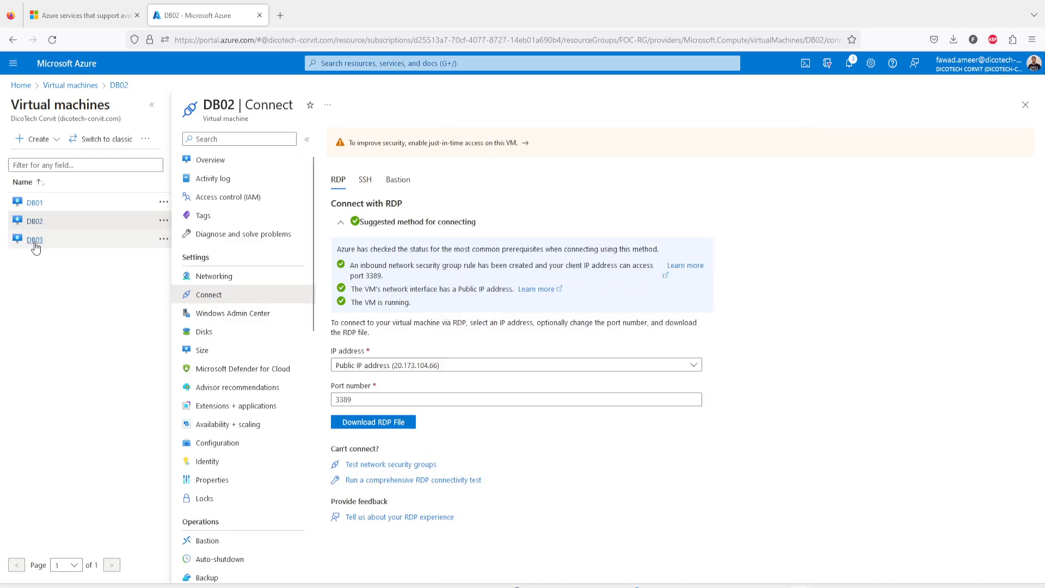
Download the RDP file for virtual machine DB03 and open it to start its remote session.
click(35, 240)
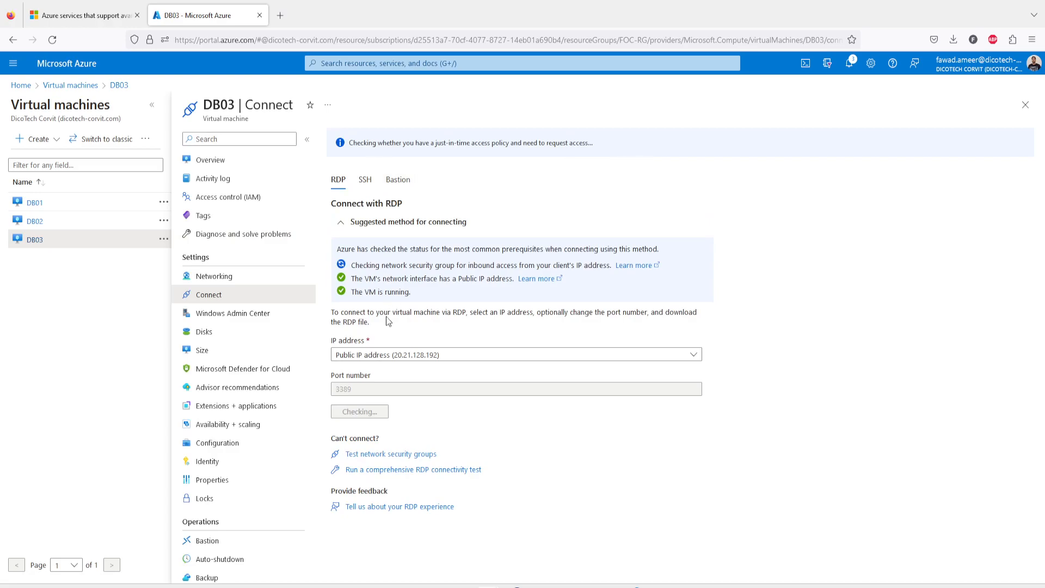
click(371, 417)
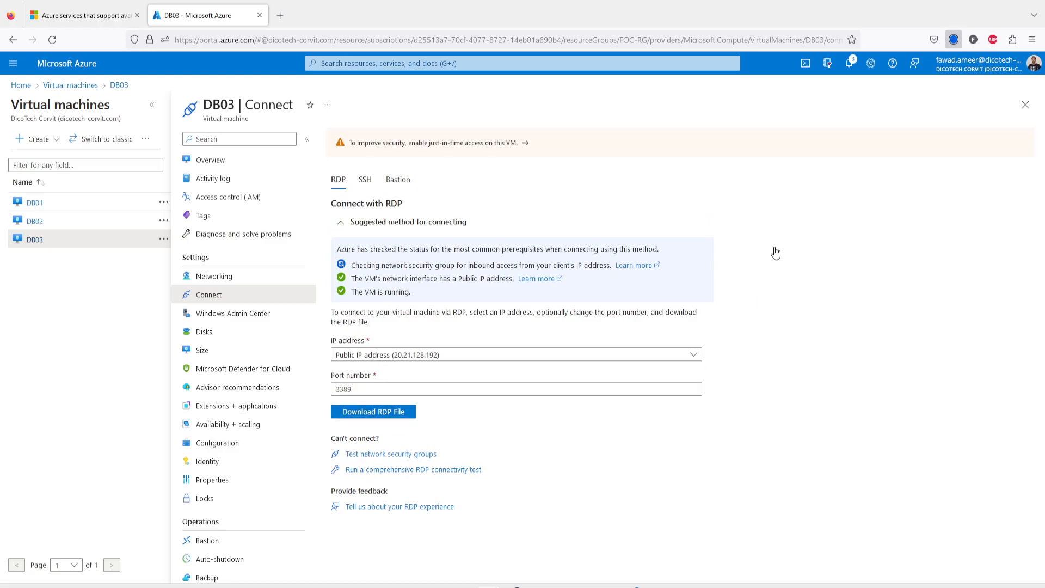
click(774, 76)
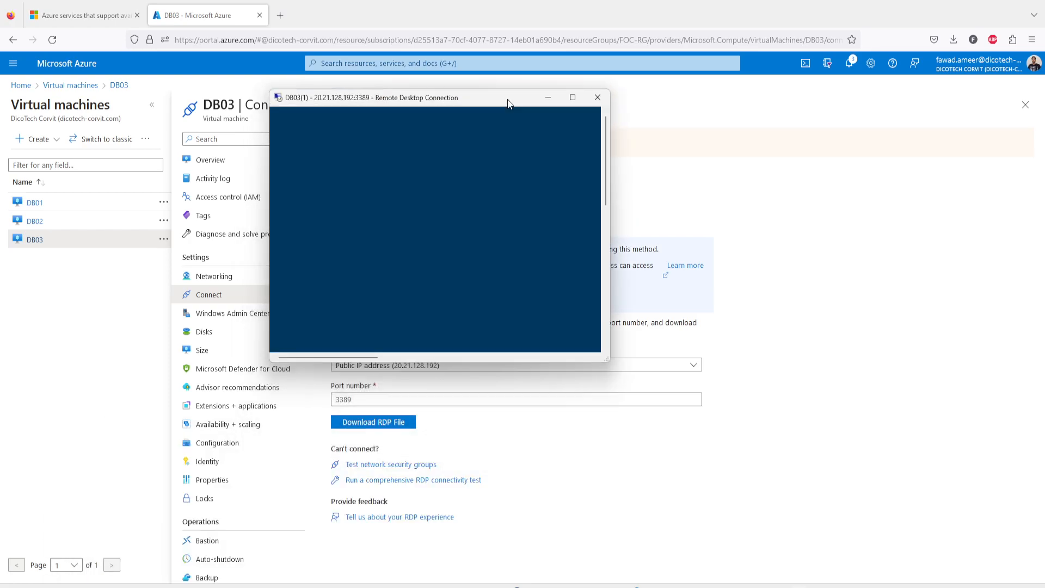
Check the DB03 session at full screen, restore it, and snap DB03 to the screen's right third and DB02 to the left third.
double_click(505, 96)
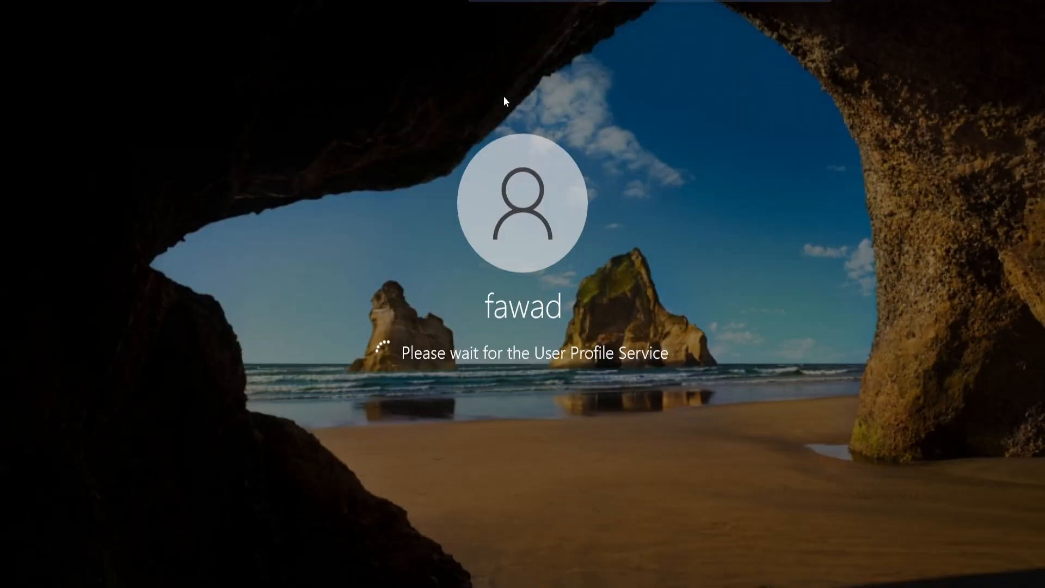
double_click(750, 2)
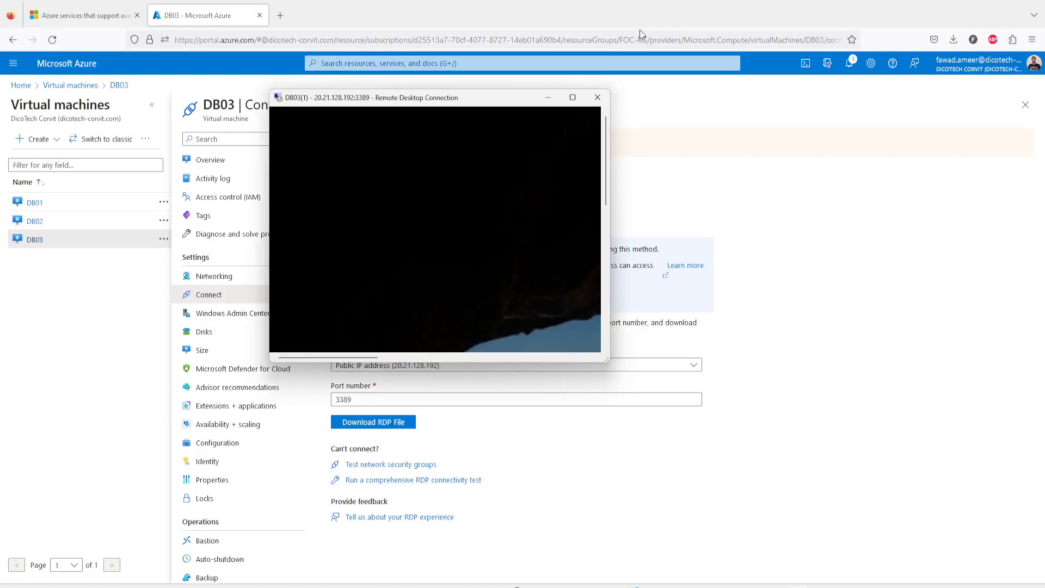
drag(497, 105, 633, 33)
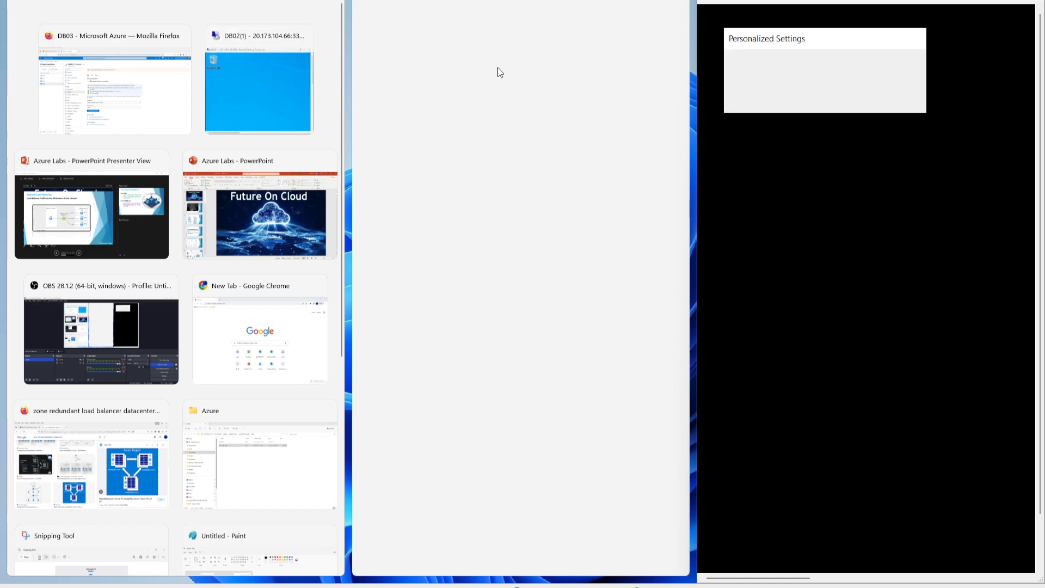
click(266, 91)
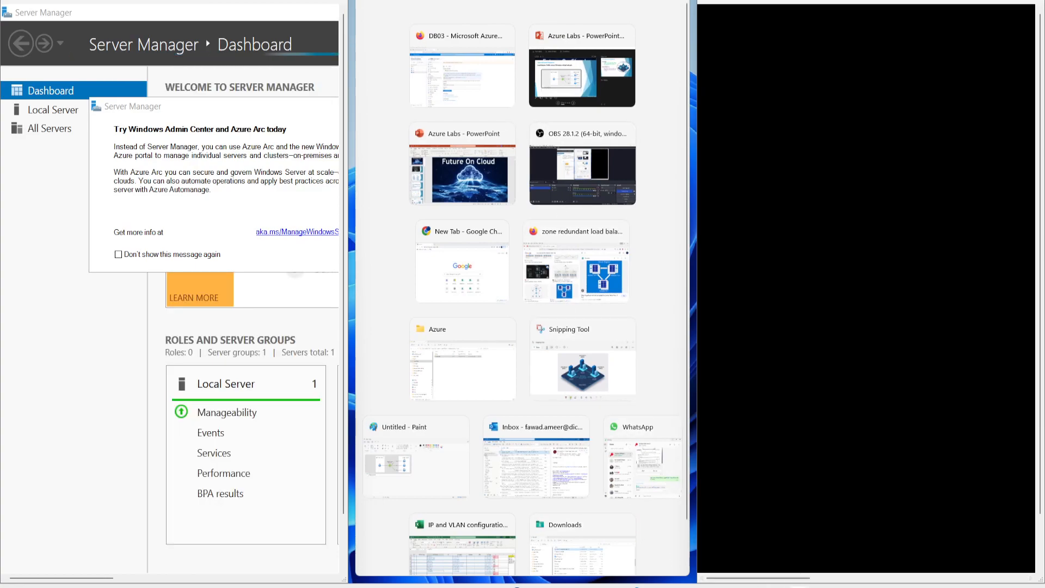
key(Escape)
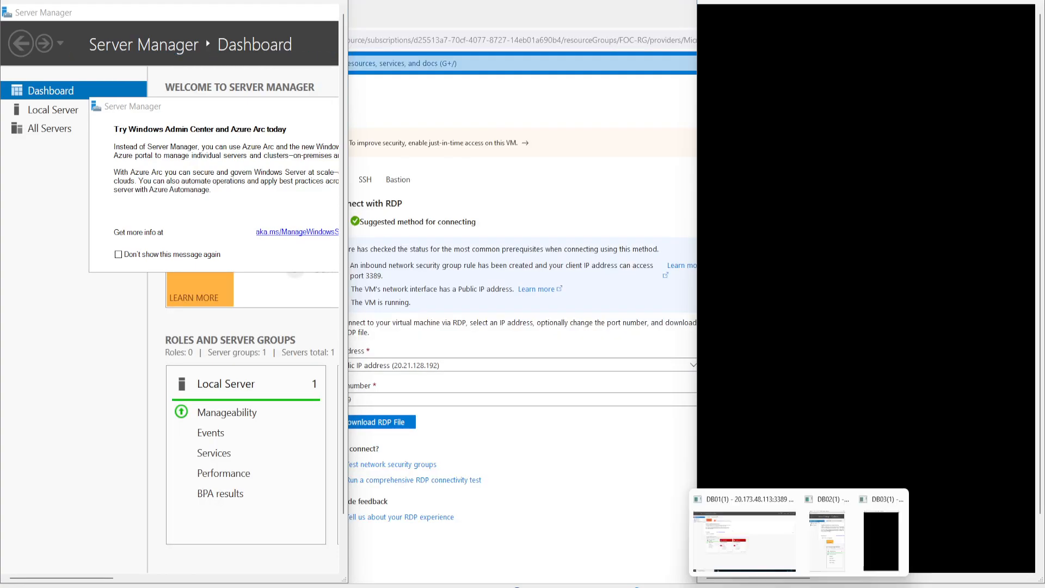
Rearrange the remote sessions so DB02 fills the screen's middle third and DB01 the left third.
click(825, 538)
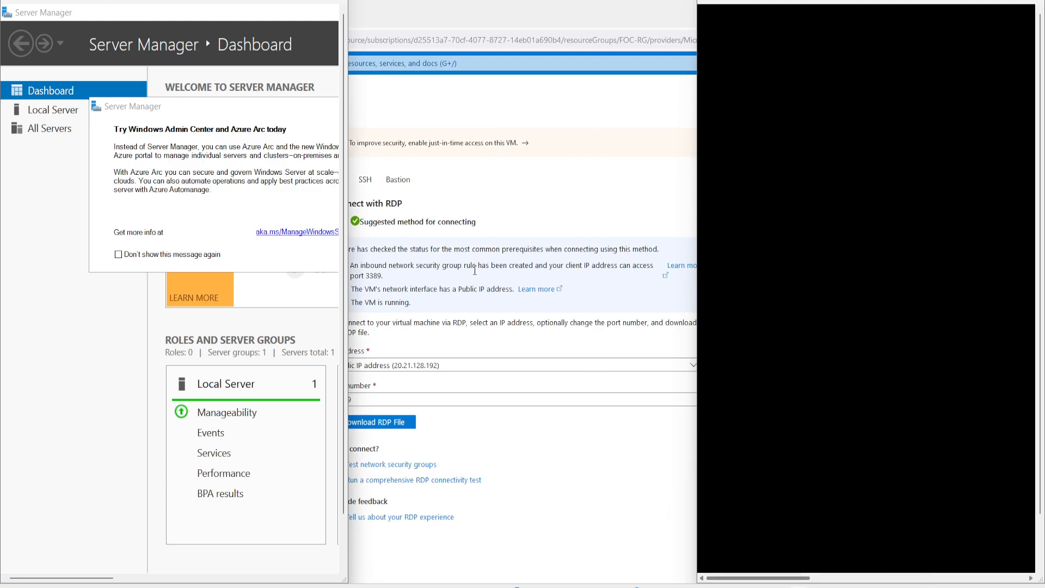
drag(95, 3, 1, 25)
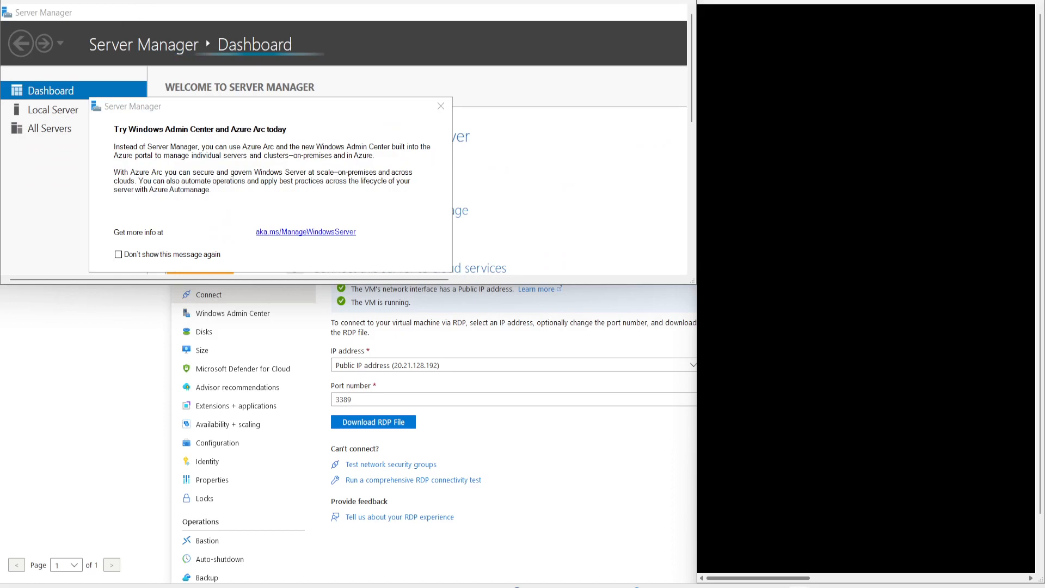
drag(157, 11, 1, 90)
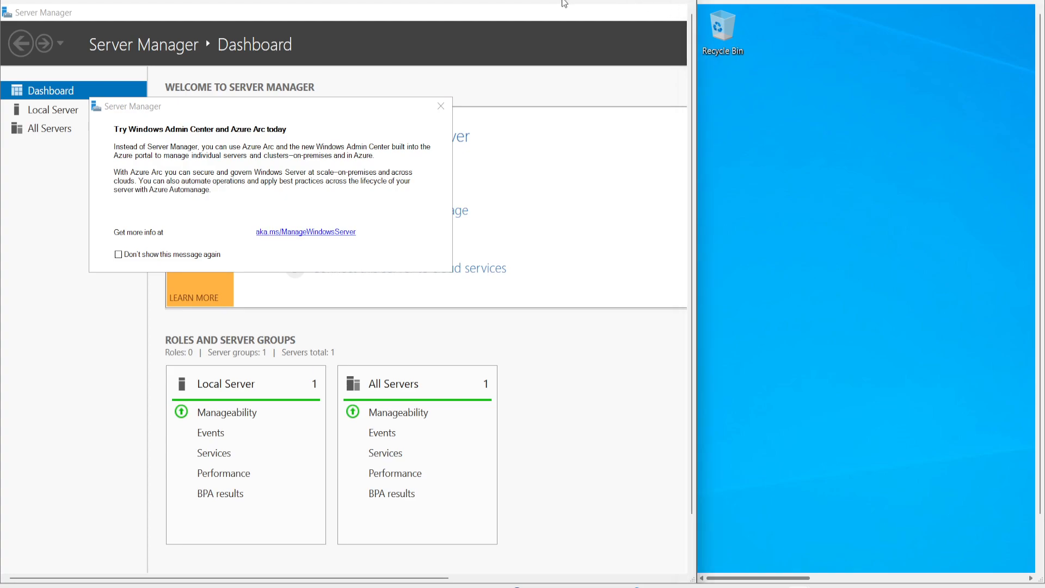
drag(603, 3, 599, 28)
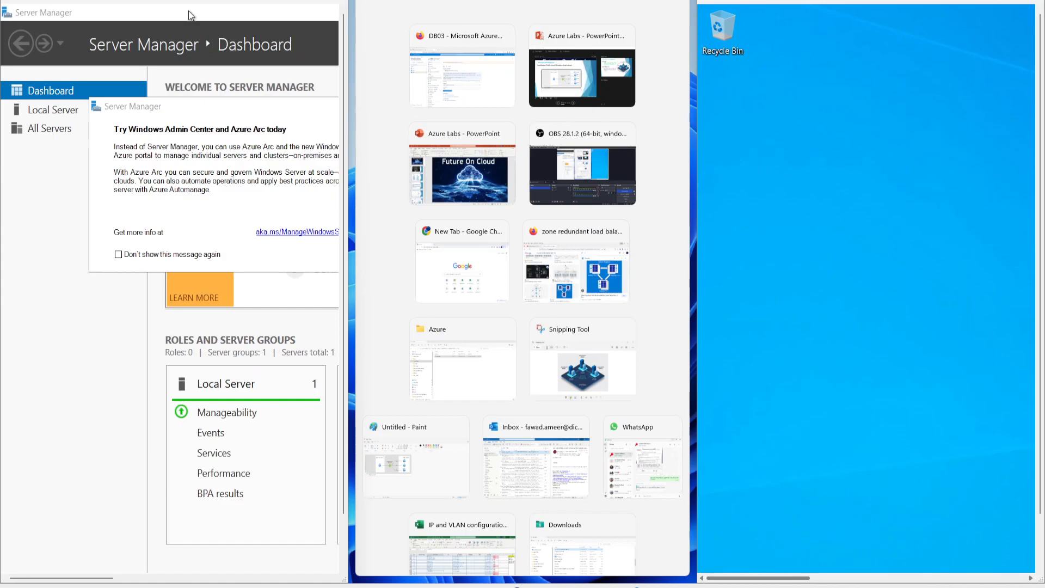
drag(198, 1, 619, 31)
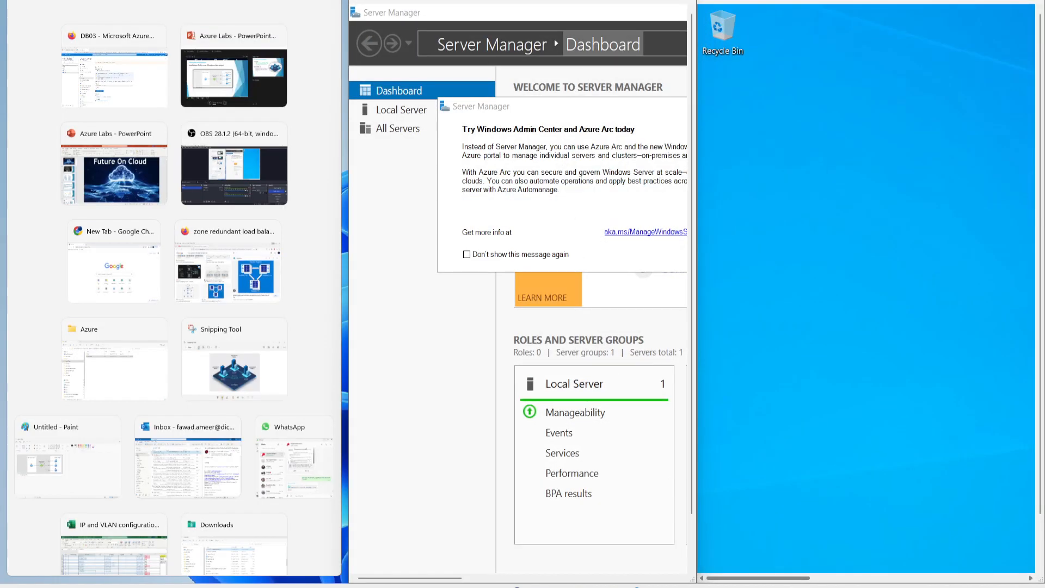
key(Escape)
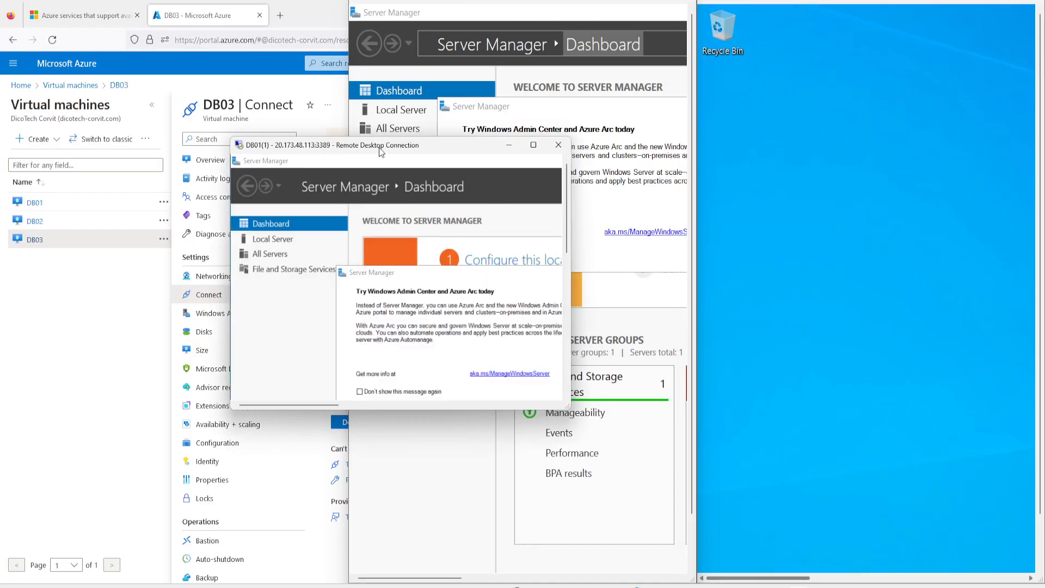
drag(394, 151, 2, 137)
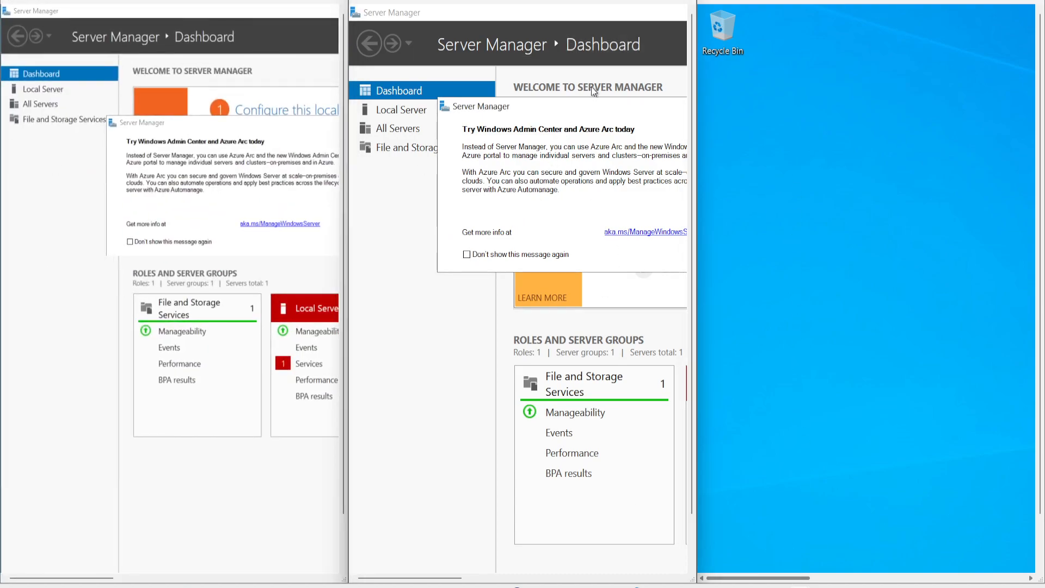
Close the Windows Admin Center notice in DB02's Server Manager, then maximize the DB01 session and close its notice too.
drag(607, 107, 497, 111)
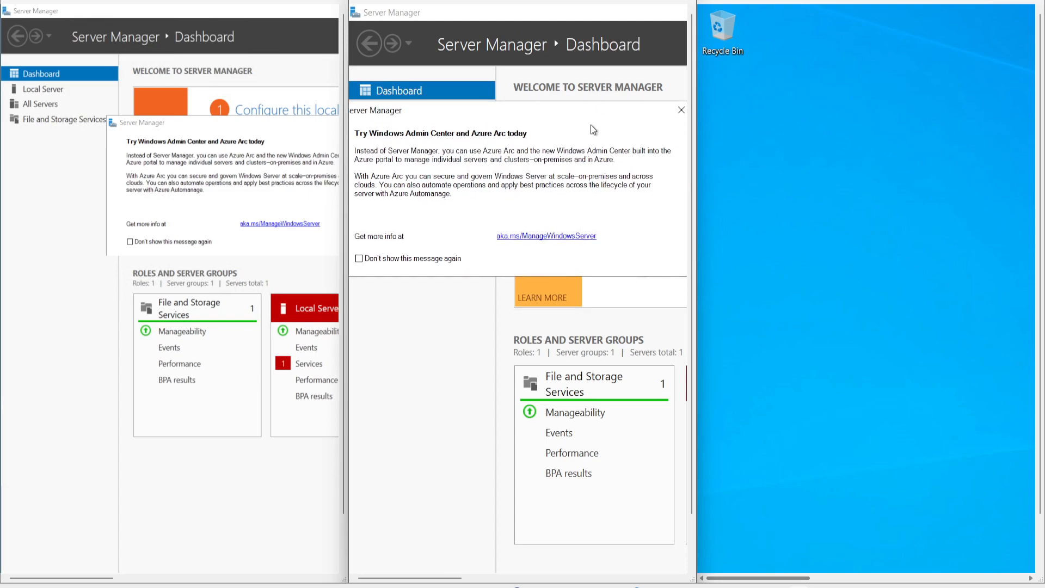
click(681, 110)
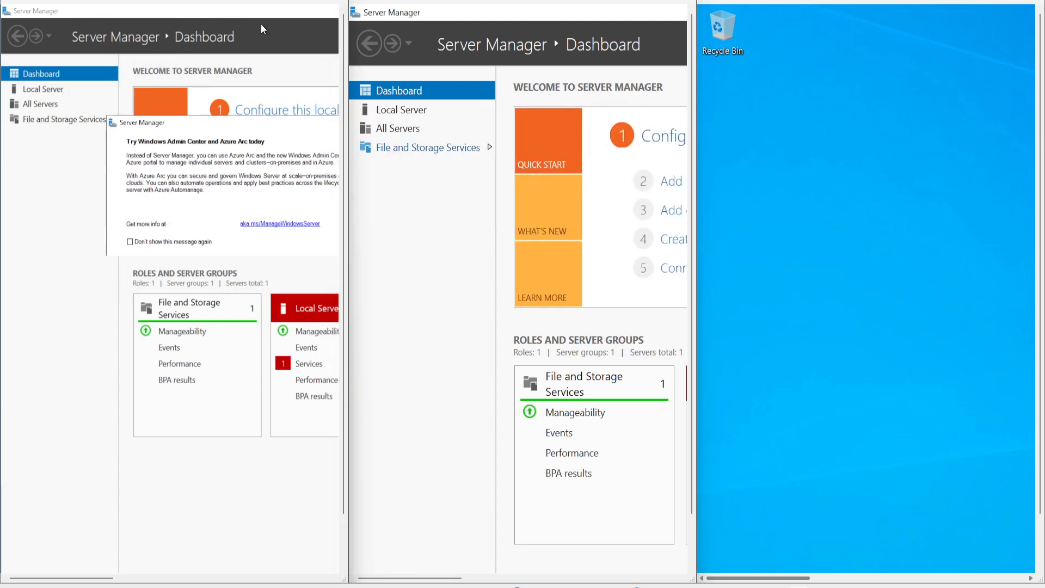
double_click(245, 1)
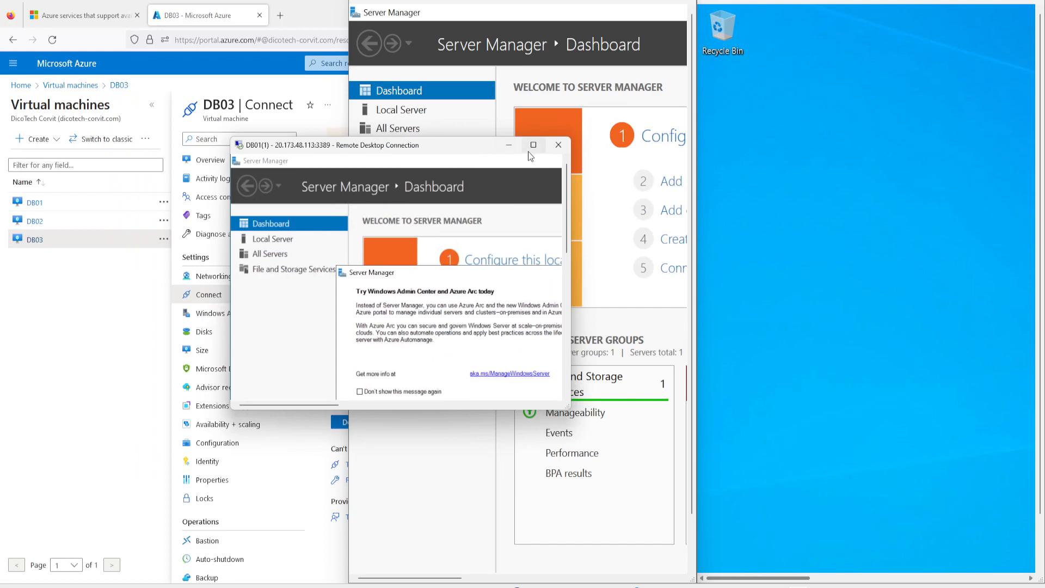
click(533, 144)
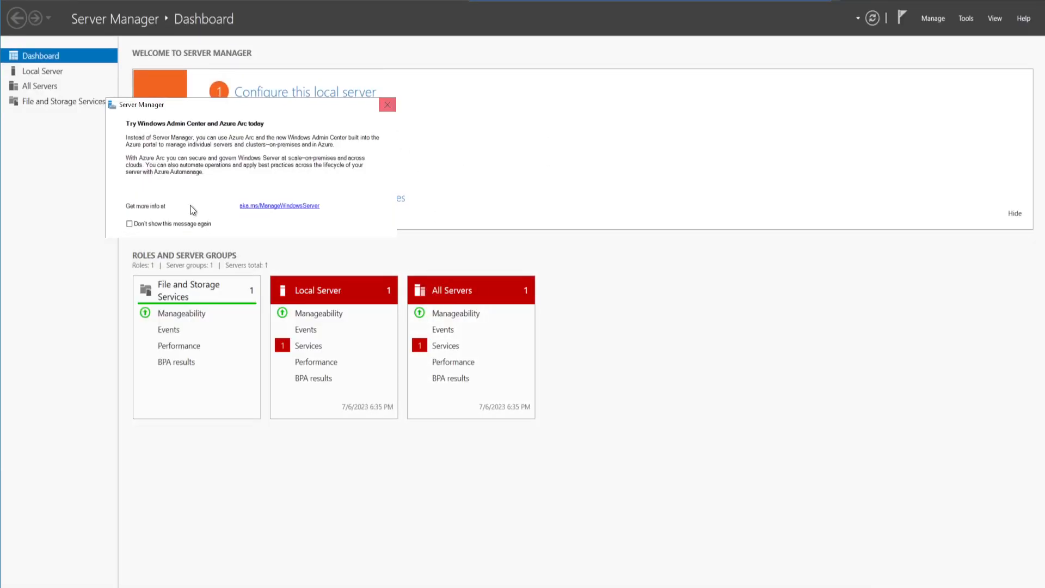
click(387, 105)
Start a role-based installation on DB01 and select the Web Server (IIS) role with its management tools.
click(304, 130)
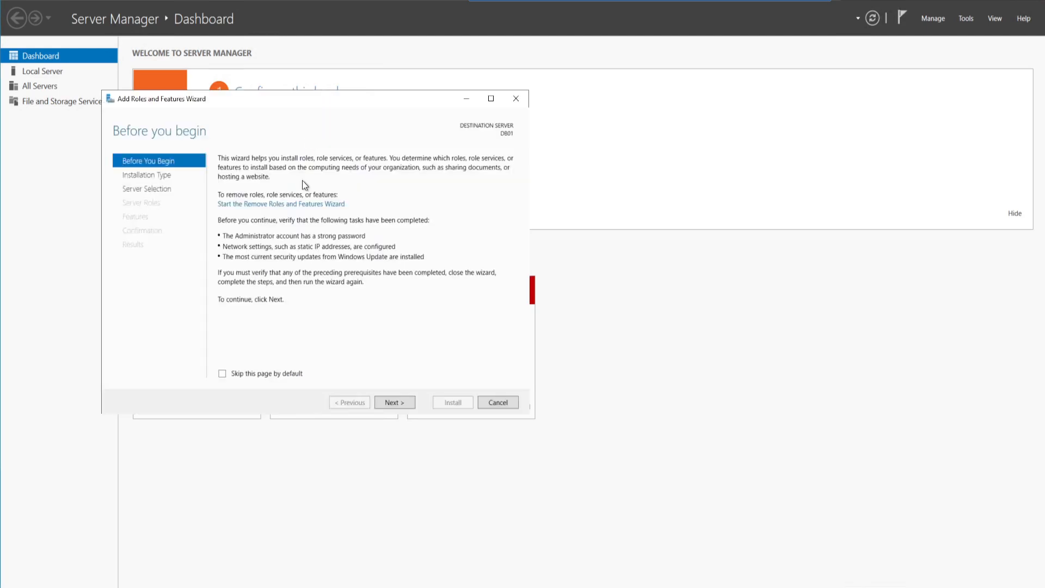
click(399, 399)
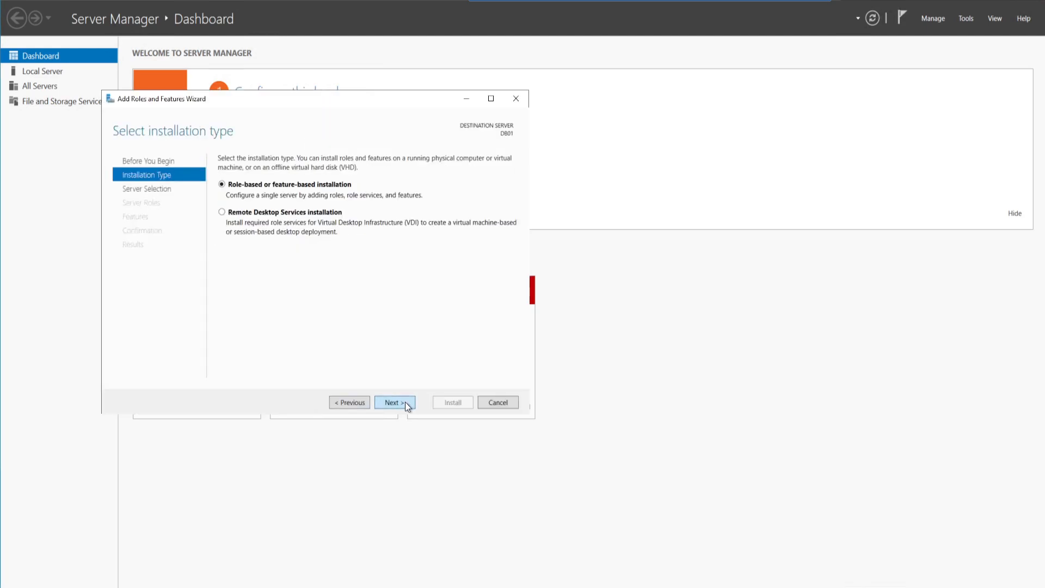
click(405, 402)
click(409, 402)
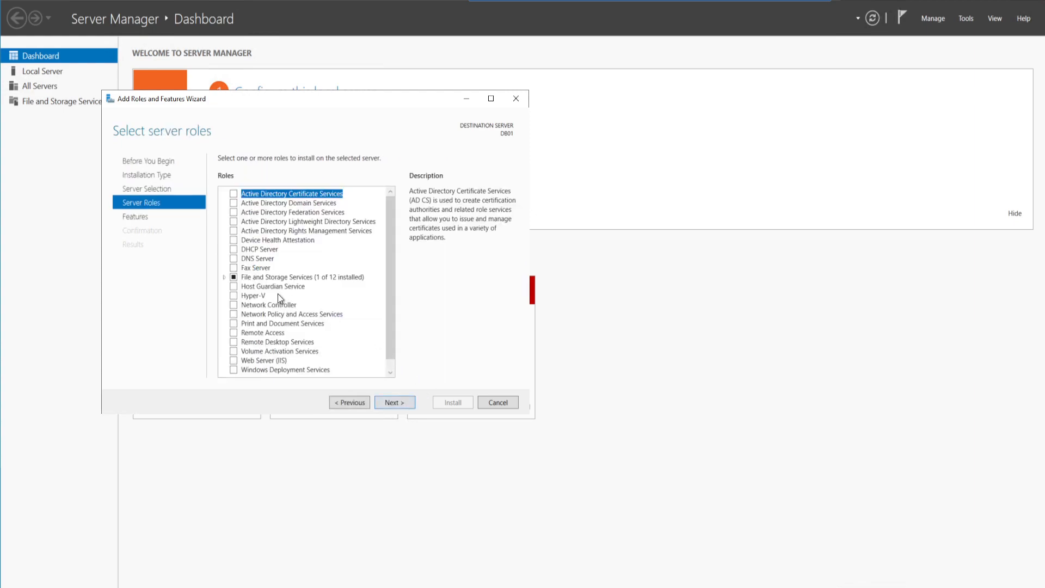
click(234, 361)
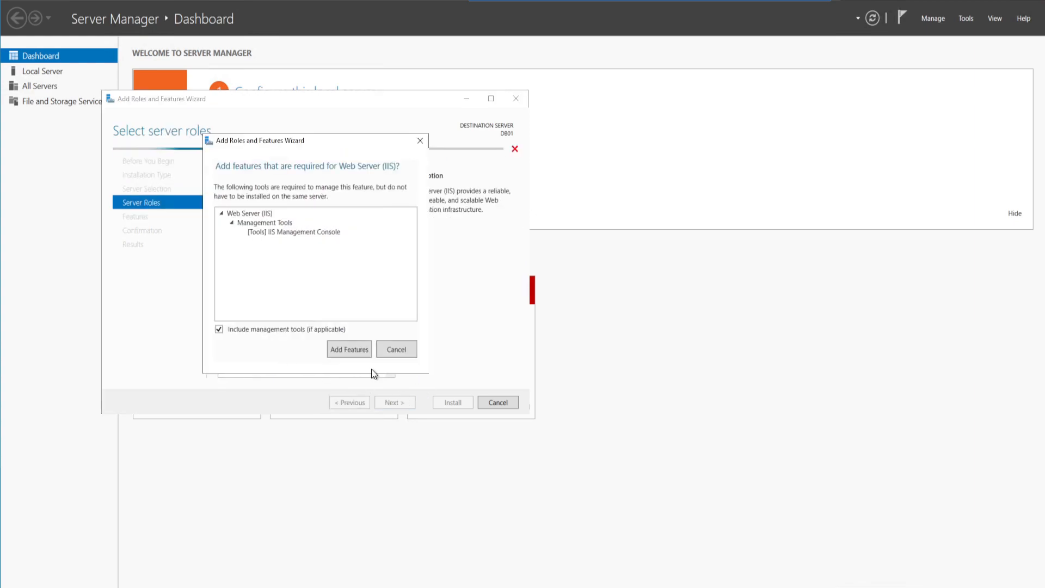
click(335, 348)
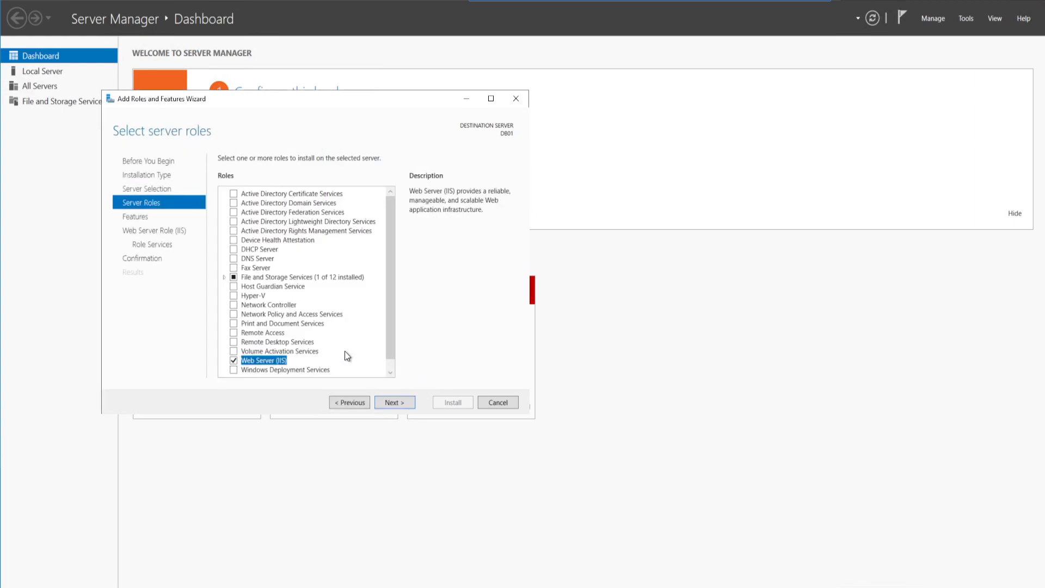
Keep the default features and role services for DB01 and start the Web Server (IIS) installation.
click(403, 401)
click(394, 403)
click(391, 403)
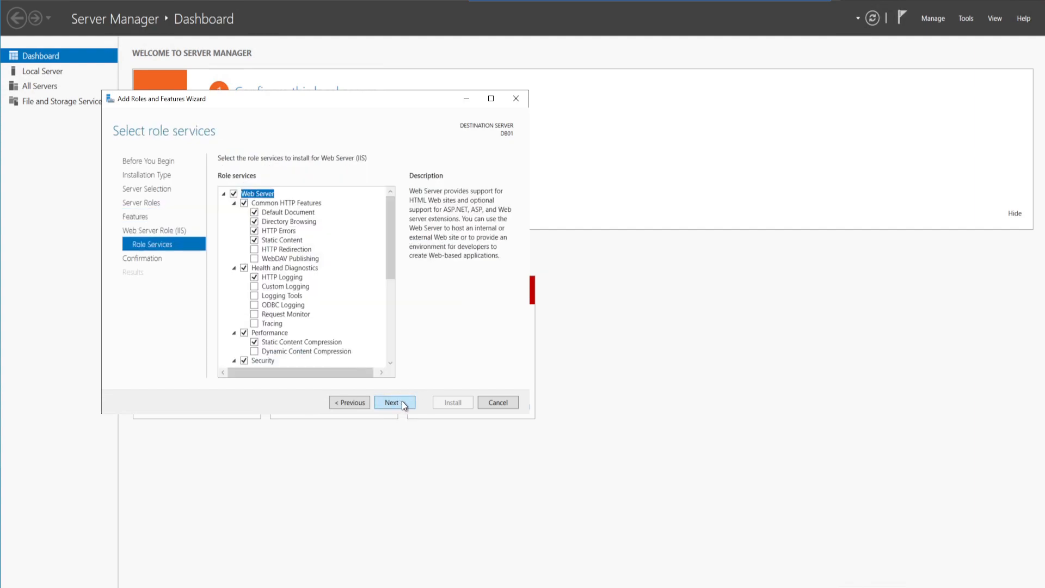
click(410, 402)
click(451, 403)
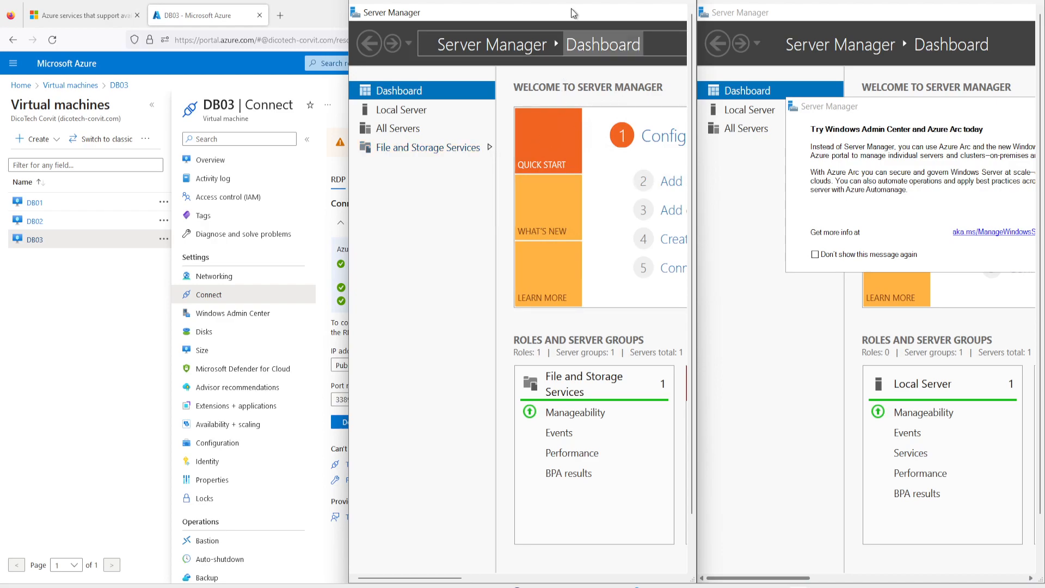
Maximize the DB02 session and select Web Server (IIS) with its management tools in a role-based installation.
mouse_move(571, 9)
mouse_down()
mouse_move(551, 13)
mouse_move(565, 3)
mouse_up()
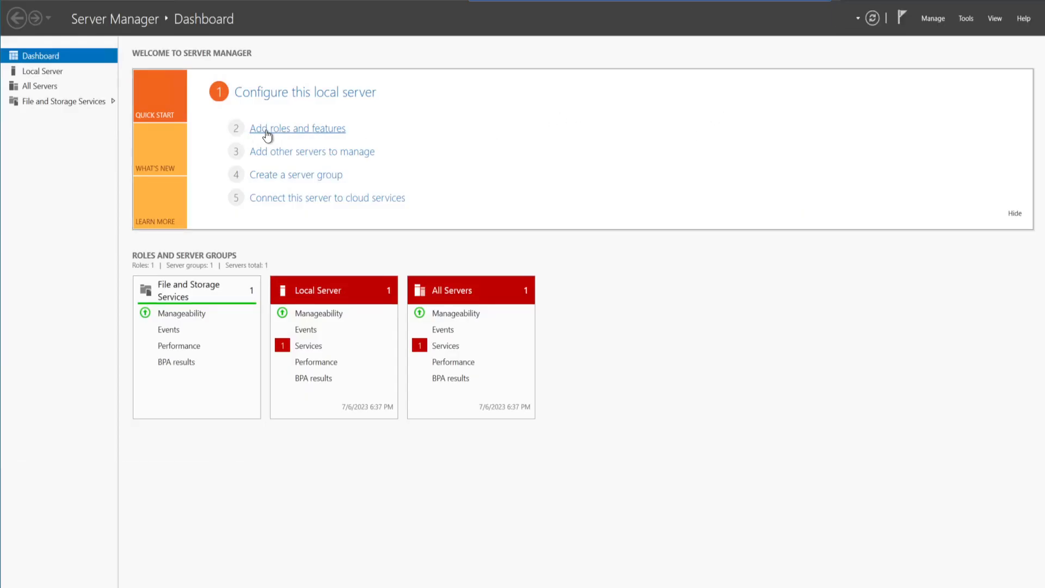
click(266, 130)
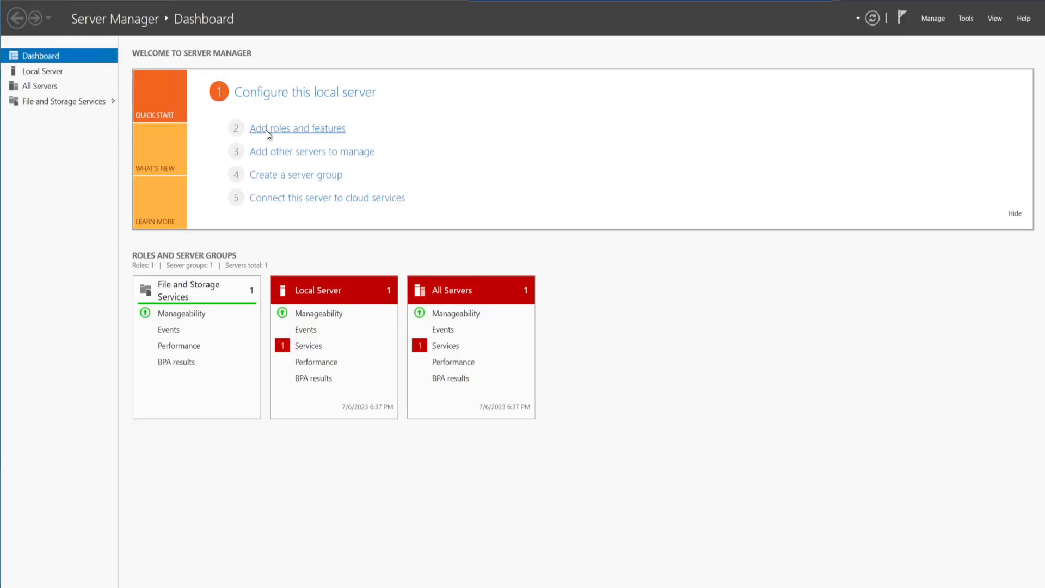
click(378, 388)
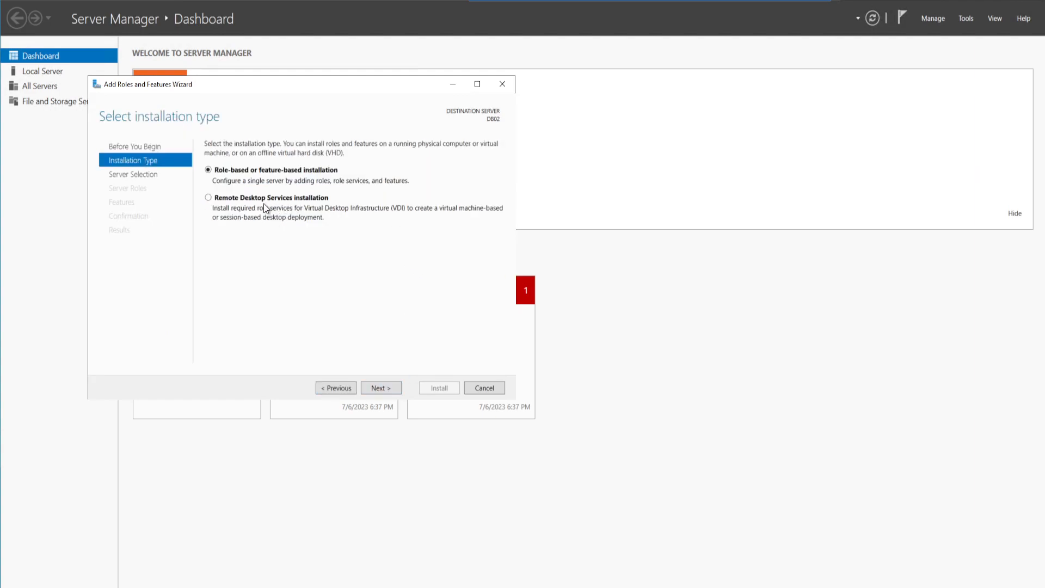
click(388, 390)
click(388, 390)
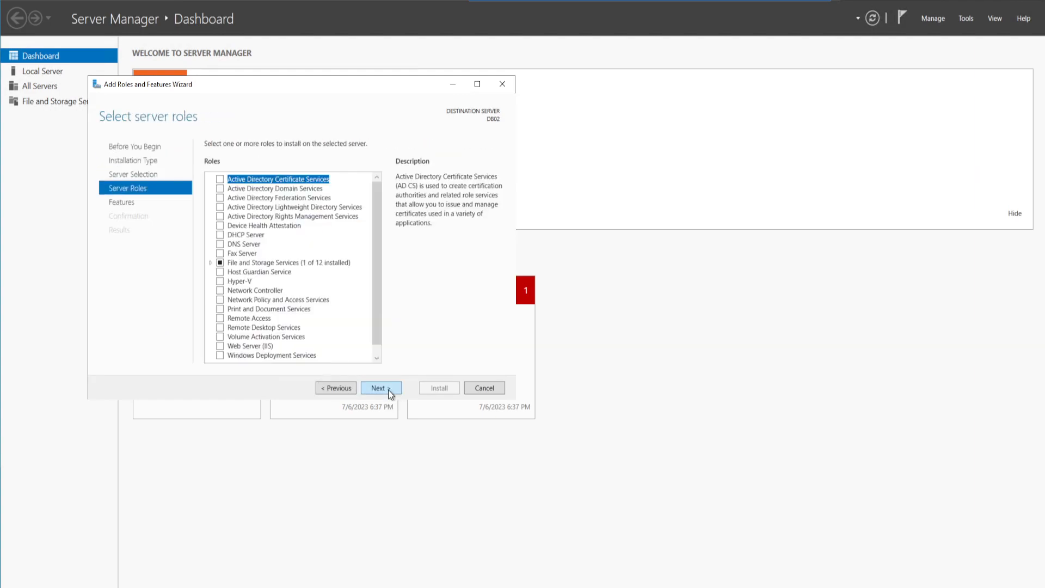
click(221, 347)
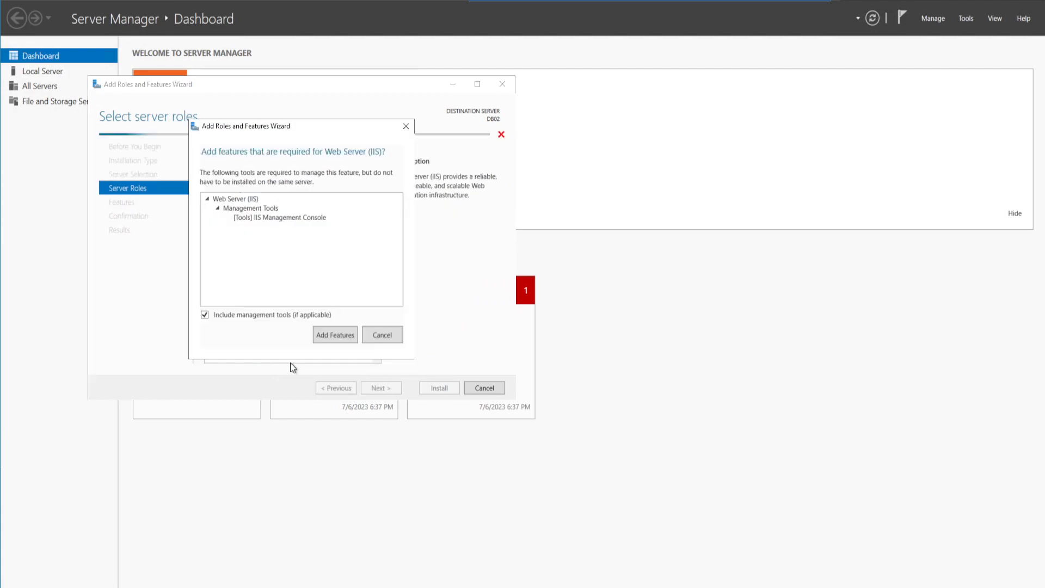
click(327, 334)
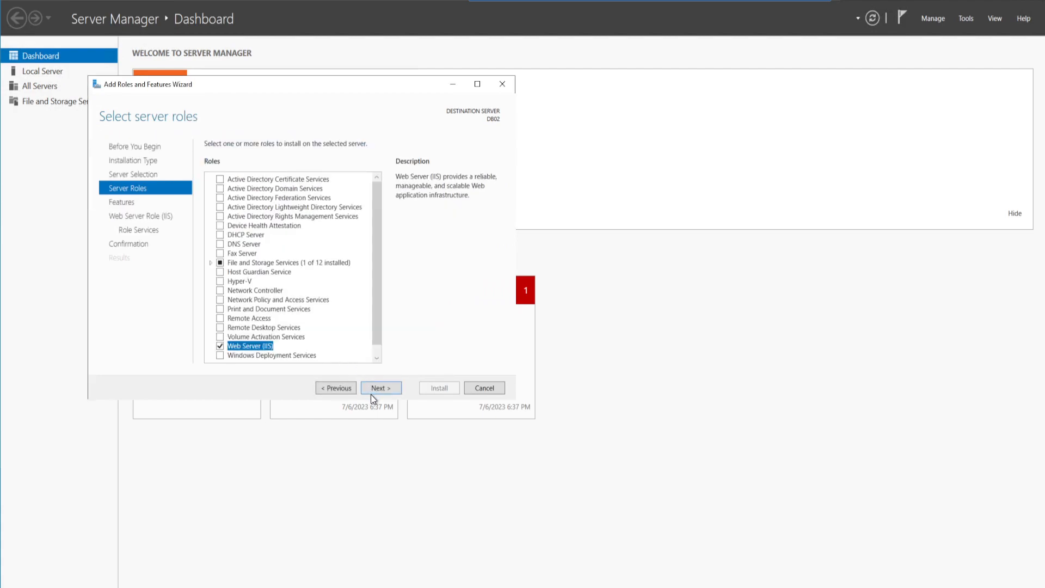
Accept the default features and role services for DB02 and start installing Web Server (IIS).
click(381, 385)
click(389, 385)
click(389, 384)
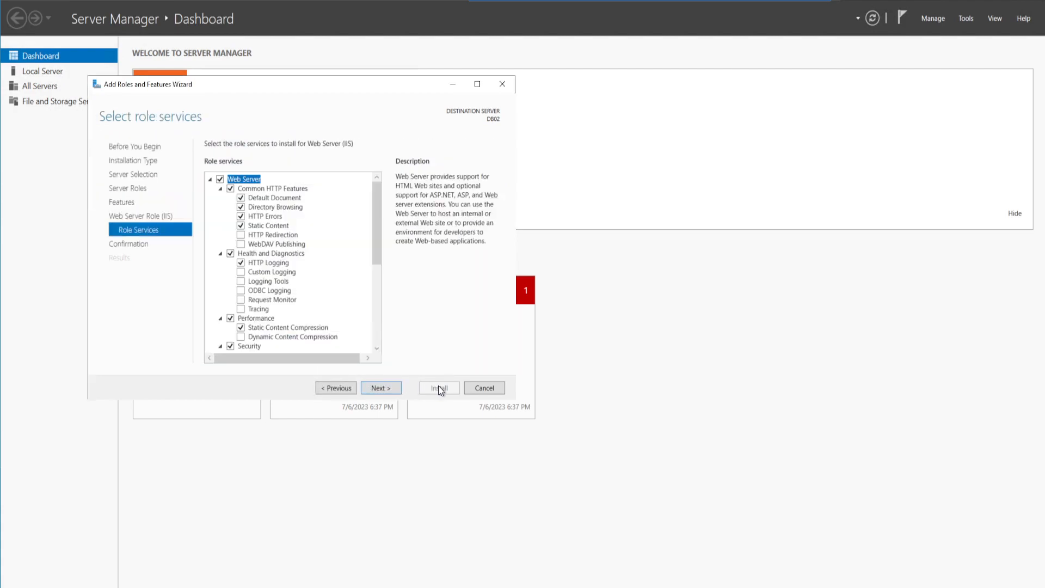
click(399, 388)
click(439, 389)
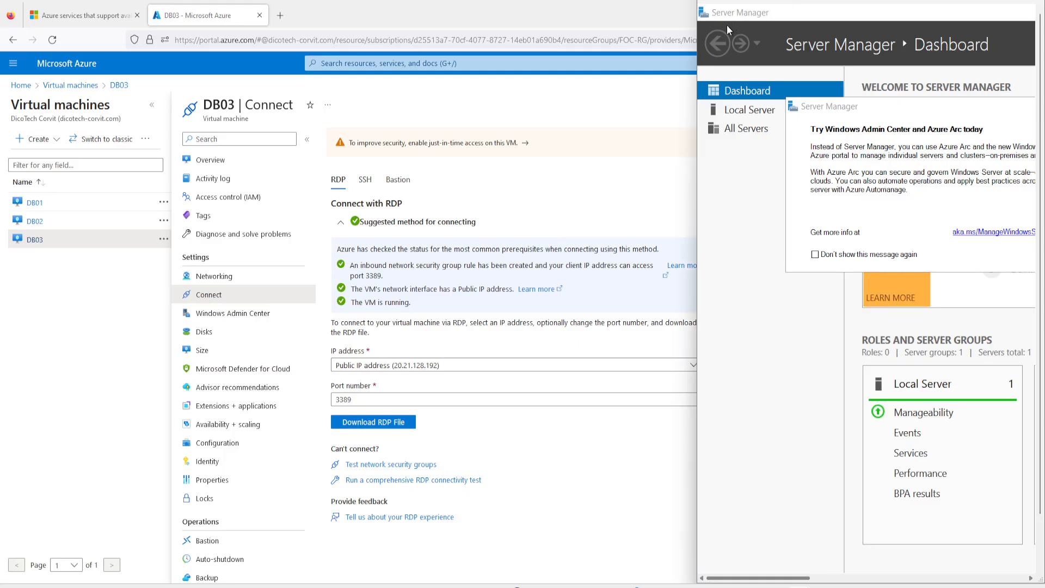
Permanently dismiss the Windows Admin Center notice in the maximized DB03 session and start adding roles and features.
double_click(782, 2)
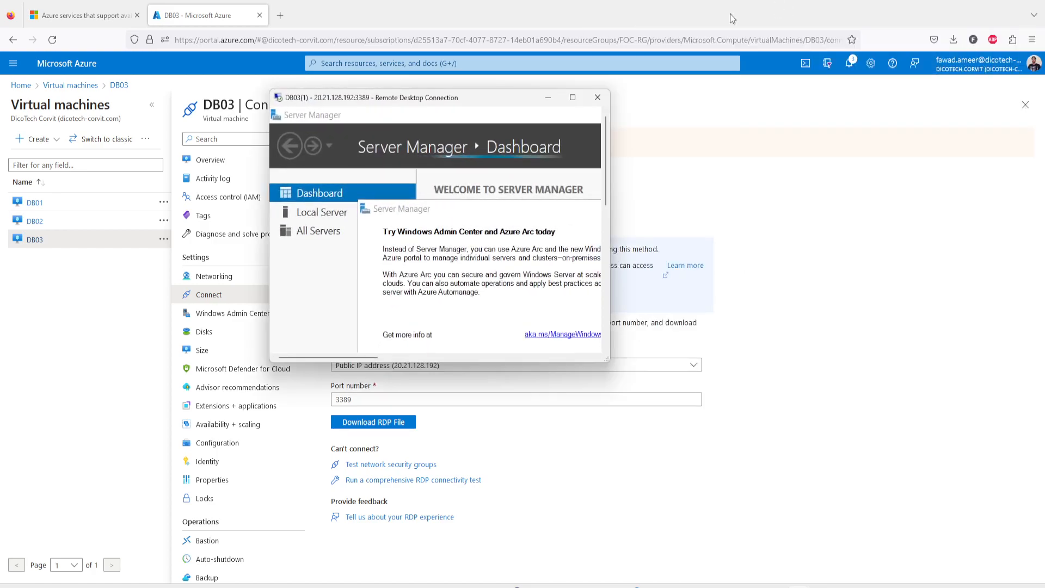
click(571, 98)
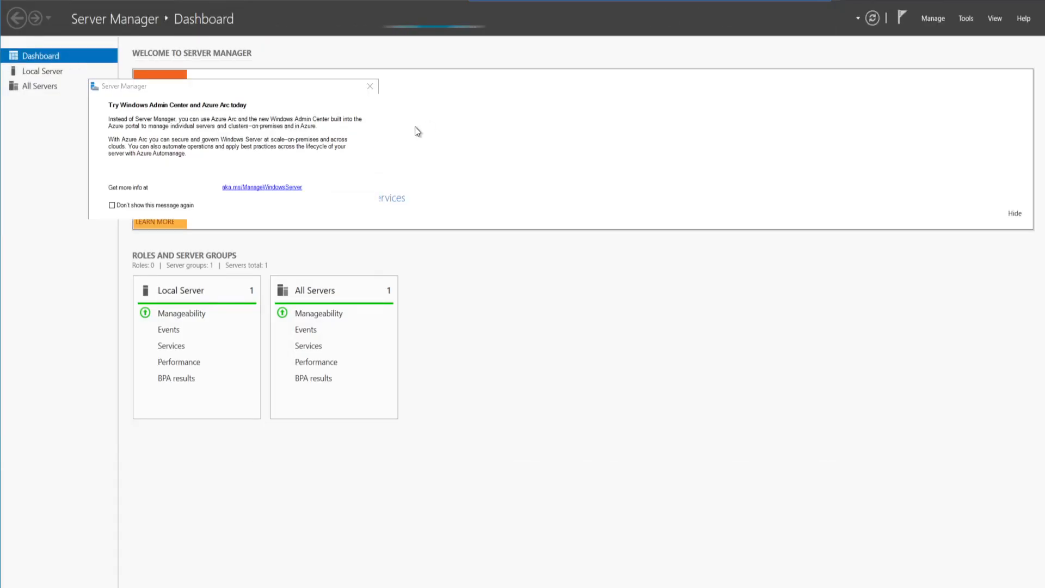
click(113, 206)
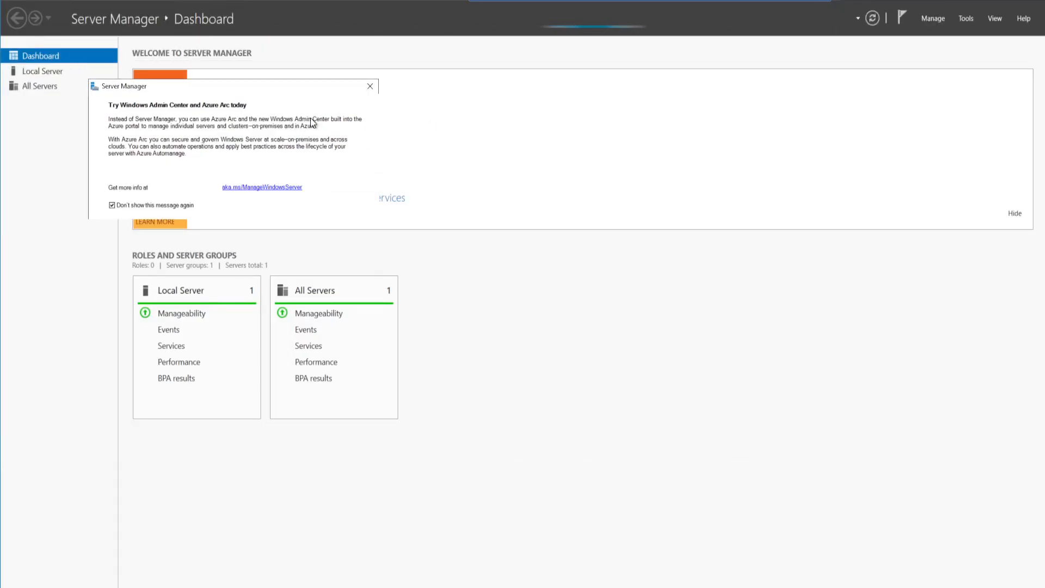
click(370, 88)
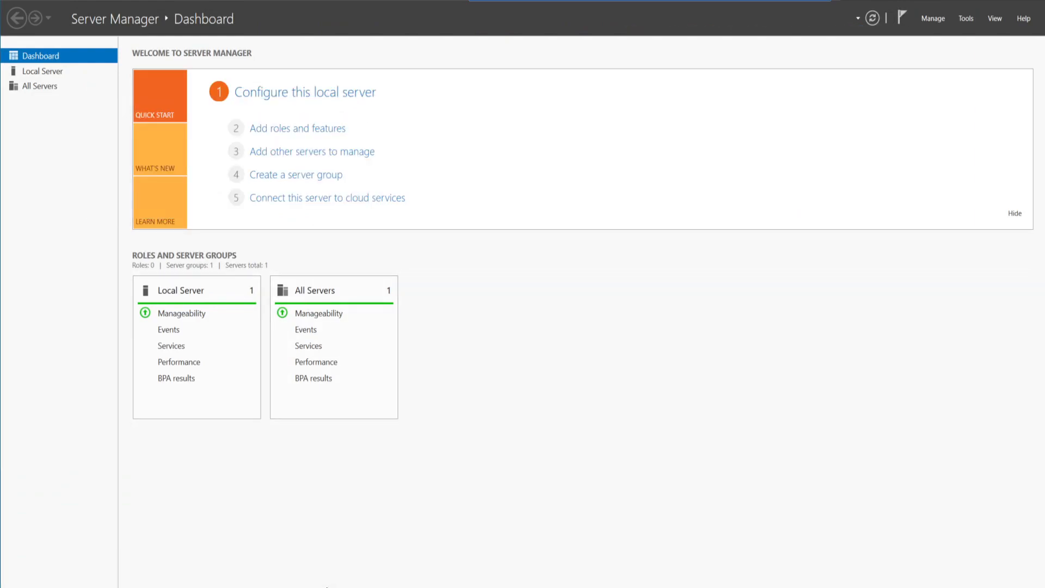
click(305, 131)
click(603, 333)
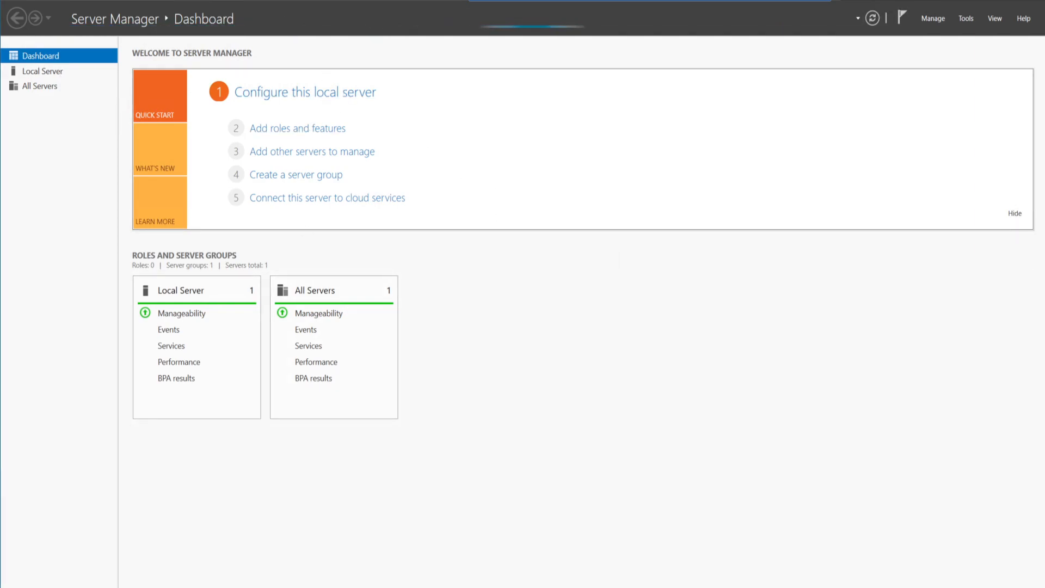
Examine DB03's CPU and memory performance in Task Manager, then close Task Manager.
right_click(315, 587)
click(354, 536)
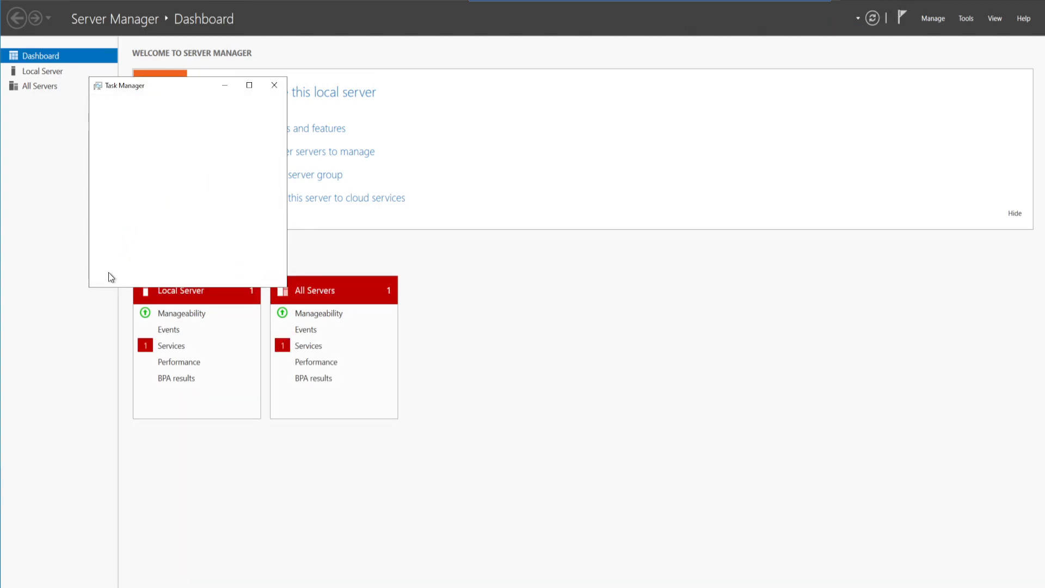
click(120, 272)
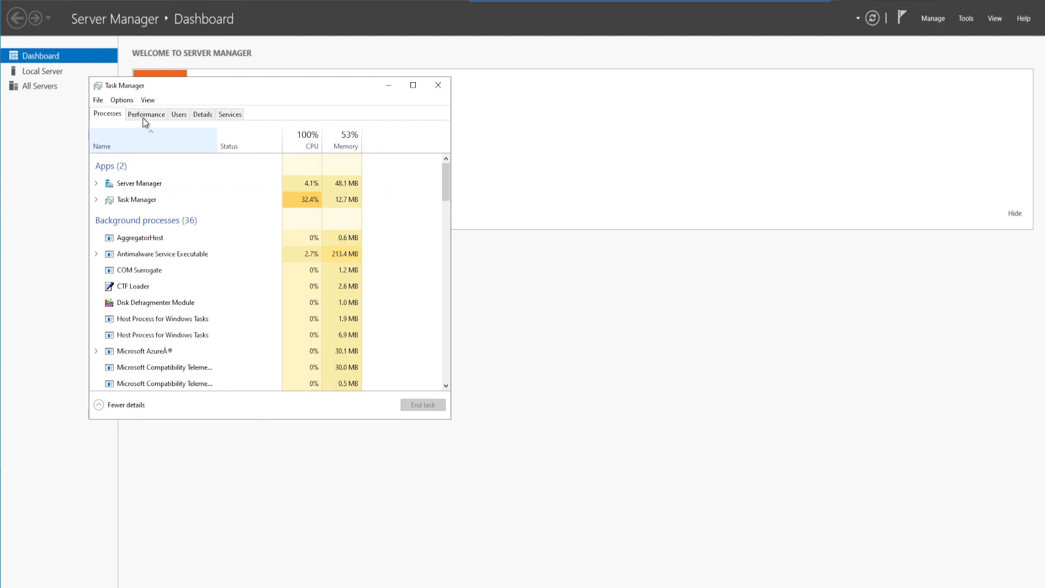
click(145, 114)
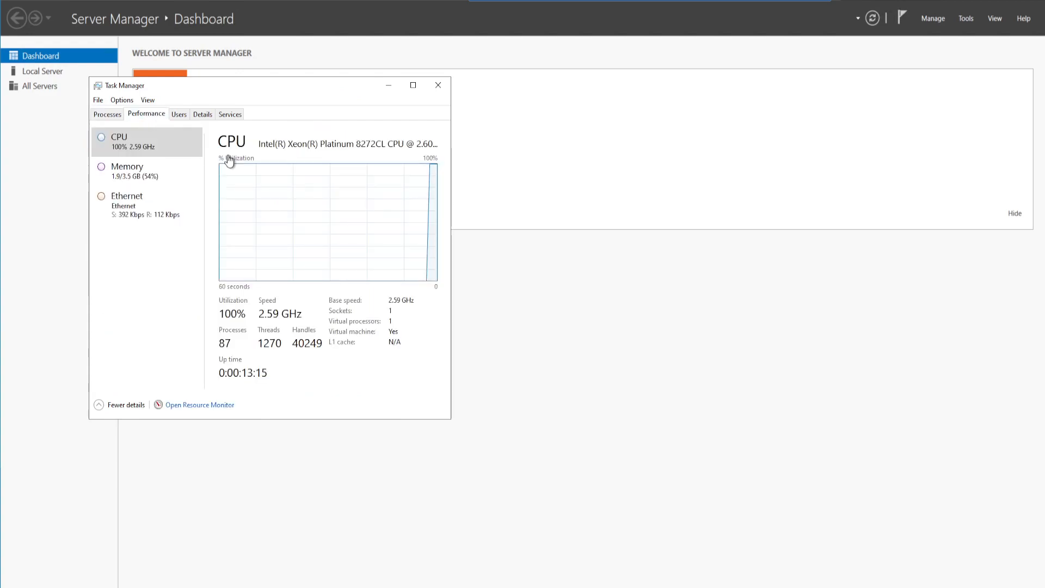
click(154, 179)
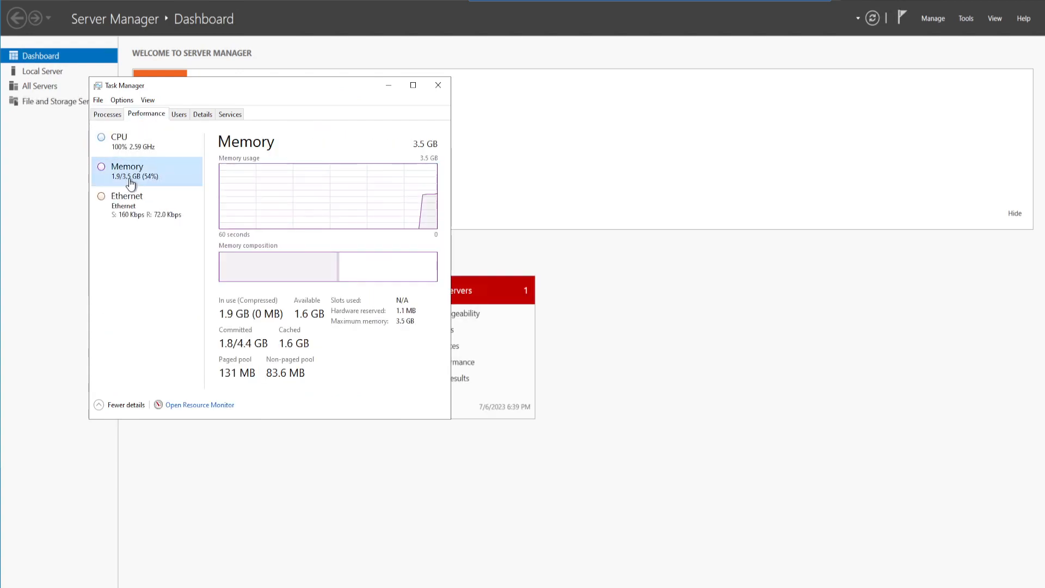
click(142, 150)
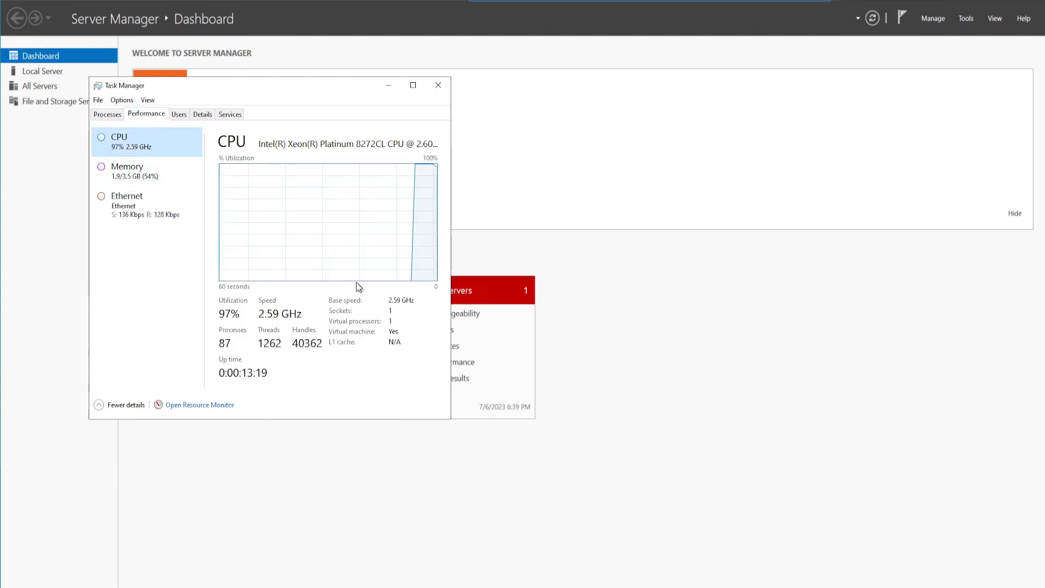
click(438, 84)
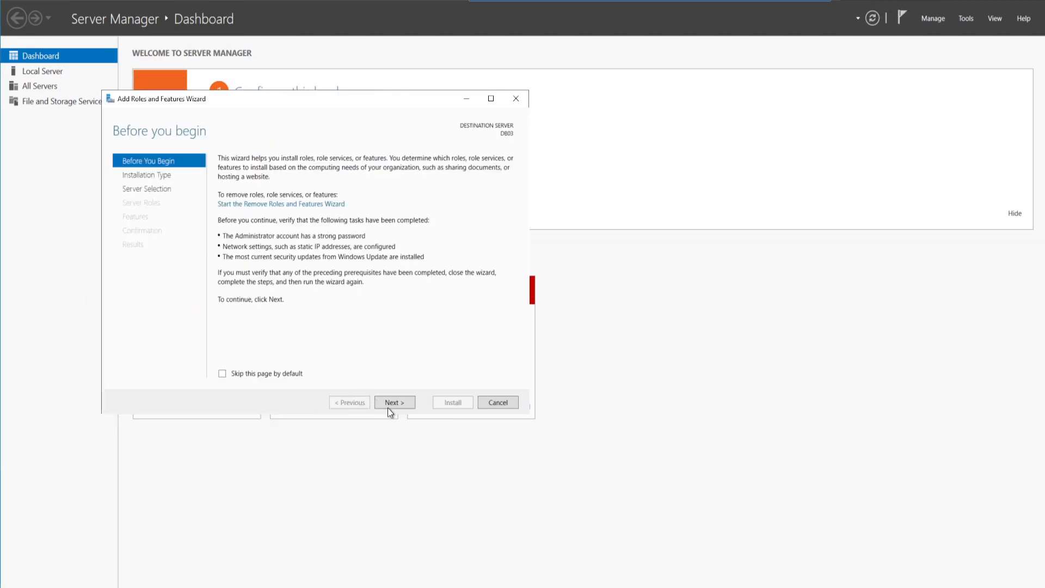
Select the Web Server (IIS) role with its management tools for DB03, keeping the default installation type and destination server.
click(403, 404)
click(403, 403)
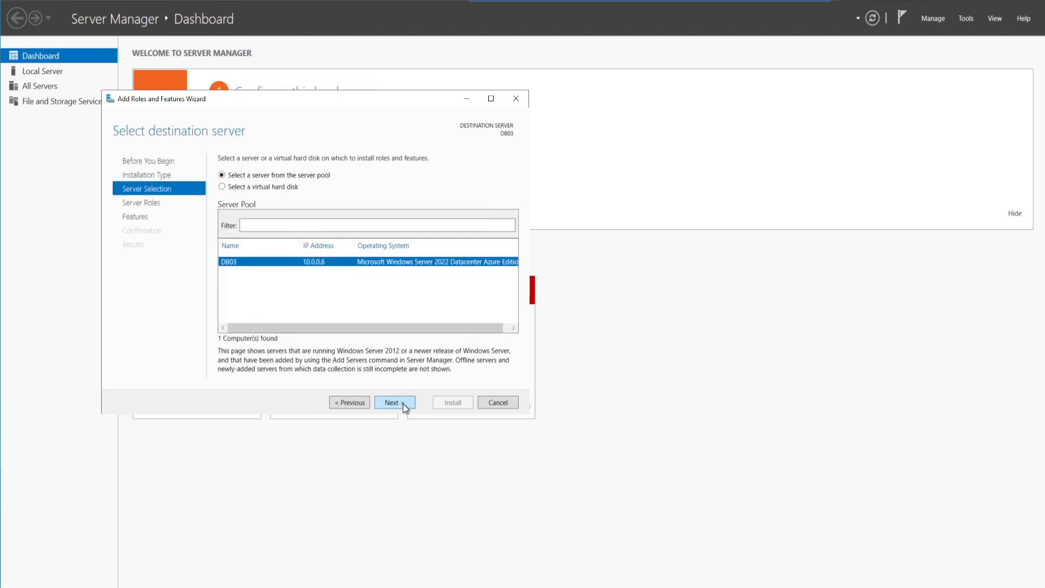
click(403, 404)
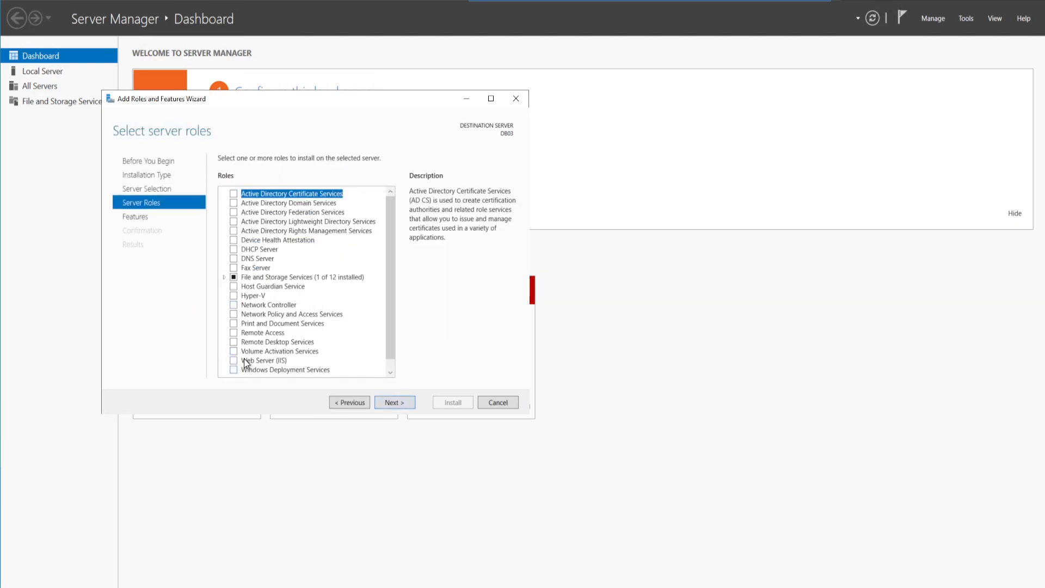
click(234, 361)
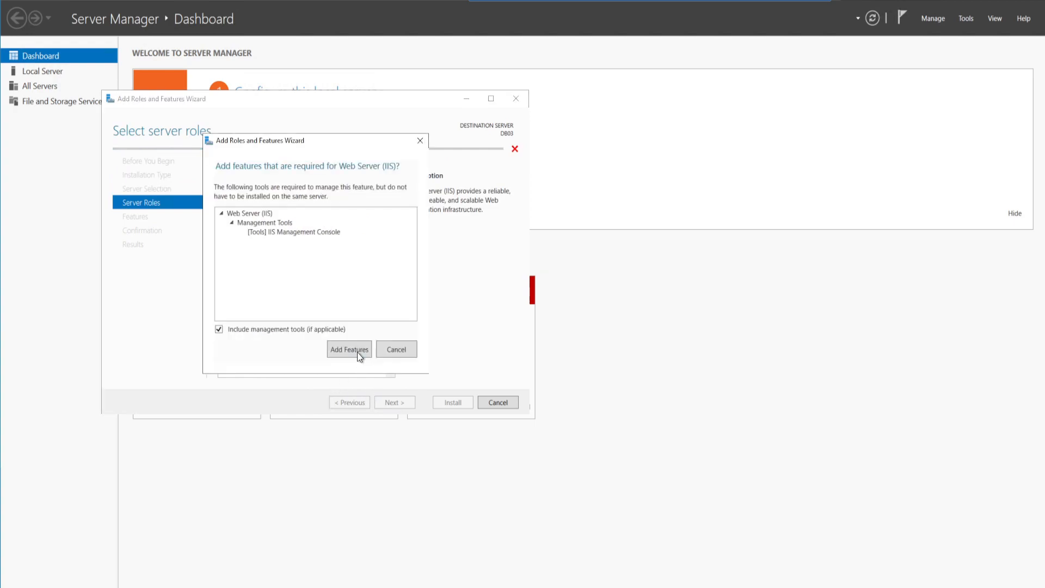
click(358, 353)
Leave DB03's features and role services at their defaults and start the Web Server (IIS) installation.
click(394, 402)
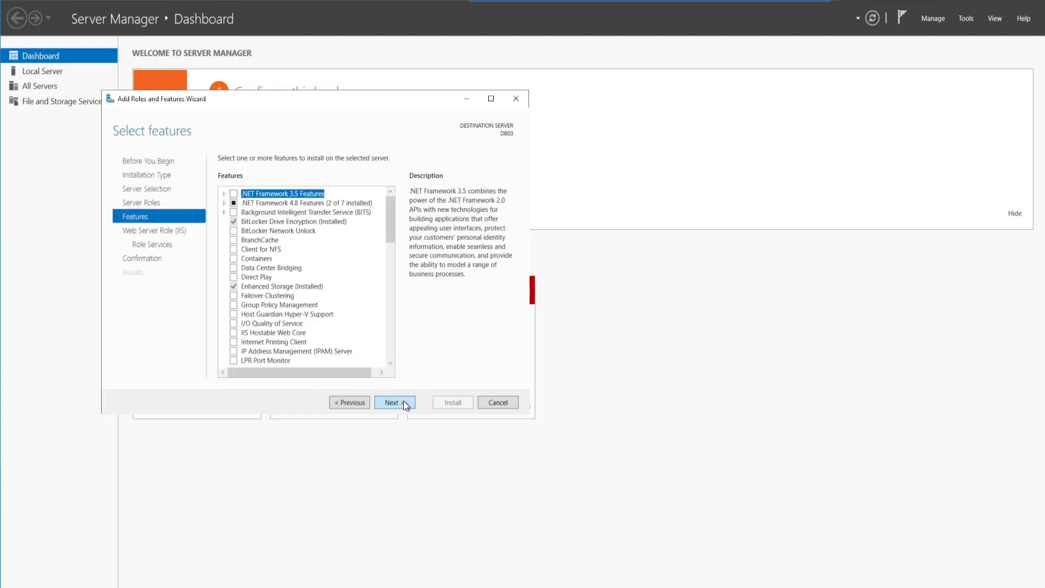
click(404, 402)
click(406, 402)
click(406, 402)
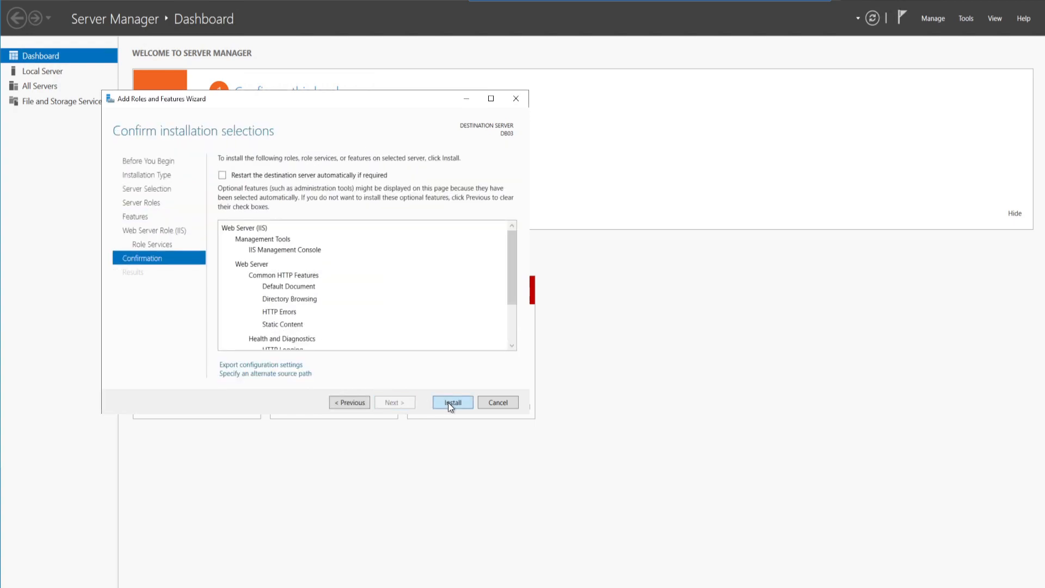
click(450, 403)
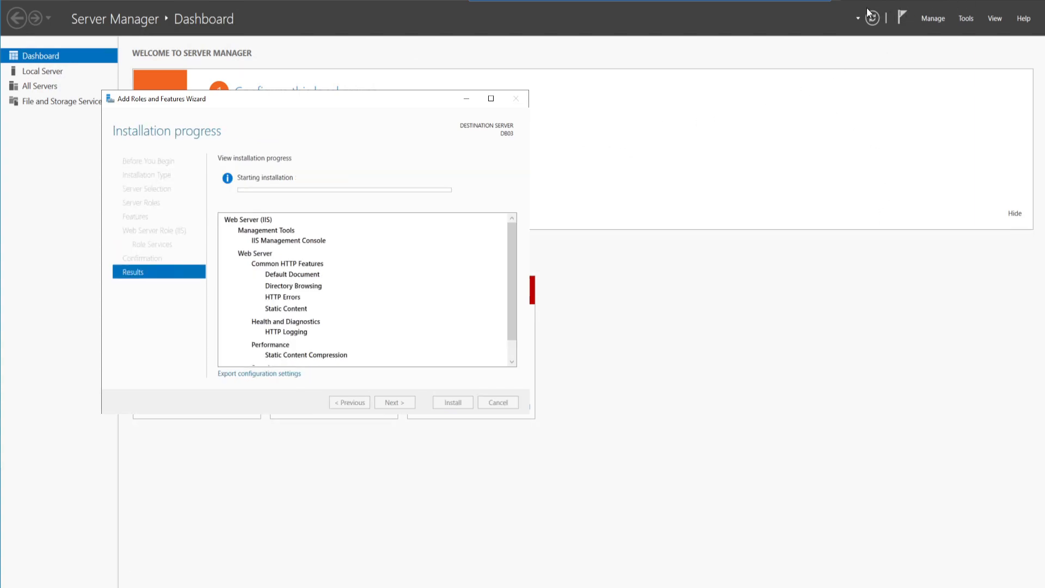
Minimize the DB03 session, switch to DB01 and close its completed Add Roles and Features wizard.
click(795, 2)
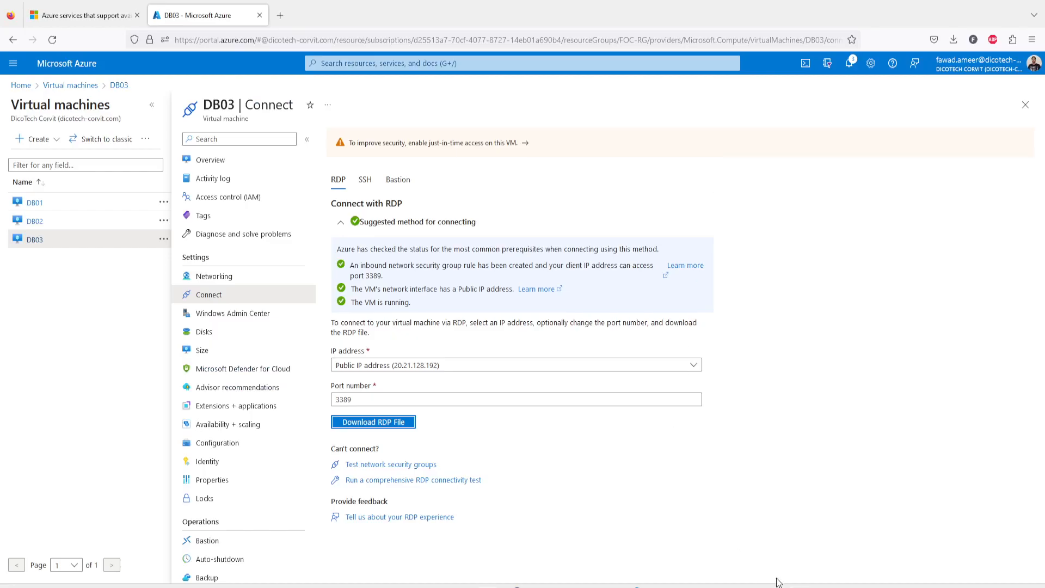
mouse_move(637, 586)
click(694, 538)
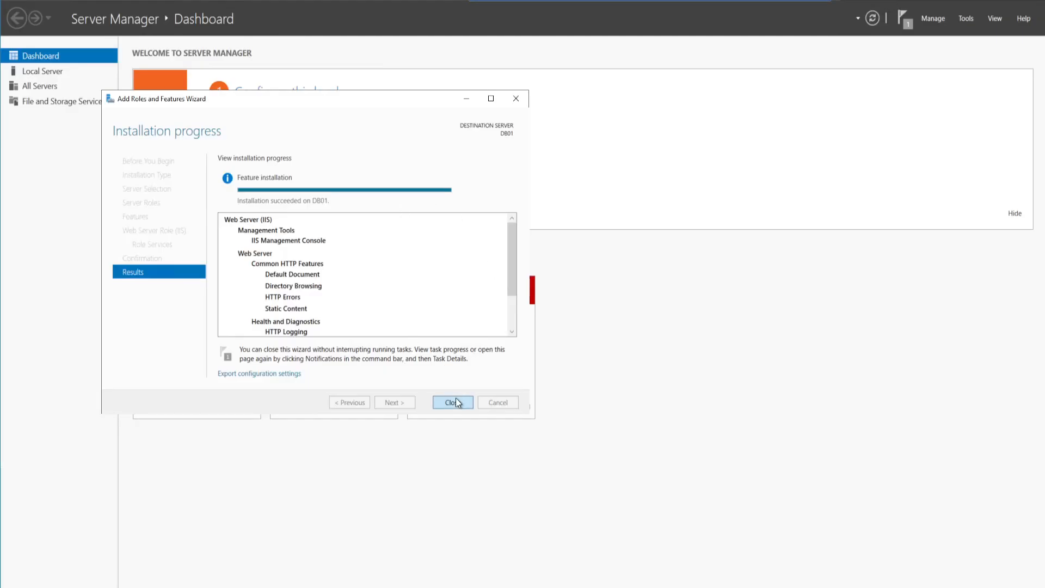
click(457, 400)
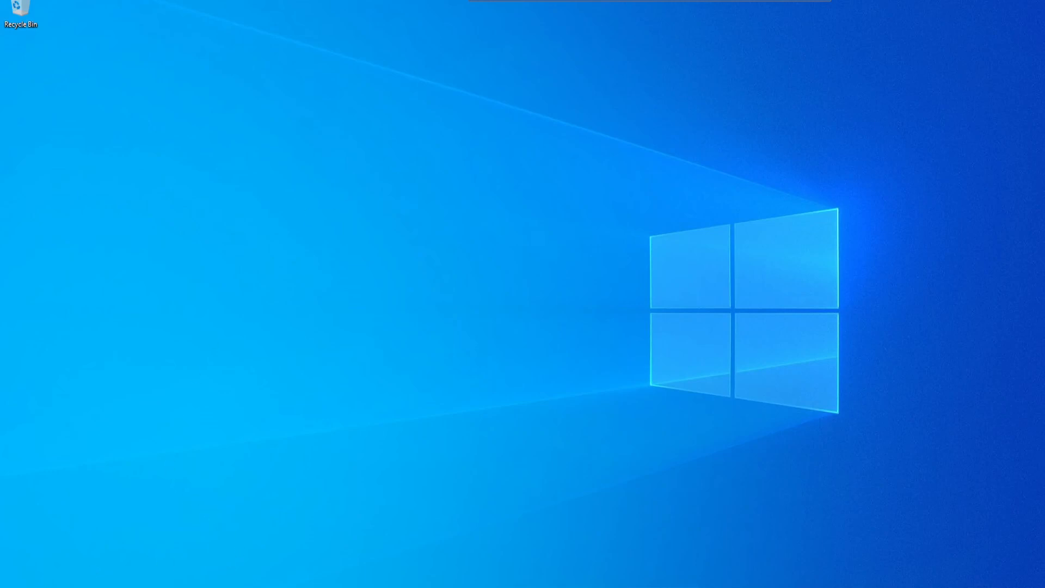
Browse in File Explorer on DB01 to the IIS web root folder C:\inetpub\wwwroot.
key(super)
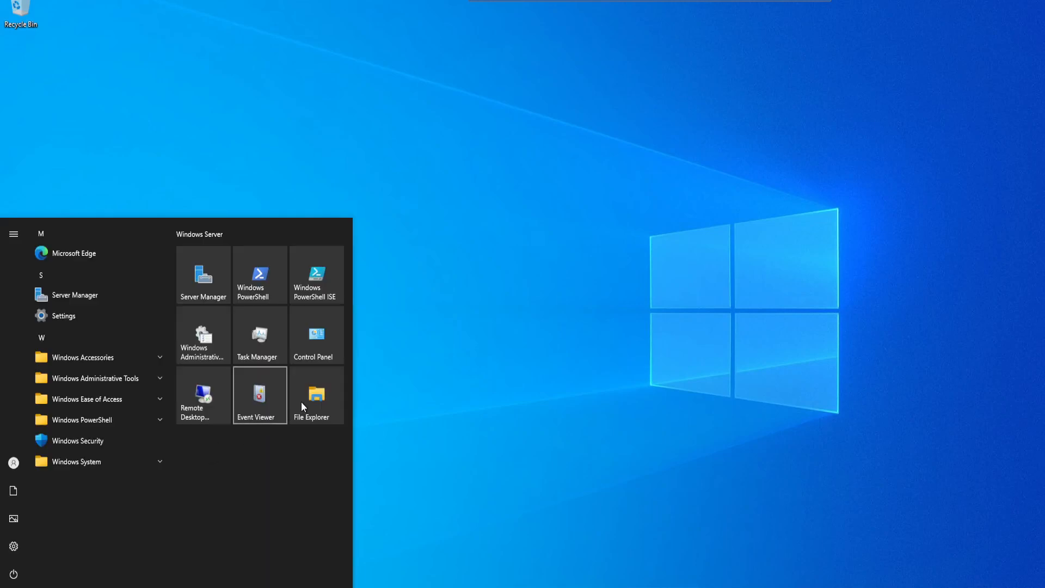
click(303, 403)
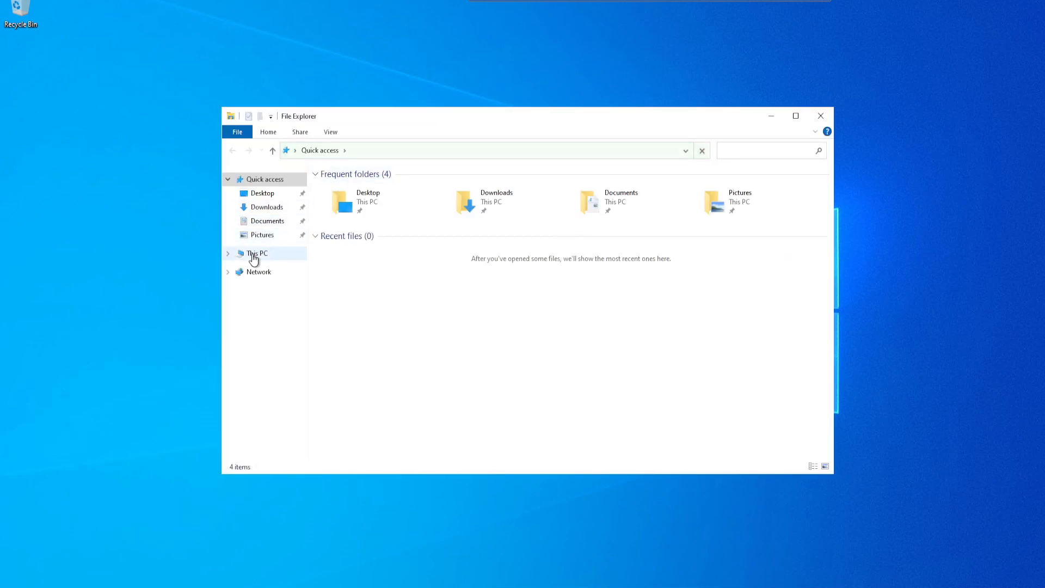
click(253, 255)
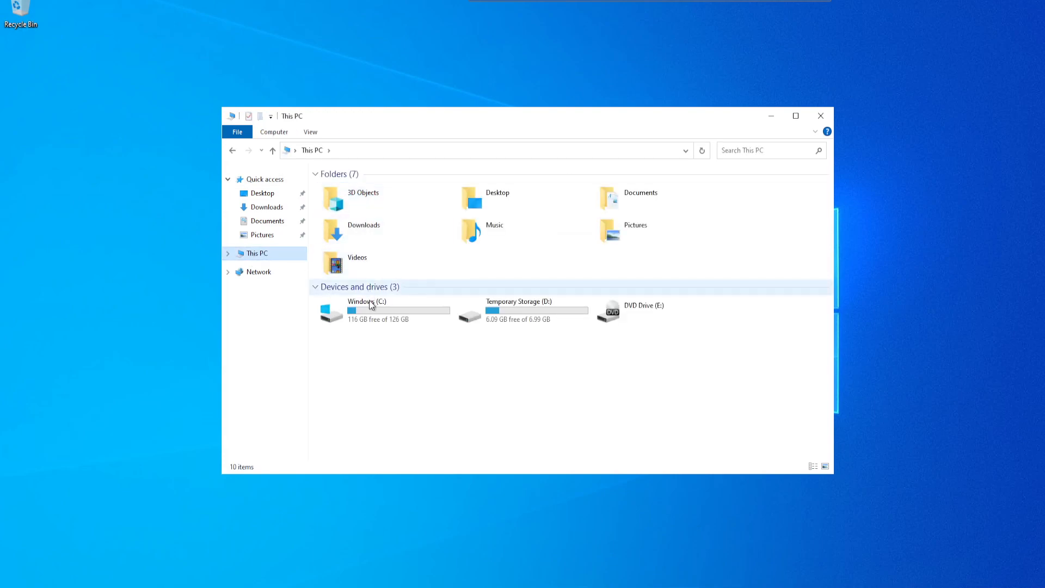
double_click(372, 305)
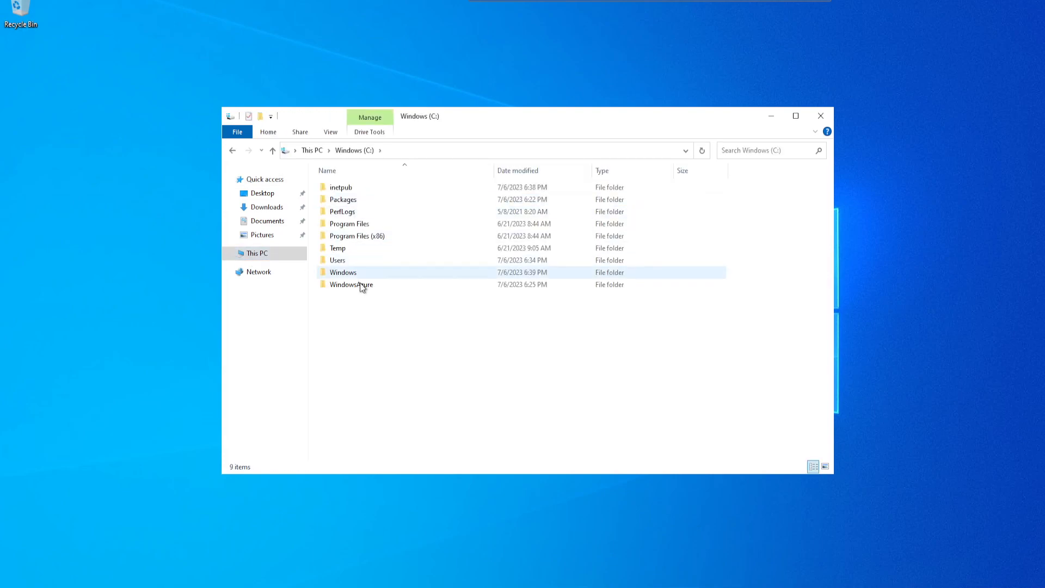
double_click(348, 189)
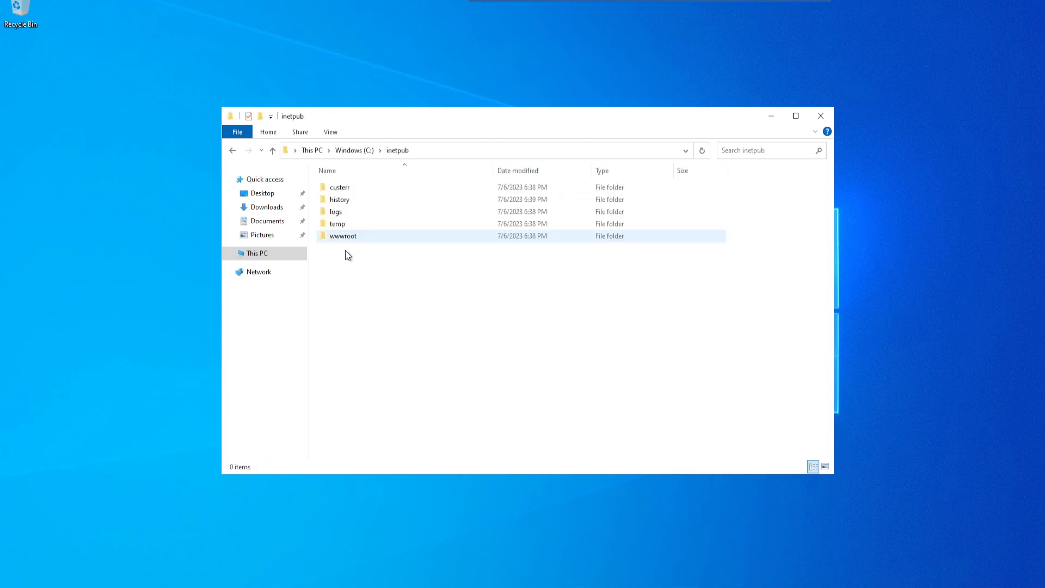
double_click(354, 236)
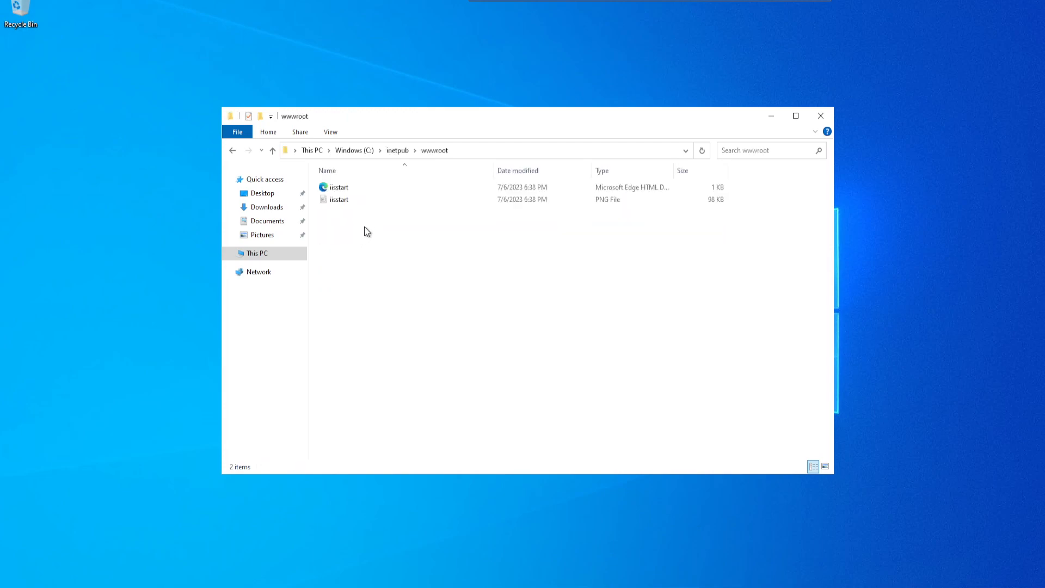
Permanently delete both default iisstart files from the wwwroot folder.
drag(376, 245, 327, 175)
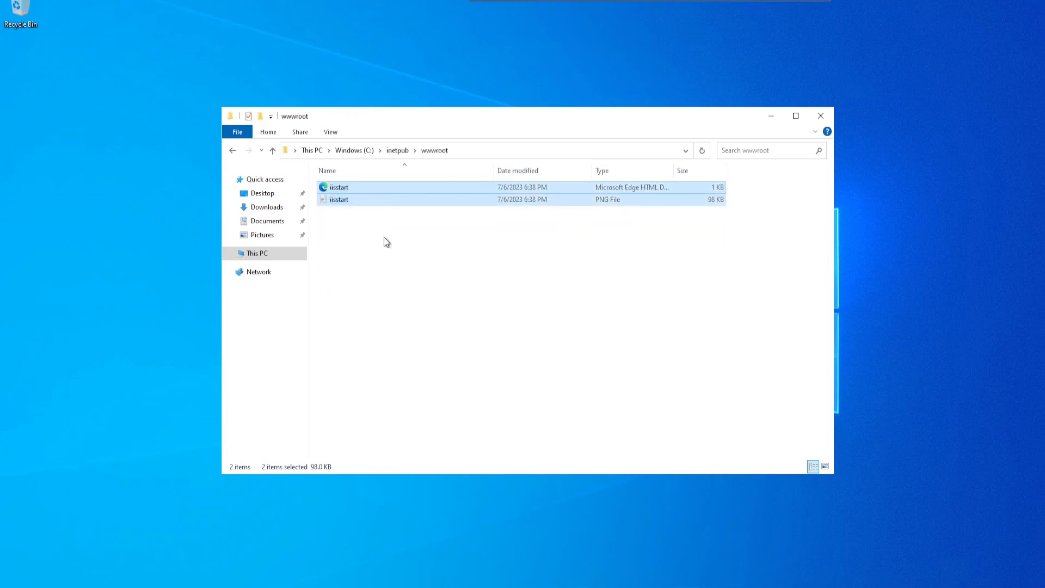
key(shift+Delete)
key(Return)
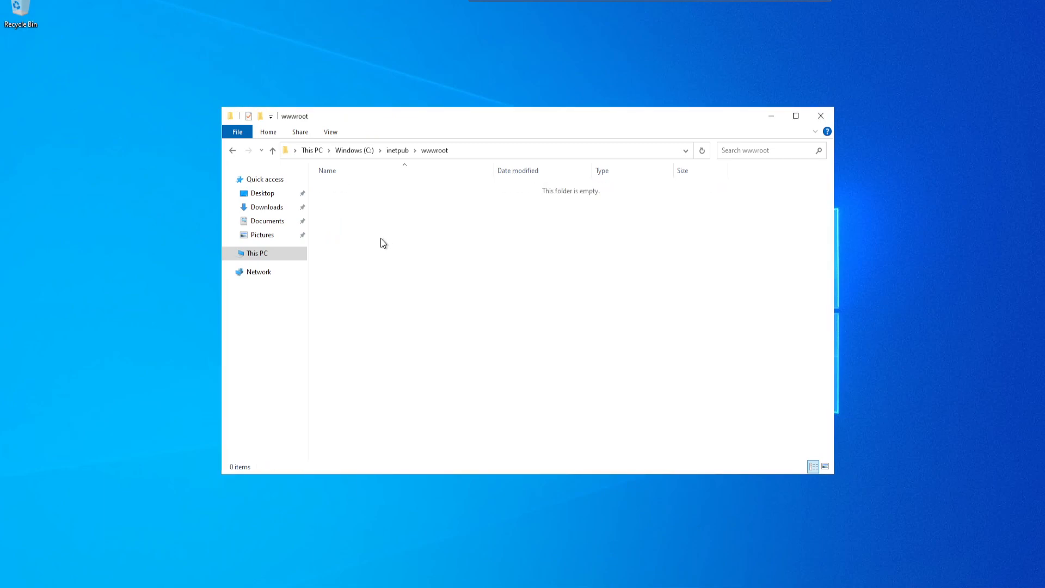
Create a new text document with the default name in wwwroot and open it in Notepad.
right_click(383, 242)
mouse_move(484, 365)
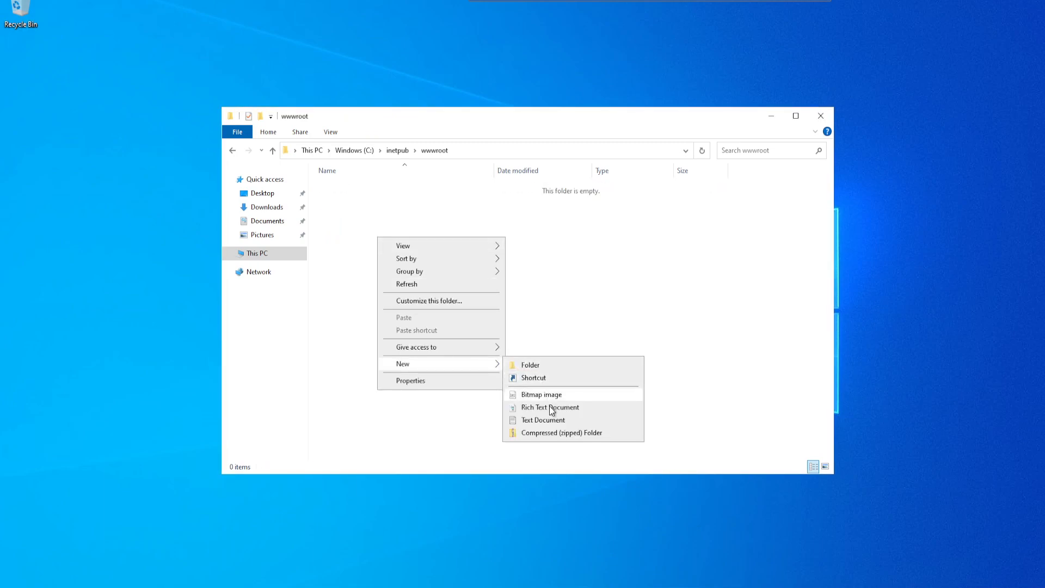
click(553, 420)
key(Return)
key(Return)
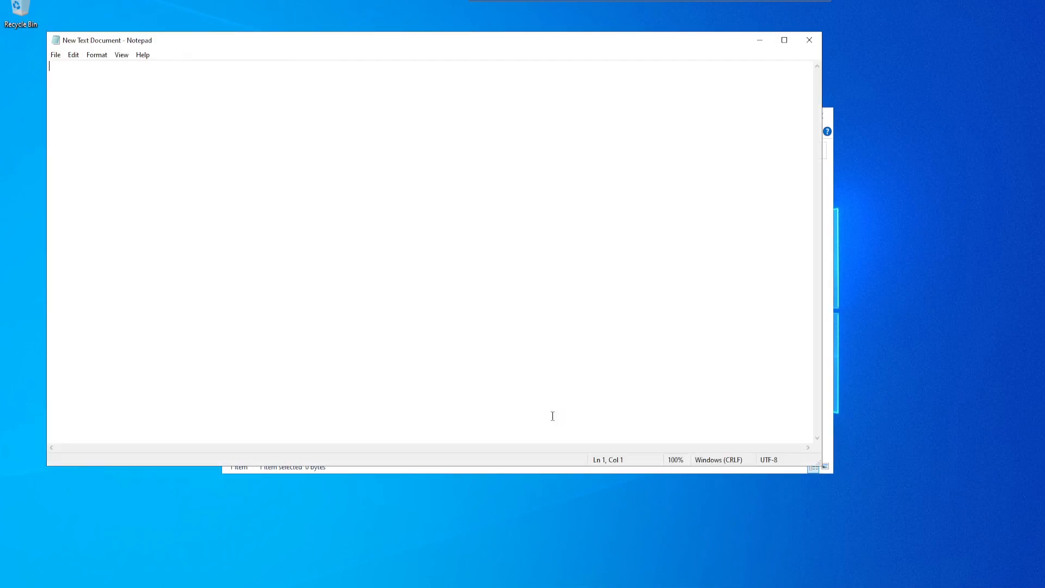
Write "Welcome to Future On Cloud." and, after a blank line, "This is DB01 installed in Zone 1.", then save the document.
text(Welciom)
key(BackSpace)
key(BackSpace)
key(BackSpace)
key(BackSpace)
text(ome to Fut)
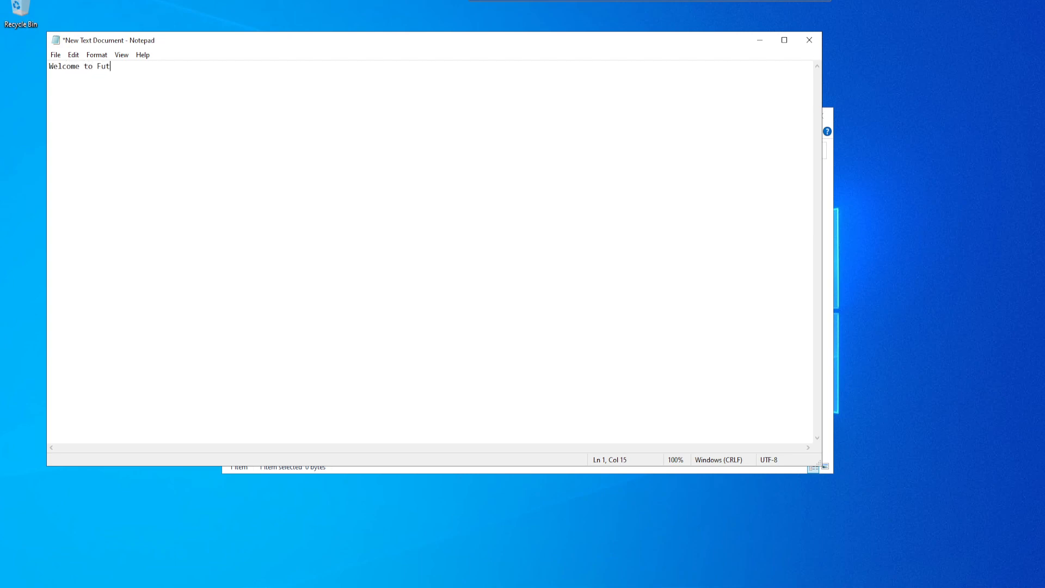
text(ure On Cloud.  Thji)
key(BackSpace)
key(BackSpace)
key(BackSpace)
text(is is DB01 installed in )
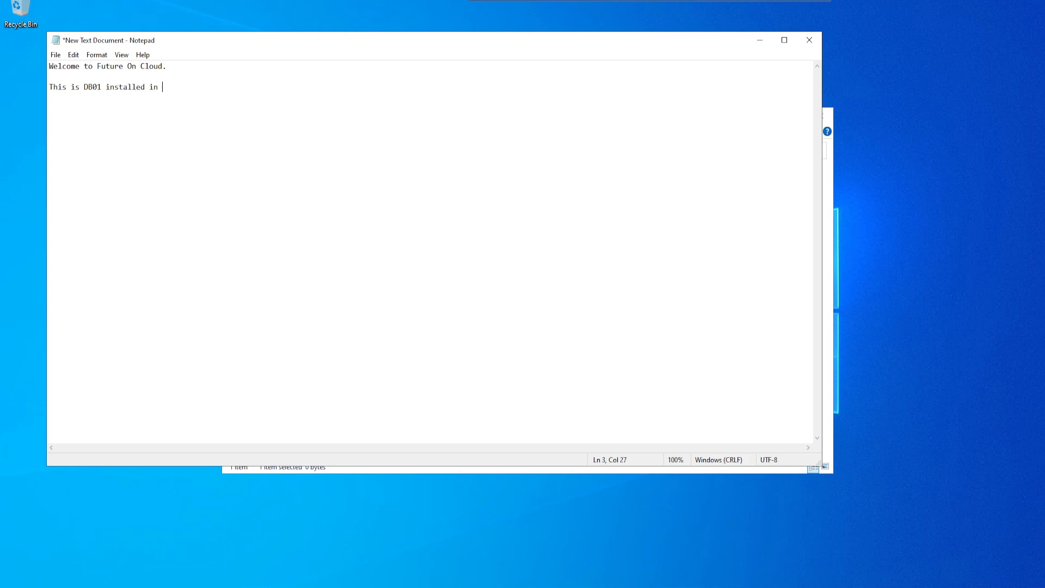
text(Zone 1.)
key(ctrl+s)
Start saving the document as a new file and choose C:\inetpub\wwwroot as its destination folder.
key(alt+f)
key(a)
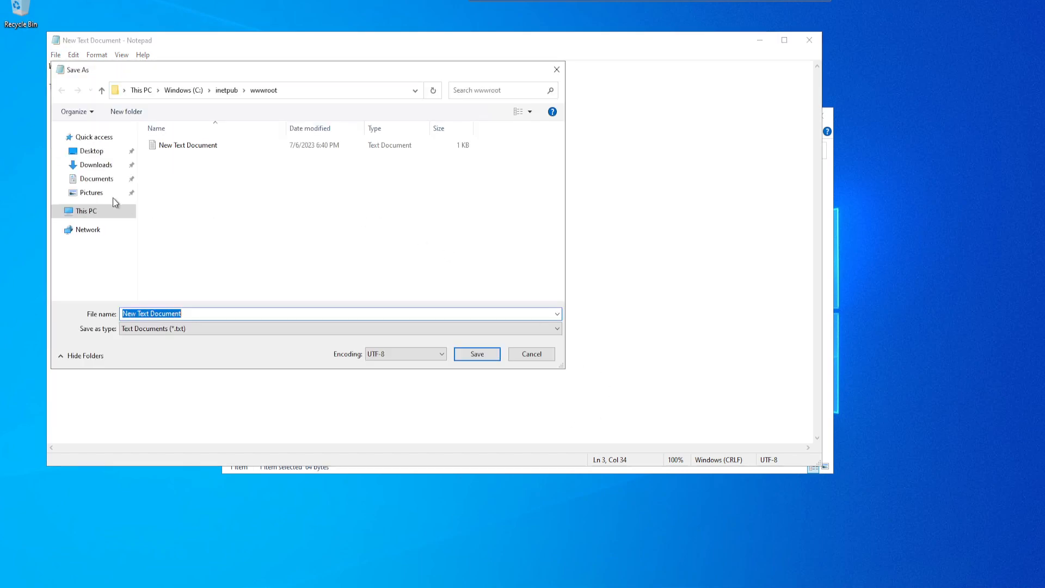
click(91, 152)
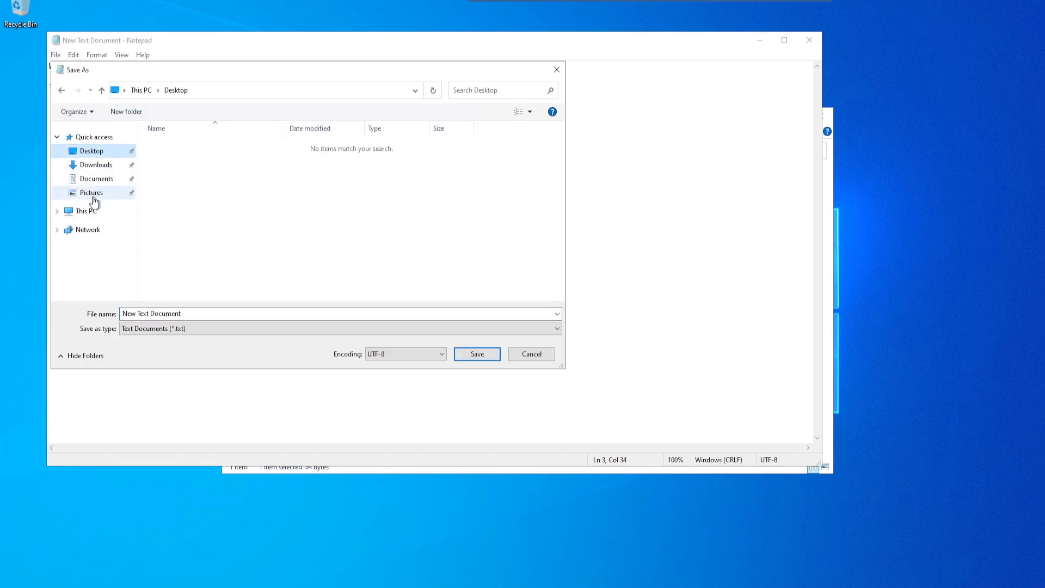
click(100, 214)
click(190, 261)
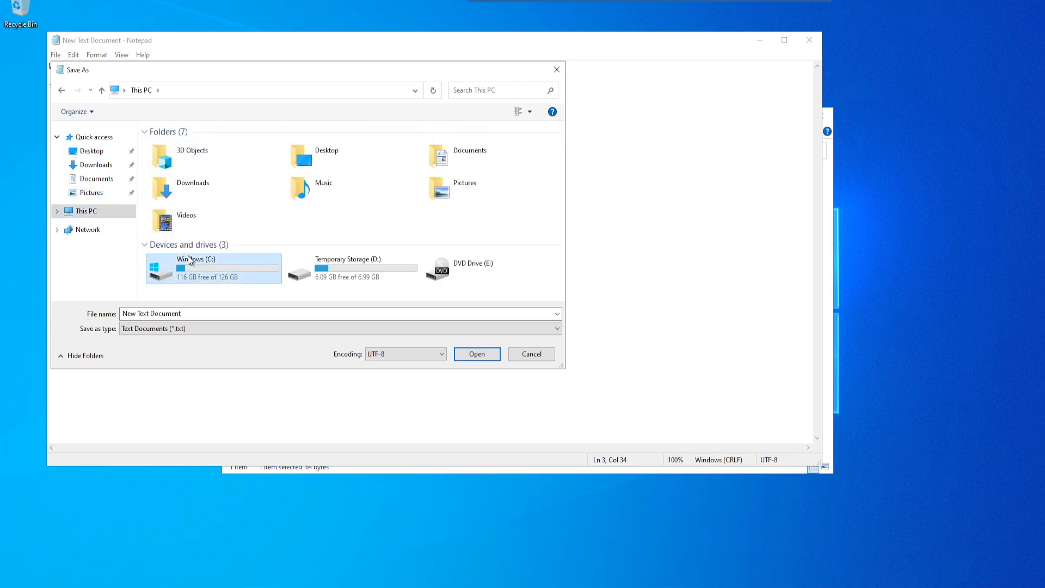
double_click(189, 261)
double_click(173, 145)
click(174, 194)
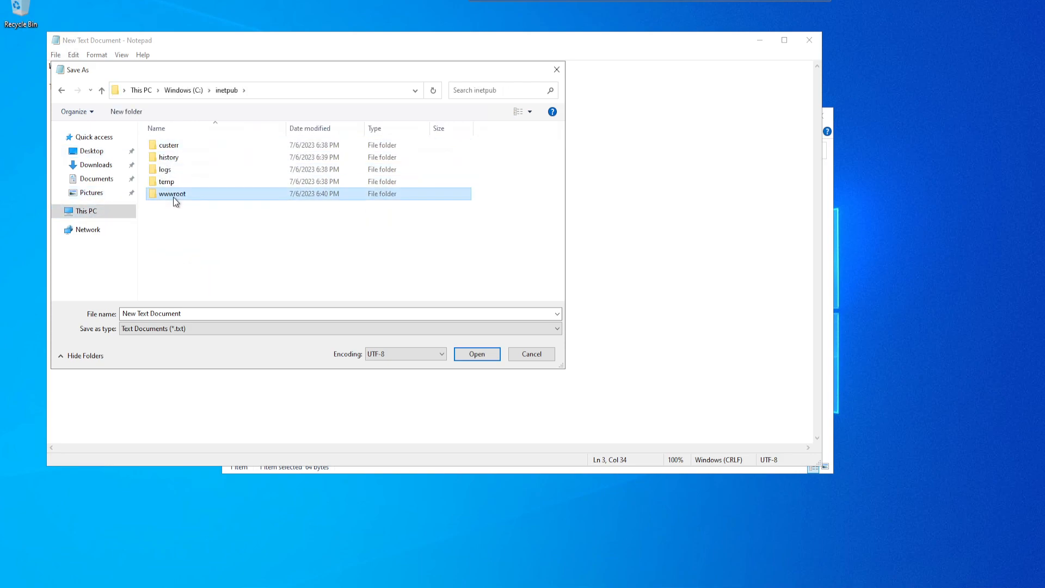
double_click(173, 194)
Save the page as index.html with the file type All Files, then close Notepad.
click(212, 313)
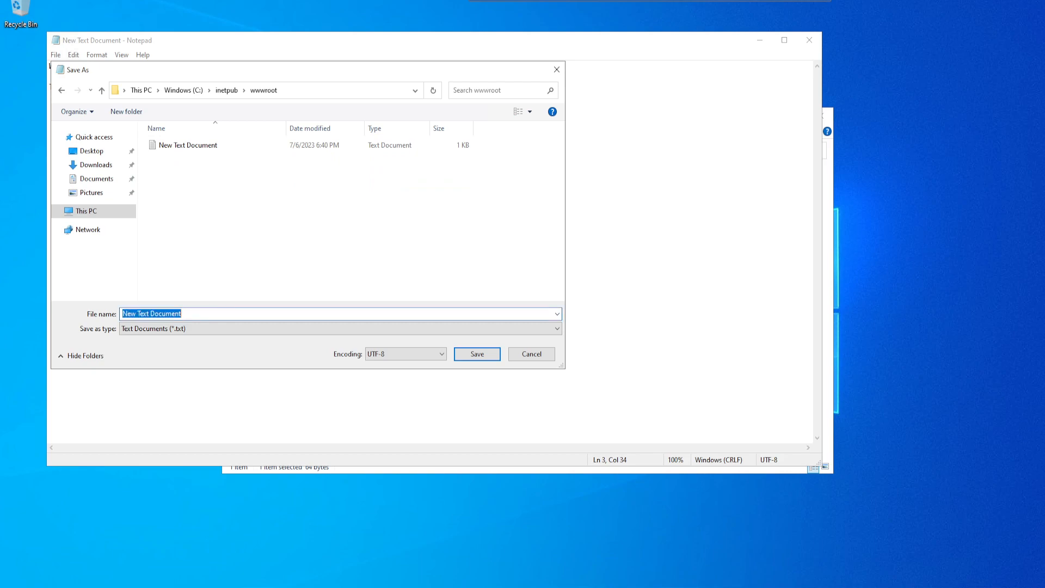
text(index.html)
key(Tab)
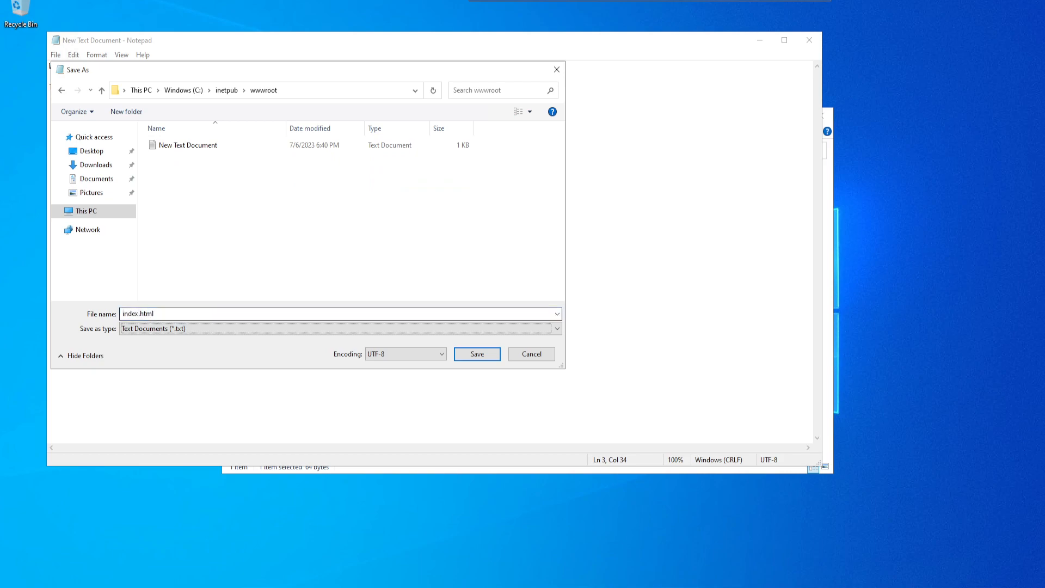
key(Down)
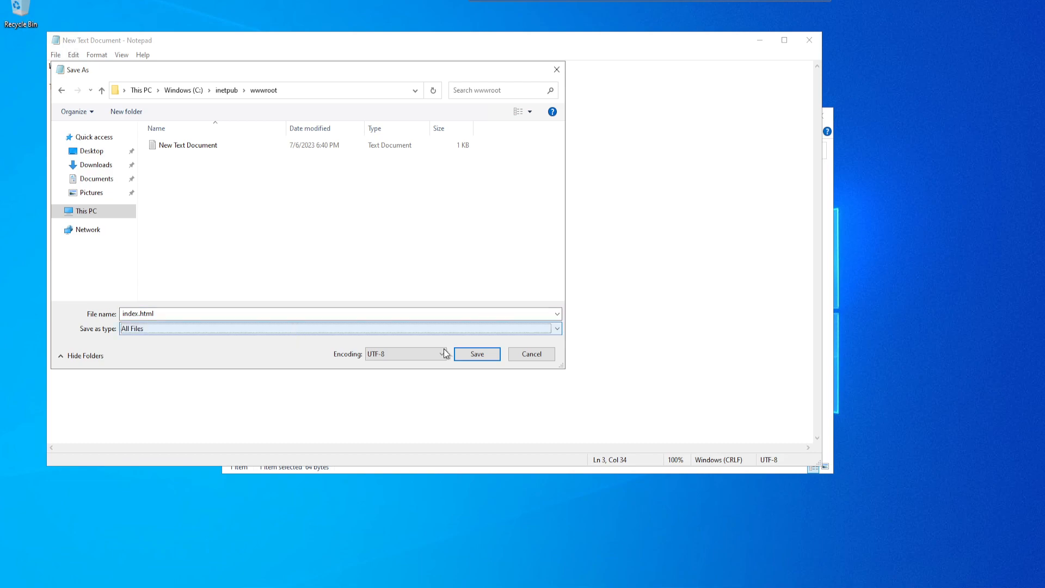
click(521, 329)
click(484, 348)
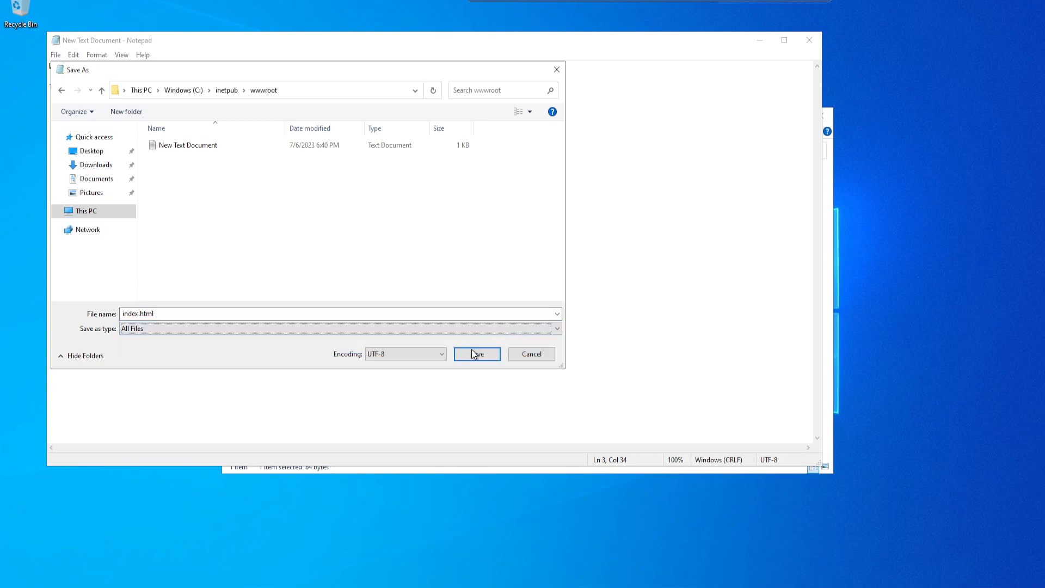
click(477, 354)
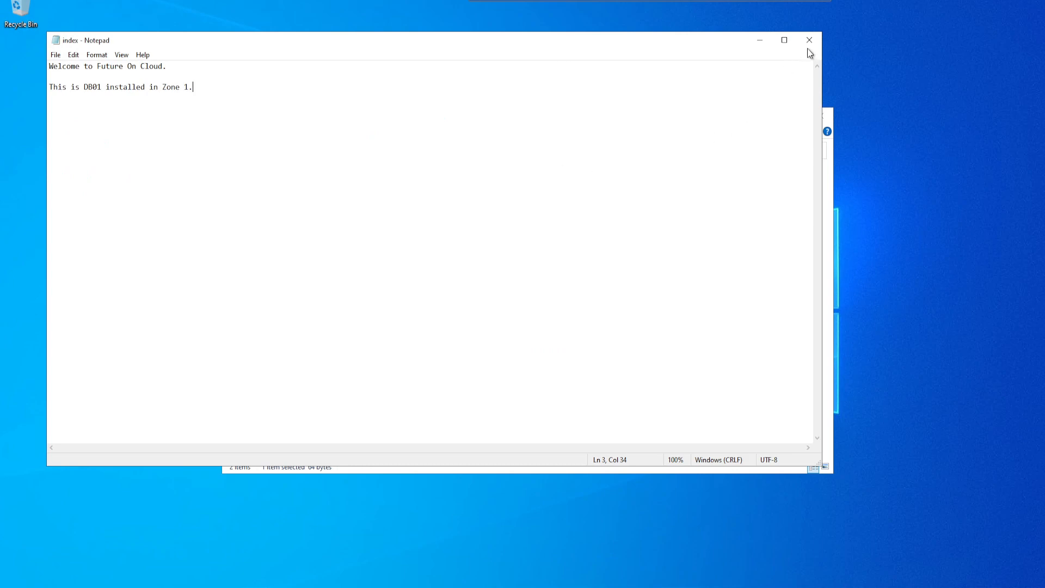
click(810, 42)
Open index.html in Microsoft Edge, get past the first-run prompts, check the page text and close the browser.
click(340, 190)
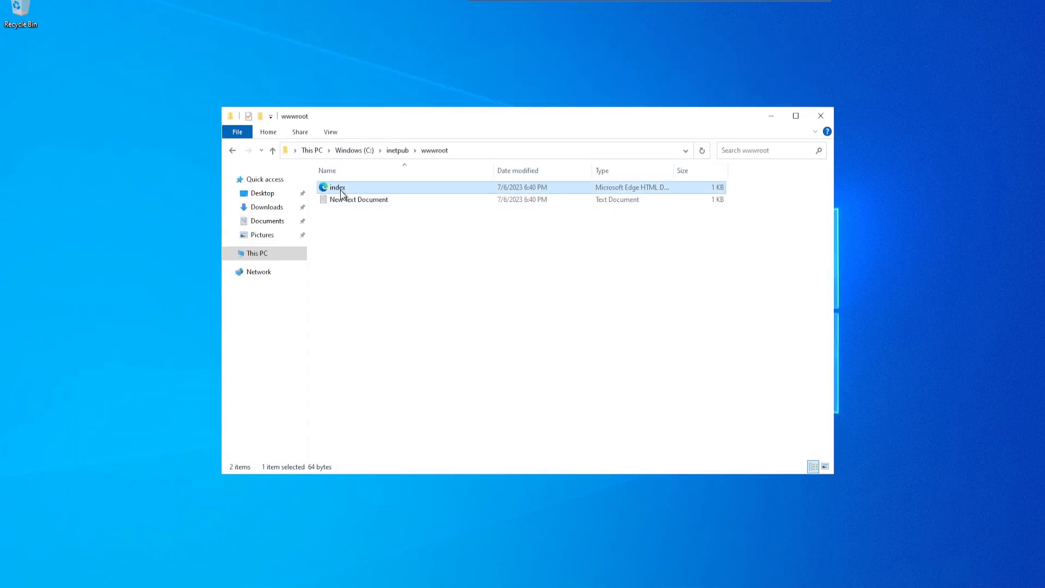
double_click(339, 189)
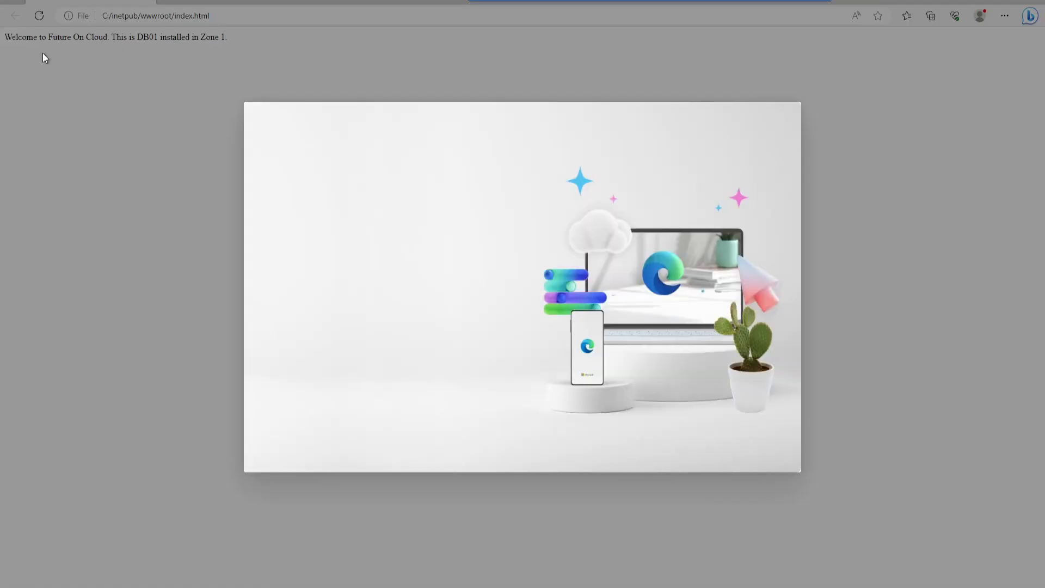
click(411, 409)
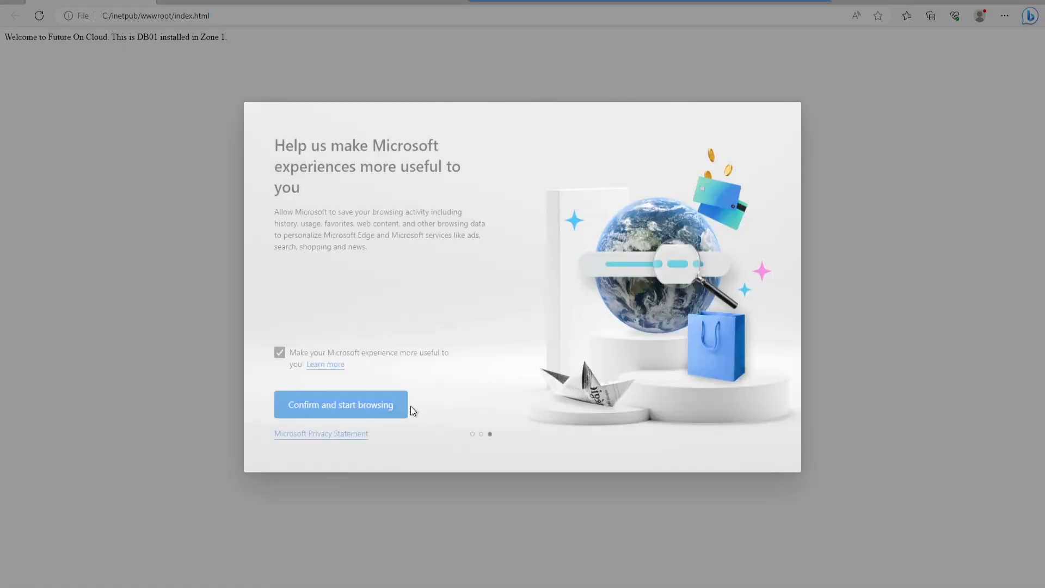
click(362, 404)
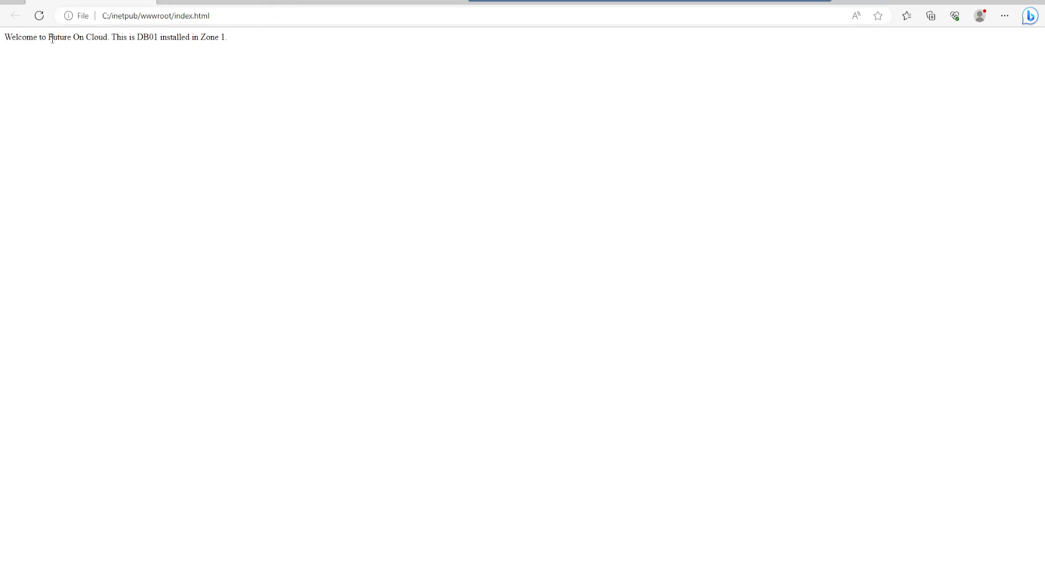
drag(116, 38, 236, 42)
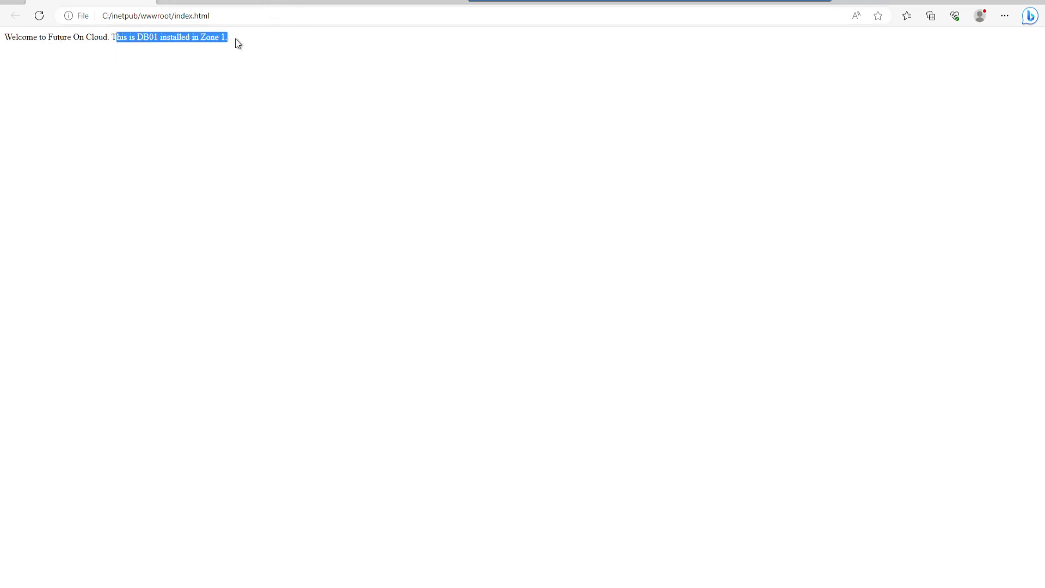
click(1032, 2)
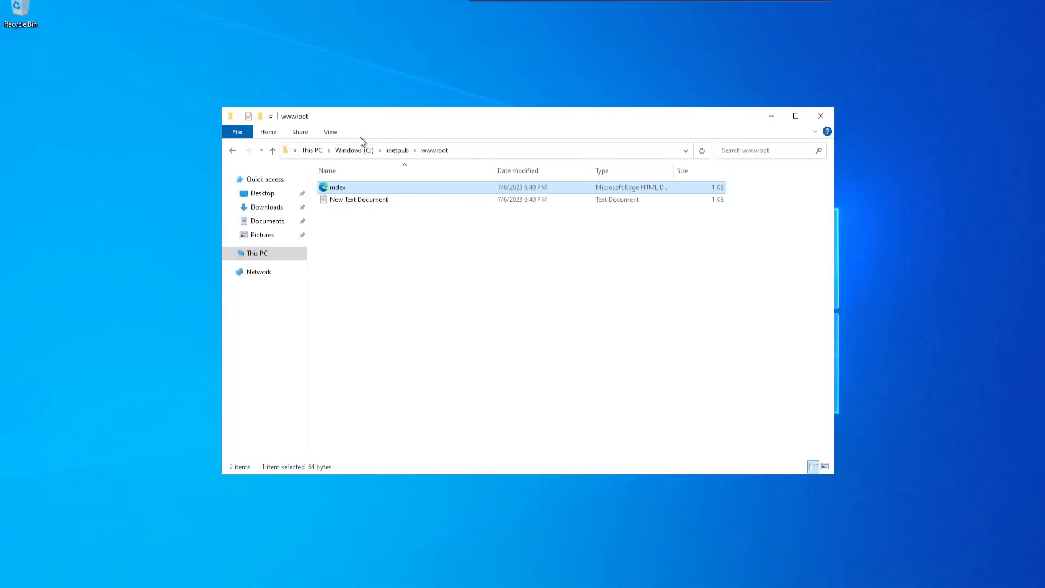
Switch from the DB01 session to DB02 and close its completed Add Roles and Features wizard and Server Manager.
click(351, 199)
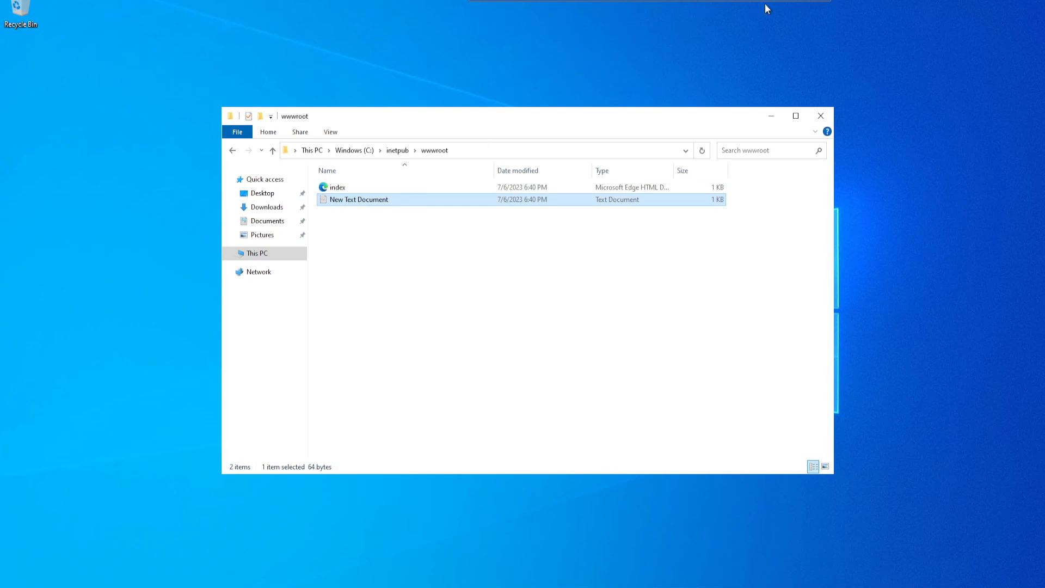
click(794, 1)
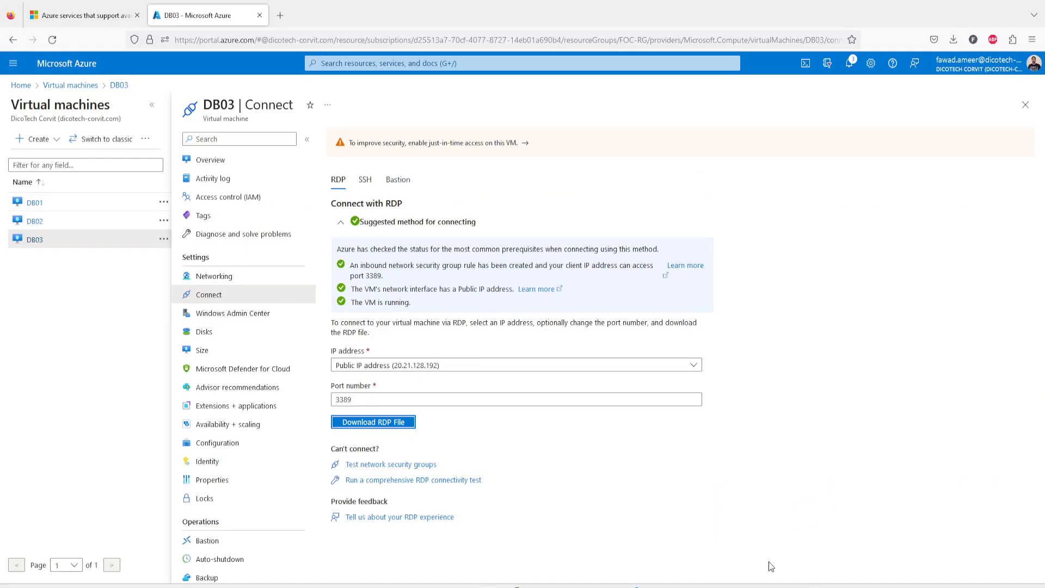
mouse_move(793, 580)
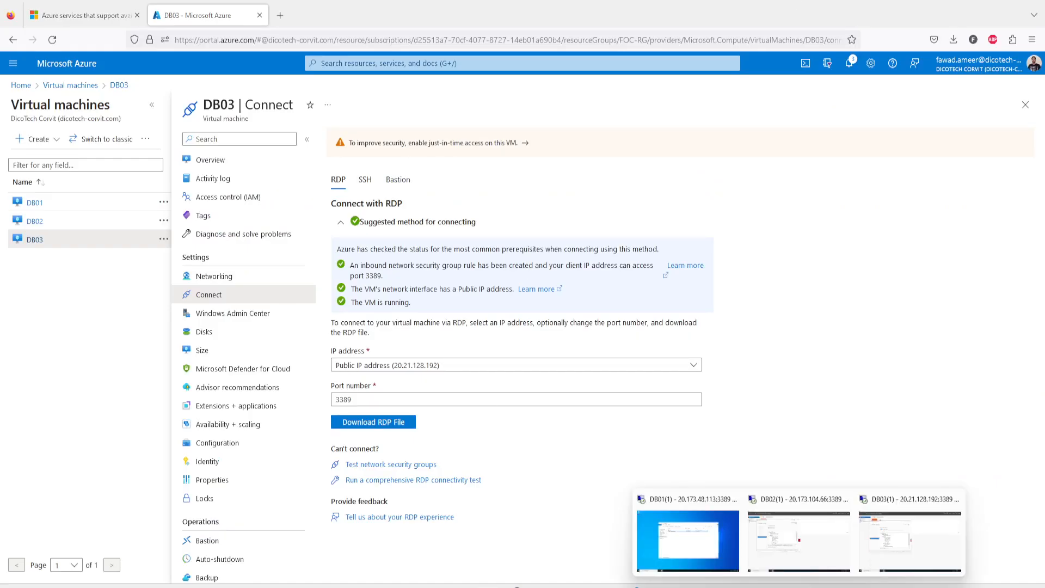
click(789, 532)
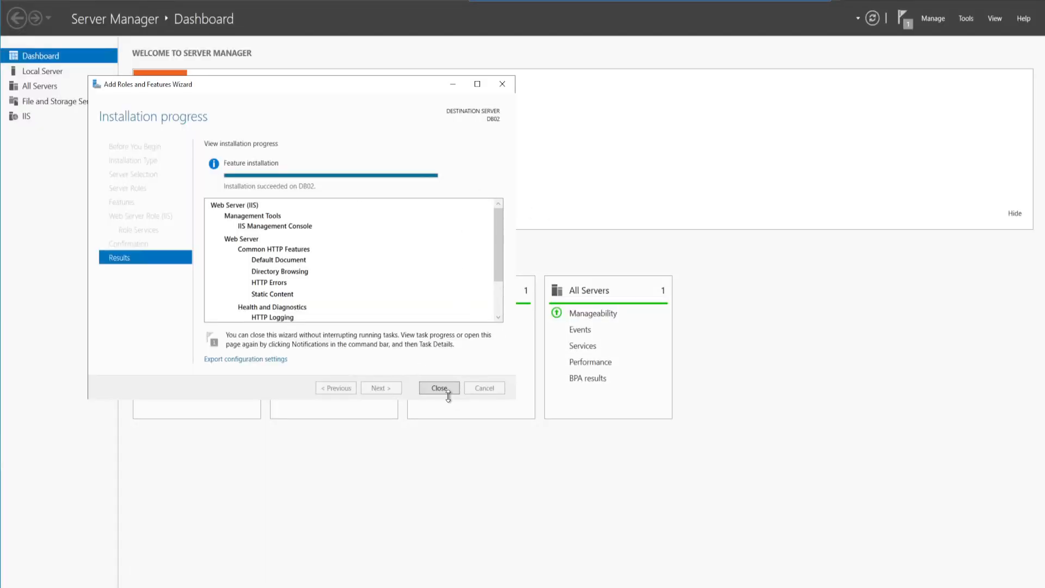
click(442, 390)
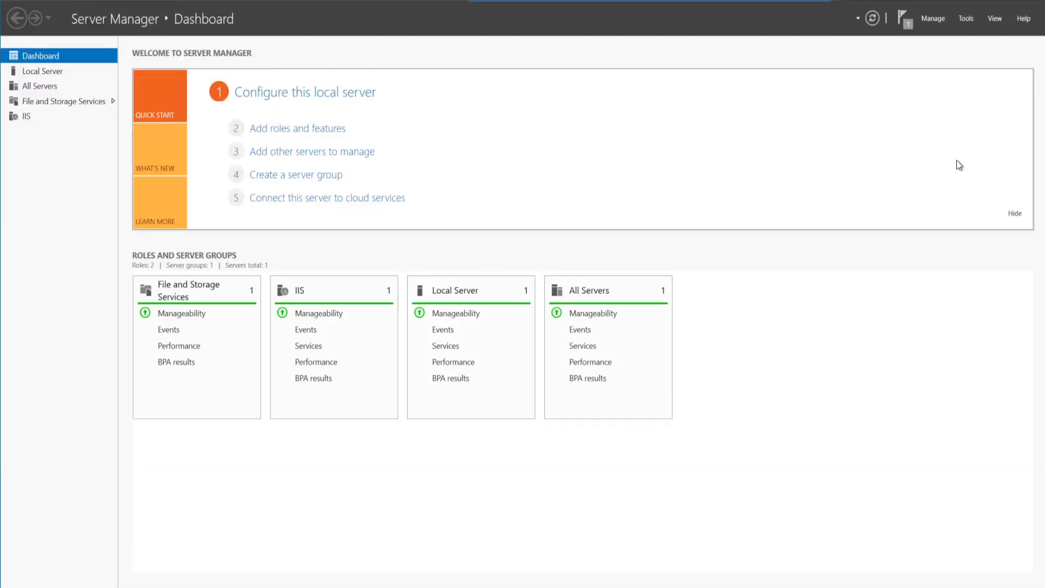
click(1033, 1)
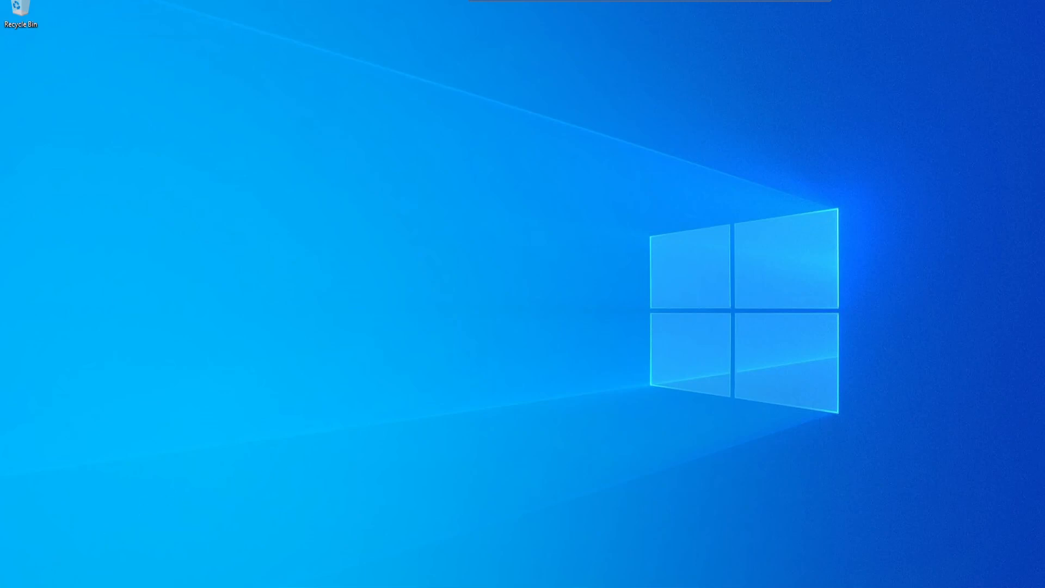
Open File Explorer on DB02 and browse to C:\inetpub\wwwroot.
click(10, 587)
click(11, 587)
click(11, 587)
click(318, 398)
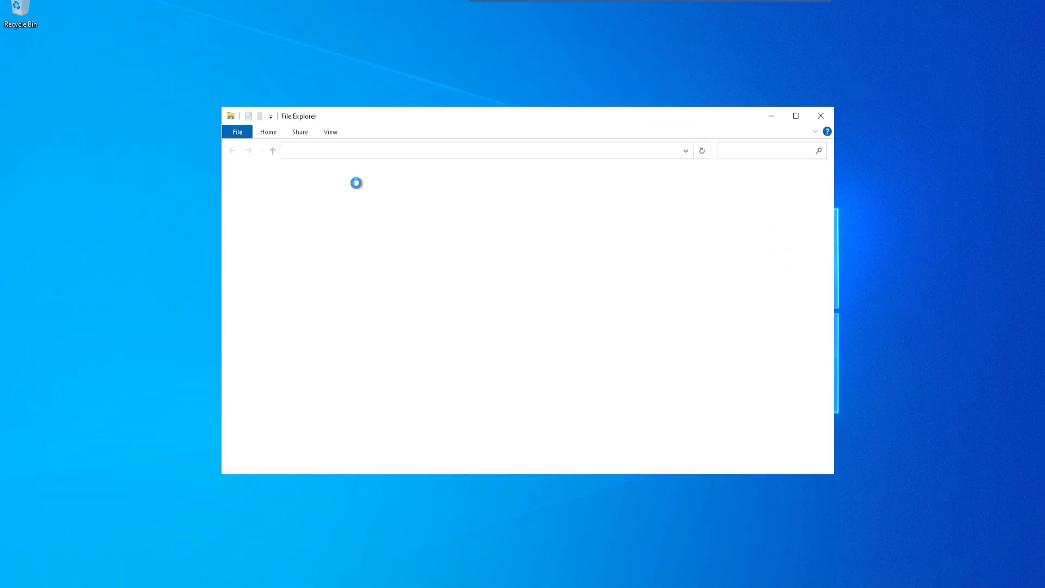
click(251, 256)
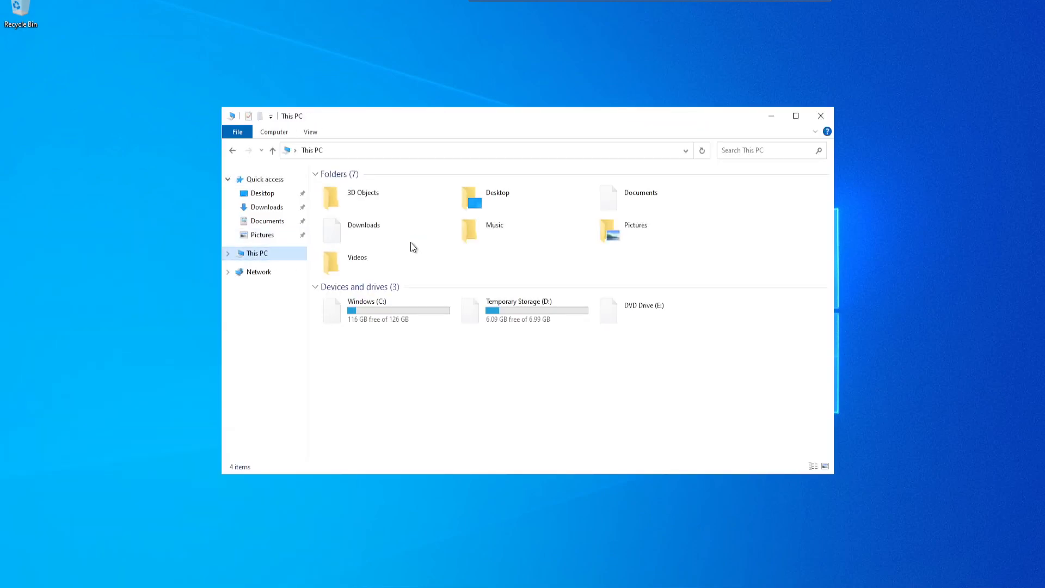
double_click(370, 303)
double_click(352, 190)
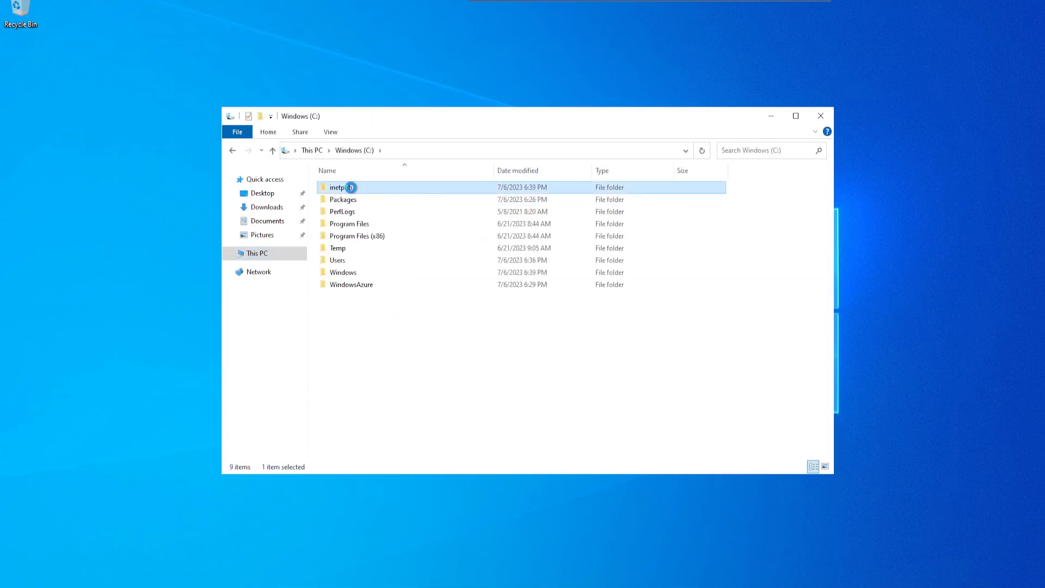
double_click(337, 236)
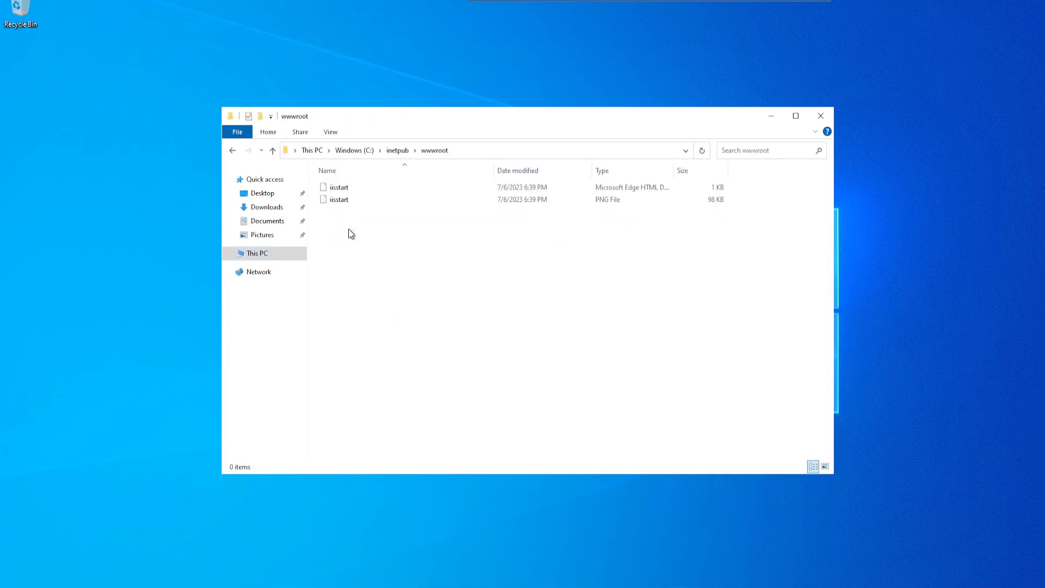
Permanently delete both iisstart files from wwwroot and paste the copied New Text Document there.
drag(370, 238, 342, 182)
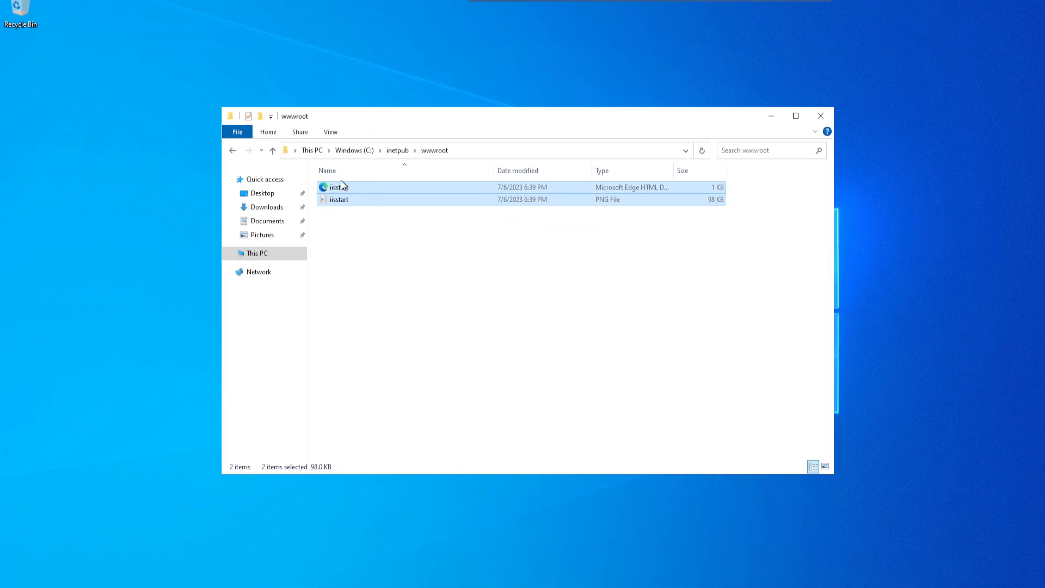
key(shift+Delete)
key(Return)
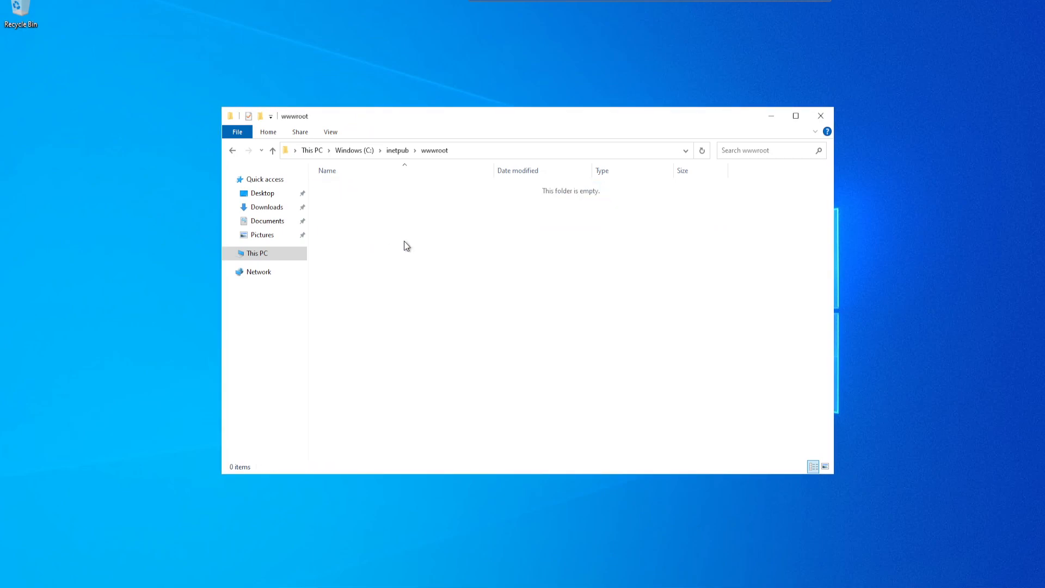
key(ctrl+v)
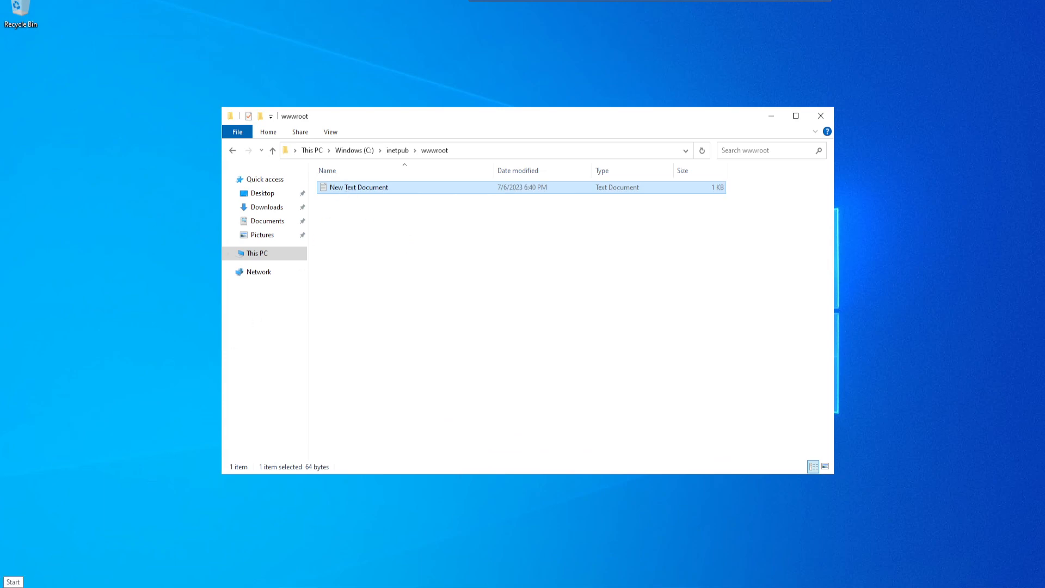
Open a command prompt and run whoami to check which server this session is on.
right_click(11, 584)
click(61, 542)
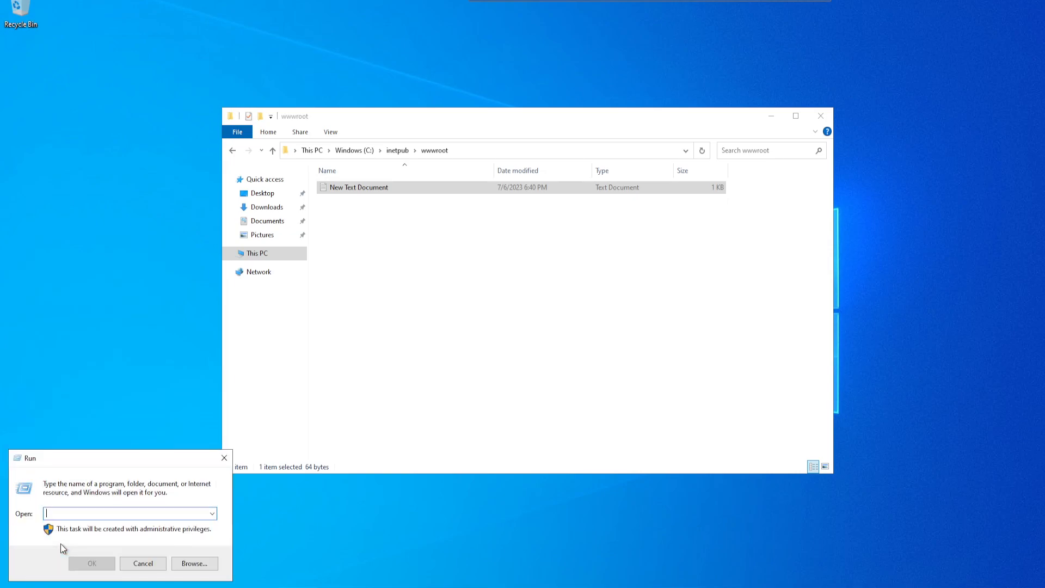
text(cmd)
key(Return)
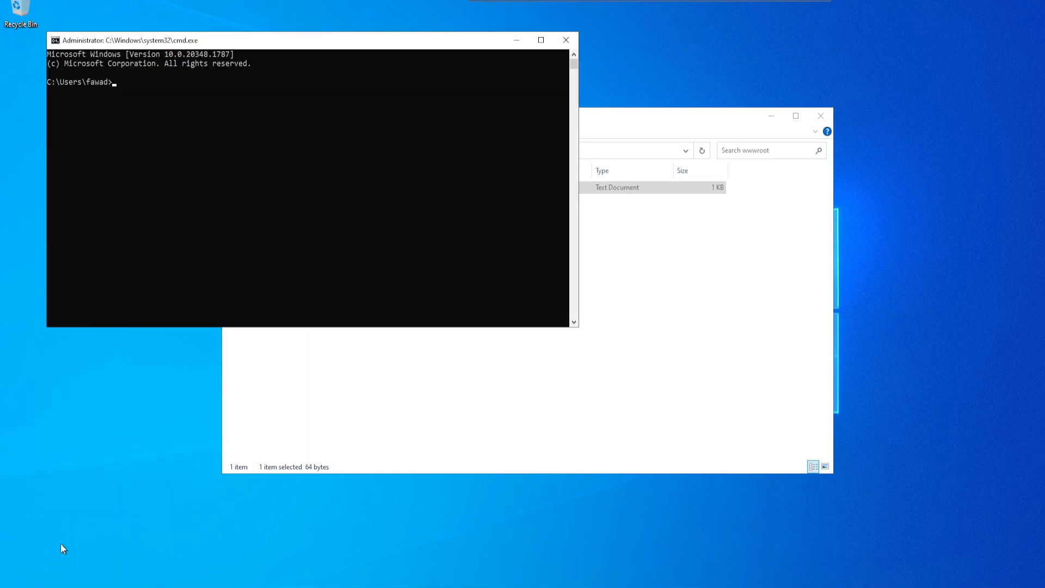
text(whoami)
key(Return)
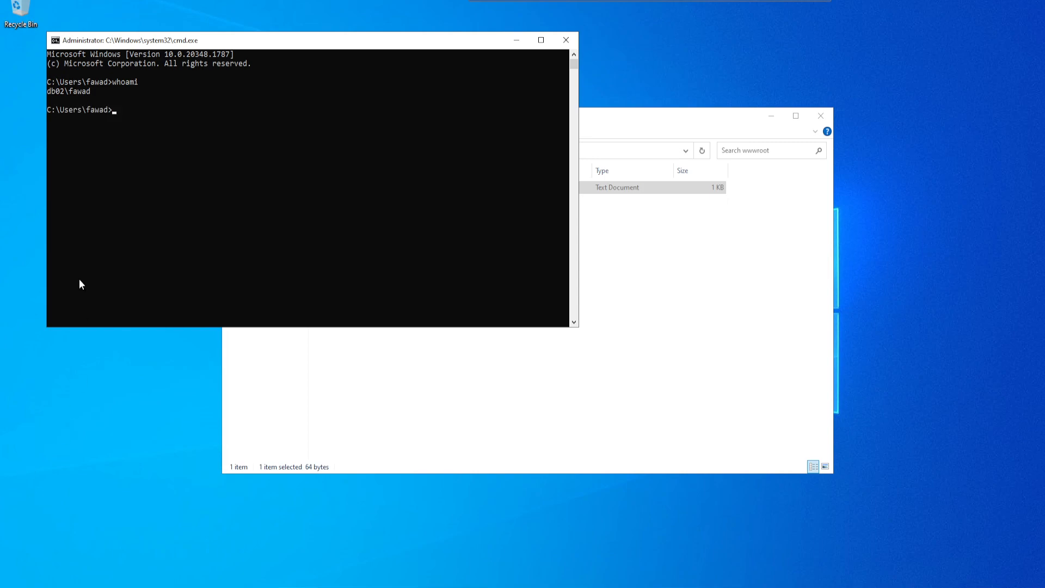
click(64, 87)
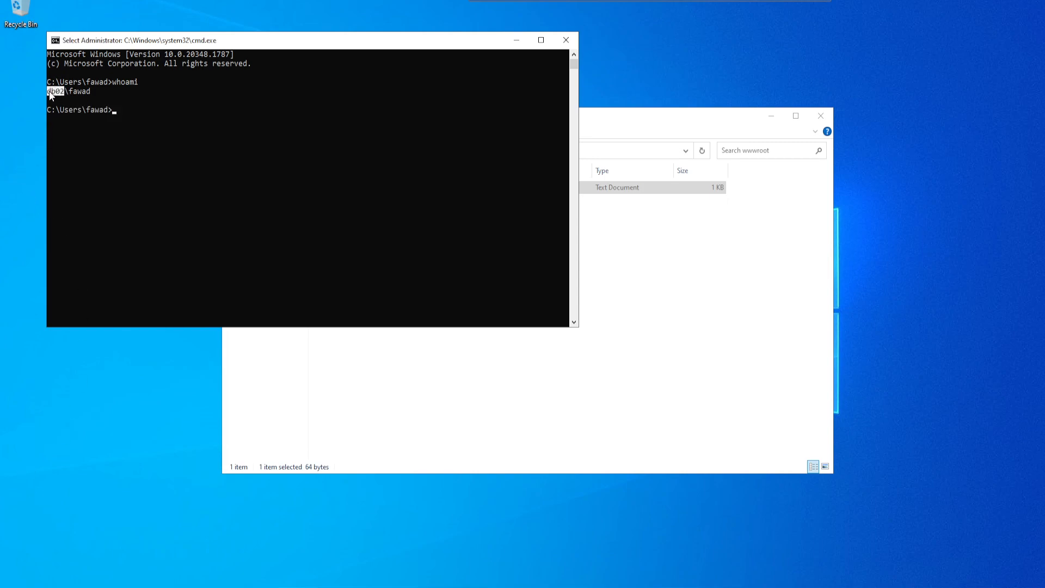
Open New Text Document, edit its second line to "This is DB02 installed in Zone 2." and save it.
click(680, 269)
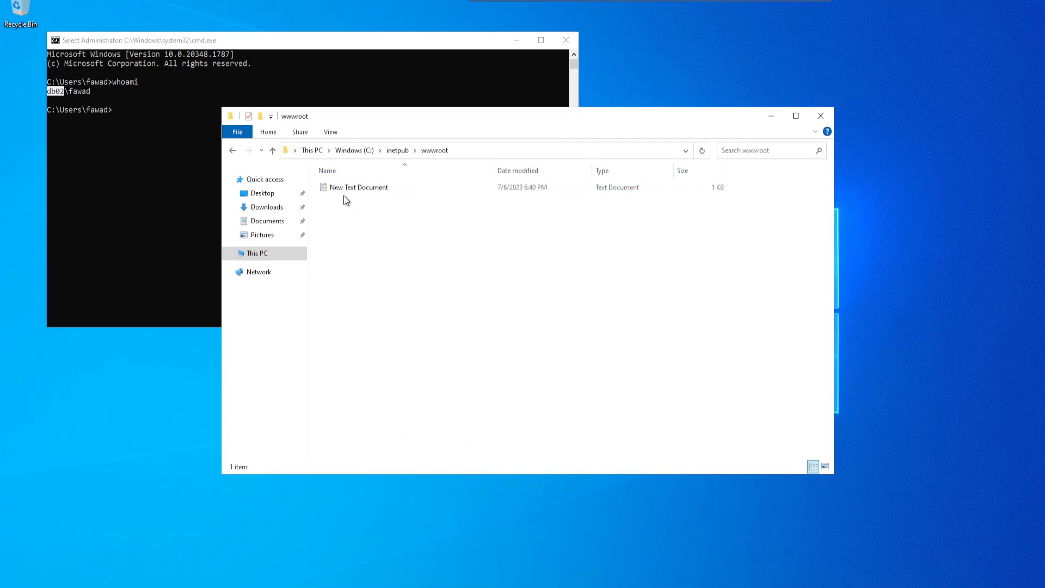
double_click(365, 192)
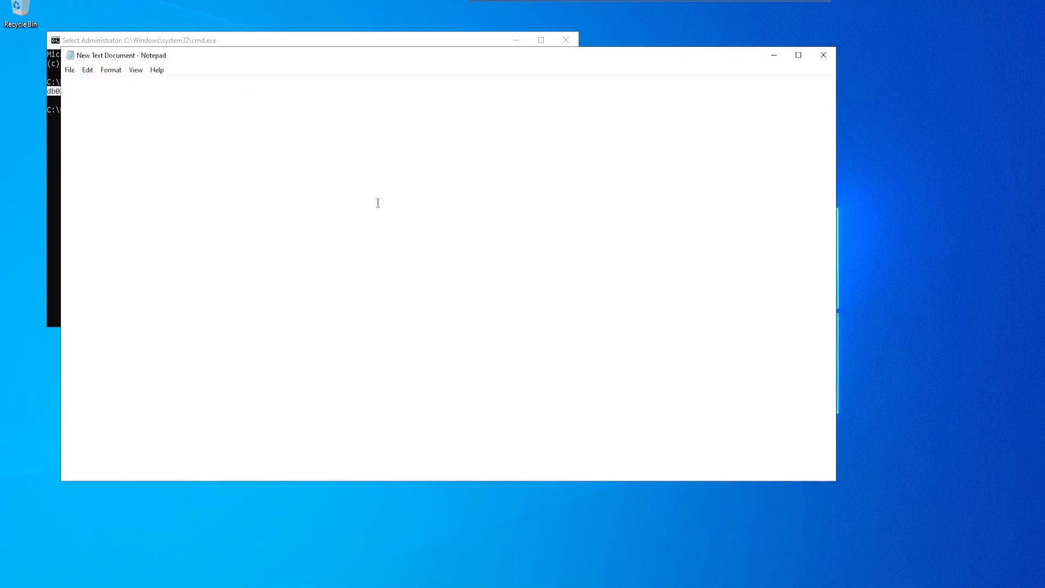
click(120, 101)
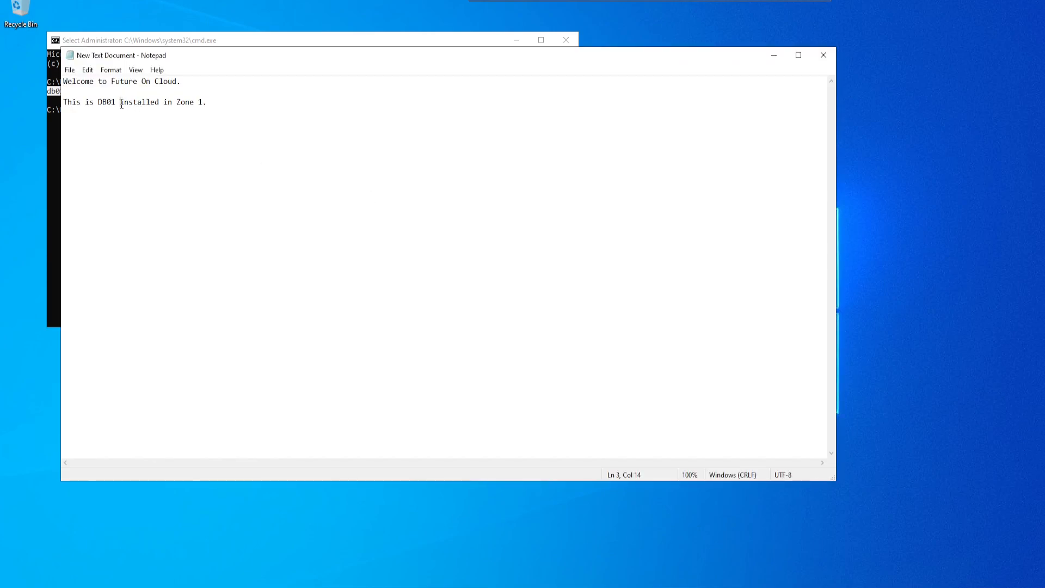
key(Left)
key(BackSpace)
text(2)
key(BackSpace)
text(2)
key(ctrl+s)
Save the page as index.html in wwwroot with the type All Files, then close Notepad and the command prompt.
key(alt+f)
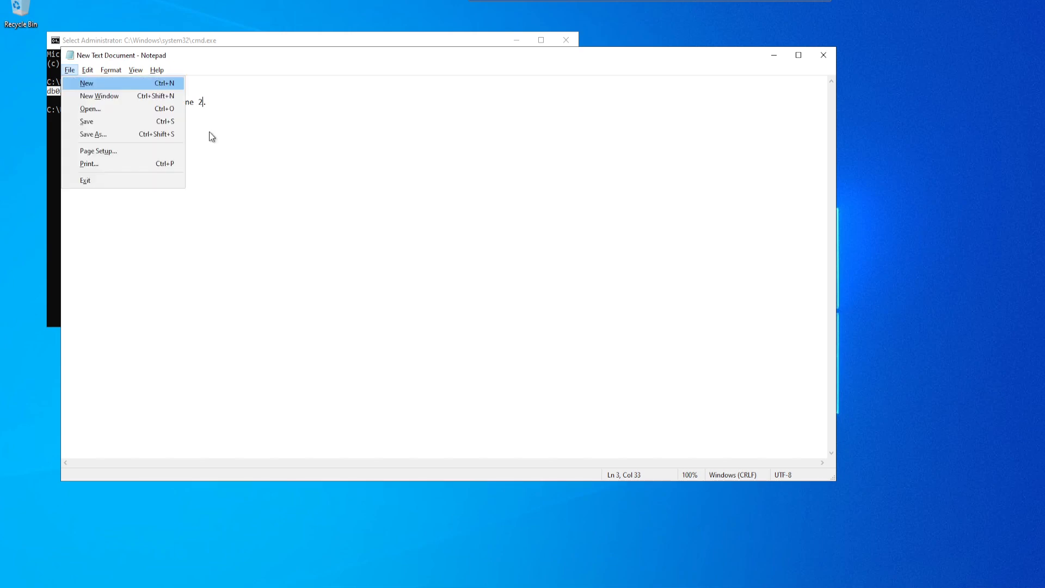
key(a)
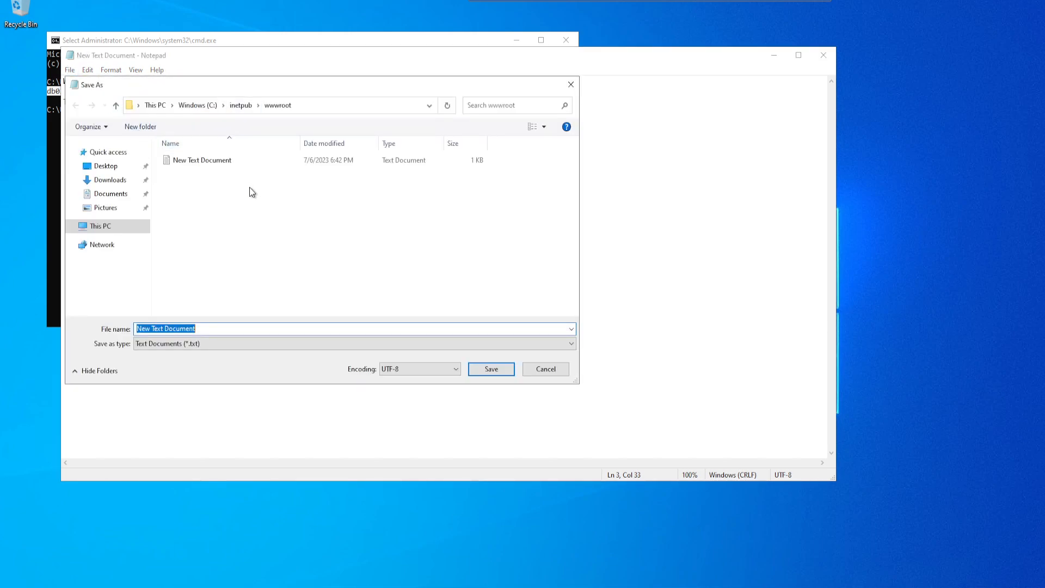
text(index.html)
key(Tab)
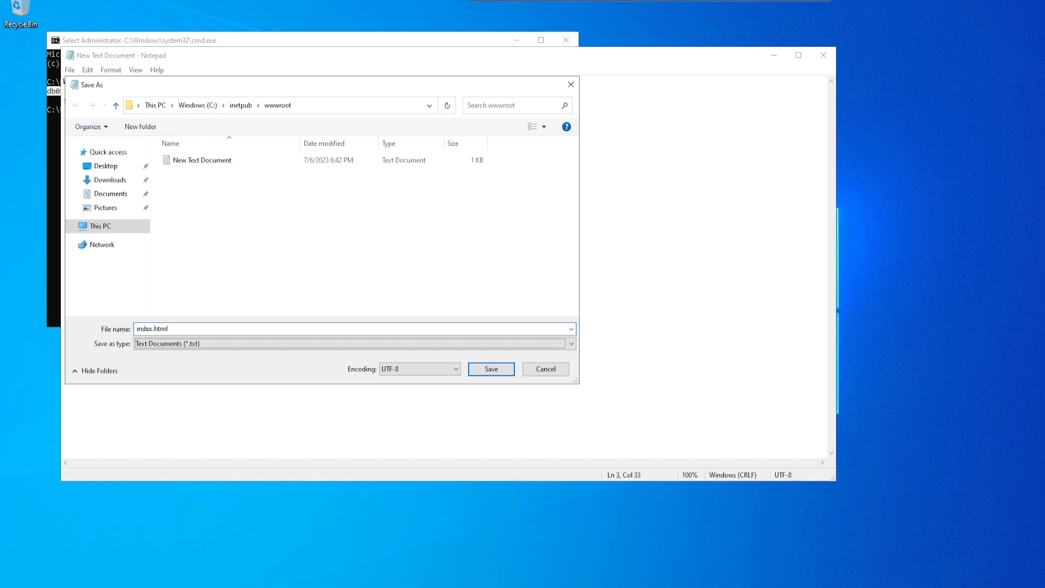
key(Down)
click(492, 369)
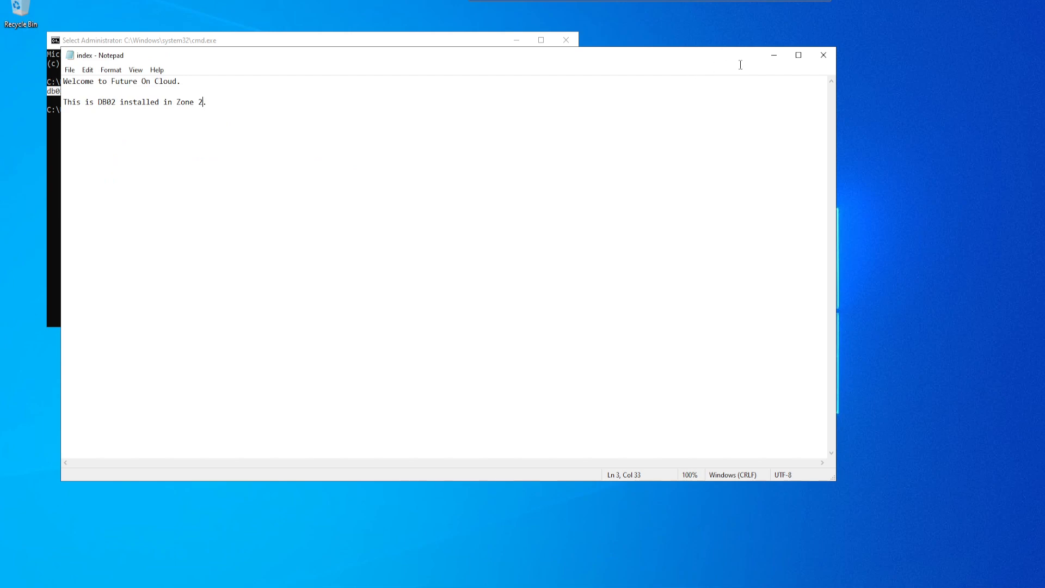
click(824, 55)
click(567, 39)
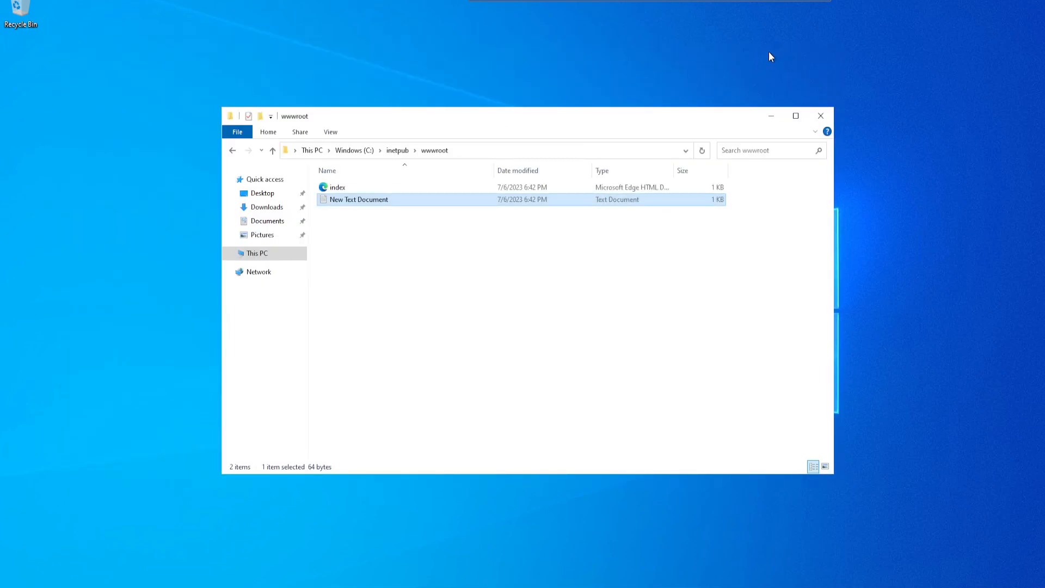
Switch to the DB03 remote session and close its completed Add Roles and Features wizard.
click(797, 0)
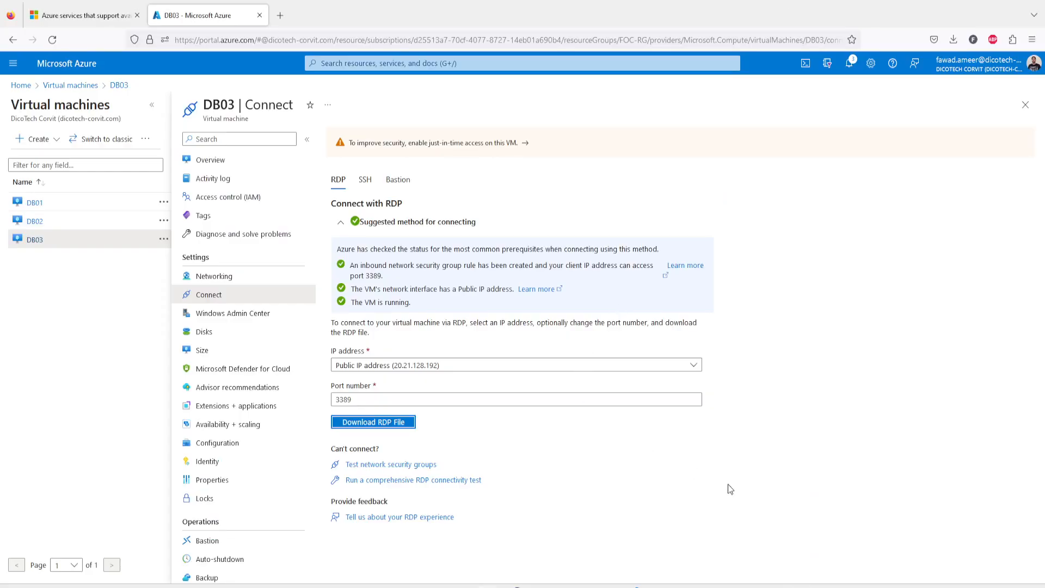
click(898, 515)
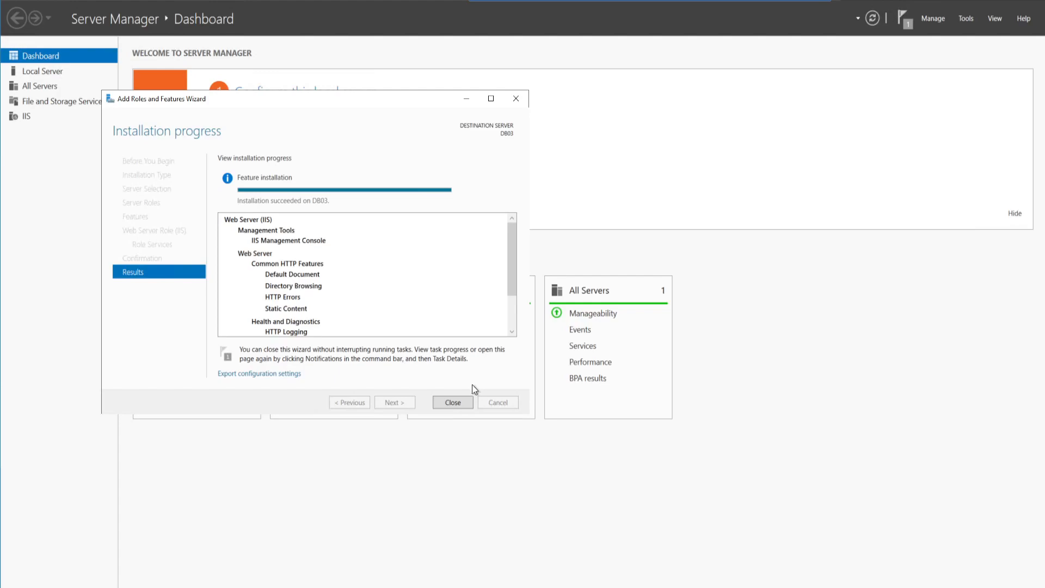
click(449, 402)
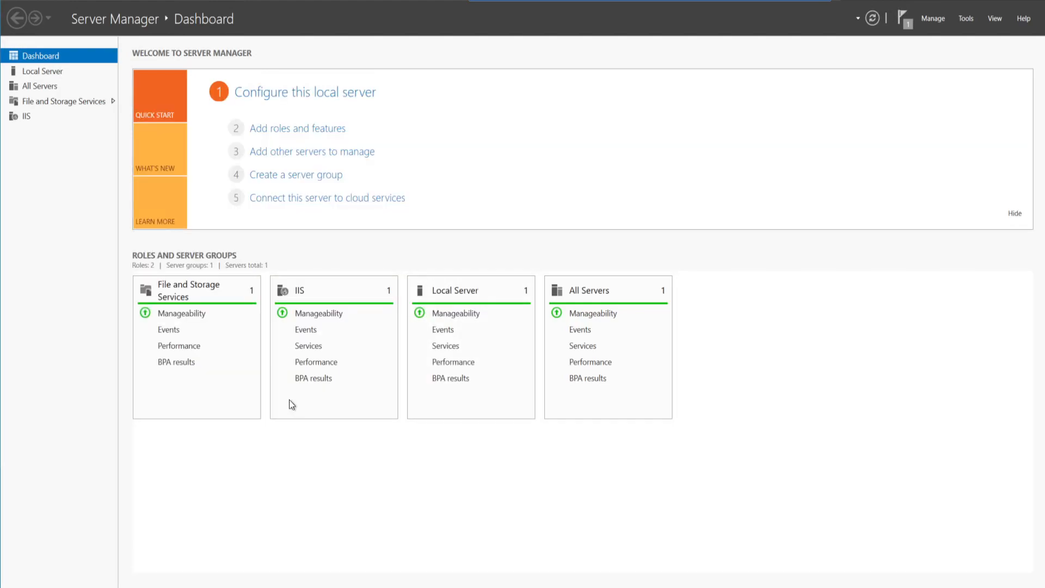
Close Server Manager on DB03 and browse to C:\inetpub\wwwroot in File Explorer.
key(super)
click(314, 396)
click(1035, 1)
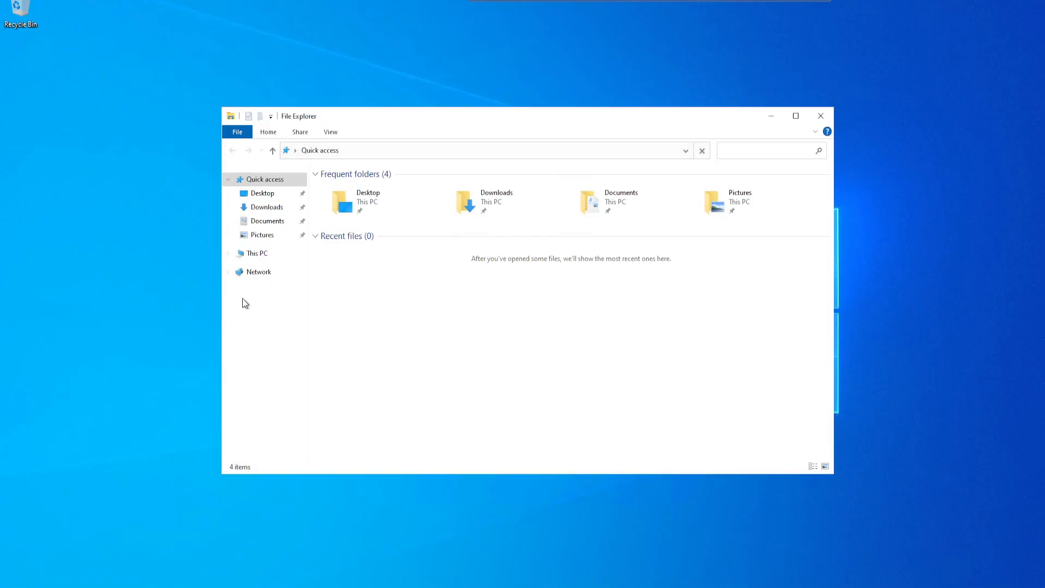
click(261, 254)
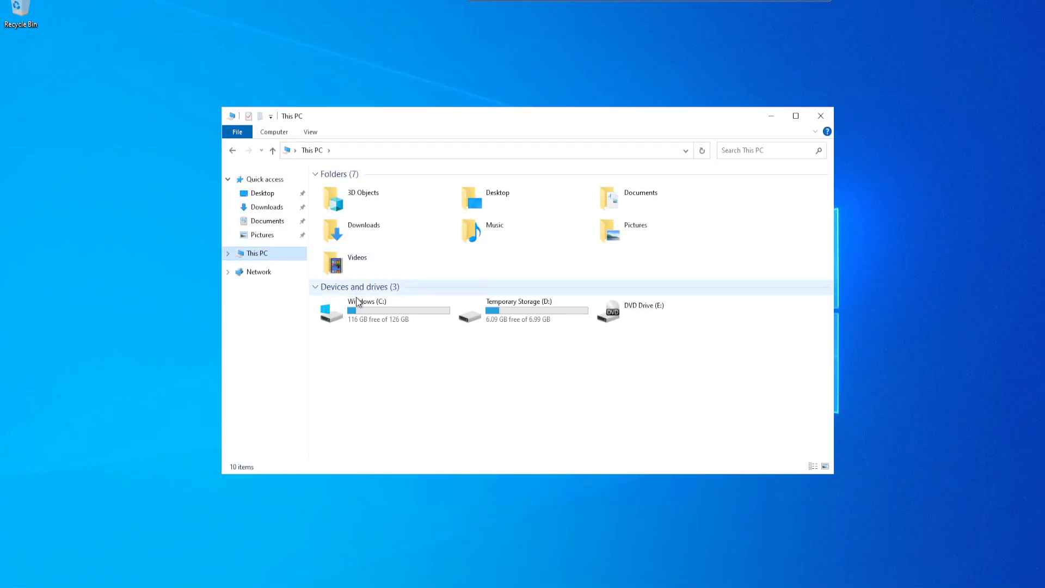
double_click(357, 303)
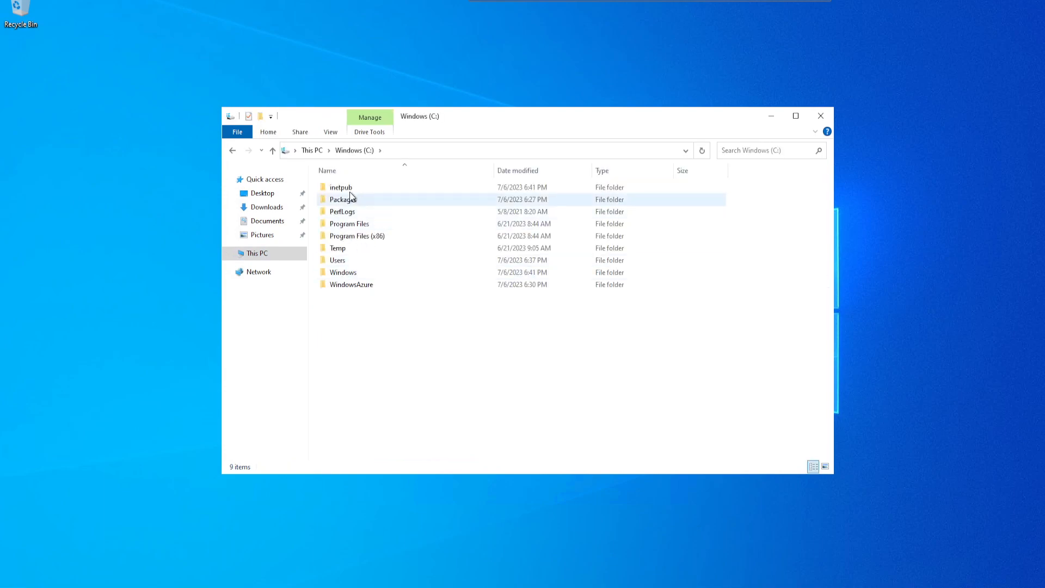
double_click(346, 188)
double_click(351, 236)
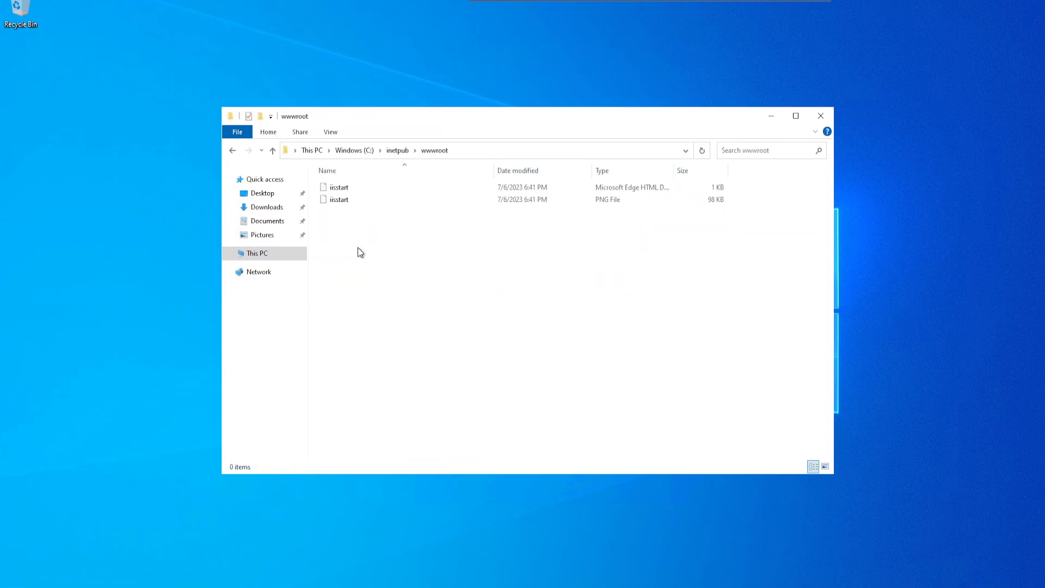
Paste the copied New Text Document into DB03's wwwroot folder and permanently delete the two iisstart files.
key(ctrl+v)
click(342, 200)
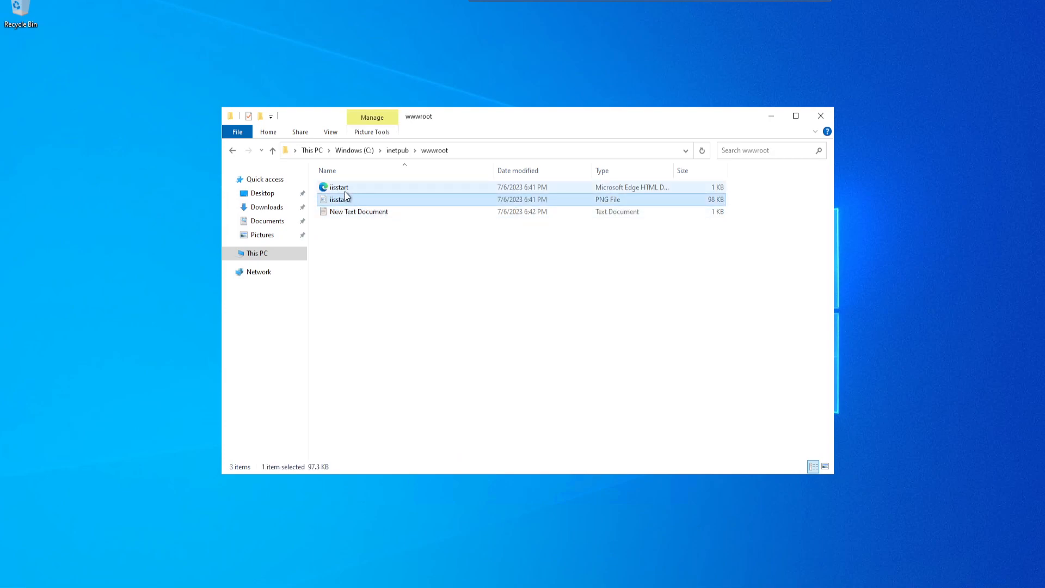
ctrl+click(343, 189)
key(shift+Delete)
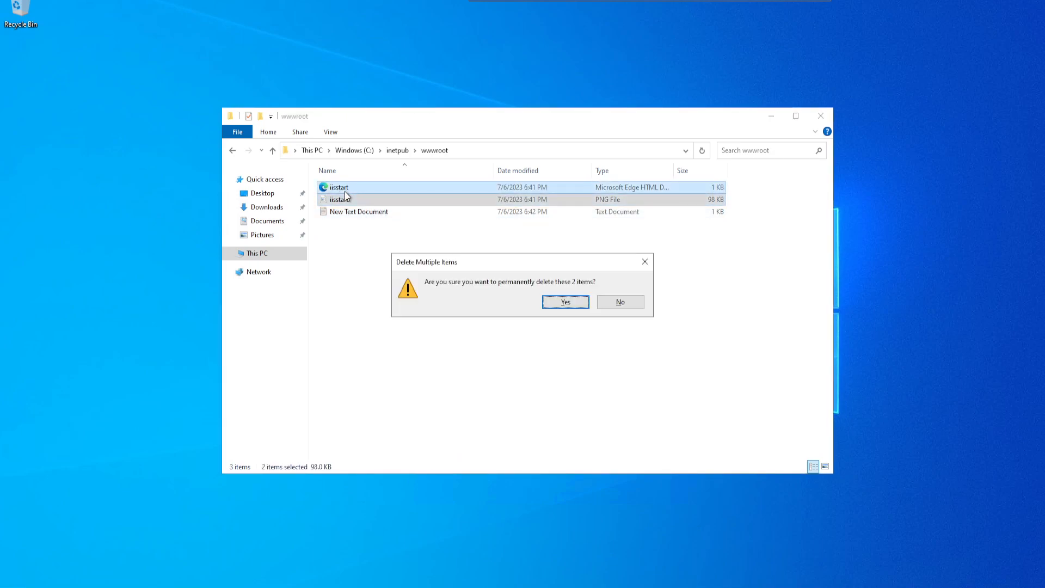
key(Return)
Open the pasted text document, edit its second line to "This is DB03 installed in Zone 3." and save it.
double_click(345, 191)
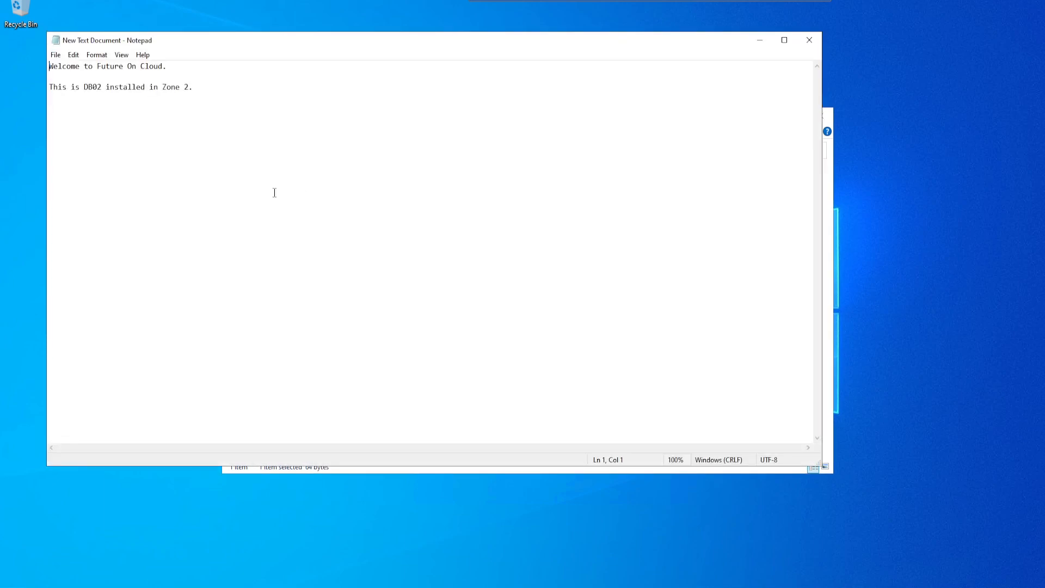
click(101, 86)
key(BackSpace)
text(3)
text(3)
key(ctrl+s)
Save the DB03 page as index.html in wwwroot with the file type All Files, then close Notepad.
key(alt+f)
key(a)
text(ind)
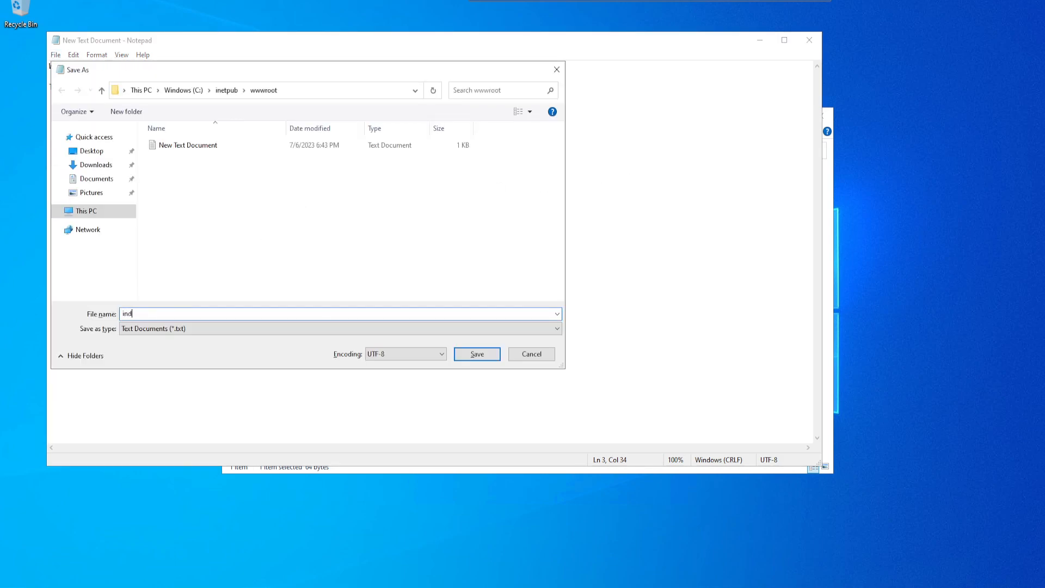
text(ex.html)
key(Tab)
key(Down)
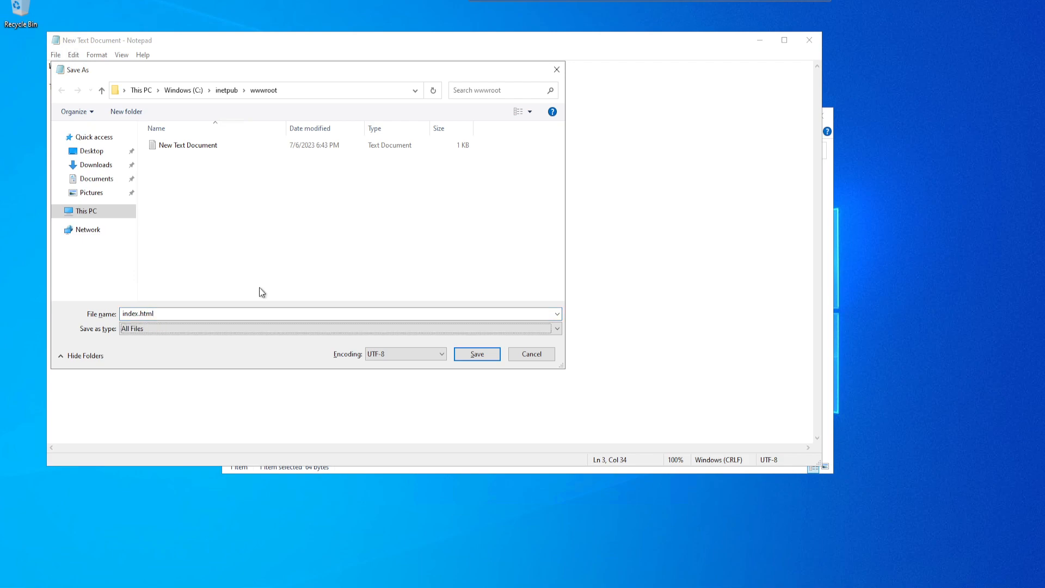
click(488, 354)
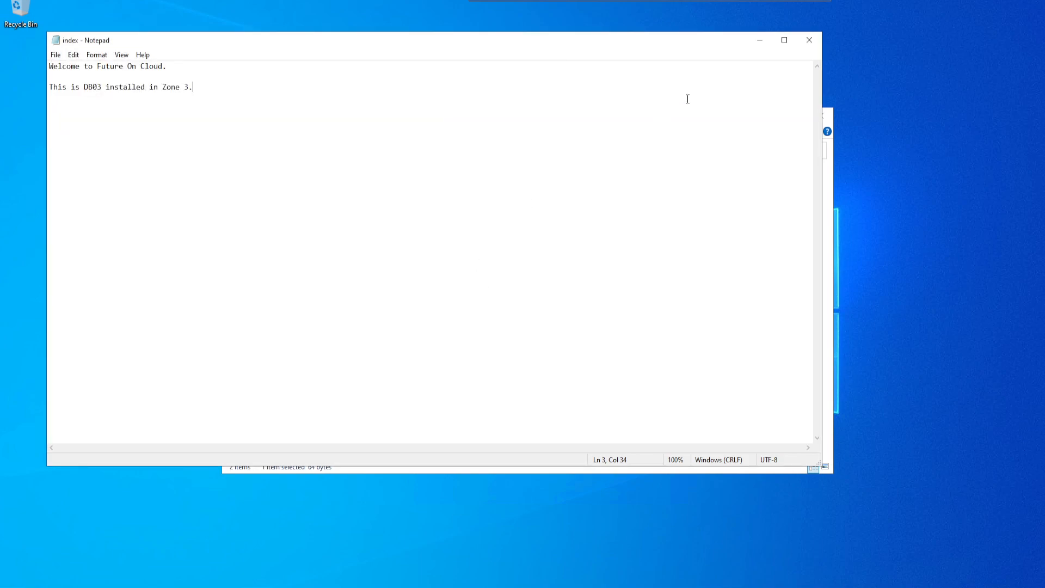
click(802, 47)
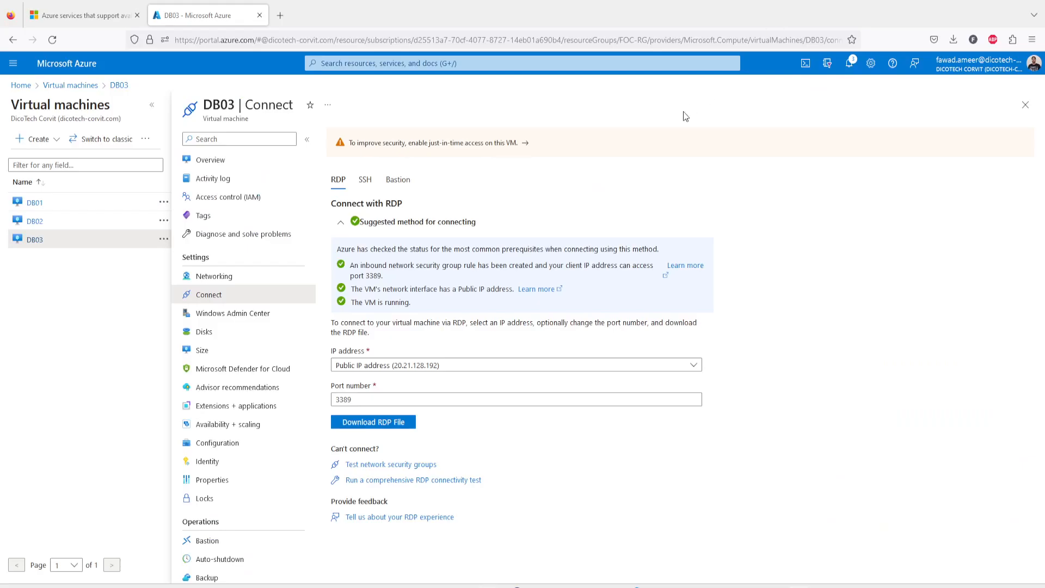
Close the DB03 connection page in the Azure portal and return to the portal's home page.
click(1026, 104)
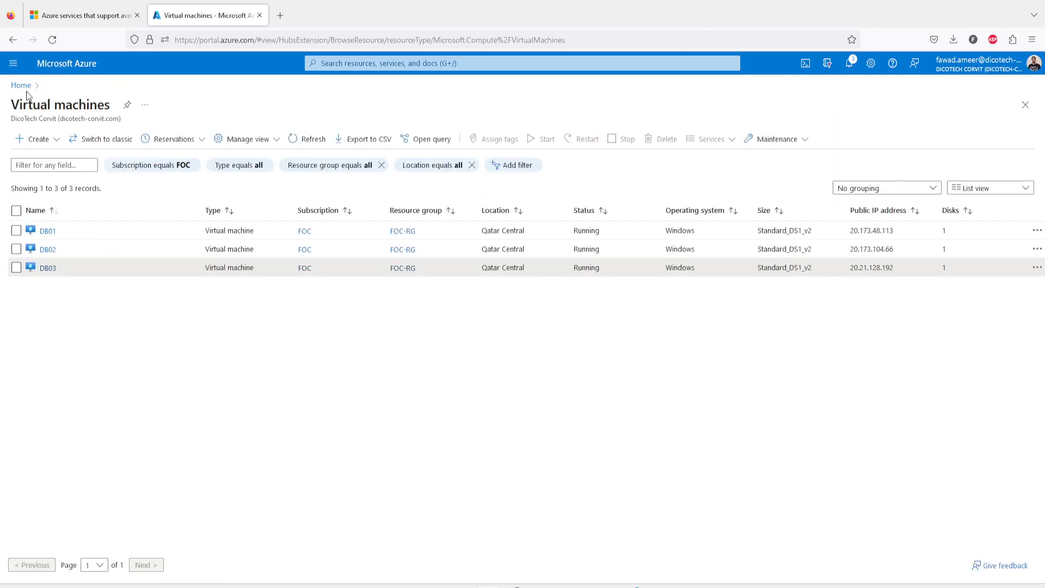
click(22, 87)
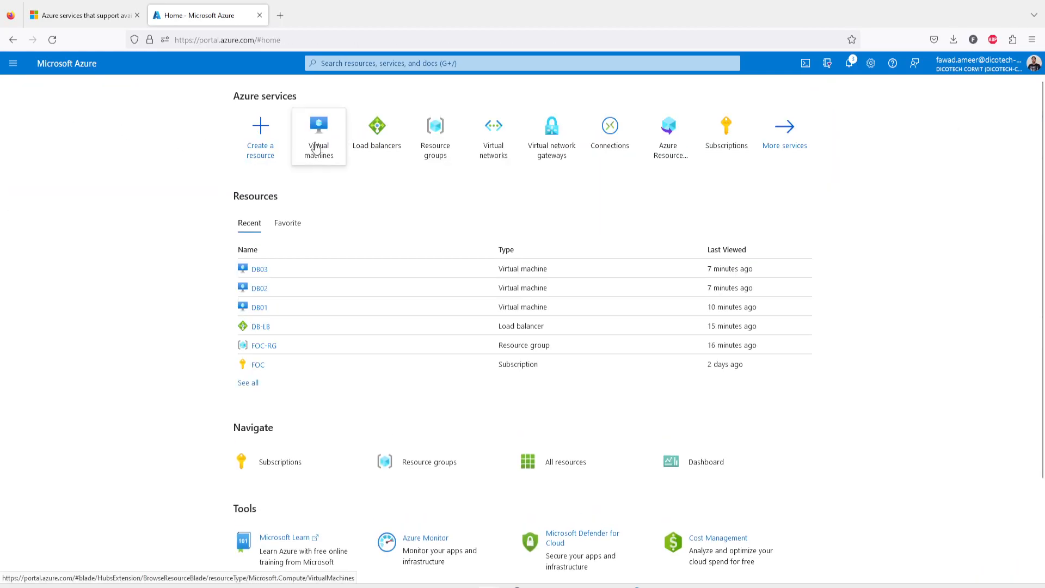
click(316, 142)
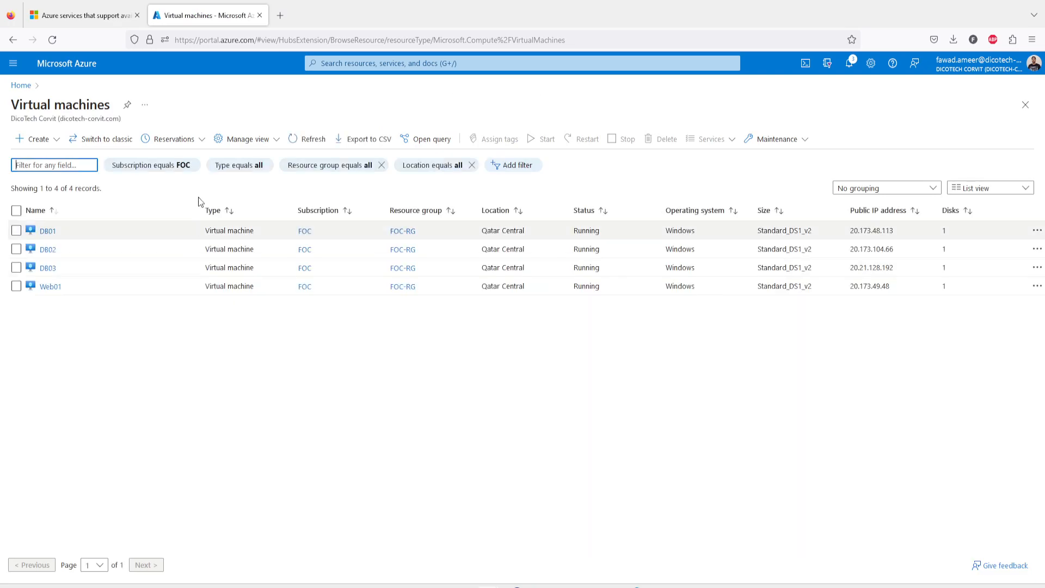
click(49, 286)
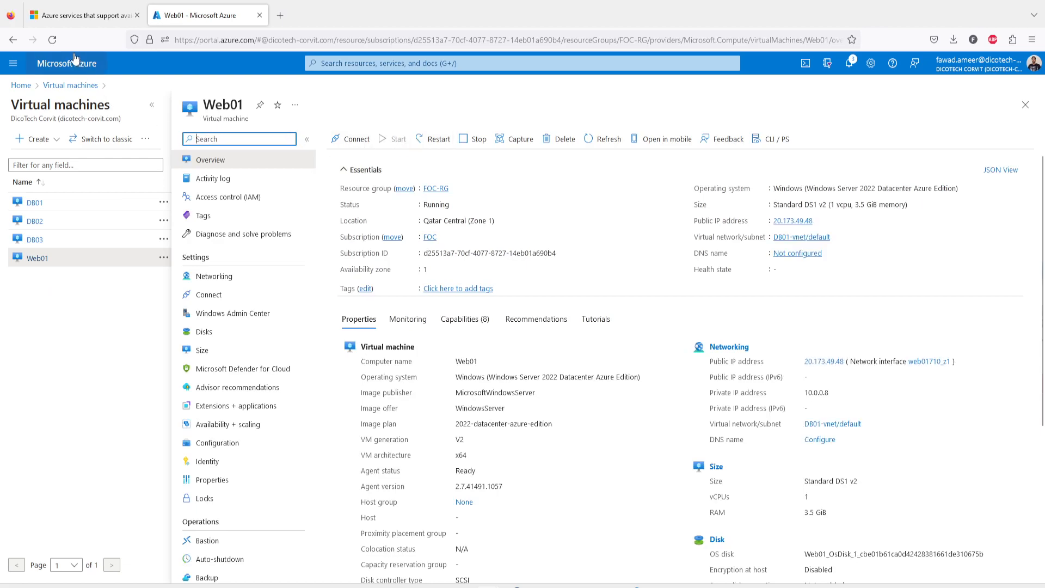
click(22, 88)
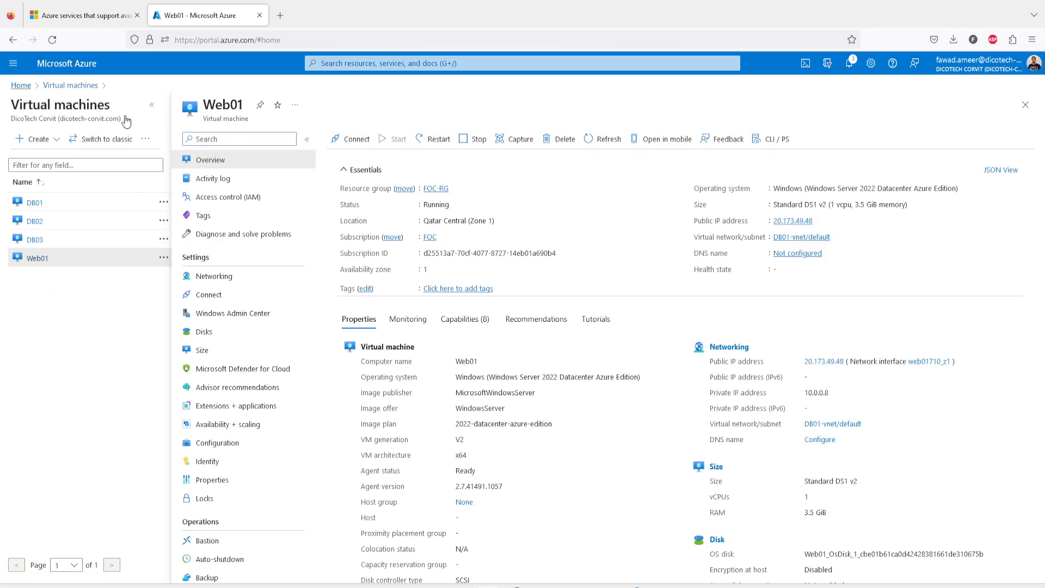
Open the DB-LB load balancer, expand its full essentials and copy its private IP address.
click(381, 147)
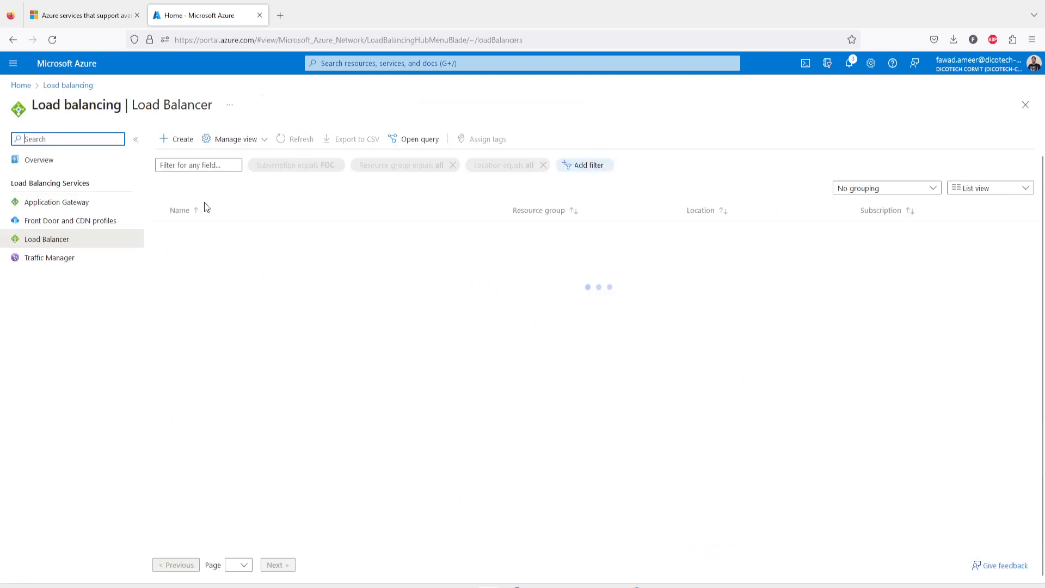
click(192, 232)
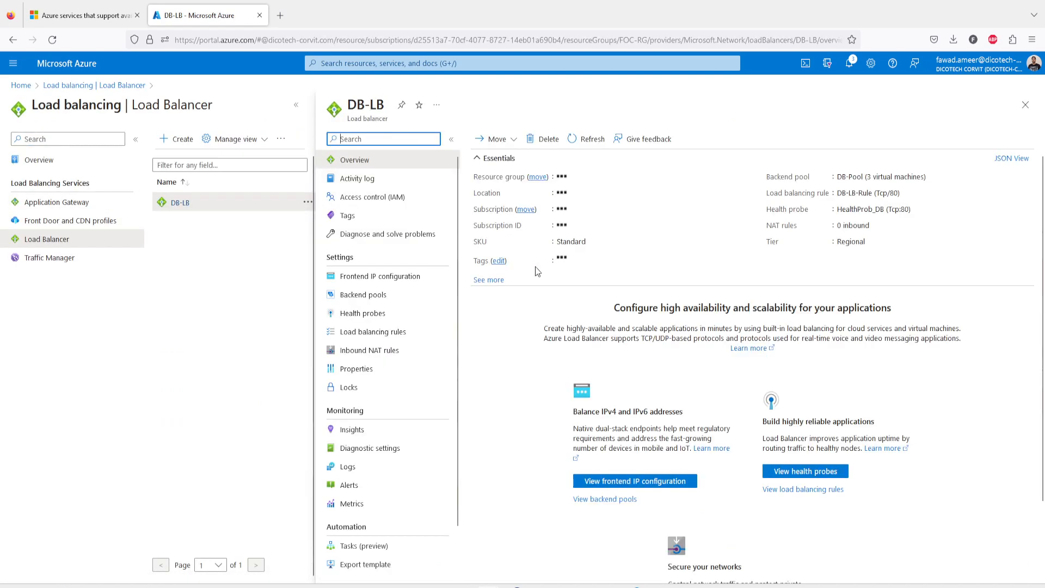
click(488, 280)
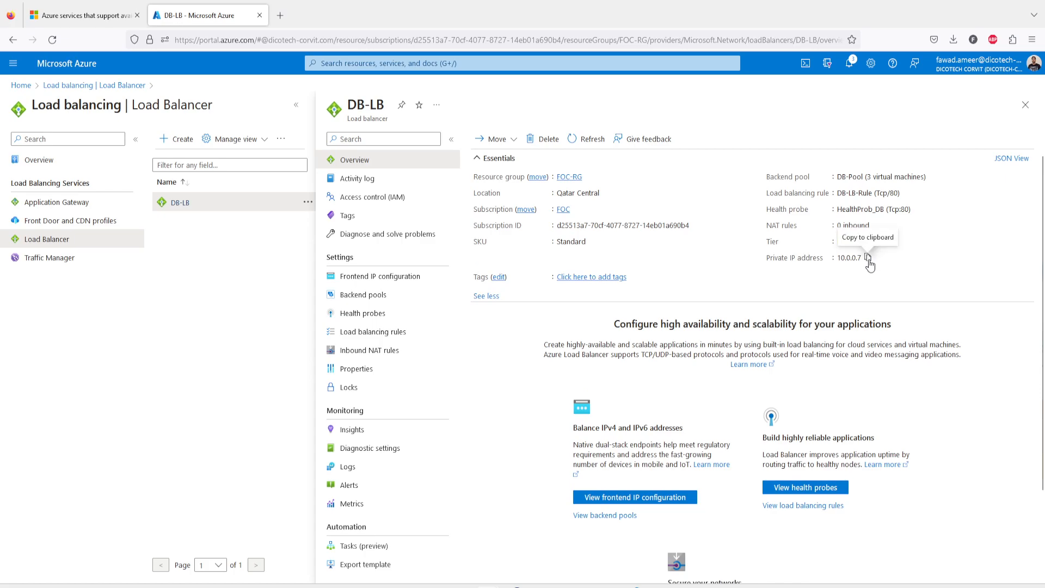
click(868, 257)
mouse_move(730, 586)
click(726, 542)
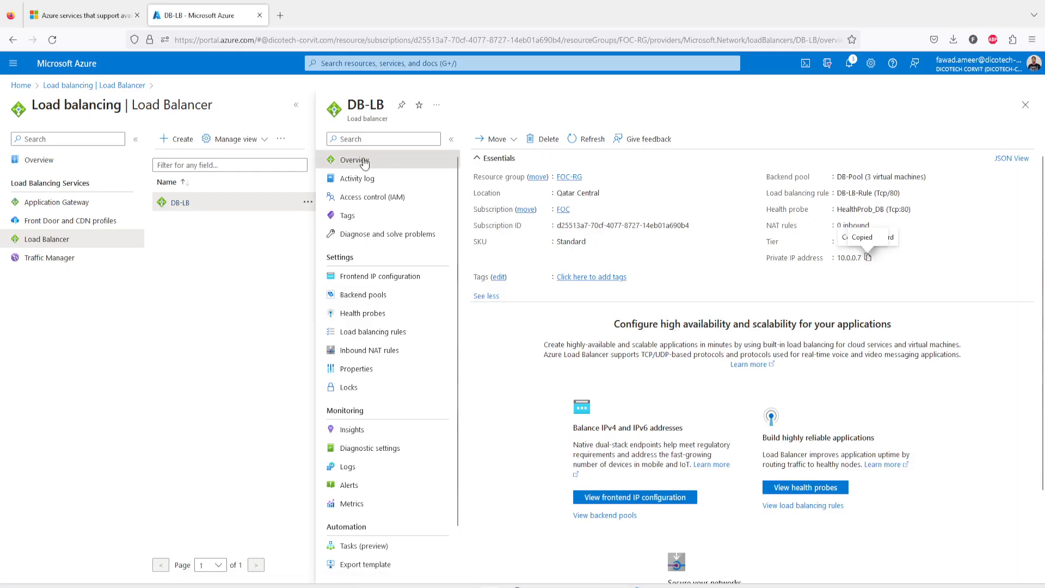
Open the portal home in a new browser tab and filter the virtual machines list to the FOC subscription only.
middle_click(22, 86)
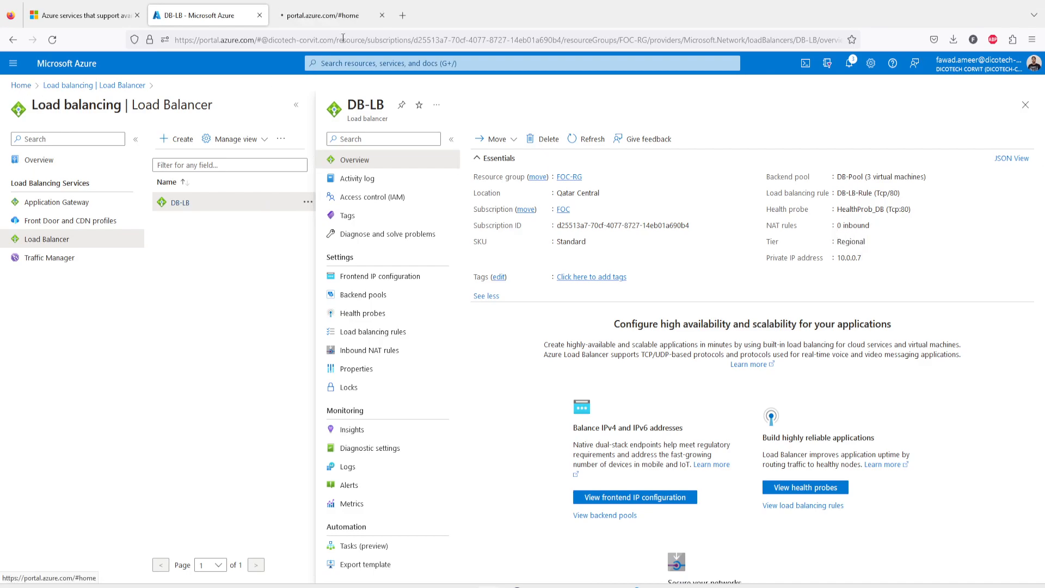
click(323, 17)
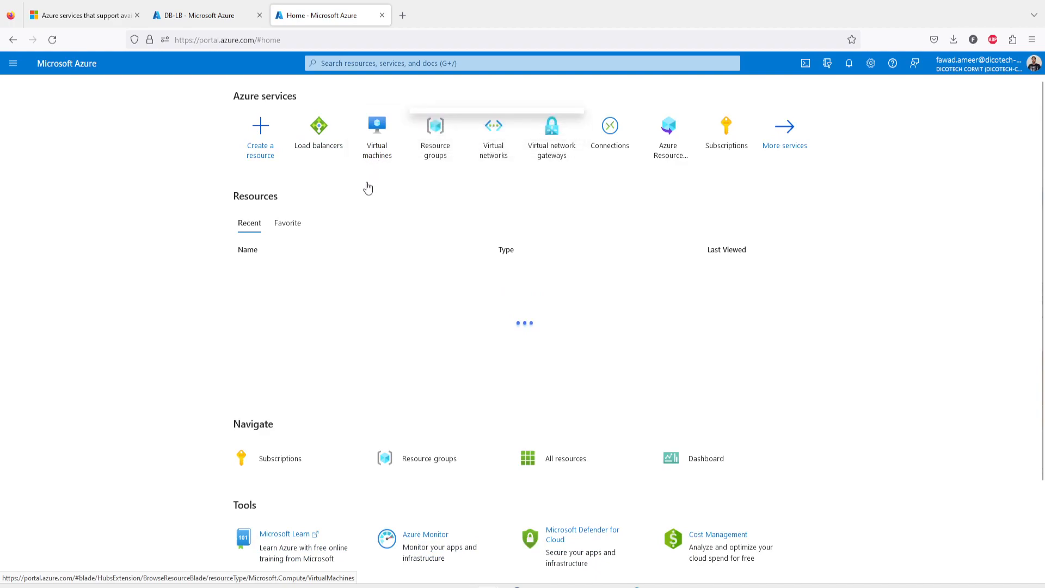
click(382, 155)
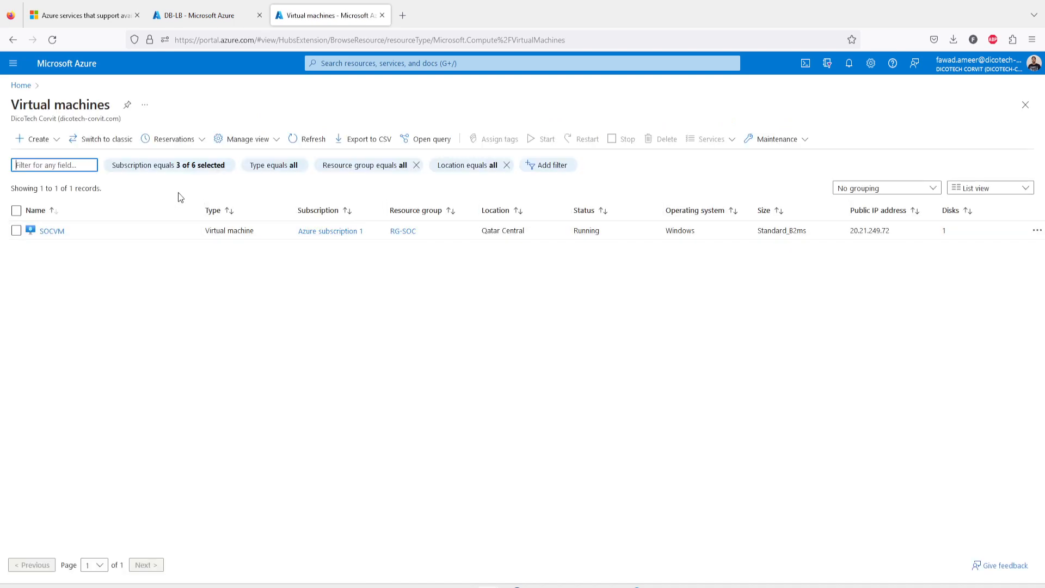
click(195, 171)
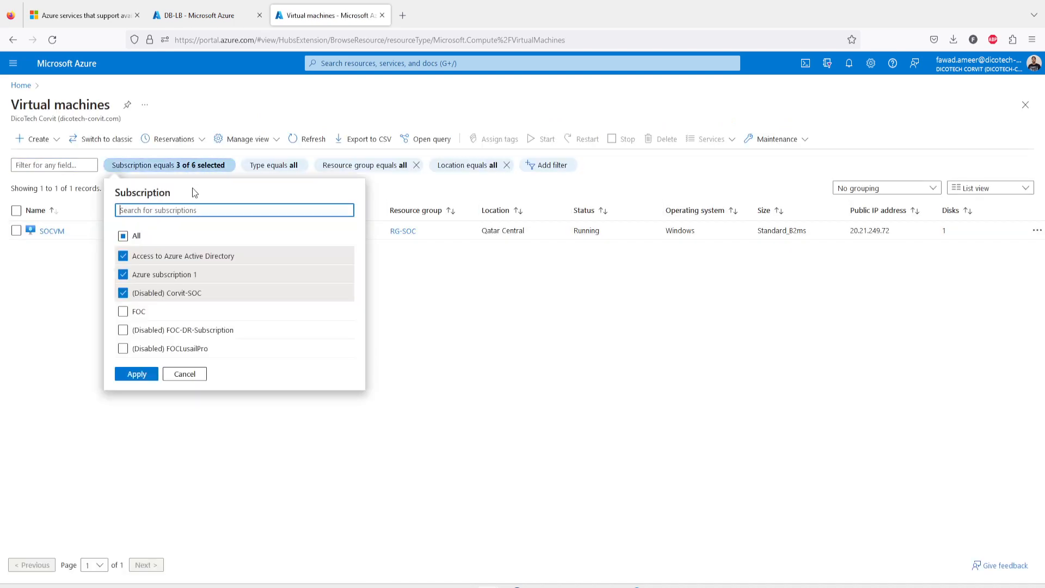
click(122, 236)
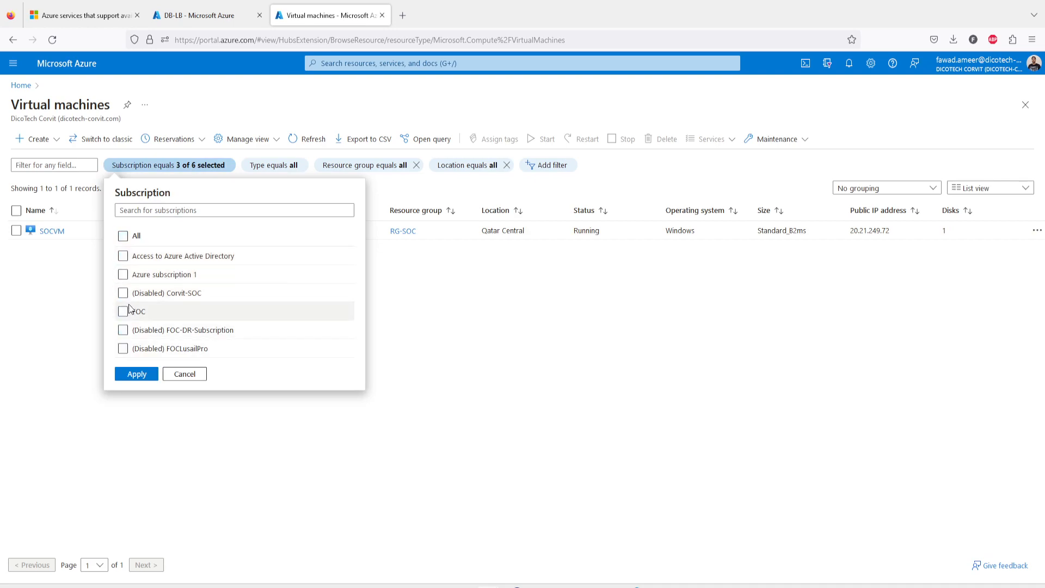
click(123, 312)
click(139, 374)
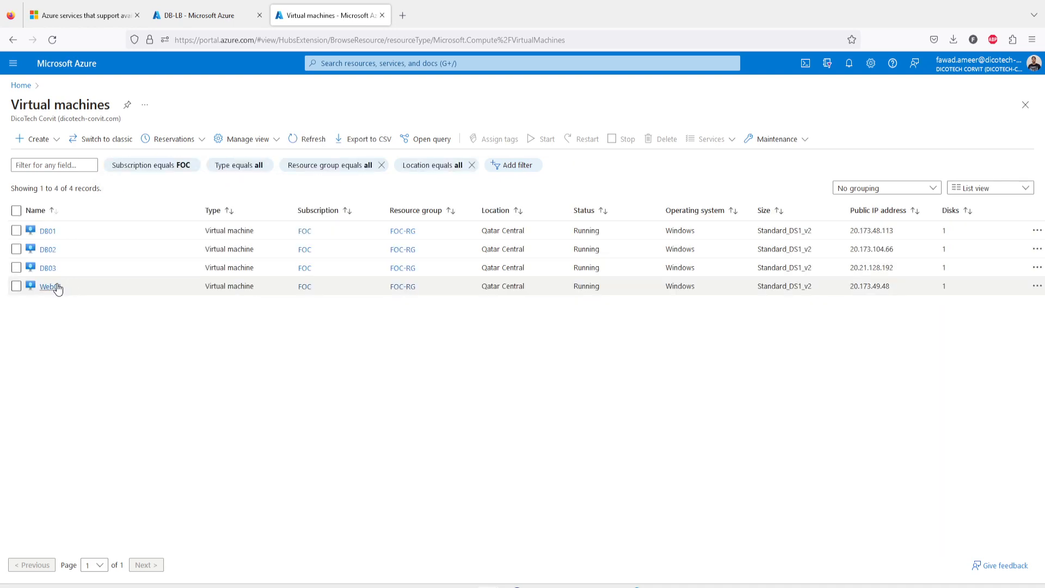
Download Web01's RDP file for its public IP address, open it and connect despite the certificate warning.
click(50, 286)
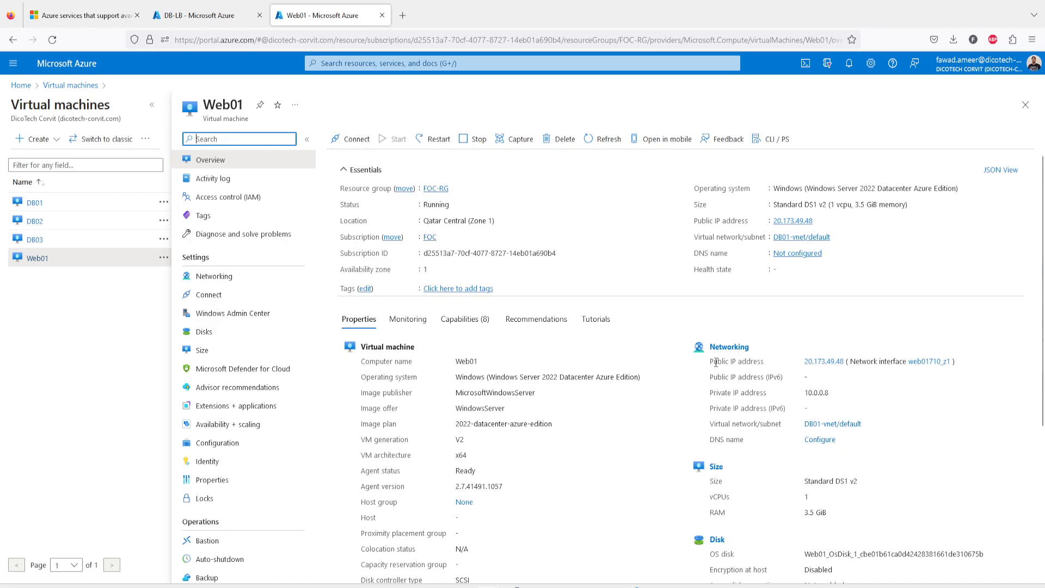
click(355, 143)
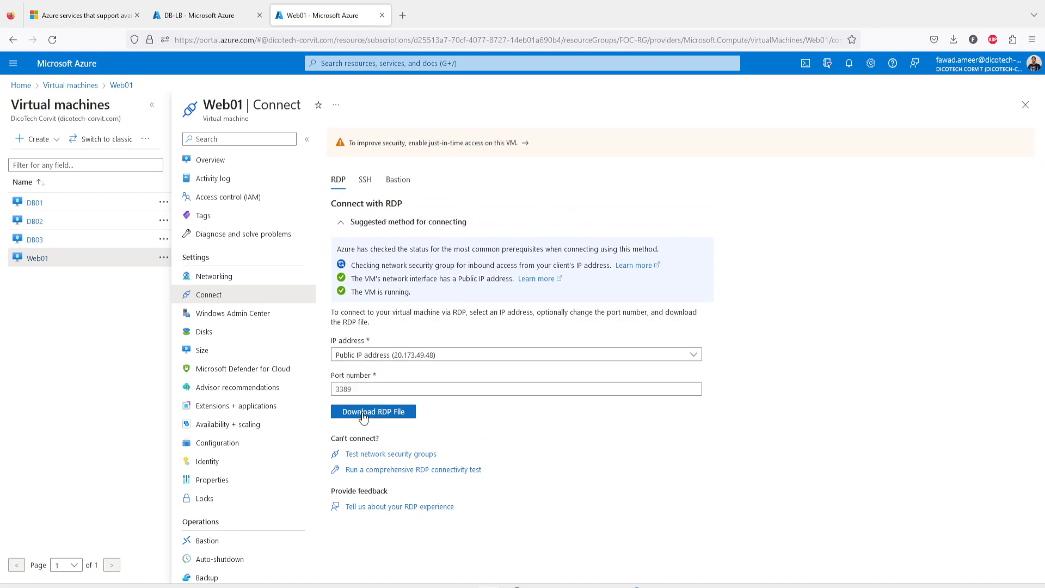
click(368, 412)
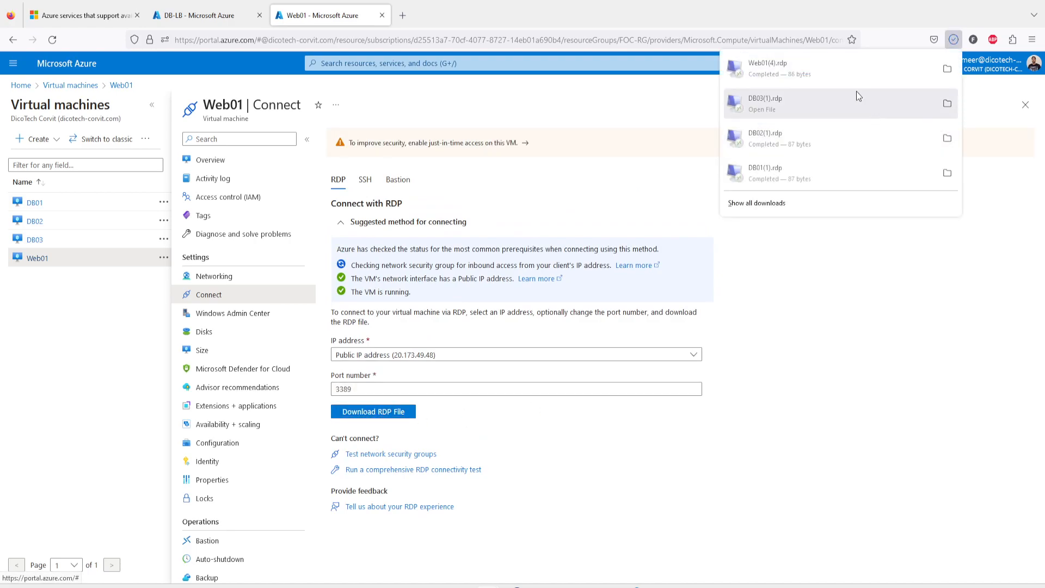
click(762, 75)
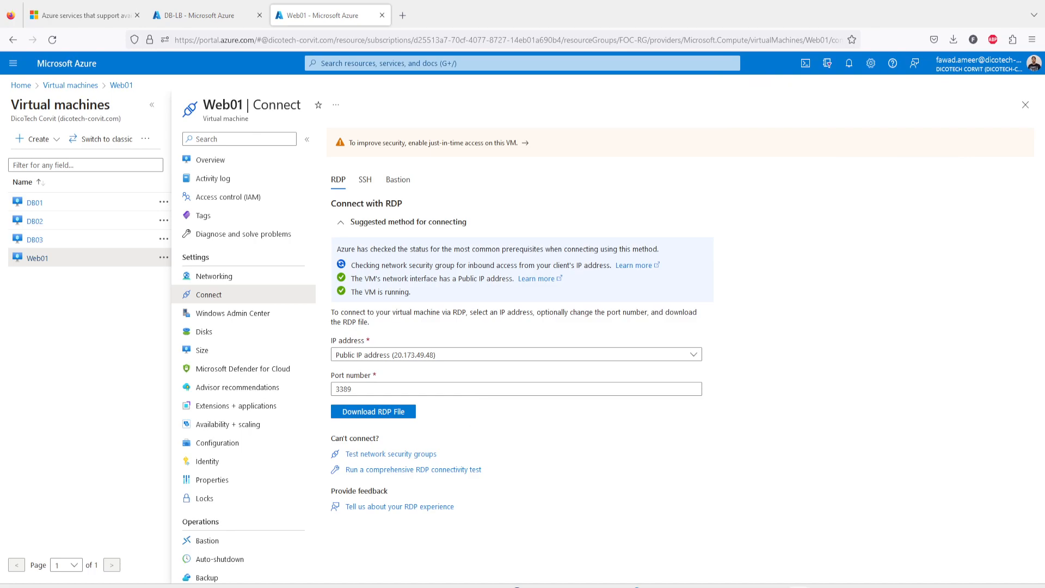
click(675, 306)
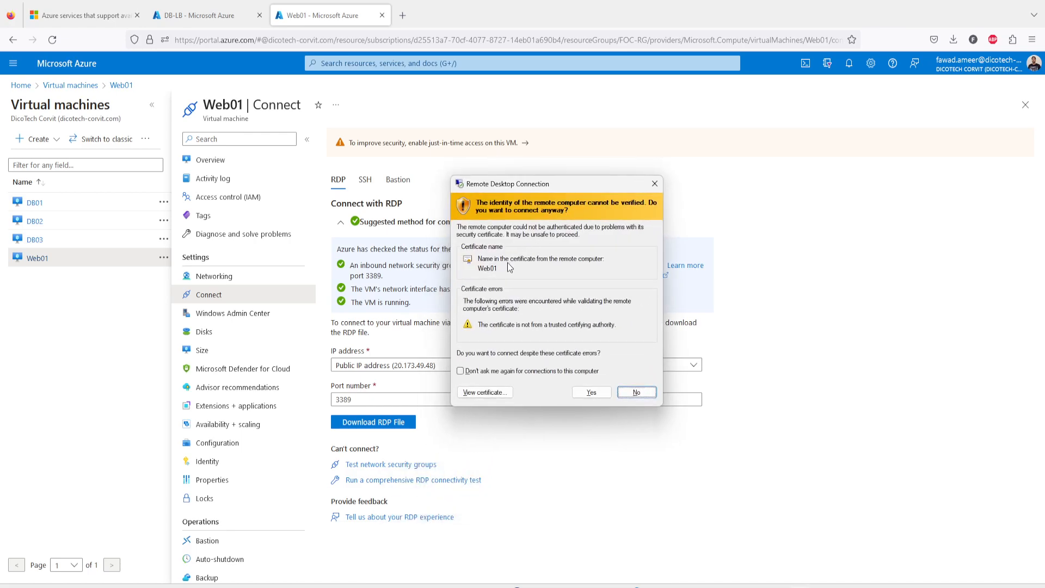
click(592, 392)
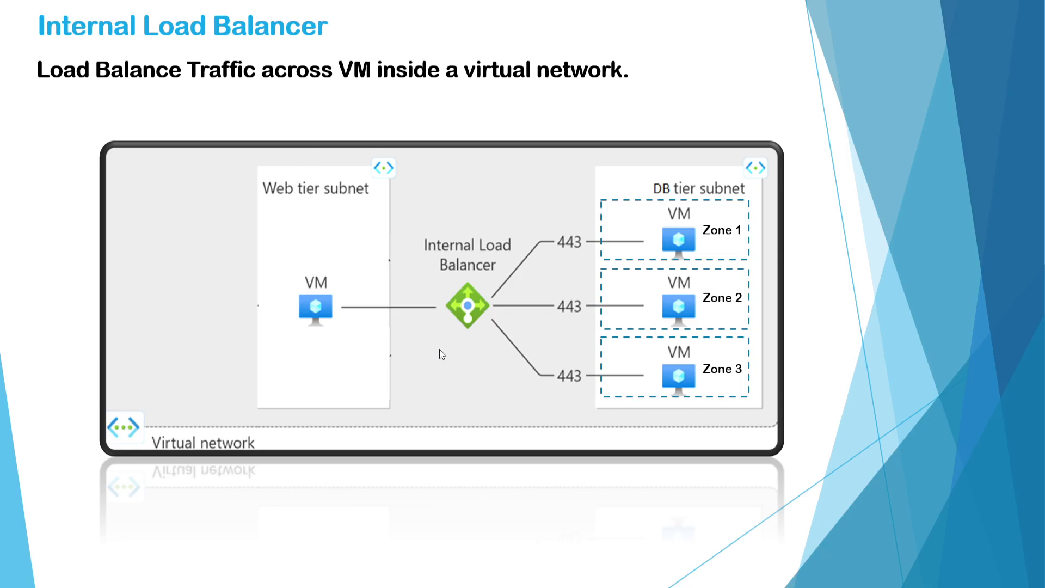
Switch to the Web01 remote session, launch Microsoft Edge and start it without signing in or syncing data.
key(alt+Tab)
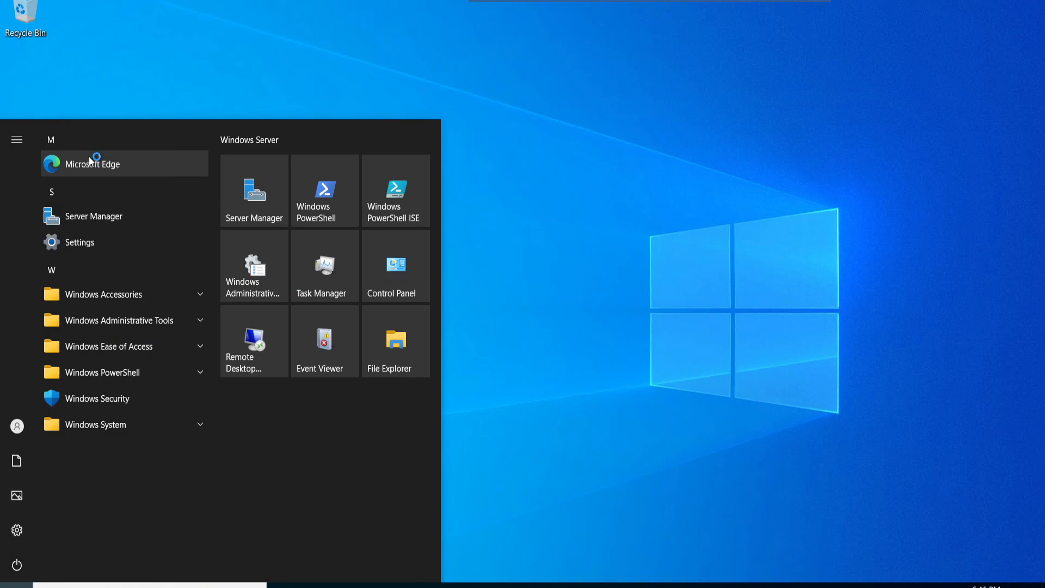
click(101, 165)
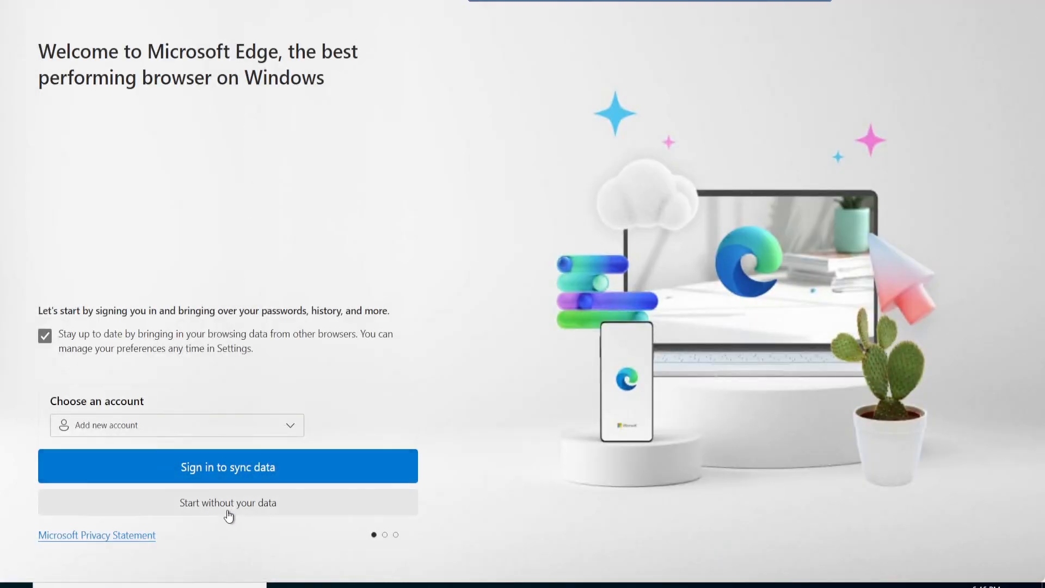
click(226, 510)
click(280, 499)
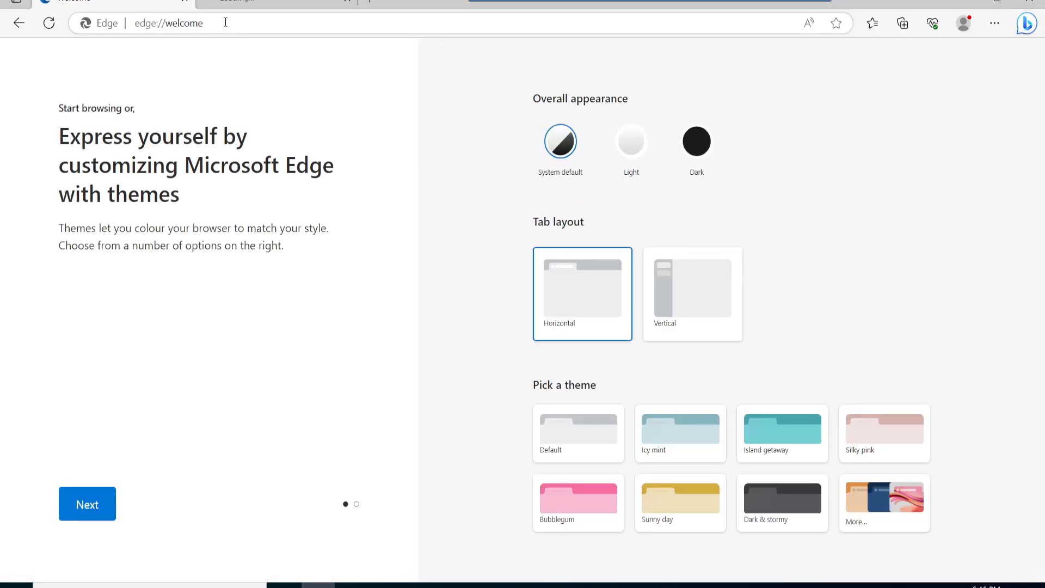
Enter the load balancer address 10.0.0.7 in Edge and decline making the PC discoverable on the network.
click(226, 21)
text(10.0.0.7)
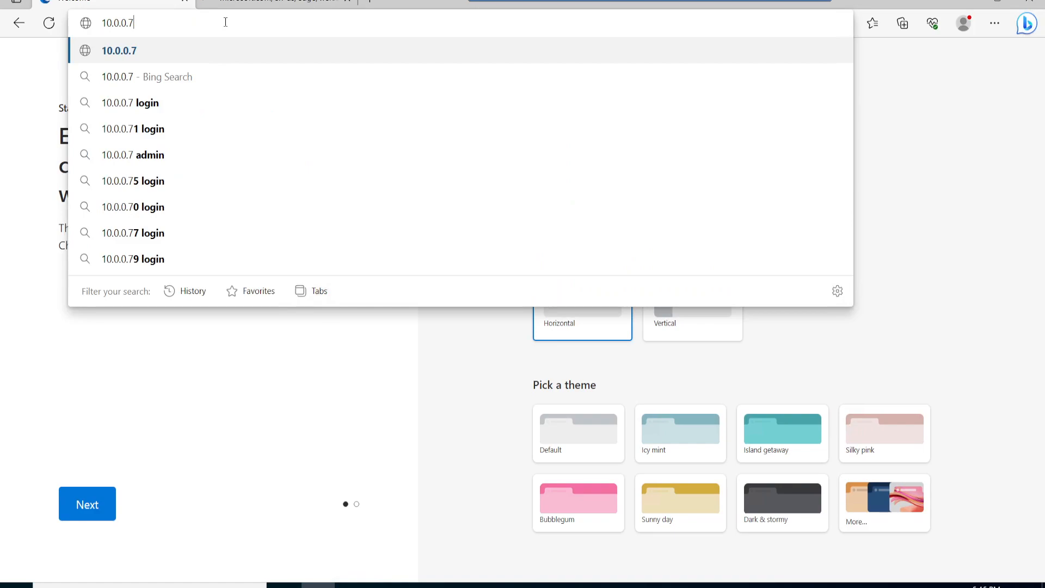
key(Return)
key(Return)
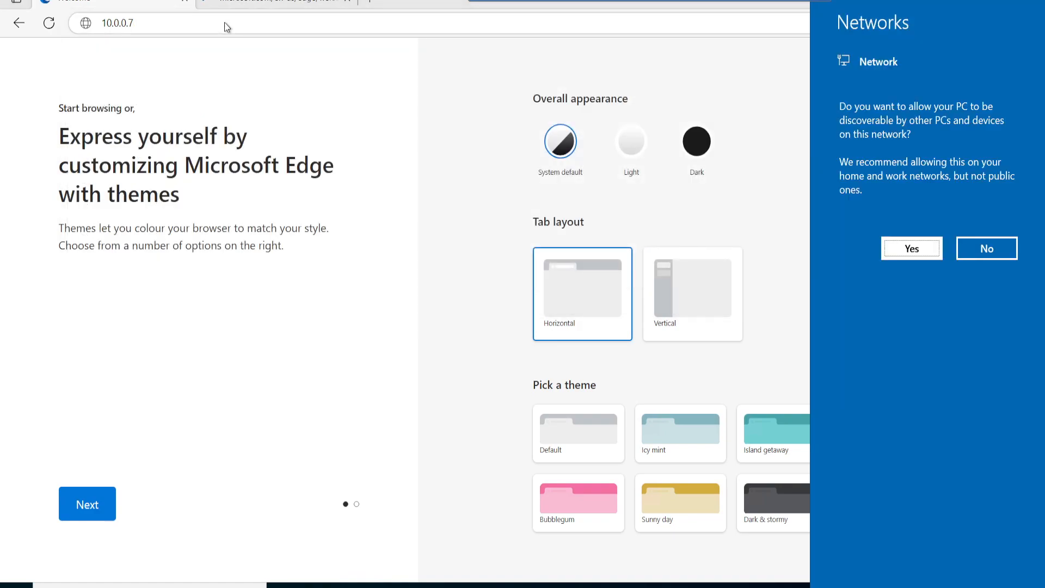
click(984, 250)
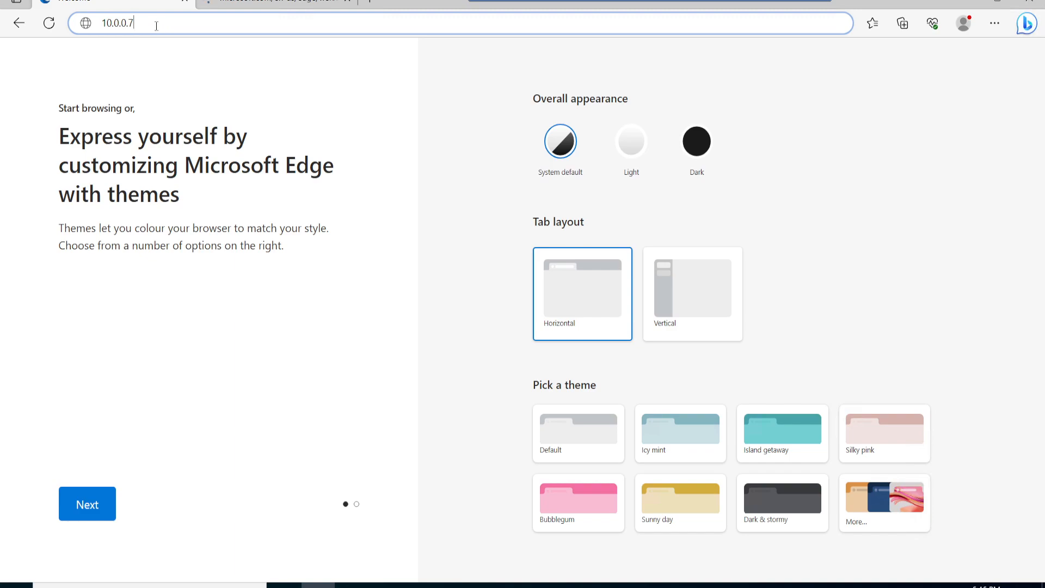
Load the page at 10.0.0.7 and refresh it to check which backend server responds.
key(Return)
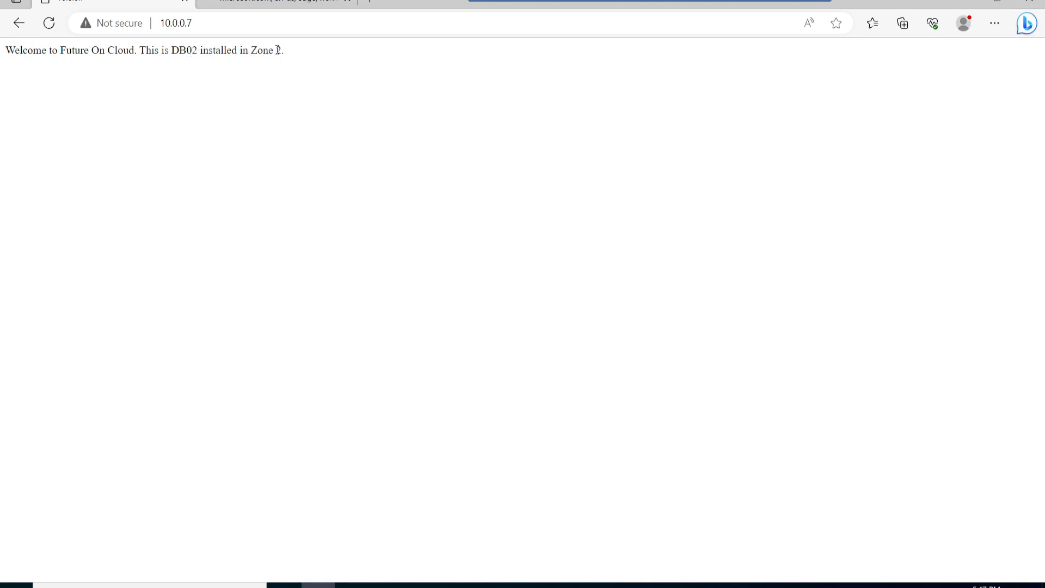
drag(280, 50, 2, 64)
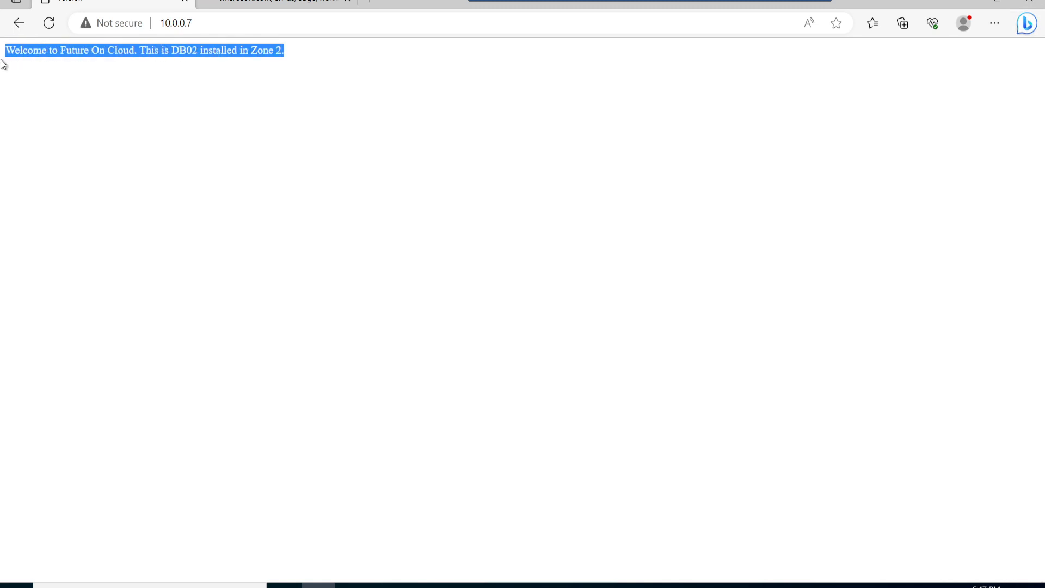
click(49, 24)
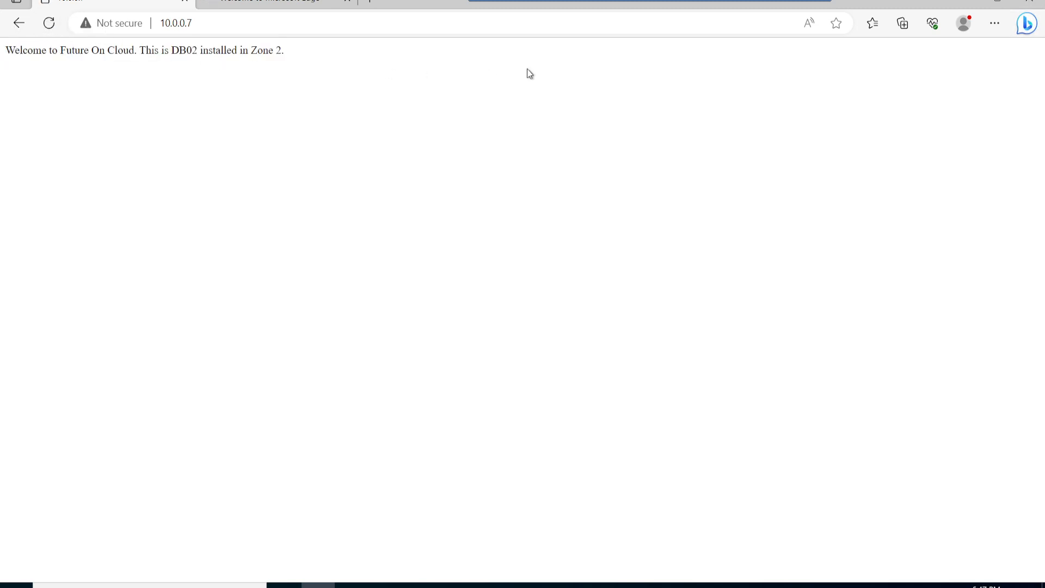
Close the Microsoft Edge welcome tab in the Web01 remote session, and switch to the Azure portal in Firefox.
click(345, 3)
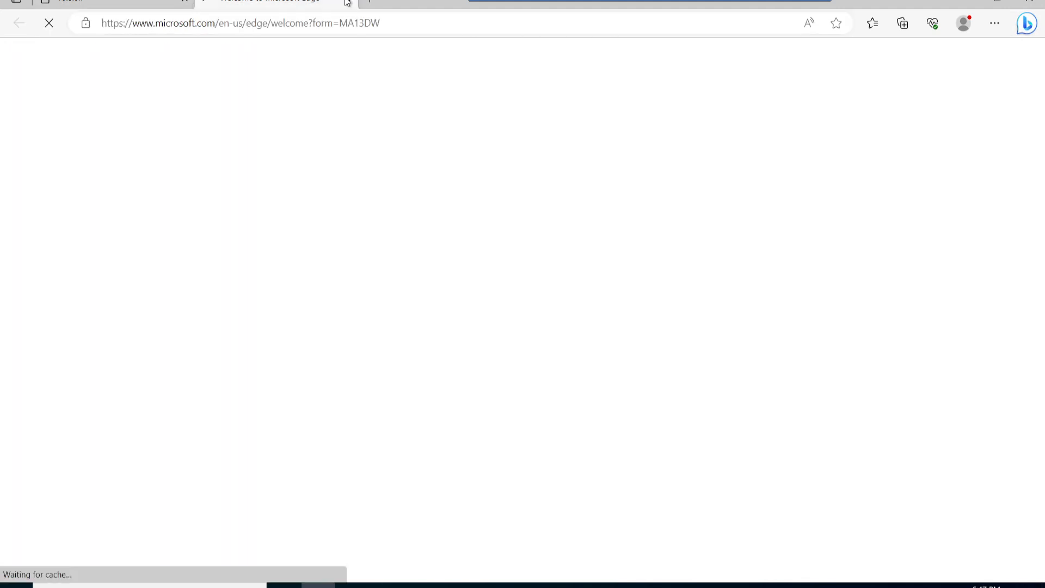
click(347, 3)
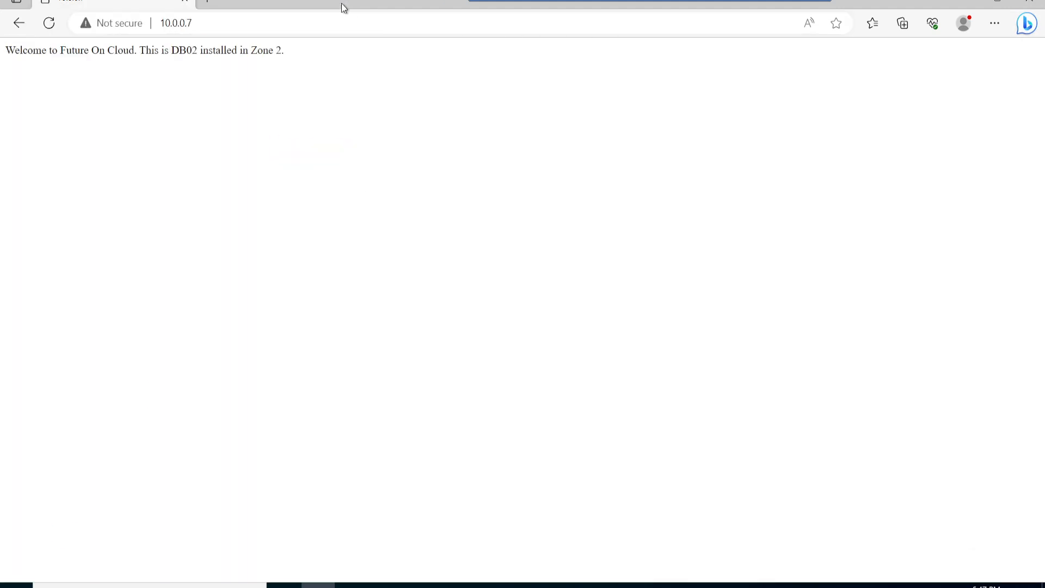
click(794, 1)
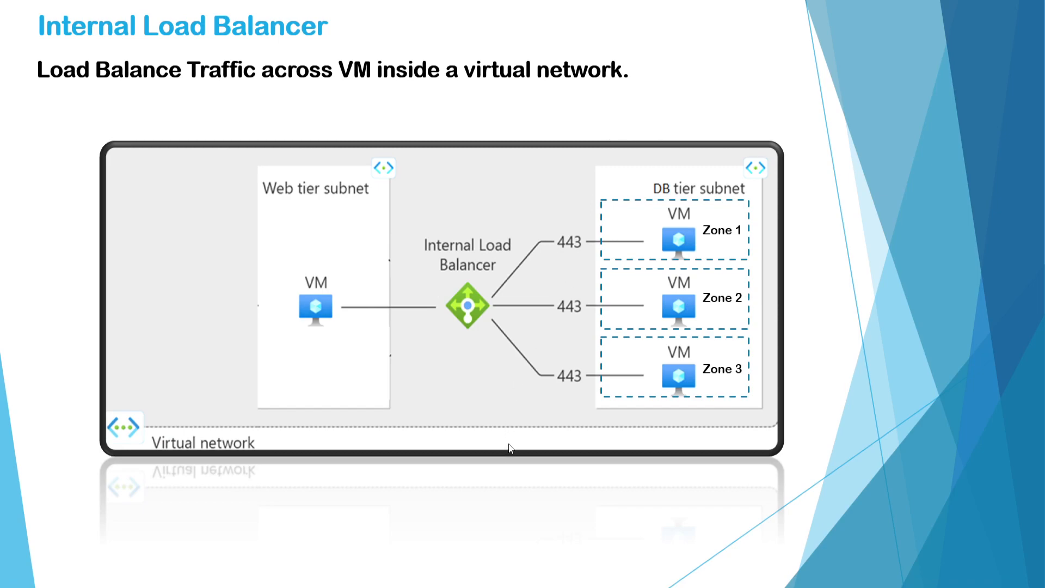
key(alt+Tab)
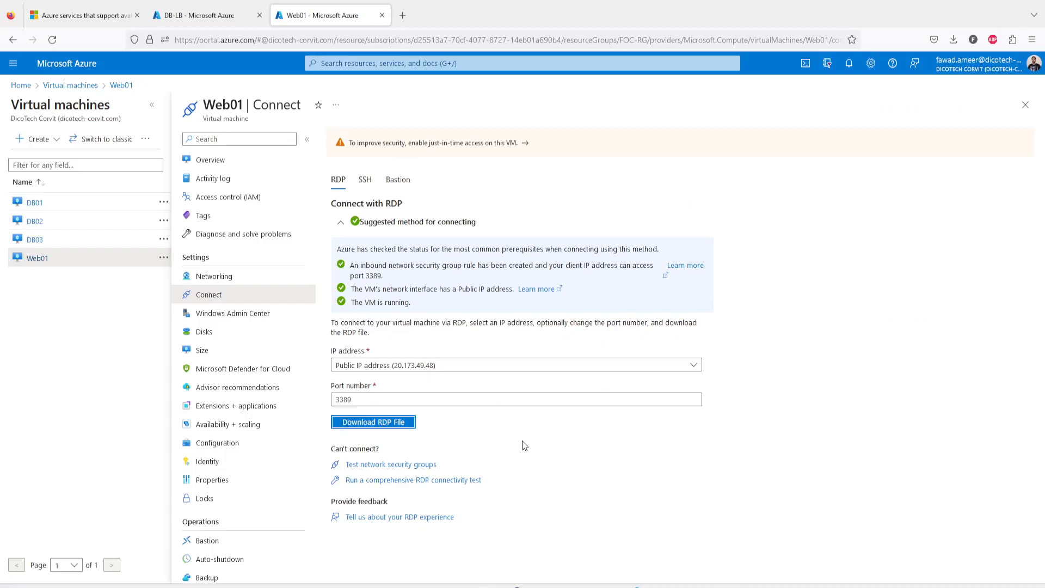
Leave the Web01 connection page and open the DB-LB load balancer.
click(1026, 105)
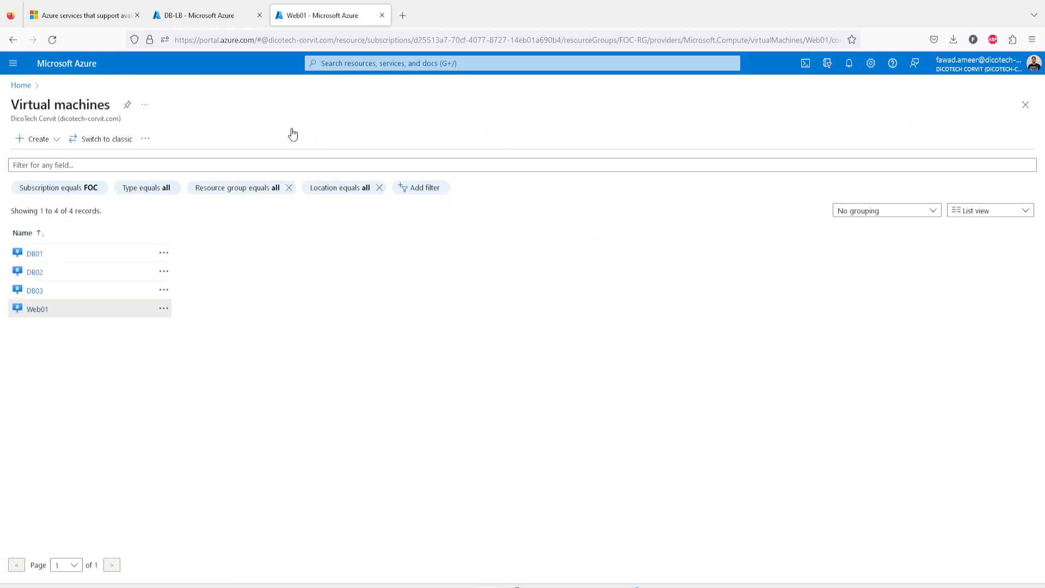
click(21, 86)
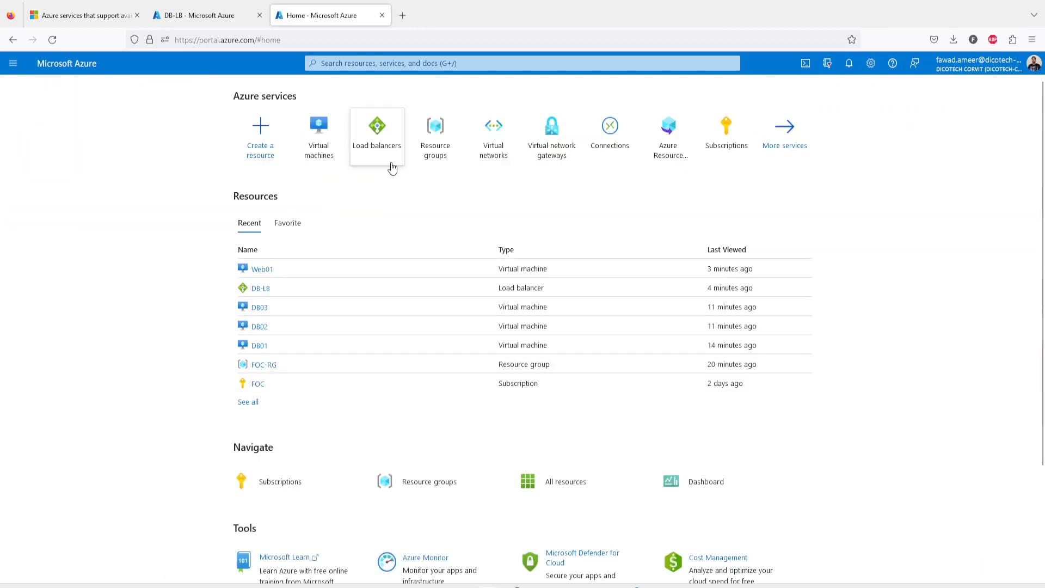
click(370, 152)
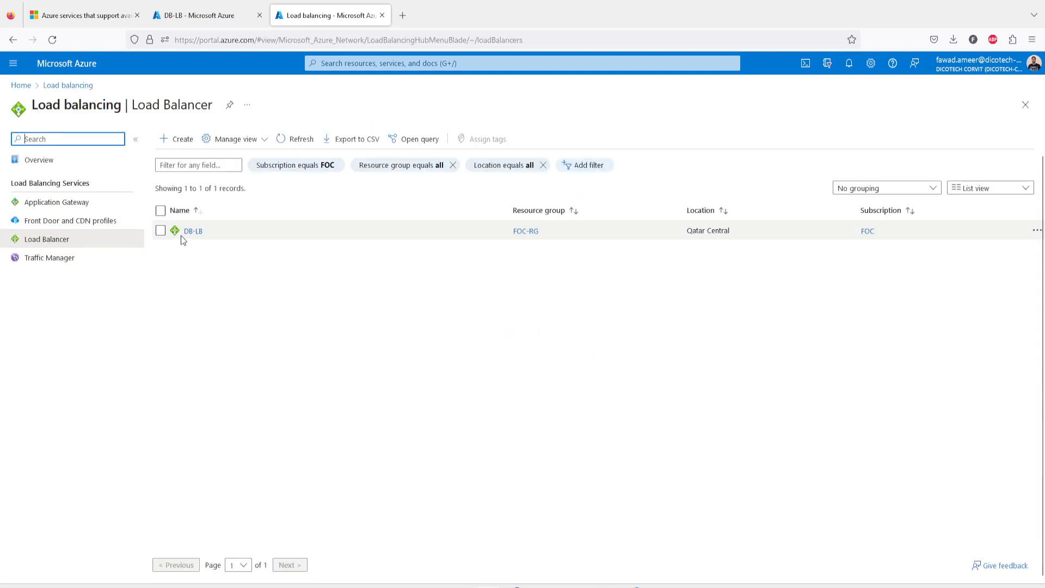
click(192, 232)
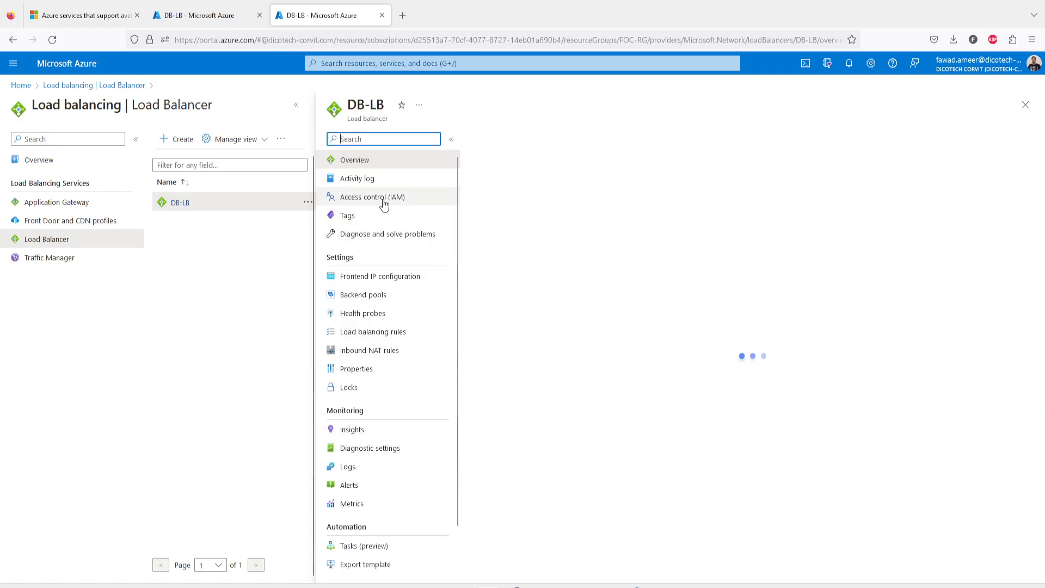
Review DB-LB's backend pools and the settings of its HealthProb_DB health probe.
click(363, 298)
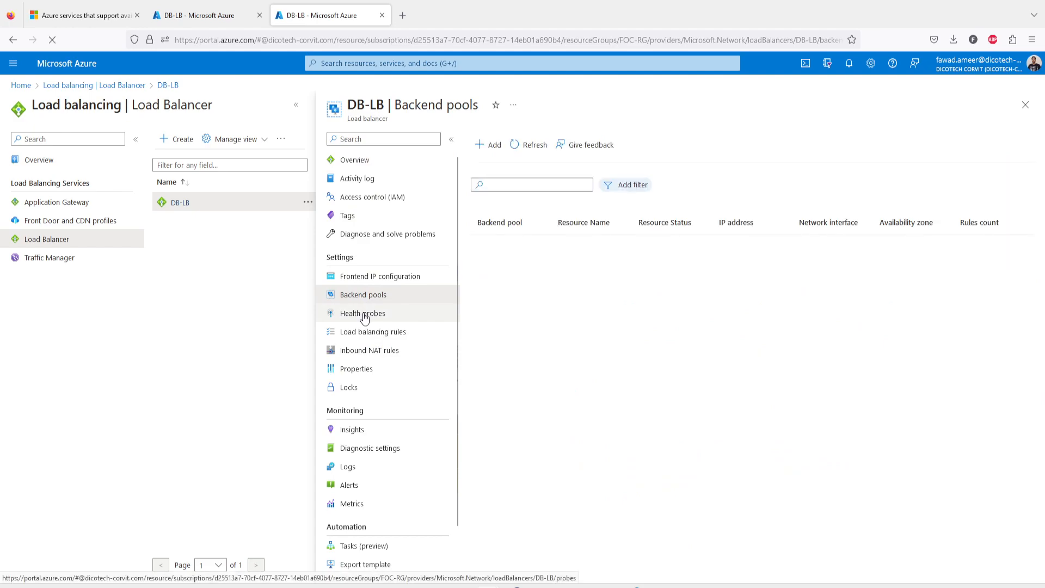
click(363, 315)
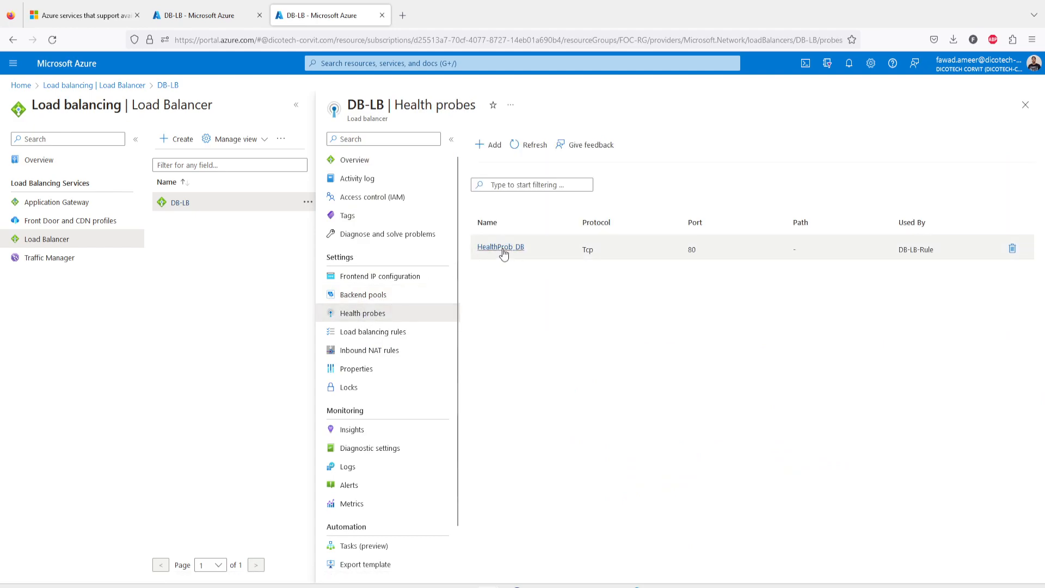
click(501, 248)
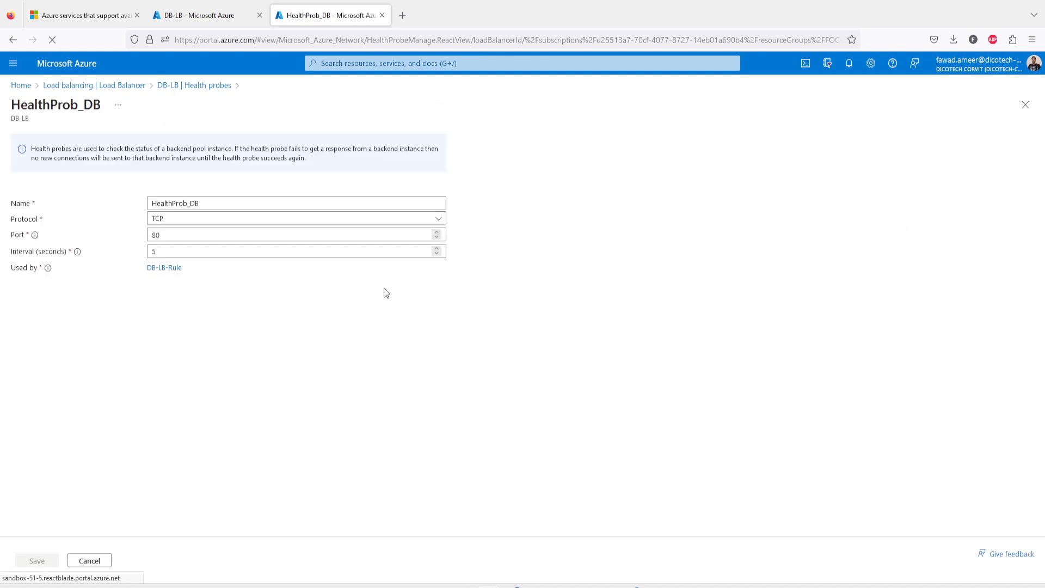
click(1026, 104)
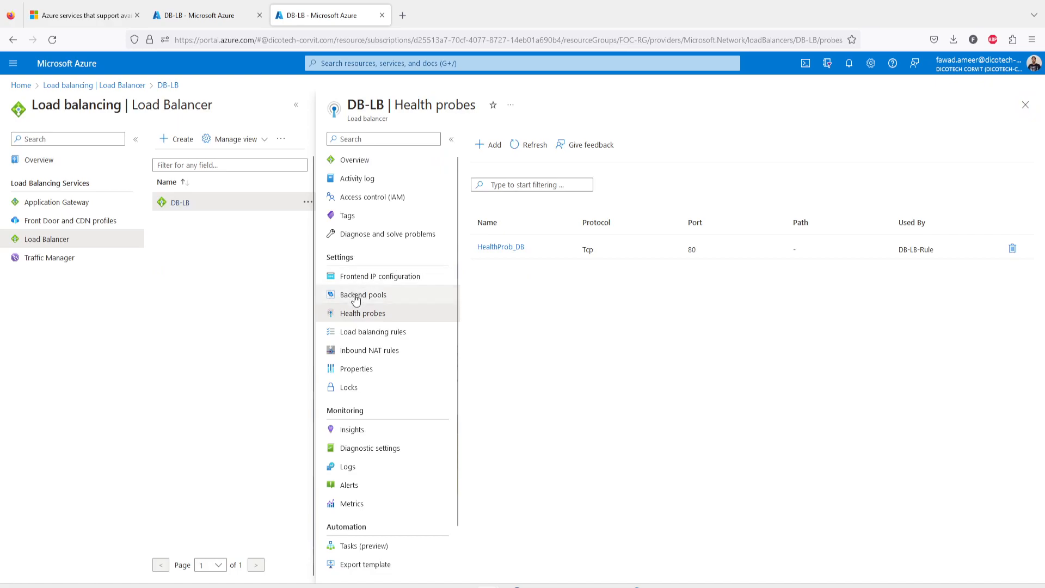
Examine the DB-LB-Rule load balancing rule's settings, and return to the Web01 remote desktop session.
click(373, 332)
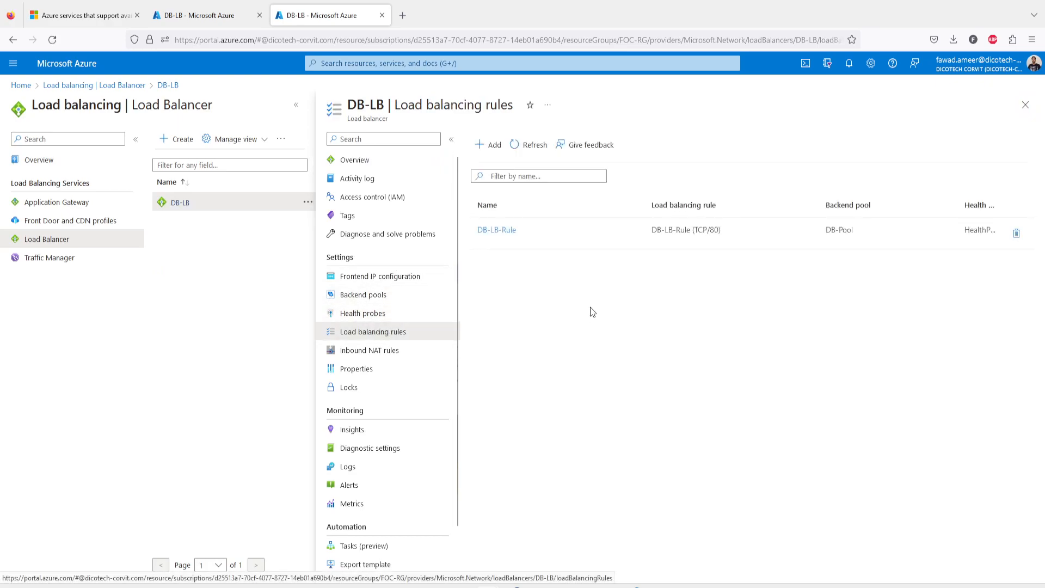
click(504, 234)
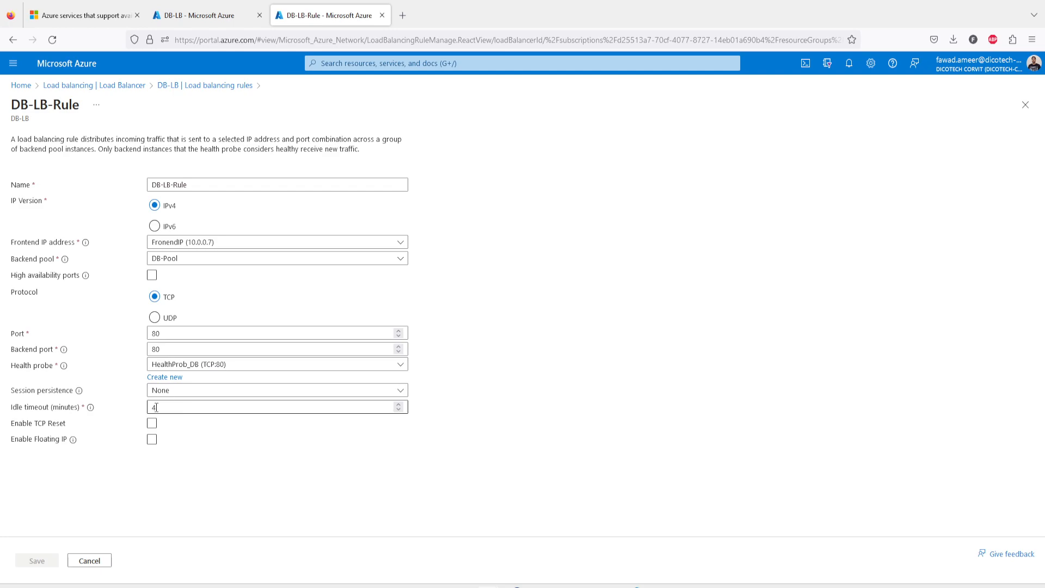
mouse_move(91, 410)
mouse_move(795, 582)
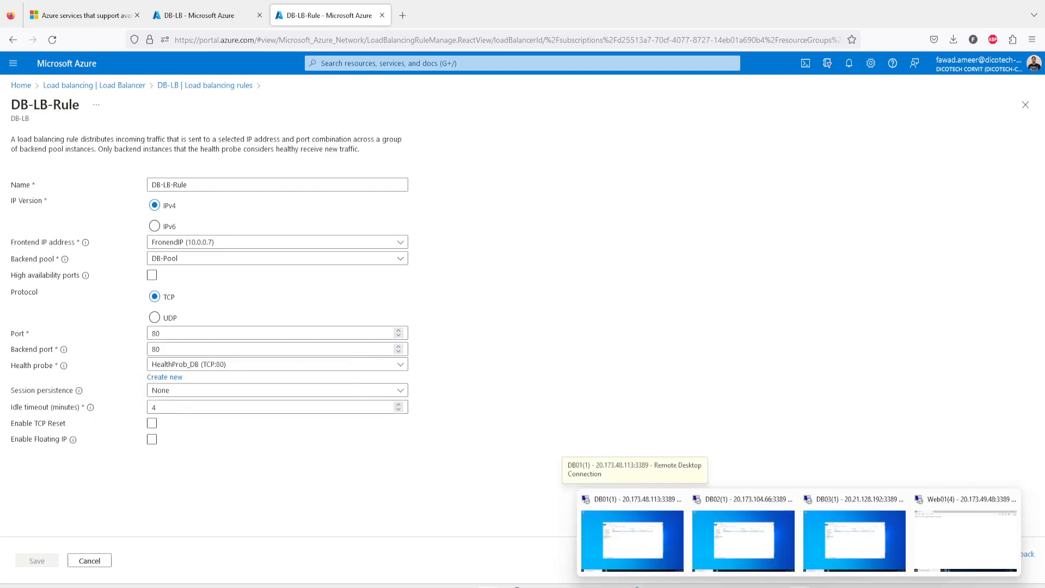
click(943, 533)
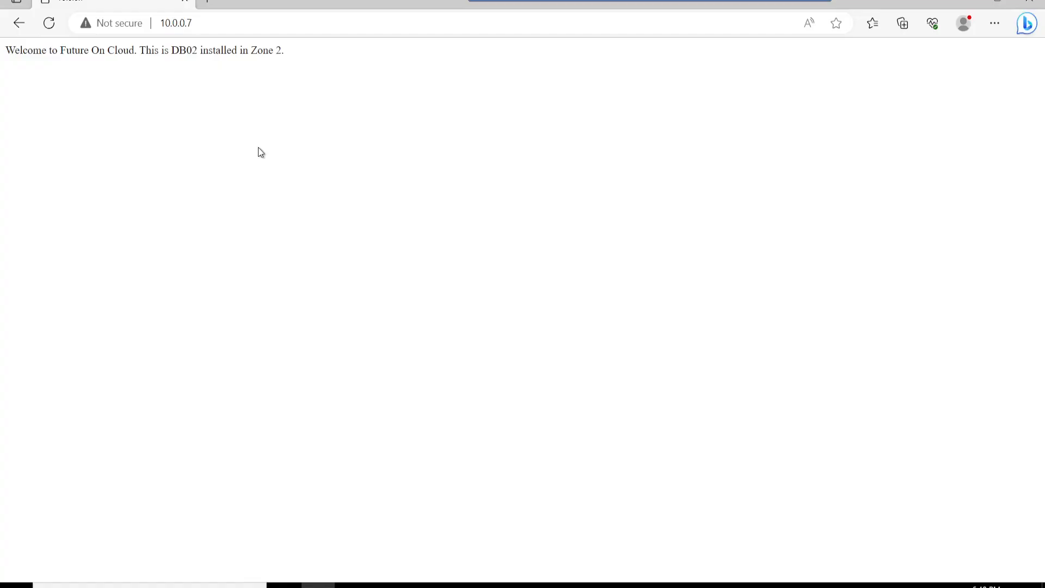
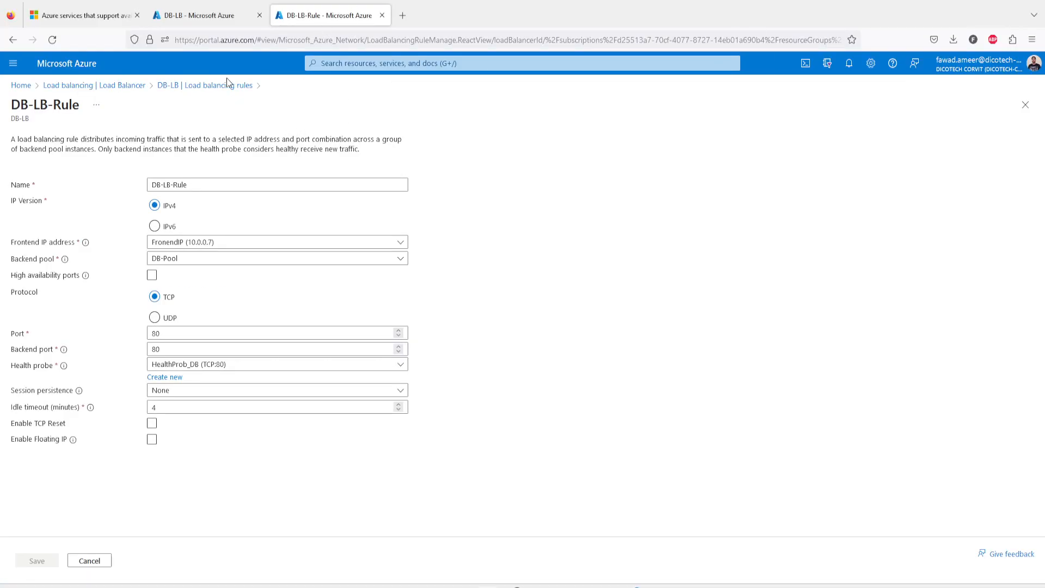
Start creating a new Azure virtual machine from the portal's list of virtual machines.
click(194, 16)
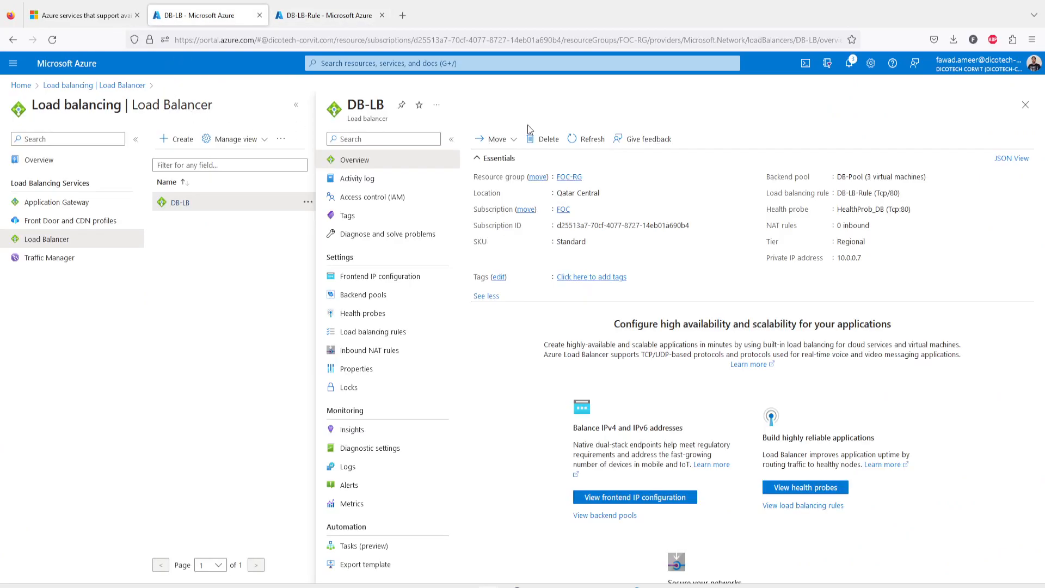
click(326, 15)
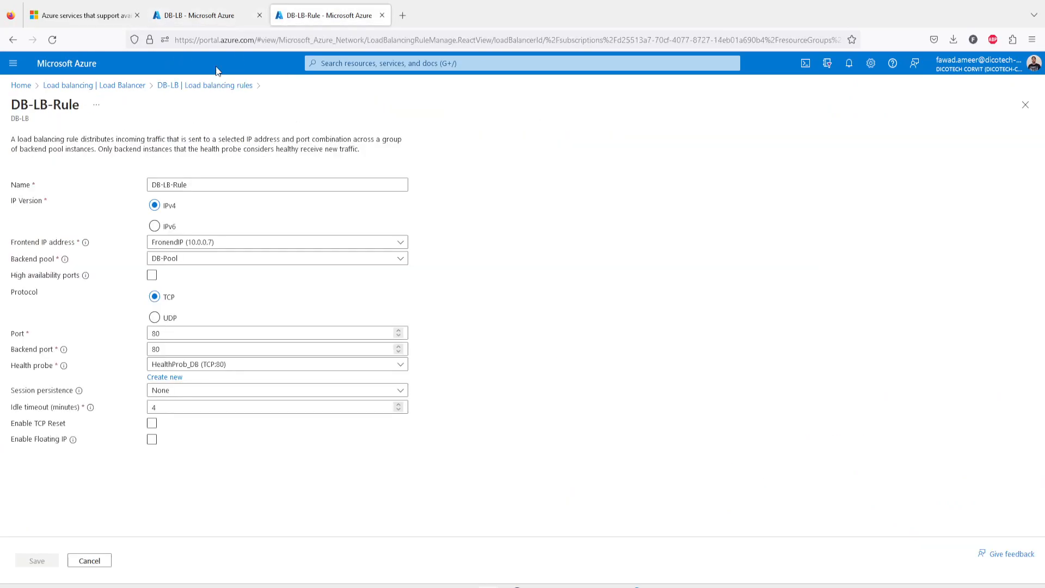
click(21, 85)
click(380, 141)
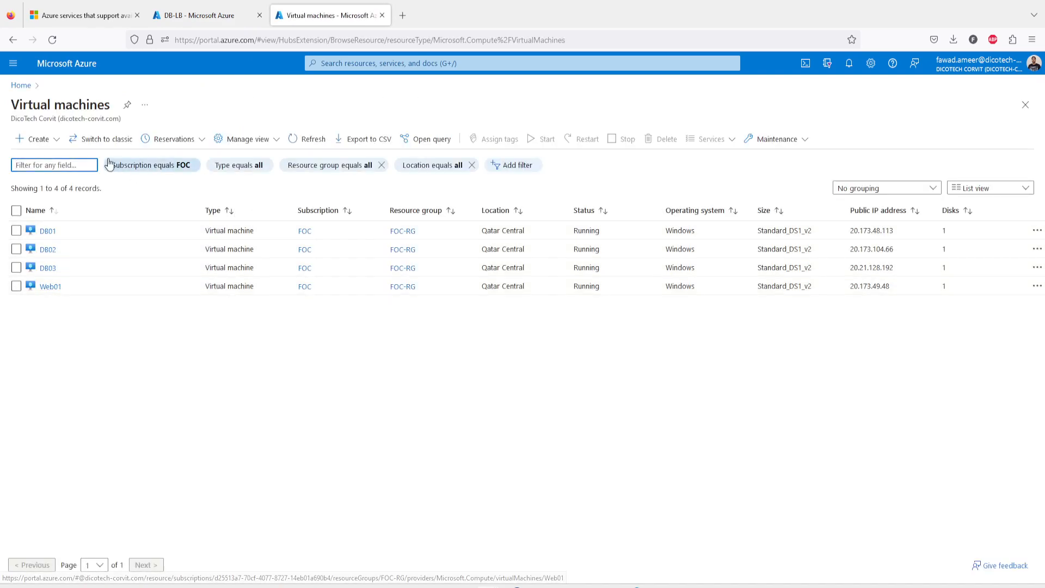
click(50, 140)
click(46, 171)
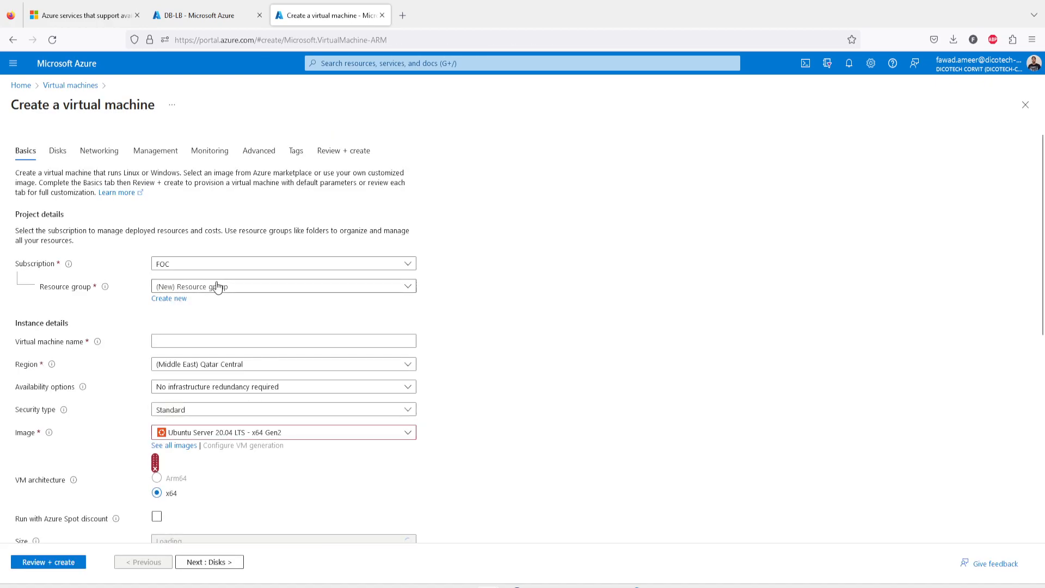
Assign the new virtual machine to resource group FOC-RG and name it Web02.
click(198, 293)
click(180, 334)
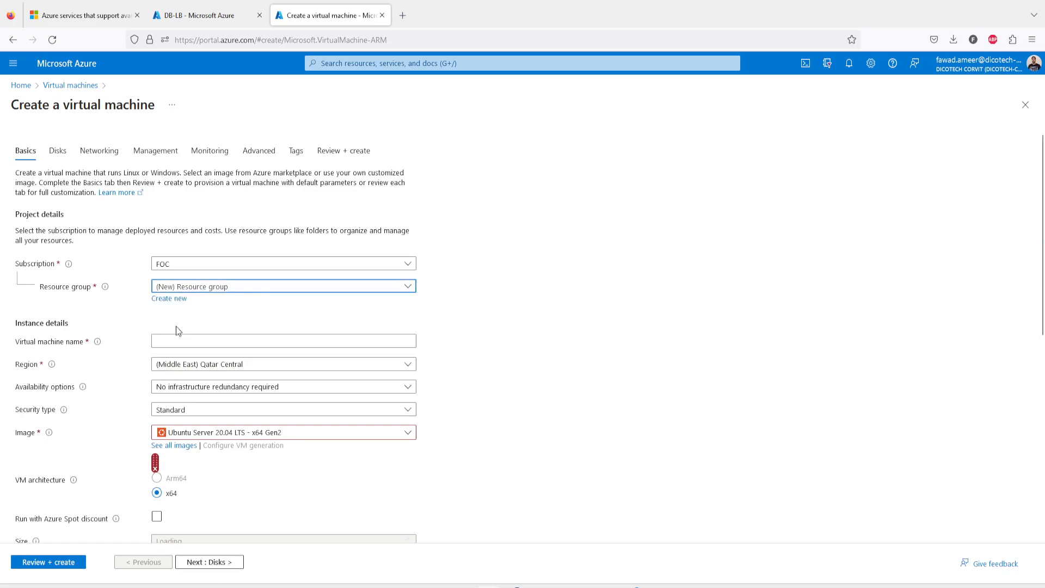
click(193, 341)
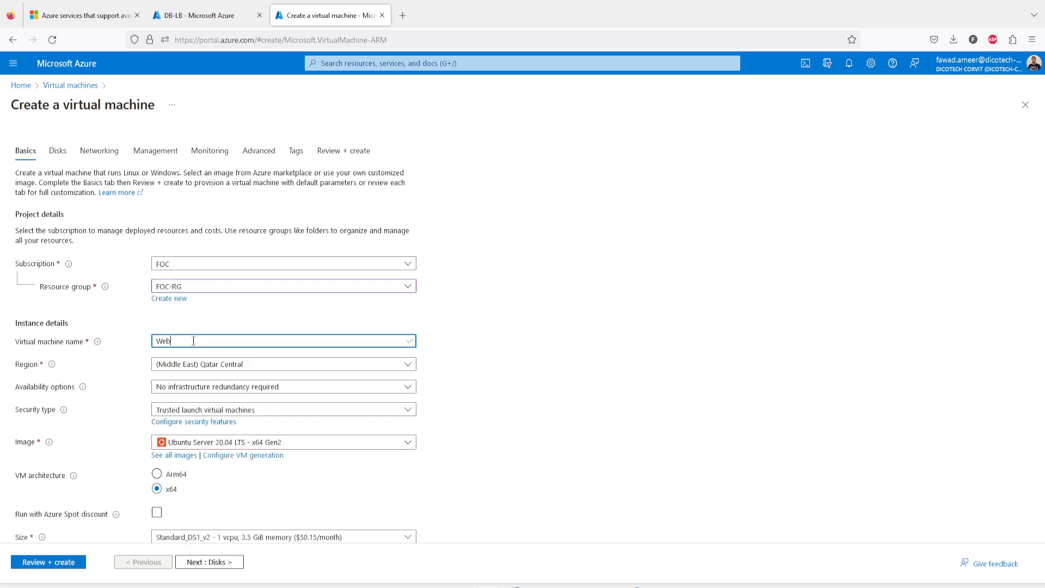
Set Web02's availability options to Availability zone and choose Zone 2.
click(224, 388)
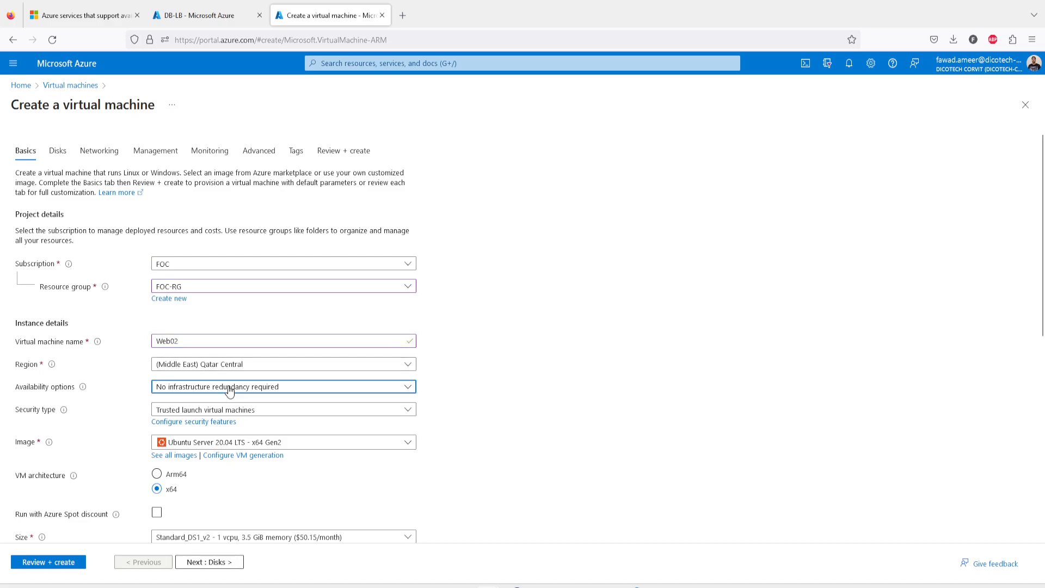
click(192, 419)
click(193, 416)
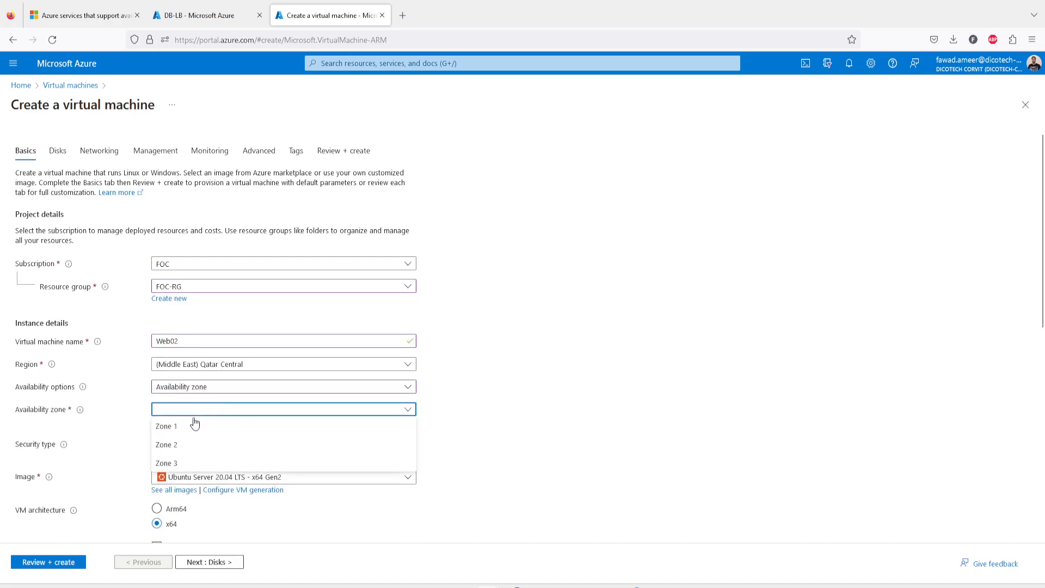
click(173, 442)
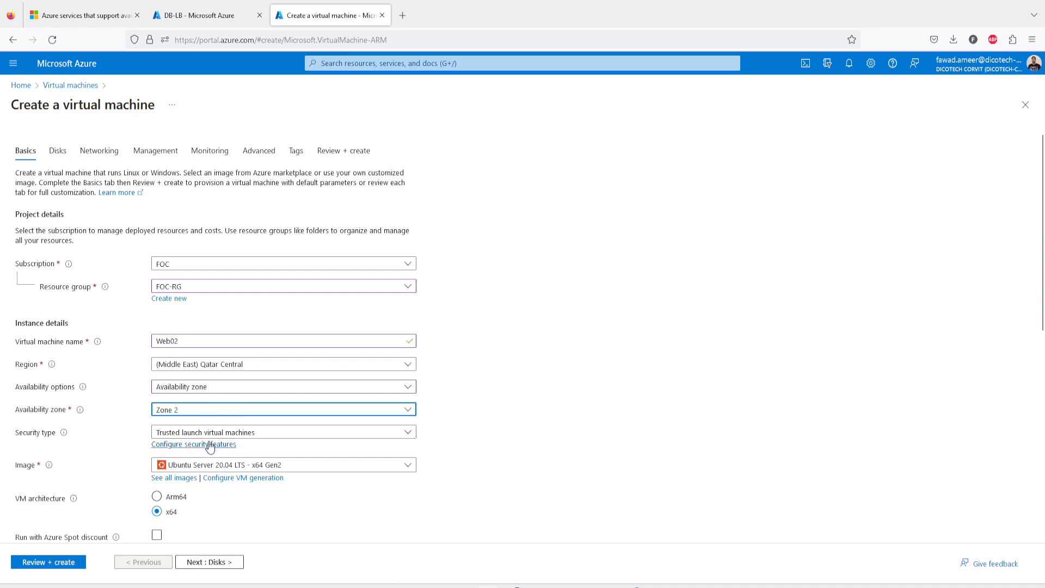
Set the security type to Standard and the image to Windows Server 2022 Datacenter: Azure Edition - x64 Gen2.
click(236, 434)
click(196, 451)
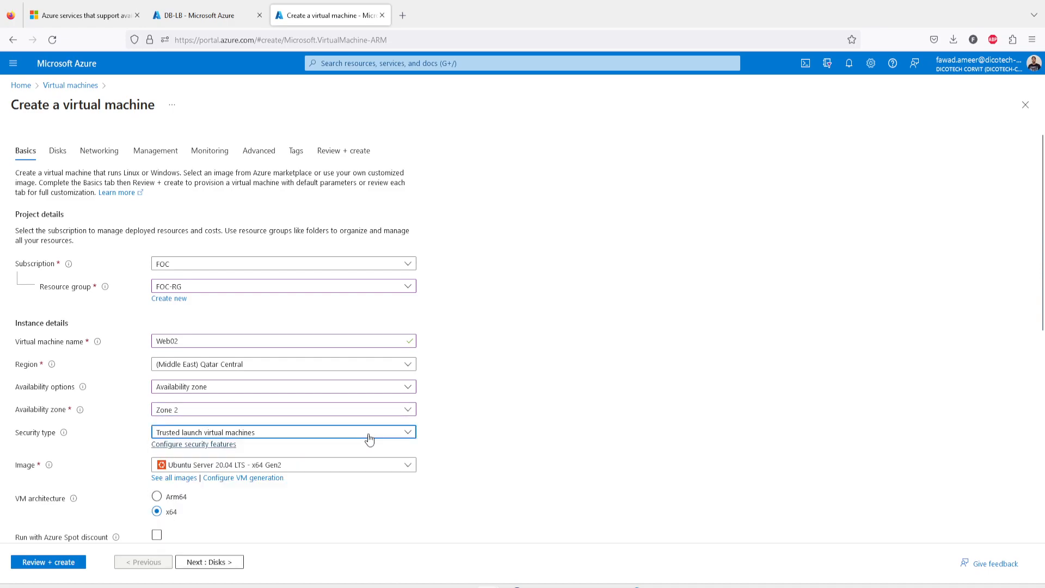
click(349, 457)
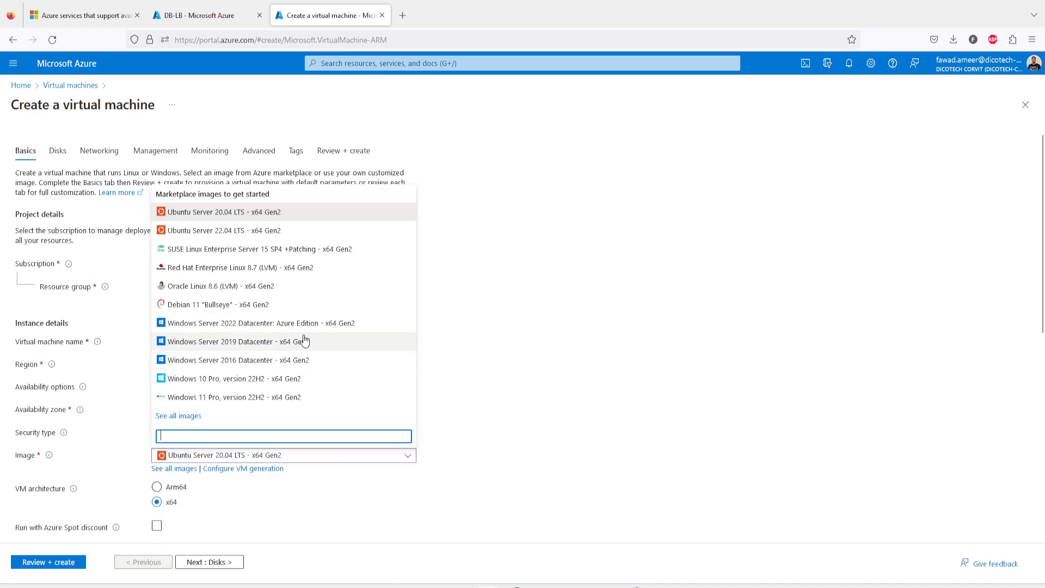
click(319, 327)
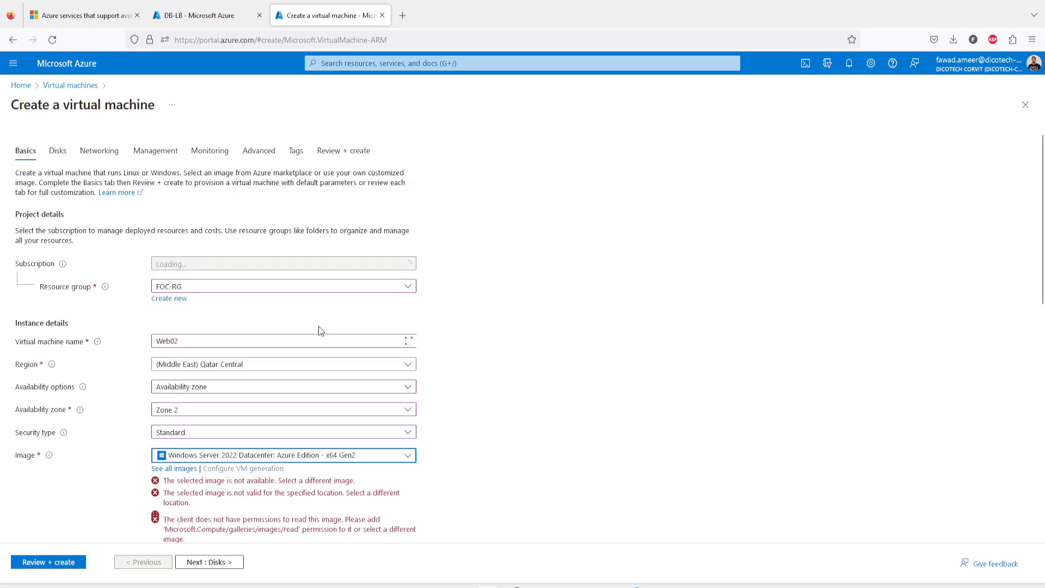
Enter the administrator username, and fill in the account password and its confirmation.
scroll(547, 438, down, 3)
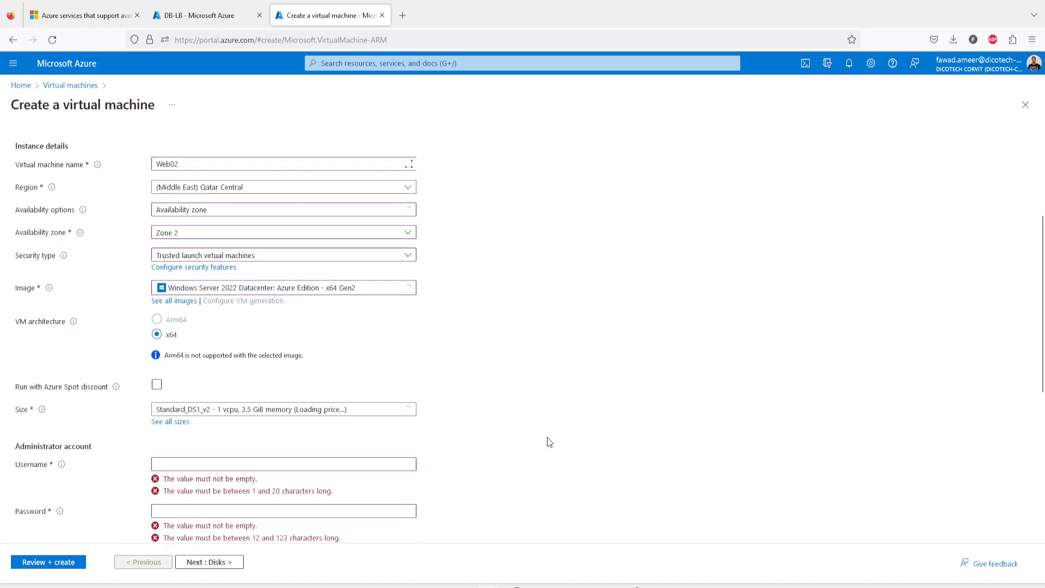
click(189, 464)
key(Tab)
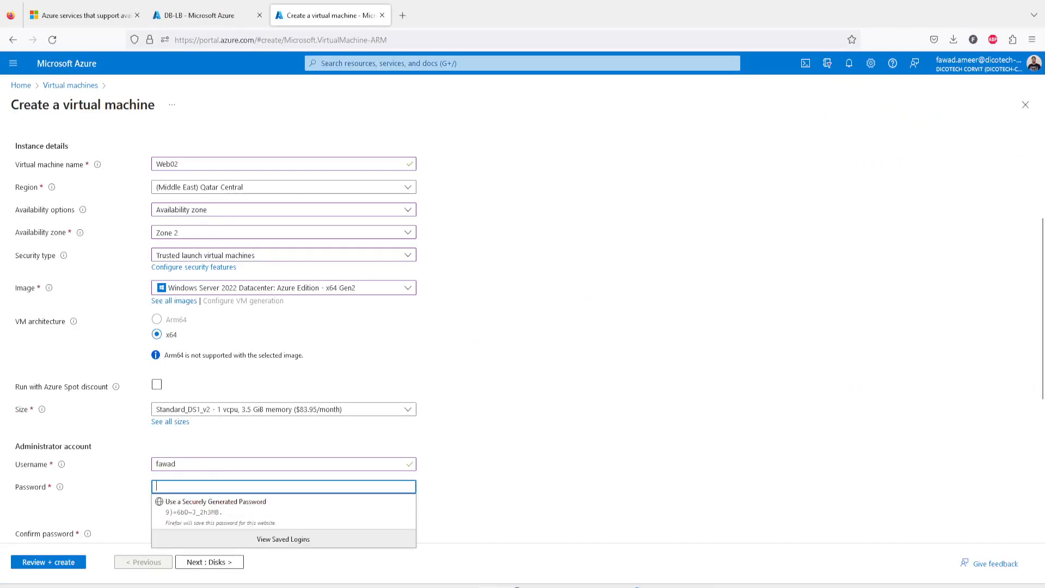
click(577, 393)
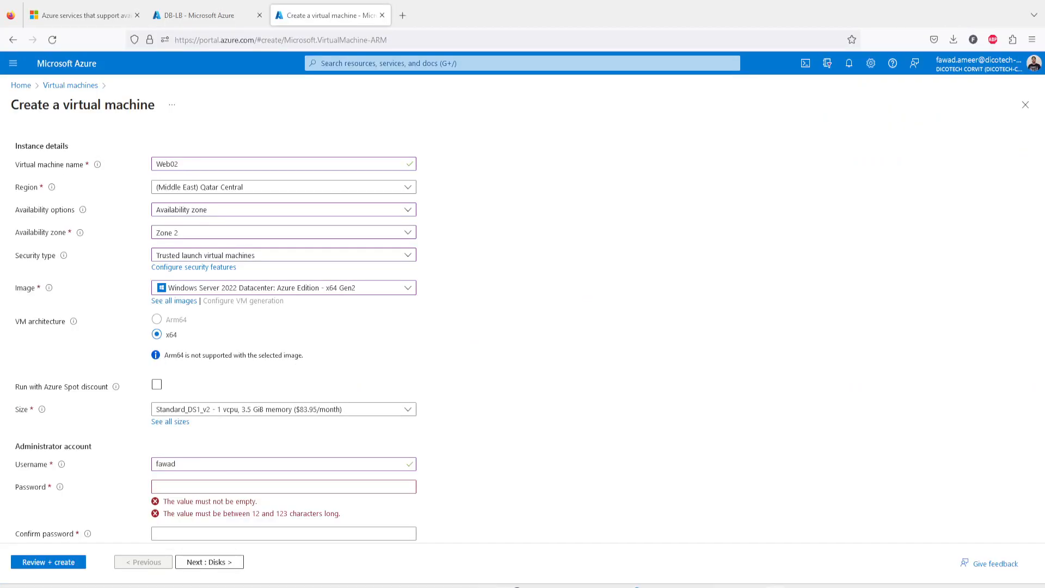
click(195, 490)
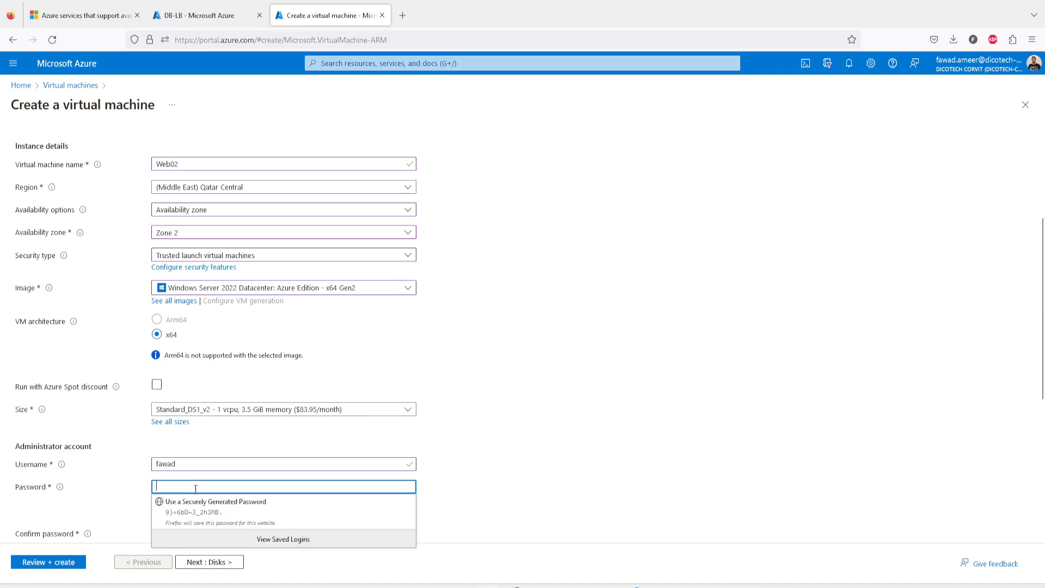
key(ctrl+v)
key(Tab)
key(ctrl+v)
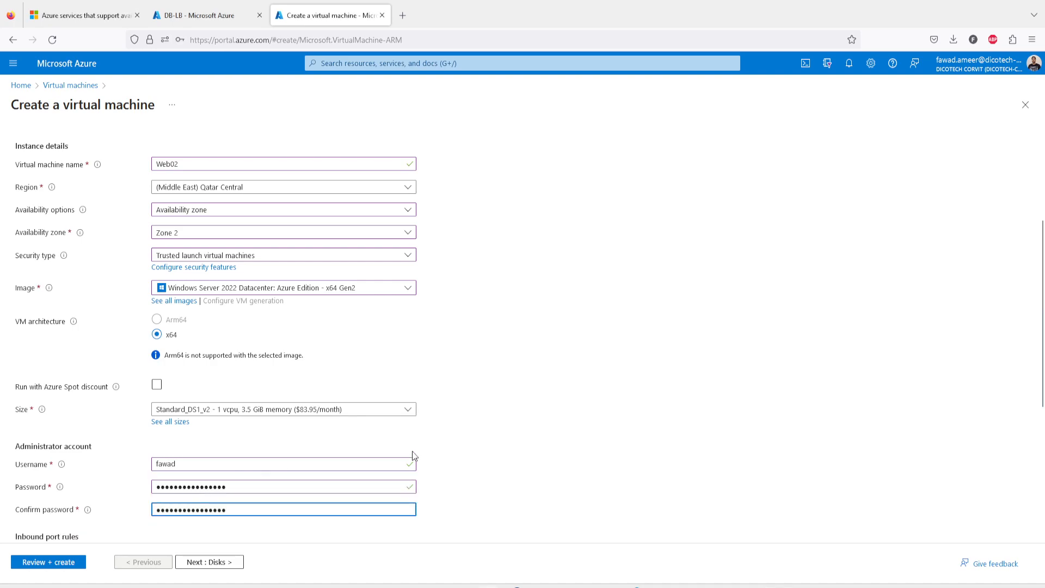
Allow HTTP (80) and HTTPS (443) as public inbound ports for Web02 in addition to RDP (3389).
scroll(439, 446, down, 3)
click(213, 447)
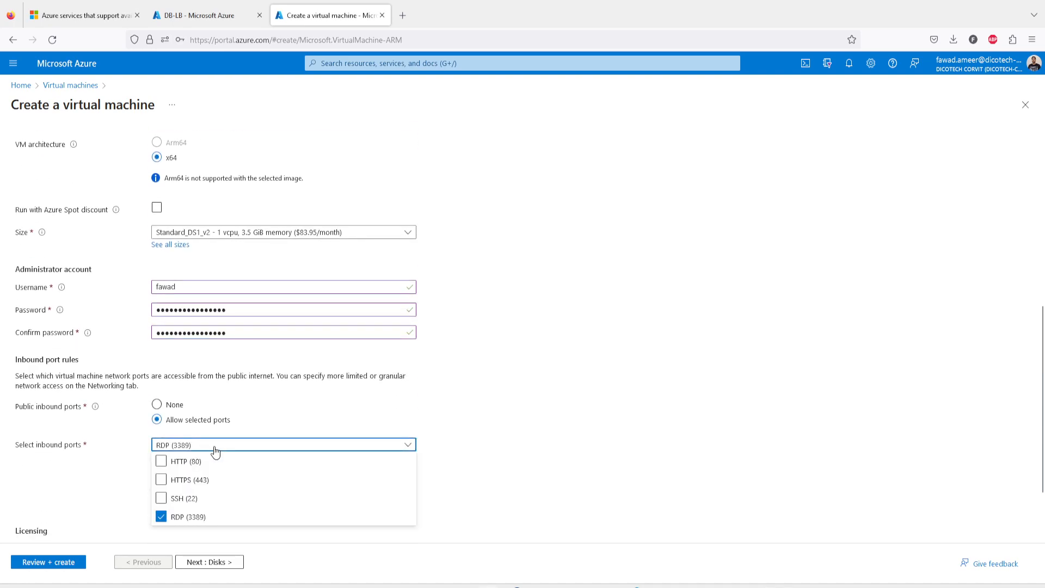
click(195, 463)
click(183, 480)
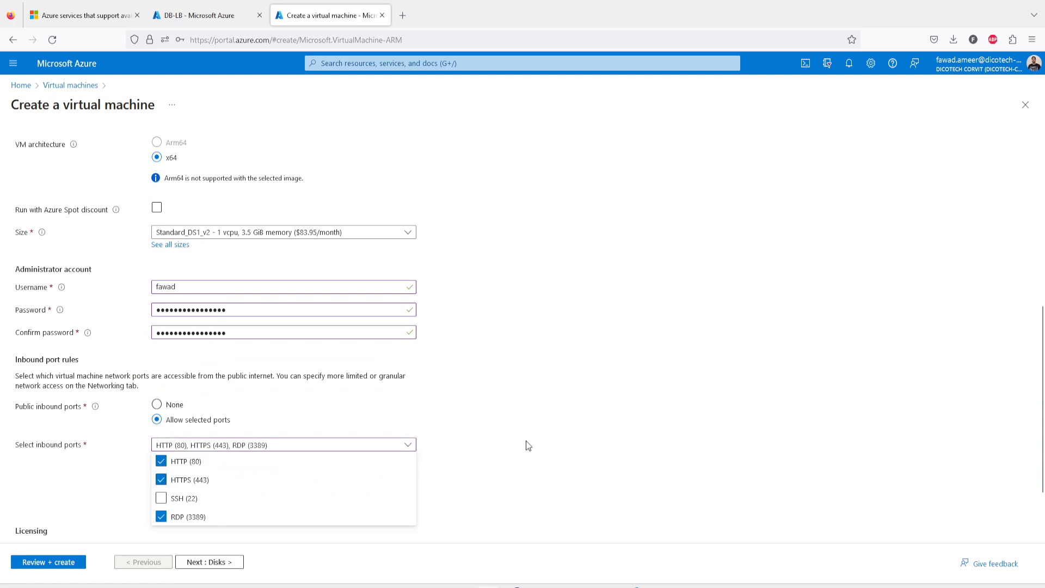
click(527, 443)
Apply an existing Windows Server license to Web02 and confirm eligibility for the Azure Hybrid Benefit.
scroll(527, 444, down, 2)
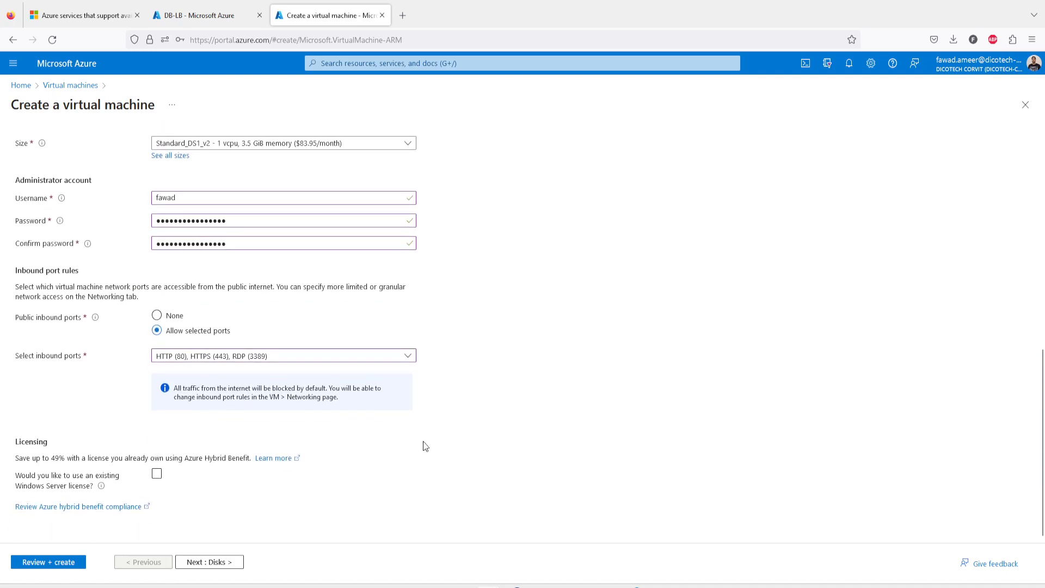
click(157, 474)
click(20, 509)
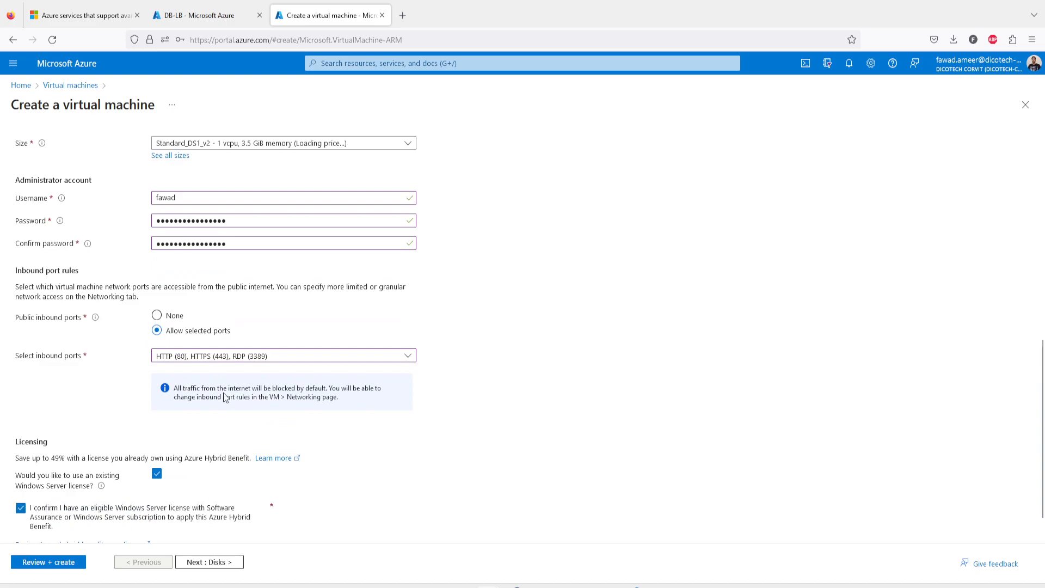
In Web02's networking settings, enable deleting the public IP and NIC when the VM is deleted.
click(211, 561)
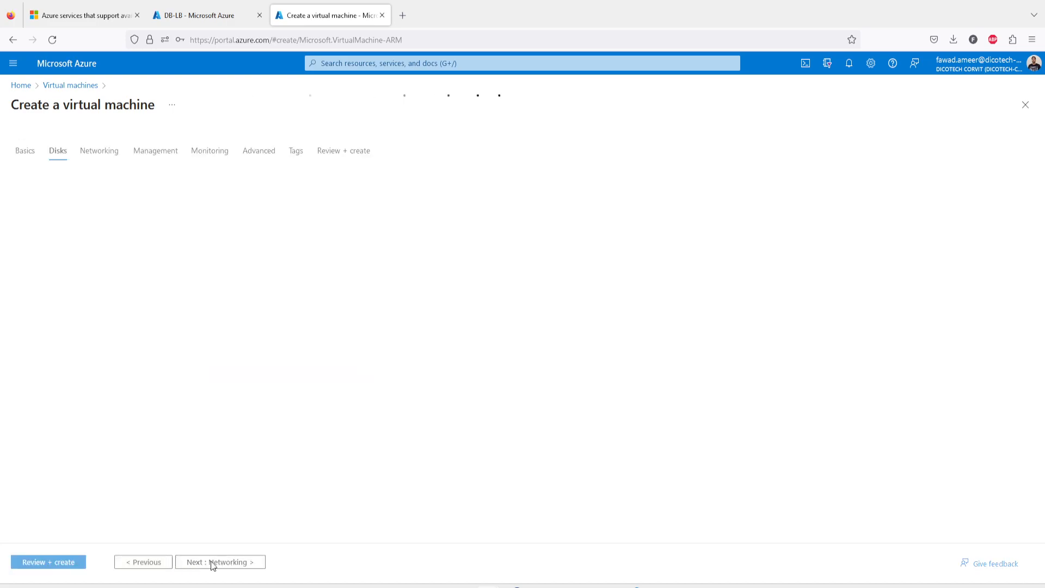
click(212, 564)
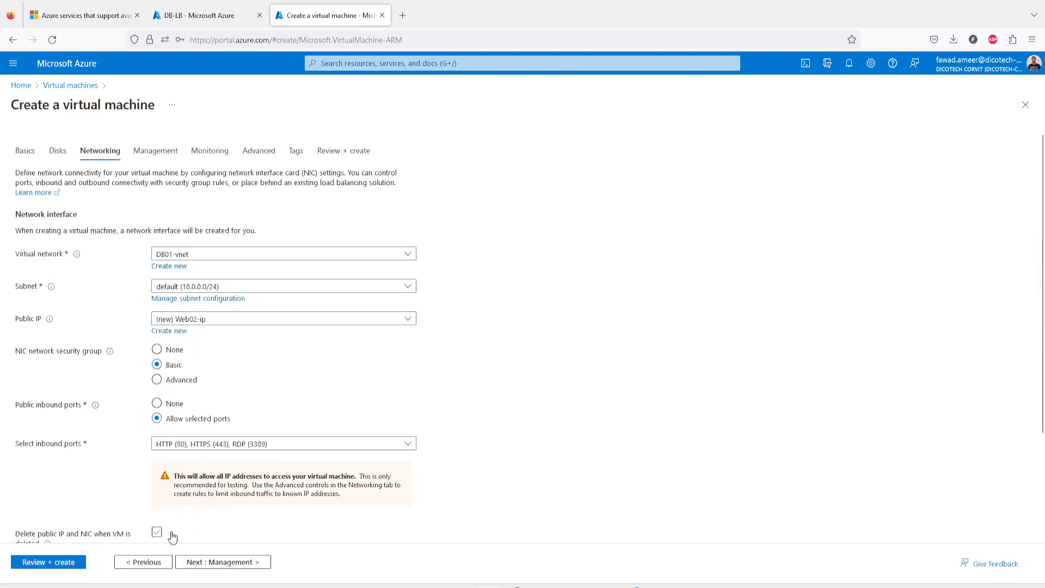
scroll(172, 534, down, 3)
click(158, 401)
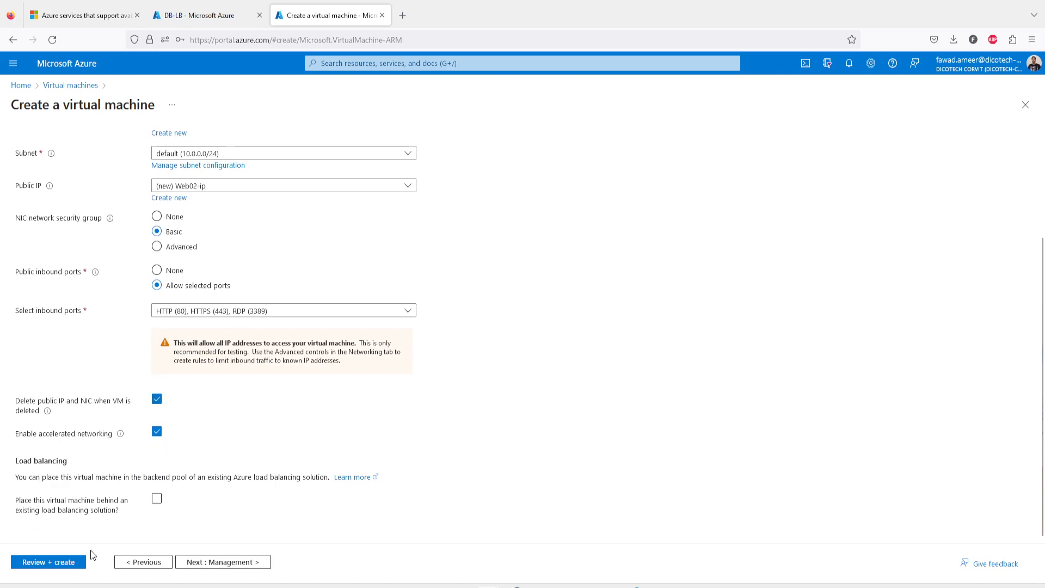
Validate and create the Web02 virtual machine, and decline saving its login in the browser.
click(63, 562)
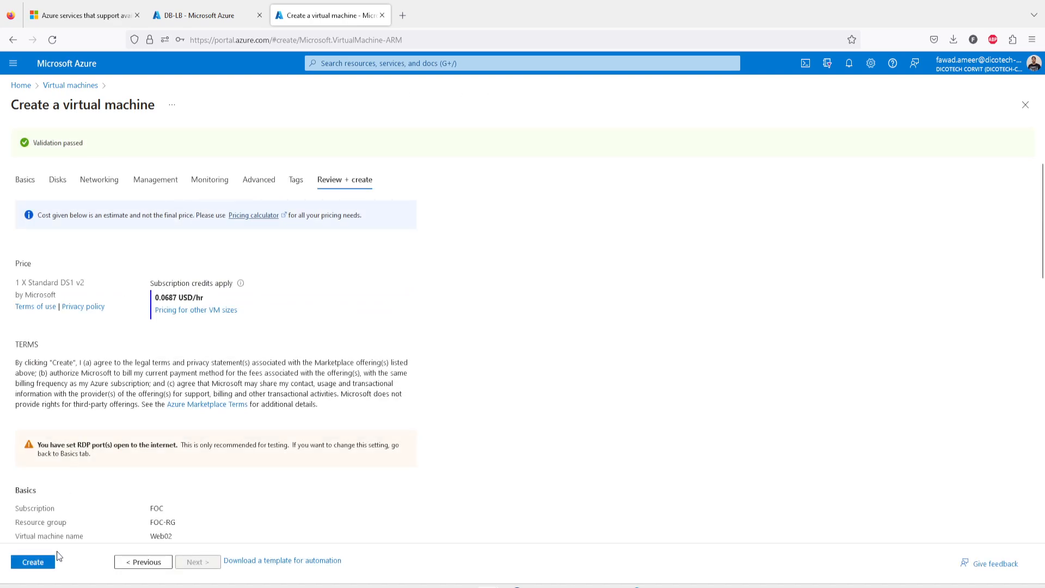
click(32, 562)
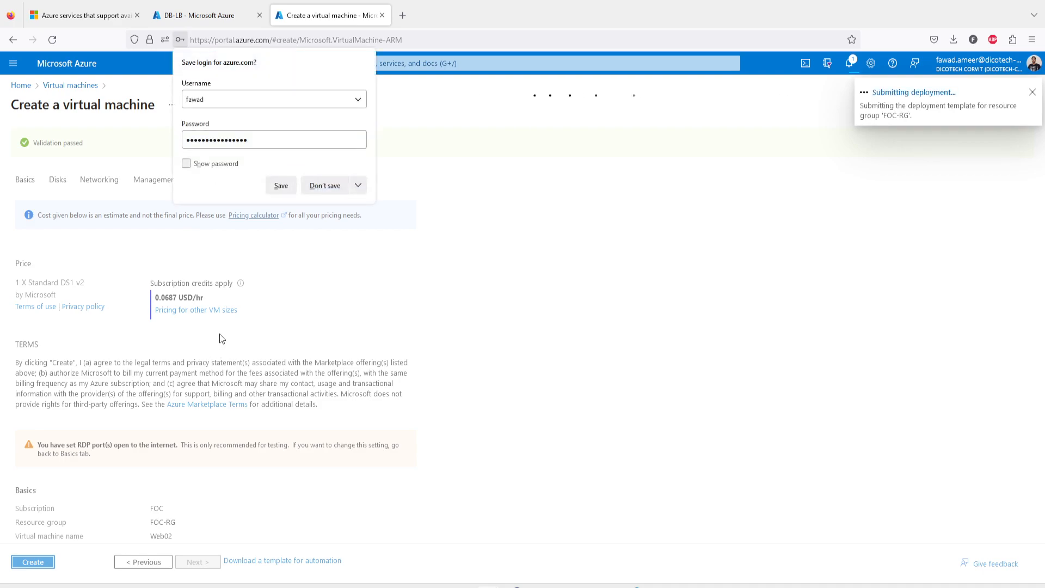
click(318, 192)
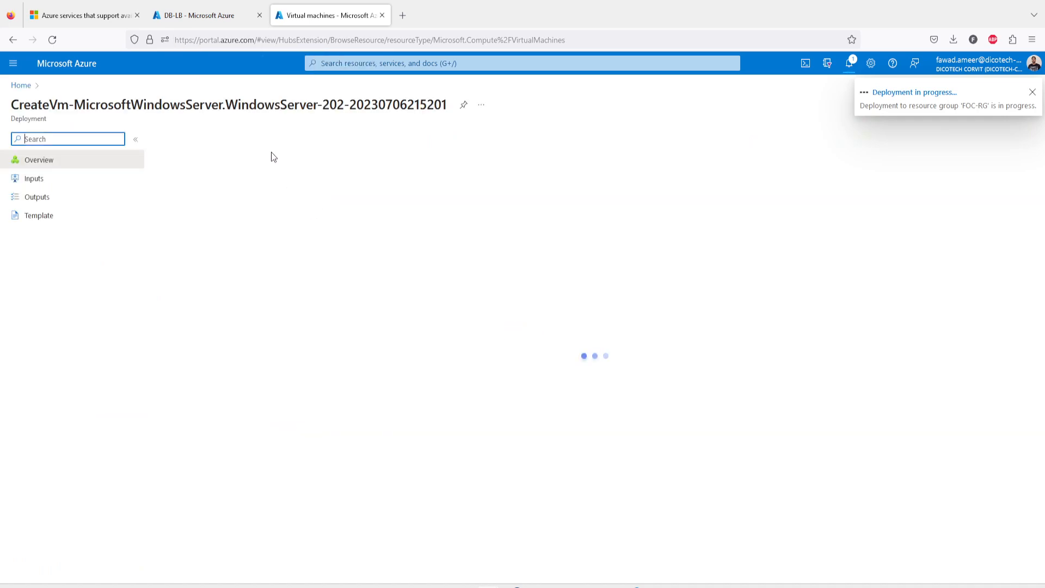
Start another Azure virtual machine from the virtual machines list, assign it to resource group FOC-RG and name it Web03.
click(29, 86)
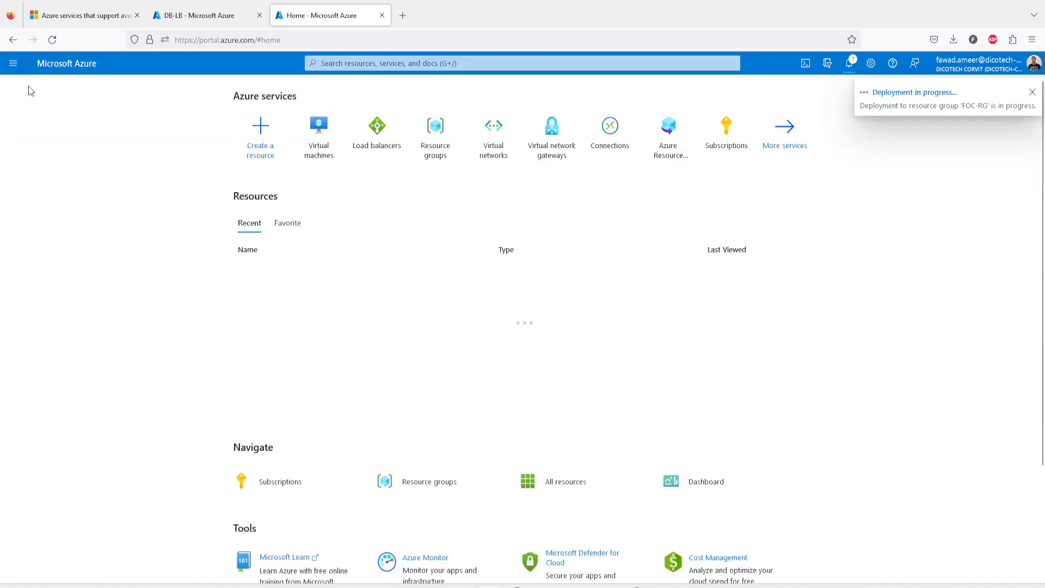
click(312, 160)
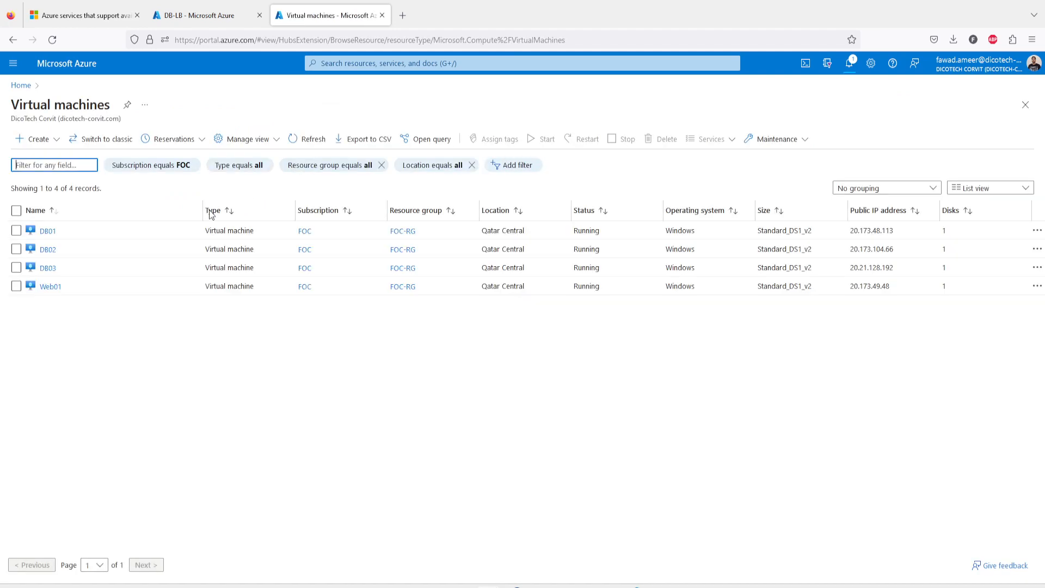
click(53, 140)
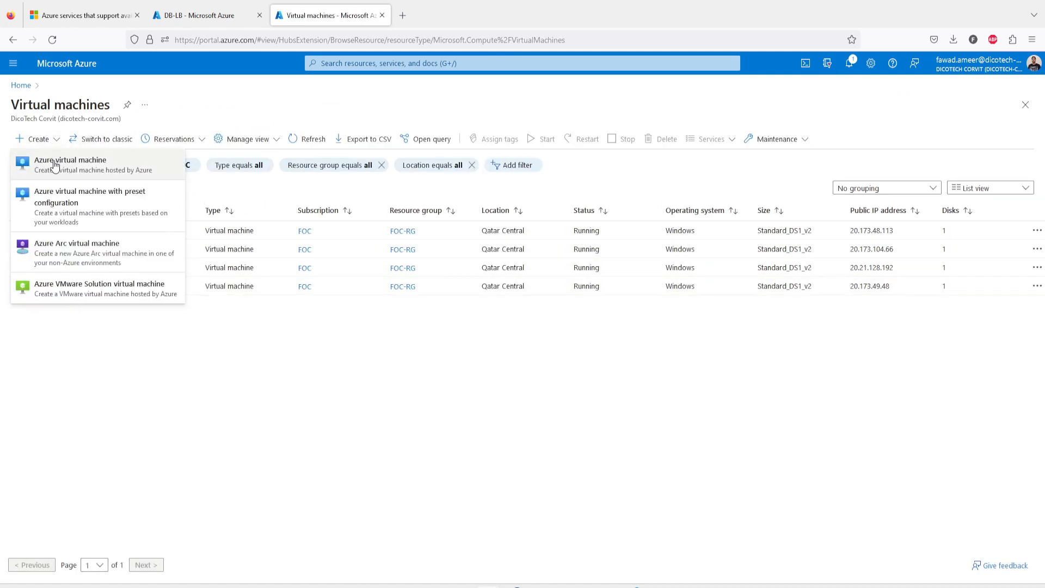
click(55, 164)
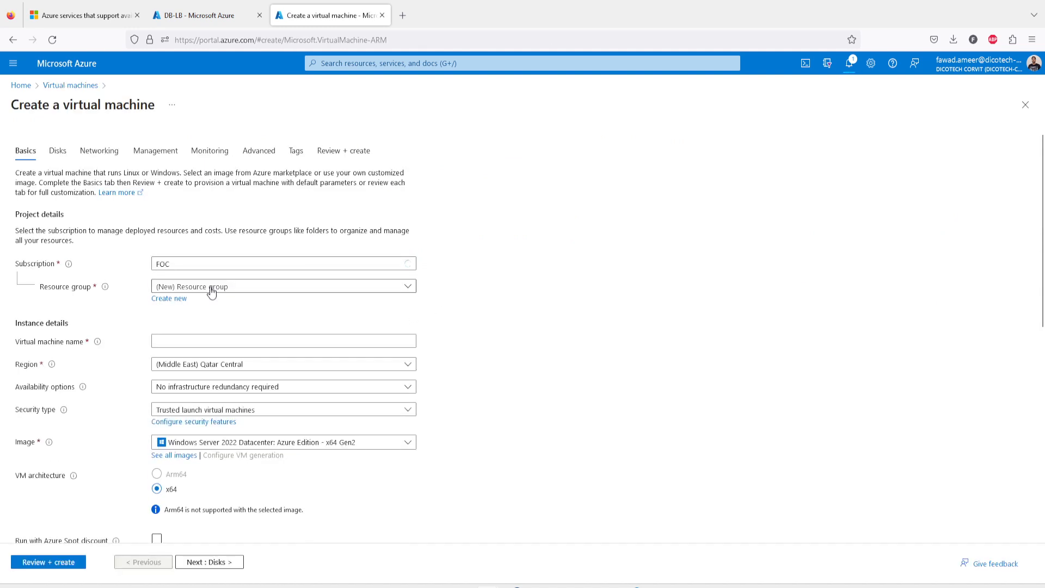
click(212, 293)
click(226, 324)
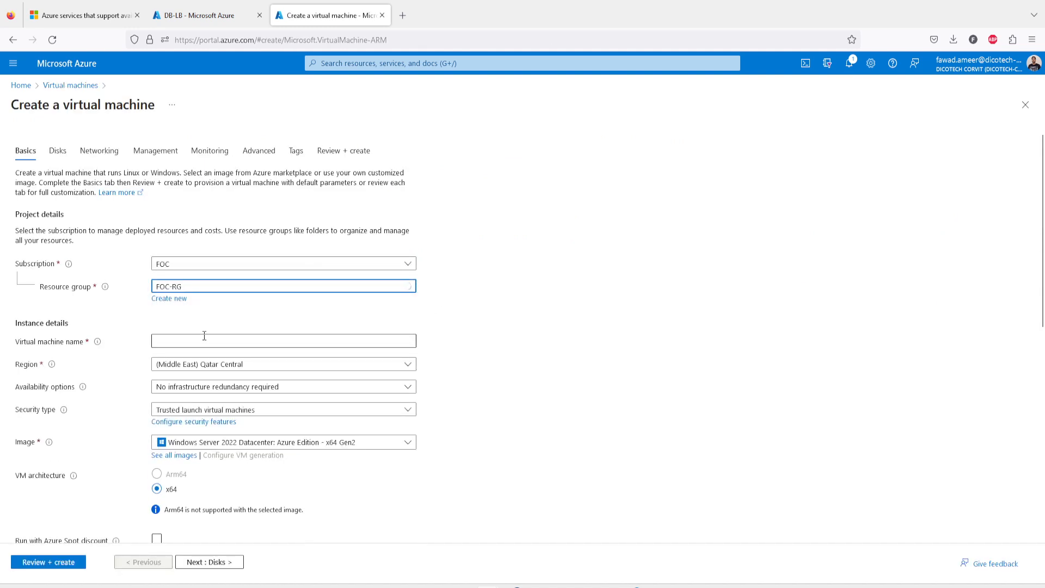
click(204, 340)
text(Web)
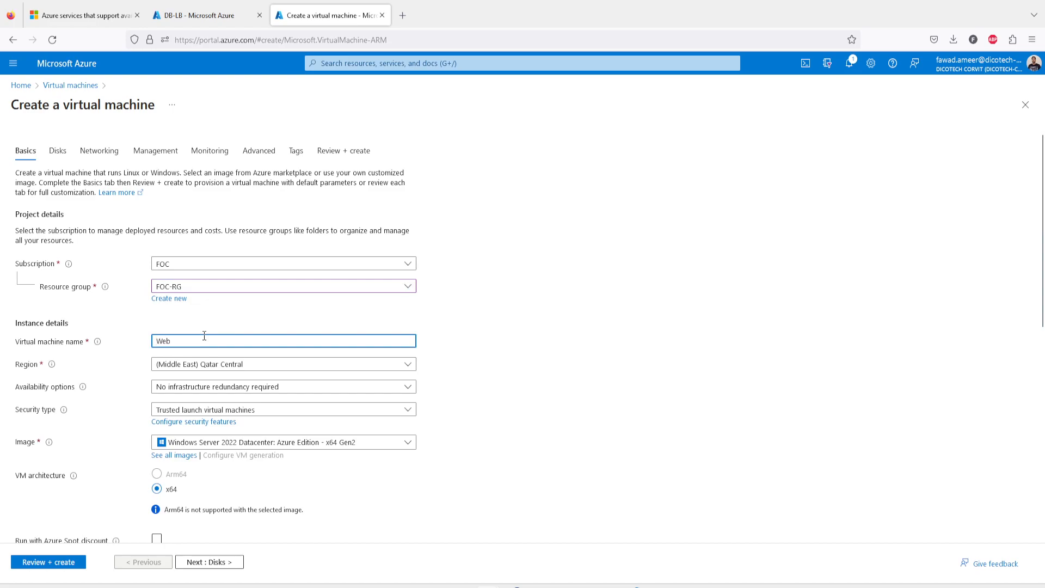
text(03)
Set Web03's availability options to Availability zone with Zone 3, and its security type to Standard.
click(205, 388)
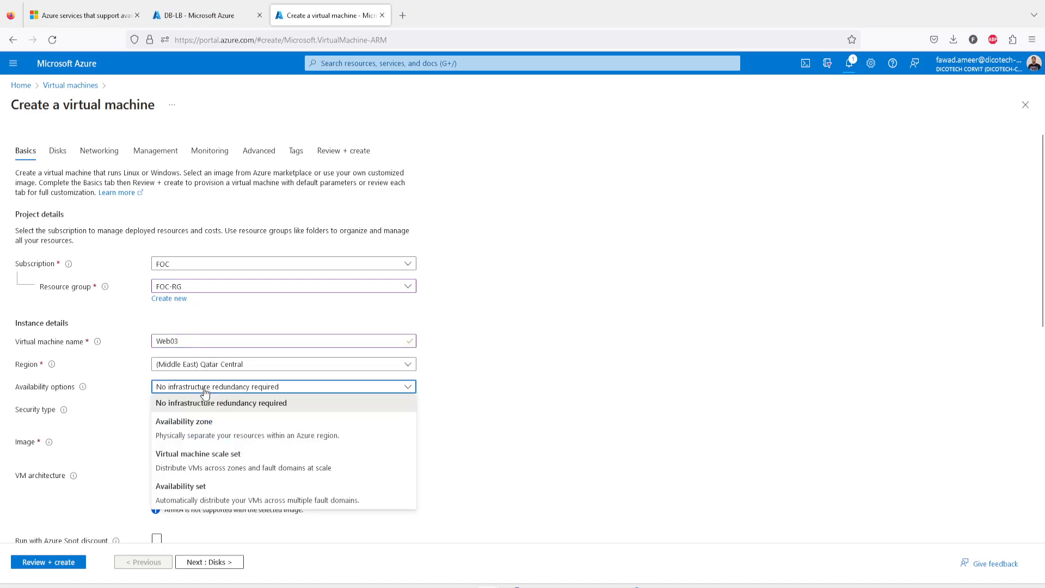
click(196, 422)
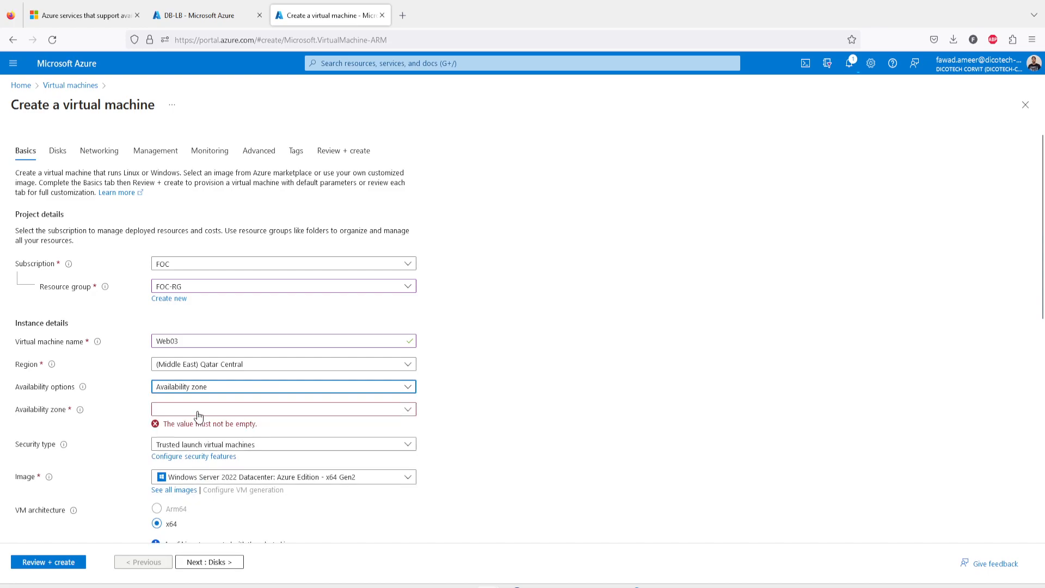
click(199, 415)
click(169, 460)
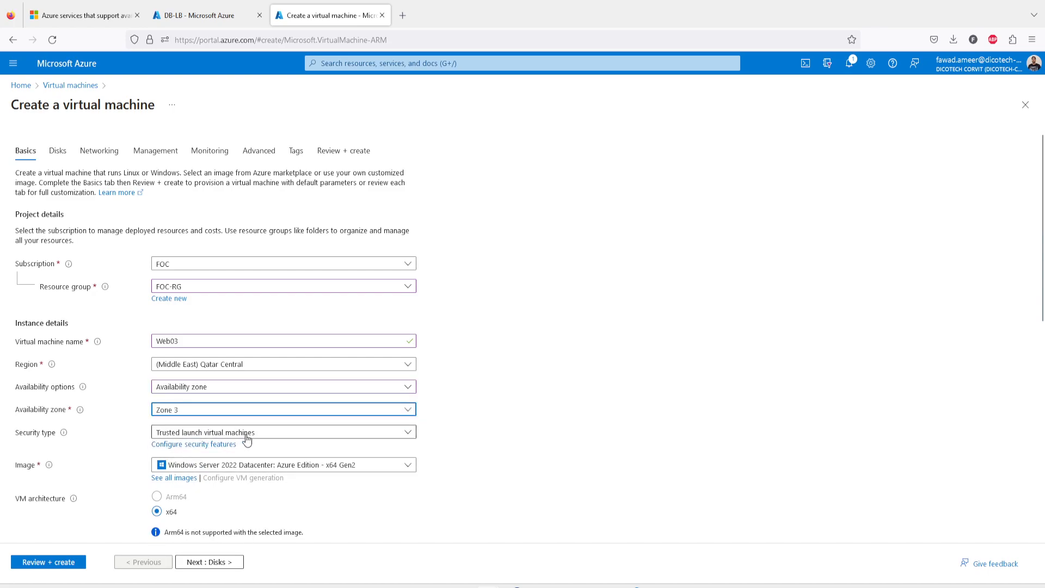
click(247, 436)
click(277, 451)
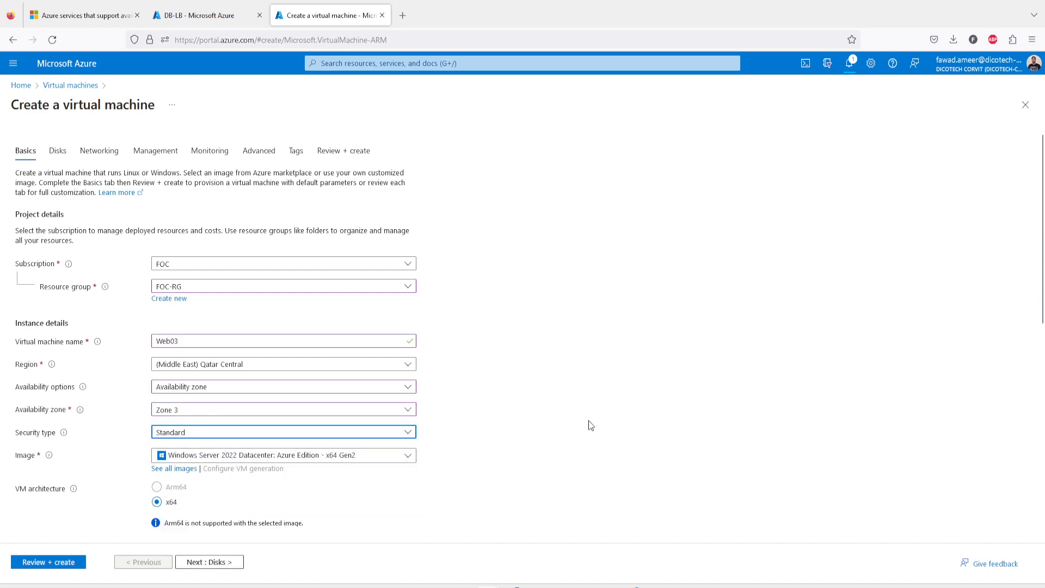
Enter Web03's administrator username, and fill in the account password and its confirmation.
scroll(581, 423, down, 4)
click(181, 397)
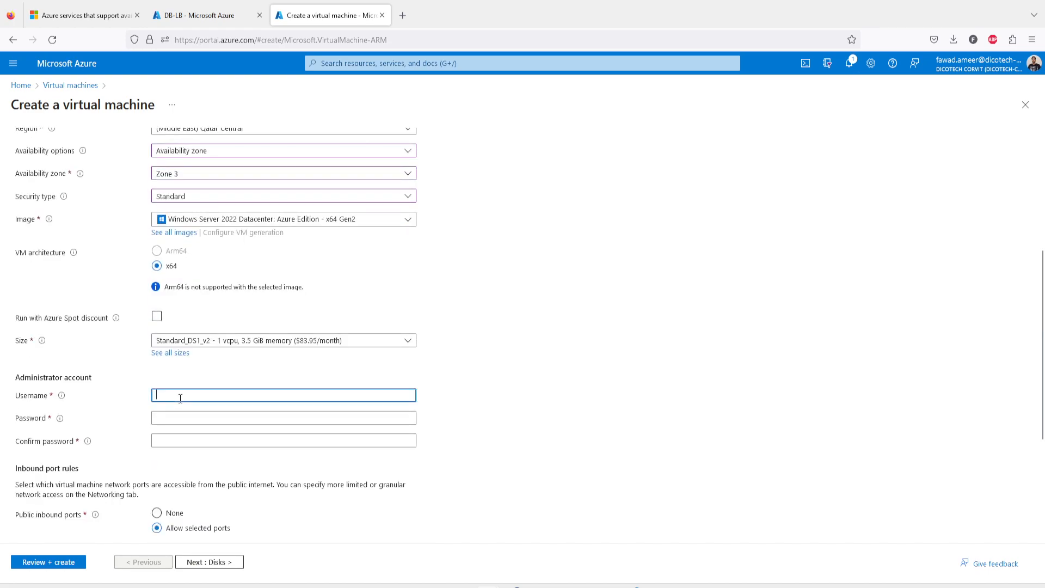
key(Tab)
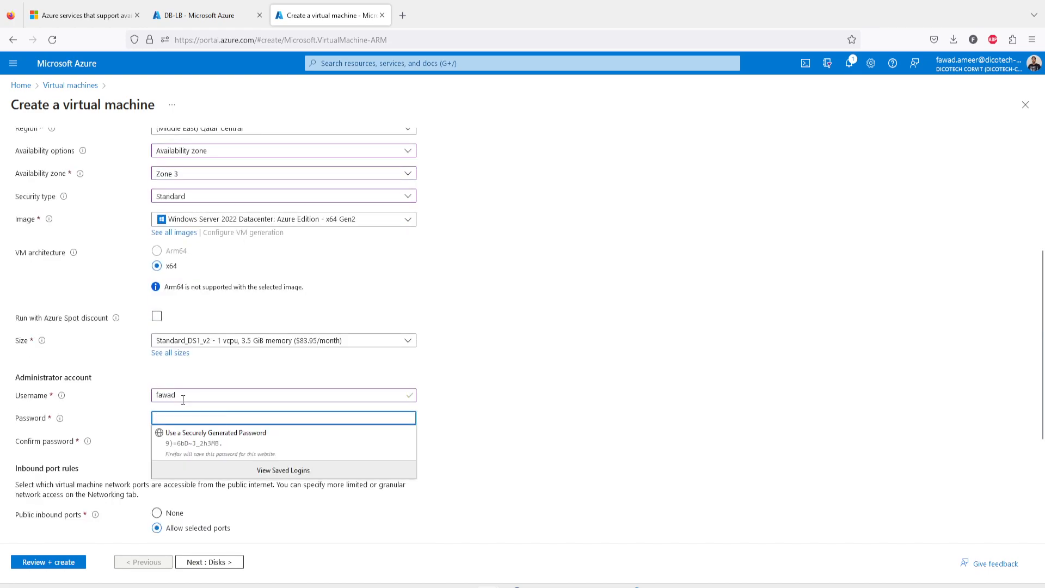
key(ctrl+v)
key(Tab)
key(ctrl+v)
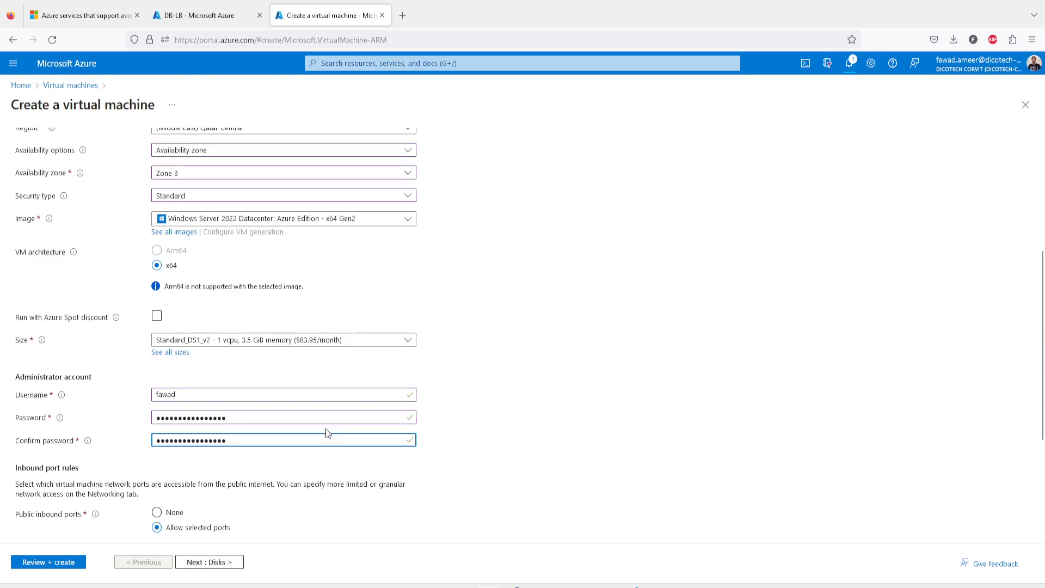
Allow HTTP (80) and HTTPS (443) as public inbound ports for Web03 in addition to RDP (3389).
scroll(327, 432, down, 3)
click(179, 379)
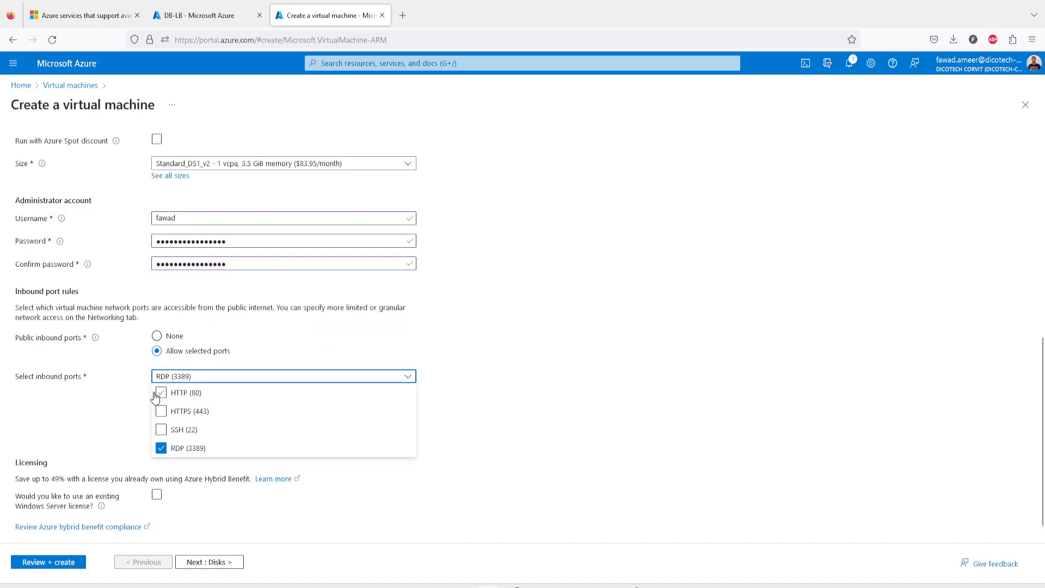
click(161, 392)
click(161, 416)
click(593, 397)
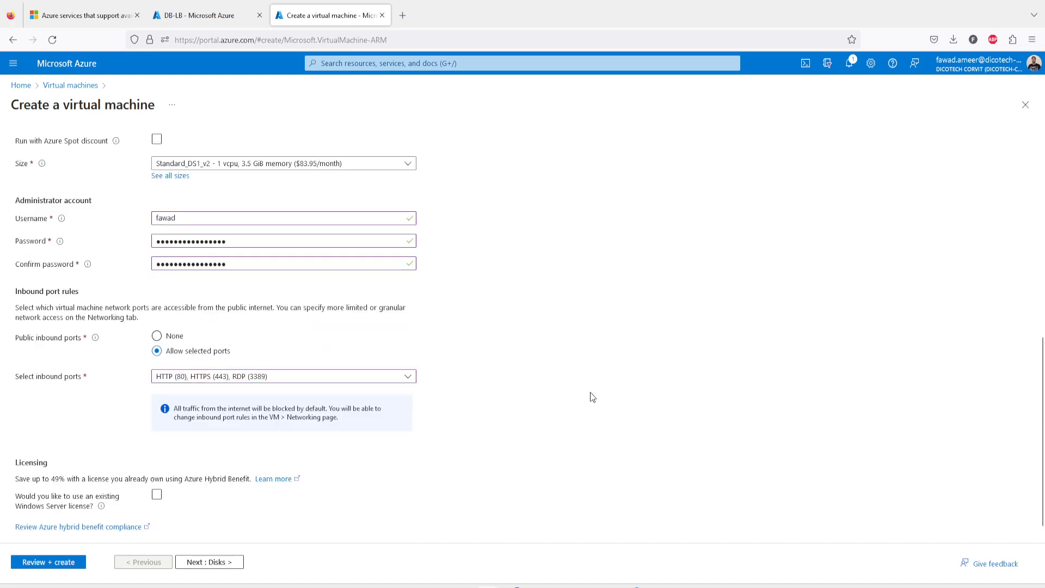
Apply an existing Windows Server license to Web03 and confirm eligibility for the Azure Hybrid Benefit.
click(154, 496)
scroll(184, 498, down, 1)
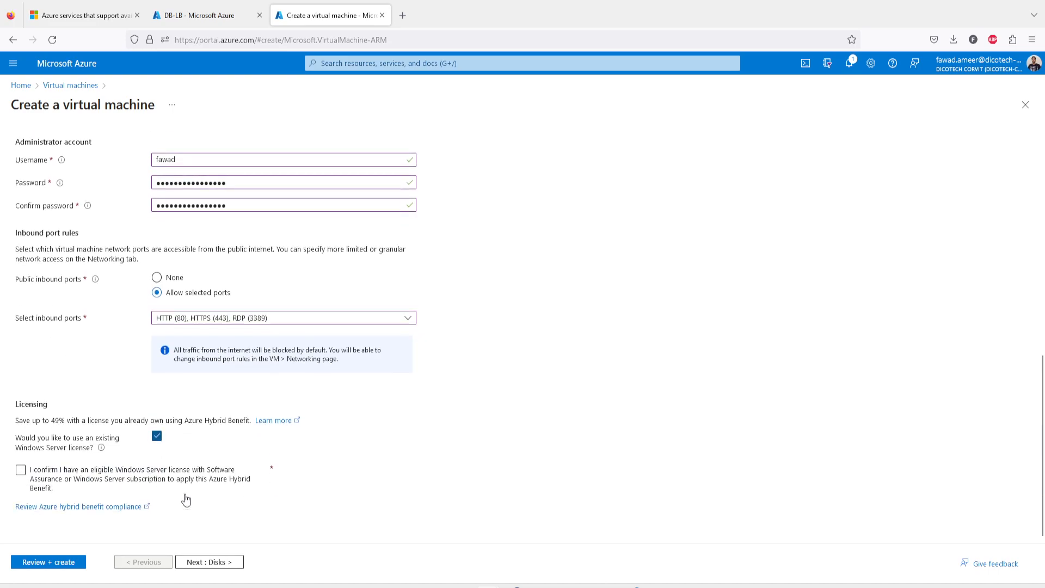
click(71, 474)
Enable deleting Web03's public IP and NIC with the VM, and validate and create the virtual machine.
click(215, 561)
click(221, 563)
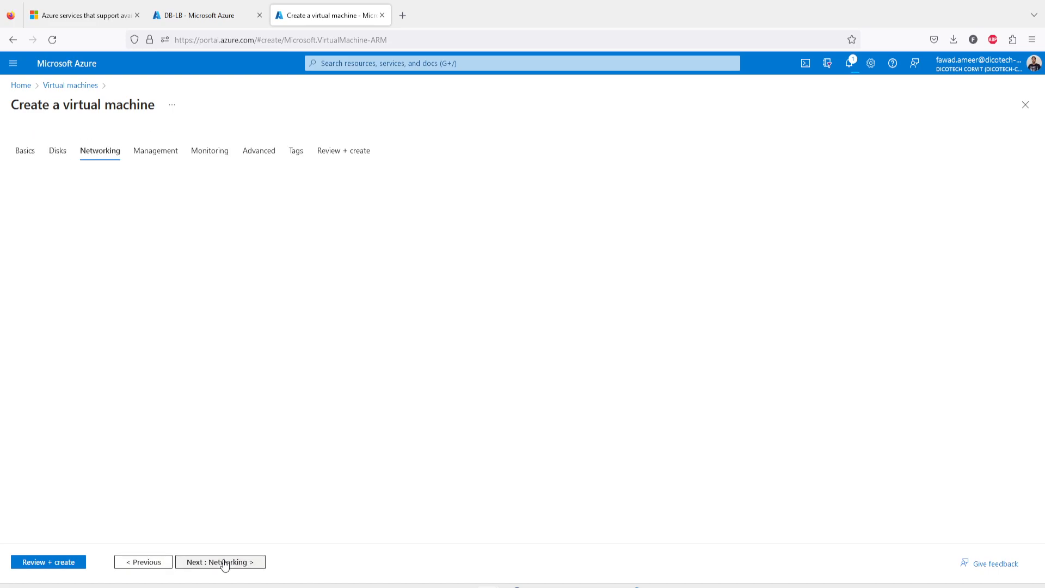
scroll(210, 512, down, 3)
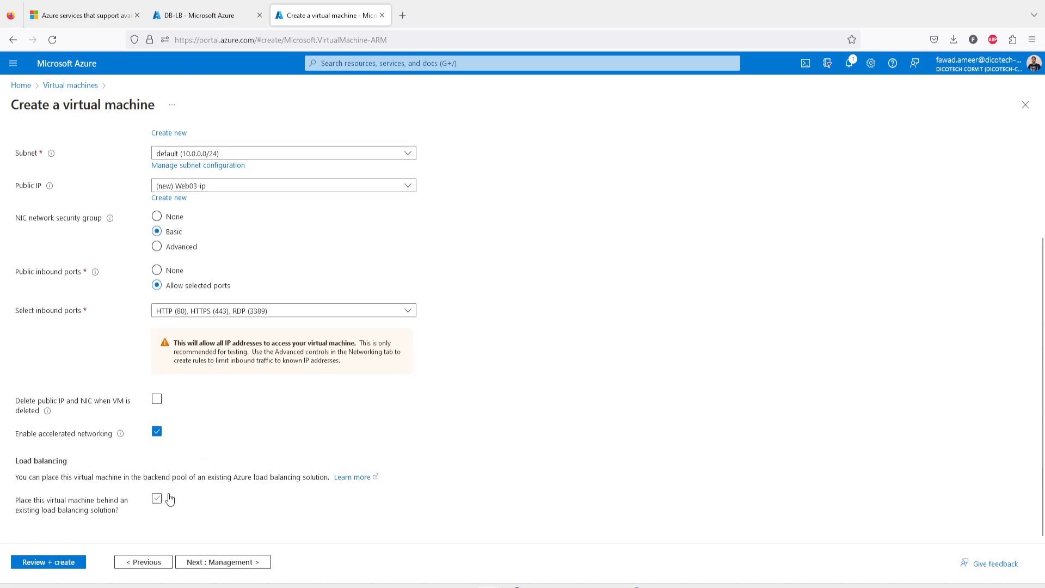
click(156, 400)
click(48, 562)
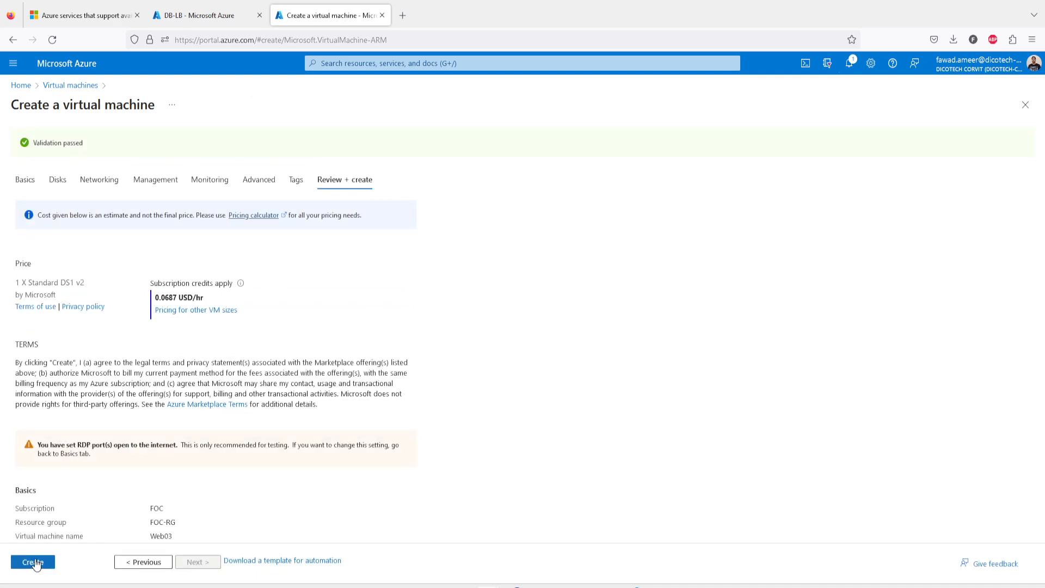
click(34, 562)
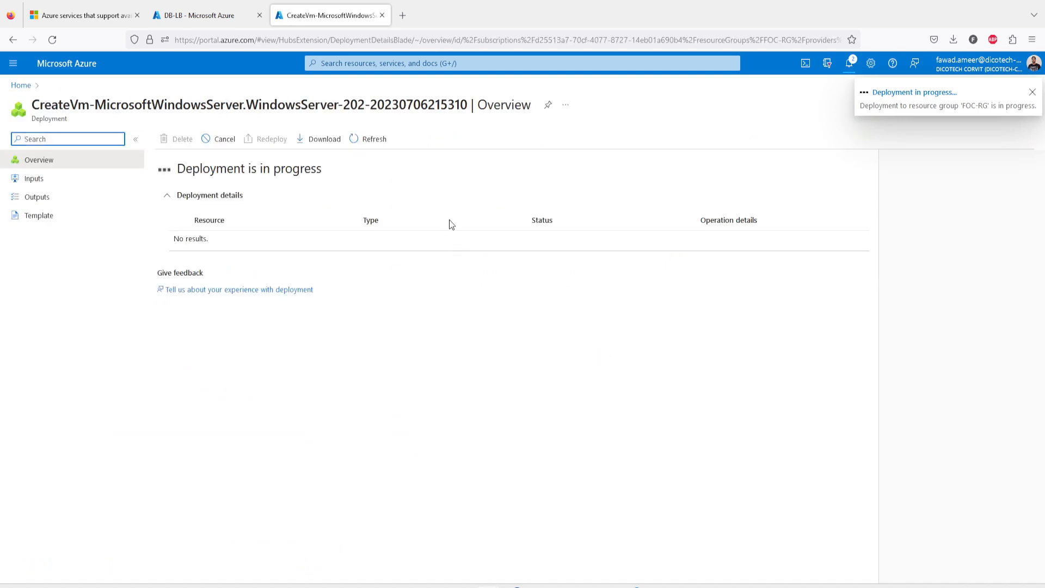
Return to the virtual machines list to check the web servers' deployment status, and dismiss the deployment notification.
click(23, 88)
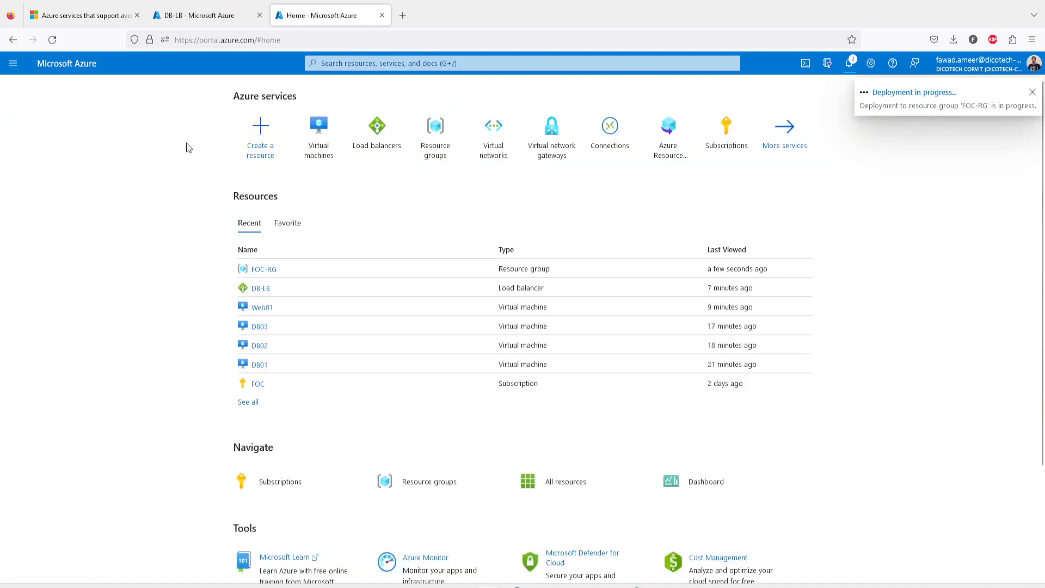
click(326, 155)
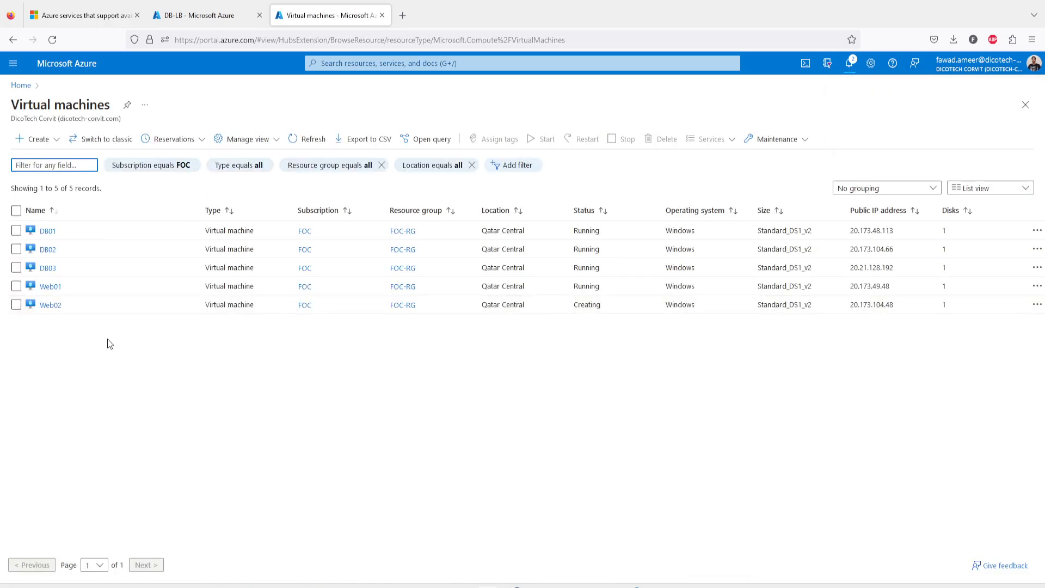
mouse_move(50, 289)
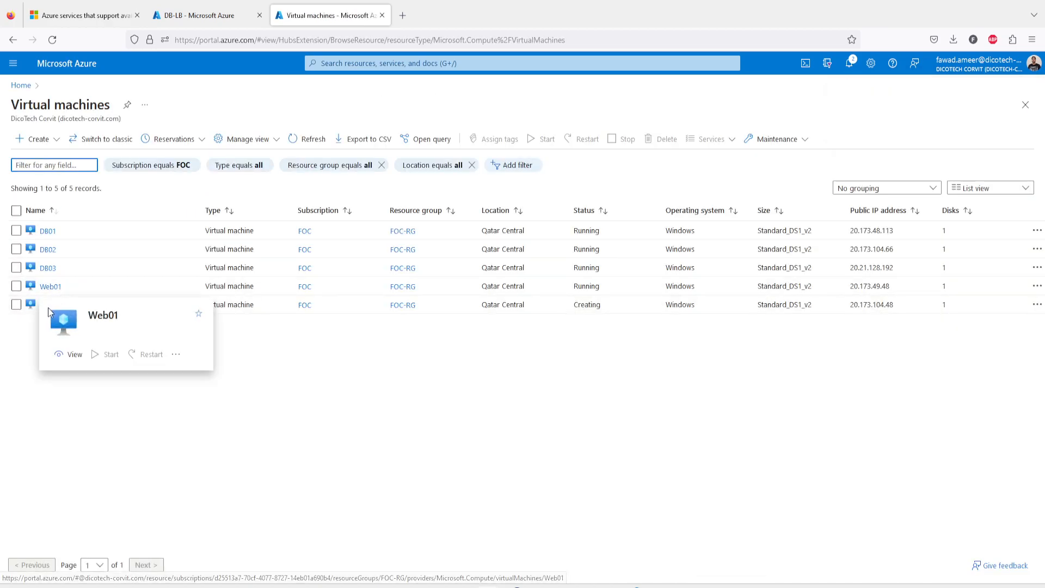
click(388, 387)
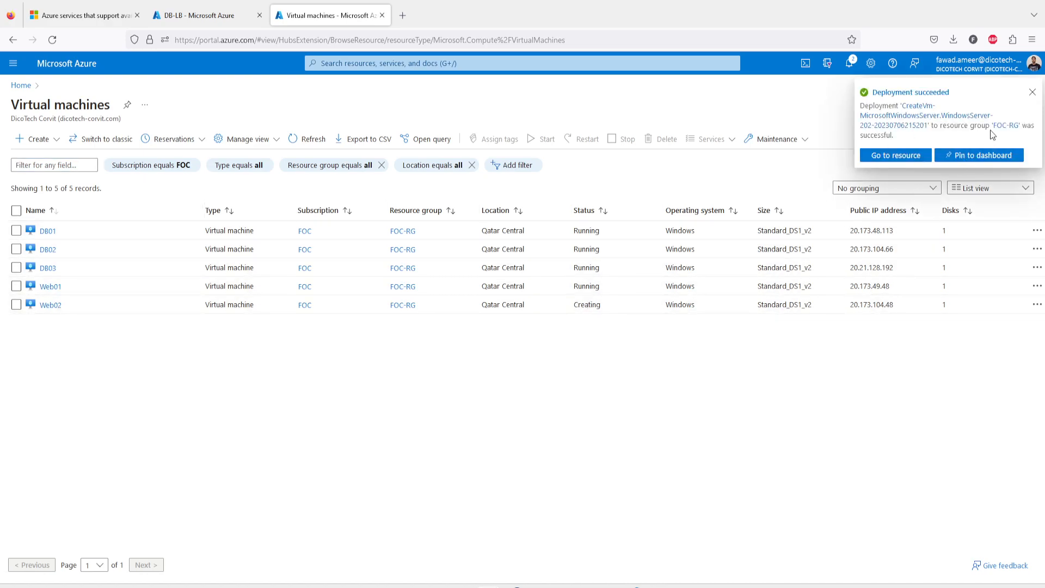
click(1033, 94)
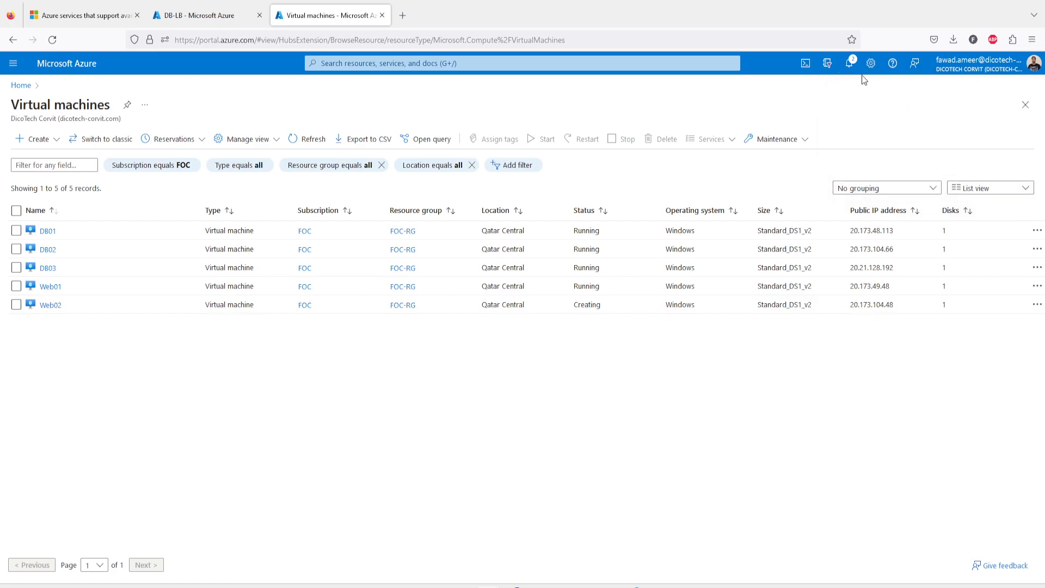
Check the deployment notifications and refresh the virtual machines list to review the status of Web02 and Web03.
click(849, 64)
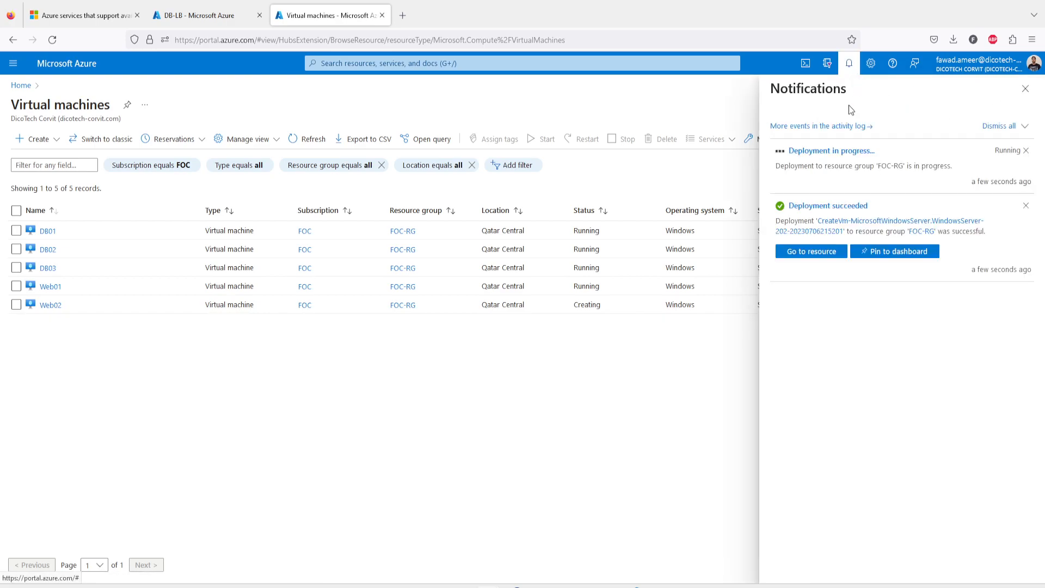
click(1035, 93)
click(301, 139)
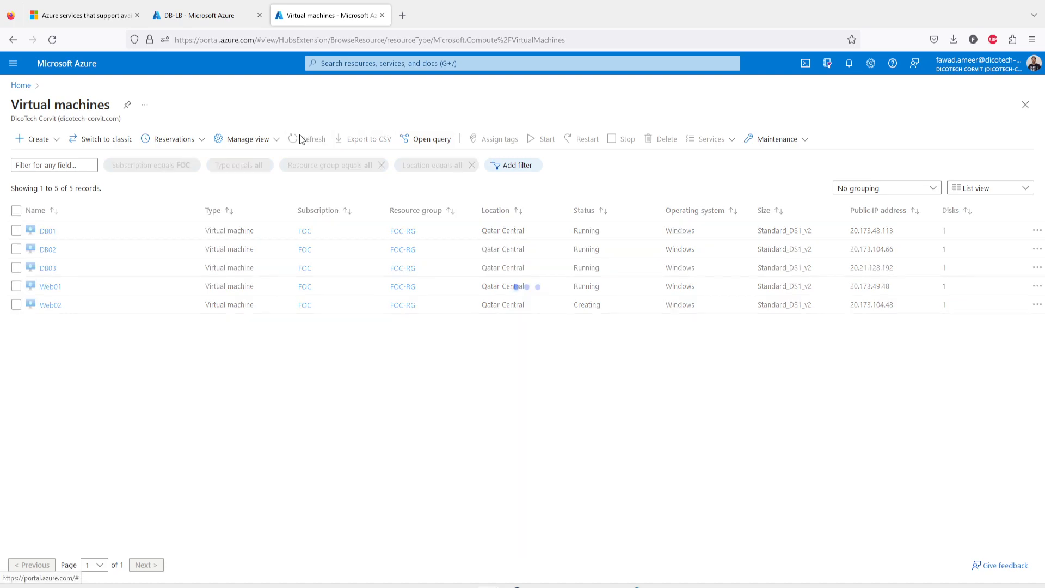
click(301, 141)
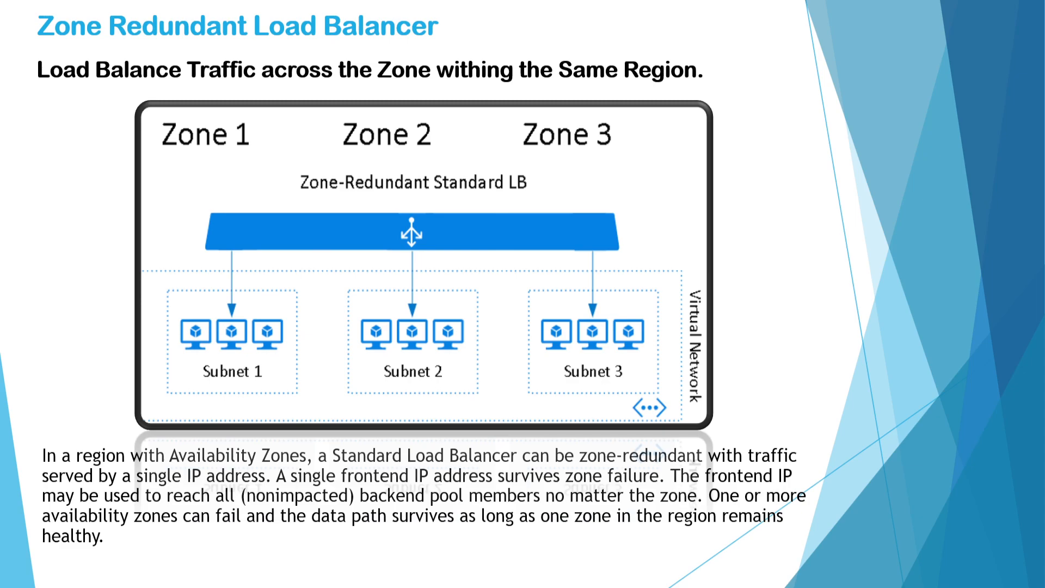
key(alt+Tab)
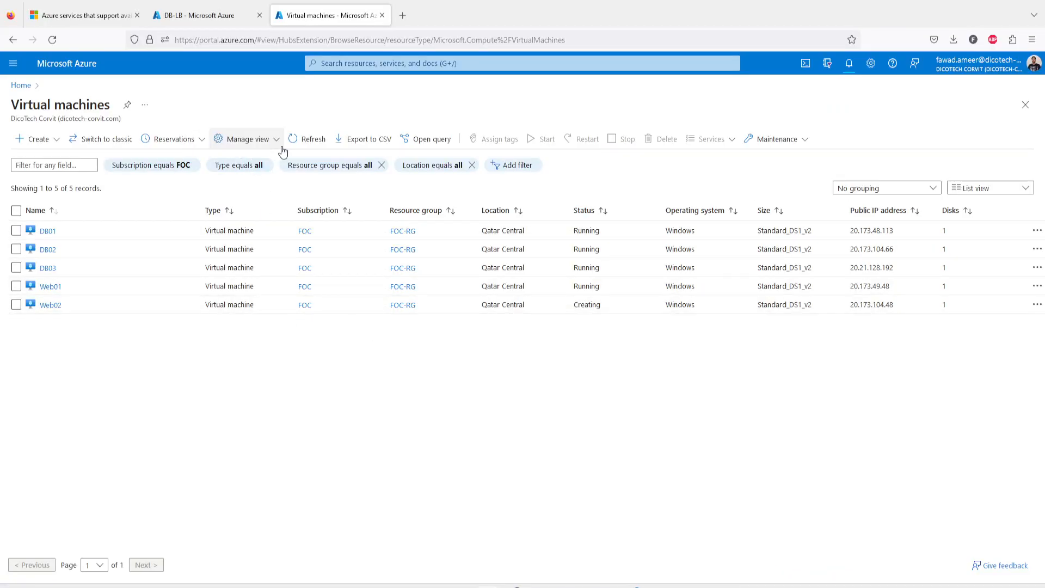
click(305, 143)
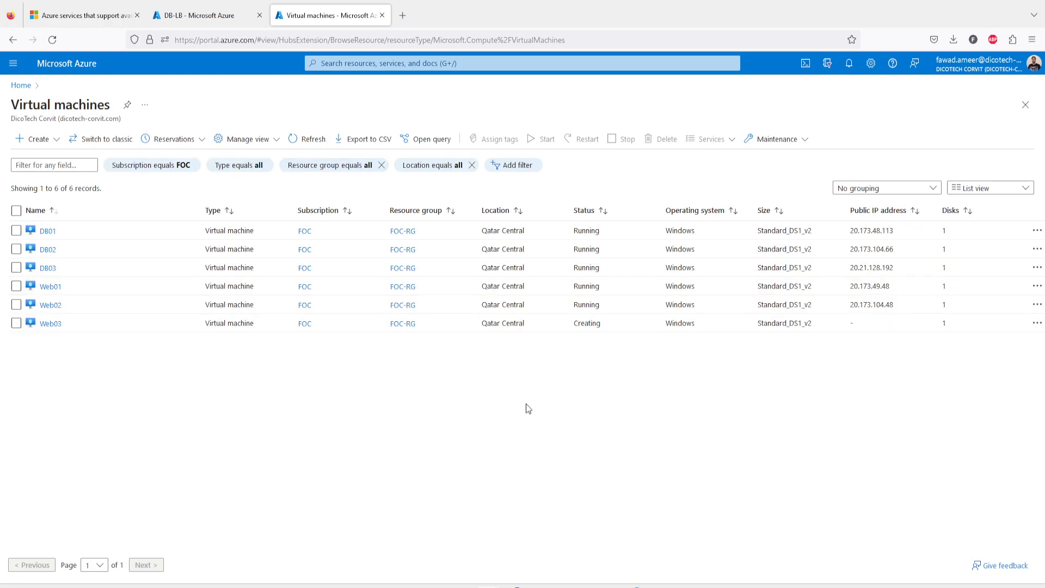
Open Web02's overview, dismiss the deployment notification and refresh the page to check the virtual machine's status.
mouse_move(50, 324)
click(51, 306)
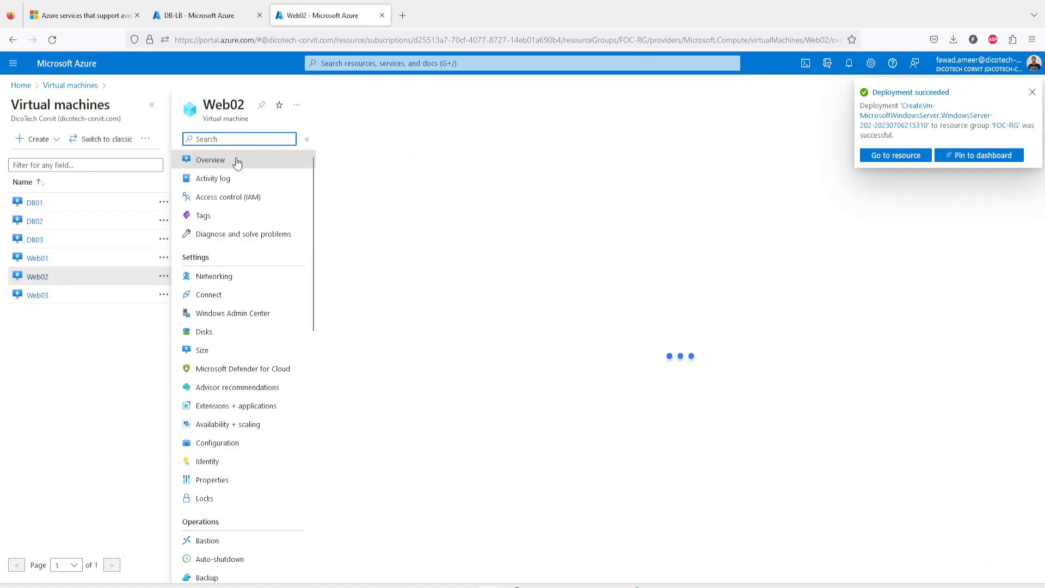
click(1034, 94)
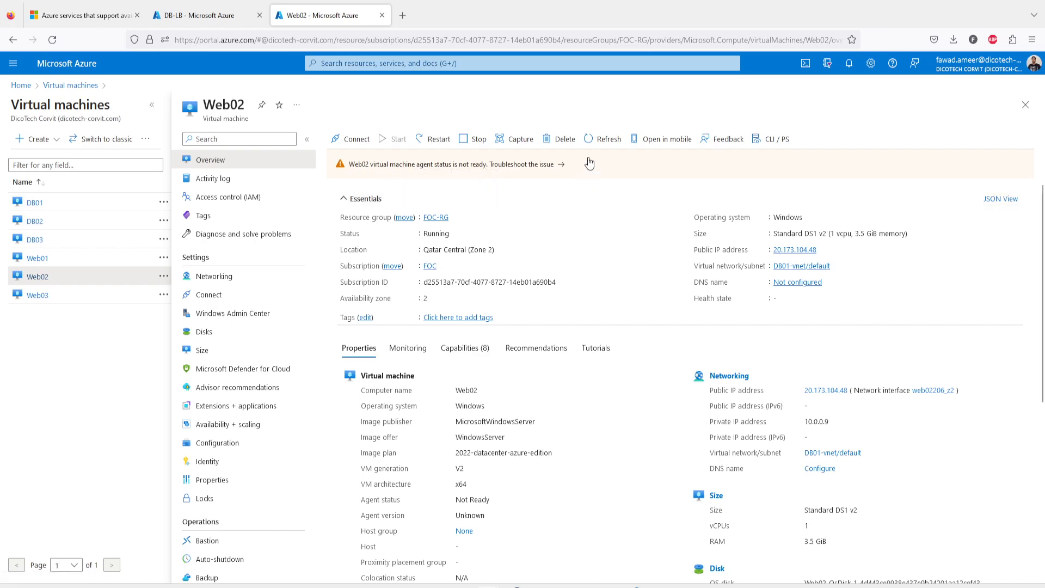
click(607, 140)
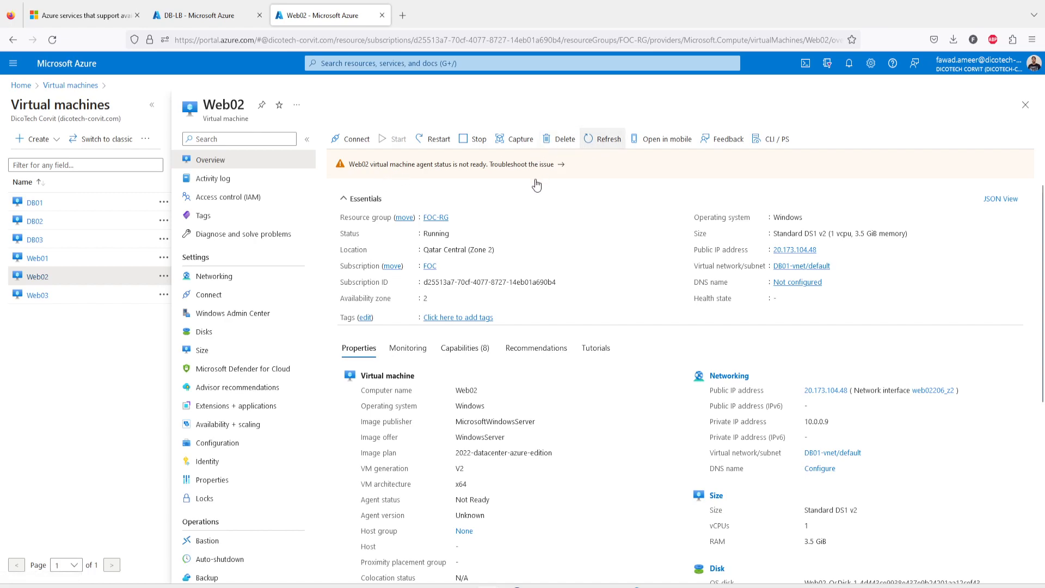
Download Web02's RDP file, connect to the VM while accepting the certificate warning, and minimize the remote session.
click(356, 143)
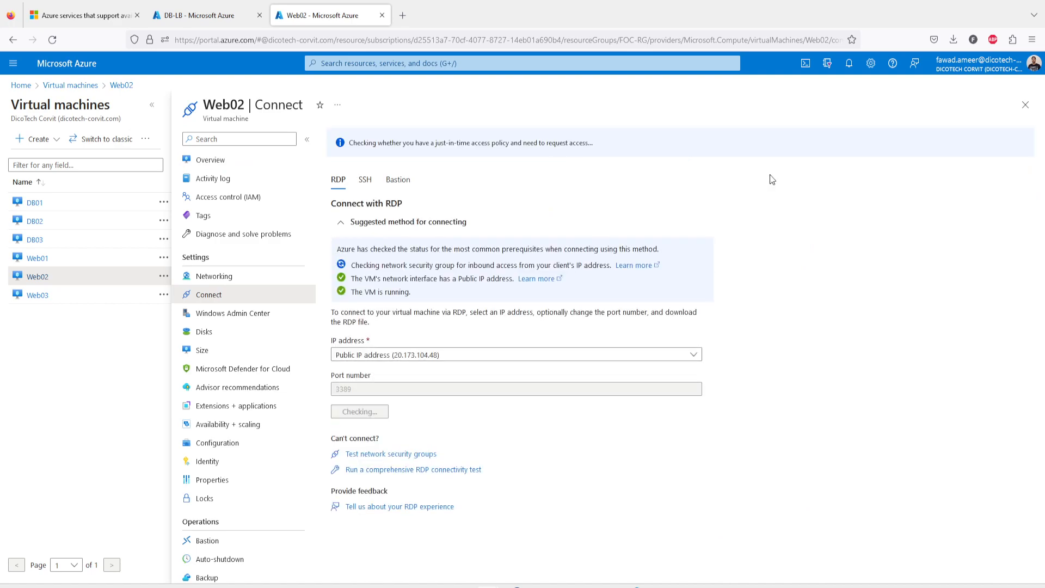
click(367, 414)
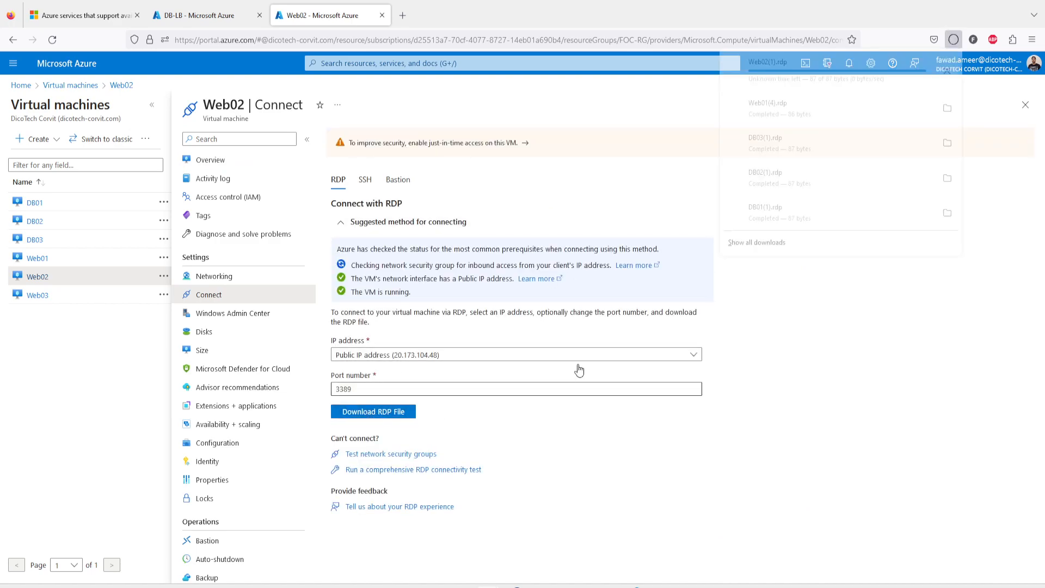
click(770, 70)
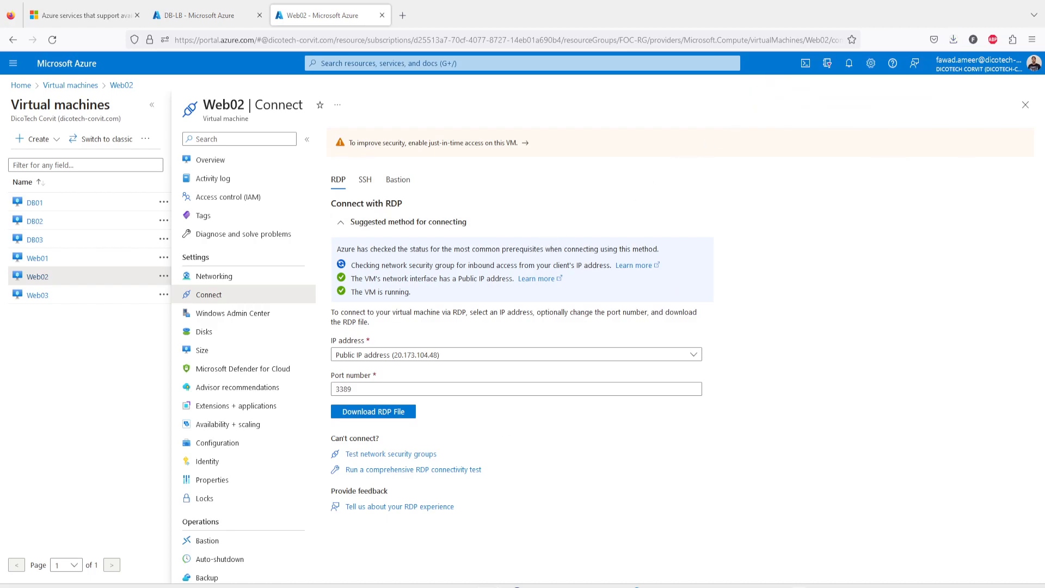
click(651, 350)
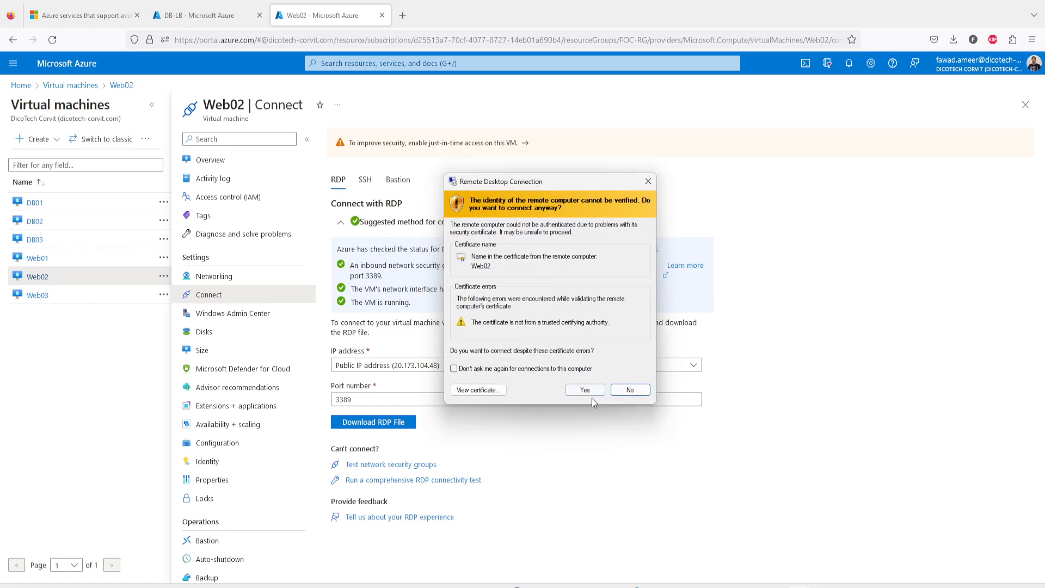
click(585, 389)
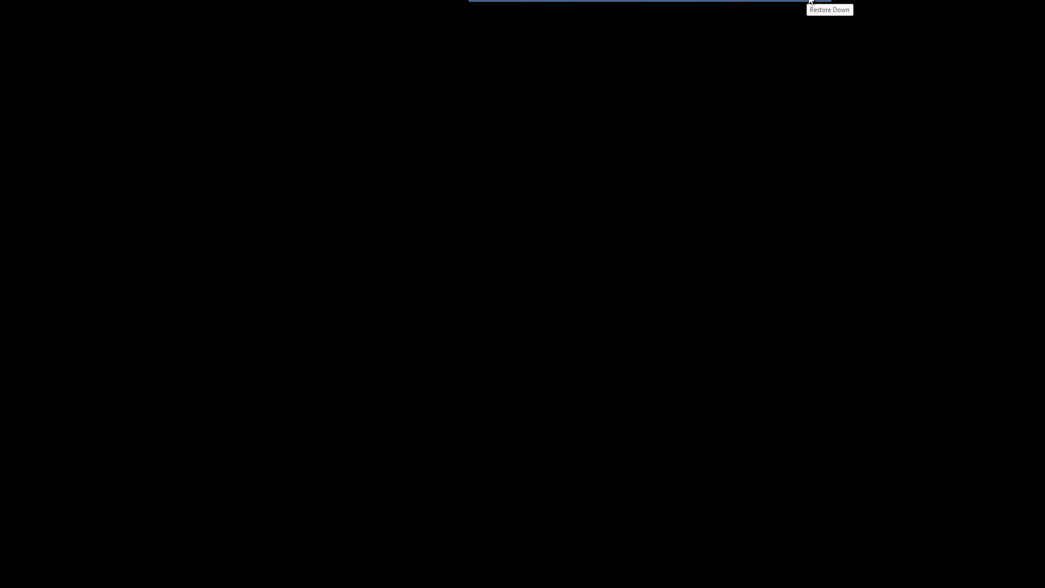
click(796, 2)
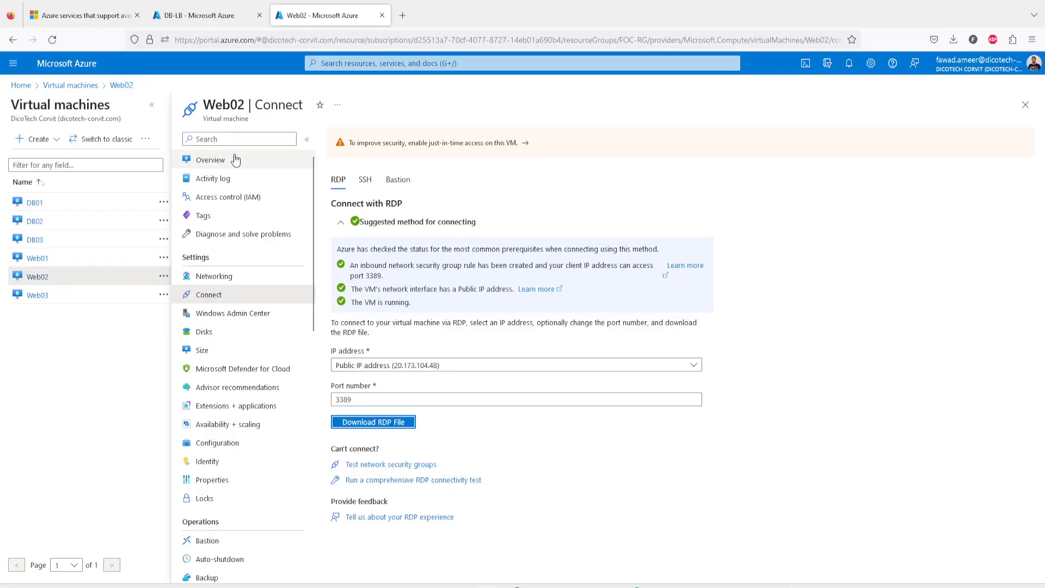
Download Web03's RDP file for port 3389, connect to the VM and maximize its remote desktop window.
click(36, 301)
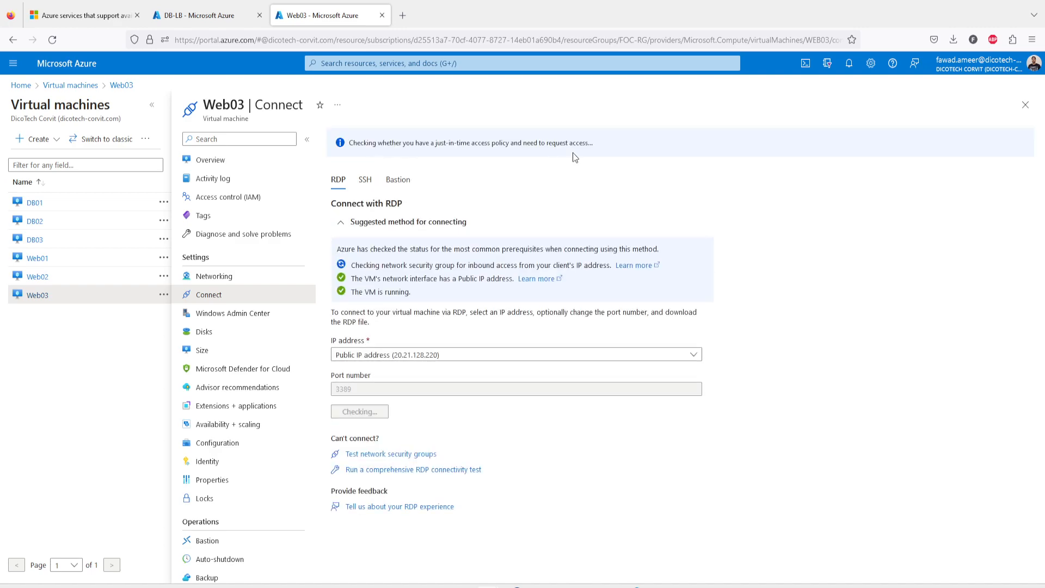
click(368, 414)
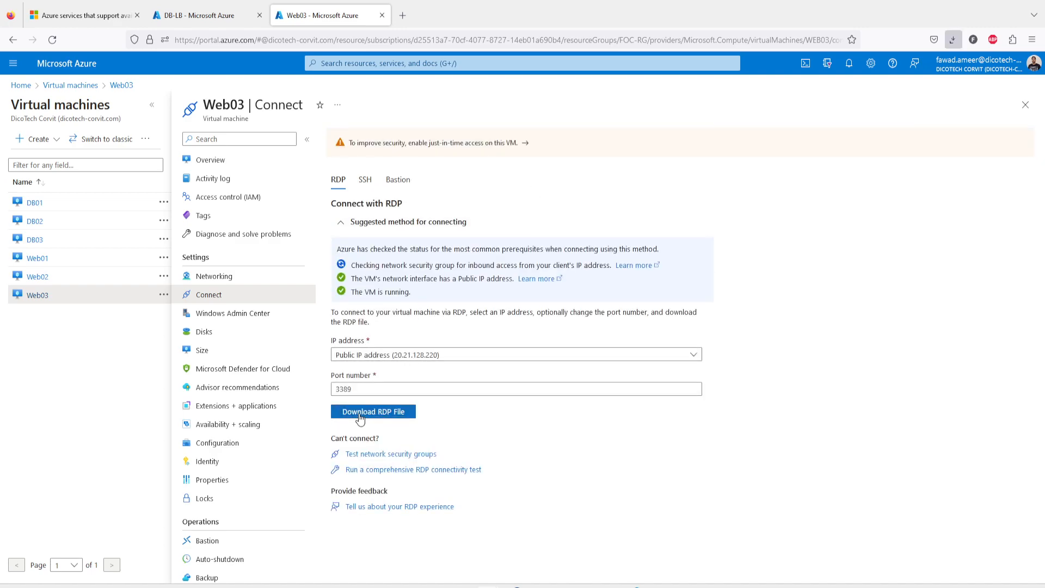
click(778, 82)
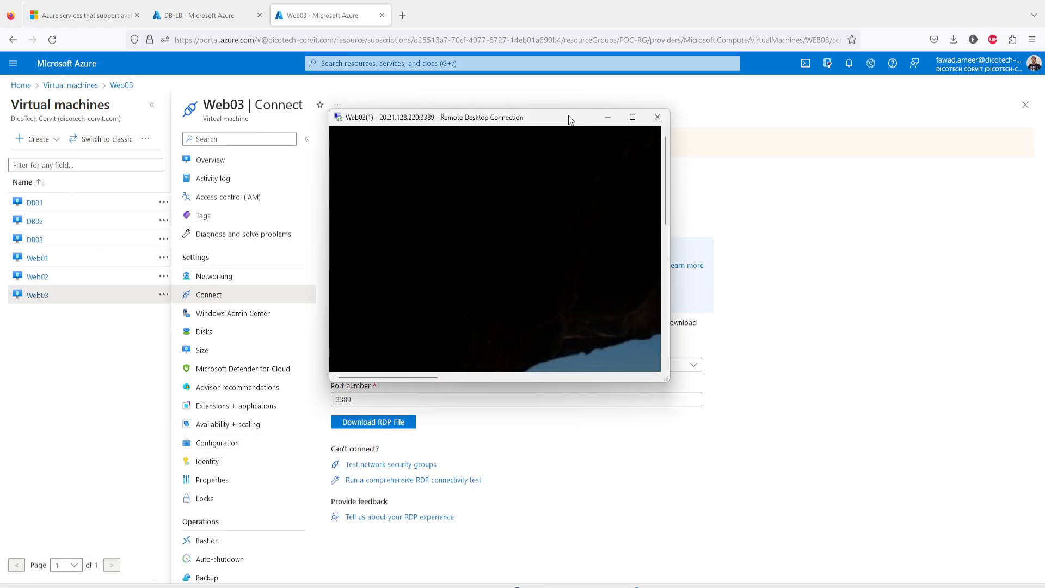
drag(569, 116, 629, 44)
double_click(628, 40)
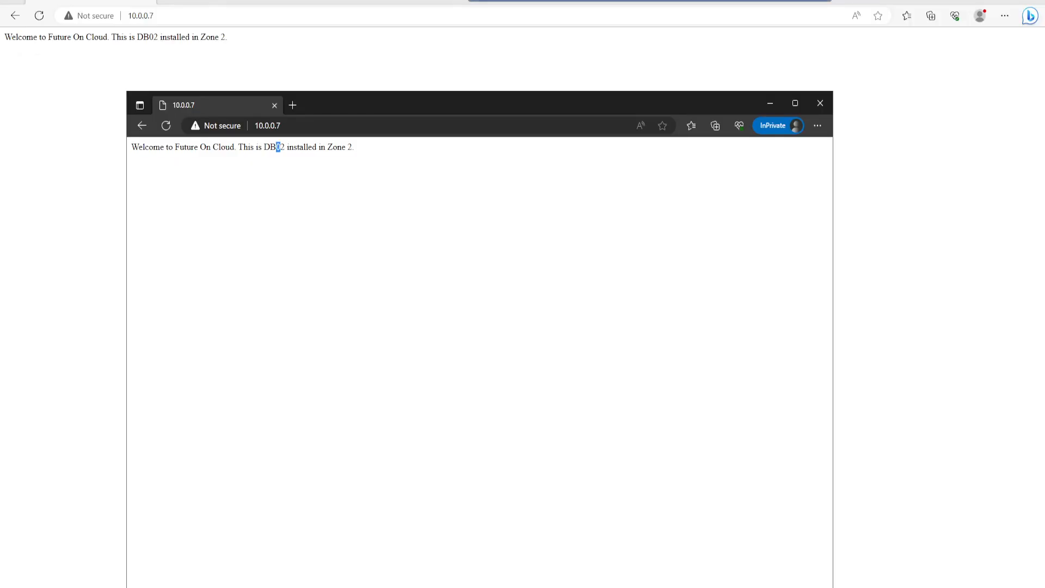
In the Web01 session, reload 10.0.0.7 in both browser windows, highlight the responding server and zone, and minimize the session.
click(419, 284)
click(165, 126)
click(166, 129)
click(40, 17)
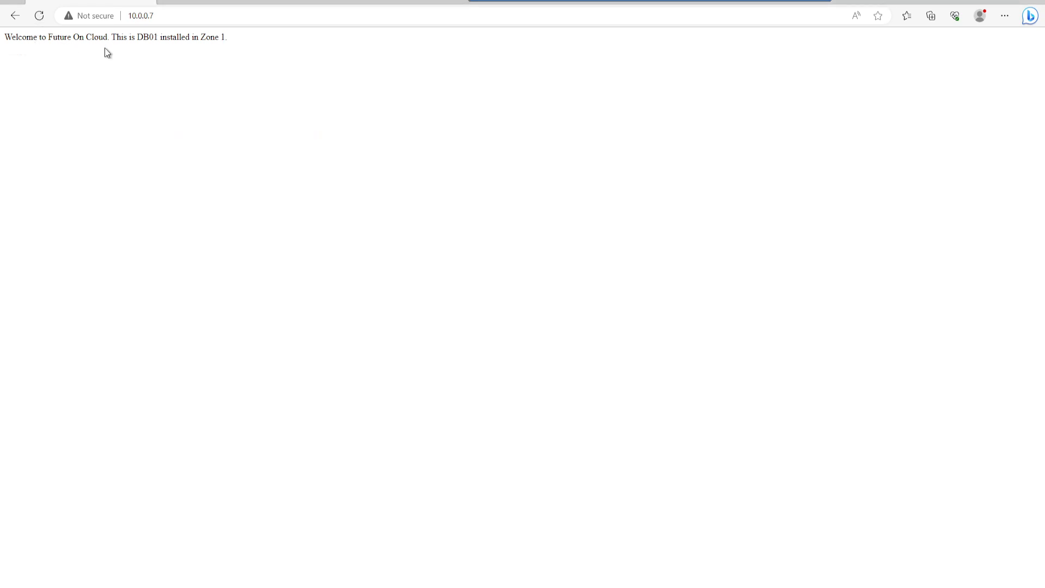
drag(134, 38, 233, 40)
click(208, 71)
click(797, 2)
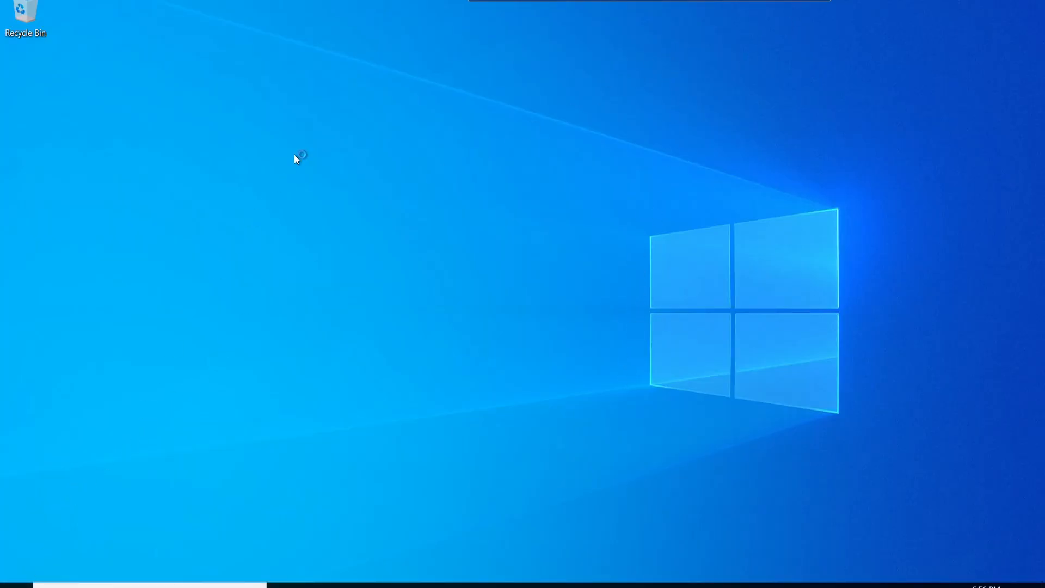
Launch Microsoft Edge in the Web03 session and complete its first-run setup without signing in or importing data.
double_click(613, 1)
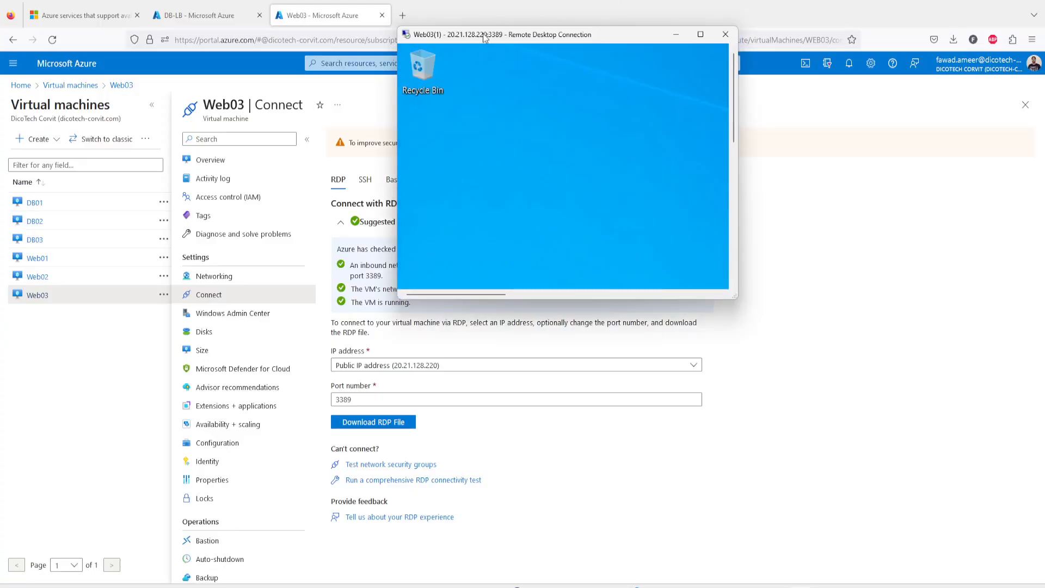
double_click(426, 37)
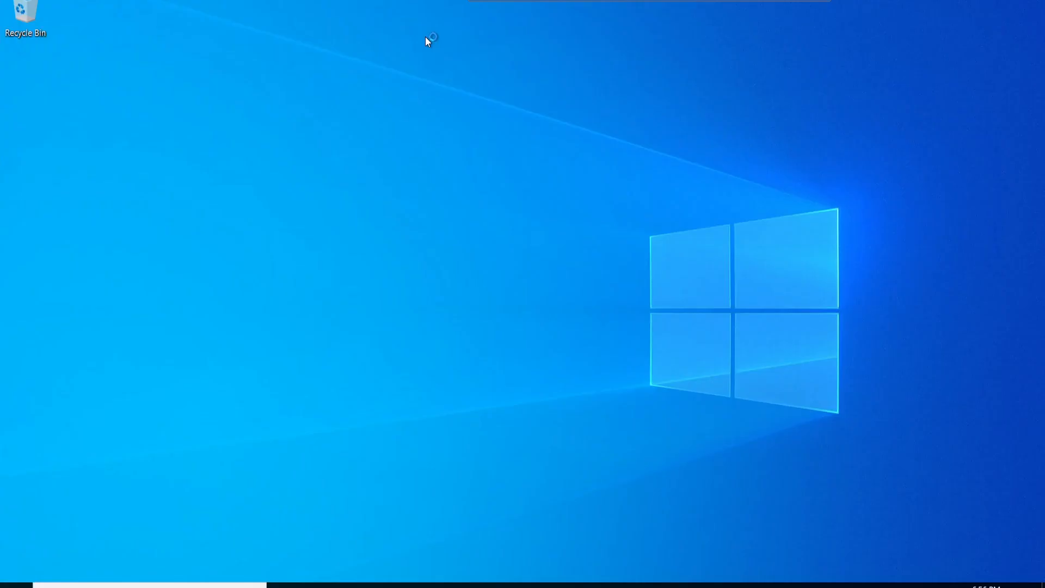
key(super)
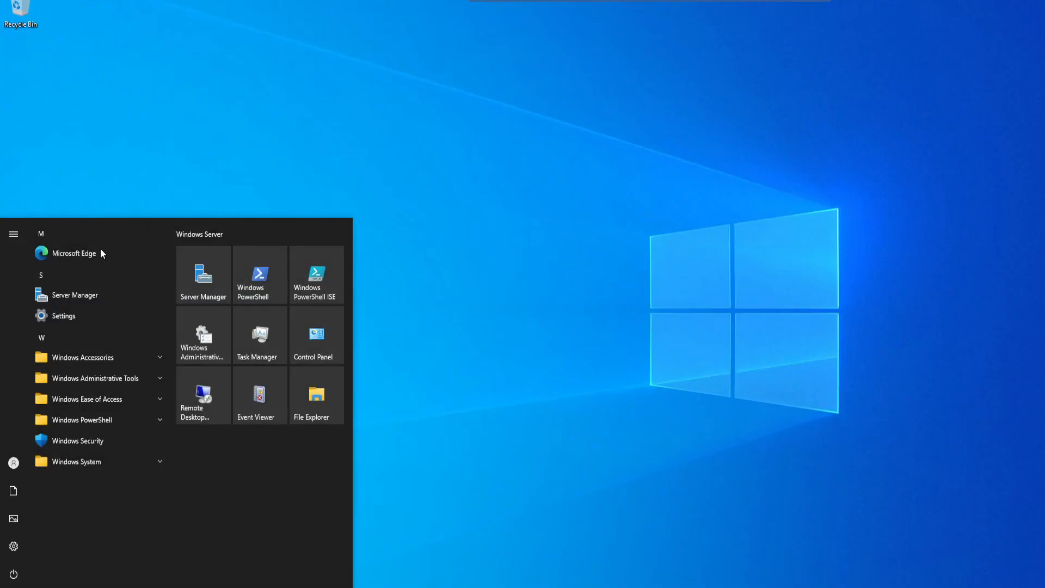
click(80, 254)
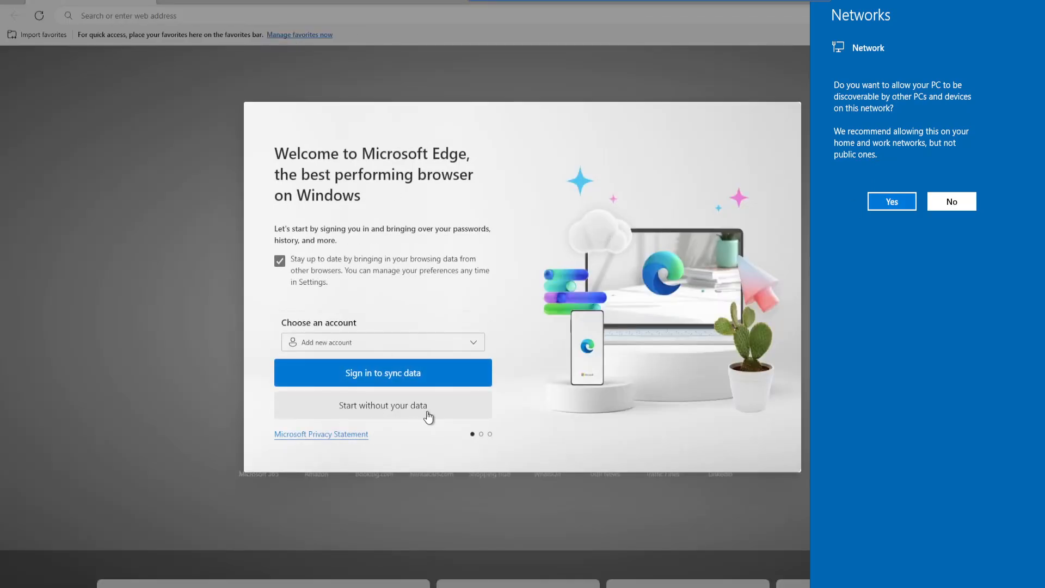
click(434, 412)
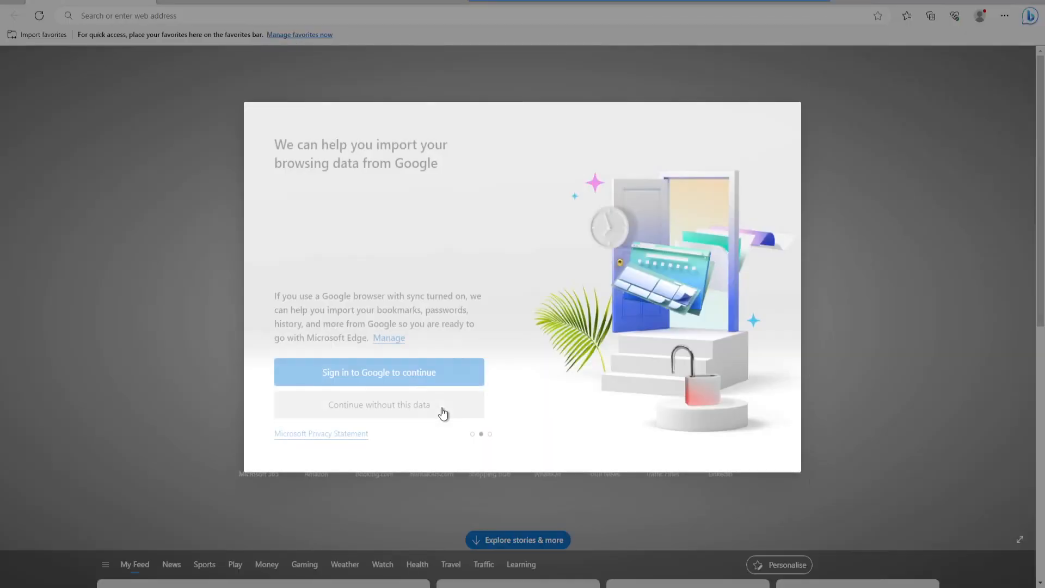
click(438, 410)
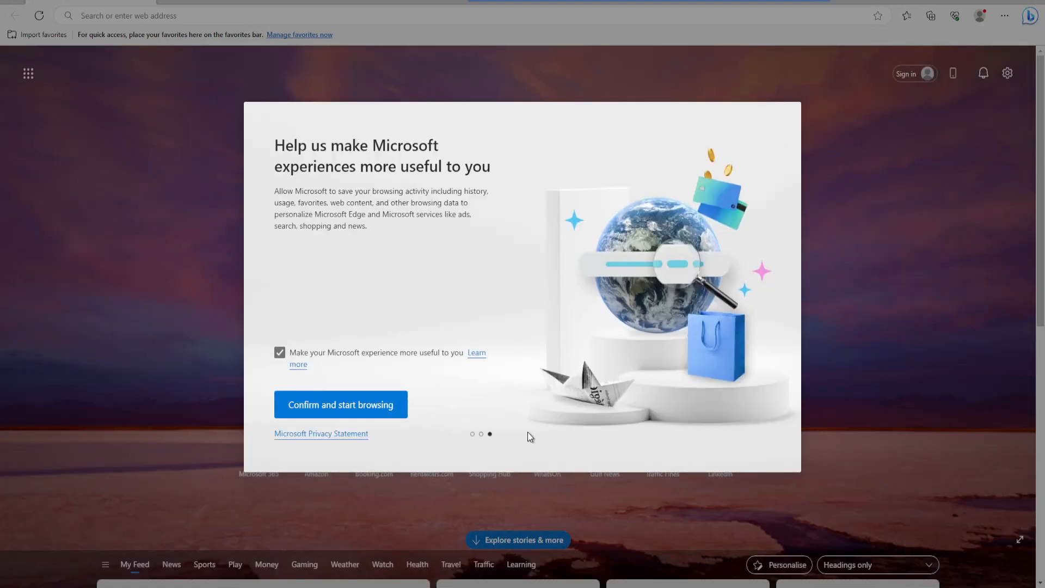
click(374, 411)
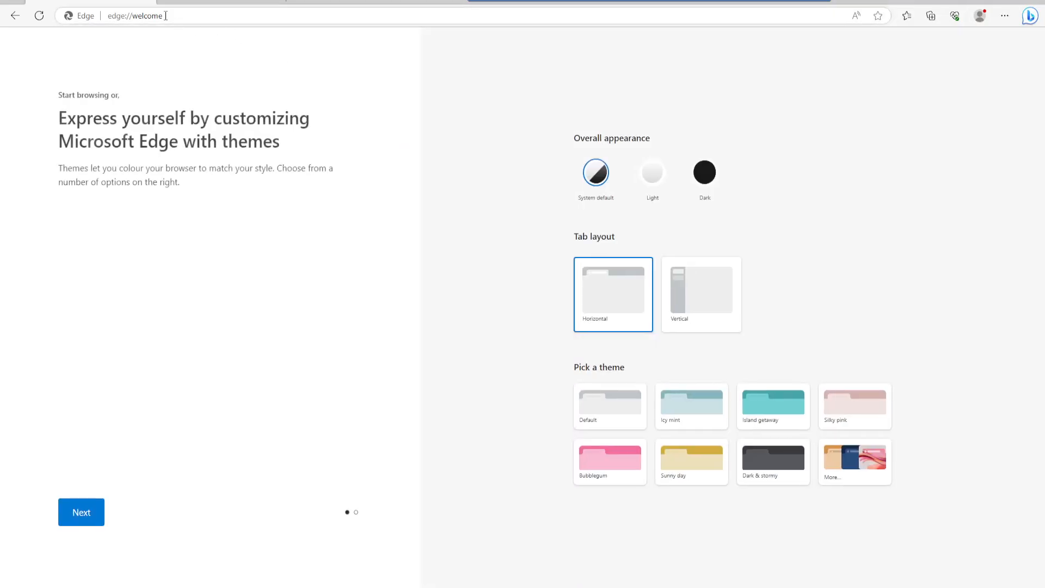
Browse to the load balancer address 10.0.0.7 from Web03 and highlight the responding server's zone text.
click(166, 16)
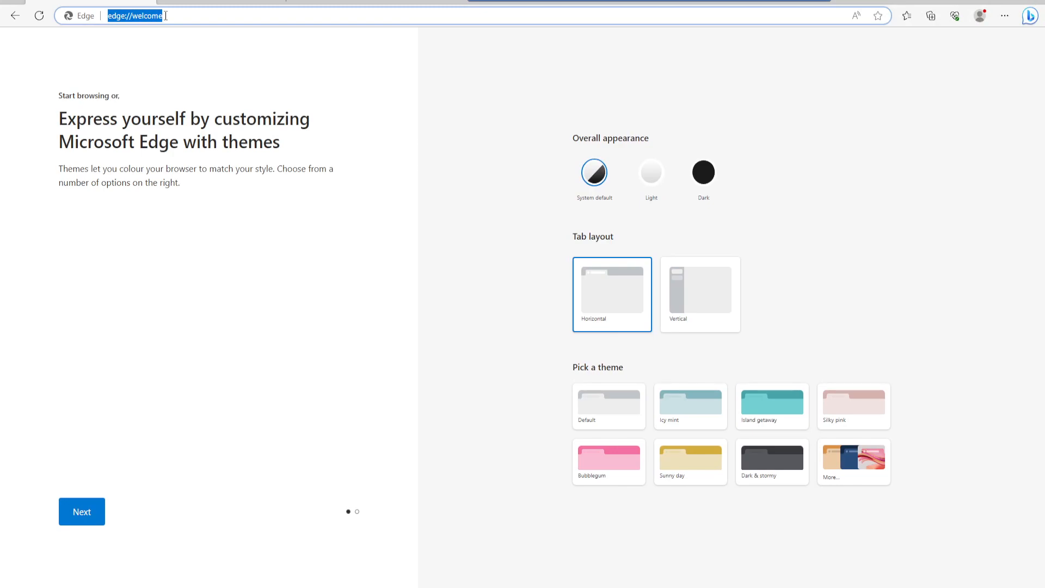
text(10.0.0.)
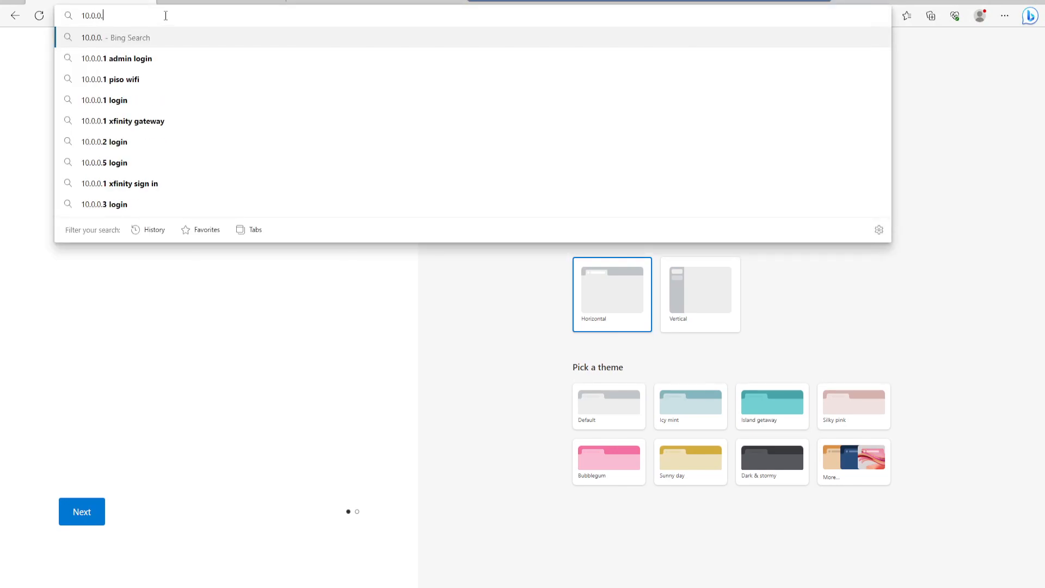
text(7)
key(Return)
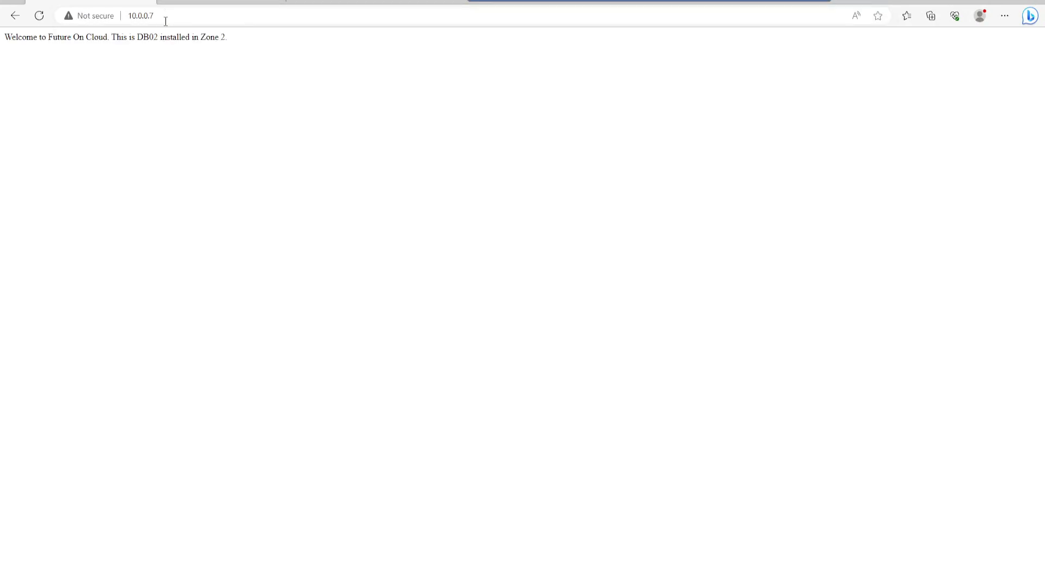
drag(155, 38, 242, 40)
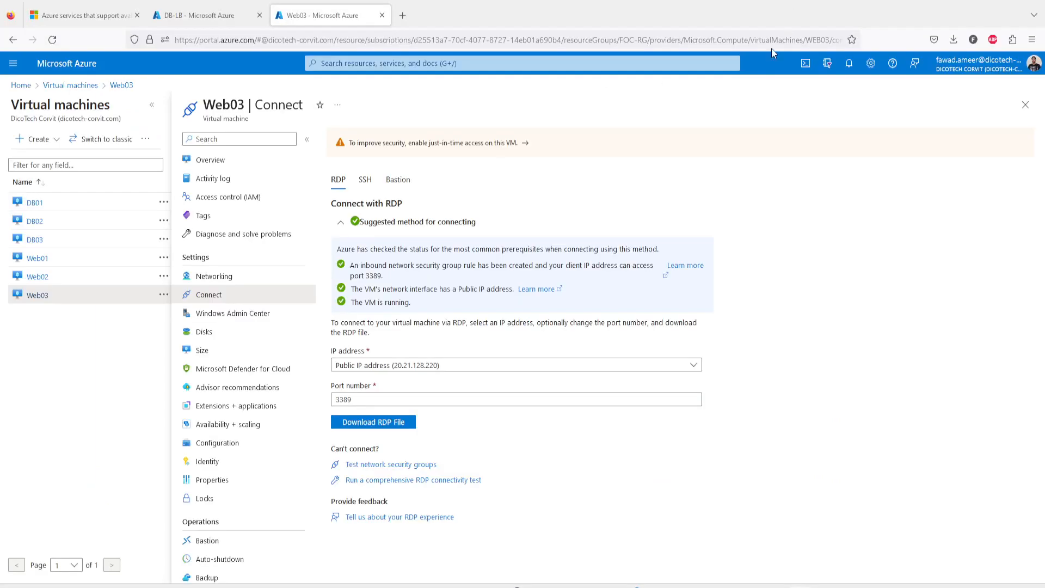
Switch to the Web02 remote session and permanently dismiss Server Manager's Windows Admin Center and Azure Arc message.
click(816, 576)
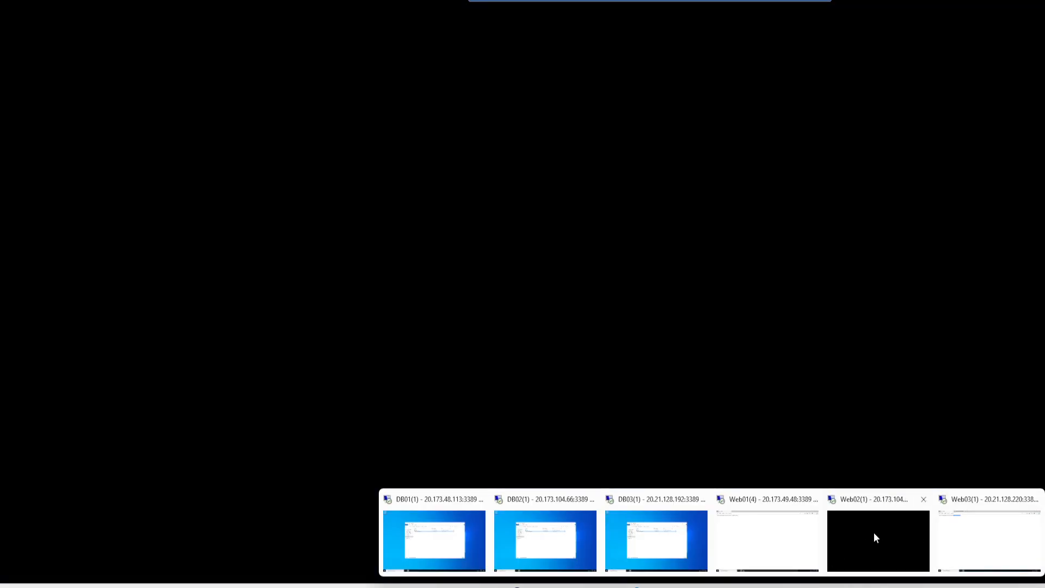
click(874, 537)
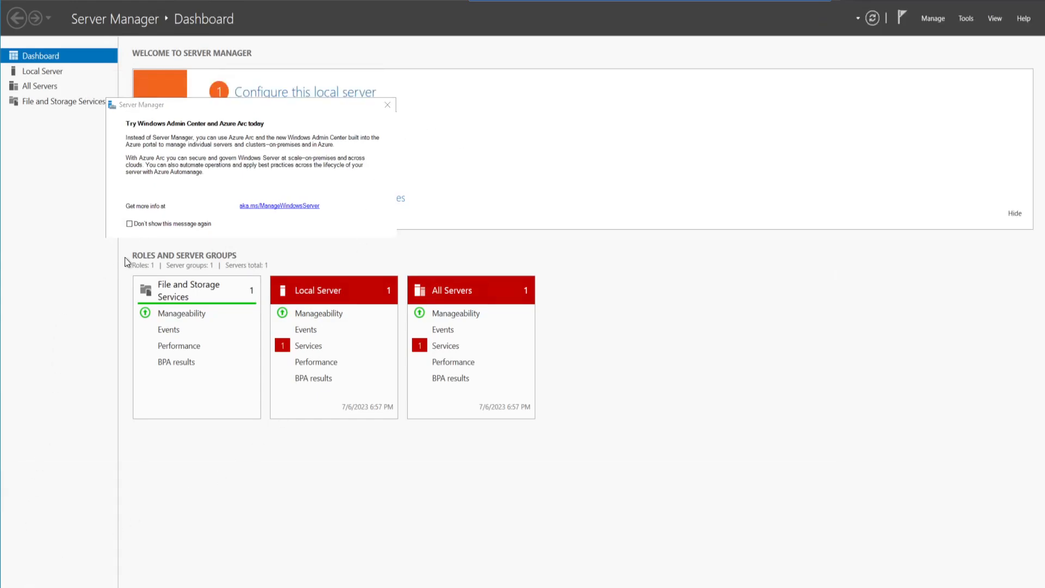
click(130, 224)
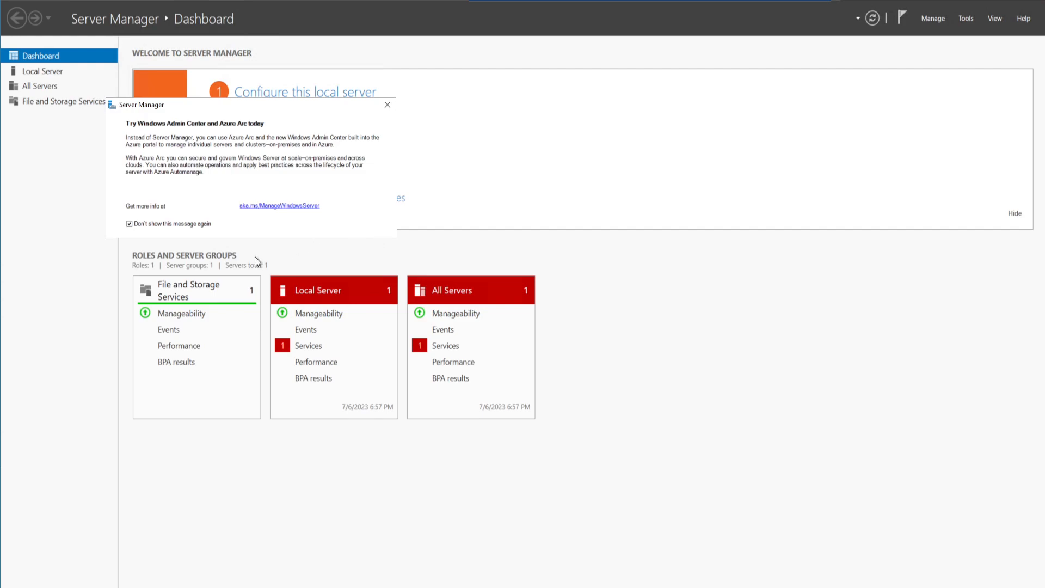
click(387, 105)
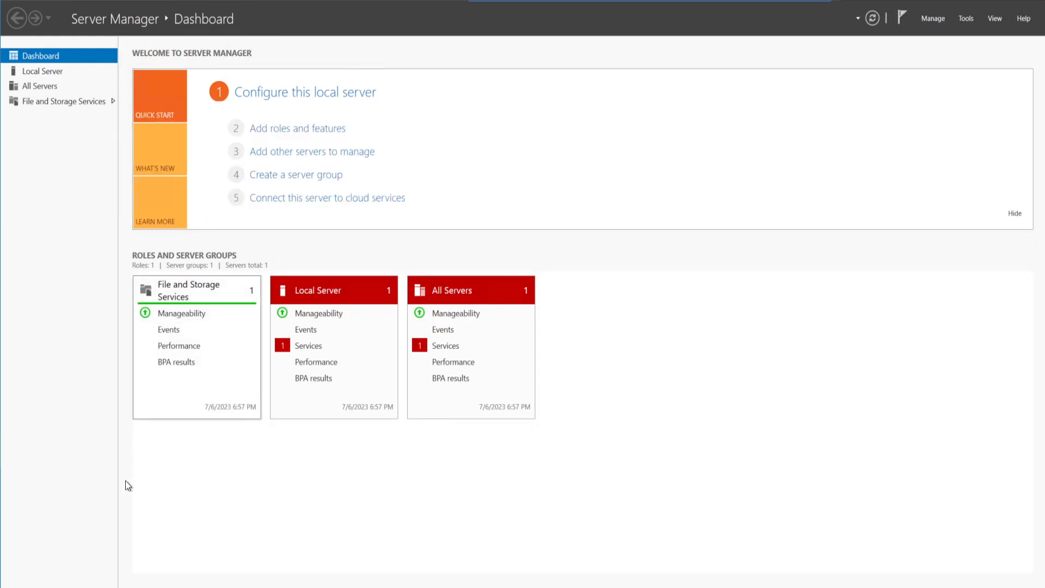
Launch Microsoft Edge in the Web02 session and complete its first-run setup without signing in or importing data.
key(super)
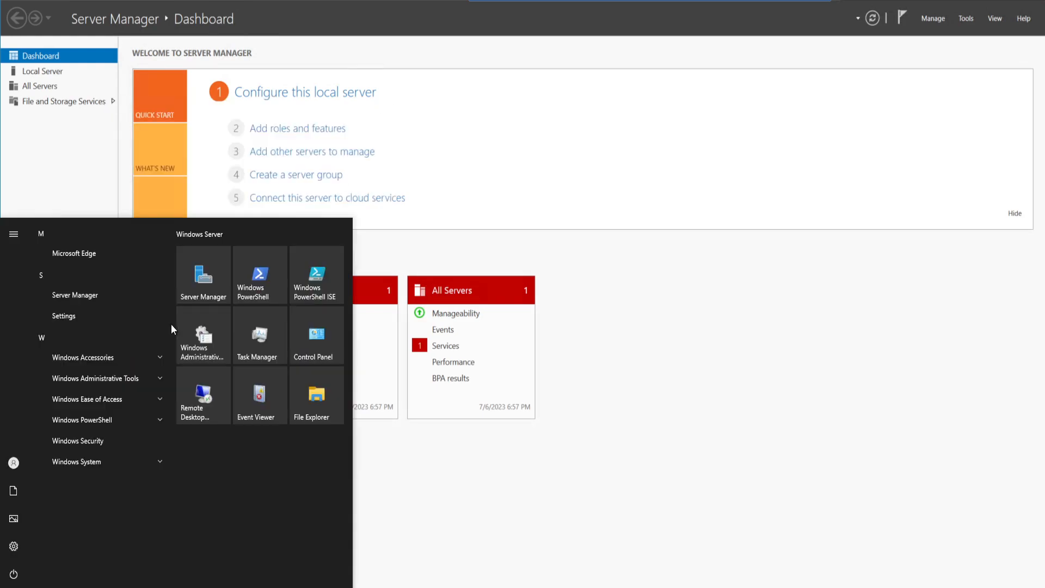
click(73, 251)
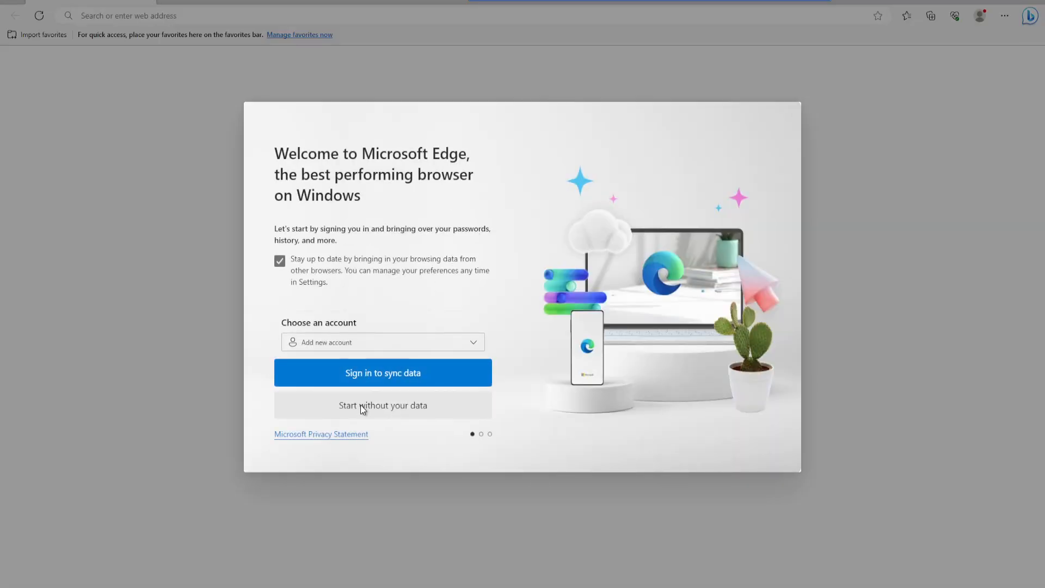
click(373, 407)
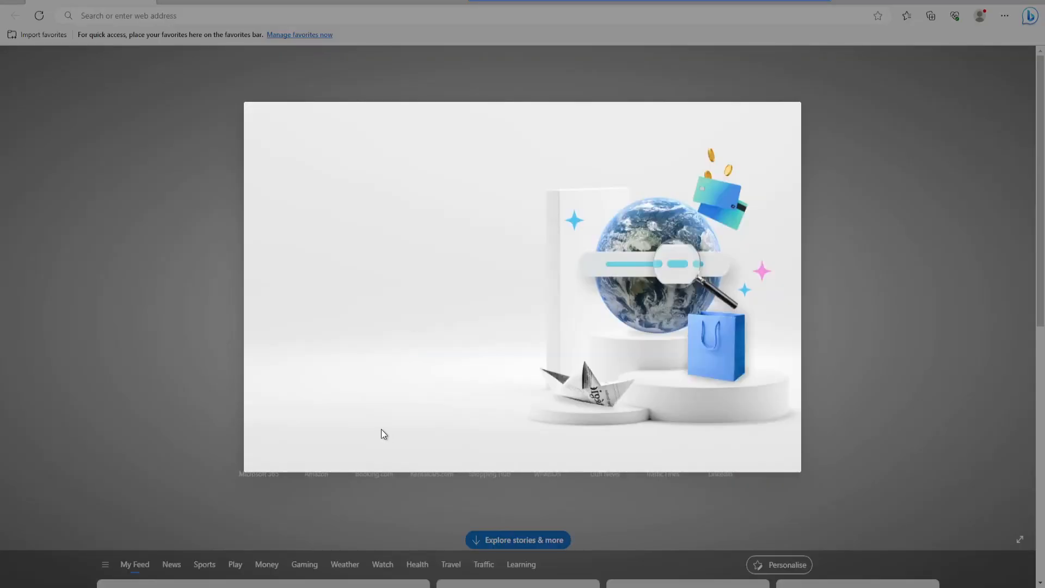
click(376, 410)
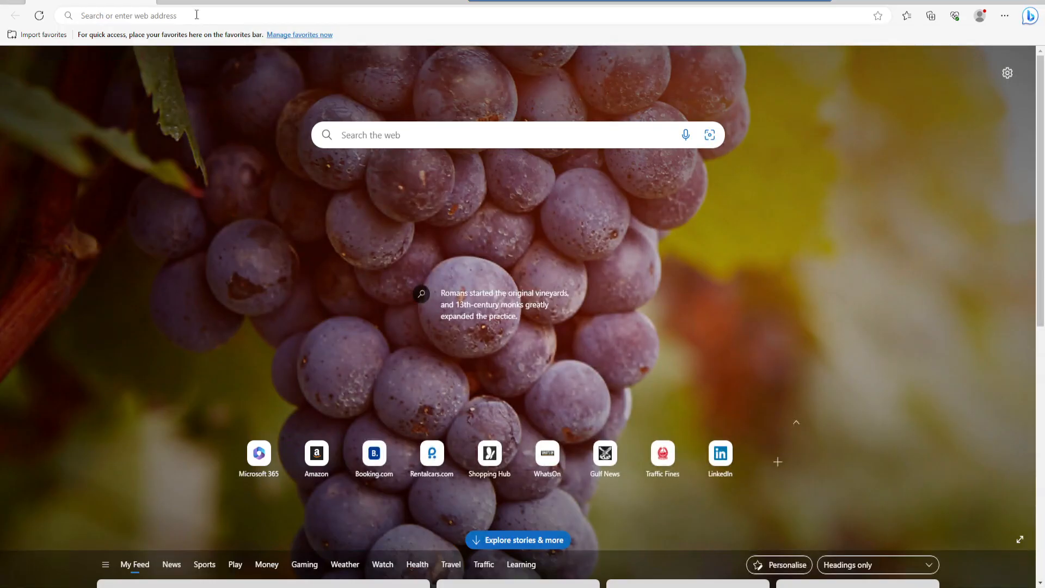
Browse to 10.0.0.7 from Web02, highlight the responding server's zone text, reload the page, and restore the session to a smaller window.
click(196, 15)
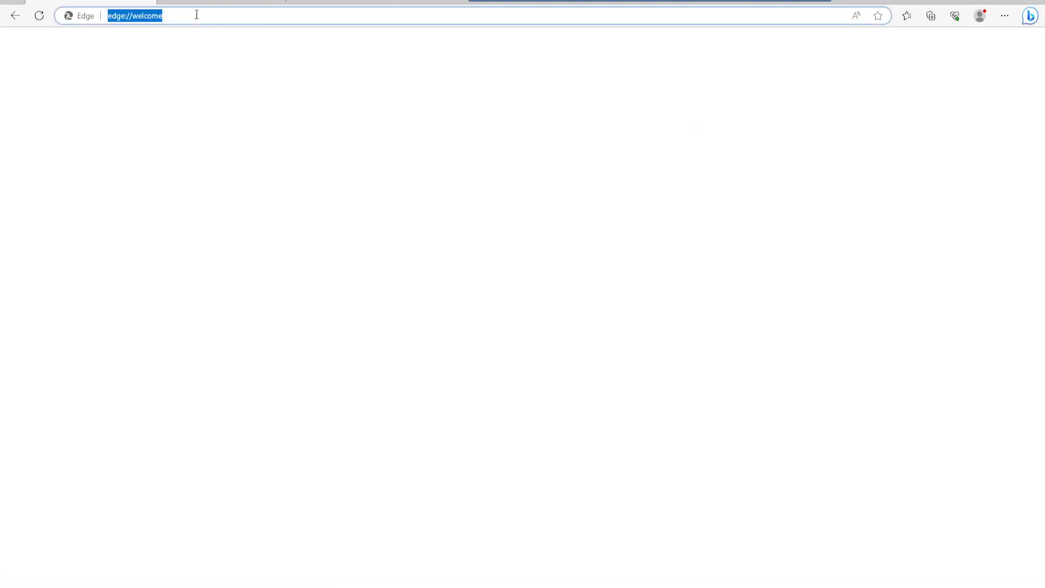
text(10.0.0.)
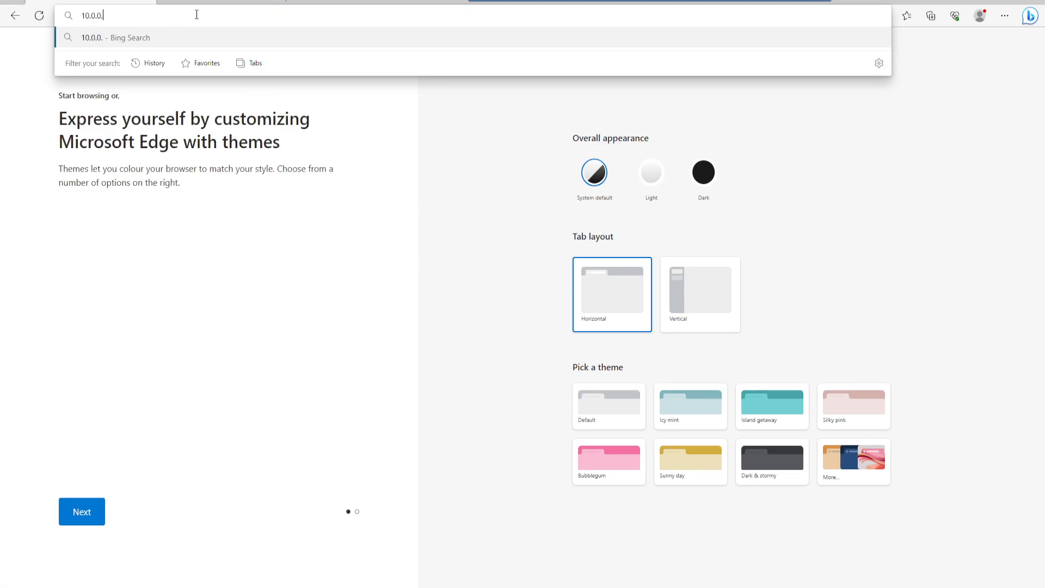
text(7)
key(Return)
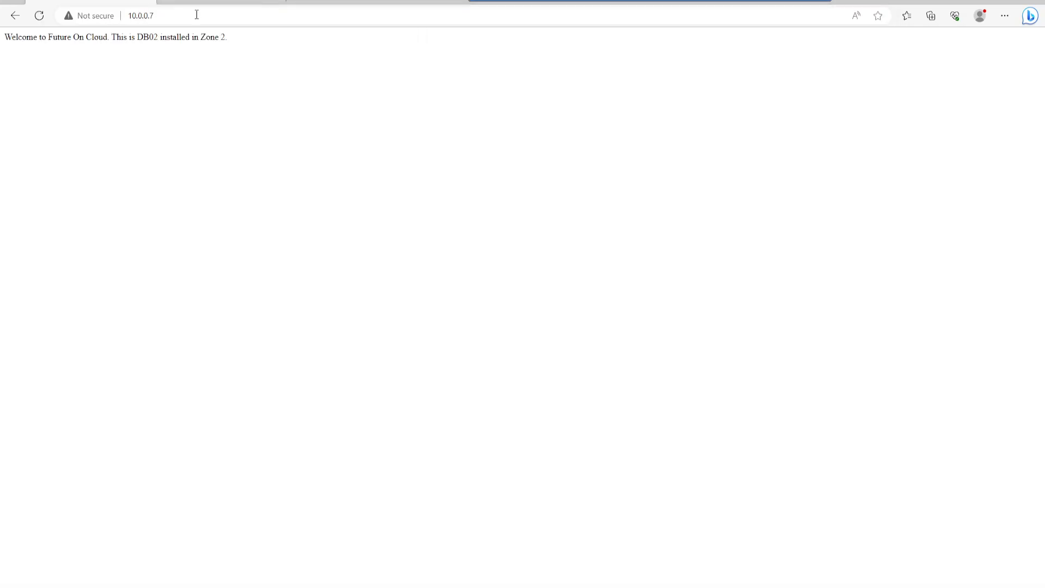
drag(152, 36, 228, 36)
click(46, 19)
double_click(726, 1)
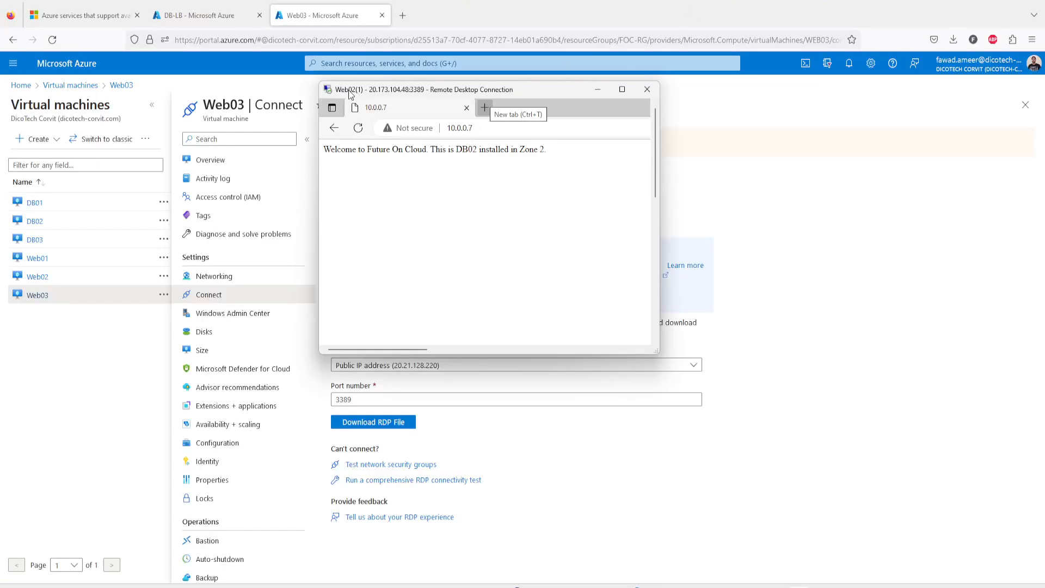
Switch to the Web01 session, highlight the responding server and zone text, and reload 10.0.0.7 before leaving the session.
mouse_move(804, 586)
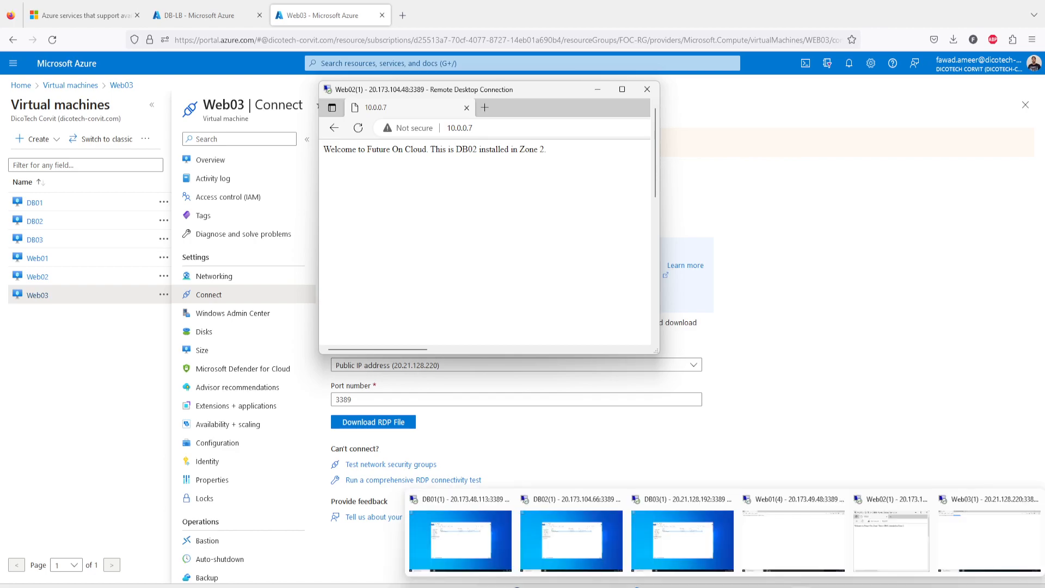
click(798, 538)
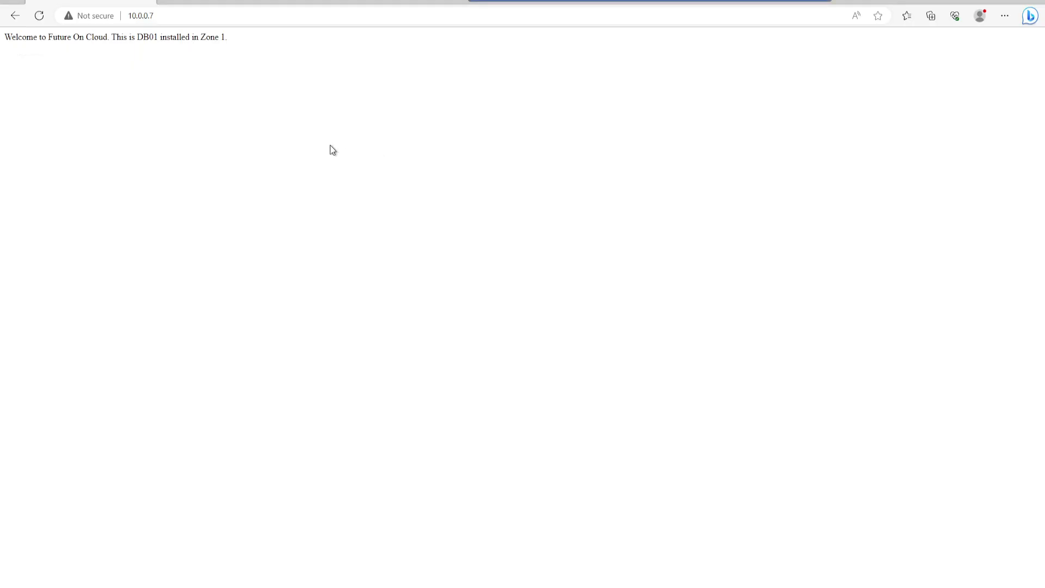
drag(153, 38, 236, 37)
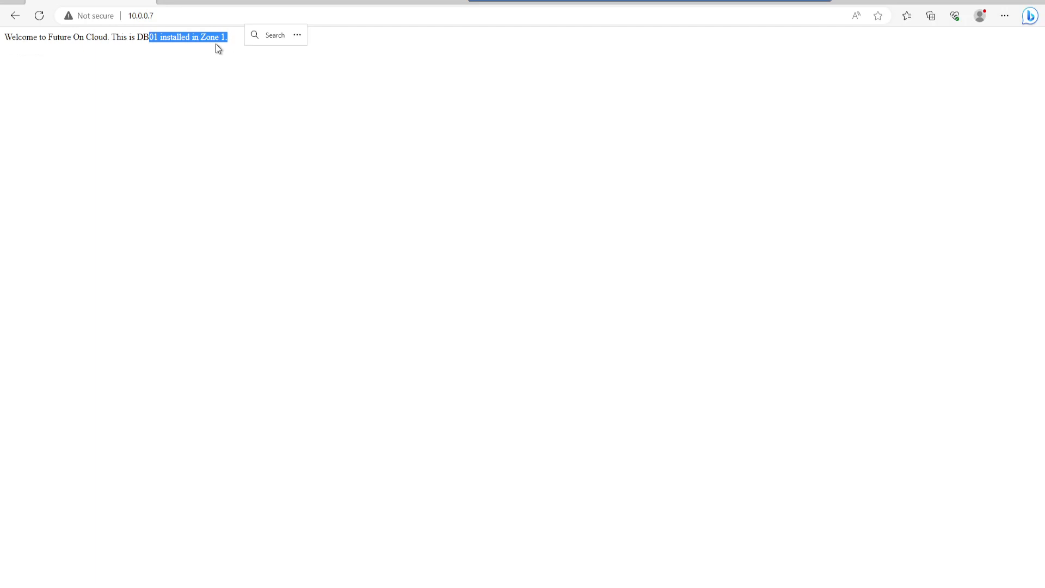
click(40, 17)
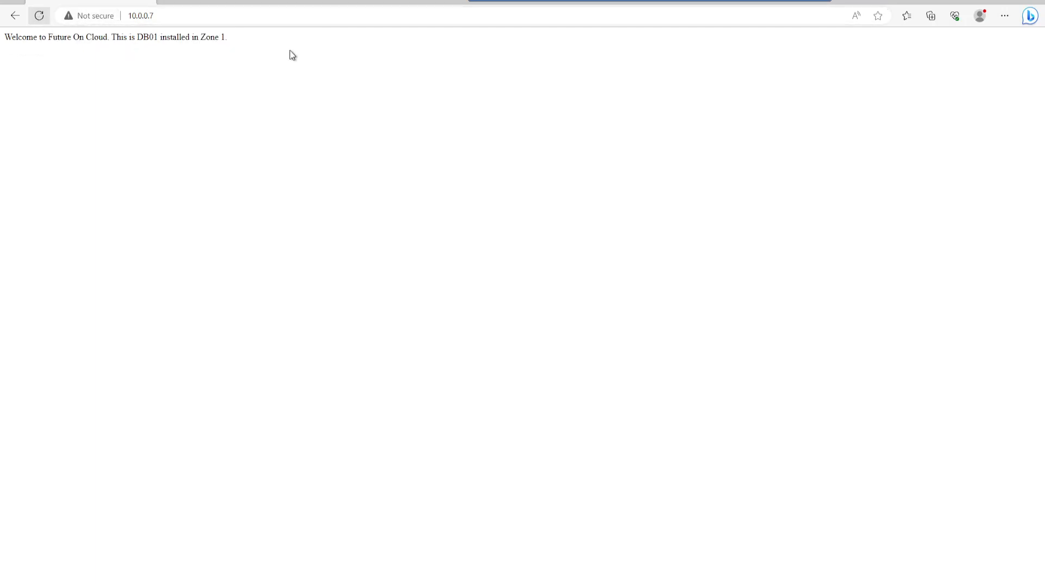
click(1006, 5)
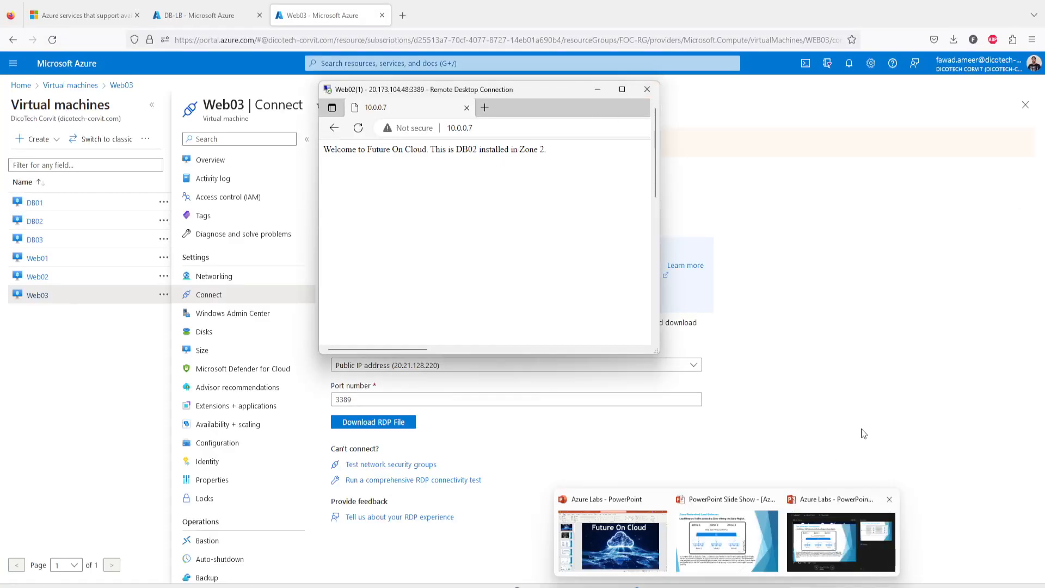
Switch to the Web03 remote session and sign in with the account password.
mouse_move(816, 571)
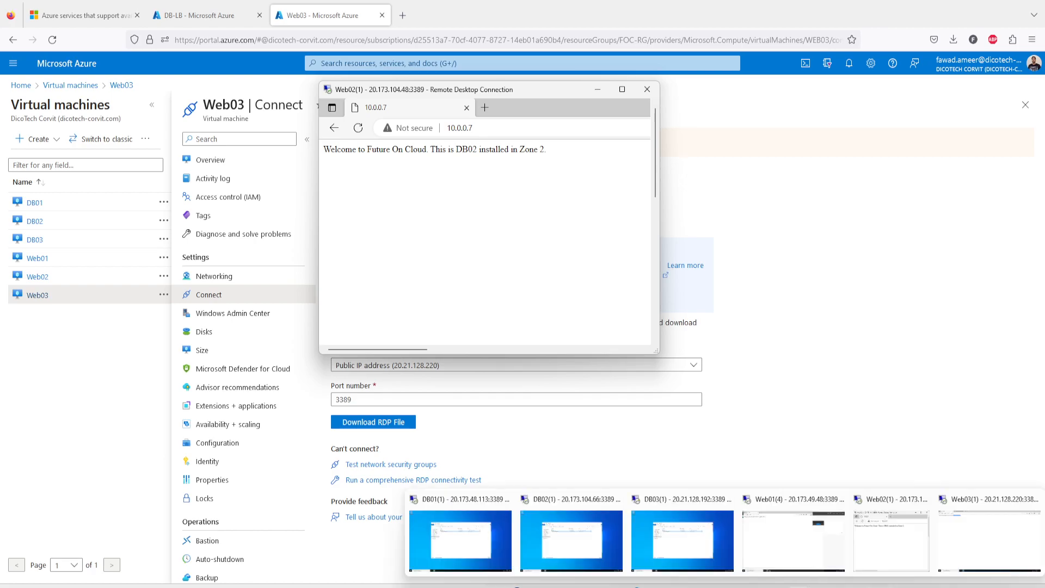
click(948, 532)
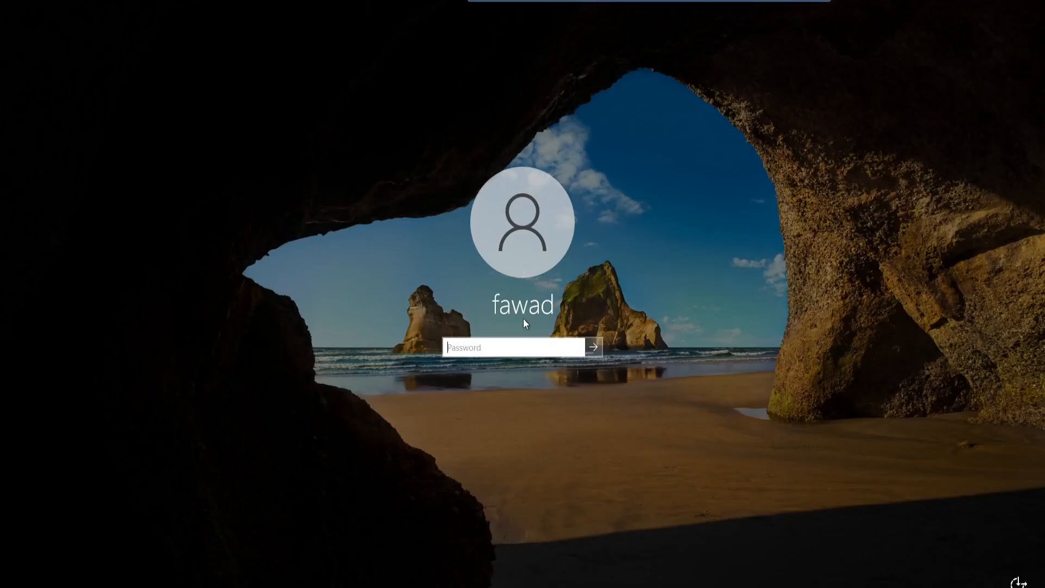
text(*)
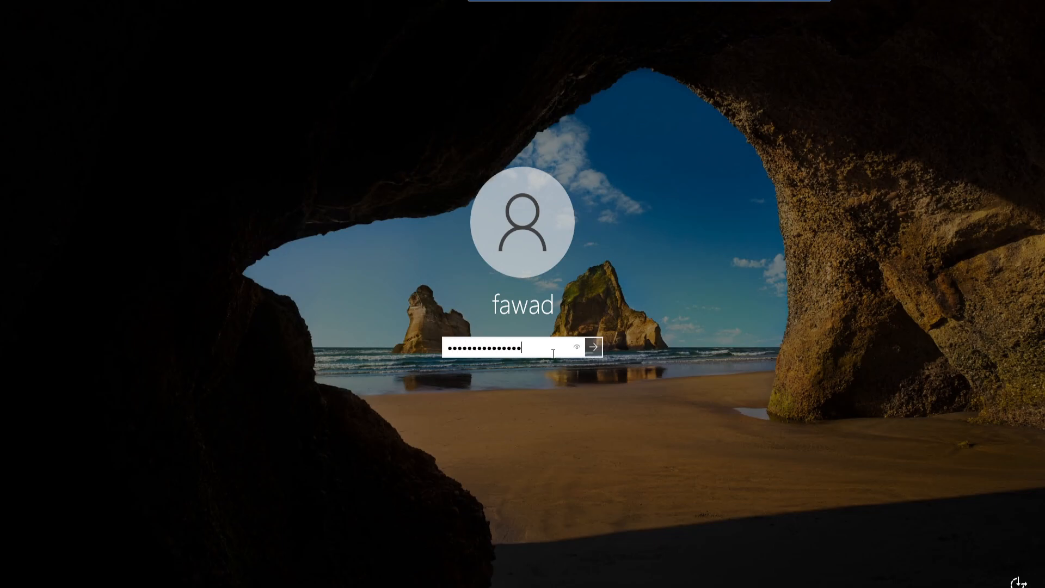
key(Return)
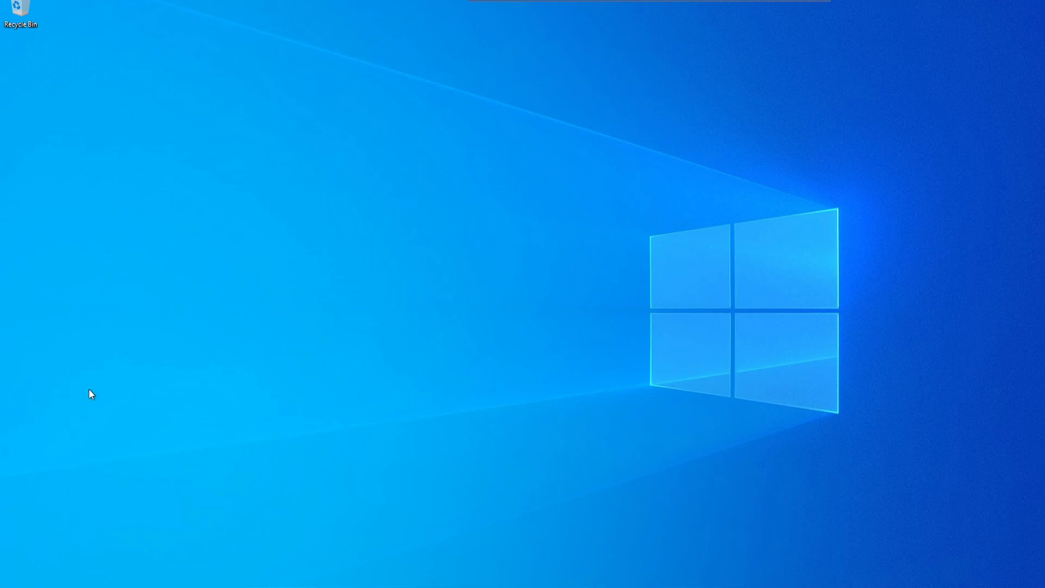
Launch Microsoft Edge on Web03 and cancel the Shutdown Event Tracker dialog.
key(super)
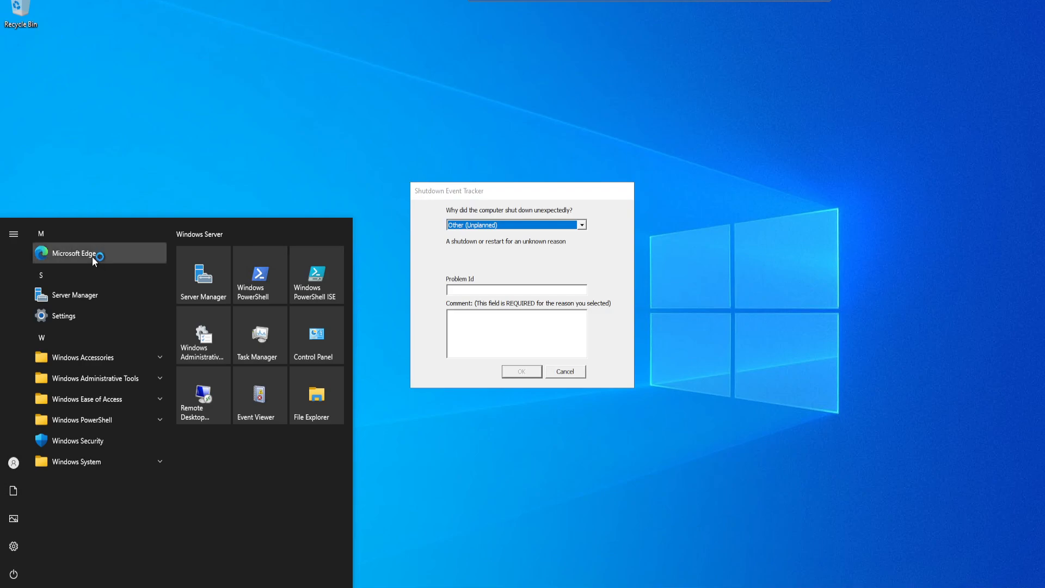
click(93, 256)
click(569, 372)
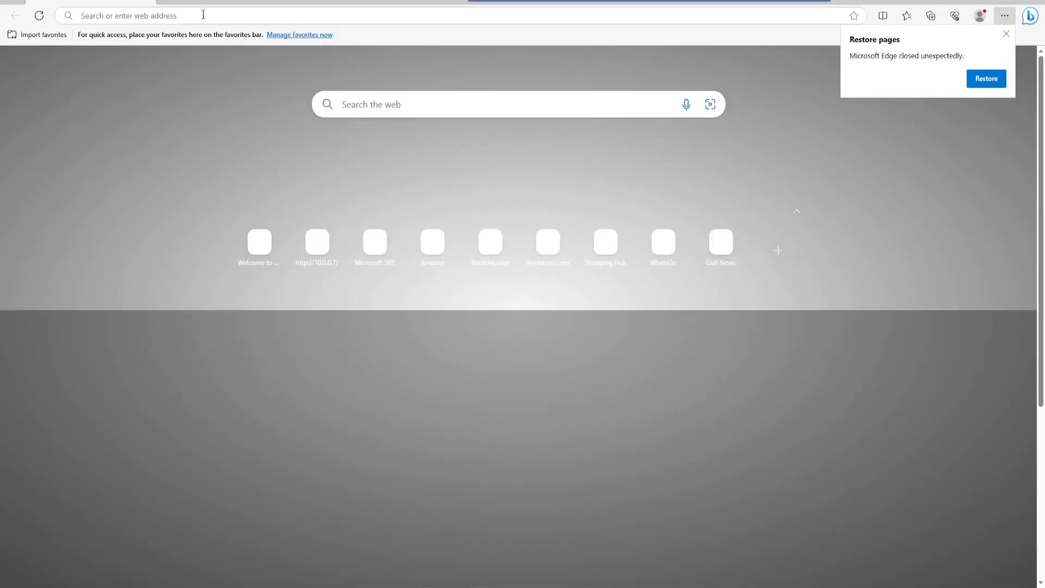
Browse to the load balancer address 10.0.0.7 from the relaunched Edge browser on Web03.
click(203, 15)
text(10.0.0.)
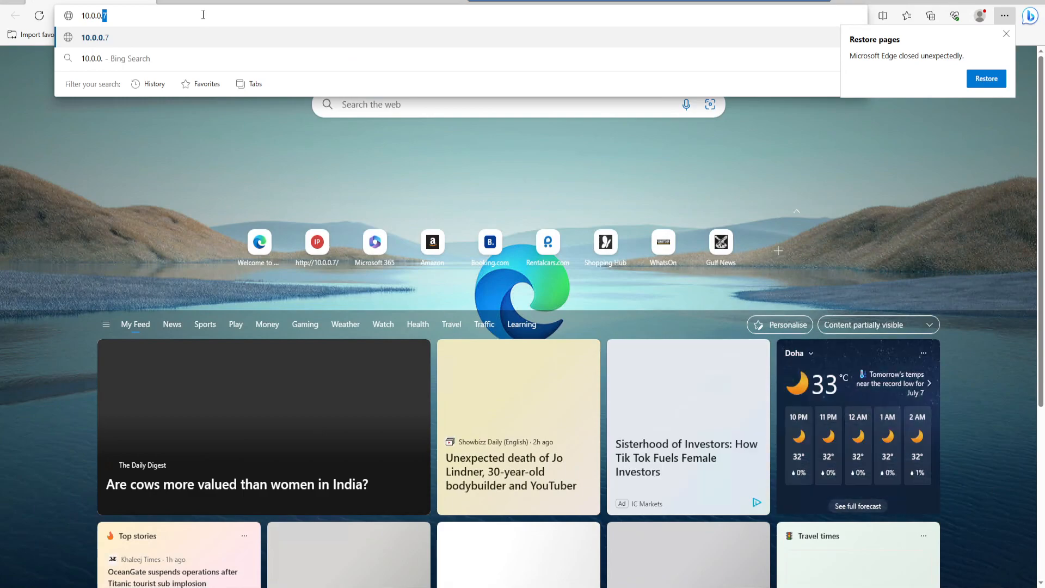
text(7)
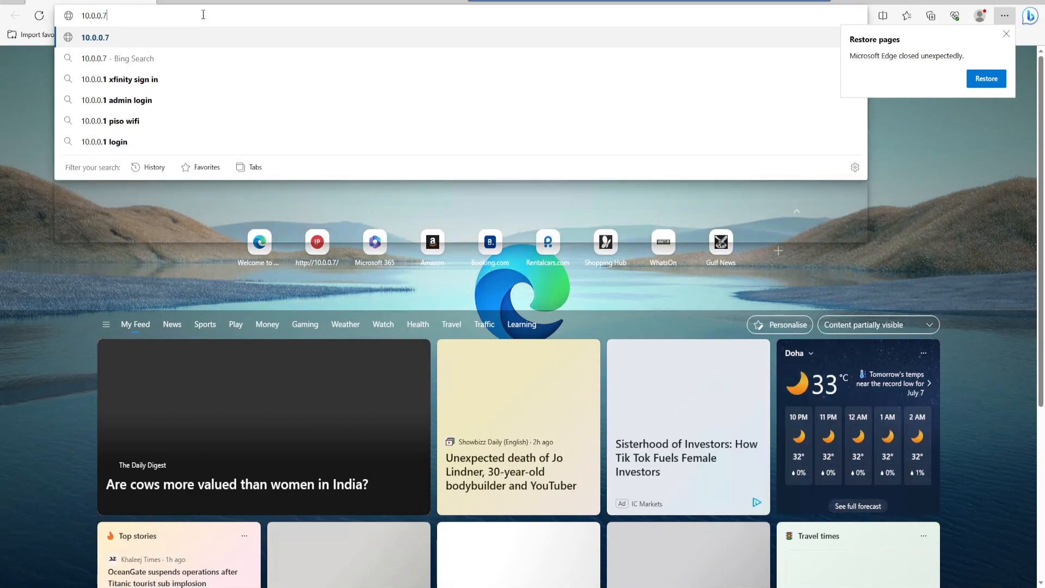
key(Return)
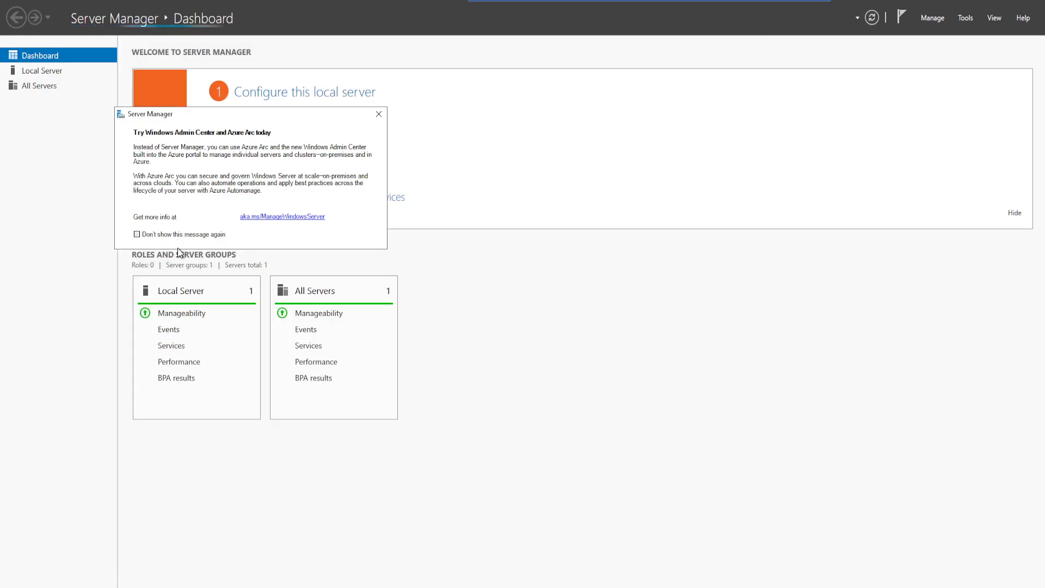
Permanently dismiss Web03's Windows Admin Center and Azure Arc message, check the Local Server properties, and return to the Server Manager dashboard.
click(188, 234)
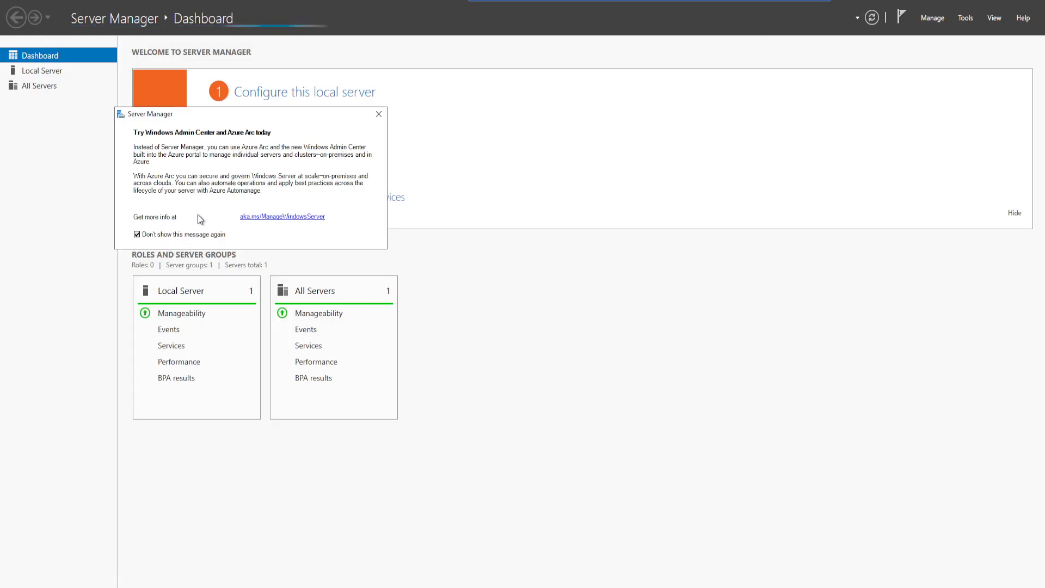
click(379, 115)
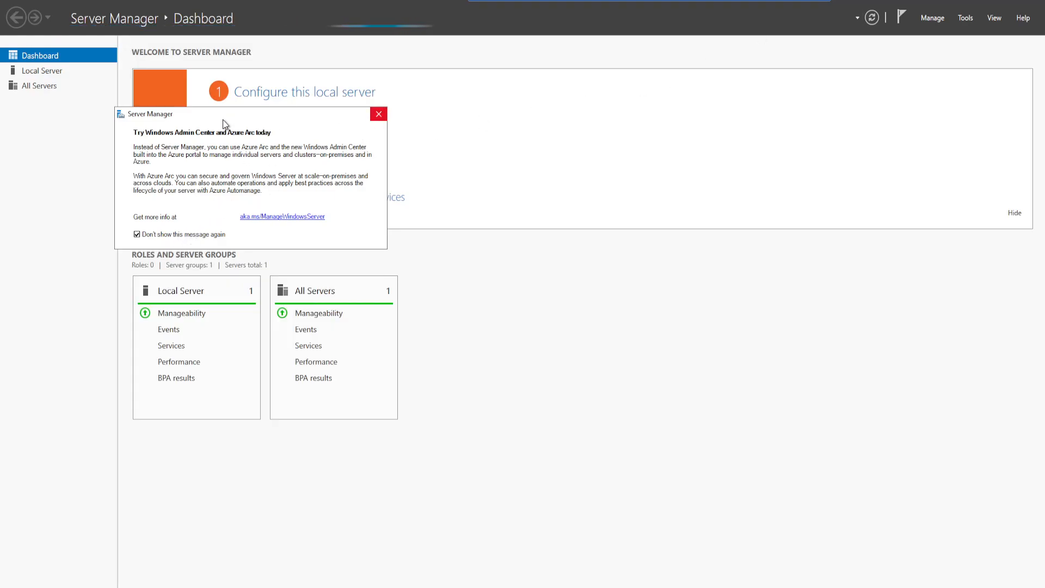
click(51, 70)
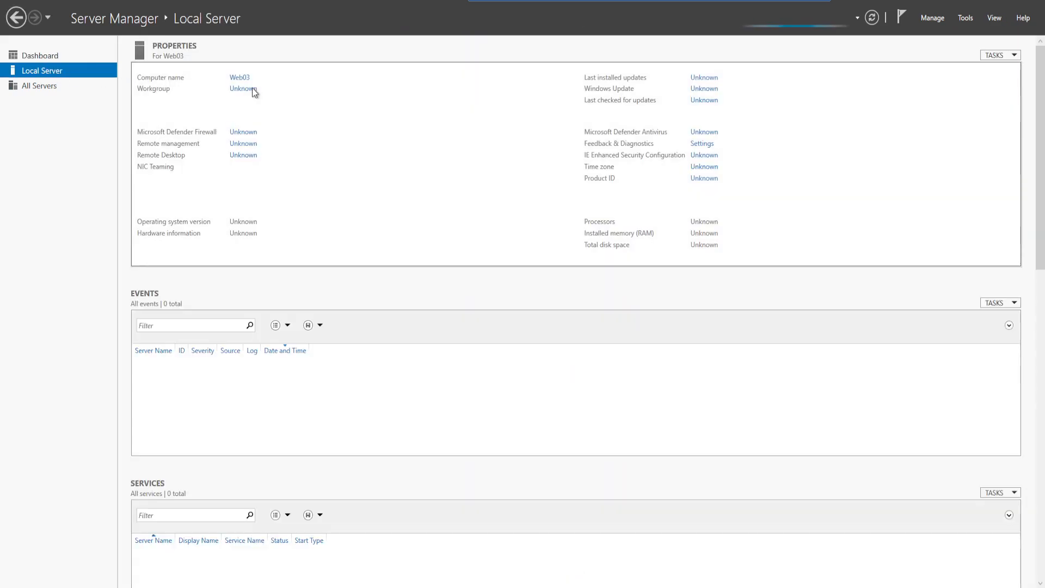
click(39, 57)
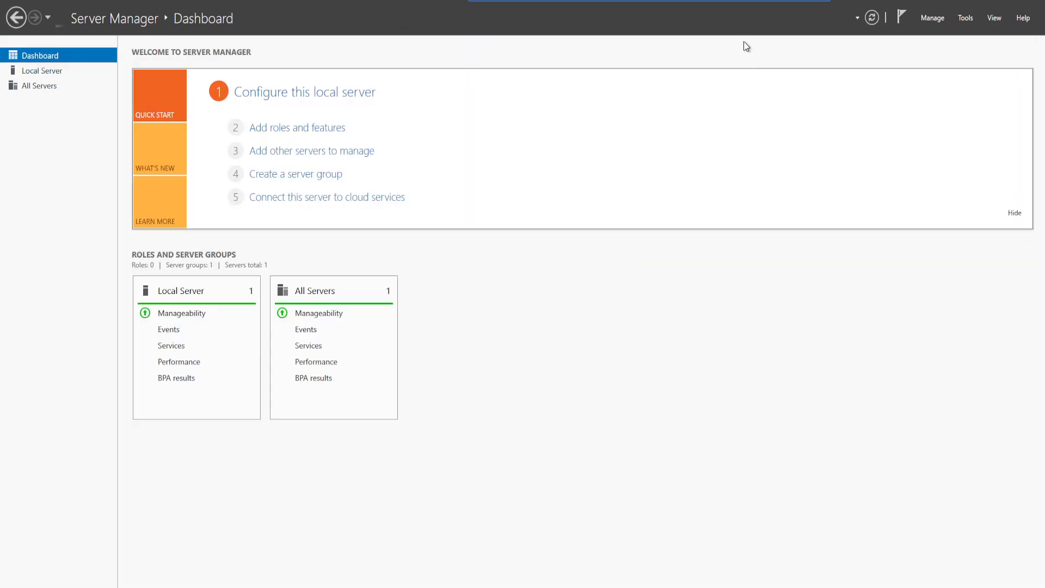
Restore the Web03 session to a smaller window and place the Web03 and Web02 session windows side by side.
click(808, 8)
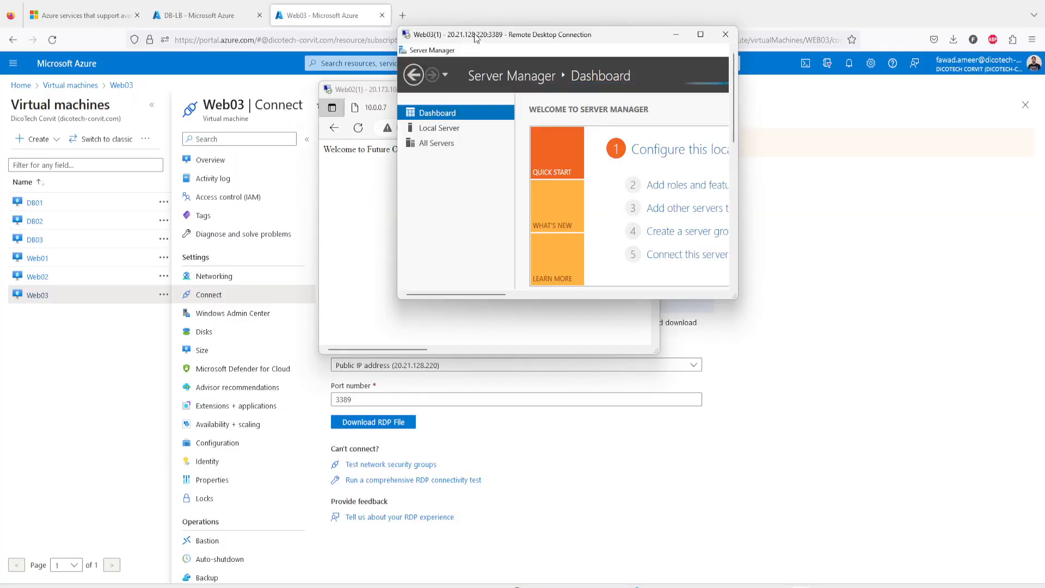
drag(475, 37, 692, 52)
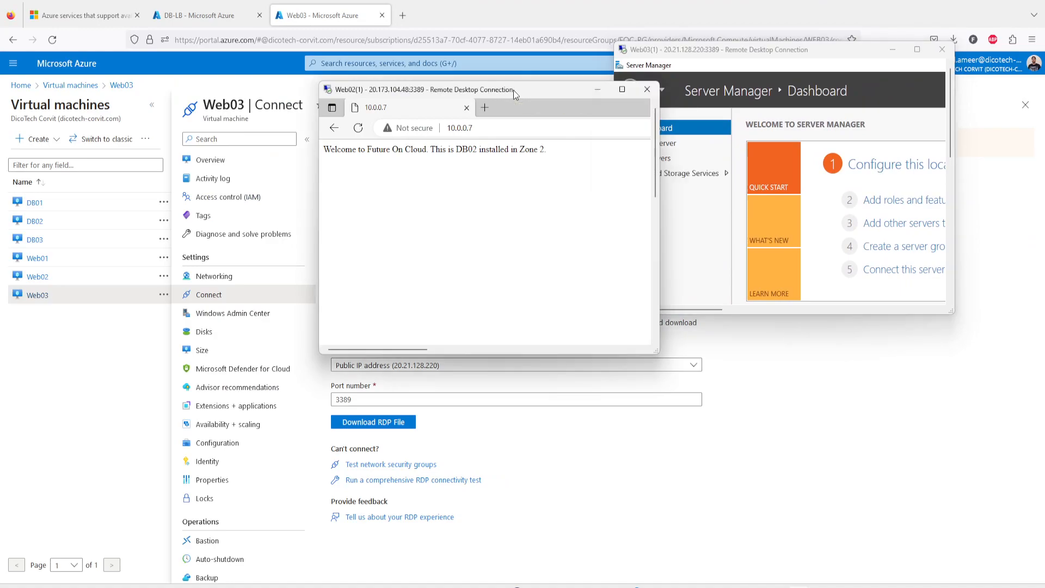
drag(514, 90, 335, 61)
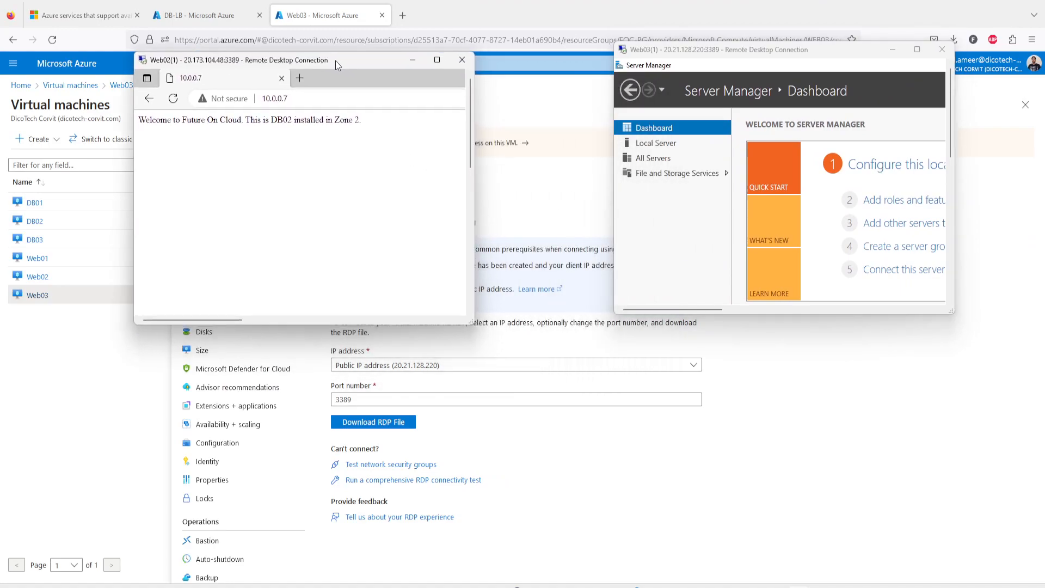
click(695, 50)
Restore the Web01 session to a smaller window and place it below the Web02 and Web03 session windows.
mouse_move(799, 587)
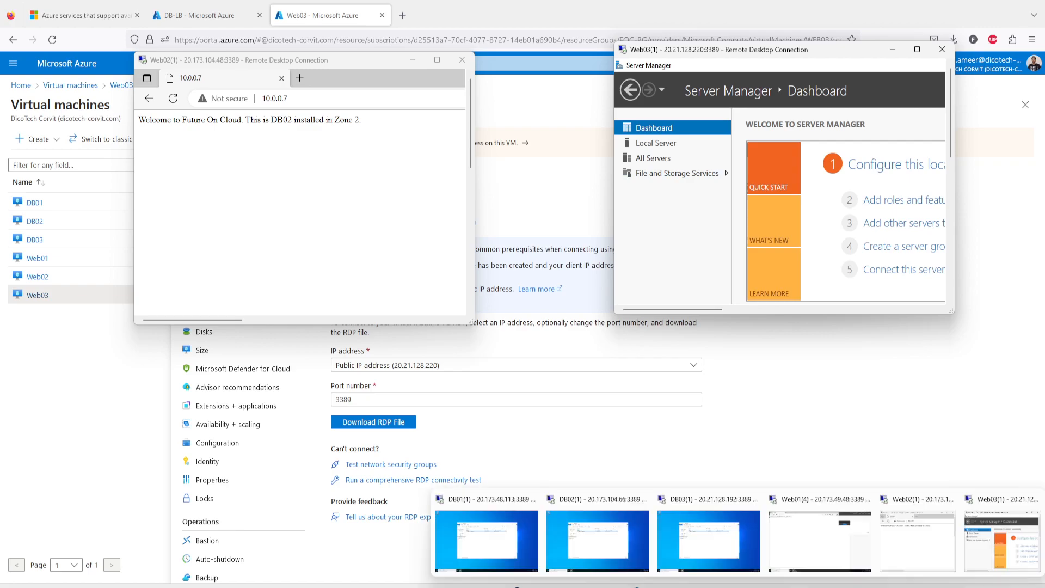
click(821, 537)
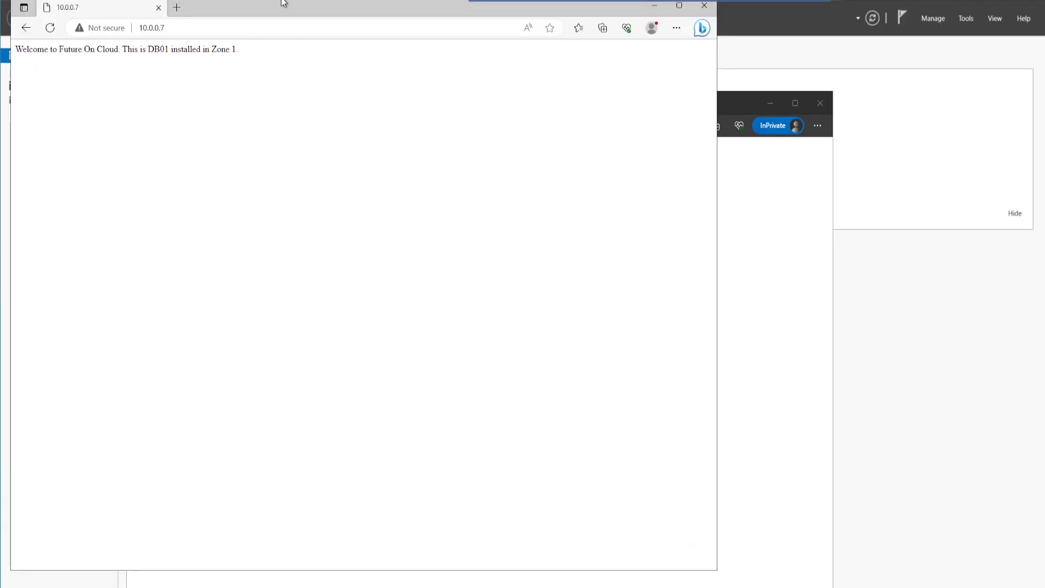
click(799, 0)
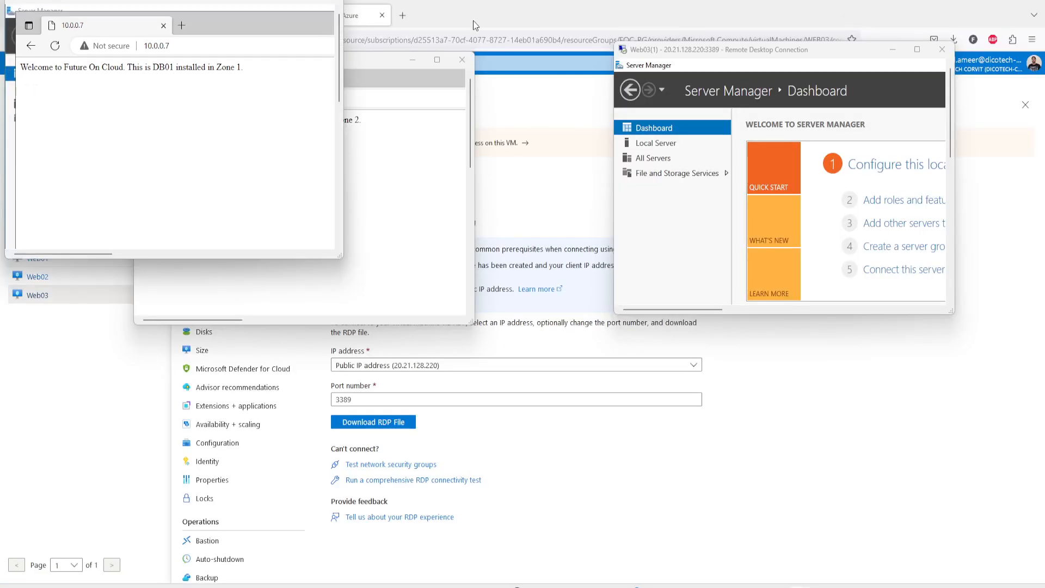
drag(207, 1, 669, 220)
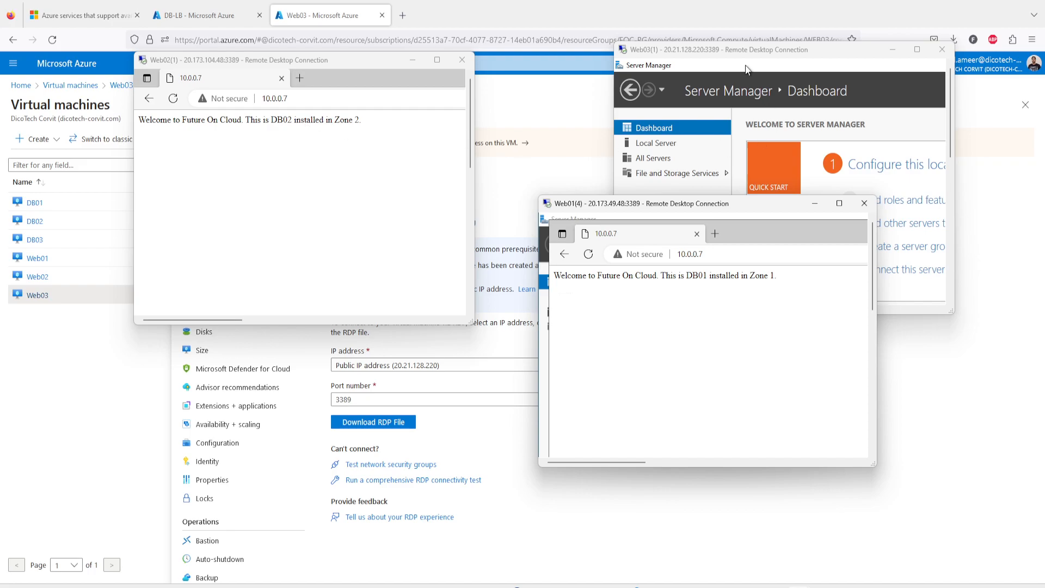
Bring the Web03 session window to the front and reveal its 10.0.0.7 browser page in place of Server Manager.
click(721, 54)
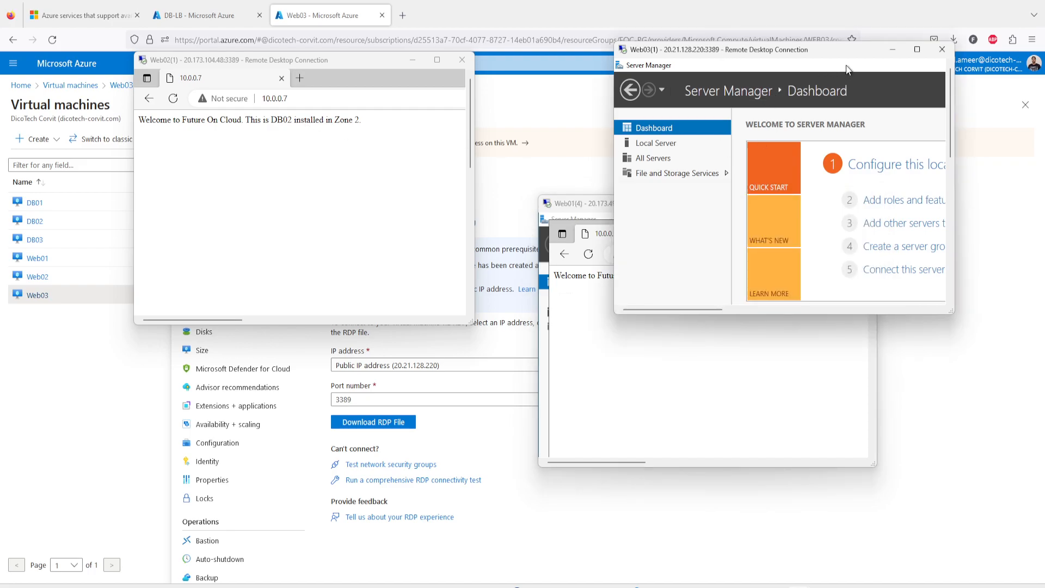
mouse_move(949, 108)
mouse_down()
mouse_move(961, 268)
mouse_move(950, 112)
mouse_up()
click(874, 293)
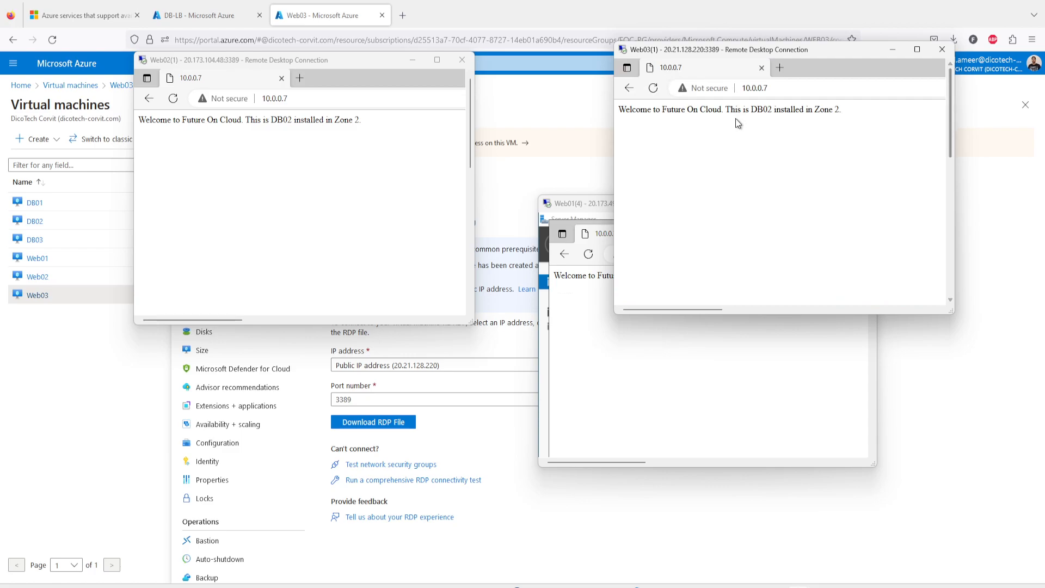
Reload the 10.0.0.7 page in the Web03 and Web02 sessions and check which database server and zone answer in Web02.
click(653, 94)
click(653, 94)
click(173, 100)
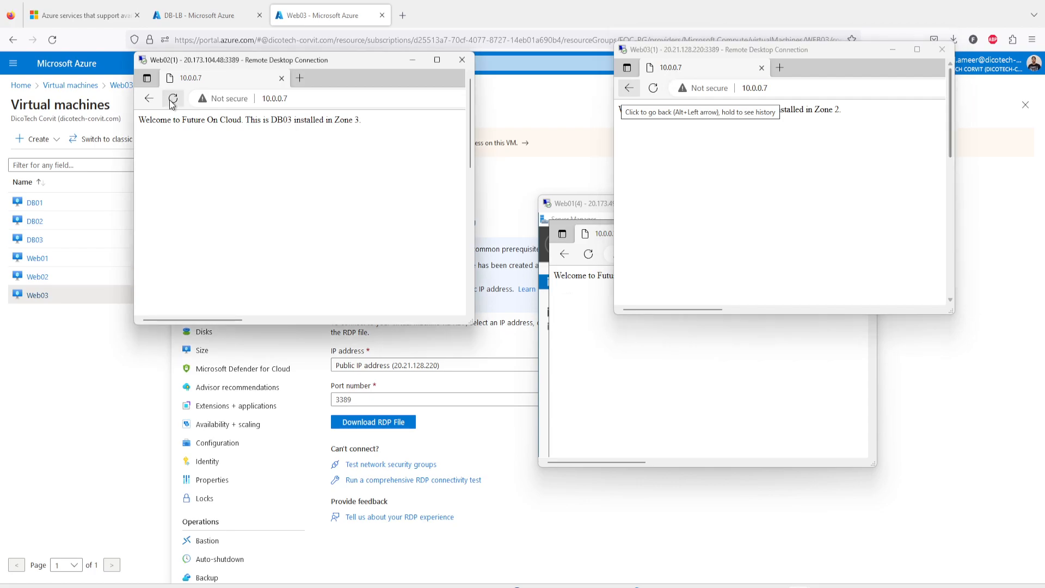
click(172, 100)
drag(287, 123, 368, 126)
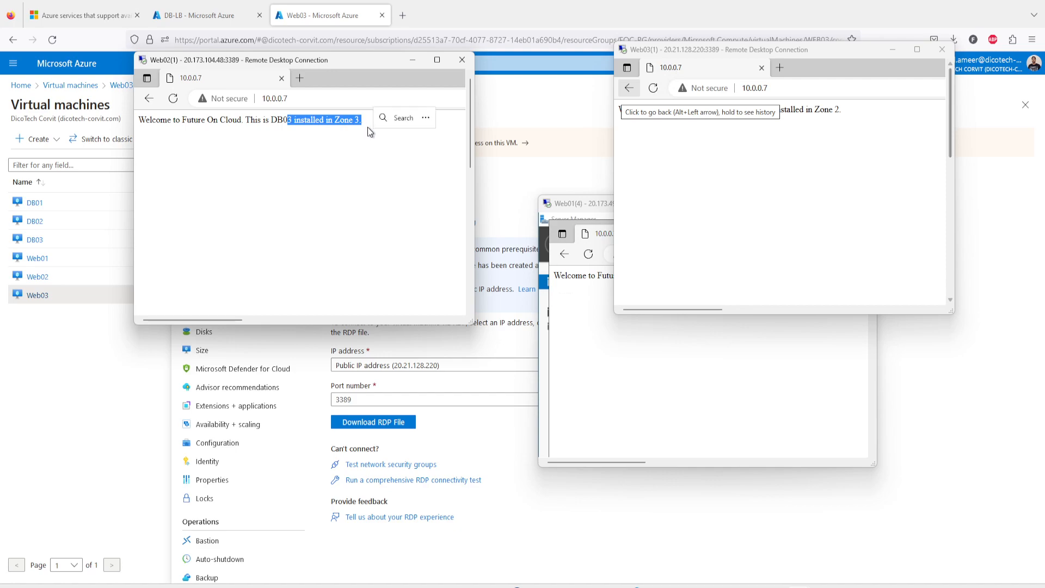
click(339, 133)
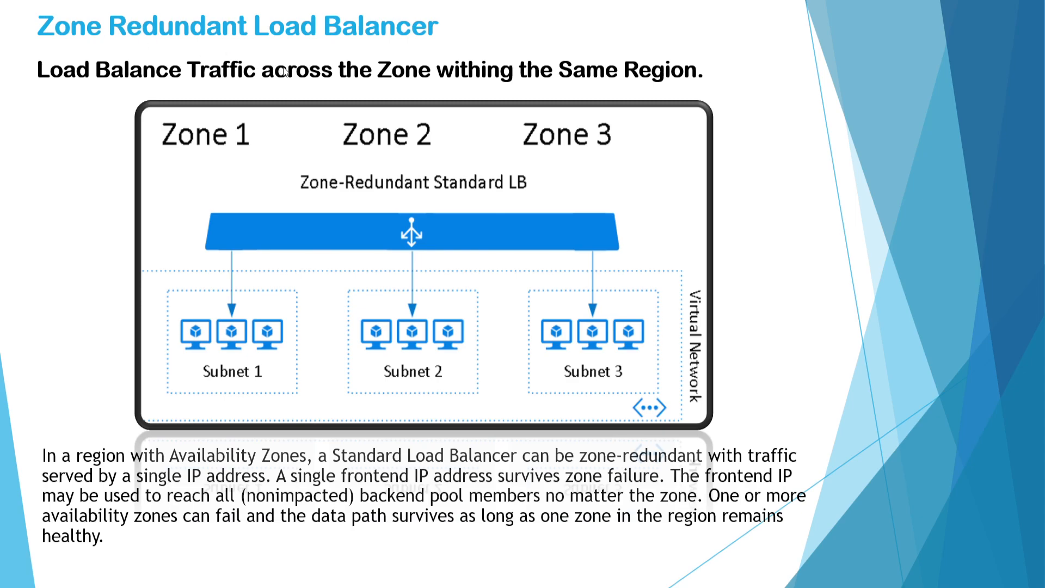
Switch from the slide show to the Azure portal and close Web03's Connect page to return to the virtual machines list.
key(alt+Tab)
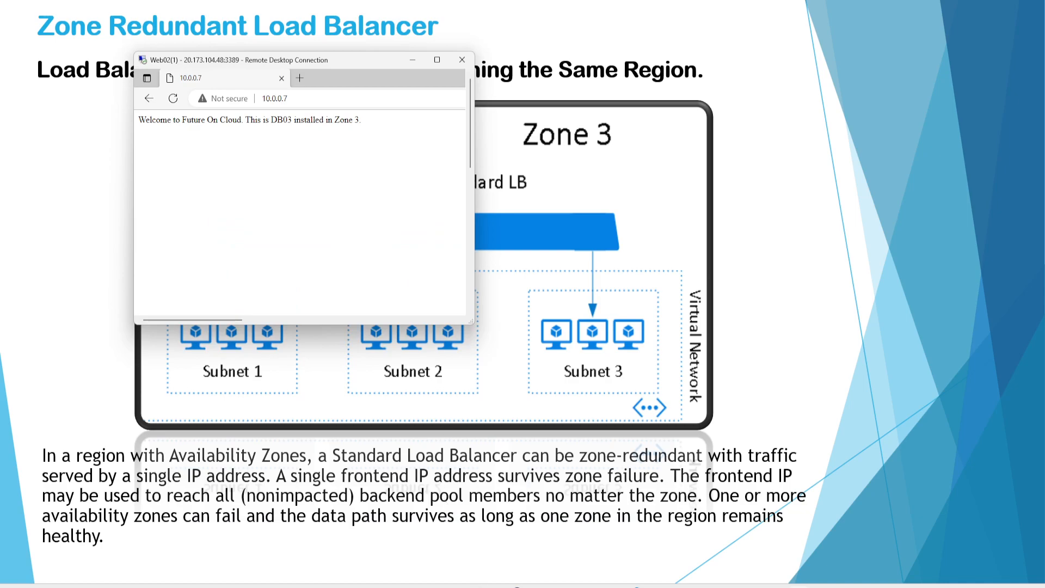
mouse_move(479, 584)
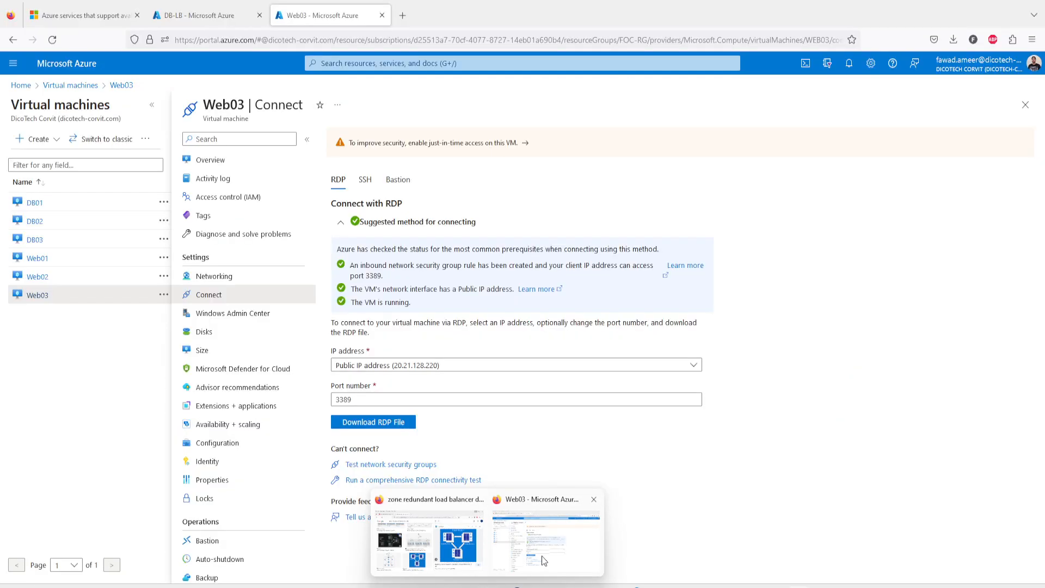
click(541, 557)
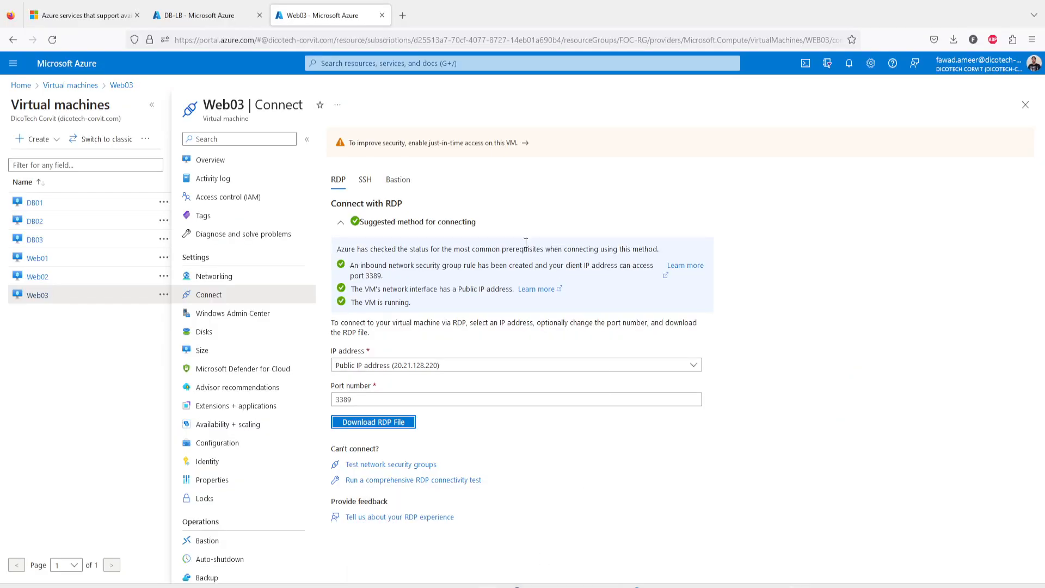
click(1026, 104)
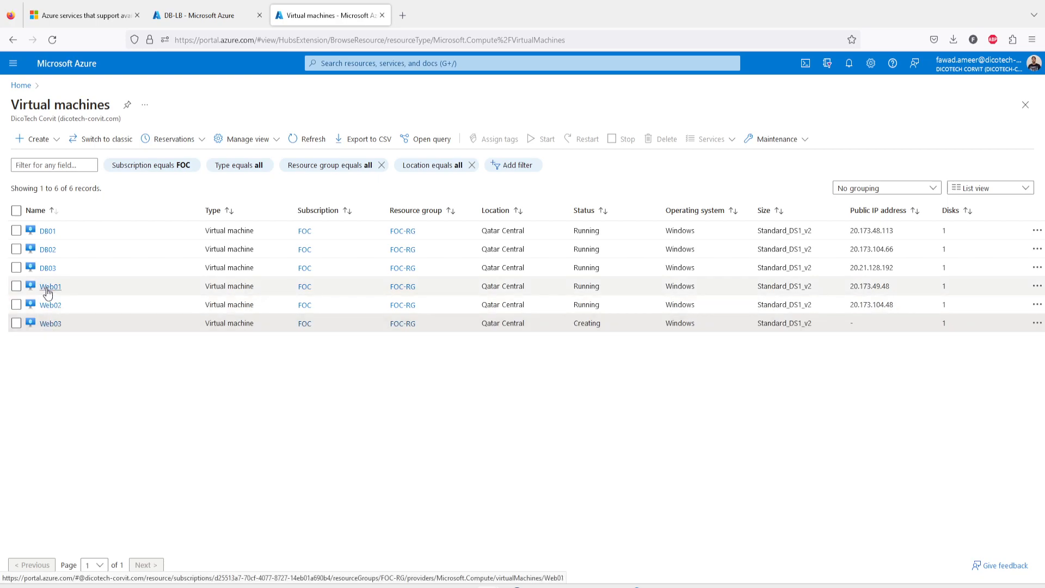
Switch to the PowerPoint slide show and advance to the Public, Internal & Zone Redundant Load Balancer diagram.
mouse_move(47, 293)
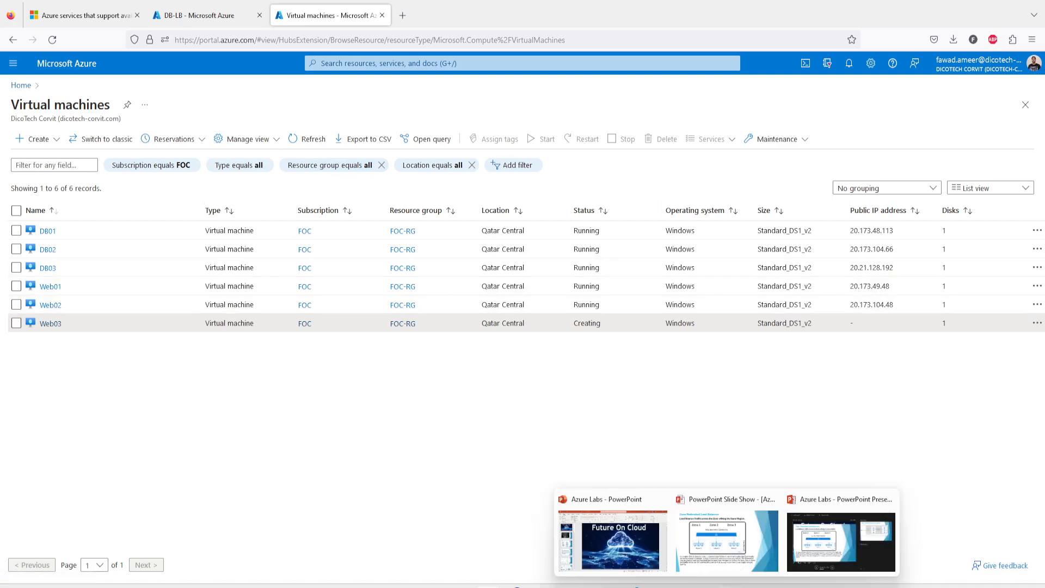
click(730, 536)
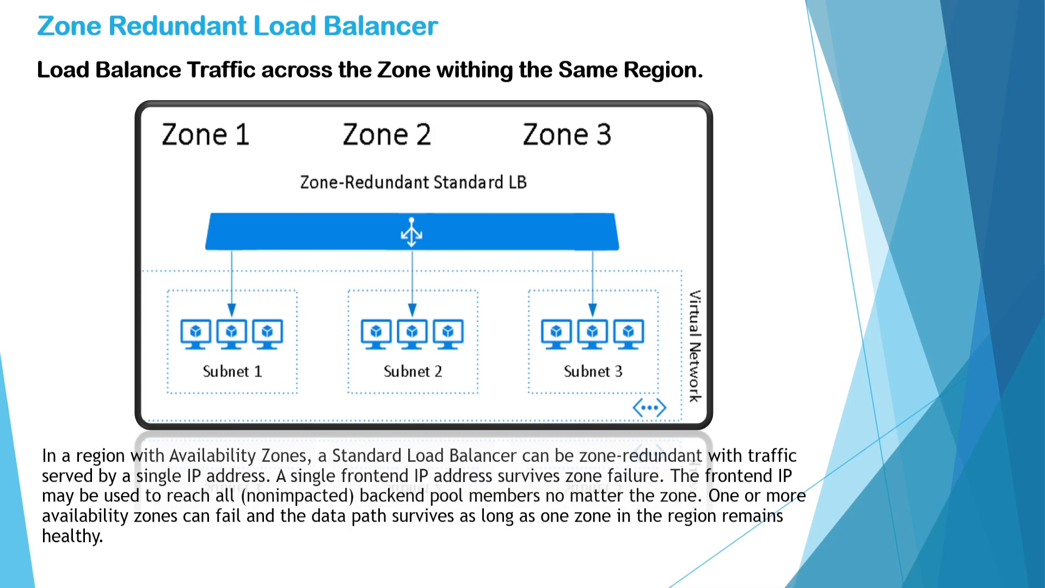
key(Right)
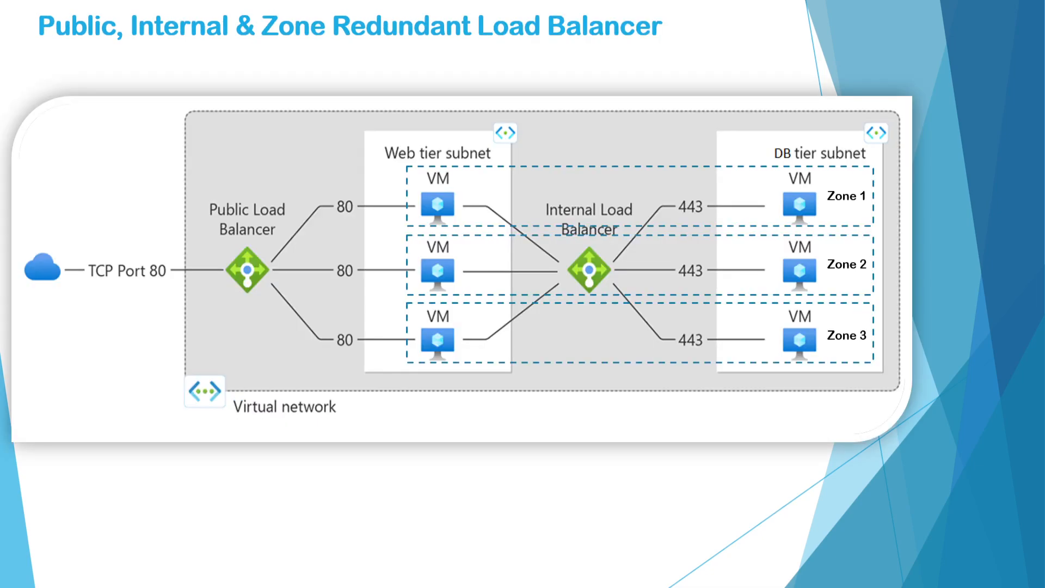
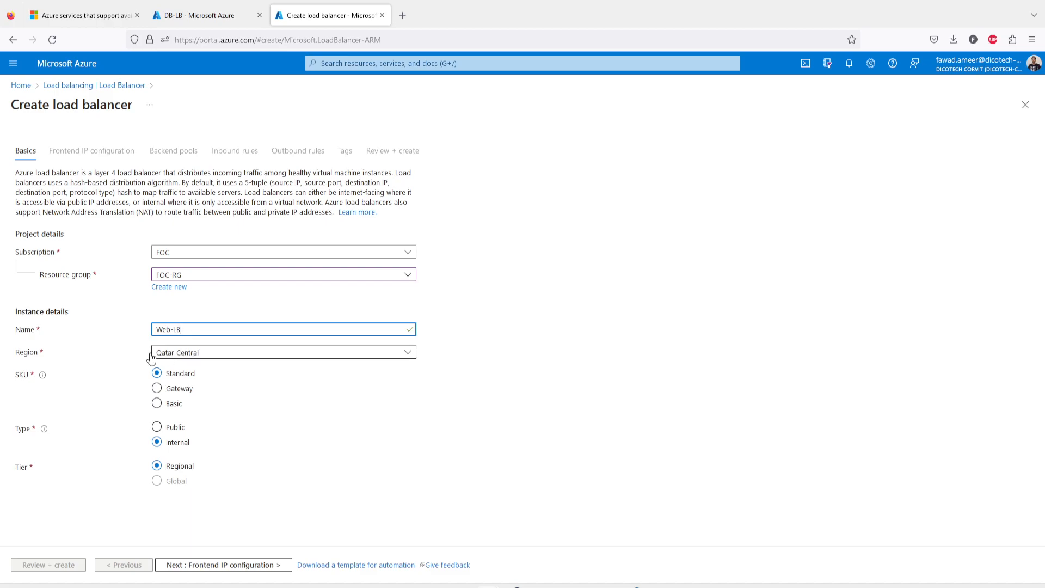
Set the Web-LB load balancer's type to Public and start a new frontend IP configuration.
click(175, 434)
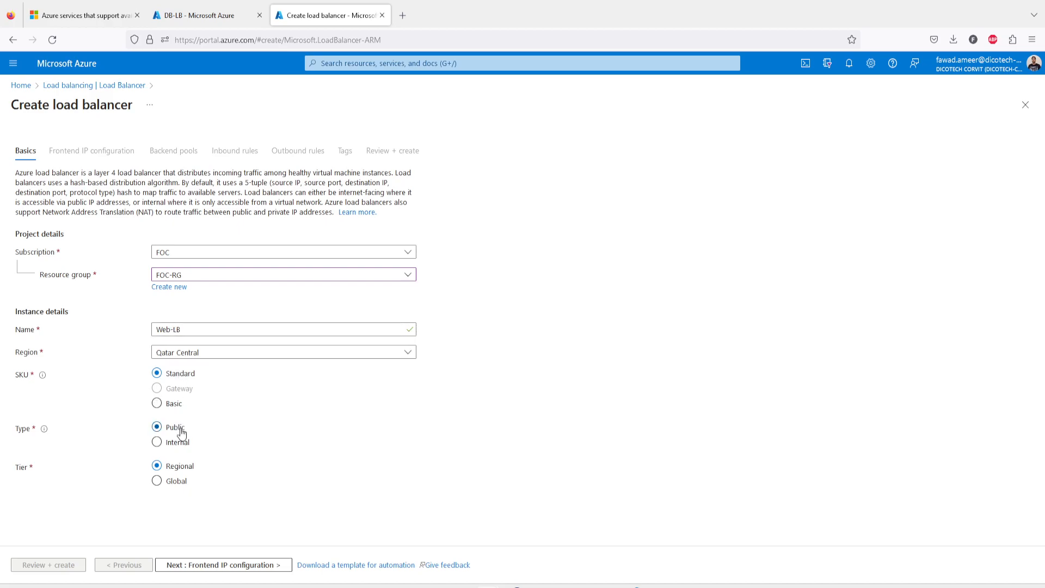
click(200, 566)
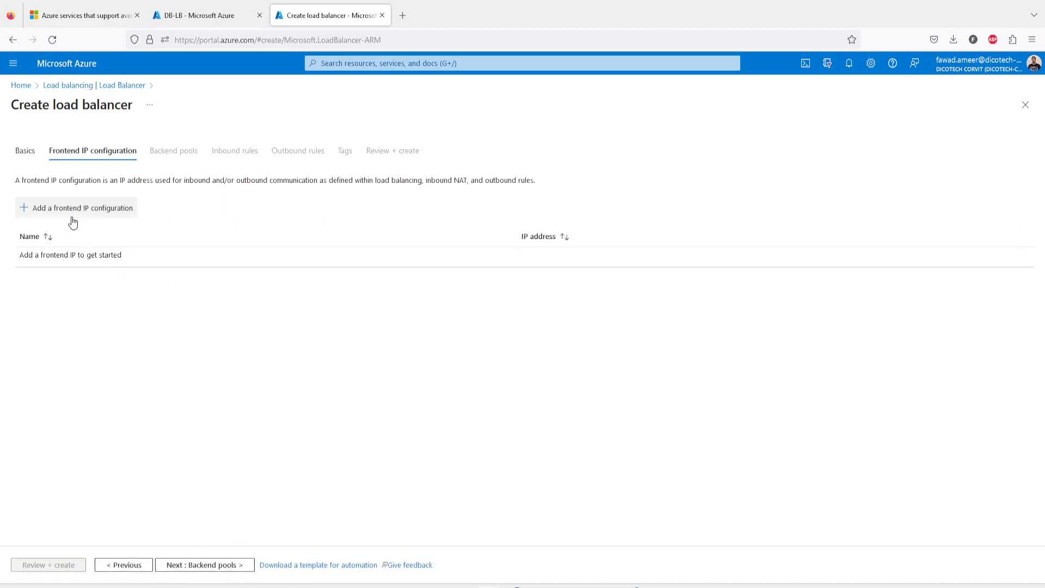
click(75, 215)
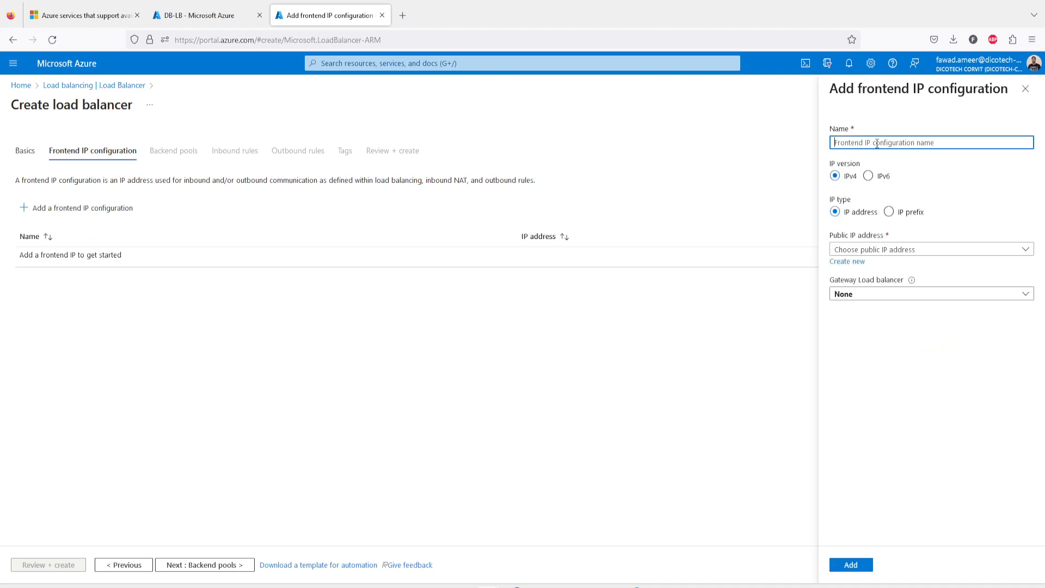
Add the frontend IP configuration FrontendIP with a new zone-redundant public IP address named WebPublicIP.
text(FrontendIP)
click(848, 263)
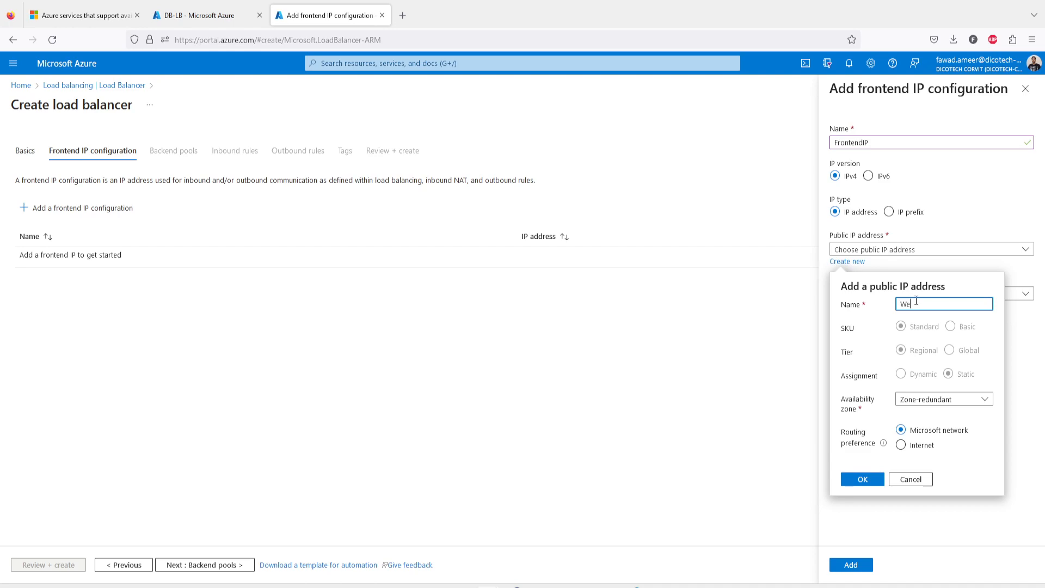
text(bPublicIP)
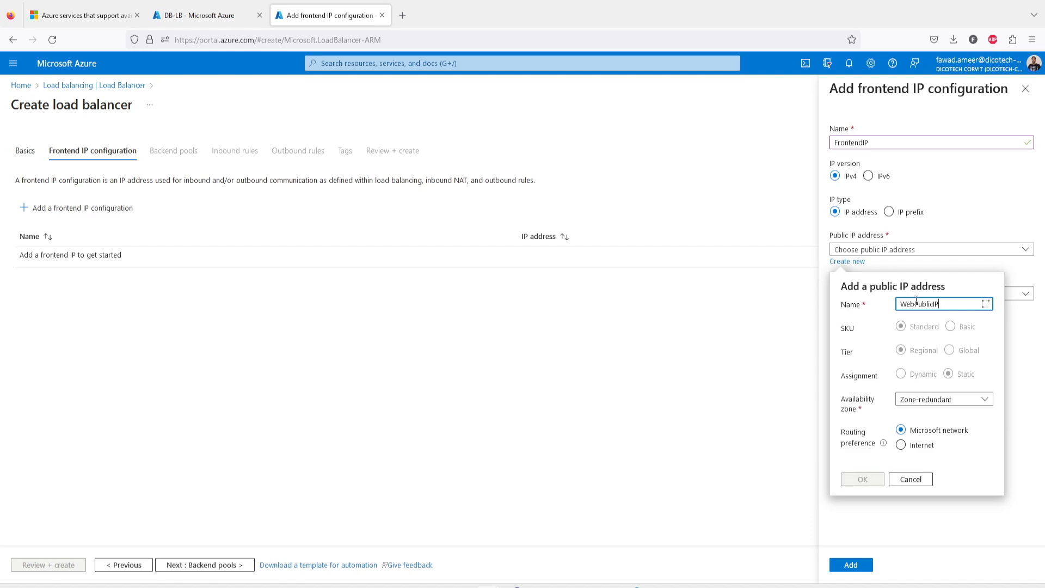
click(927, 402)
click(927, 401)
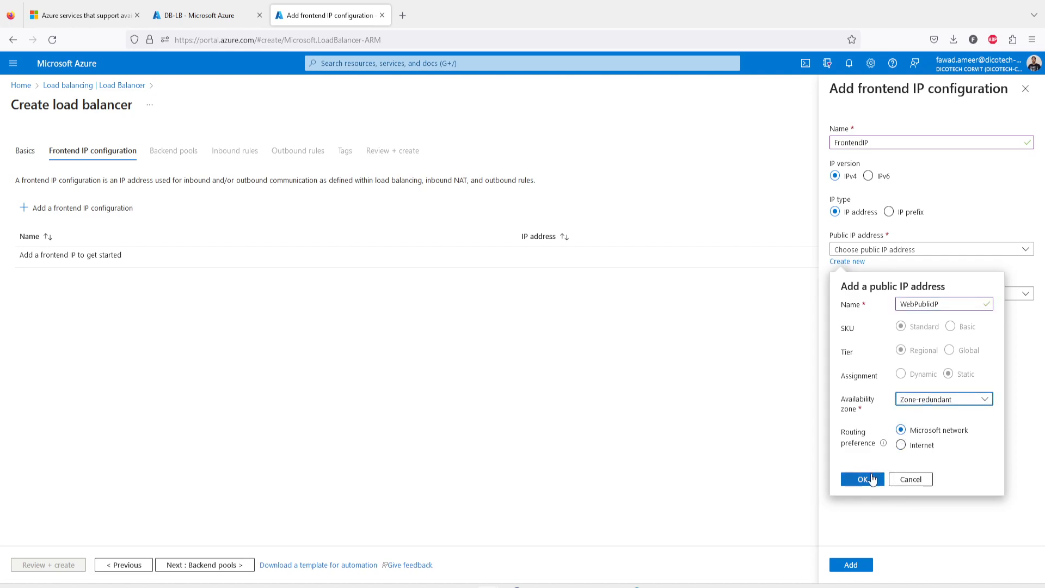
click(871, 481)
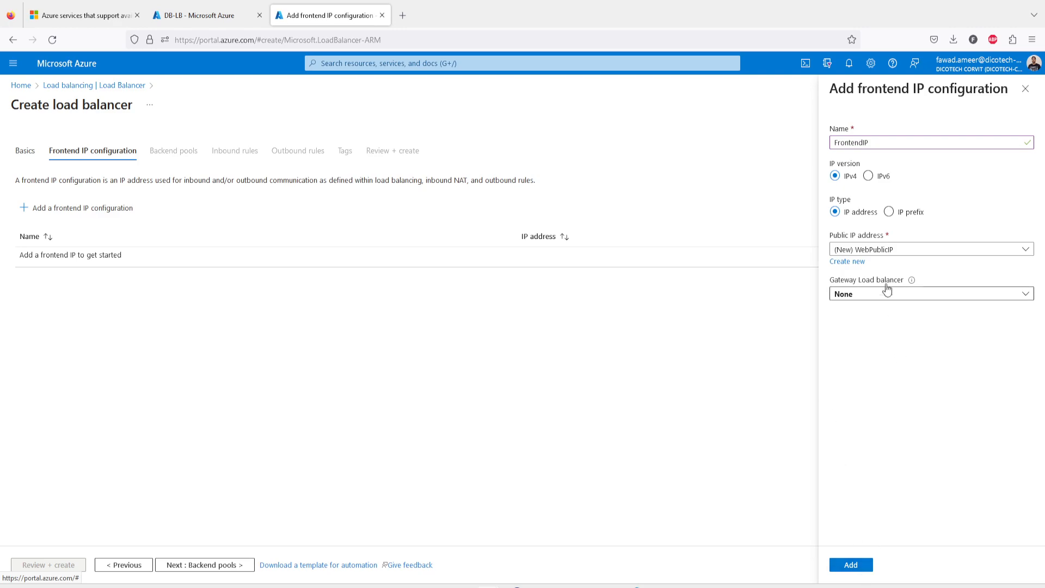
click(855, 567)
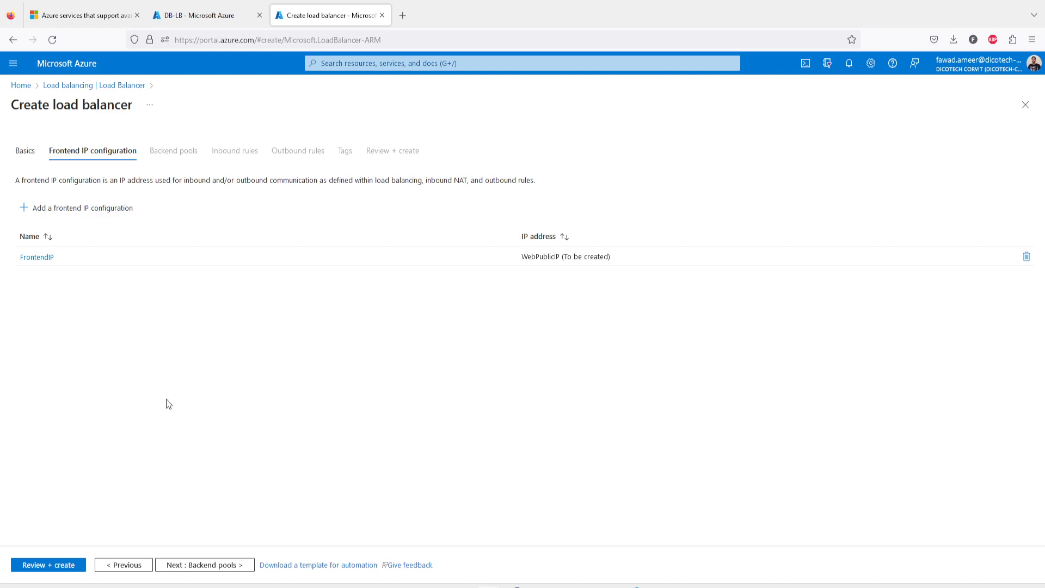
Review and create the Web-LB load balancer, dismiss the progress message, and check the deployment in the notifications.
click(77, 563)
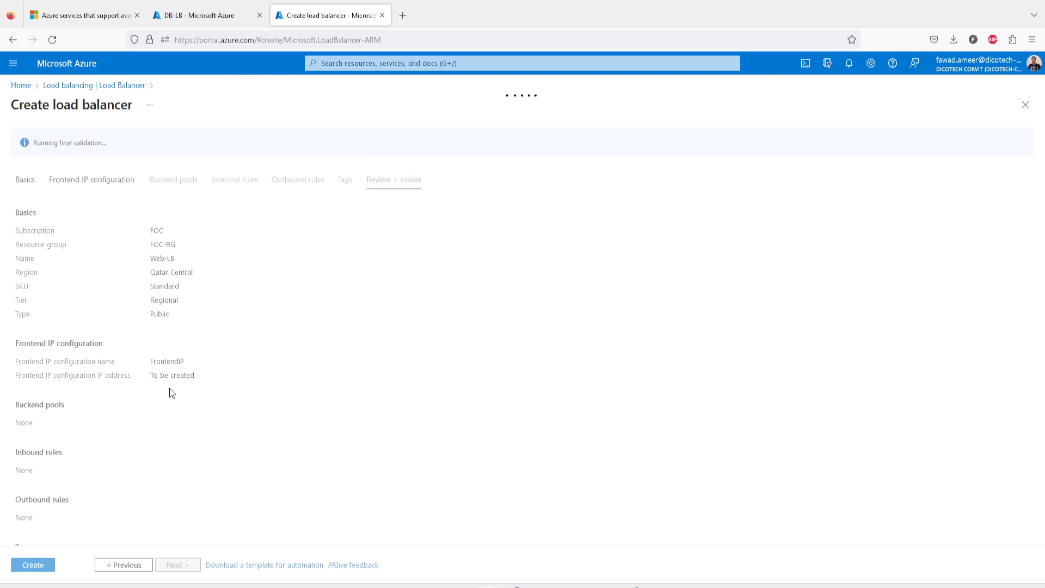
click(33, 564)
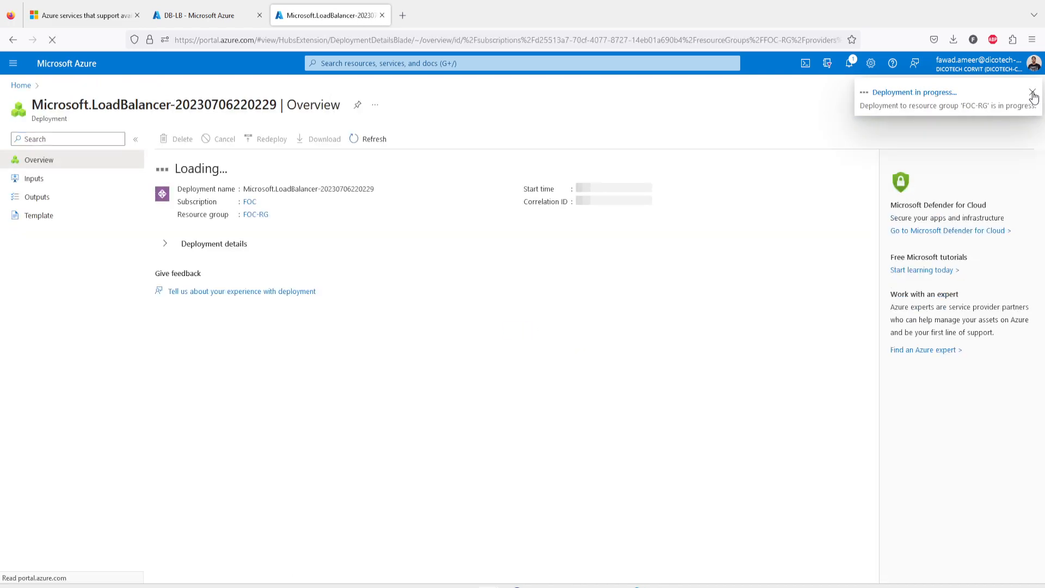
click(1033, 97)
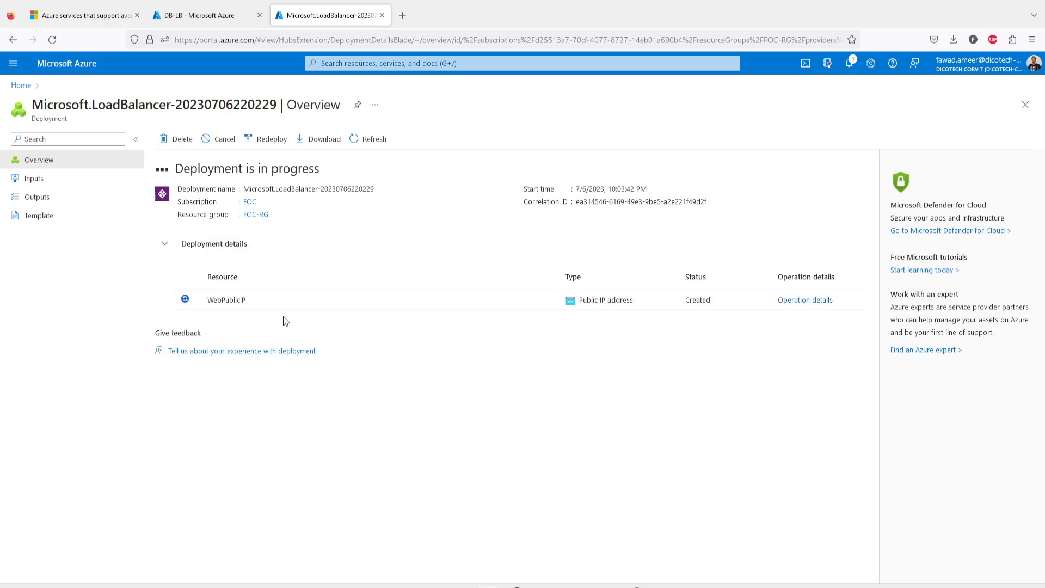
click(850, 63)
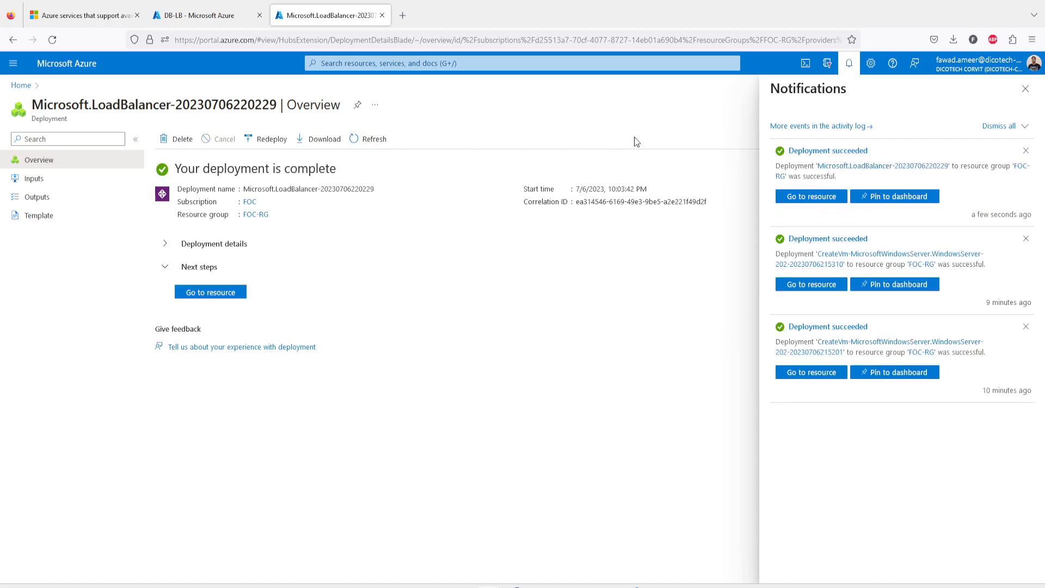
click(1026, 89)
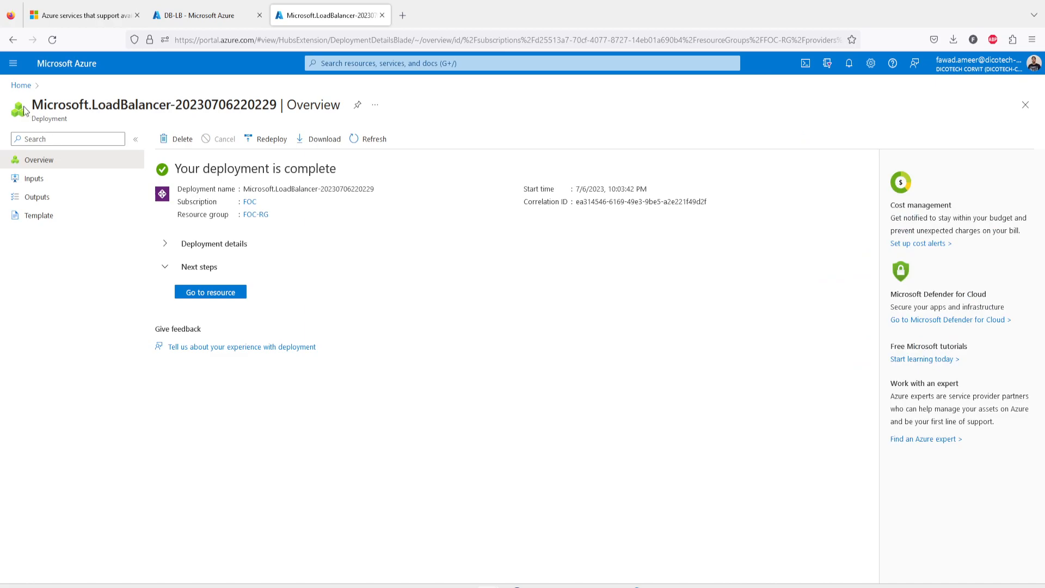
Open the deployed Web-LB resource, expand its essentials, and examine its backend pool, load balancing rule and health probe entries.
click(207, 291)
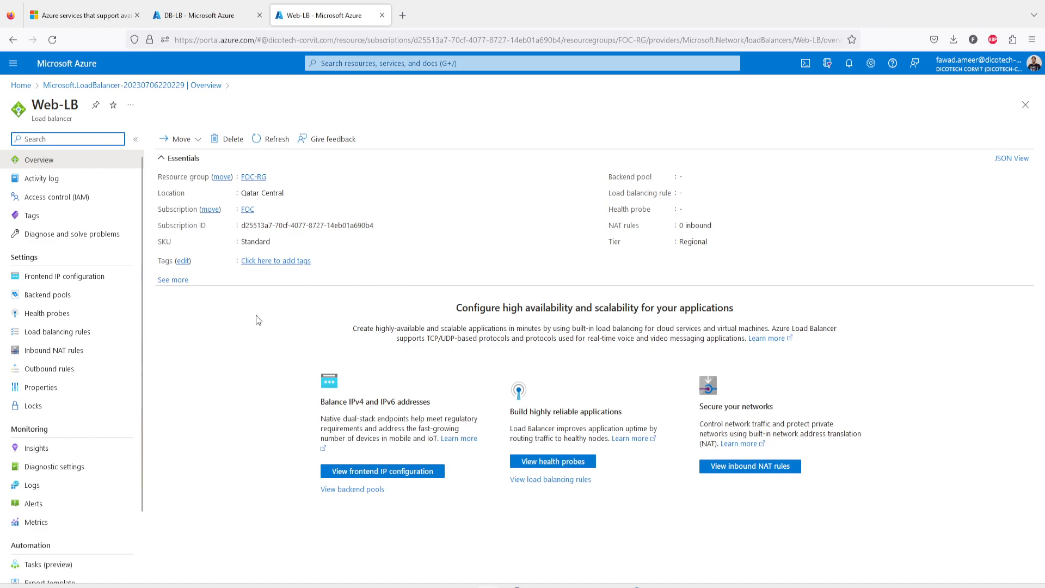
click(164, 281)
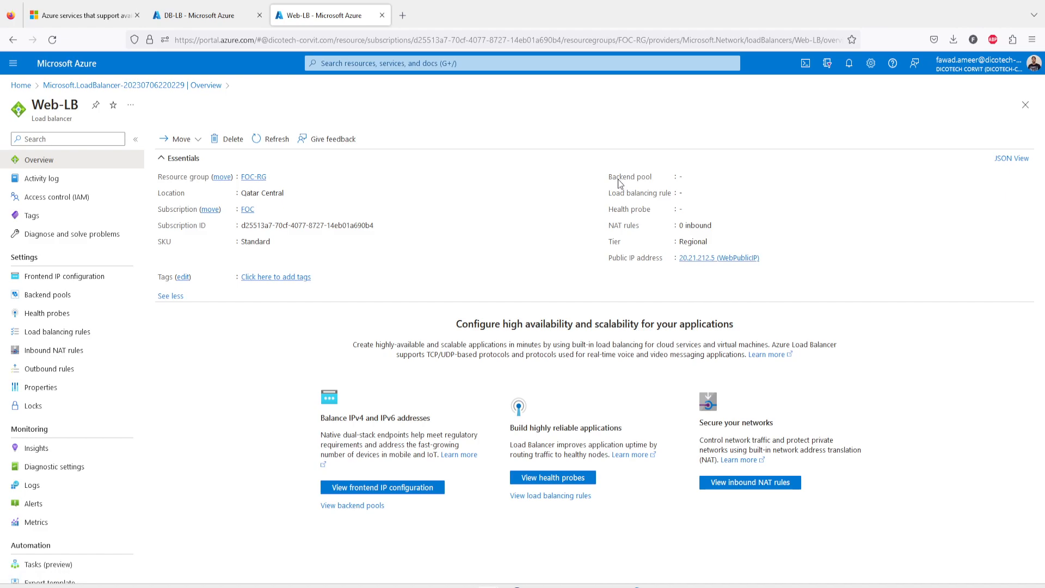
drag(614, 181, 682, 195)
drag(610, 213, 648, 214)
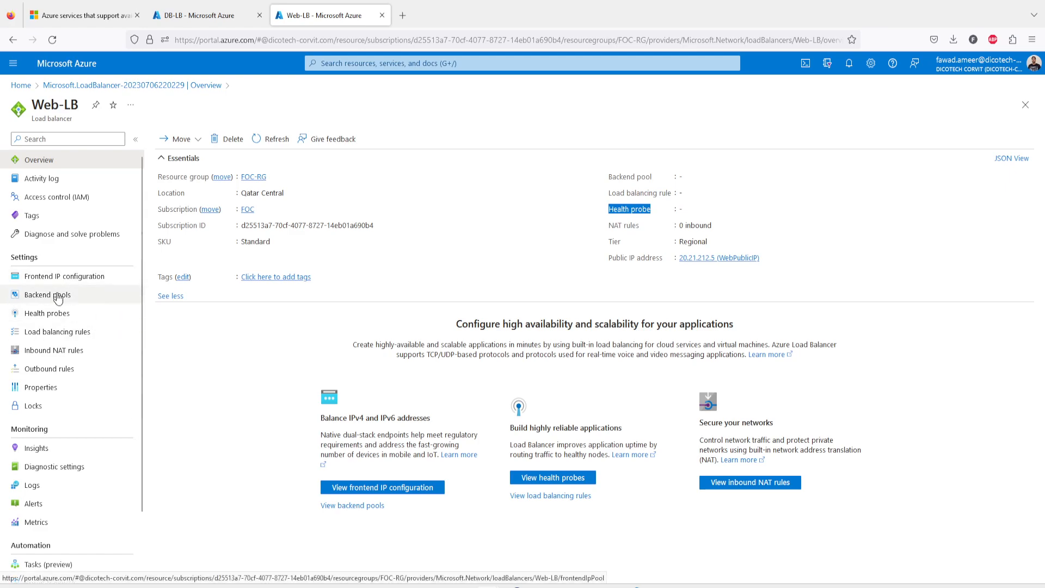
click(620, 180)
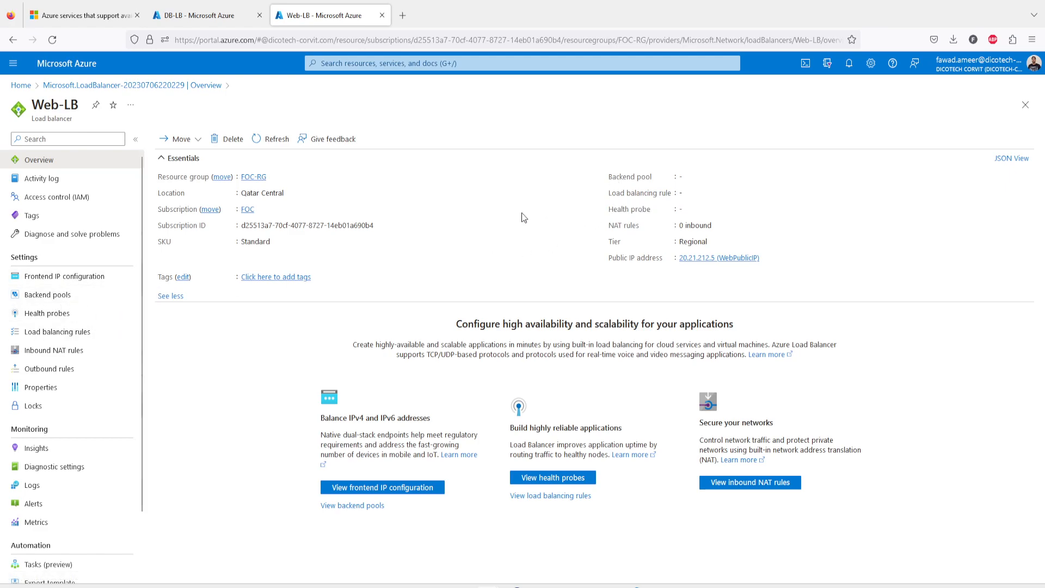
Open Web-LB's backend pools, and in the separate DB-LB portal page leave DB-LB and open the virtual machines list.
click(57, 296)
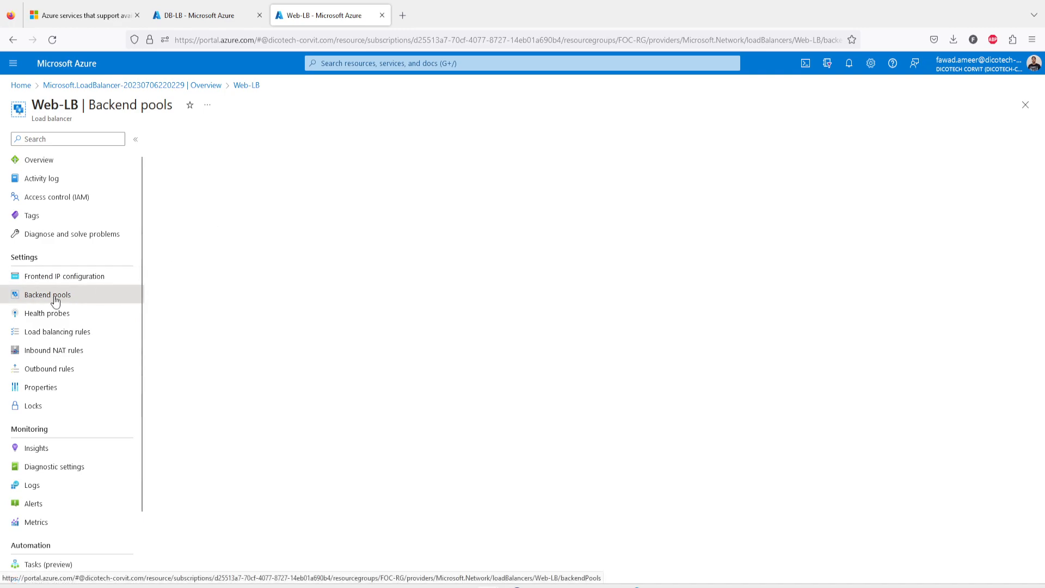
click(225, 16)
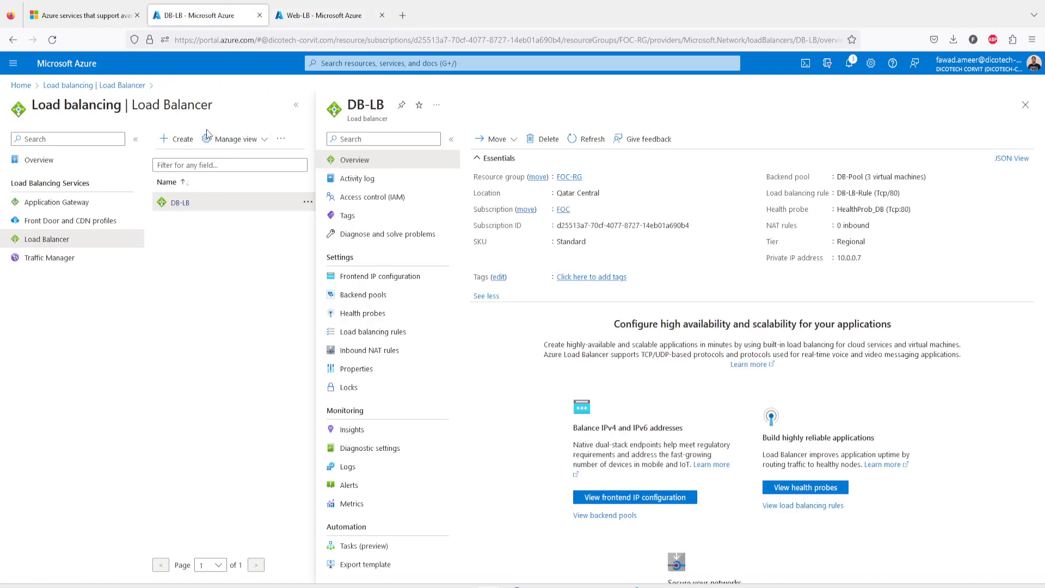
click(1025, 106)
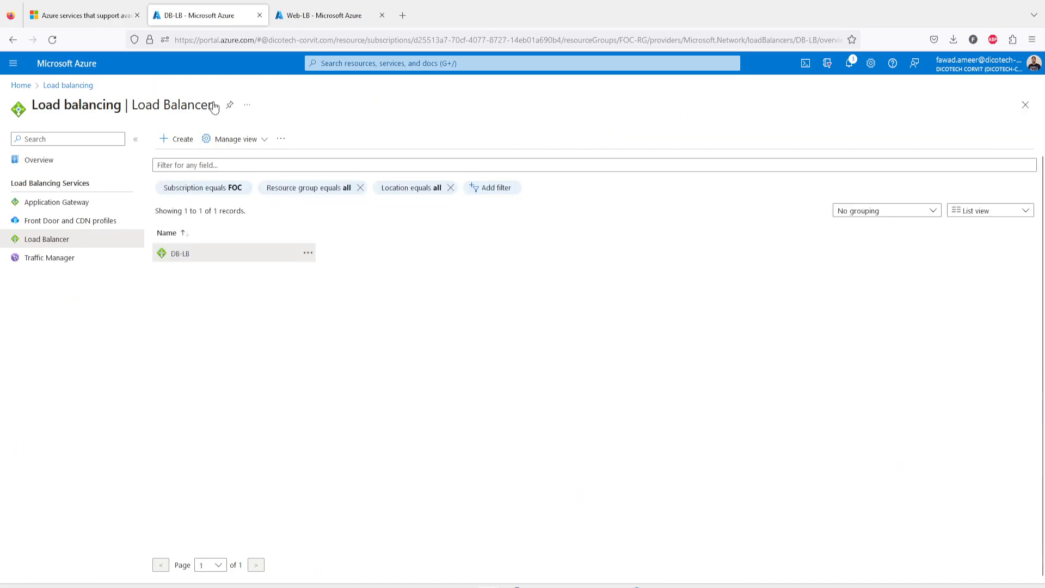
click(21, 86)
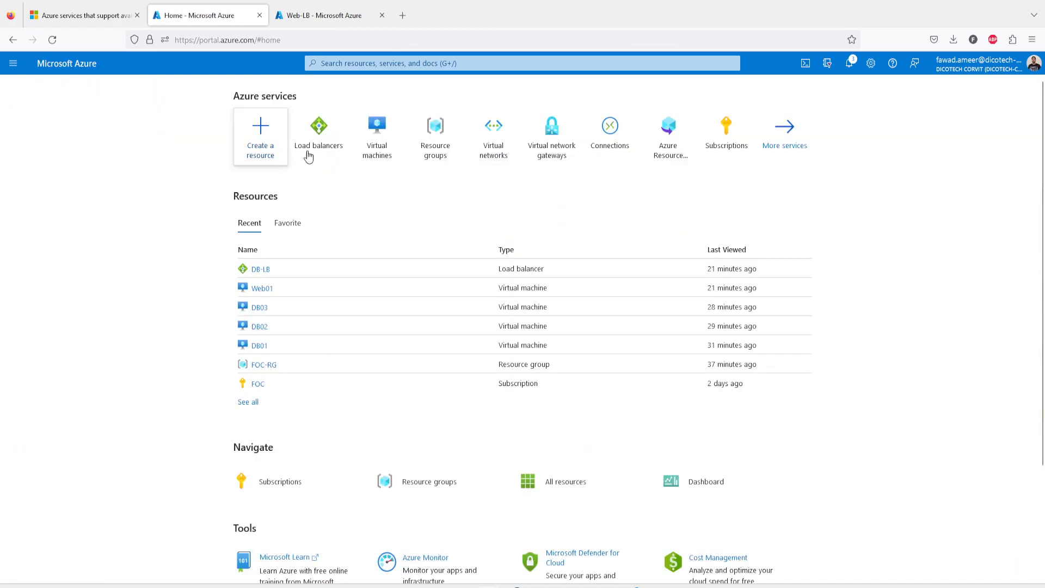
click(377, 141)
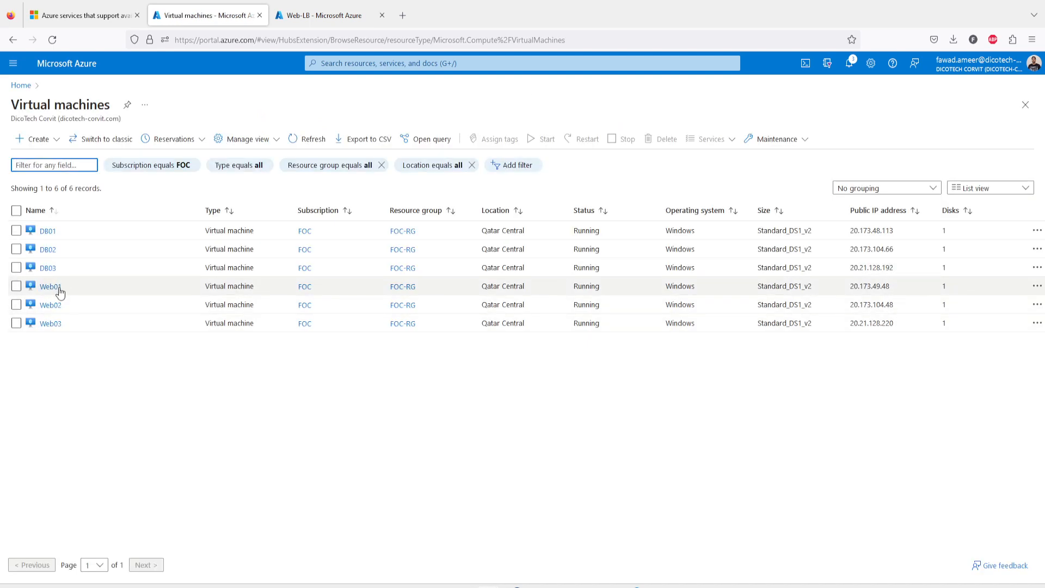
Return to Web-LB's backend pools and start a new pool named Web-Pool on the virtual network DB01-vnet (FOC-RG).
click(329, 16)
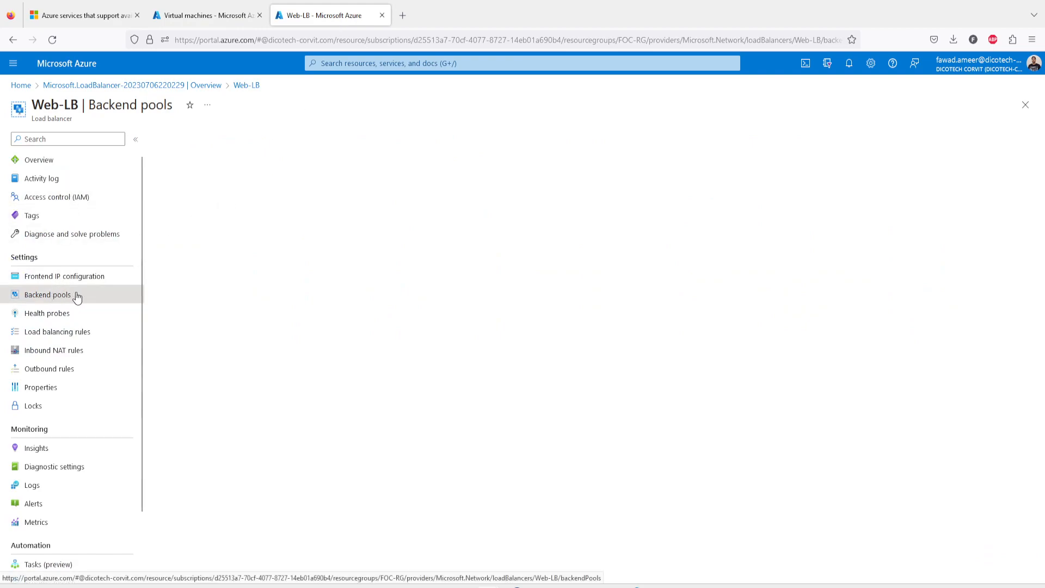
click(50, 315)
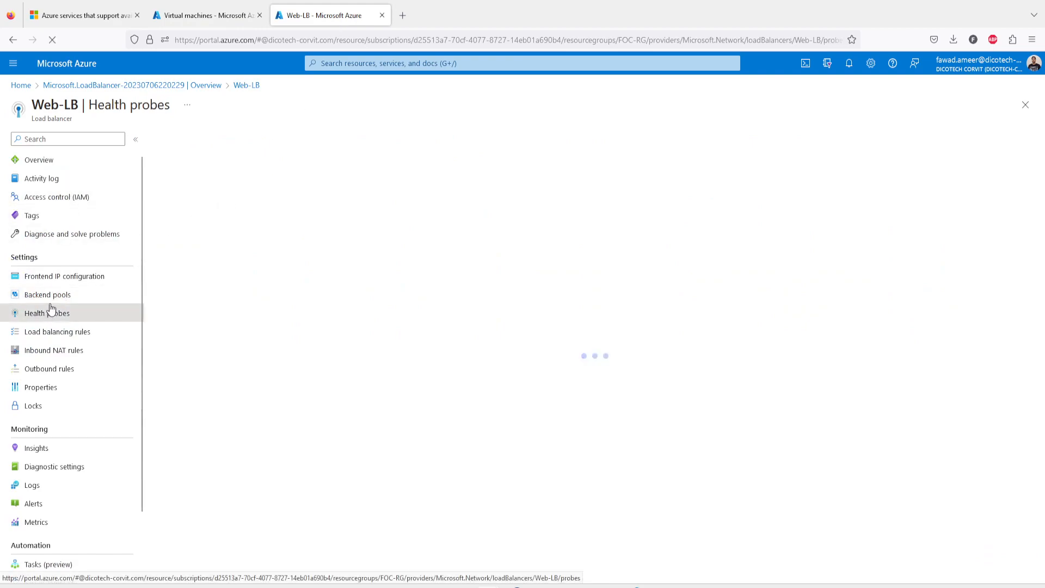
click(51, 299)
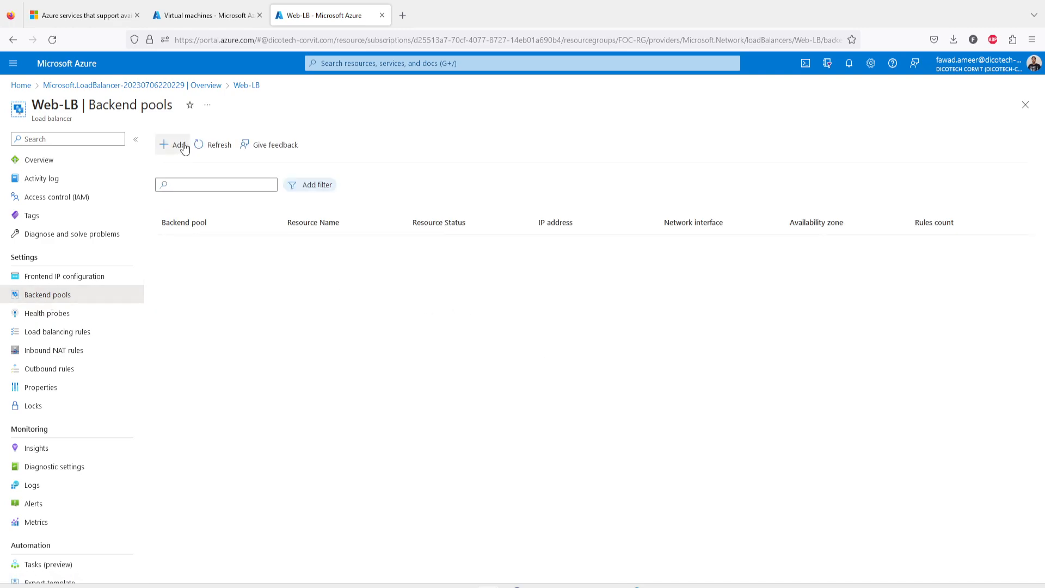
click(184, 148)
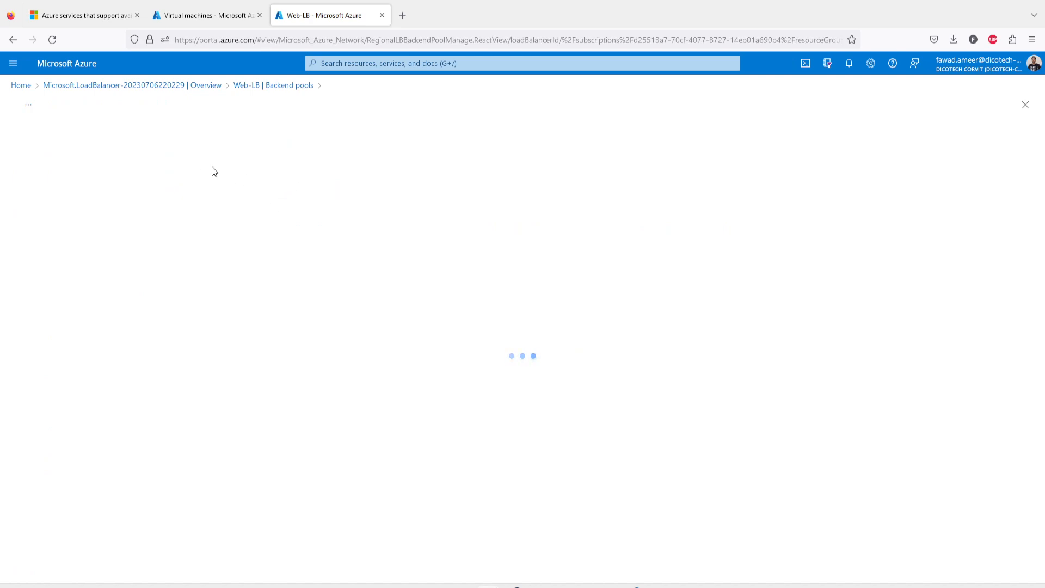
click(213, 143)
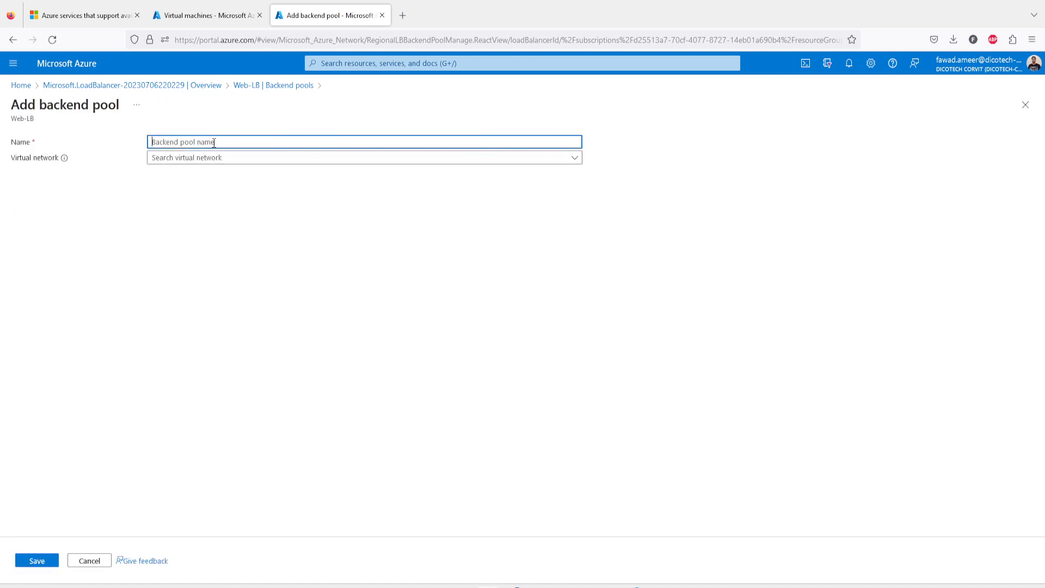
text(Web-Pool)
click(208, 160)
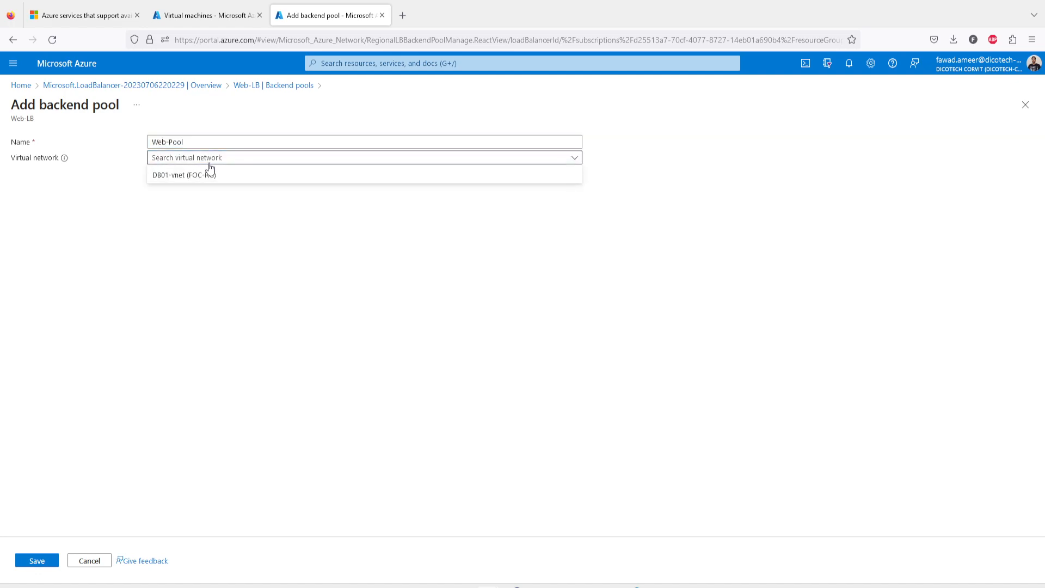
click(210, 176)
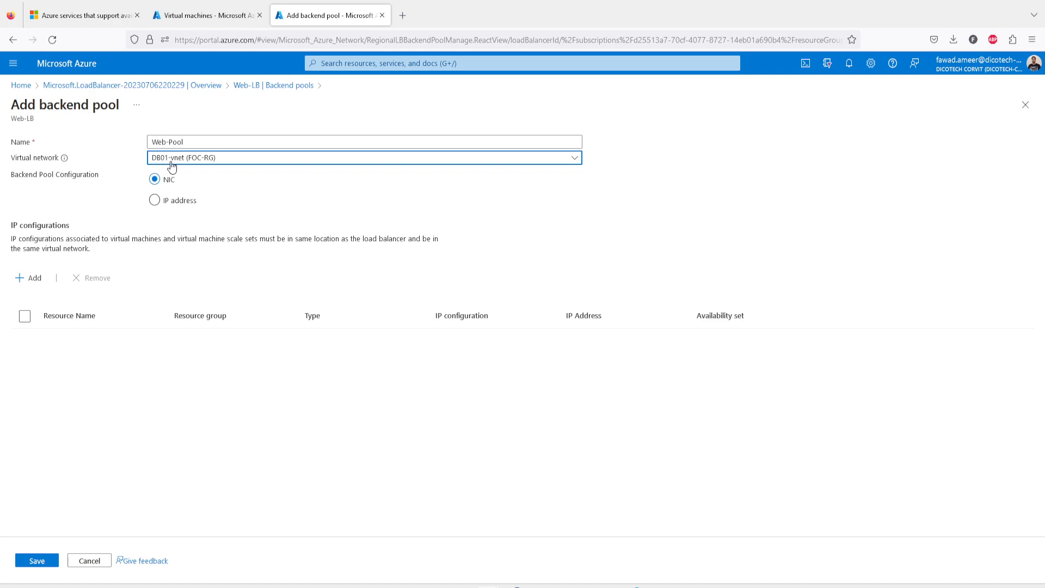
Add the IP configurations of Web01, Web02 and Web03 to Web-Pool, save the pool, and check its deployment in the notifications.
click(24, 280)
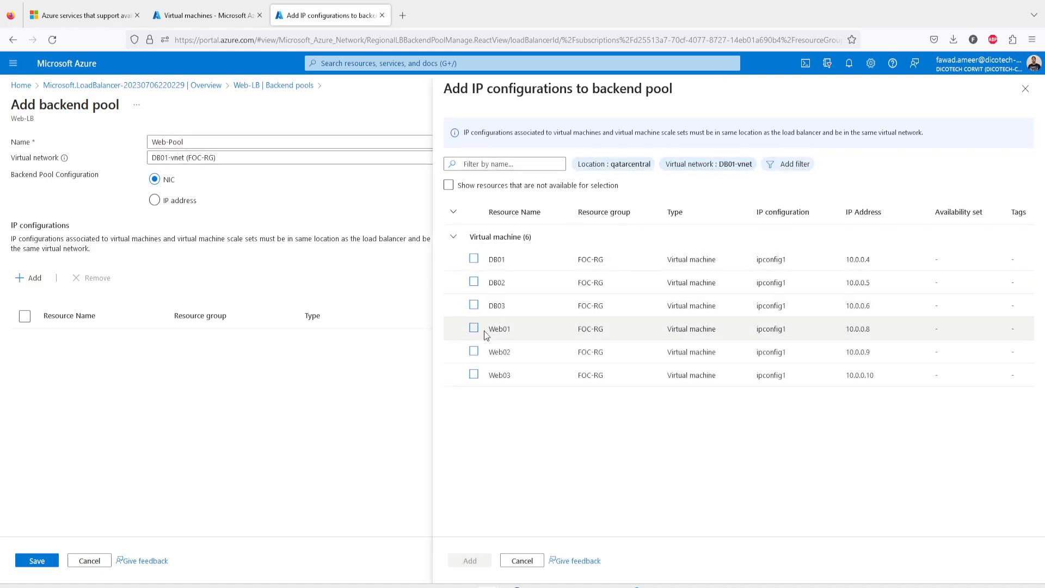
click(474, 328)
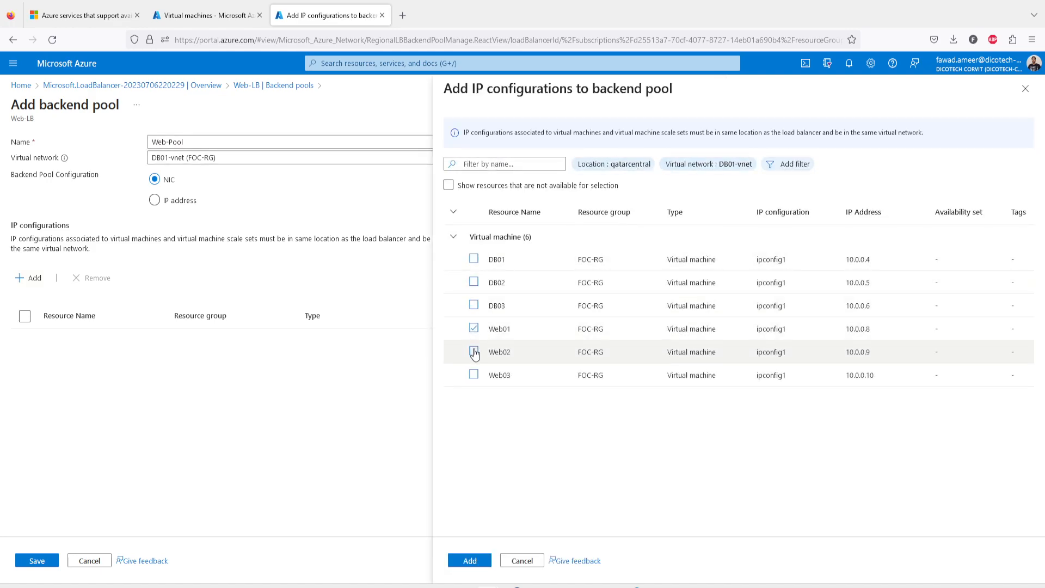
click(474, 352)
click(474, 374)
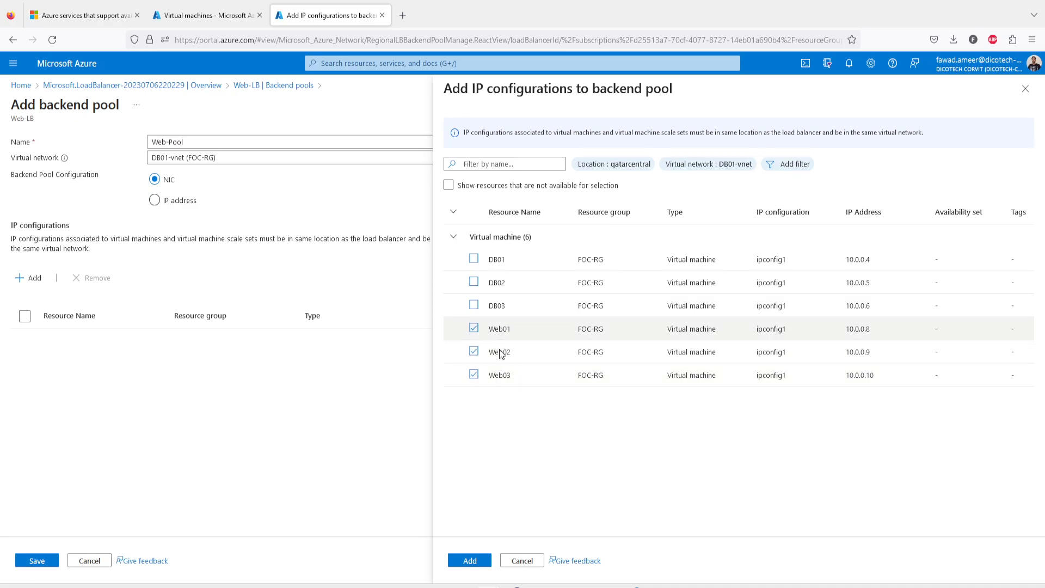
click(469, 560)
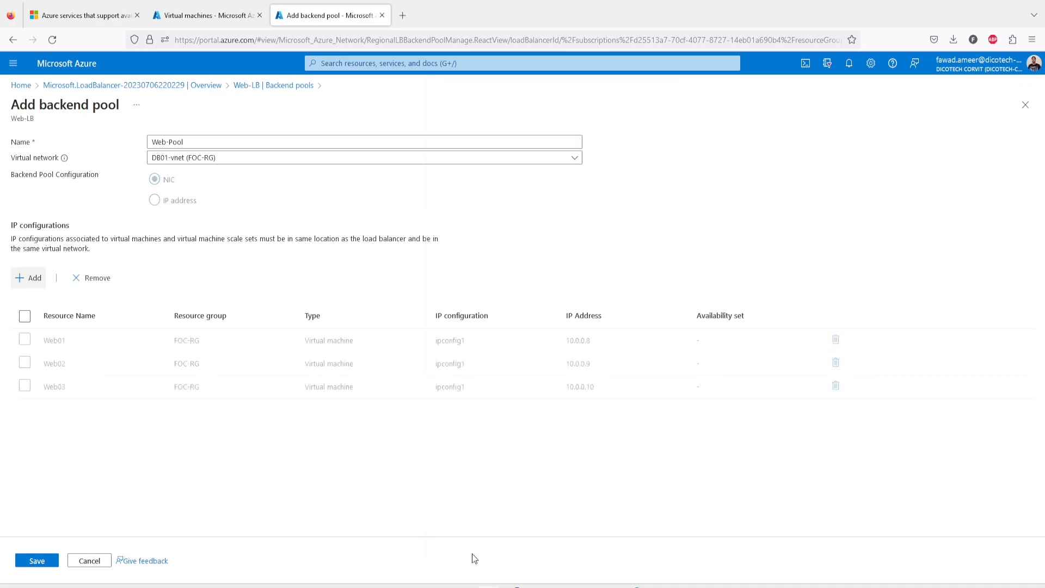
click(38, 562)
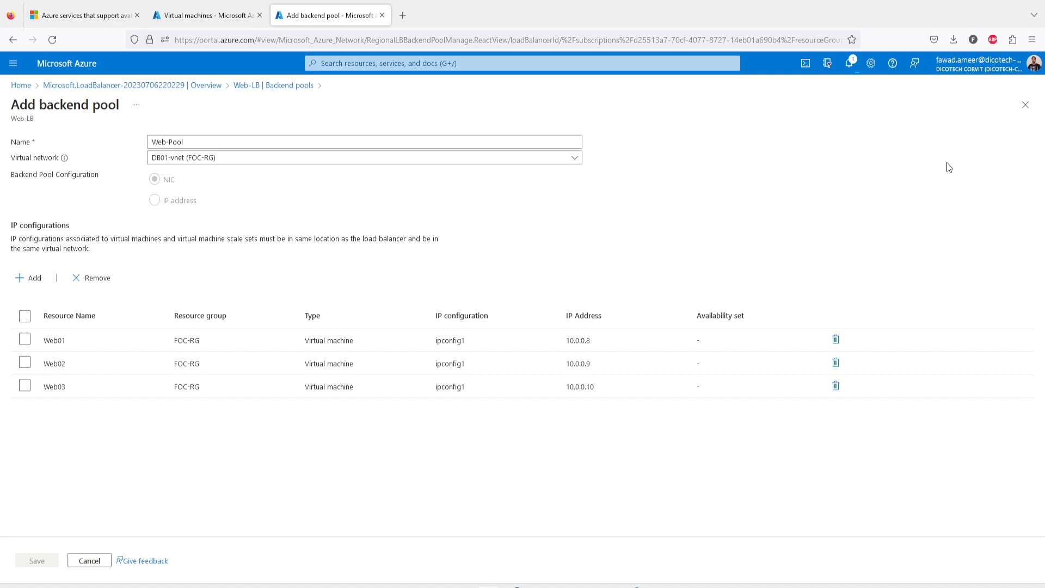
click(847, 73)
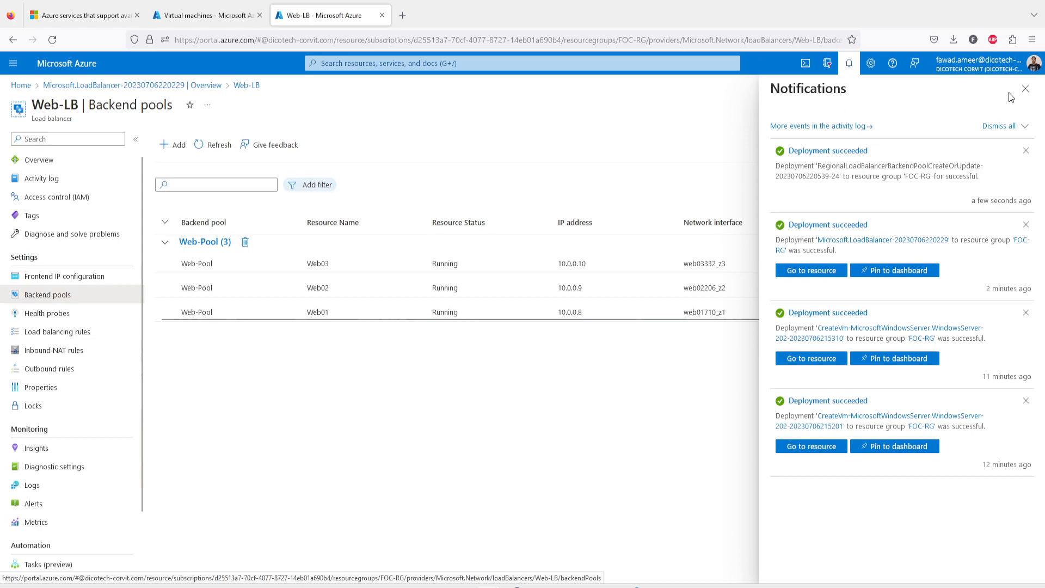
click(1026, 89)
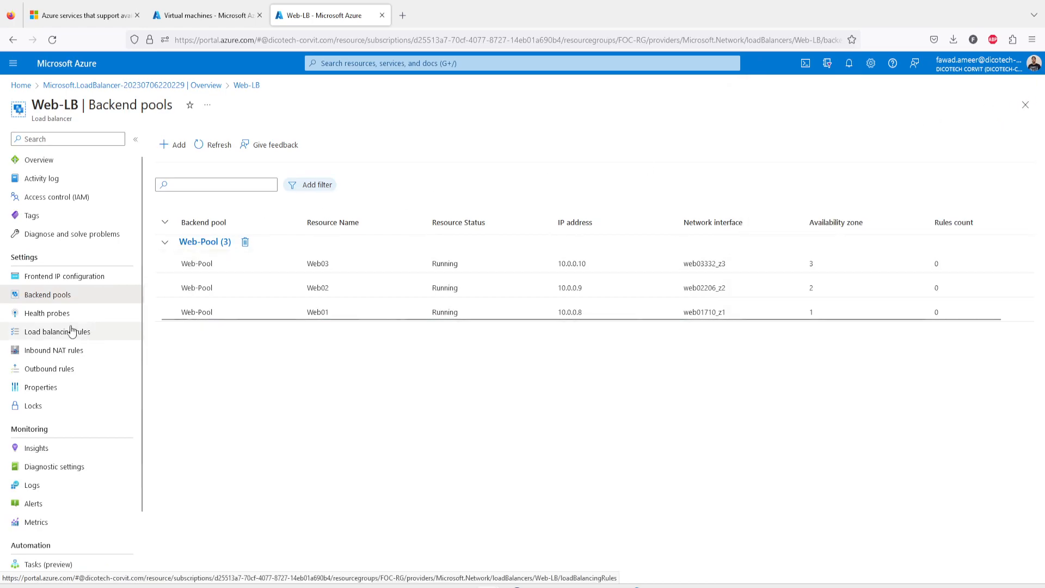
click(48, 339)
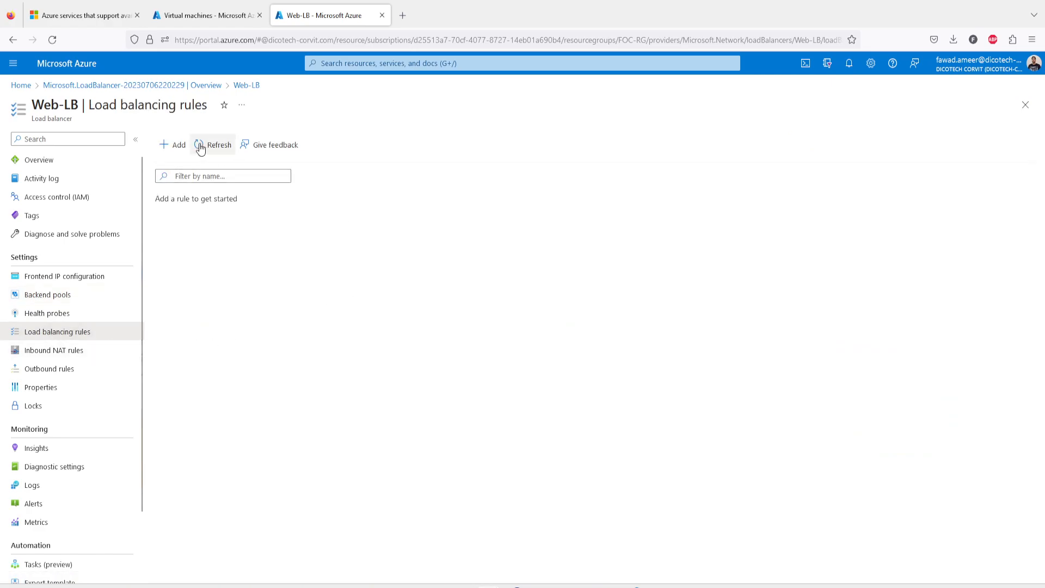
click(175, 144)
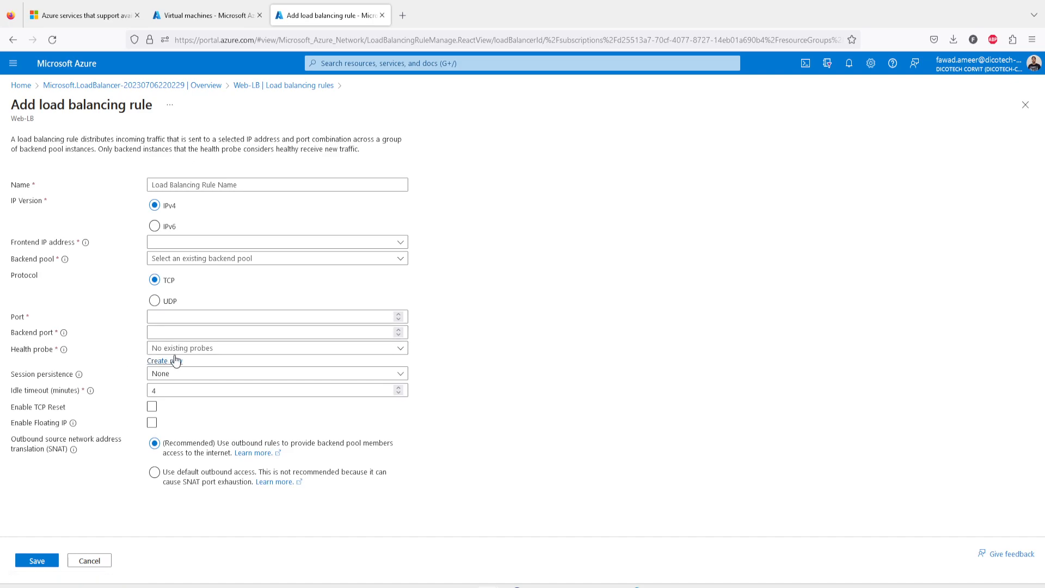
click(193, 351)
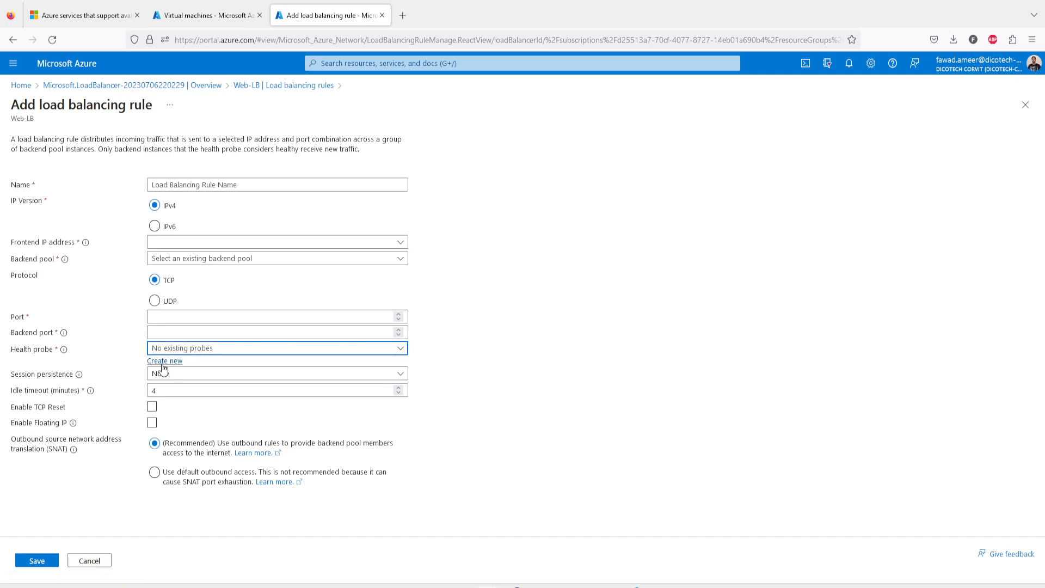
click(1025, 105)
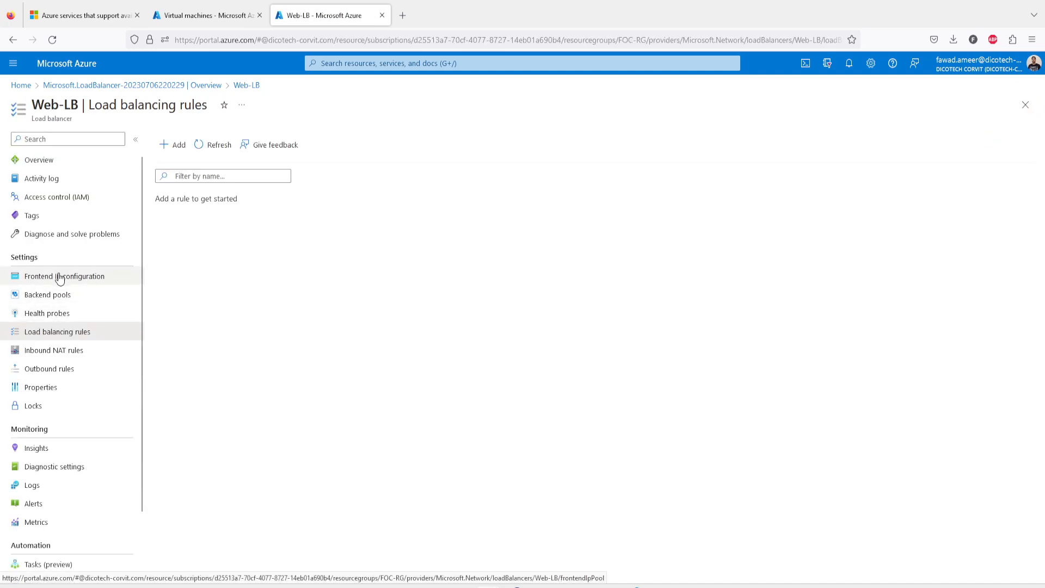
Add a health probe named Web-HP to Web-LB using TCP port 80 and a 5-second interval, and dismiss the progress message.
click(54, 315)
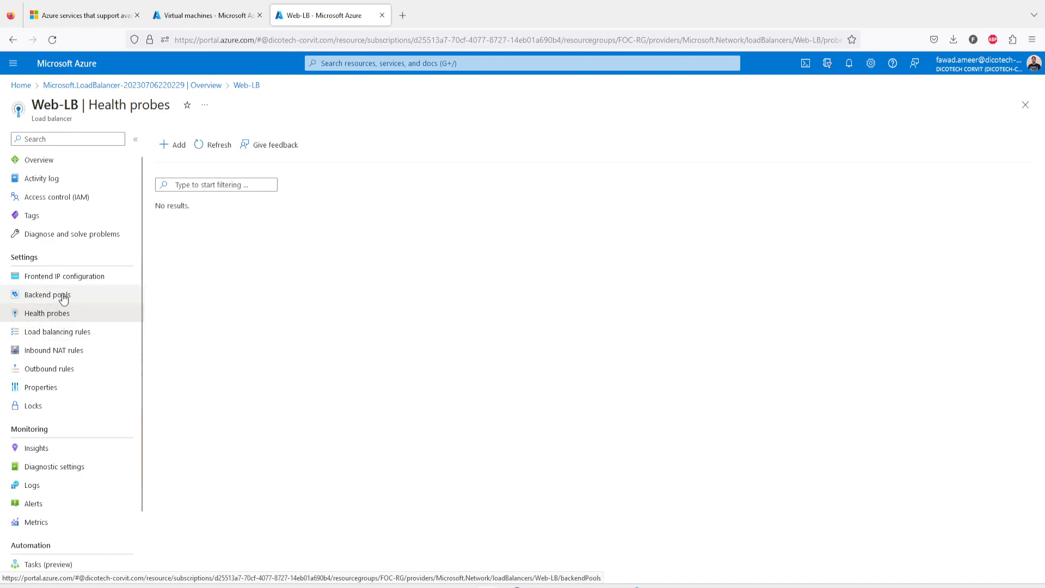
click(162, 150)
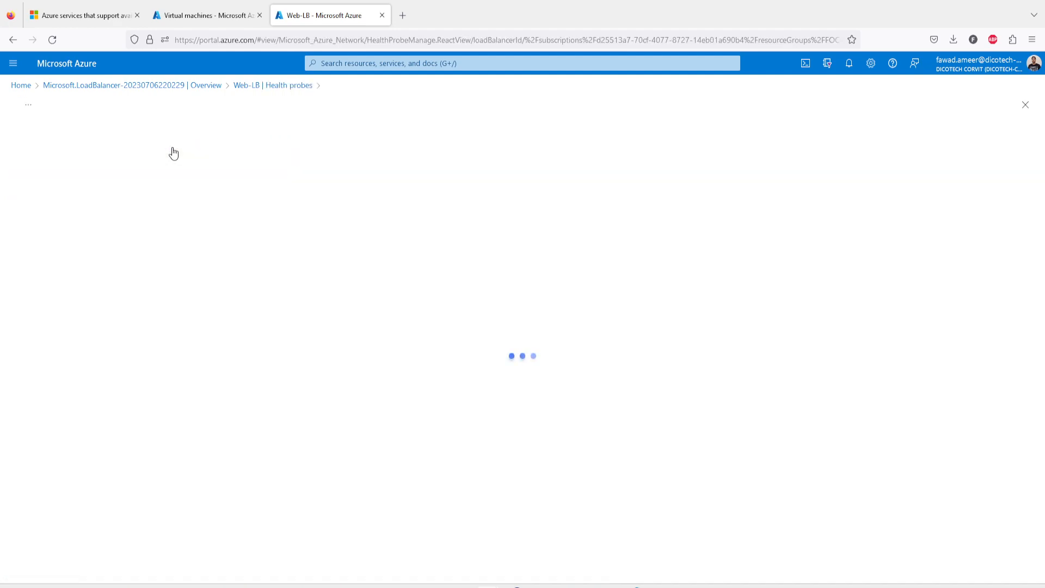
click(218, 210)
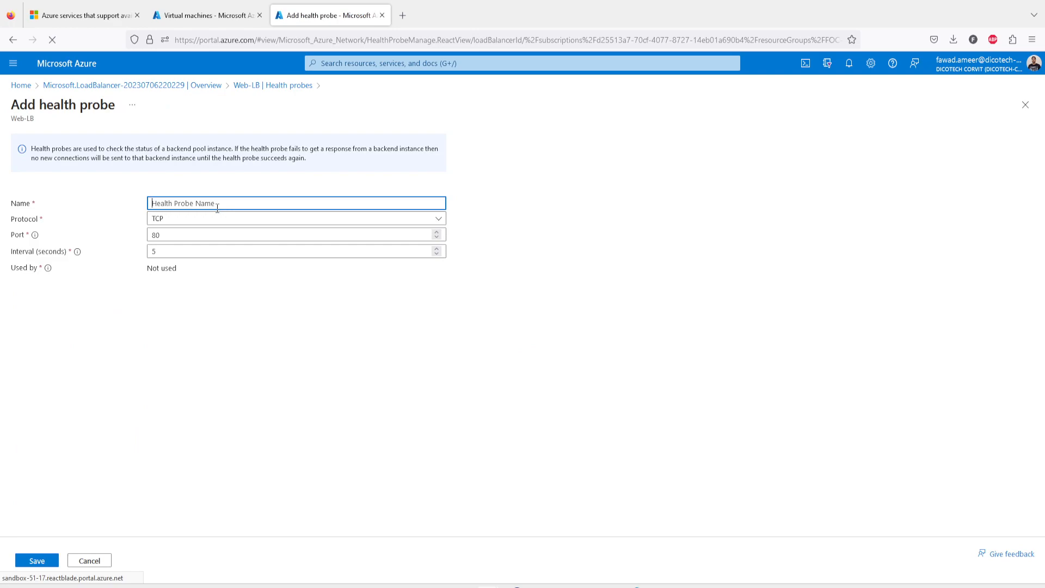
text(Web)
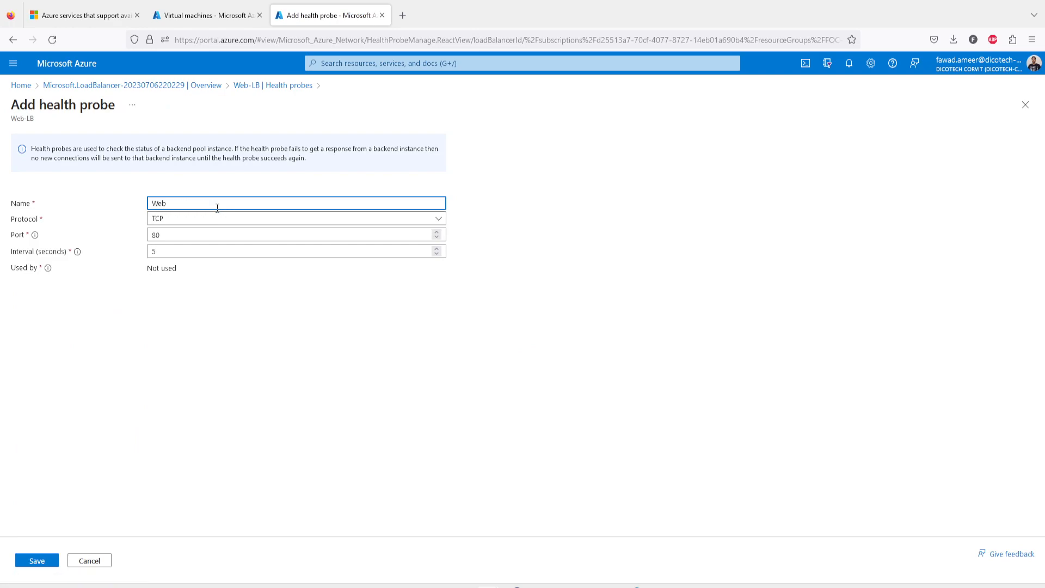
text(-HP)
click(37, 561)
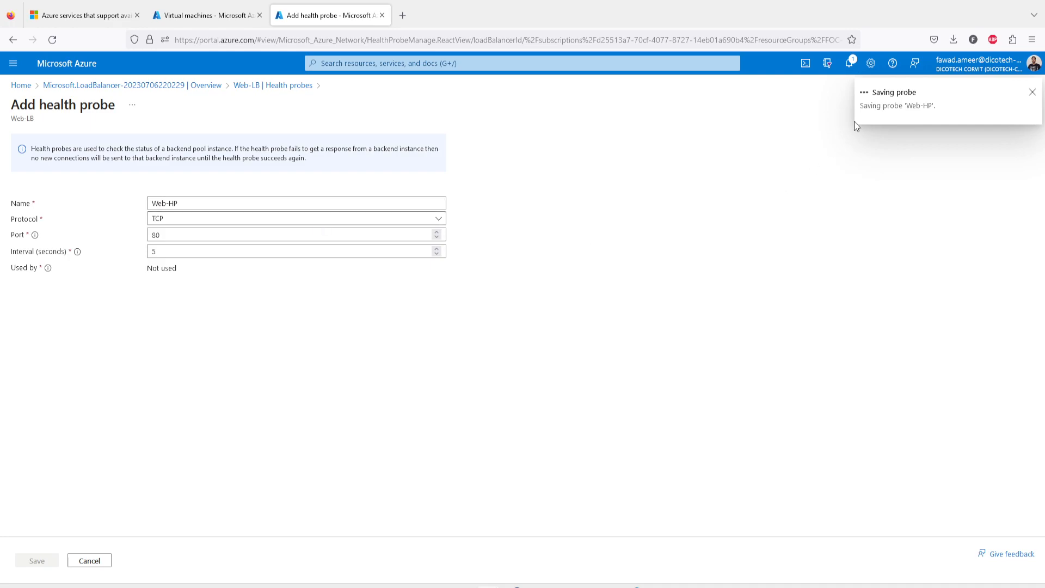
click(1032, 94)
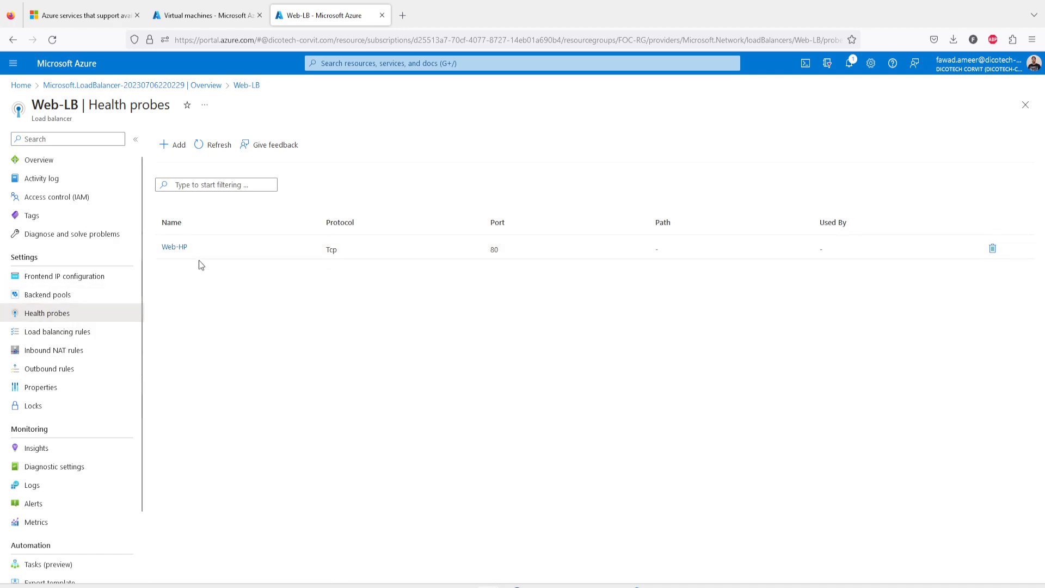
Review Web-LB's backend pool members, and start a load balancing rule named Web-LB-Rule with FrontendIP as its frontend IP address.
click(62, 297)
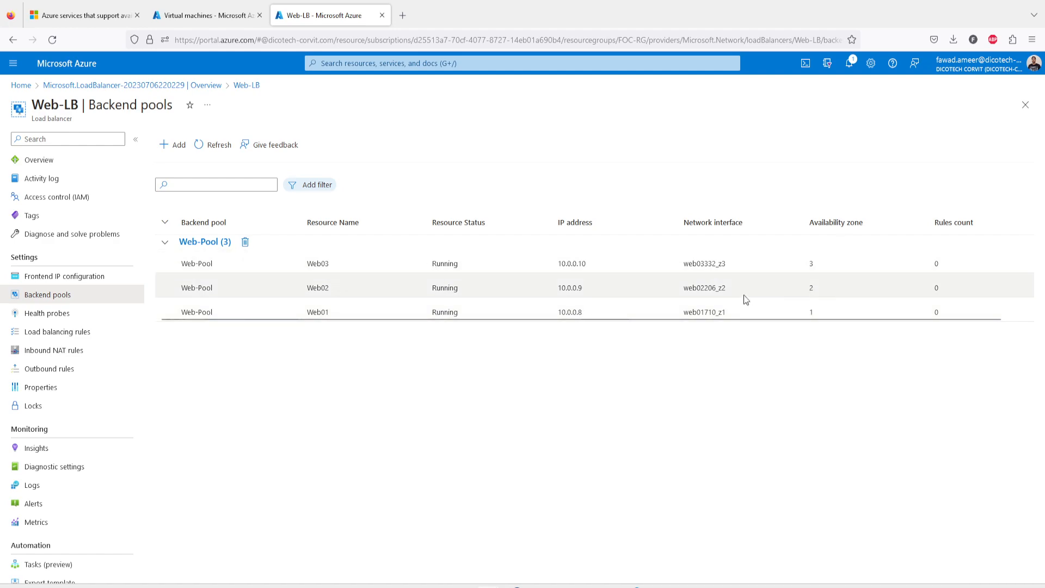
click(63, 333)
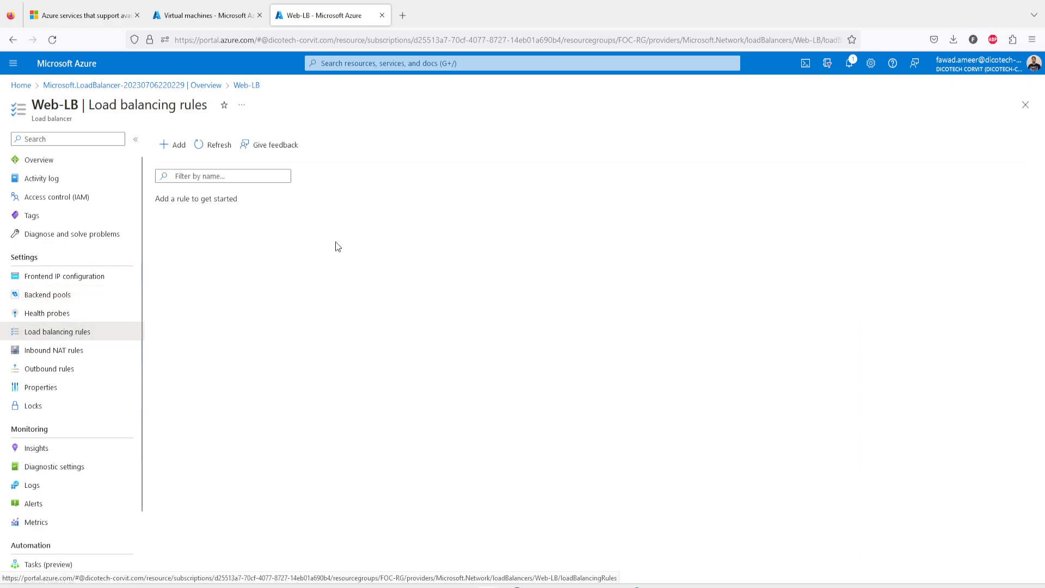
click(174, 152)
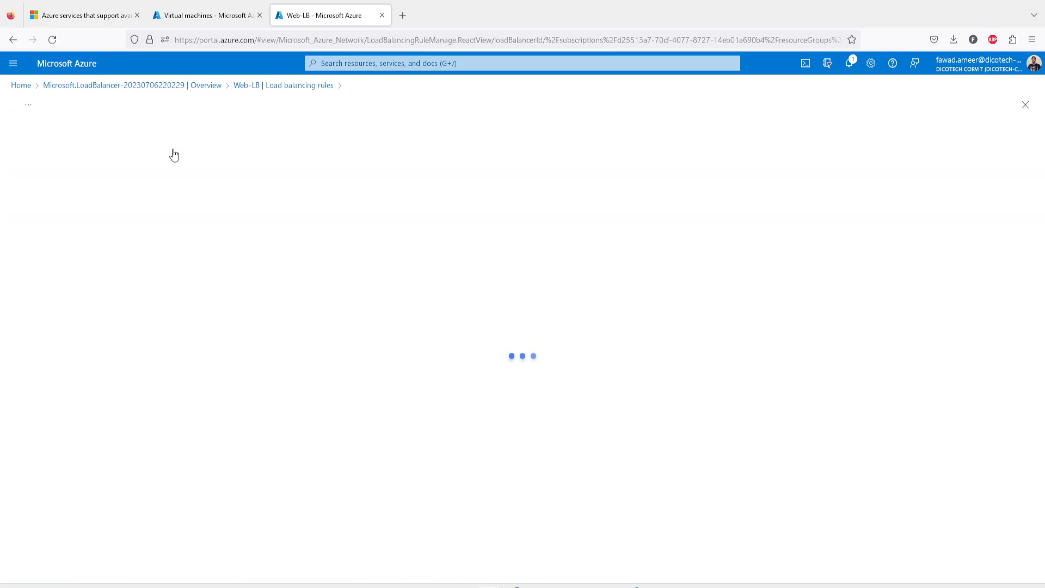
click(233, 185)
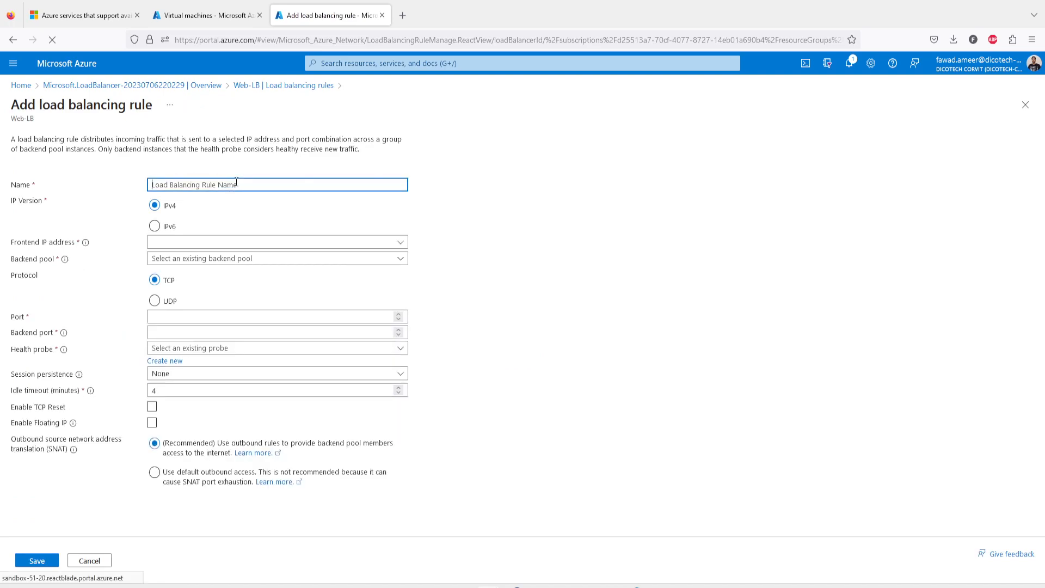
text(Web)
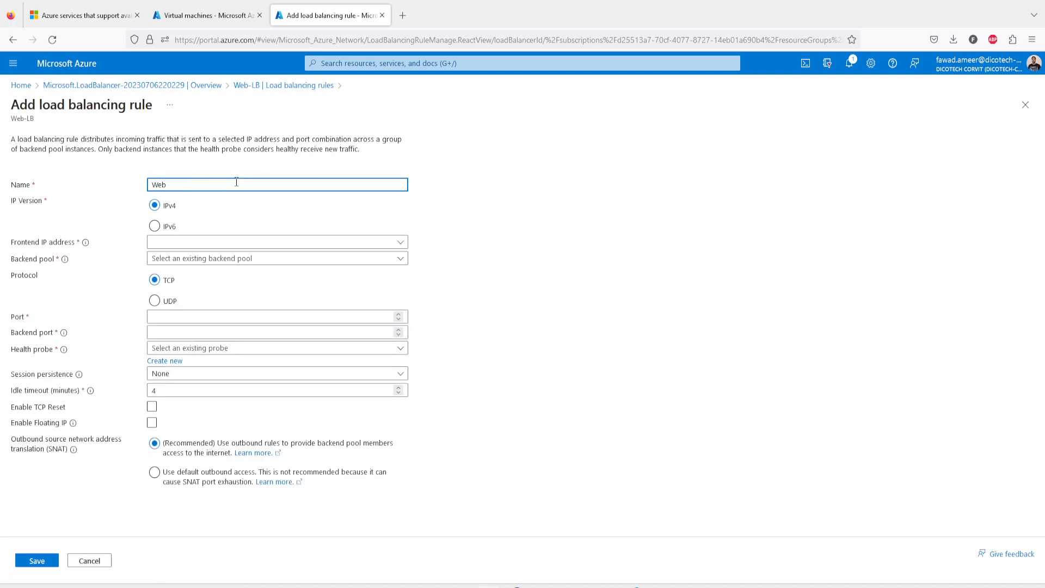
text(-LB-Rule)
click(188, 242)
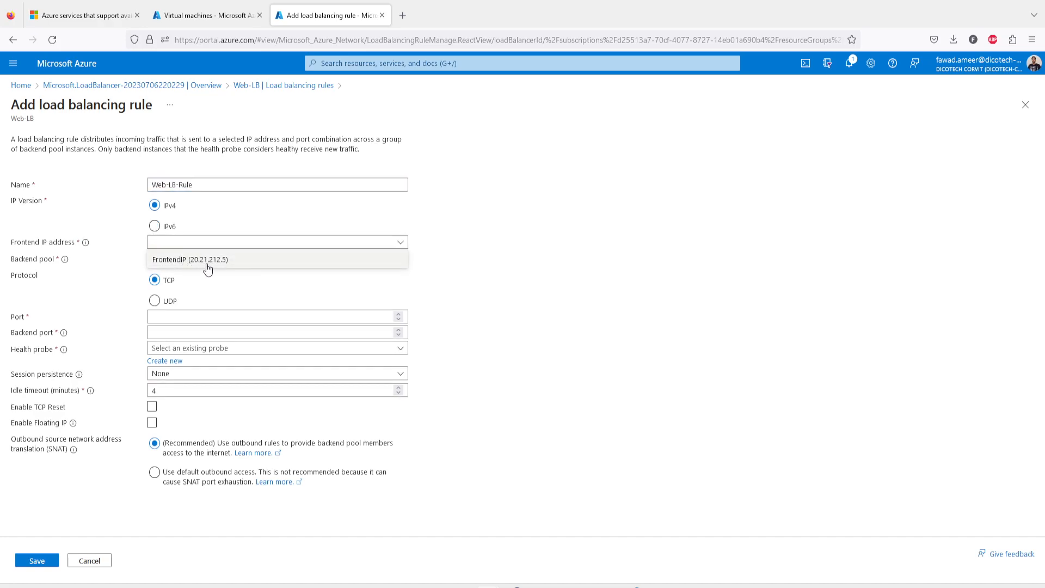
click(205, 264)
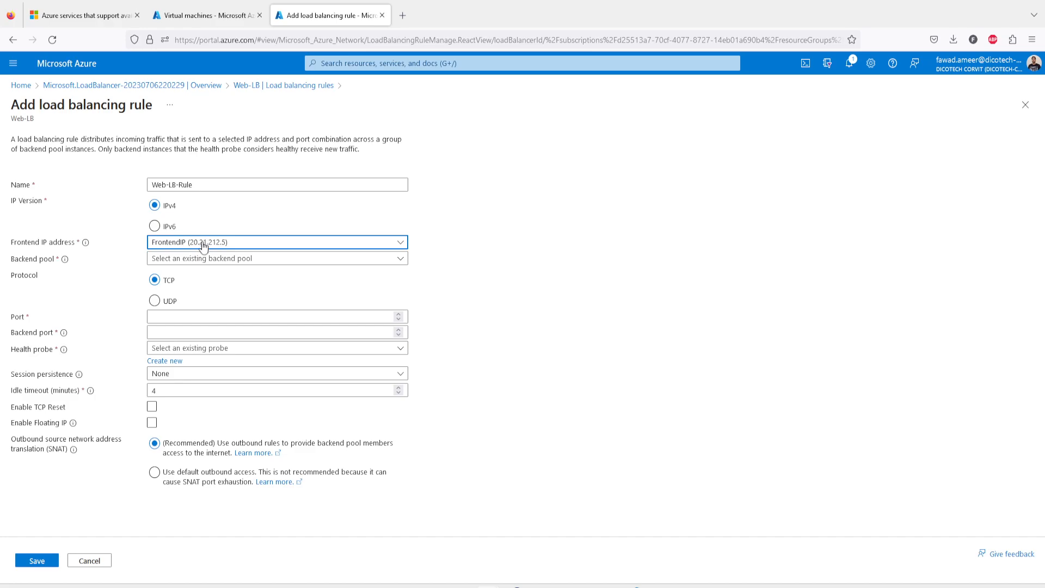
In the separate virtual machines portal page, go to the load balancers list and open DB-LB, leaving the Web-LB rule form open.
click(214, 18)
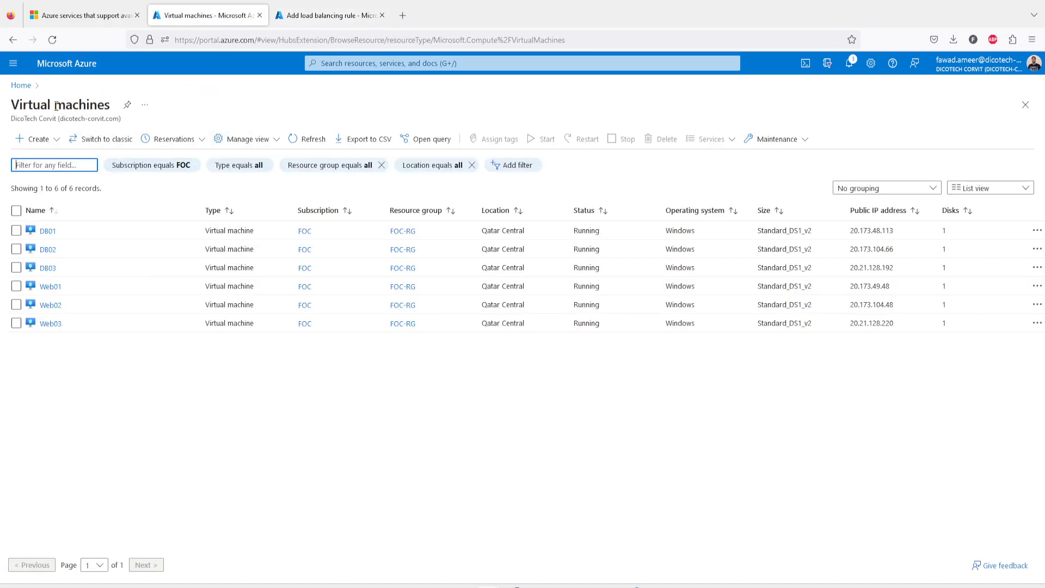
click(20, 85)
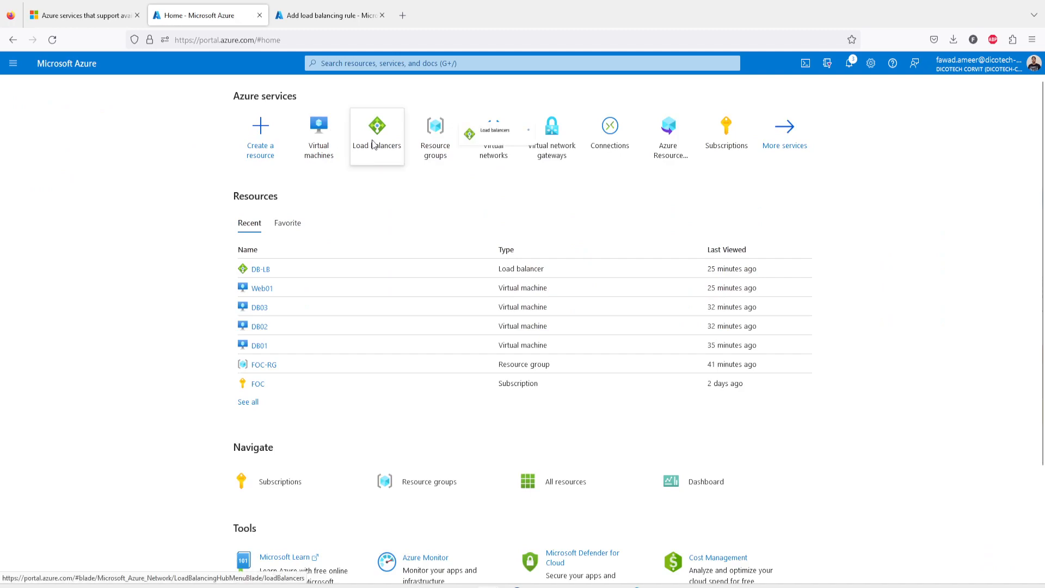
click(373, 144)
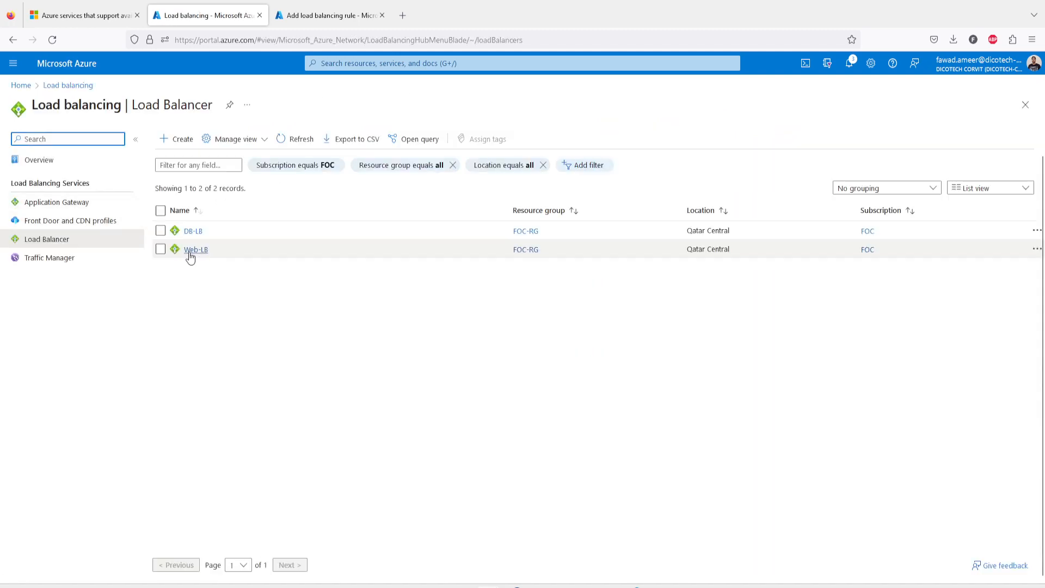
click(197, 231)
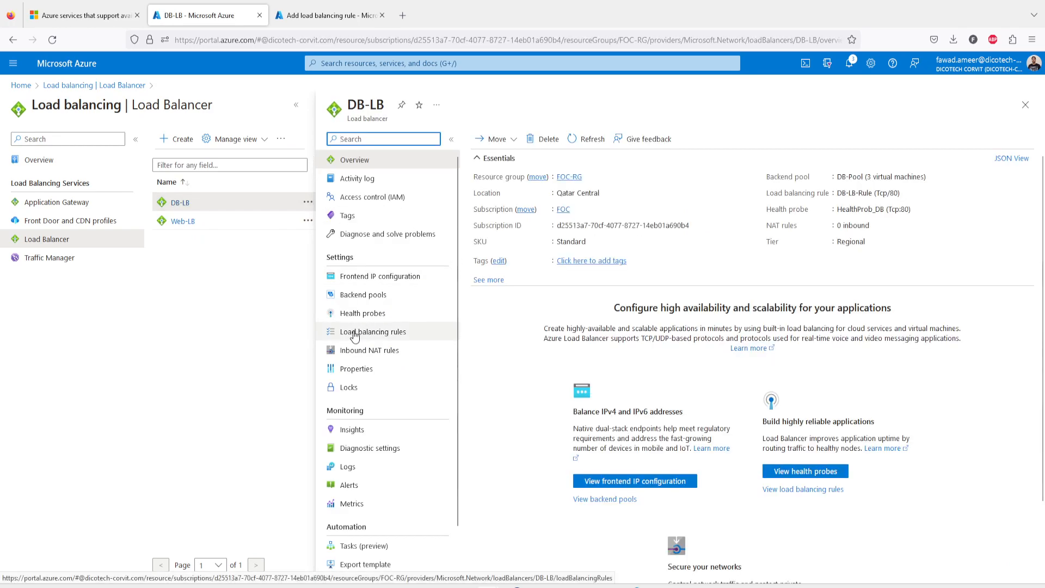
Review the settings of DB-LB-Rule among DB-LB's load balancing rules, and return to the open Web-LB rule form.
click(355, 334)
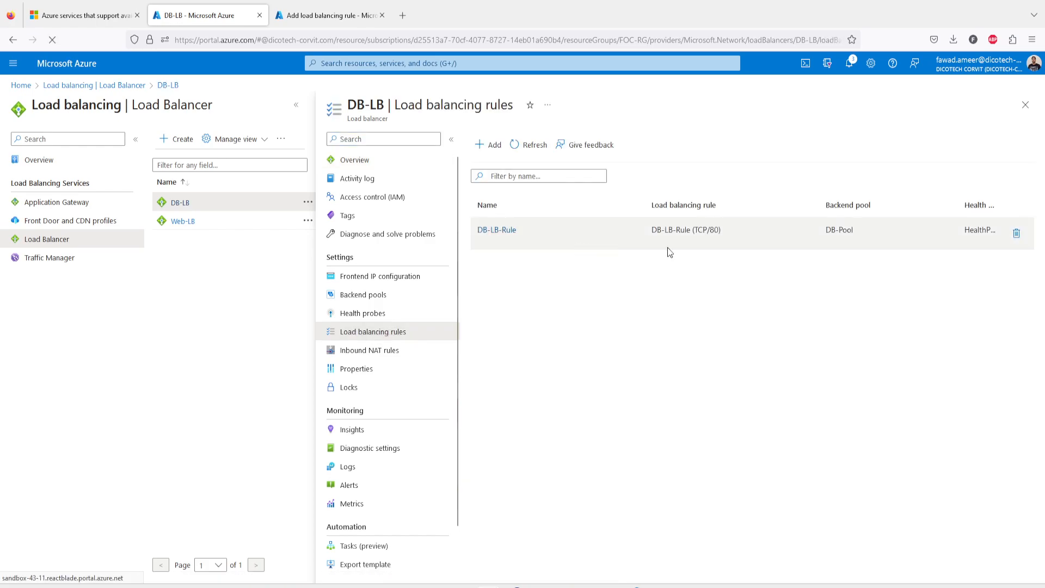
click(504, 233)
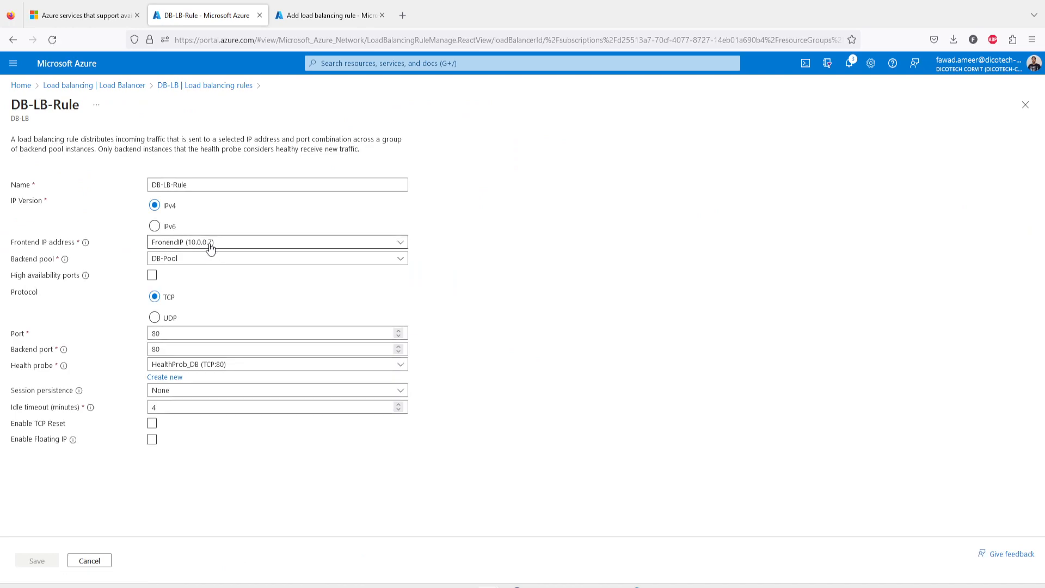
click(333, 13)
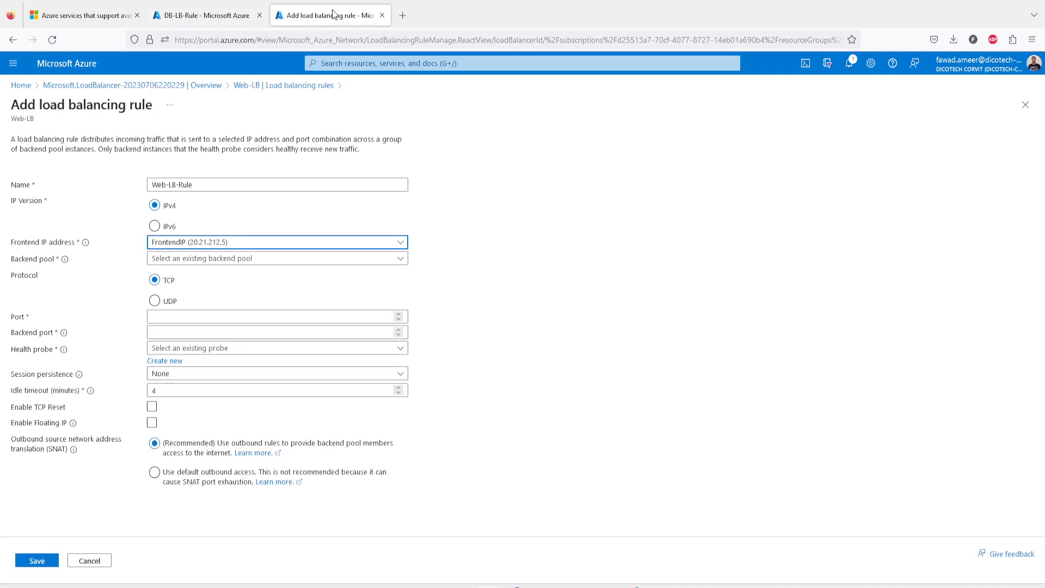
Complete Web-LB-Rule with backend pool Web-Pool, port 80, backend port 80 and health probe Web-HP, save it, and dismiss the notification.
click(180, 259)
click(196, 276)
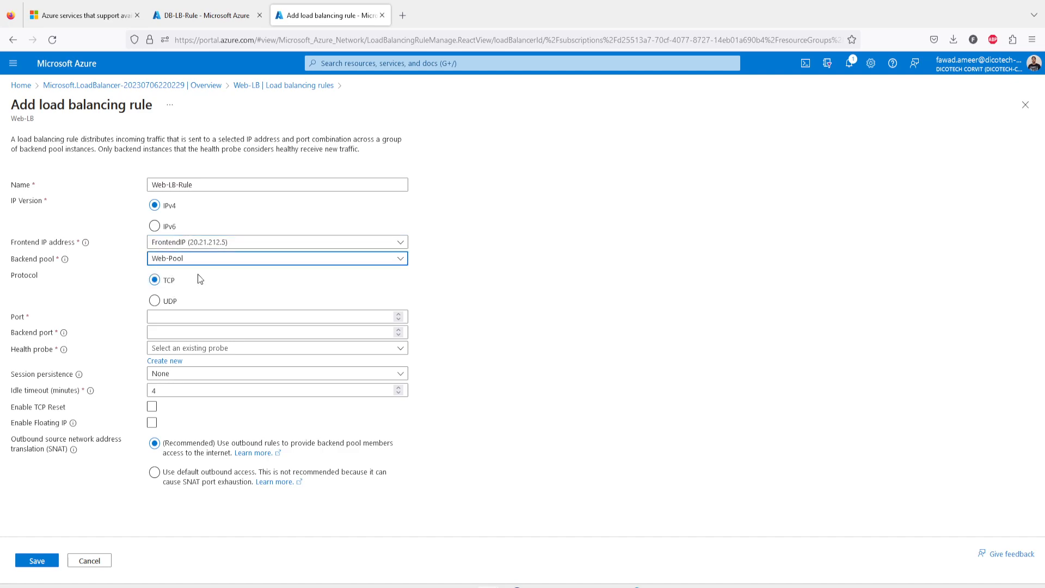
click(179, 317)
key(Tab)
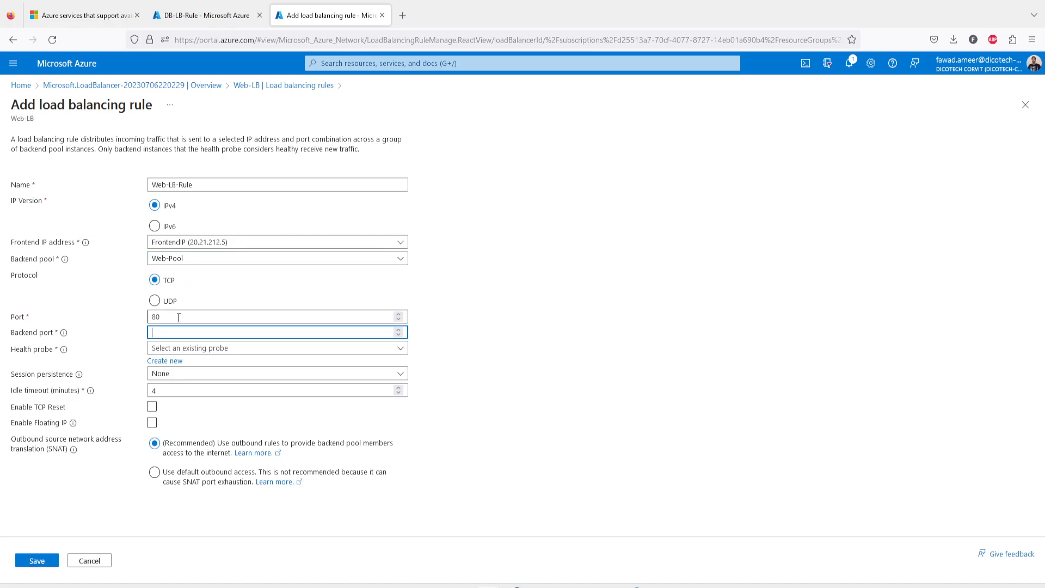
text(80)
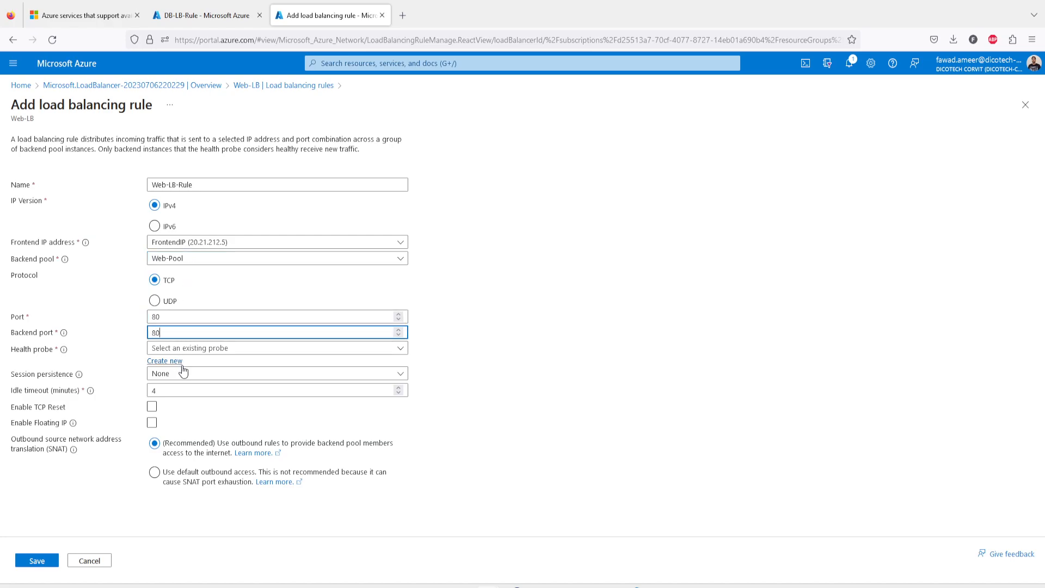
click(193, 349)
click(191, 366)
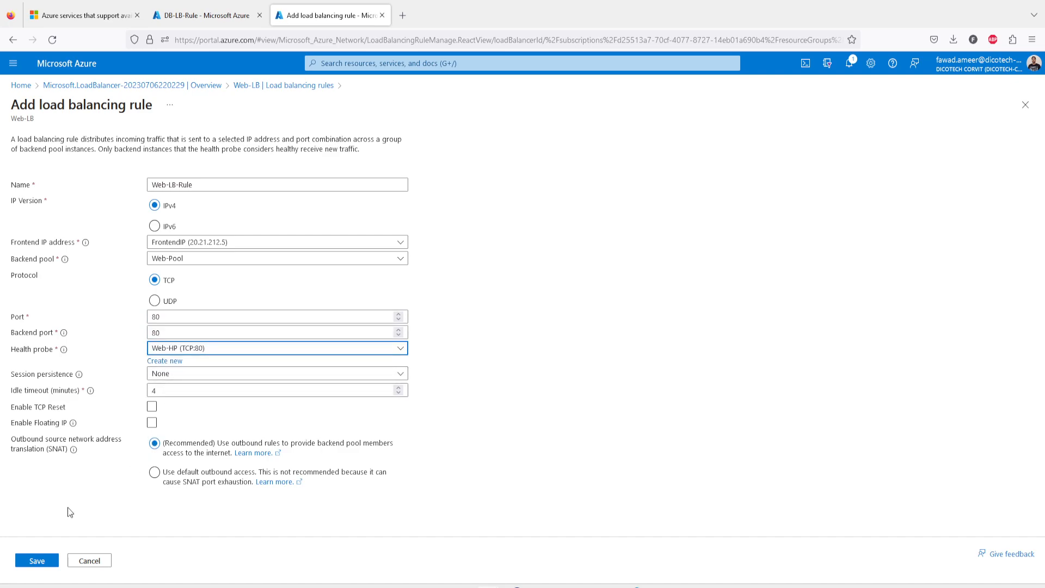
click(39, 561)
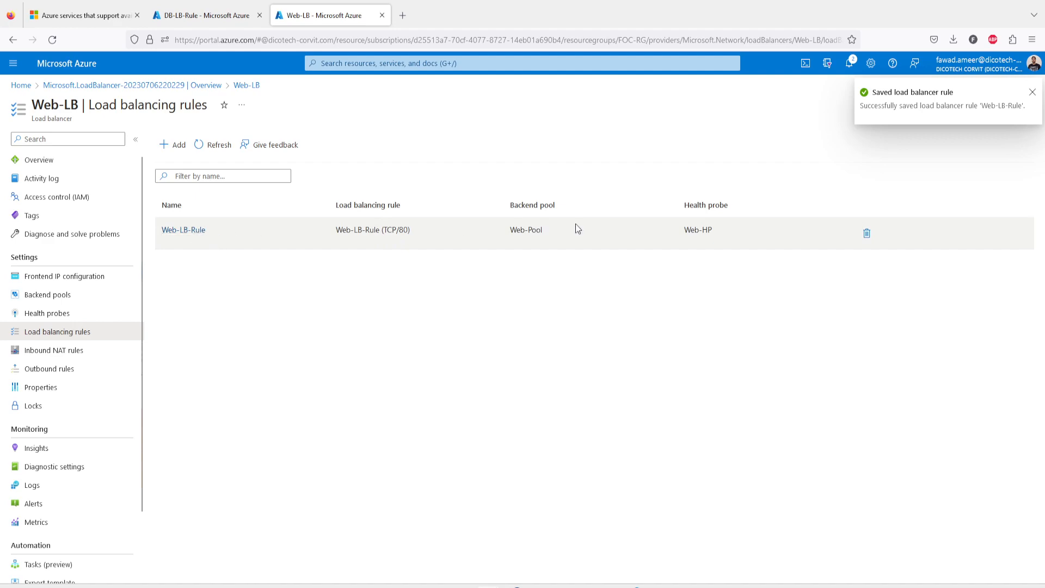
click(1033, 92)
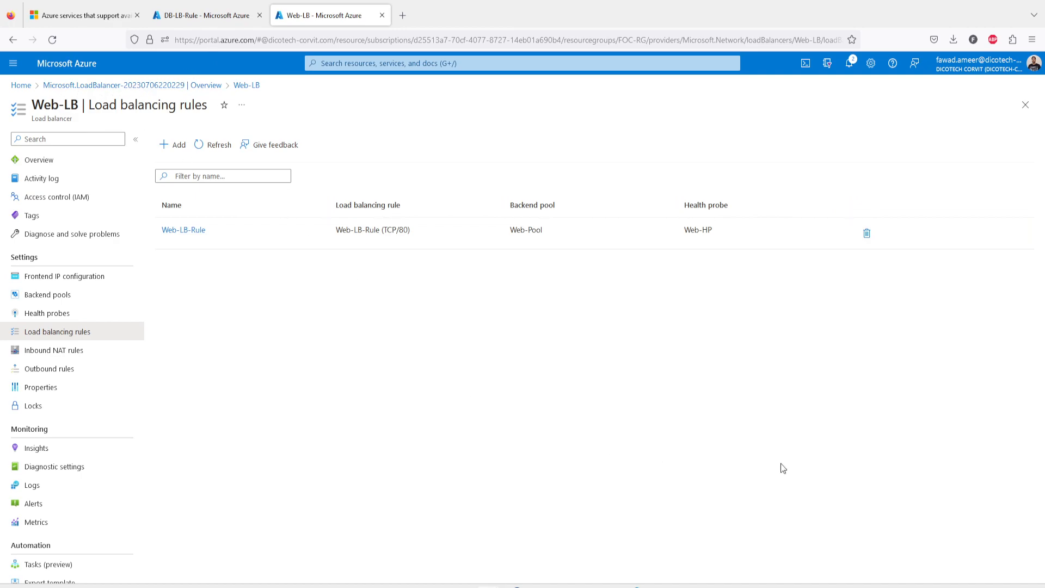
In the DB03 remote desktop session, copy New Text Document from the wwwroot folder, and minimize the session.
mouse_move(799, 587)
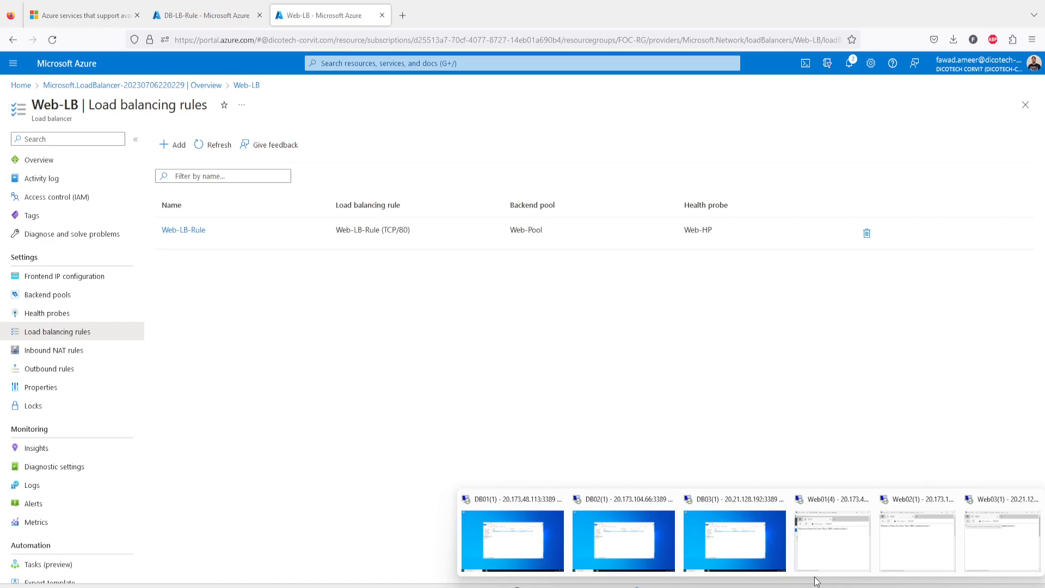
click(723, 542)
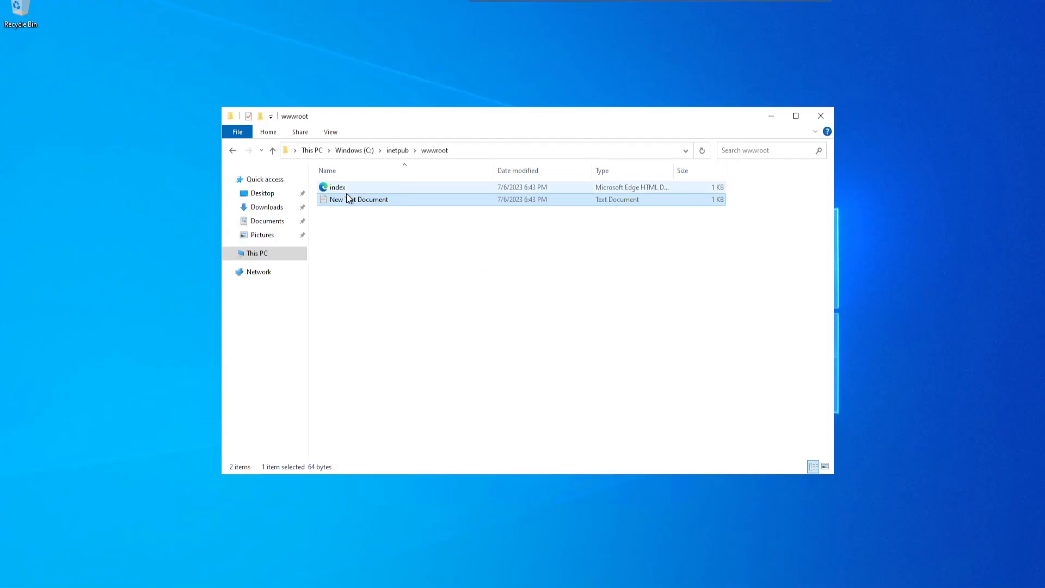
right_click(348, 201)
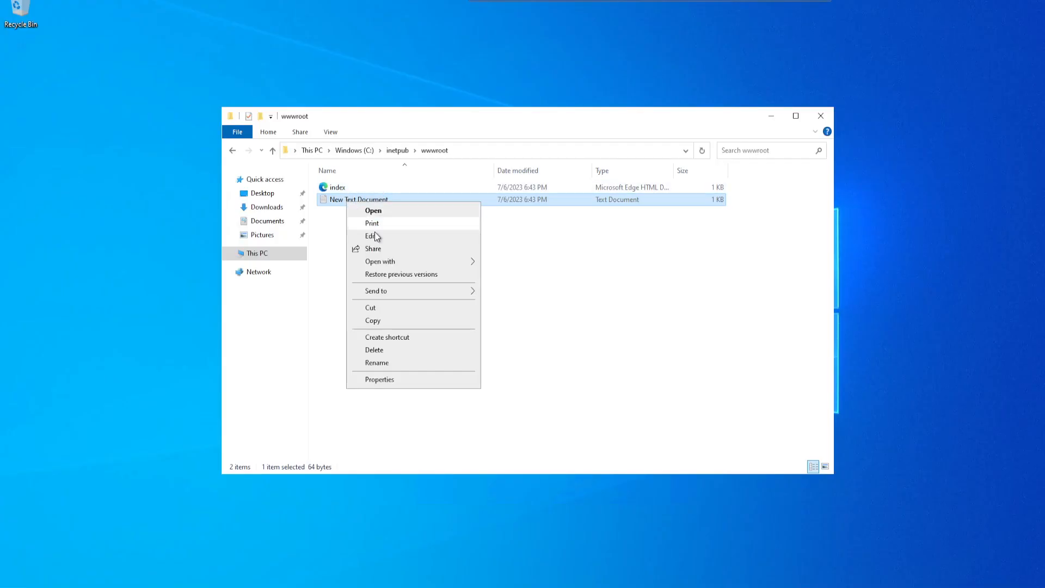
click(386, 321)
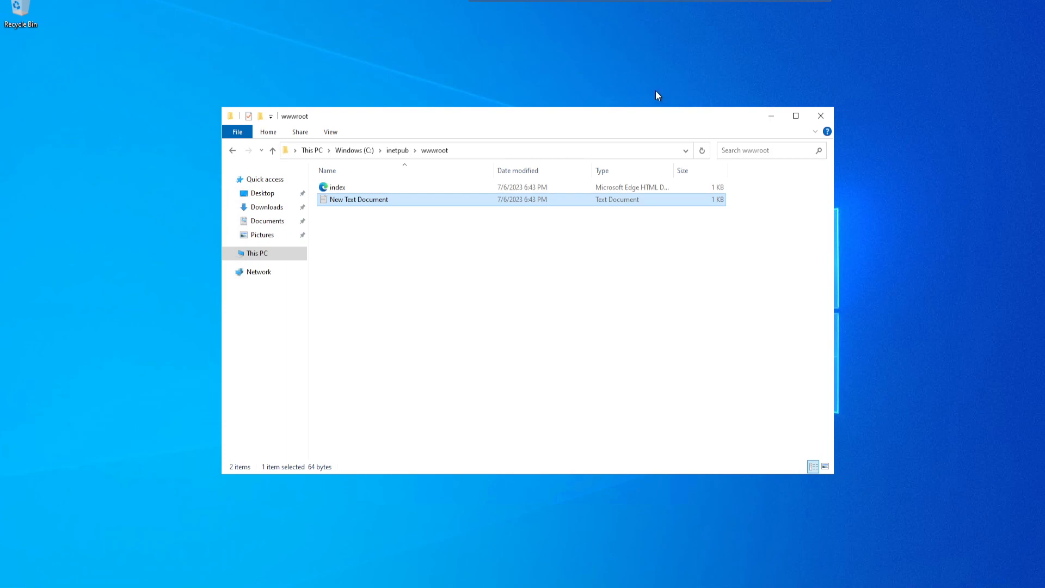
click(800, 1)
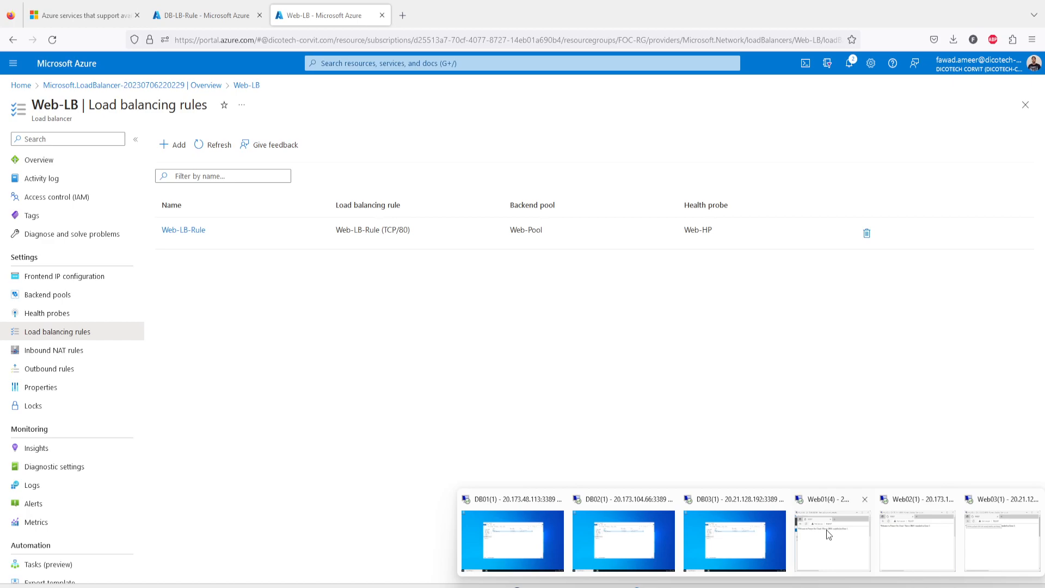
Switch to the Web01 session full screen, reload the 10.0.0.7 page, and close both browser windows and the Server Manager message.
click(829, 536)
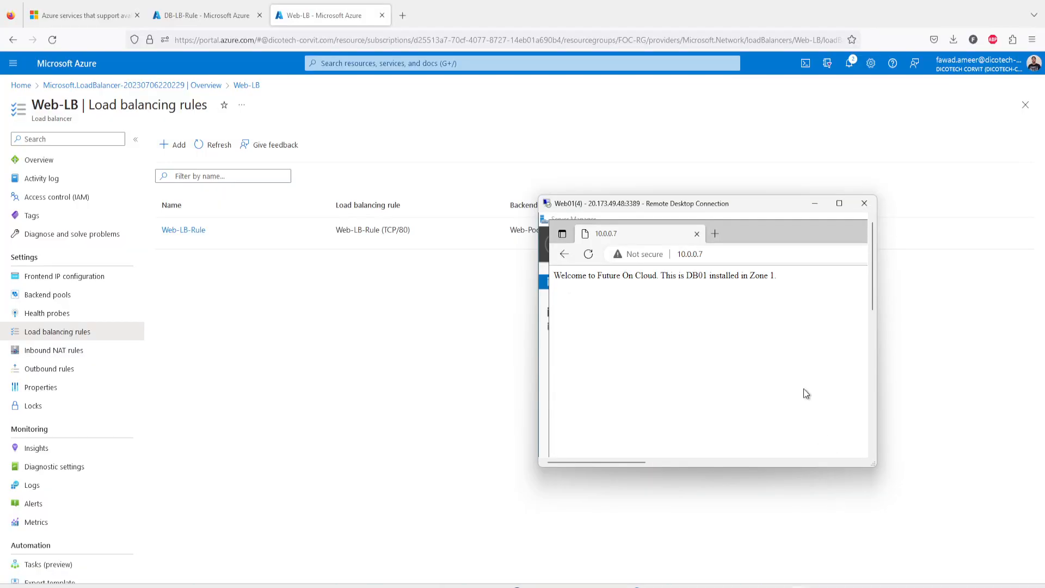
double_click(713, 206)
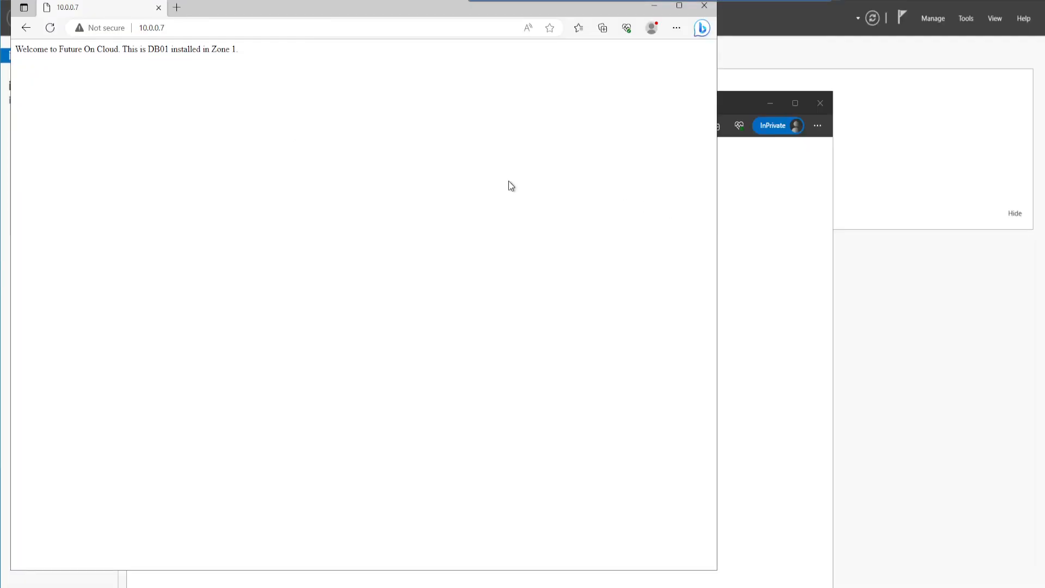
click(51, 32)
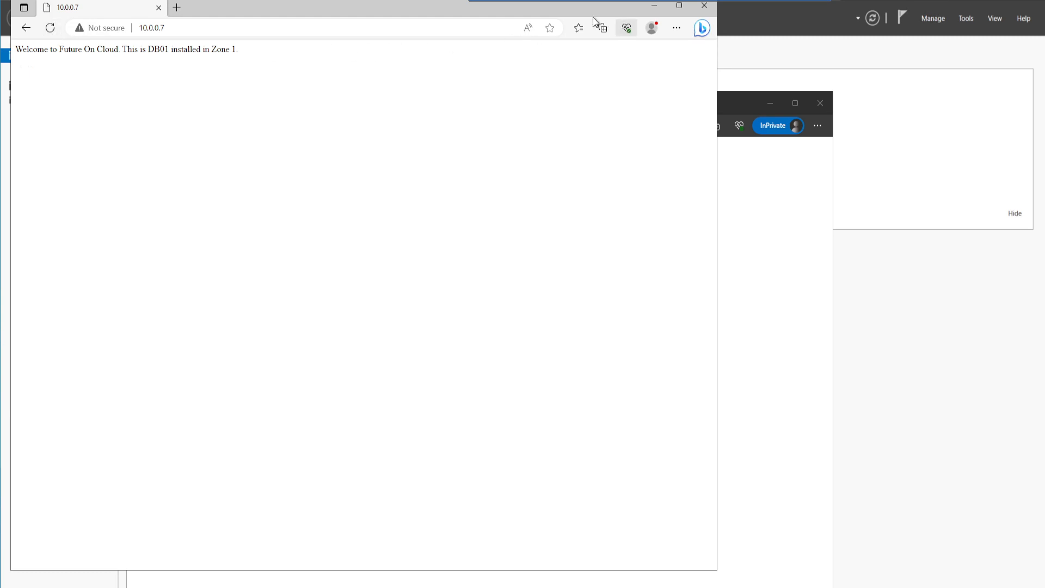
click(706, 7)
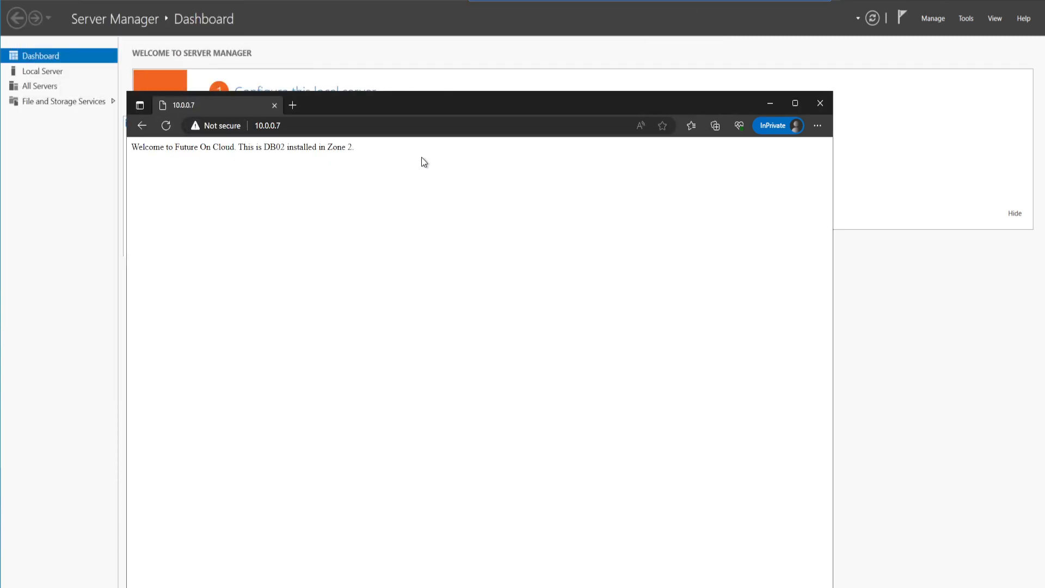
click(821, 103)
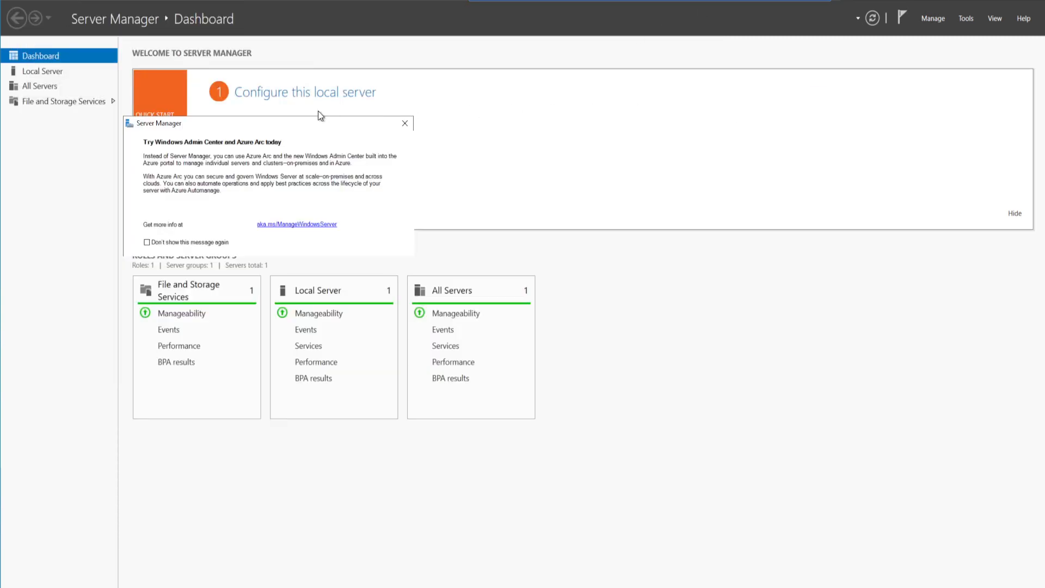
click(410, 126)
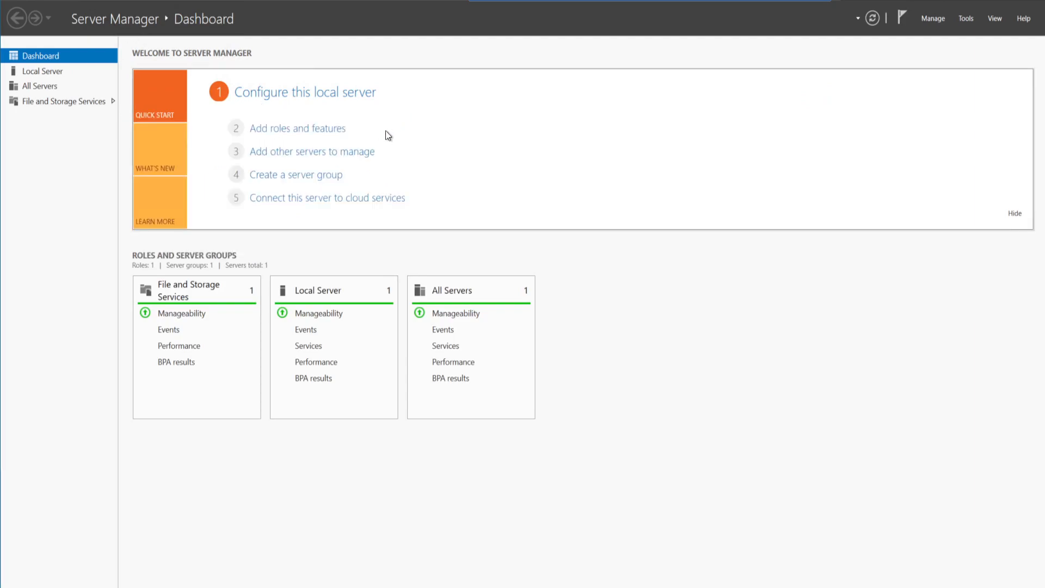
Start a role-based installation on Web01 and select the Web Server (IIS) role with its required management tools.
click(287, 130)
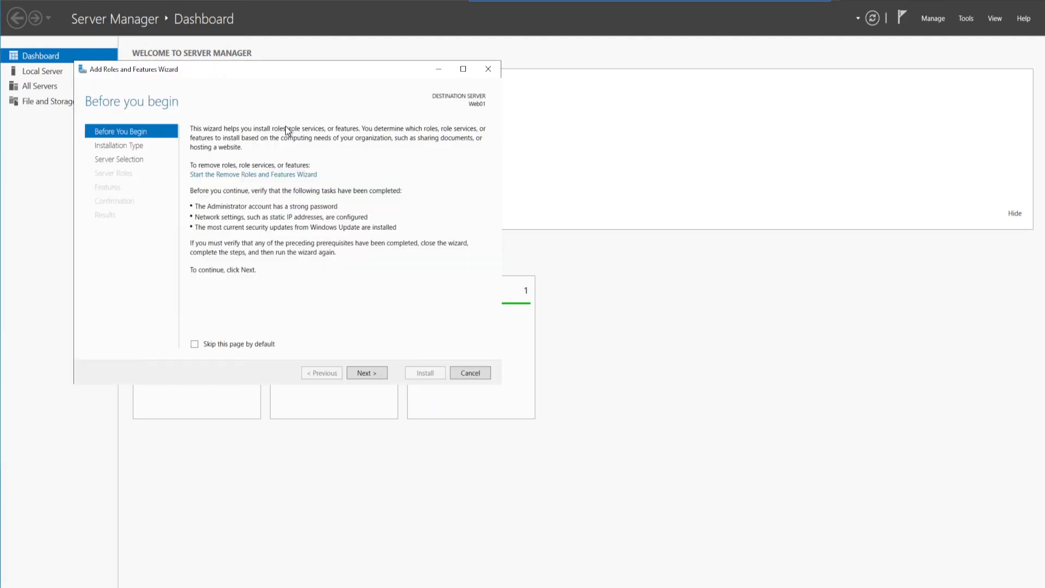
click(377, 373)
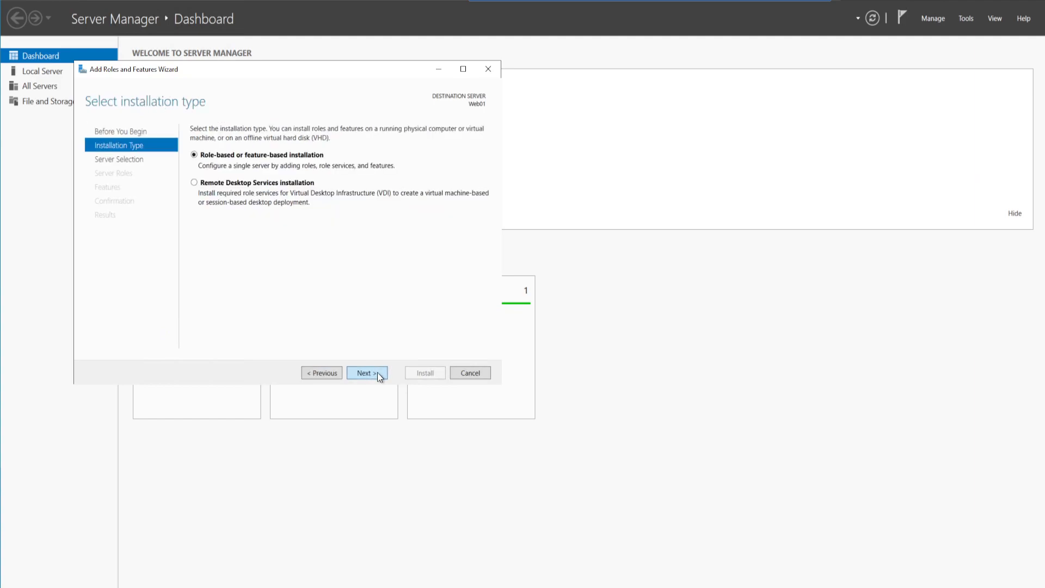
click(377, 372)
click(378, 372)
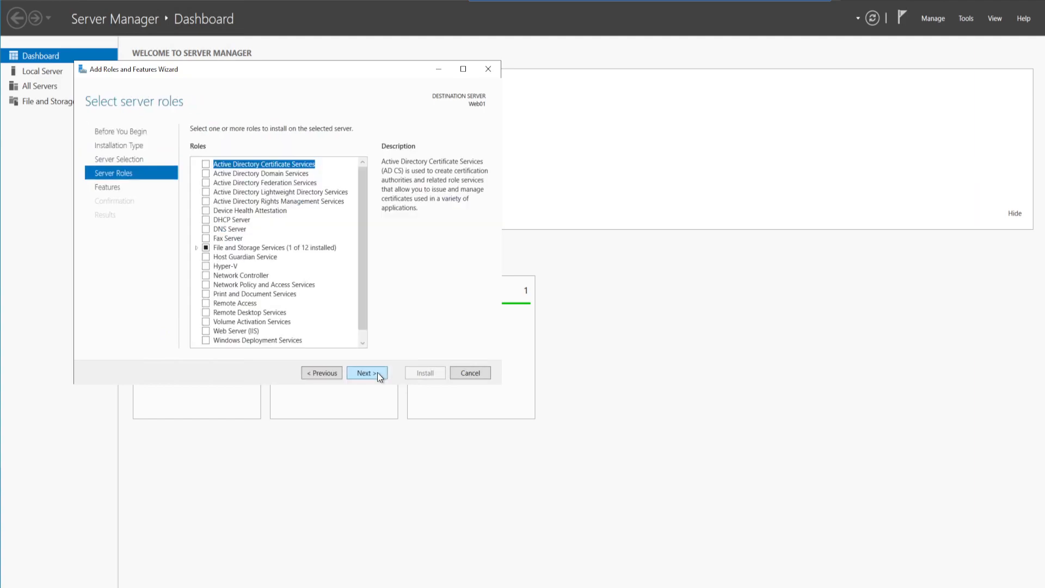
click(206, 331)
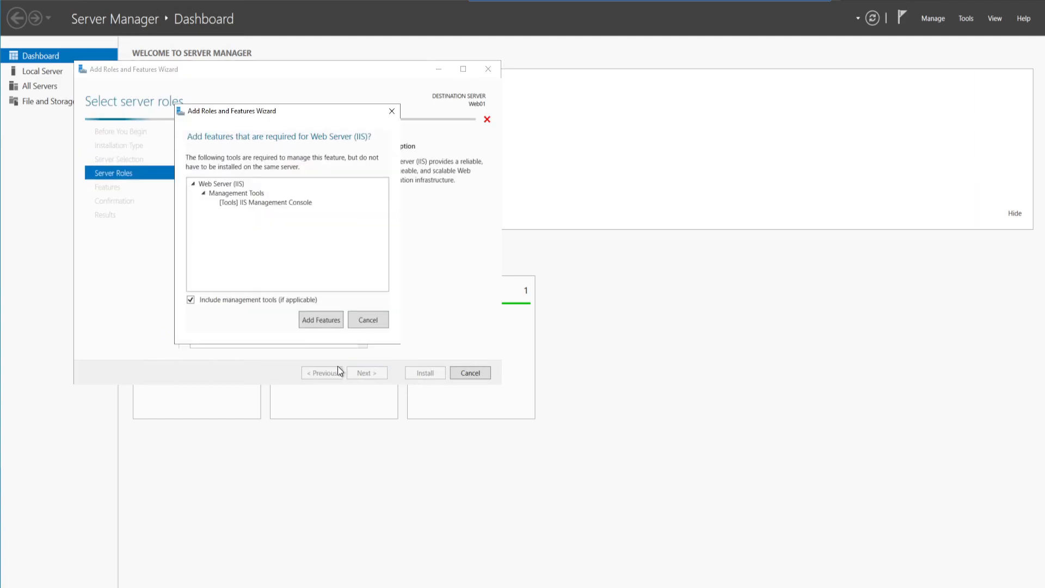
click(327, 321)
Accept the remaining defaults for Web01's Web Server (IIS) role, start the installation, and minimize the session.
click(374, 375)
click(374, 375)
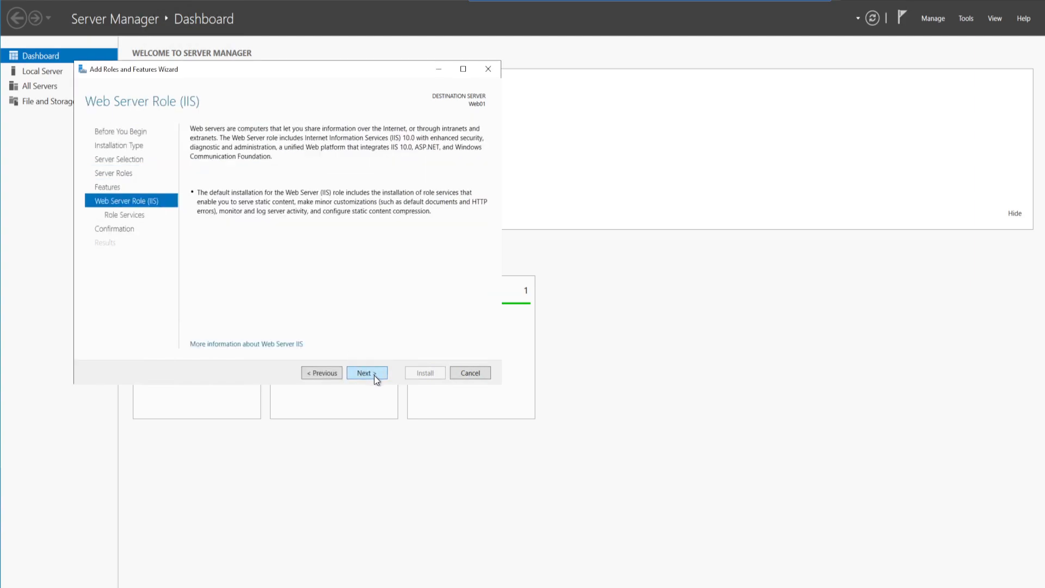
click(374, 374)
click(374, 375)
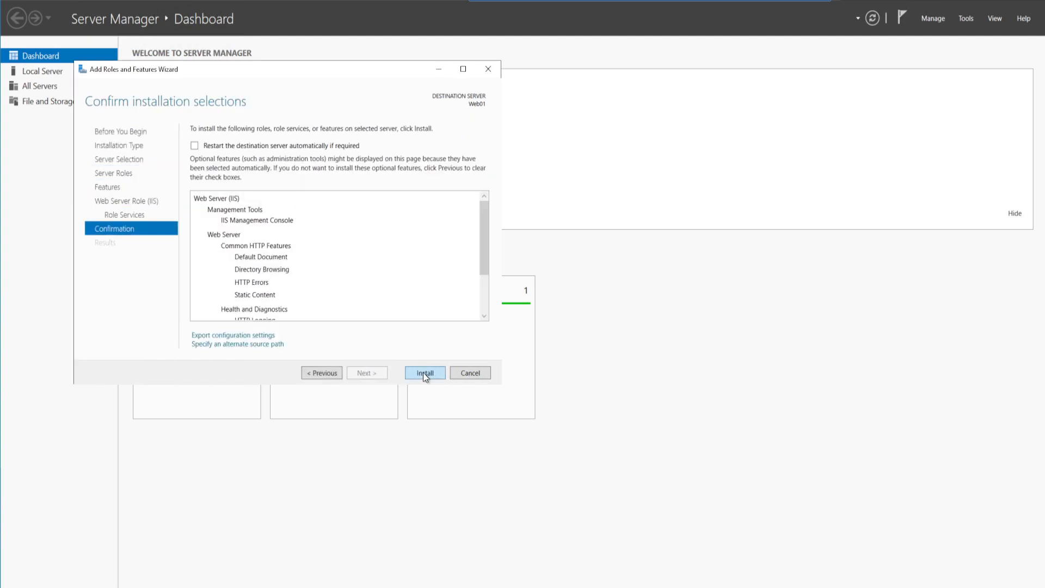
click(424, 374)
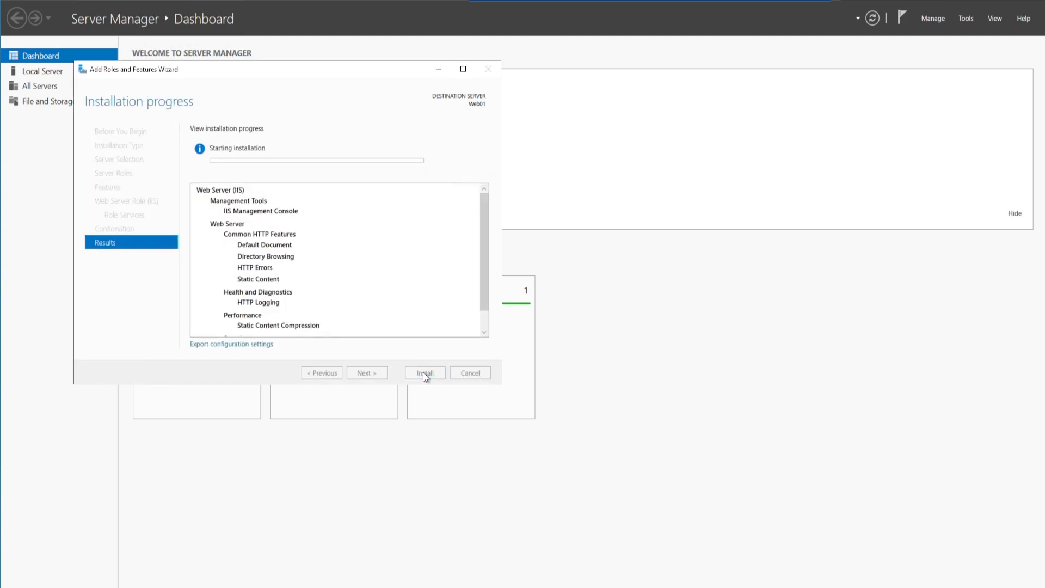
click(794, 5)
Switch to the Web02 remote desktop session, maximize it, and close its browser window.
mouse_move(773, 585)
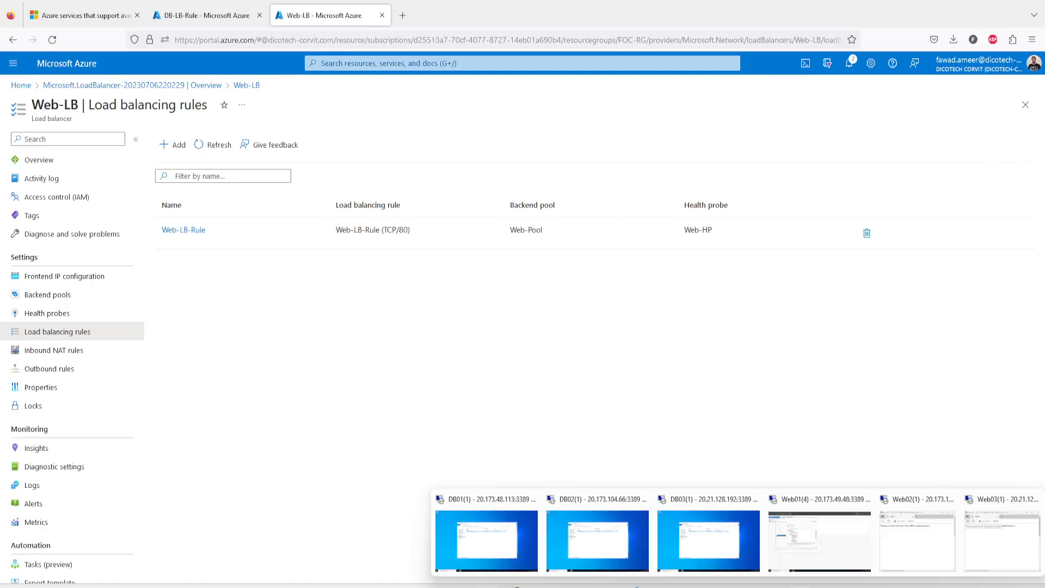
click(932, 536)
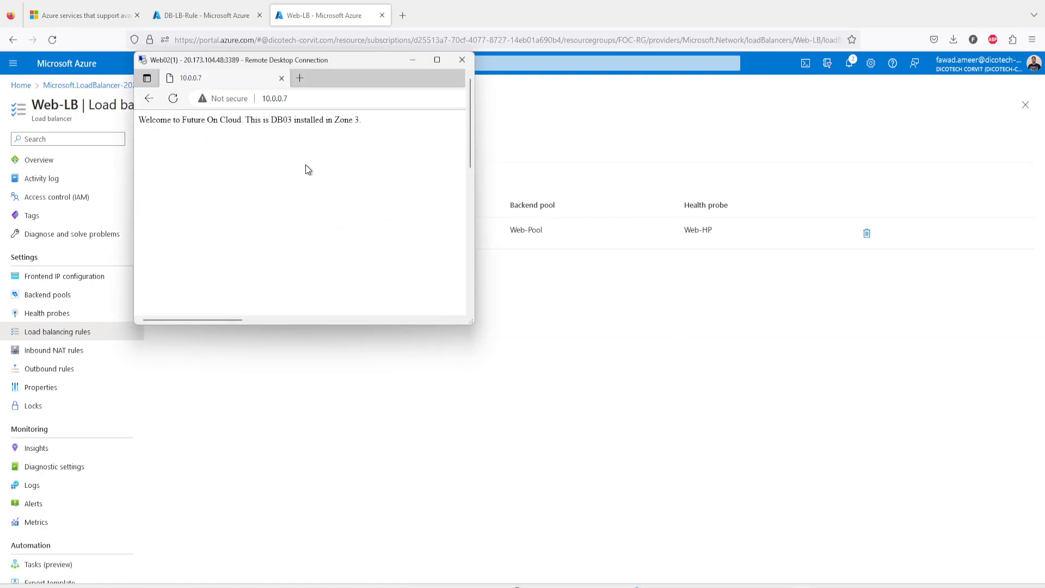
click(438, 61)
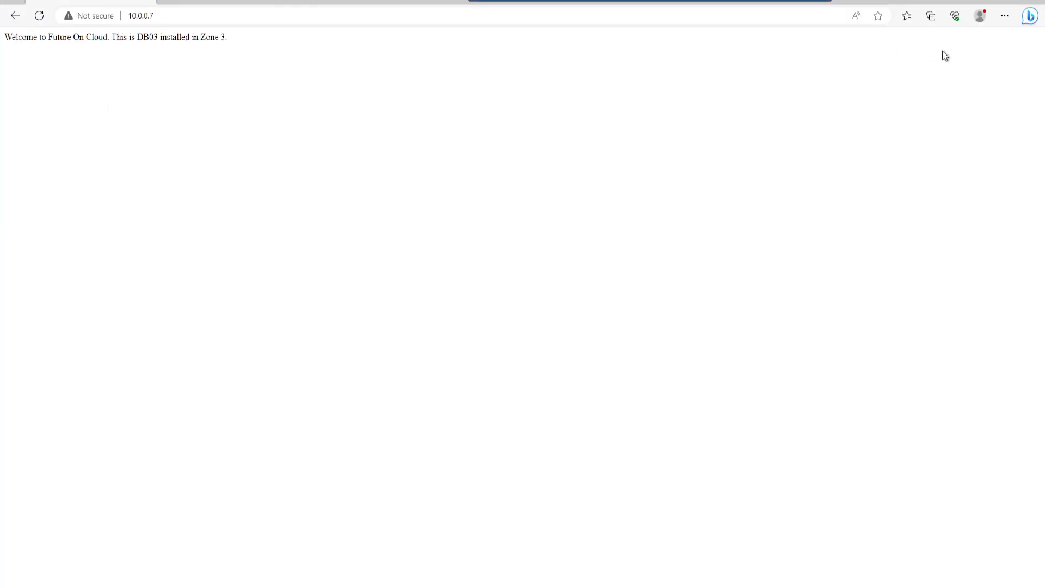
click(1034, 2)
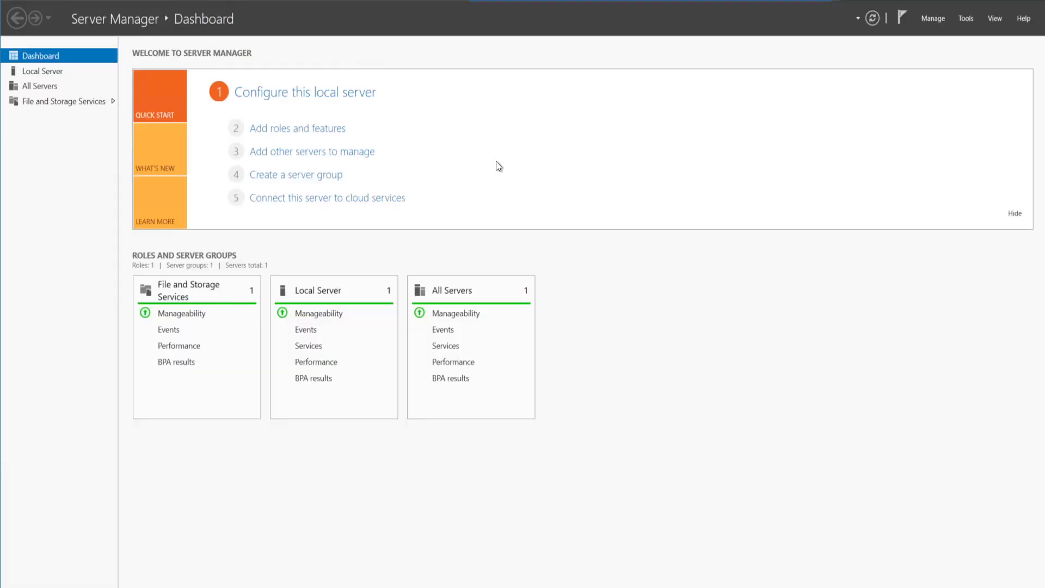
Start a role-based installation on Web02 and select the Web Server (IIS) role with its required features.
click(281, 133)
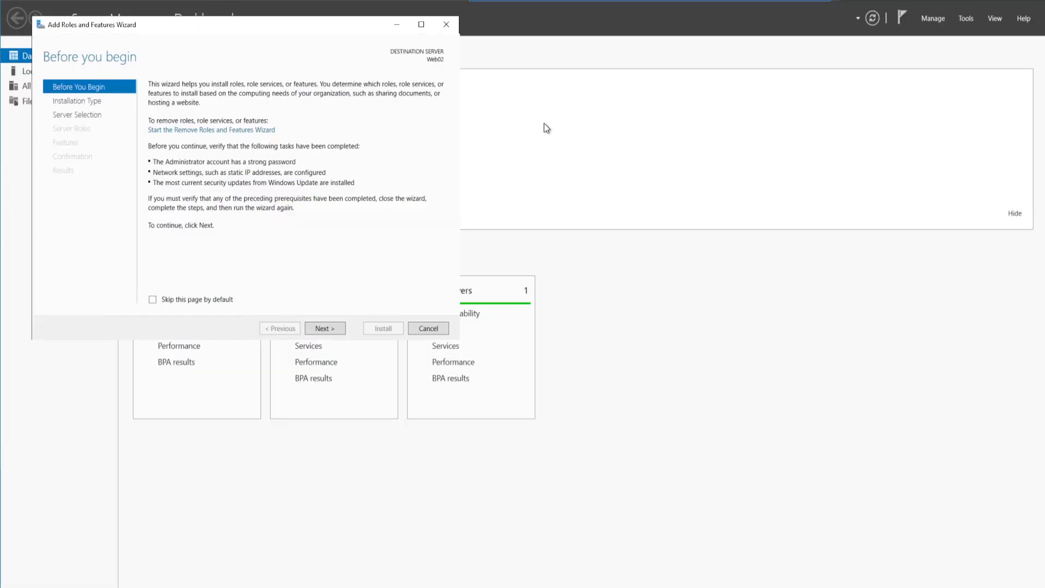
click(335, 329)
click(333, 329)
click(334, 329)
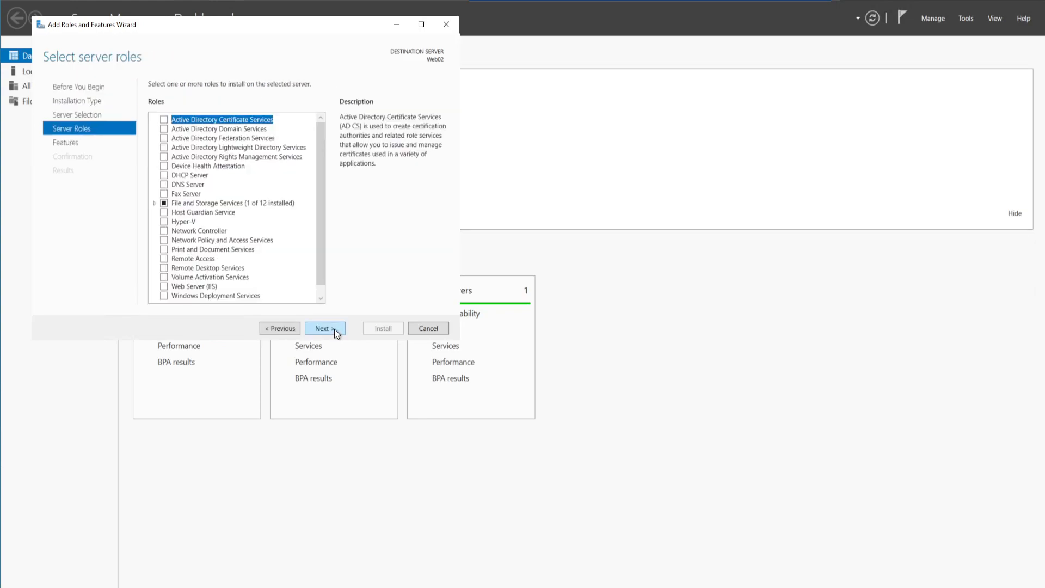
click(164, 287)
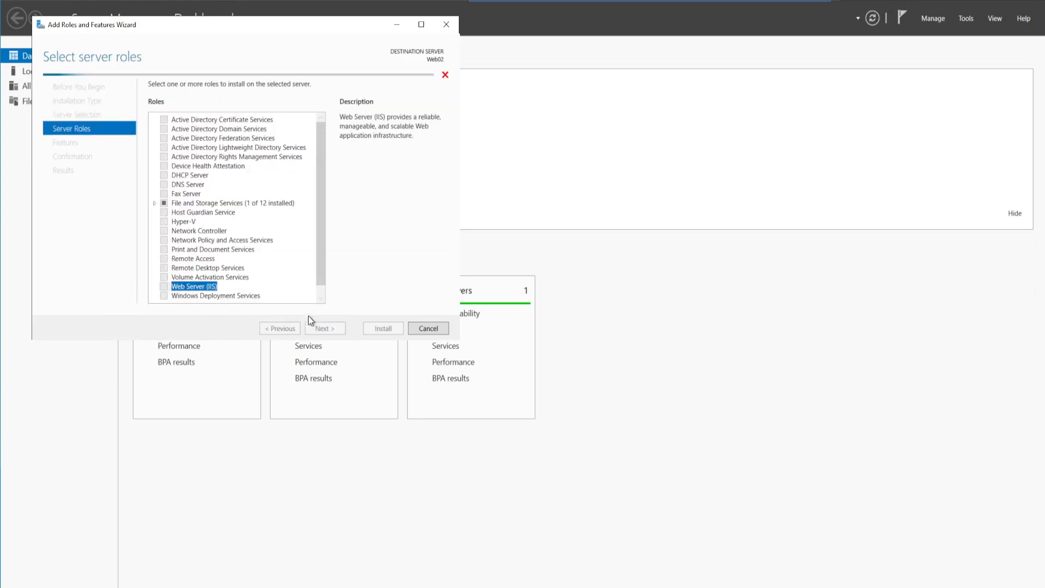
click(279, 276)
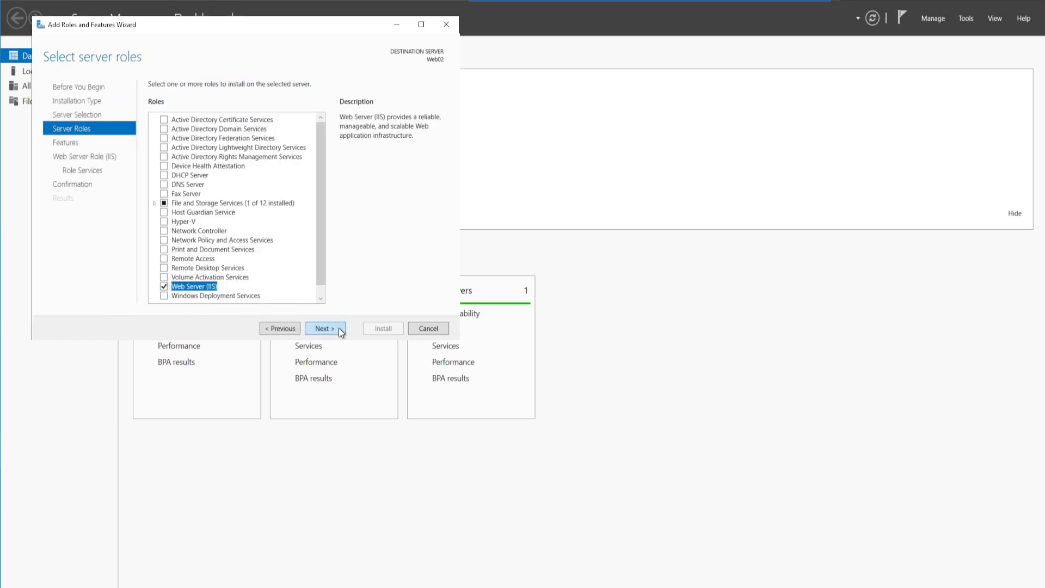
Accept the remaining defaults for Web02's Web Server (IIS) role, start the installation, and minimize the session.
click(340, 329)
click(334, 328)
click(337, 329)
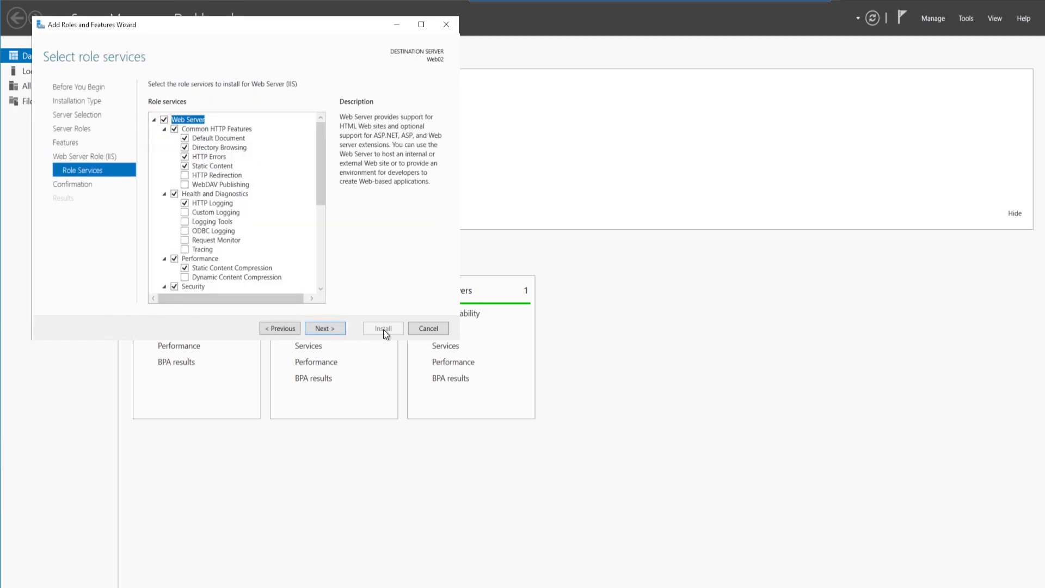
click(329, 328)
click(382, 329)
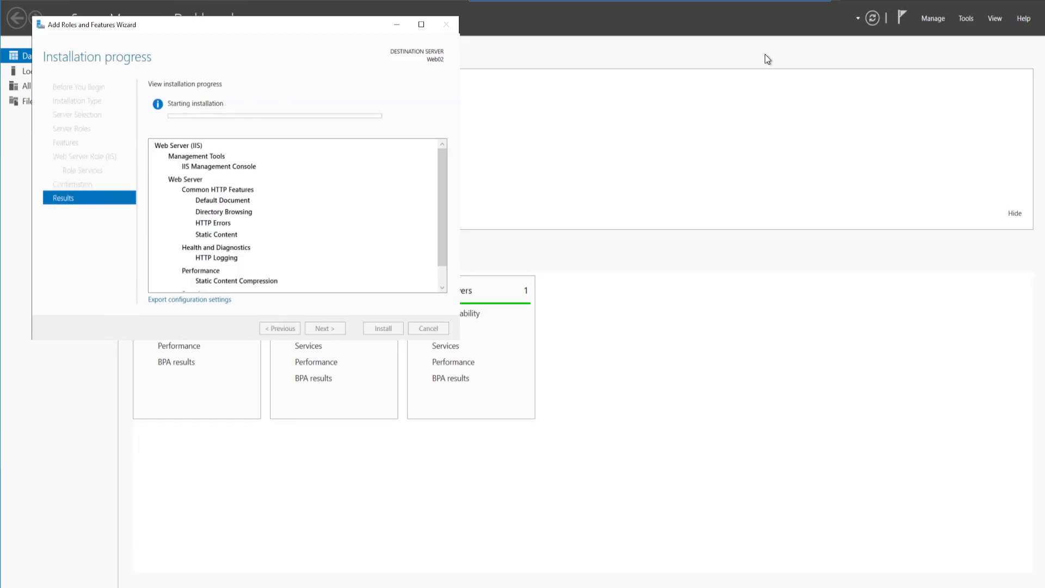
click(795, 4)
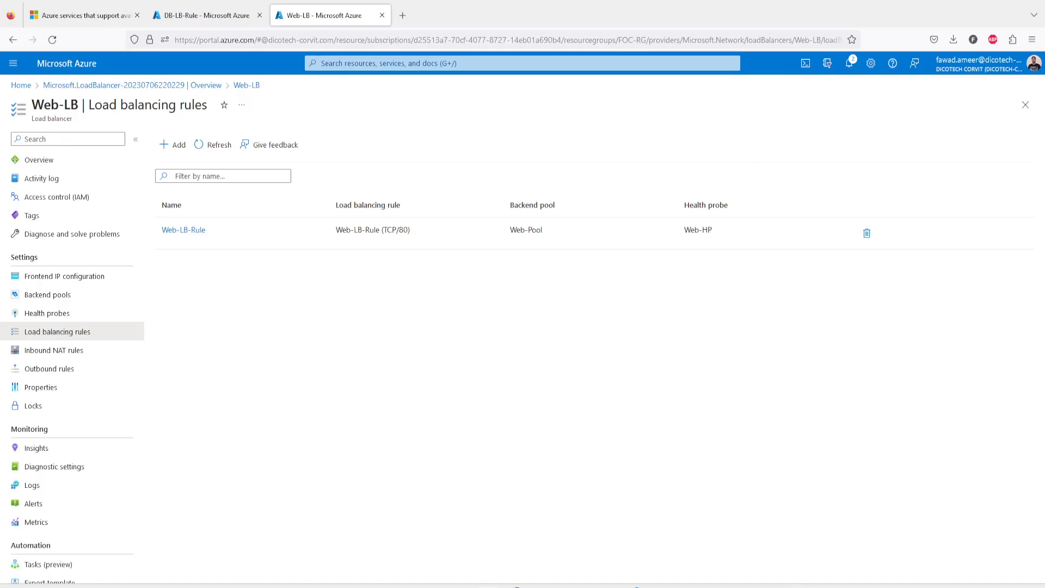
Switch to the Web03 remote desktop session, maximize it, and close its browser window.
mouse_move(831, 571)
click(1003, 521)
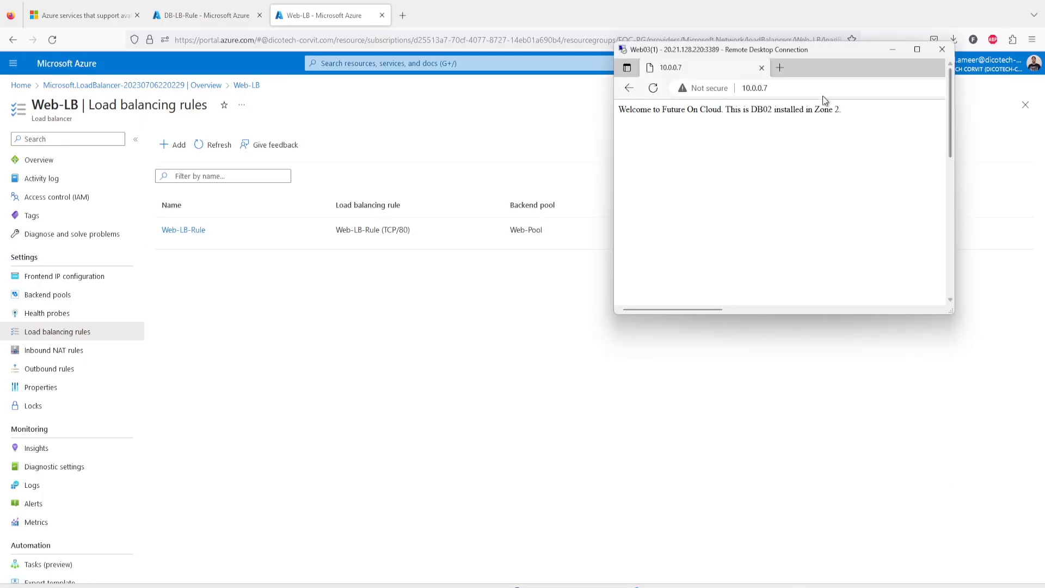
click(918, 50)
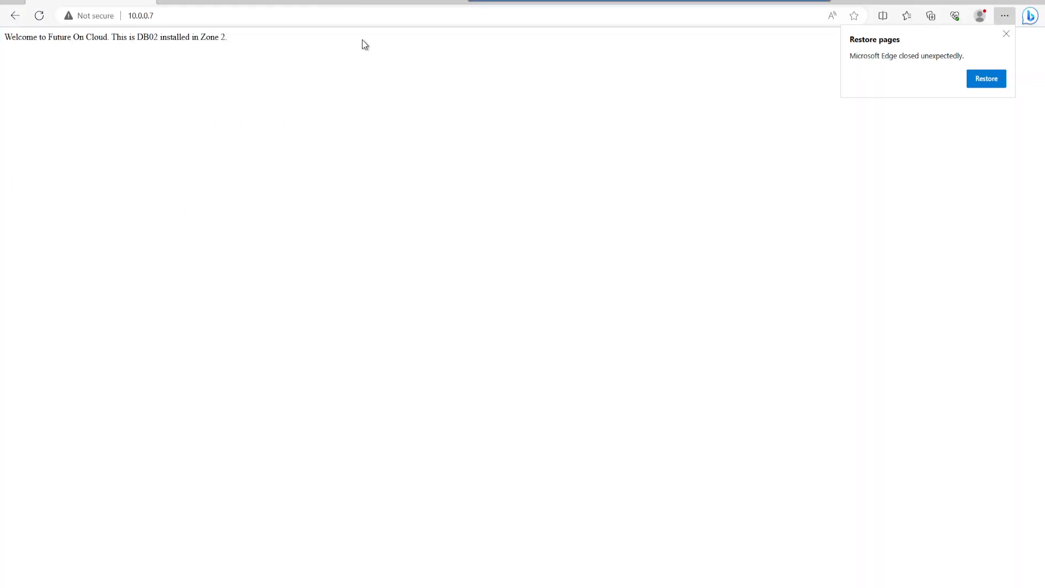
click(1029, 3)
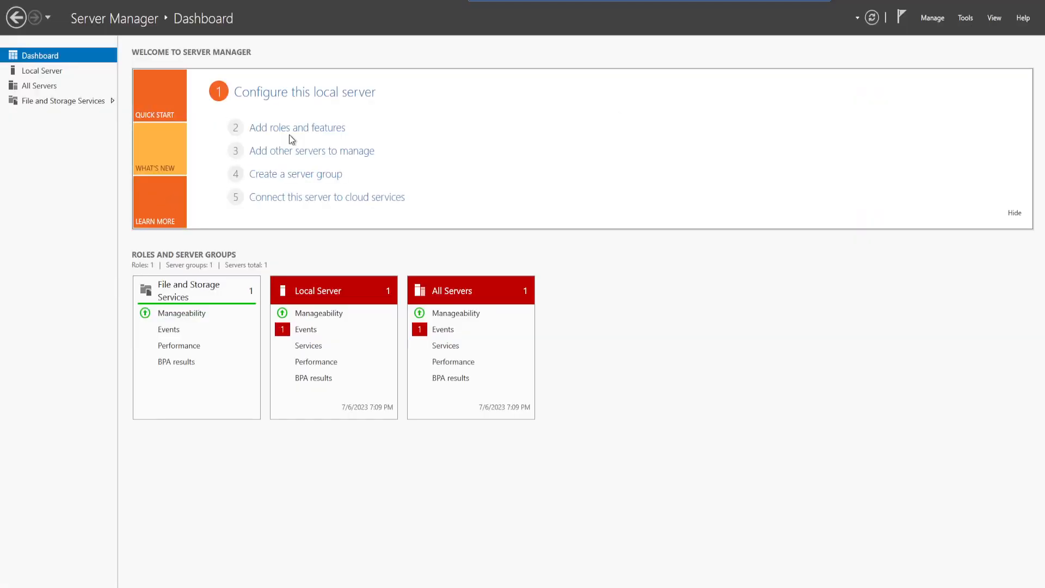
Start a role-based installation on Web03 and select the Web Server (IIS) role with its required management tools.
click(318, 129)
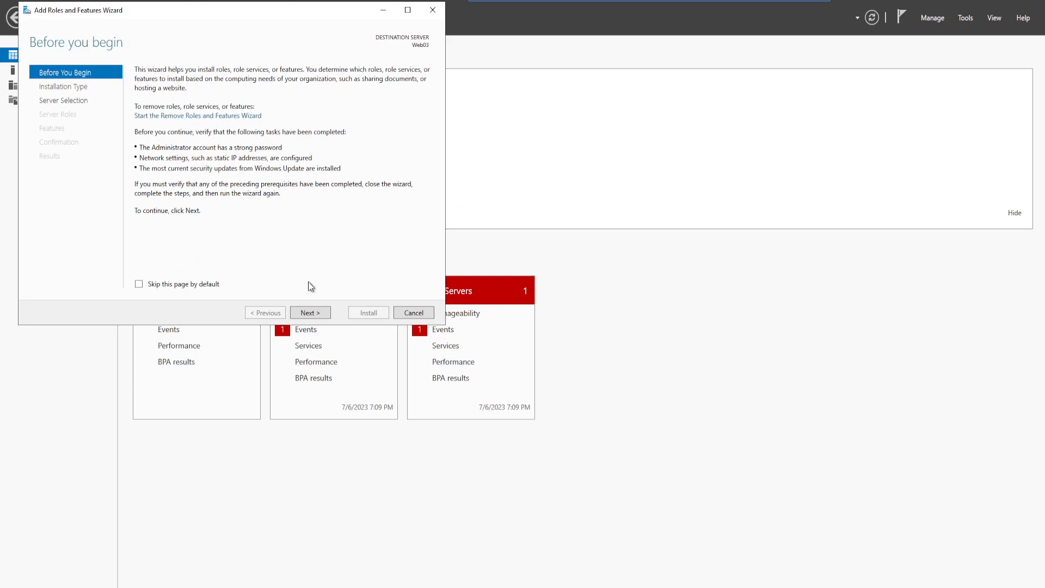
click(318, 318)
click(320, 314)
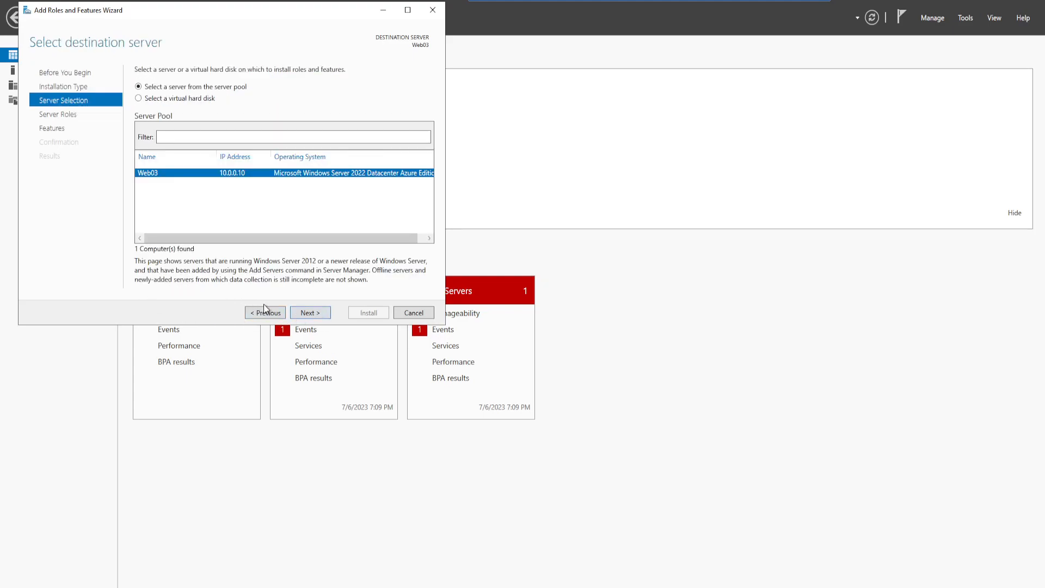
click(323, 311)
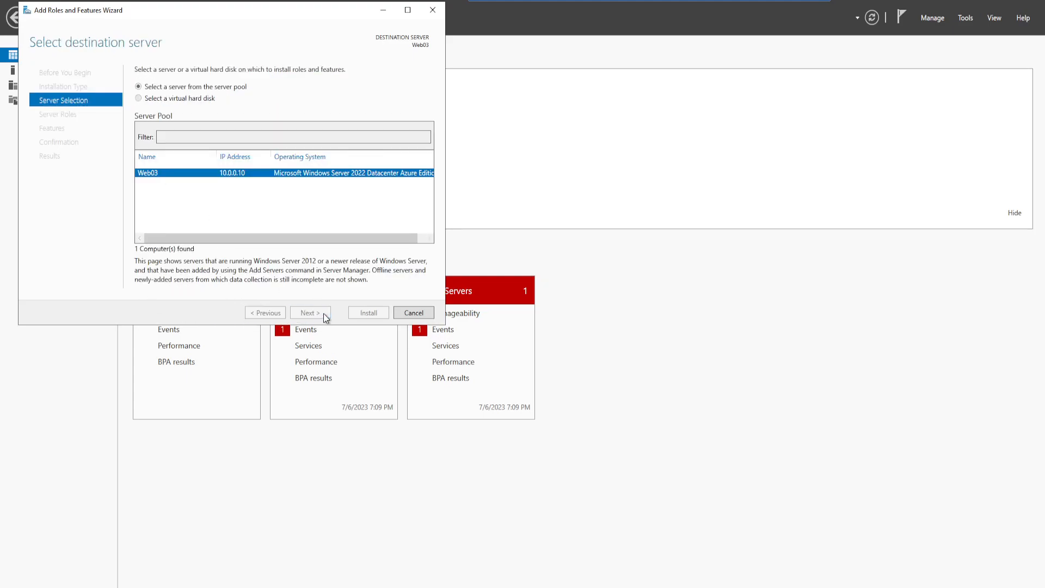
click(163, 274)
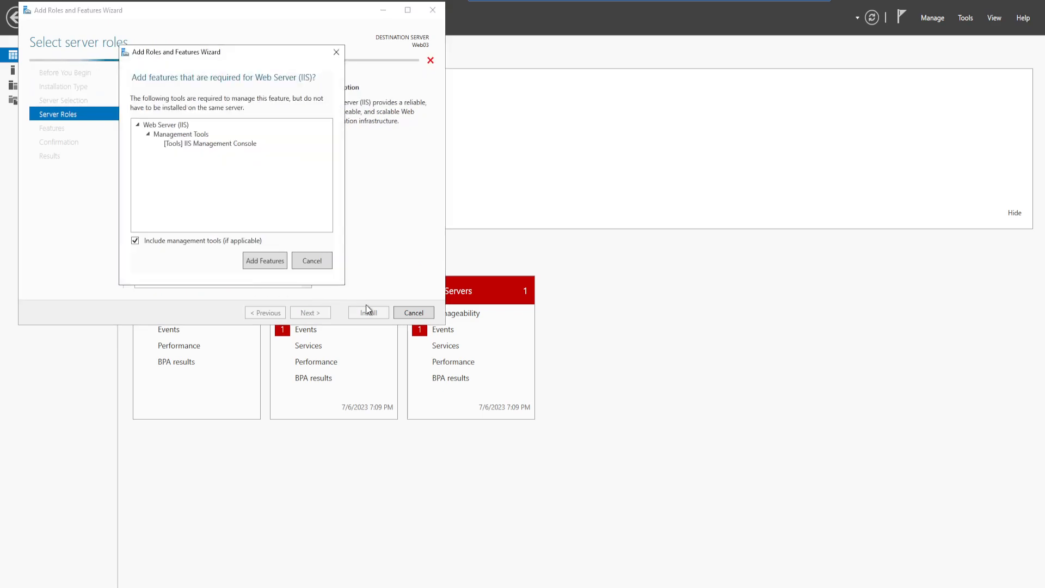
click(248, 258)
click(326, 317)
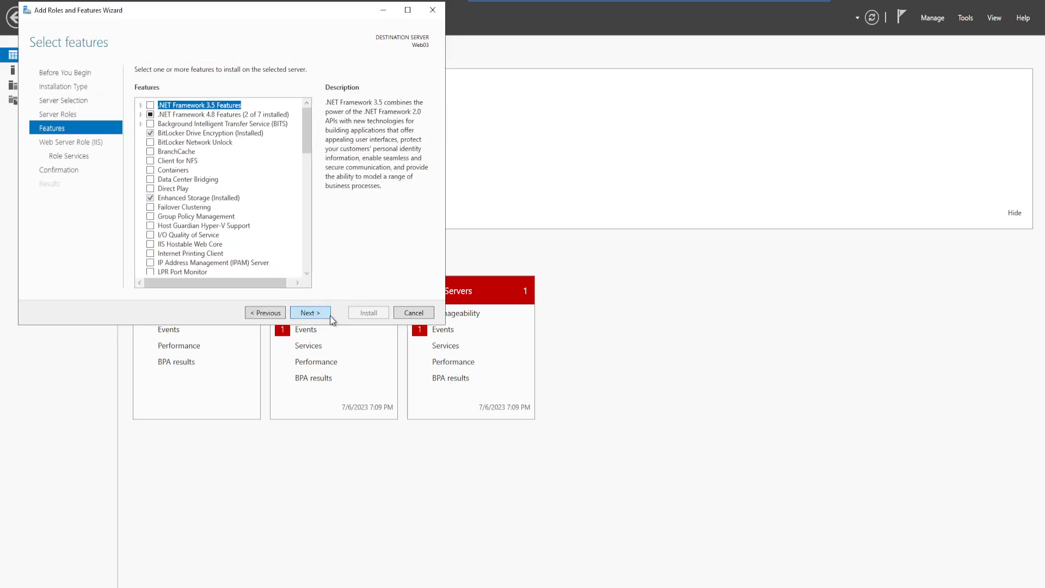
Accept the default features and role services for Web03's Web Server (IIS) role and start the installation.
click(322, 316)
click(327, 317)
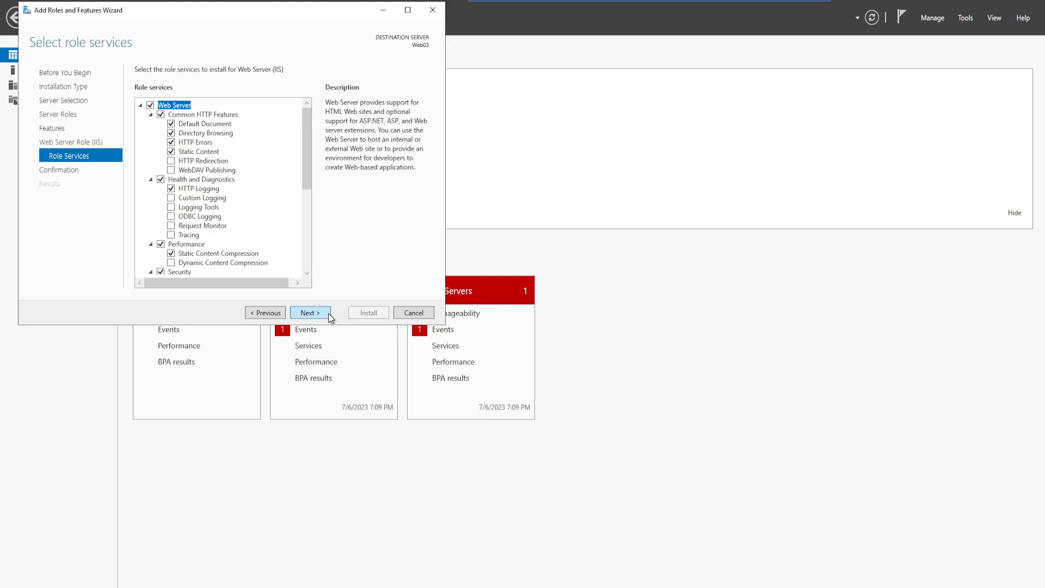
click(328, 318)
click(368, 312)
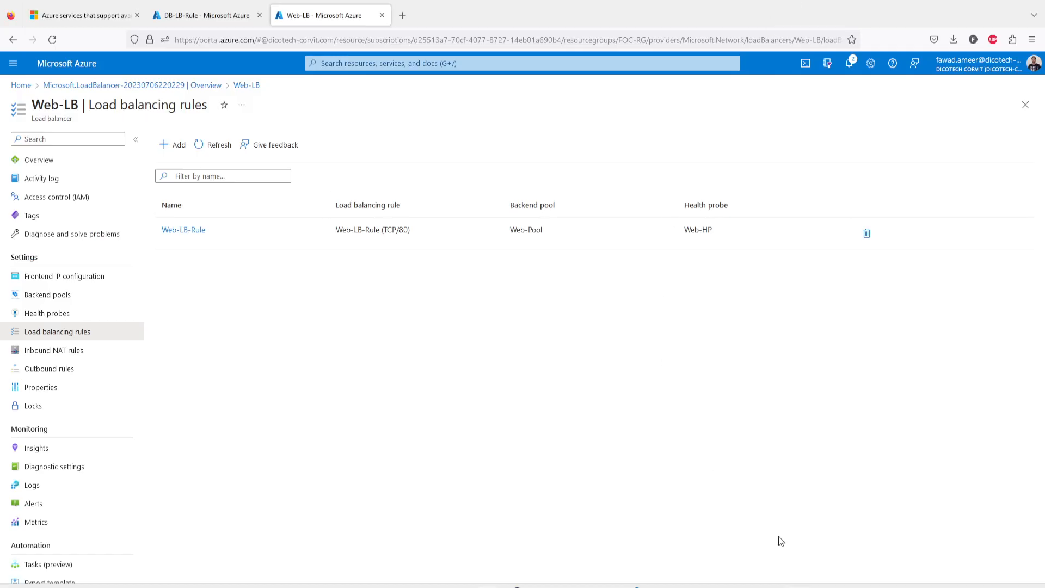
On Web01's desktop, create and save a text document reading "Welcome to Future On Cloud." and "This is Web01 installed in Zone 1.".
mouse_move(789, 586)
click(767, 548)
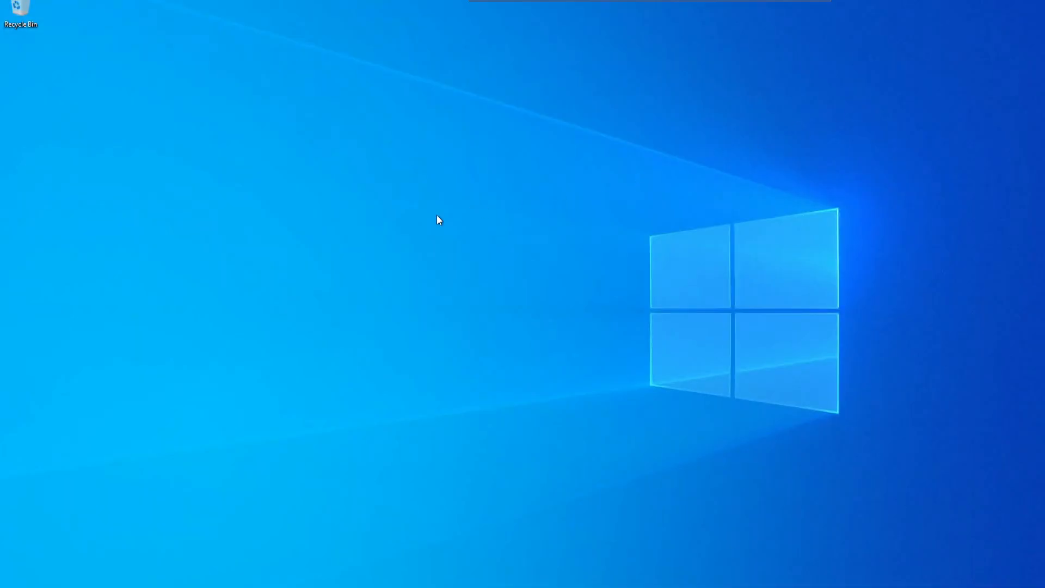
right_click(437, 215)
click(469, 265)
double_click(433, 248)
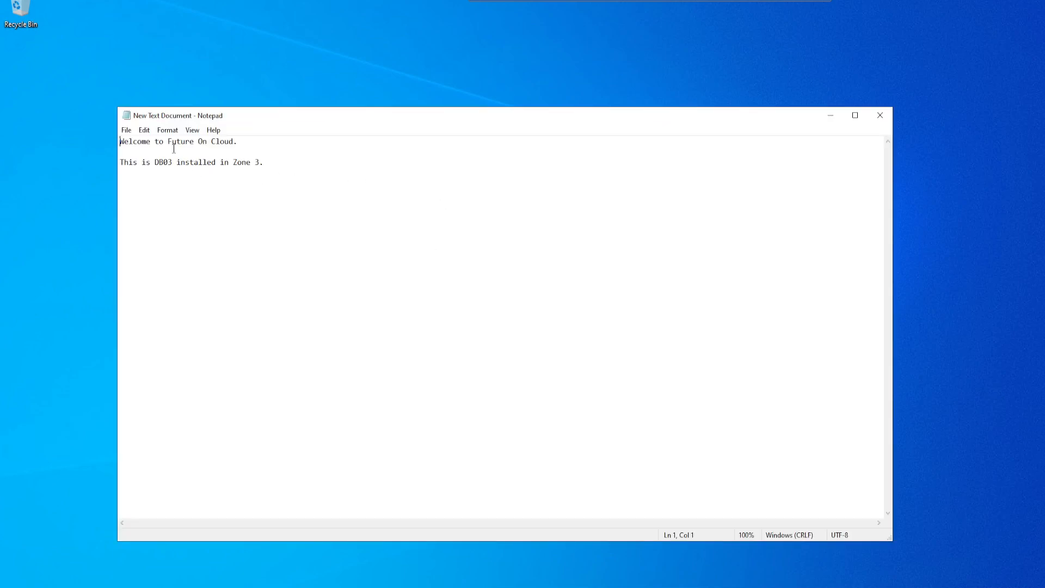
drag(172, 162, 159, 164)
text(Web01)
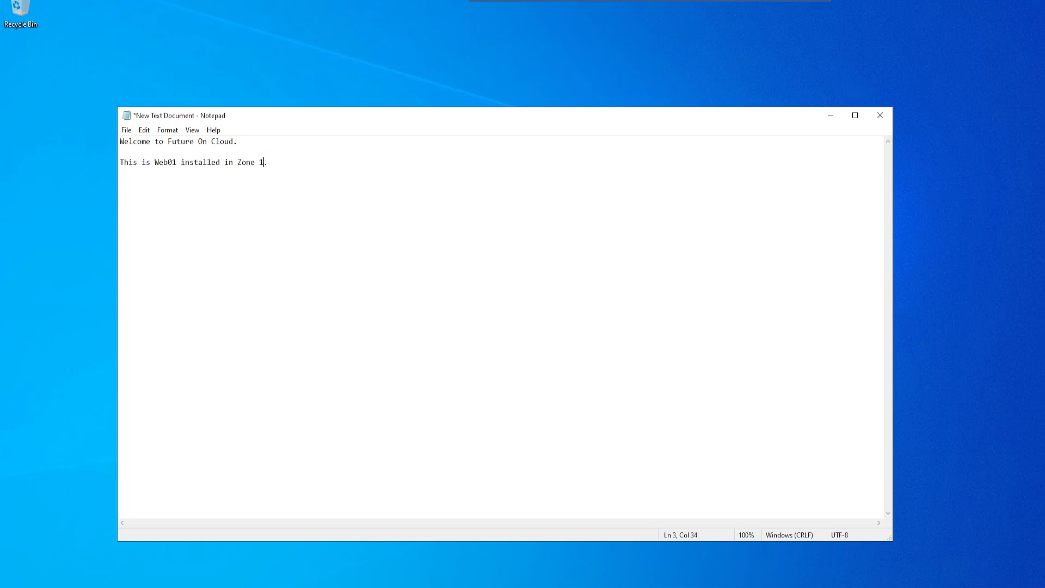
key(ctrl+s)
Save the welcome text to the Desktop as index.html with the All Files type, and close Notepad.
key(alt+f)
key(a)
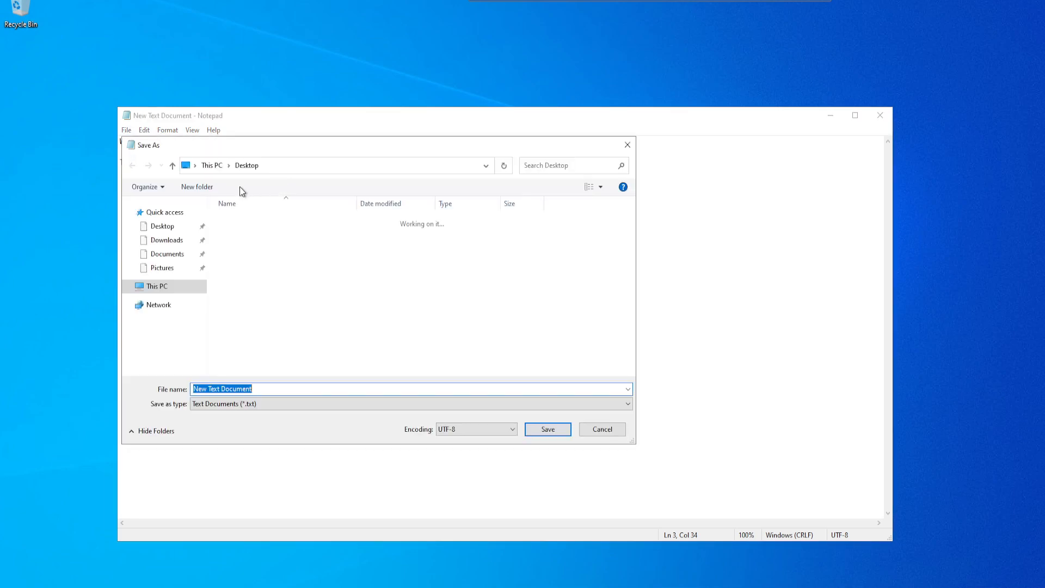
click(163, 226)
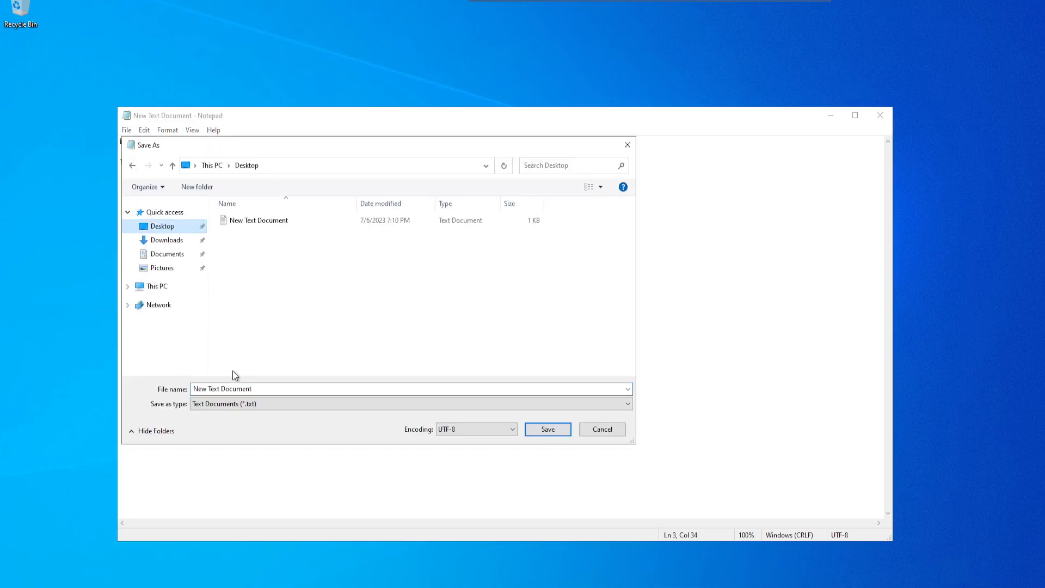
click(261, 388)
text(index.html)
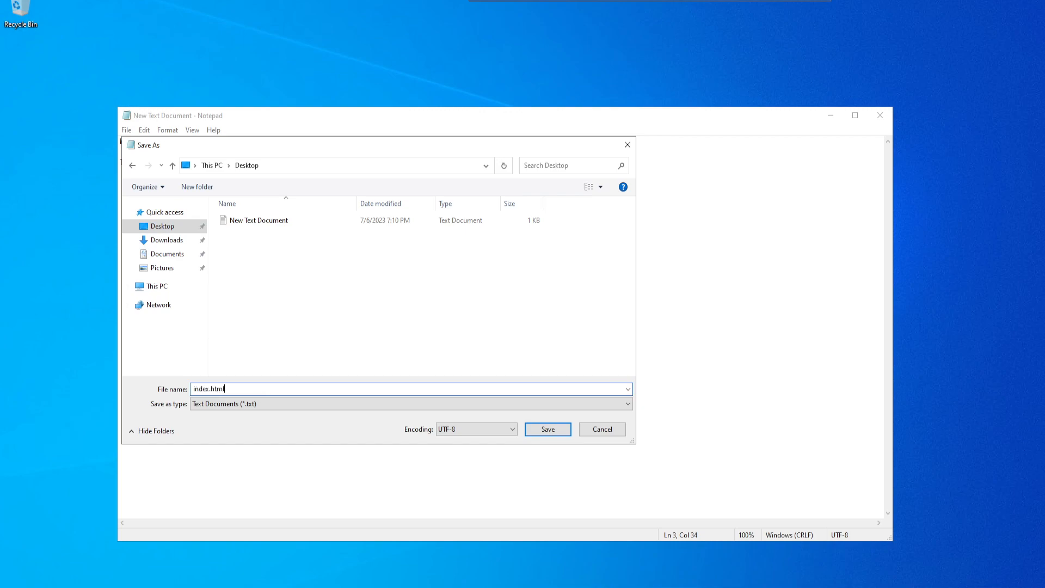
key(Tab)
key(Down)
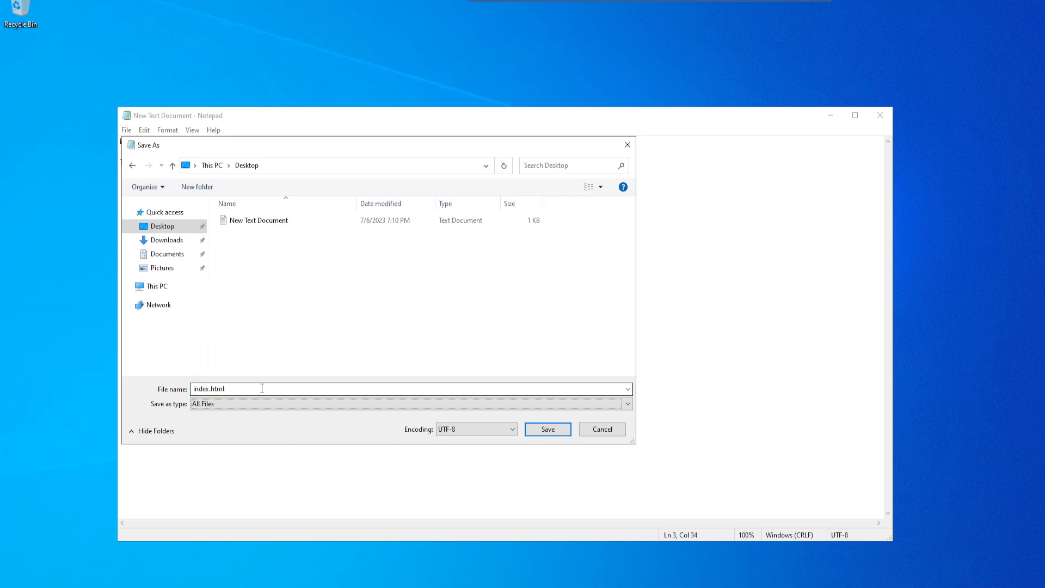
click(535, 428)
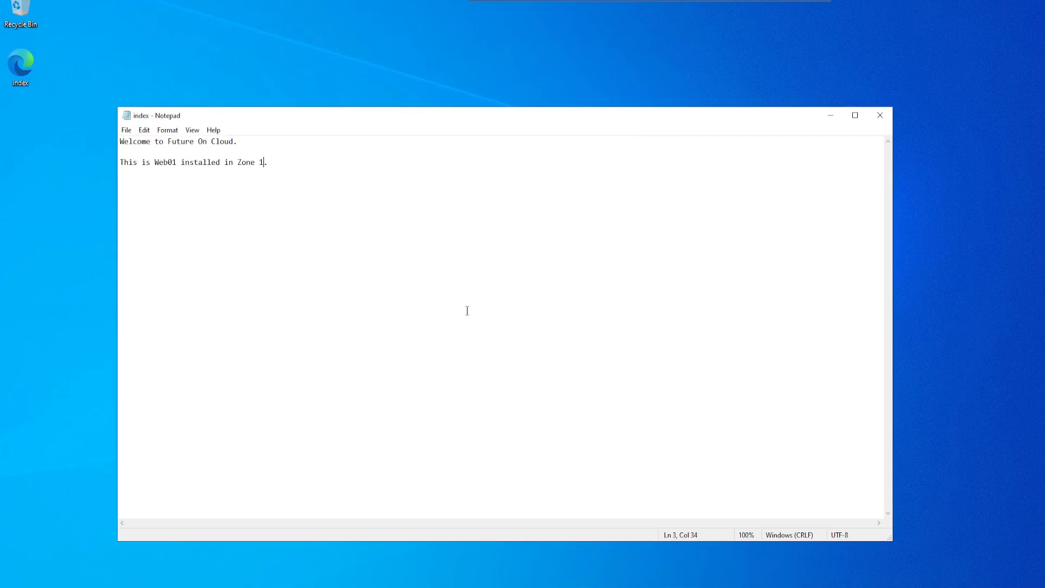
click(881, 115)
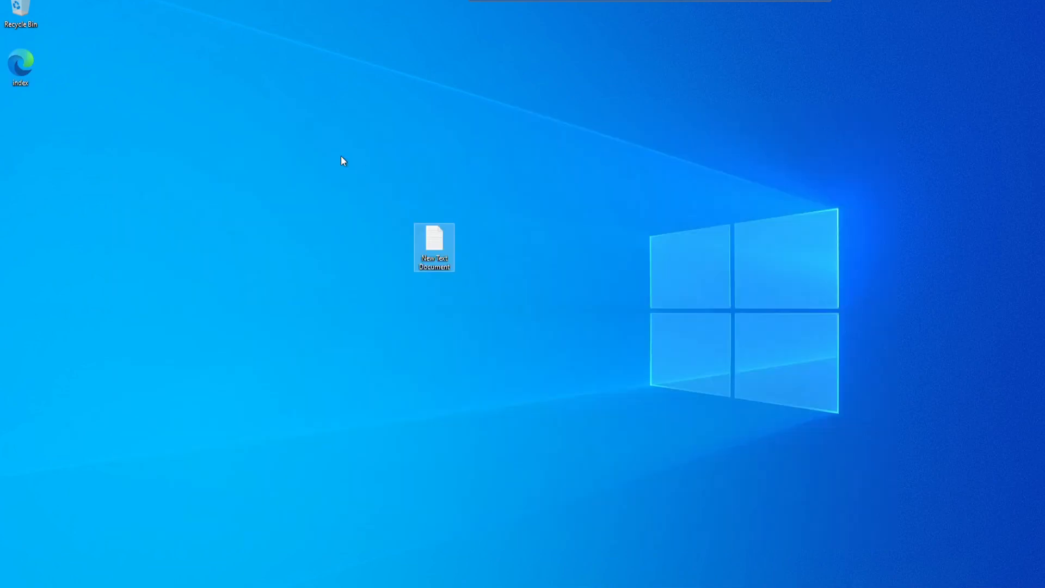
Close Web01's completed role installation wizard and open the C:\inetpub\wwwroot folder in File Explorer.
click(446, 235)
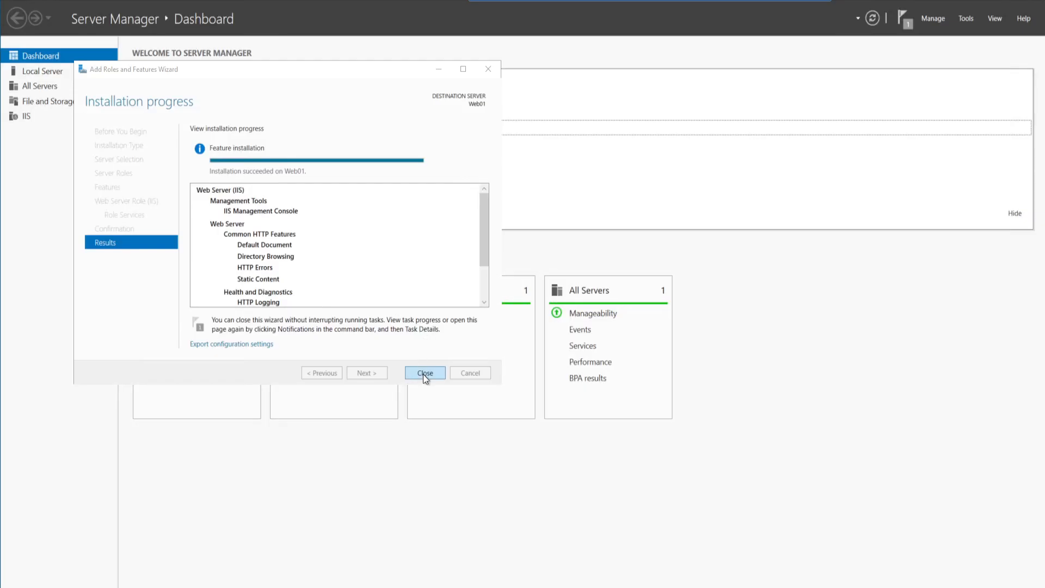
click(426, 372)
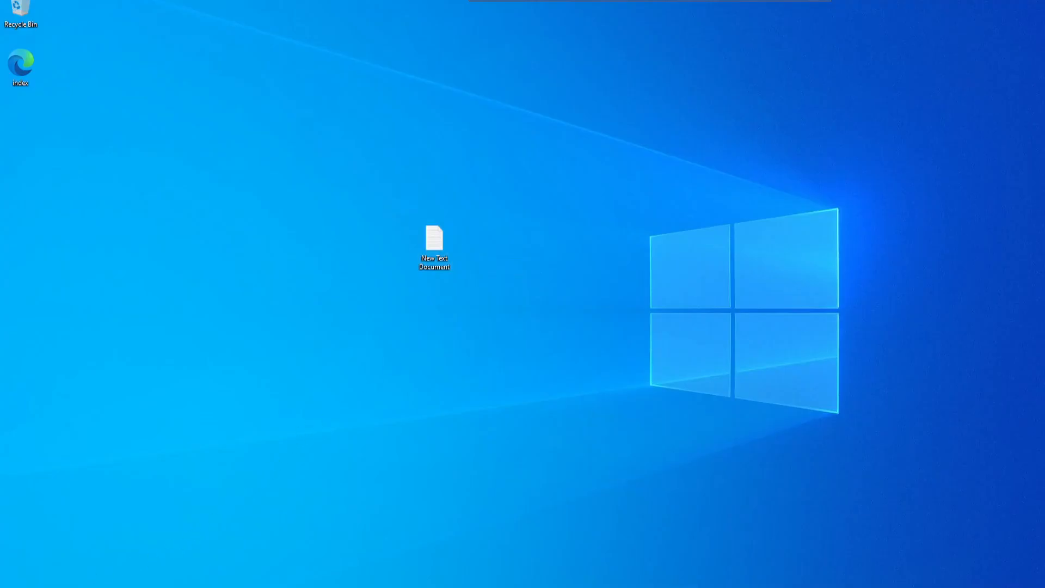
click(13, 587)
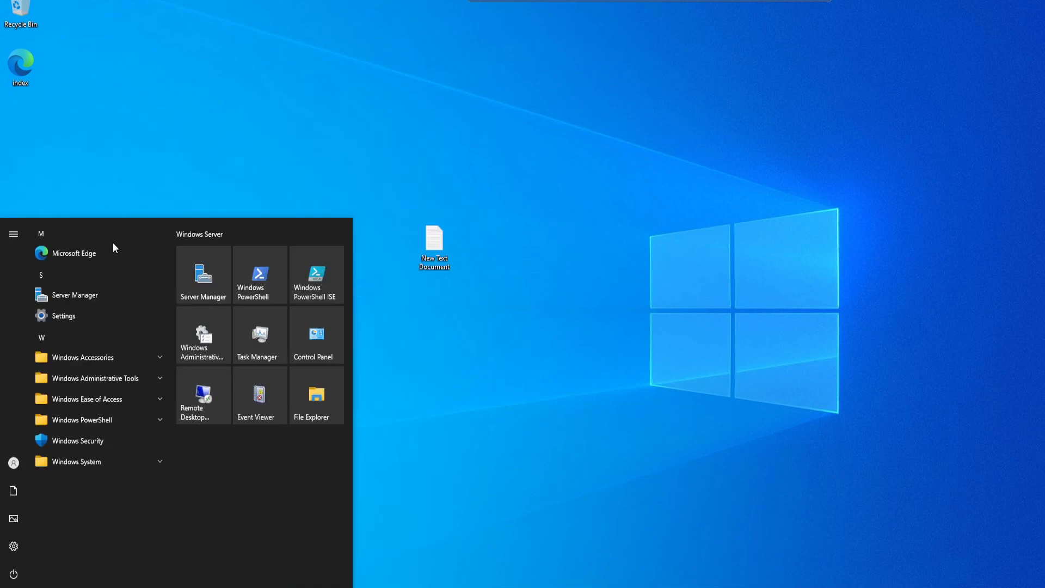
click(318, 399)
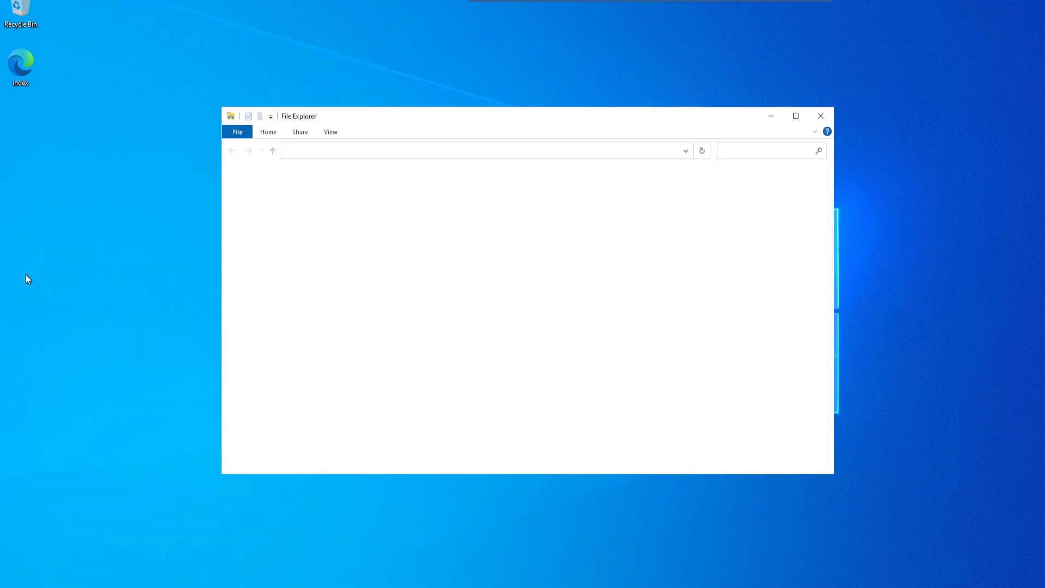
click(291, 252)
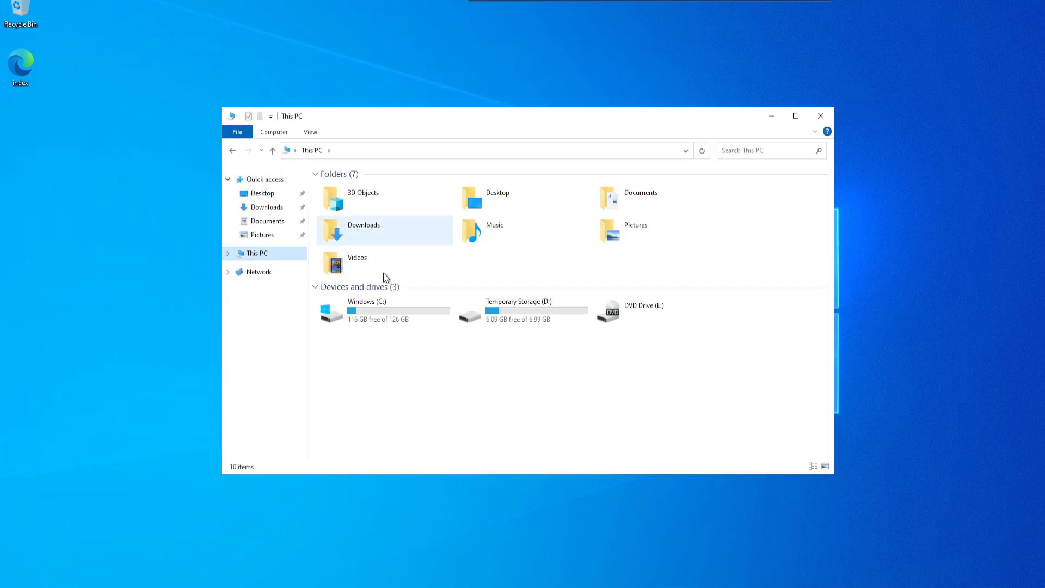
double_click(390, 304)
double_click(353, 191)
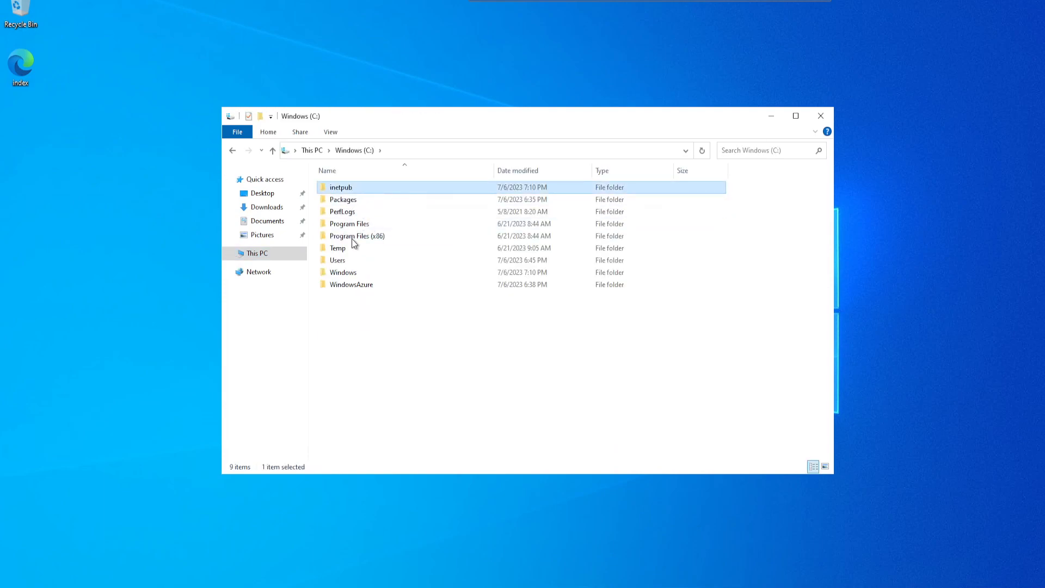
click(348, 239)
double_click(349, 239)
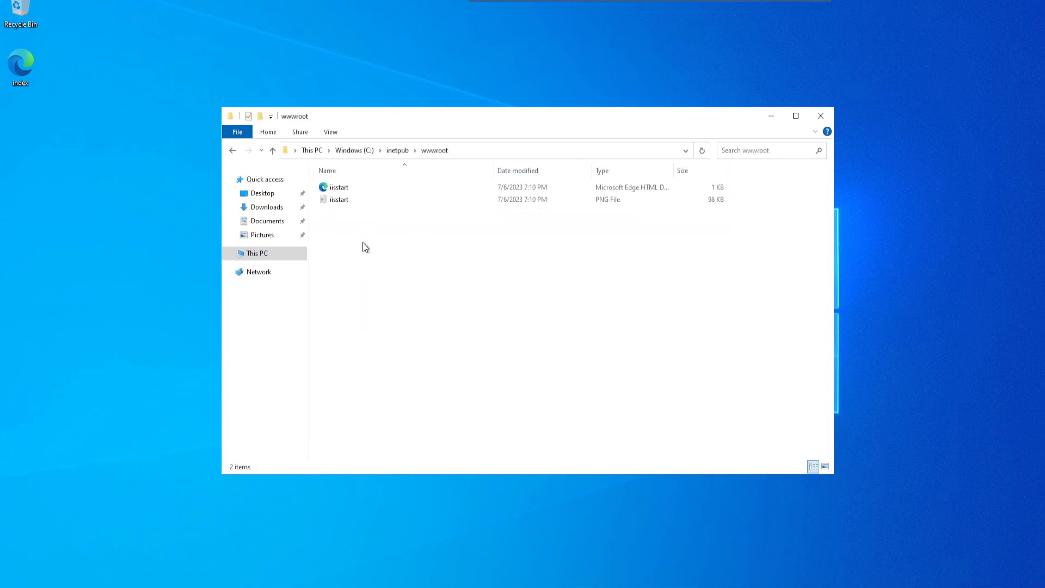
Permanently delete both iisstart files from wwwroot, move the desktop index file into the folder, and close File Explorer.
drag(330, 177, 372, 233)
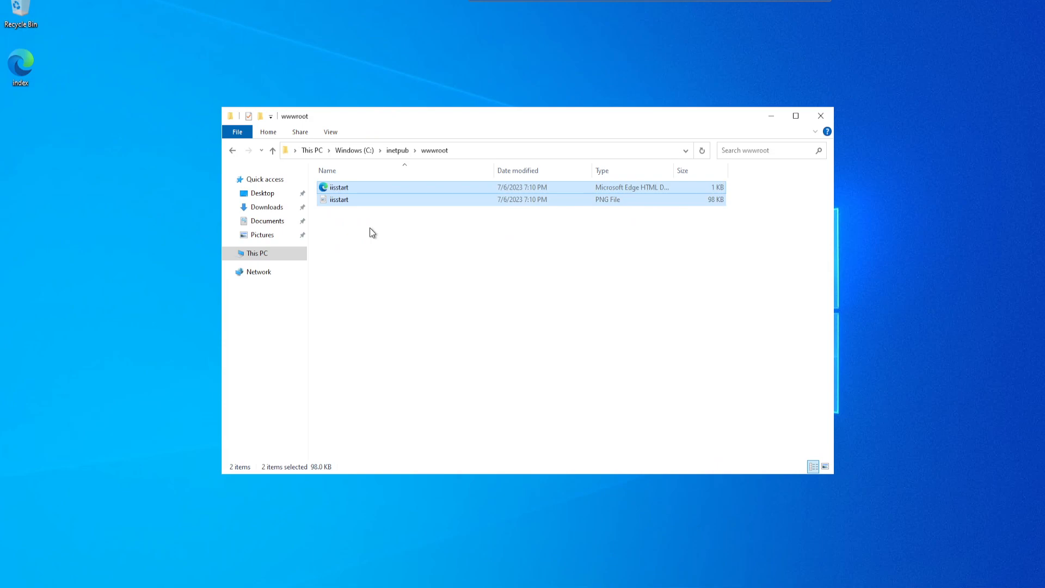
key(shift+Delete)
key(Return)
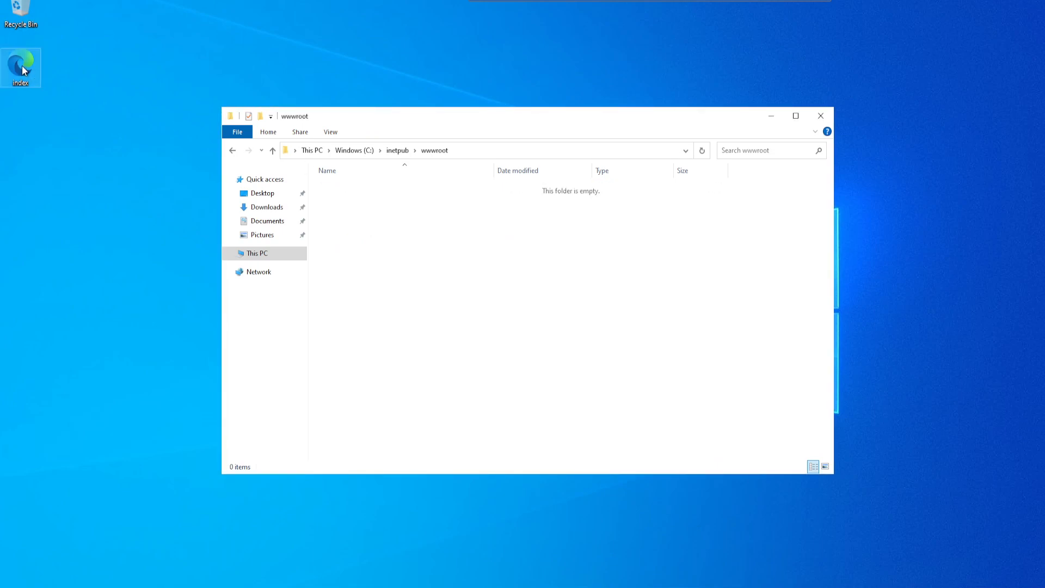
drag(21, 69, 478, 264)
click(566, 267)
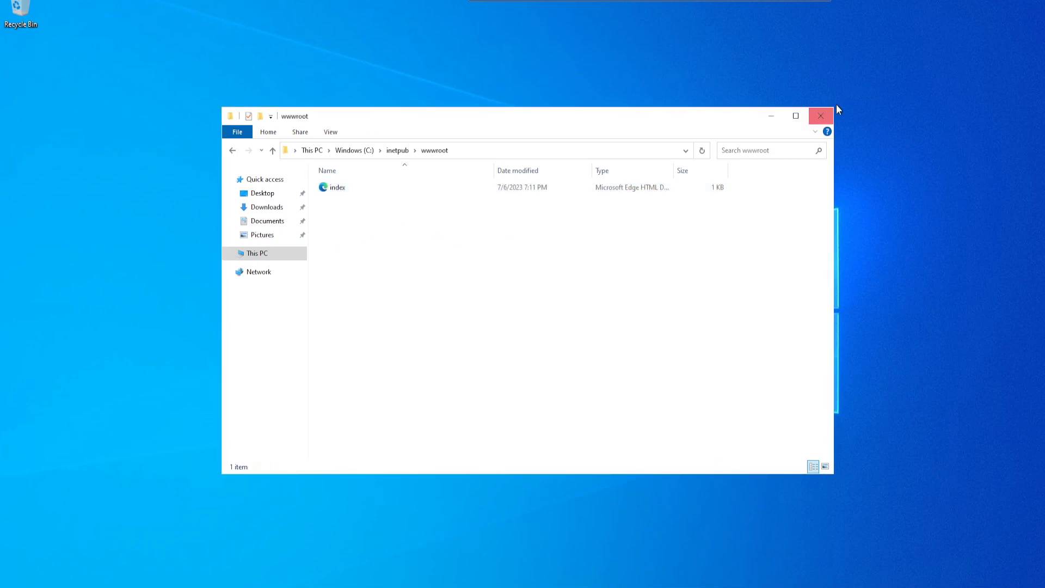
click(833, 113)
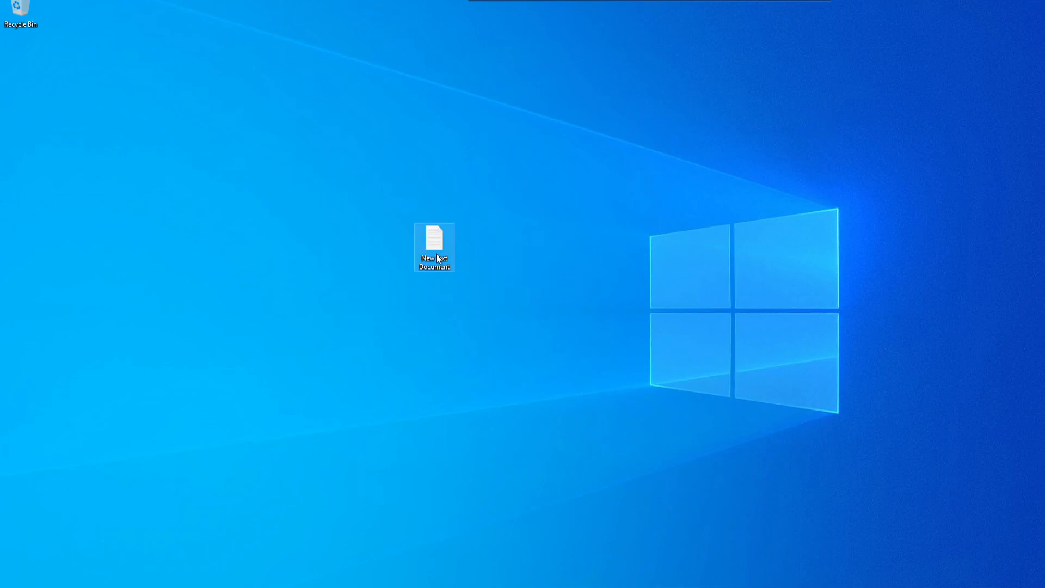
Minimize the Web01 session and switch to the Web02 remote desktop session.
click(797, 1)
mouse_move(762, 580)
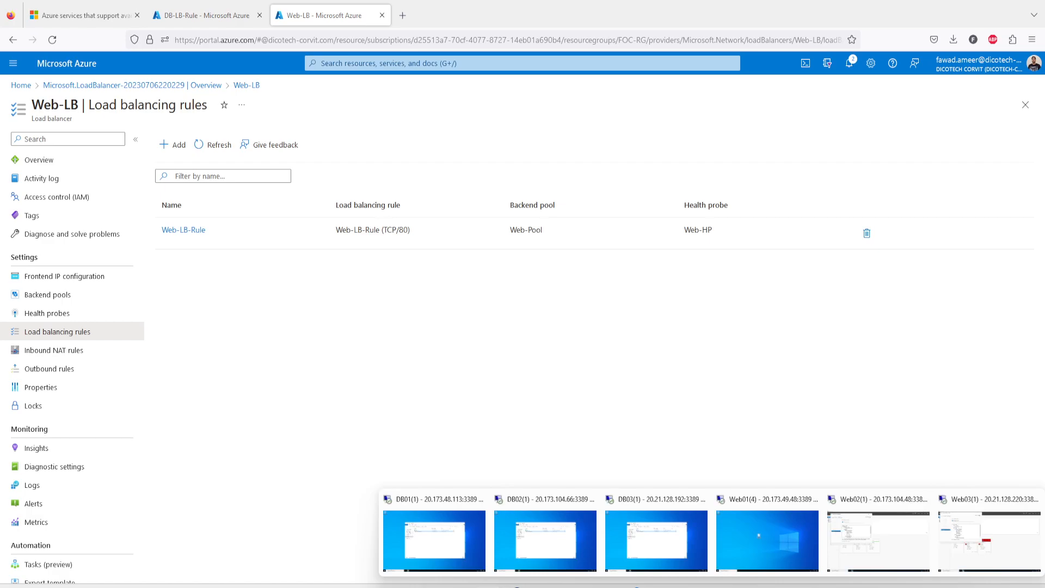
click(864, 530)
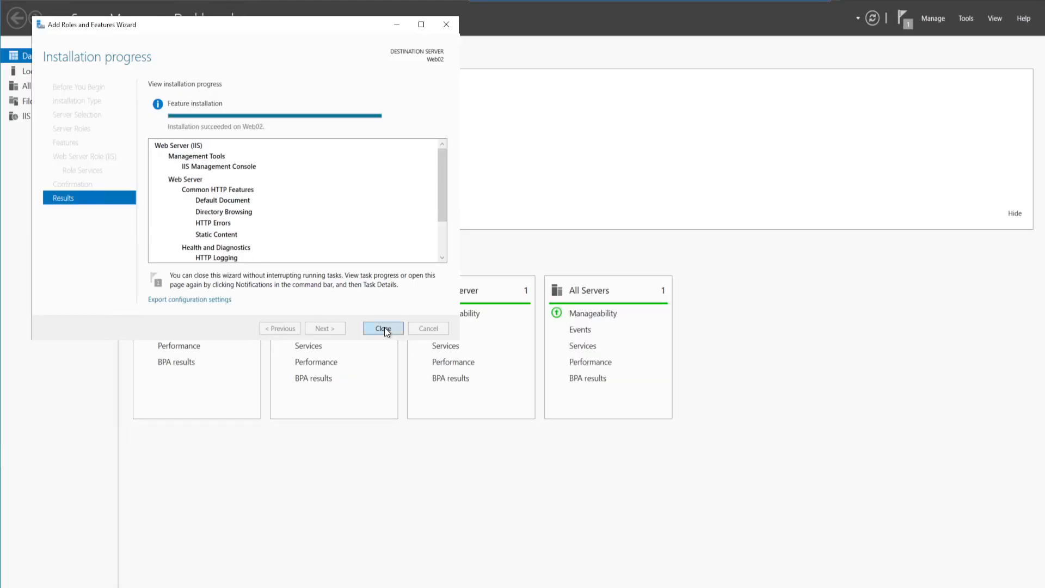
Close Web02's completed role installation wizard and Server Manager, and open the C:\inetpub\wwwroot folder in File Explorer.
click(383, 329)
click(1029, 0)
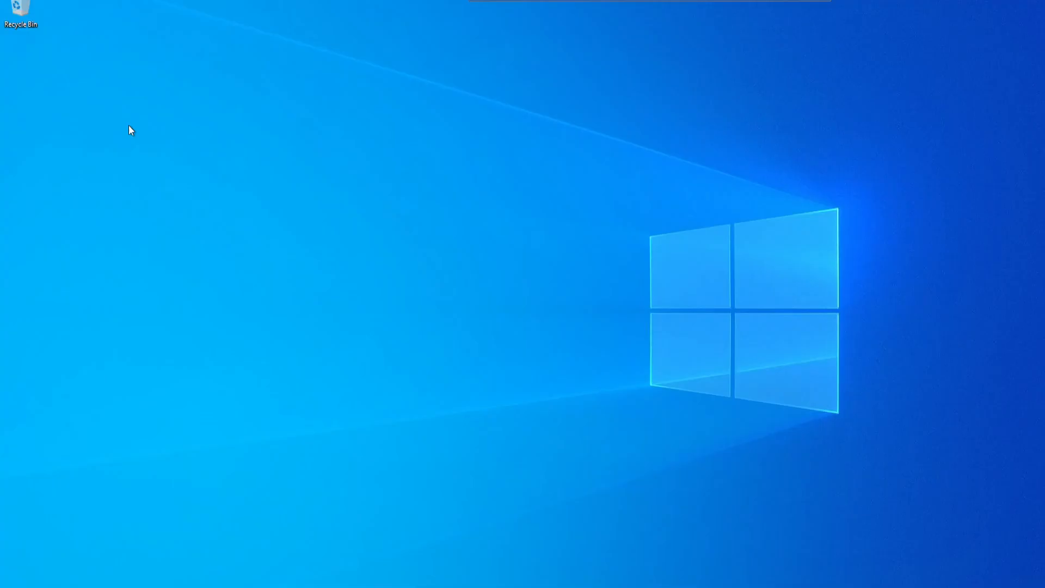
key(super)
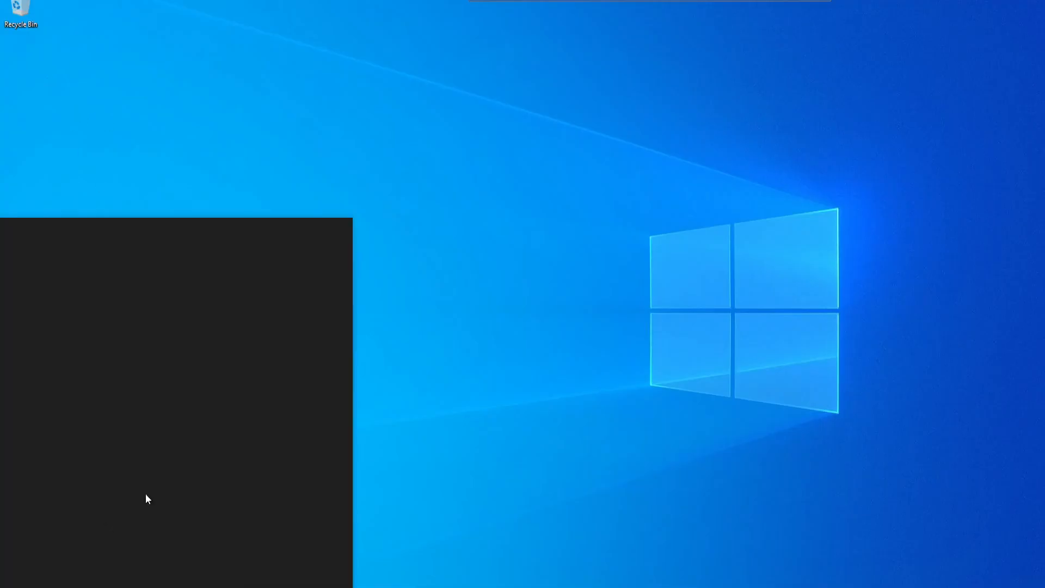
click(303, 407)
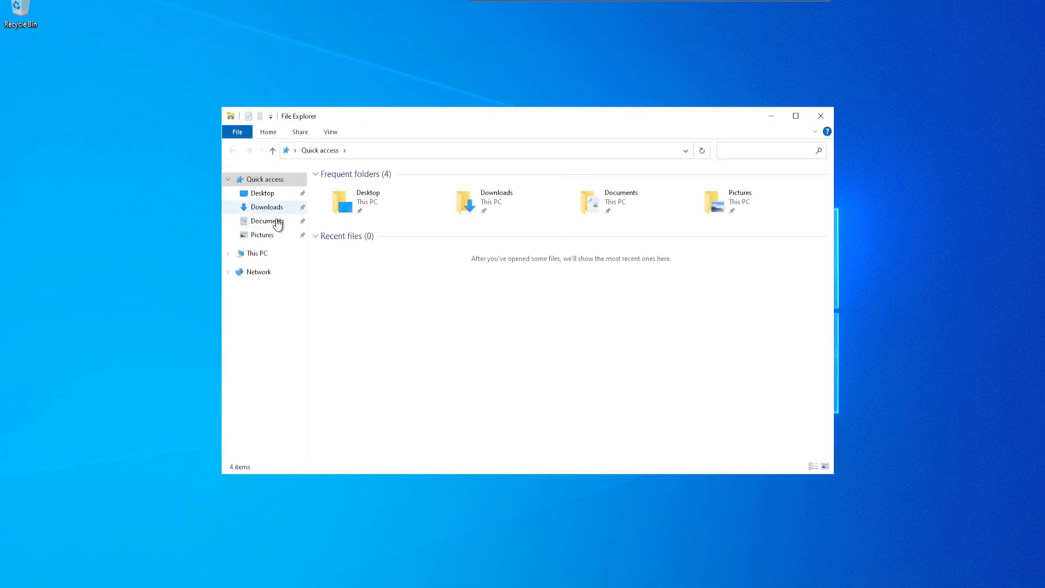
click(269, 255)
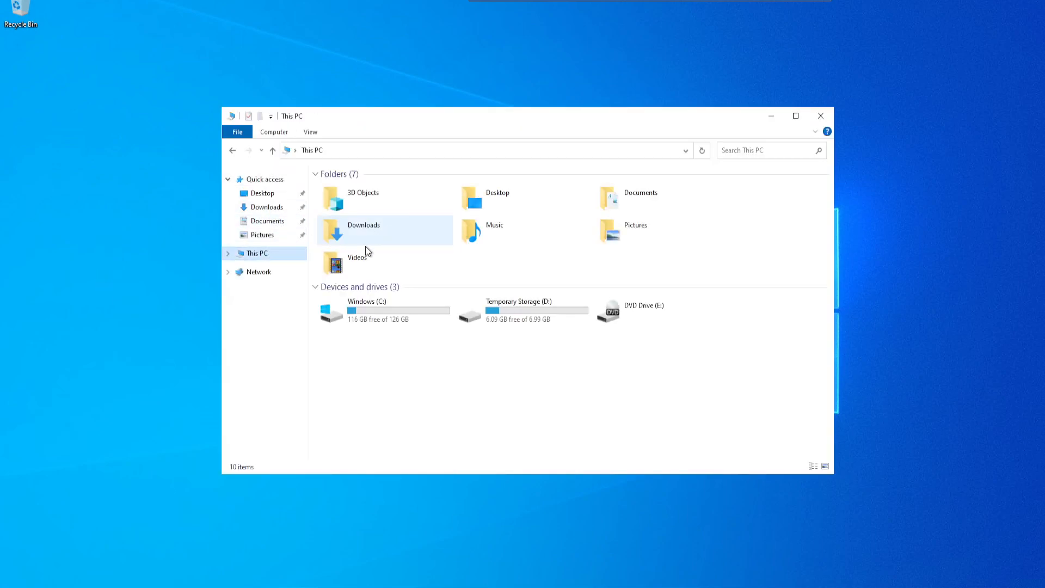
click(367, 307)
double_click(367, 307)
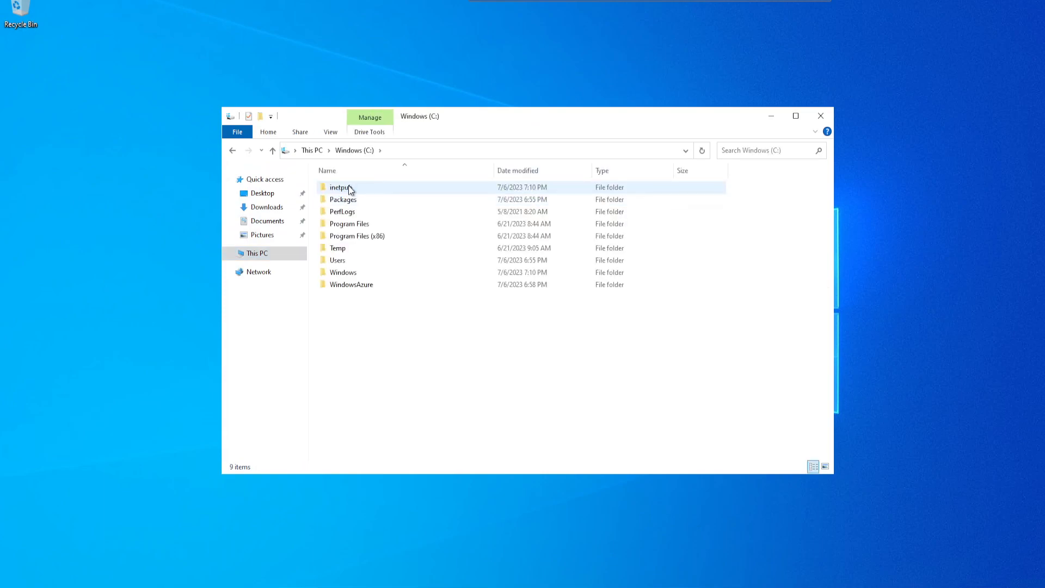
double_click(350, 187)
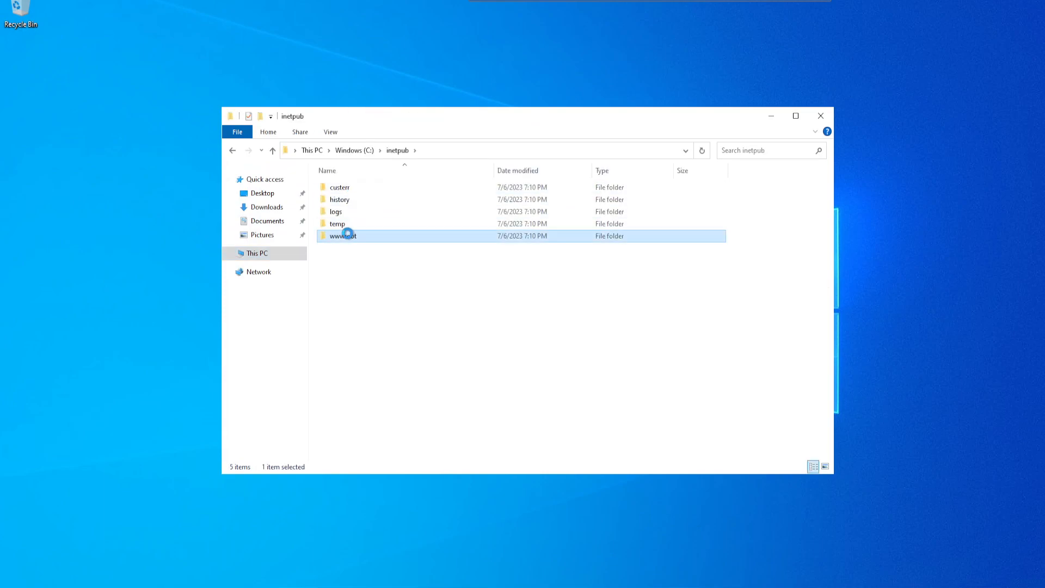
double_click(348, 236)
Permanently delete both iisstart files from Web02's wwwroot folder and paste the copied New Text Document into it.
drag(376, 252, 343, 187)
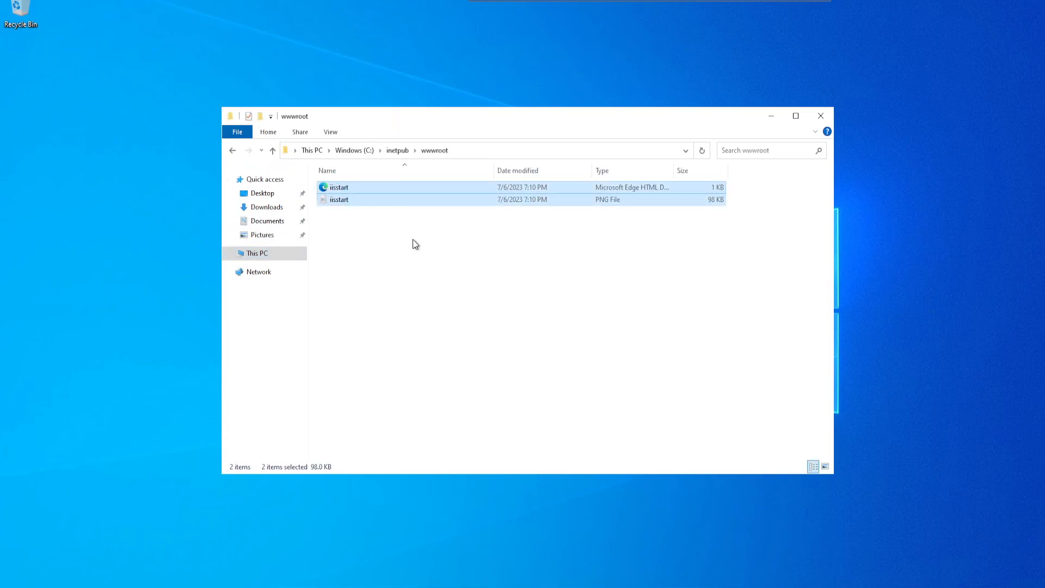
key(shift+Delete)
key(Return)
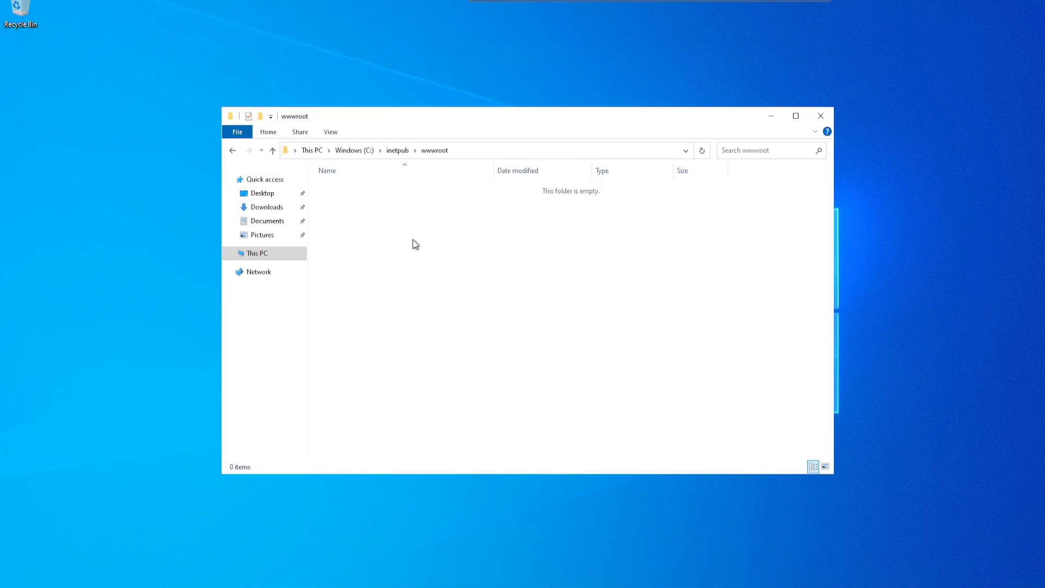
key(ctrl+v)
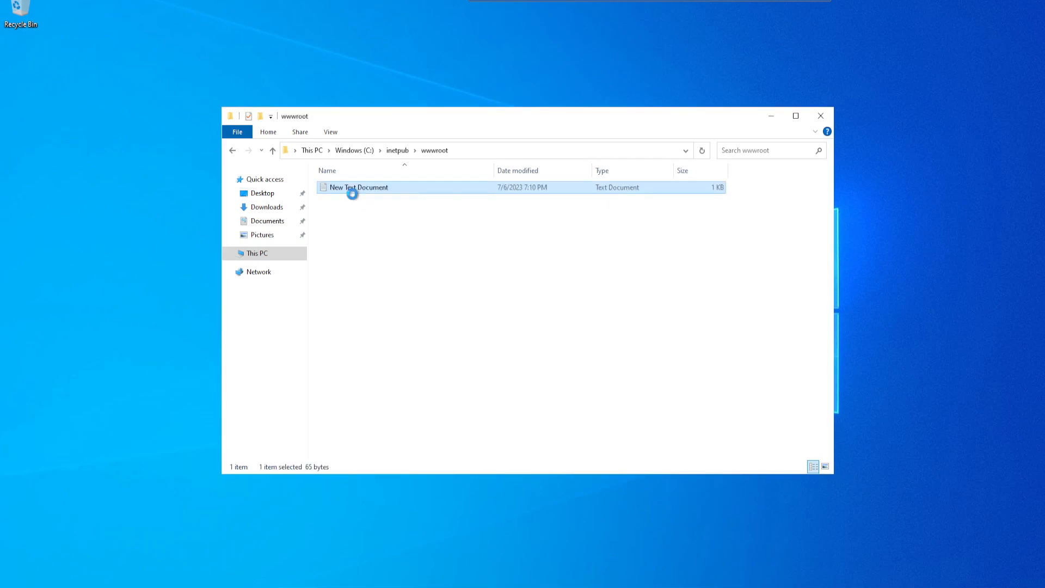
Edit the New Text Document's second sentence in Notepad to read "This is Web02 installed in Zone 2.".
double_click(353, 191)
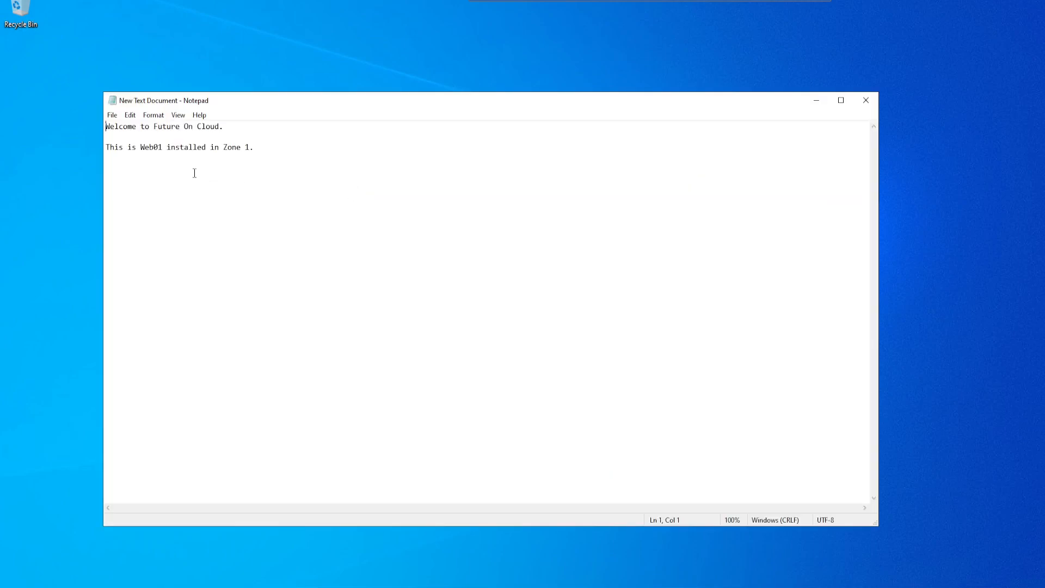
key(Delete)
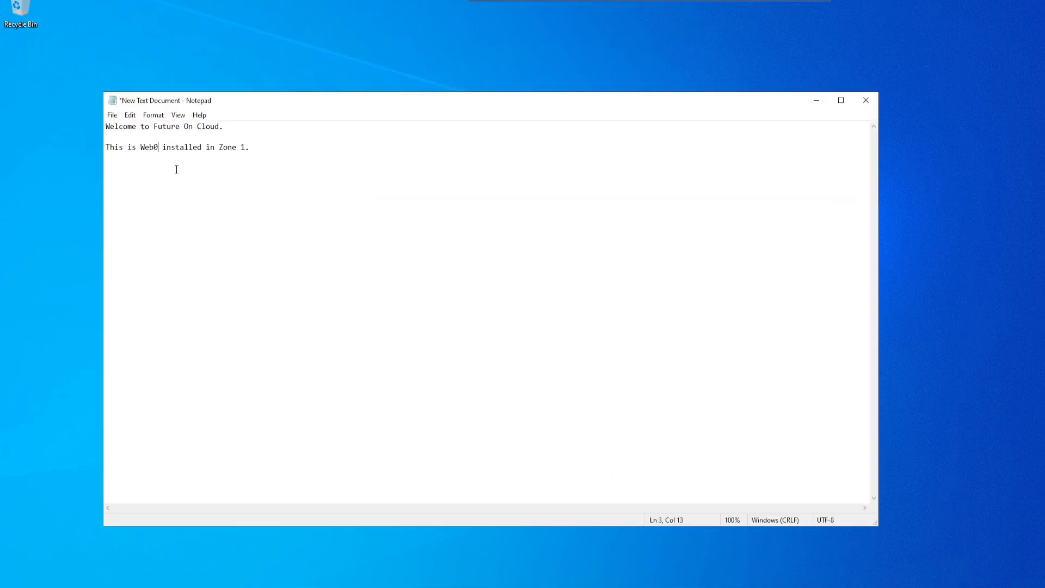
text(2)
Save the edited text in wwwroot as index.html with the All Files type, and close Notepad.
key(alt+f)
key(a)
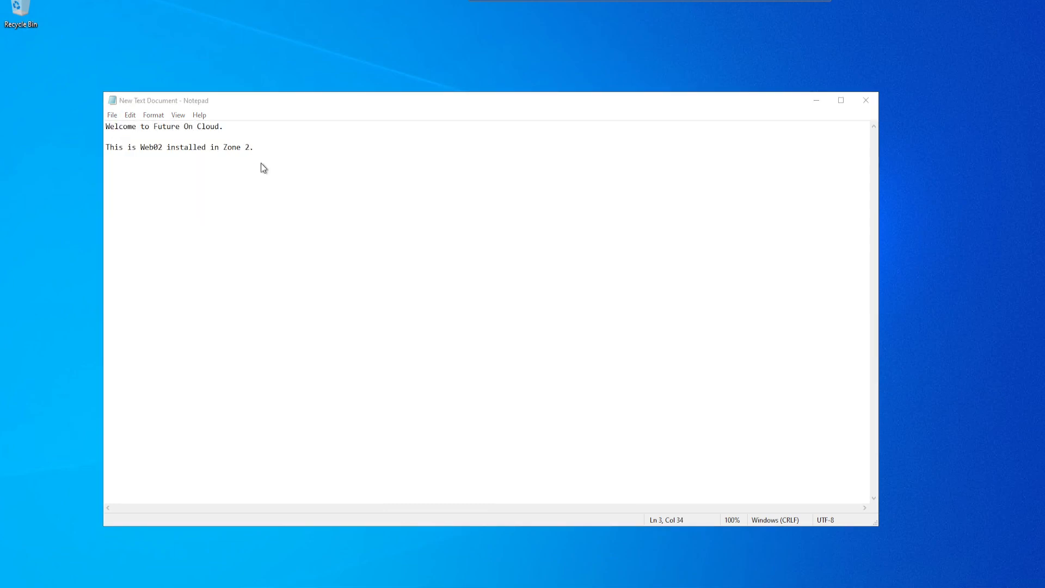
text(i)
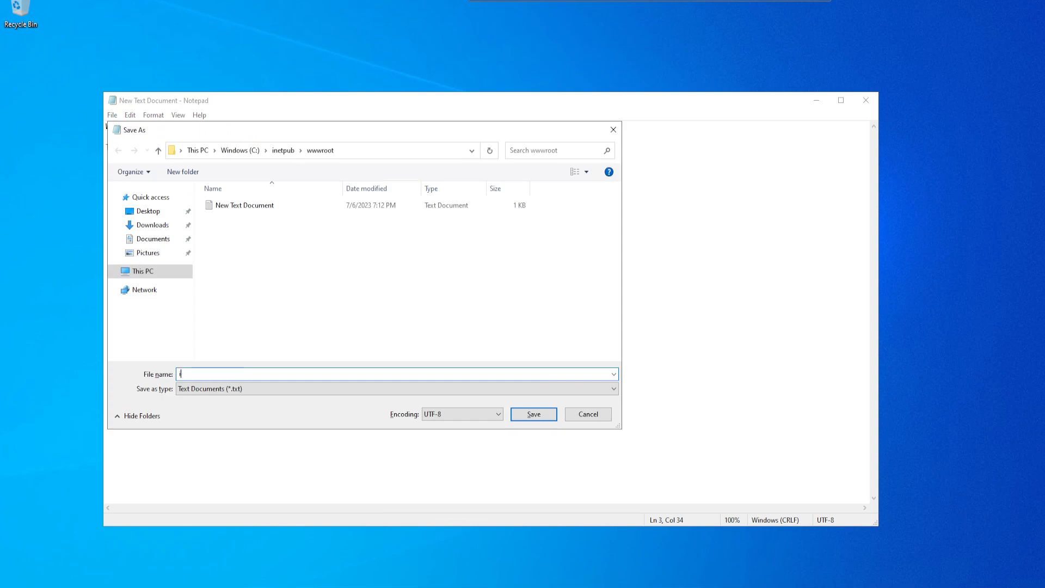
text(ndex.ht)
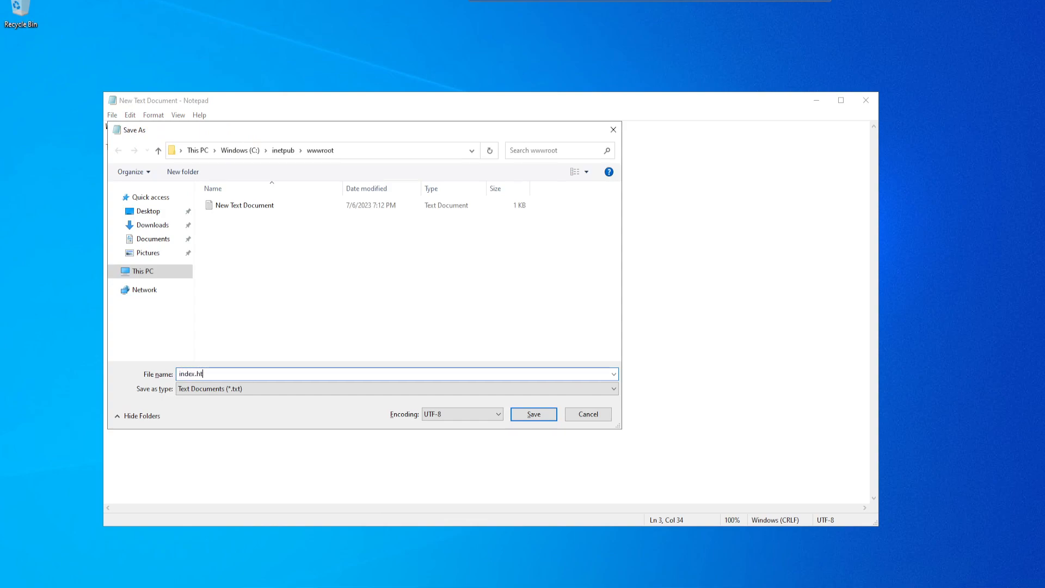
text(ml)
key(Tab)
key(Down)
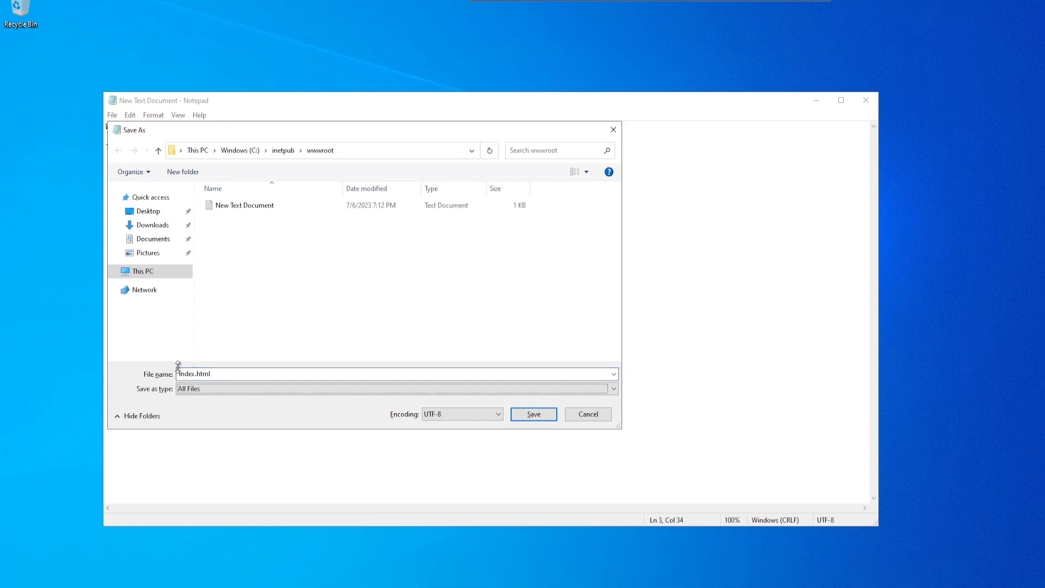
click(534, 418)
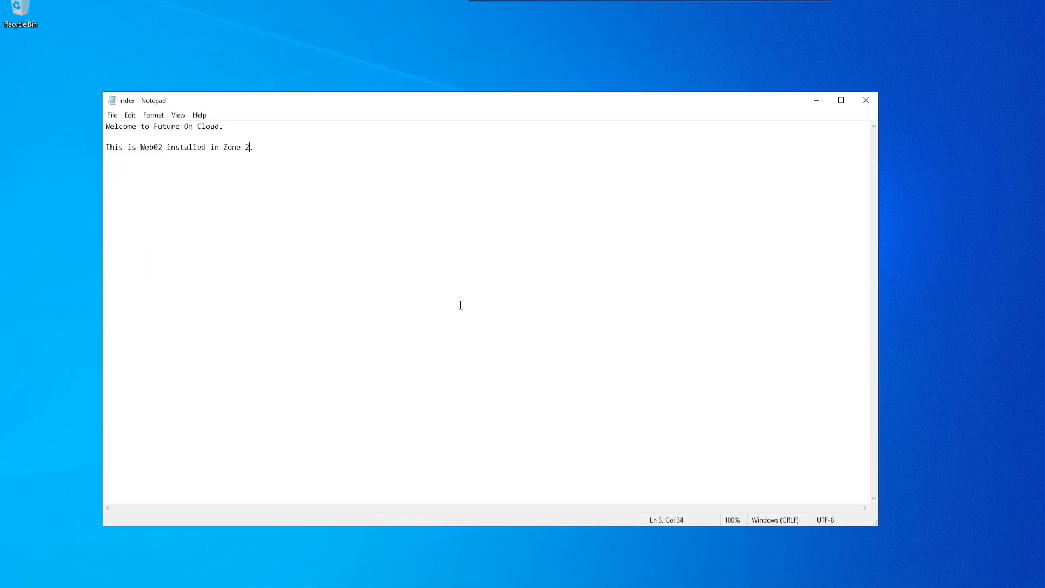
click(865, 108)
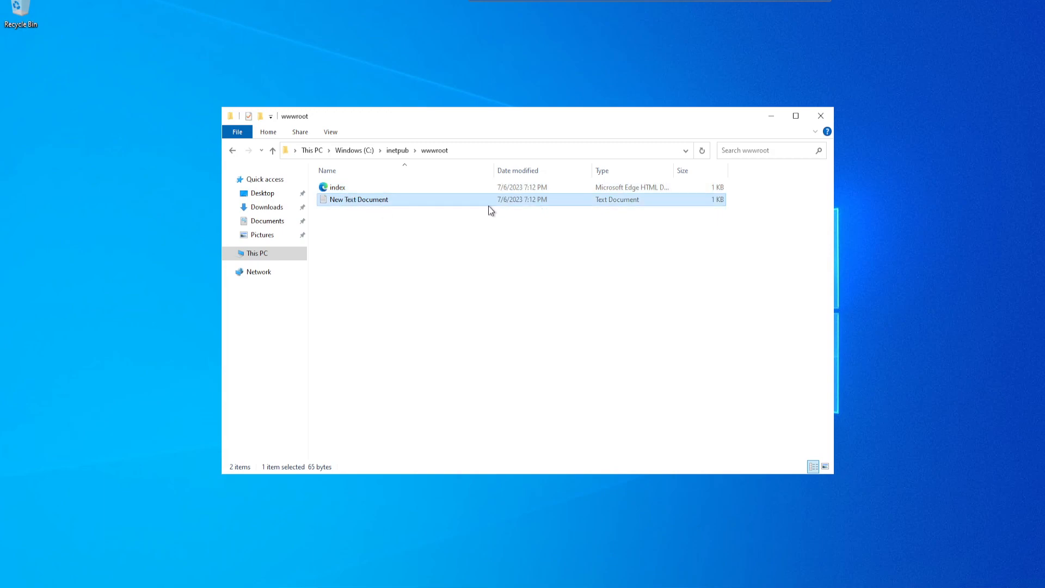
Minimize the Web02 session and switch to the Web03 remote desktop session.
click(827, 2)
click(563, 320)
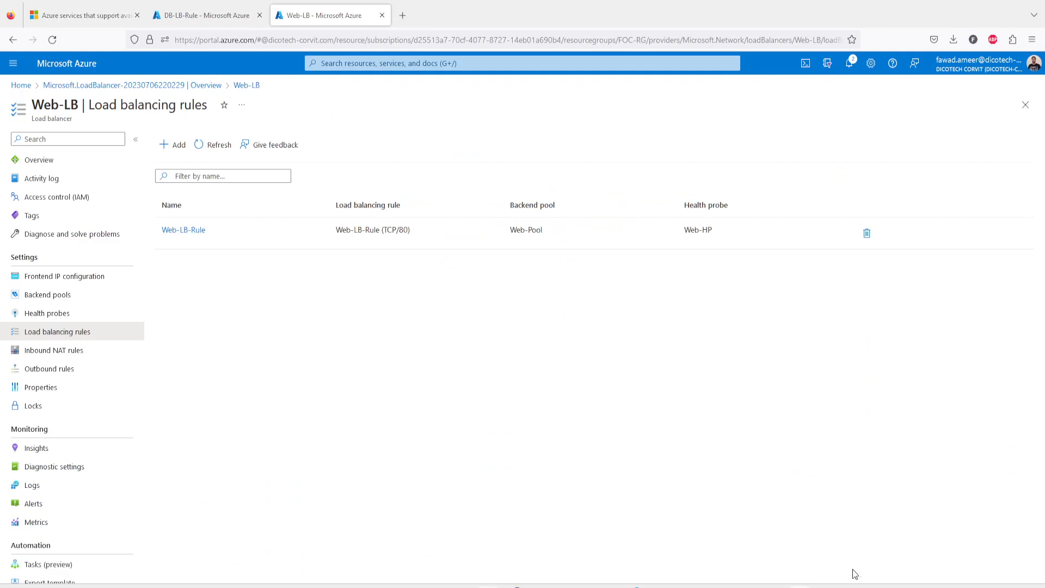
click(975, 529)
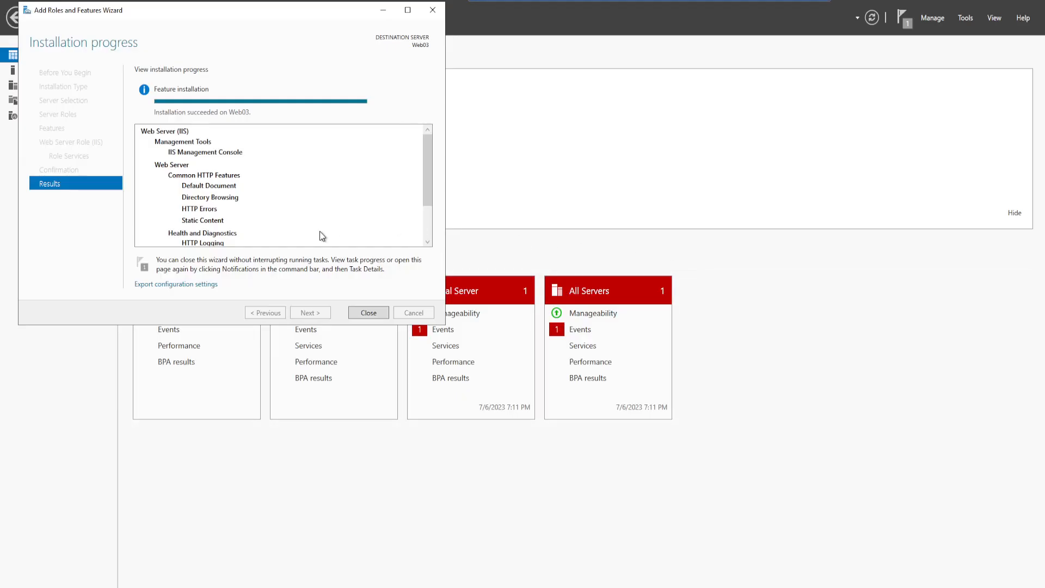
Close Web03's completed role installation wizard and Server Manager, and open the C:\inetpub\wwwroot folder in File Explorer.
click(365, 311)
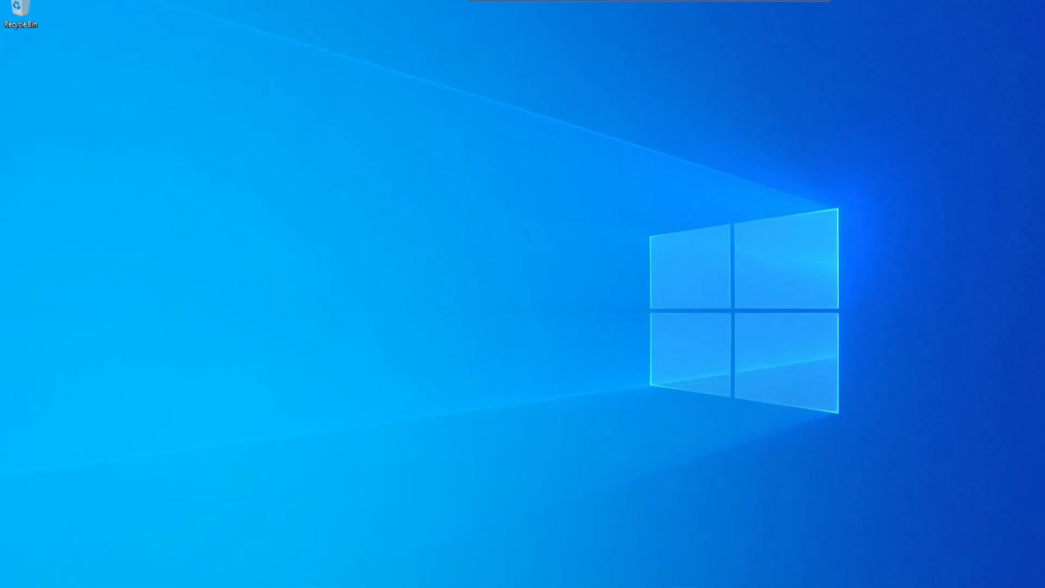
key(super)
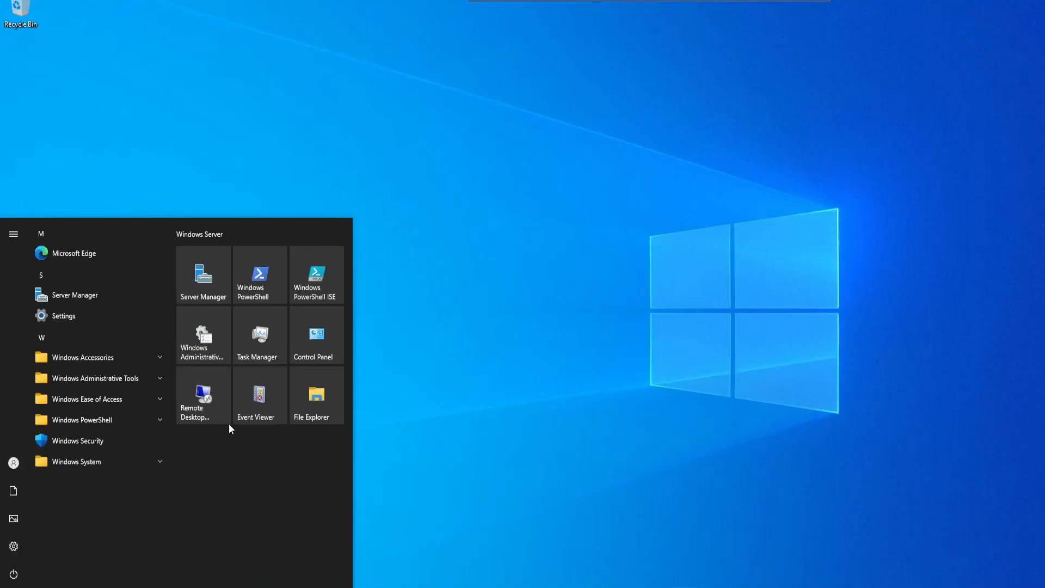
click(321, 392)
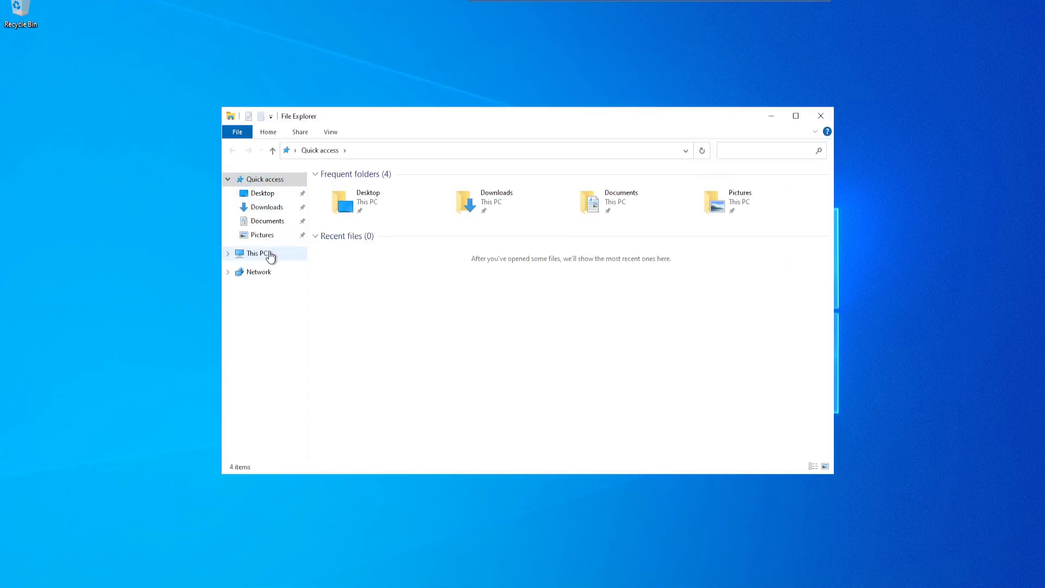
click(270, 255)
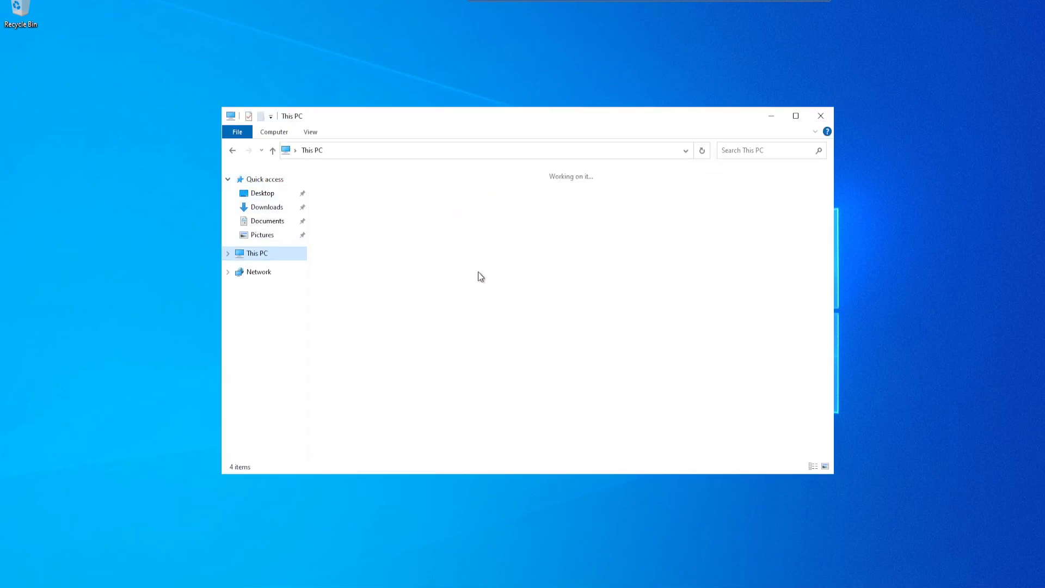
click(387, 313)
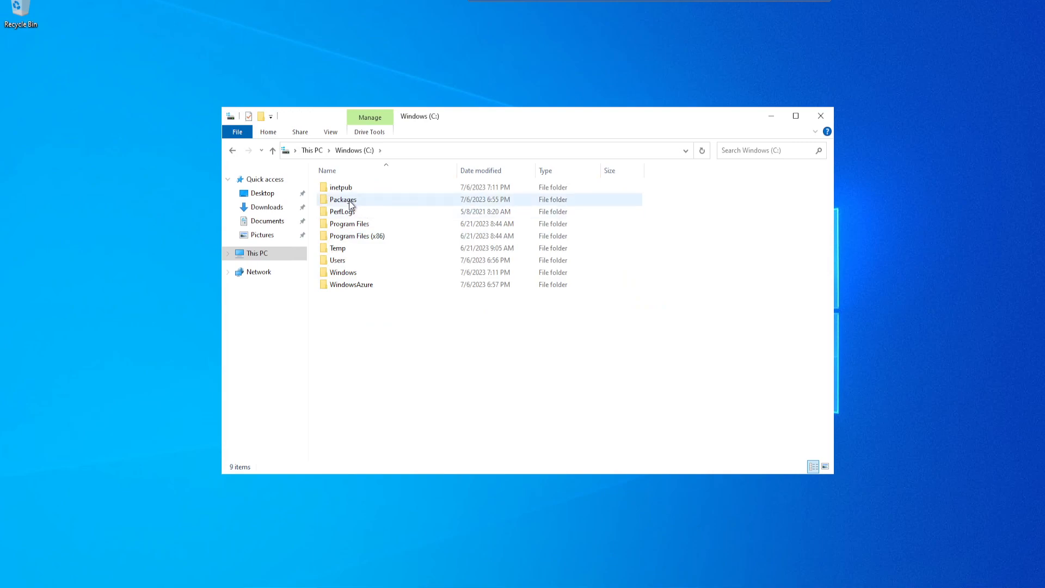
double_click(345, 189)
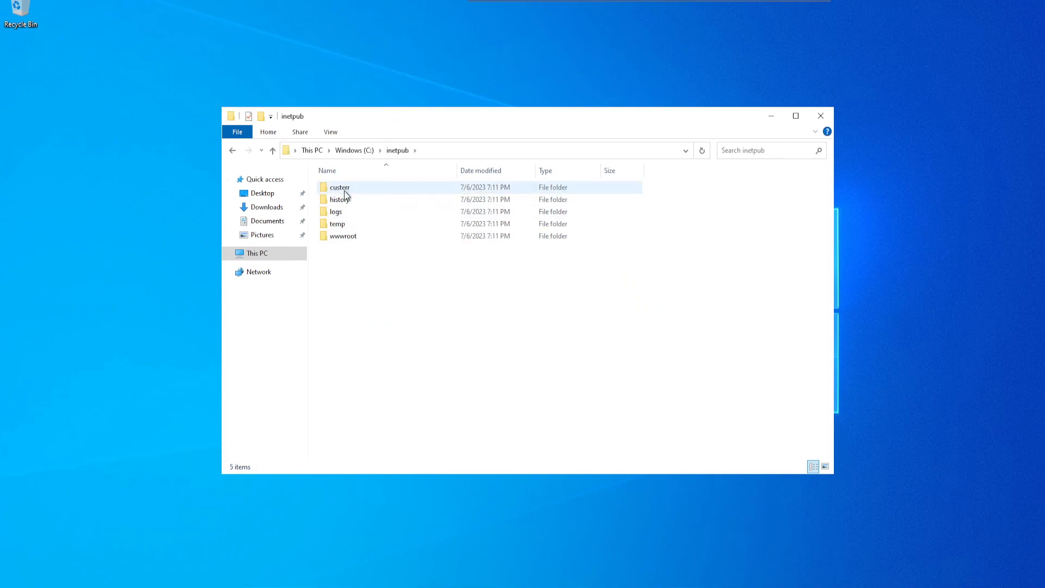
double_click(355, 236)
Permanently delete both iisstart files from Web03's wwwroot folder.
click(344, 189)
drag(370, 240, 330, 188)
key(shift+Delete)
key(Return)
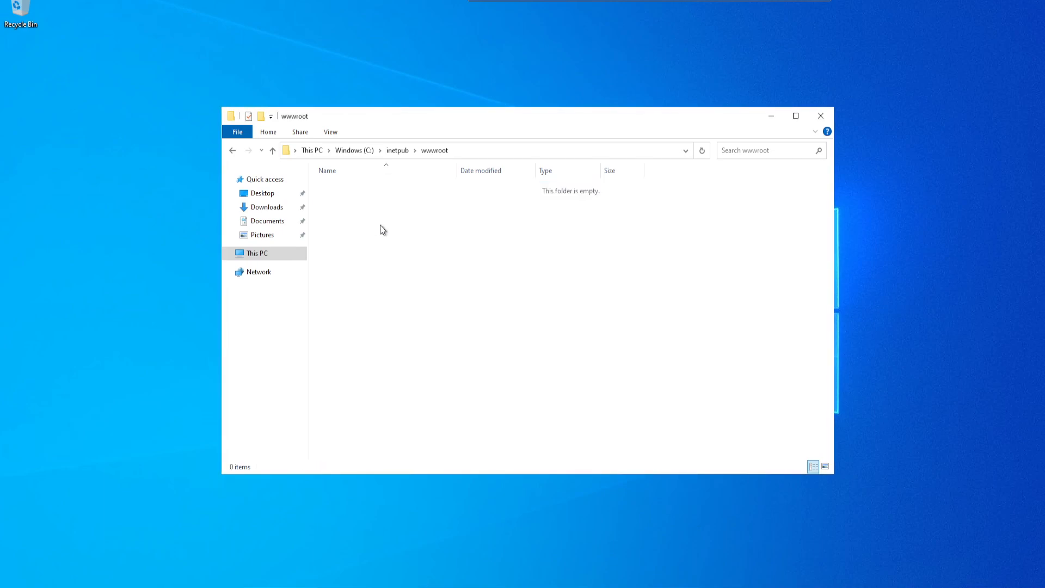
right_click(382, 246)
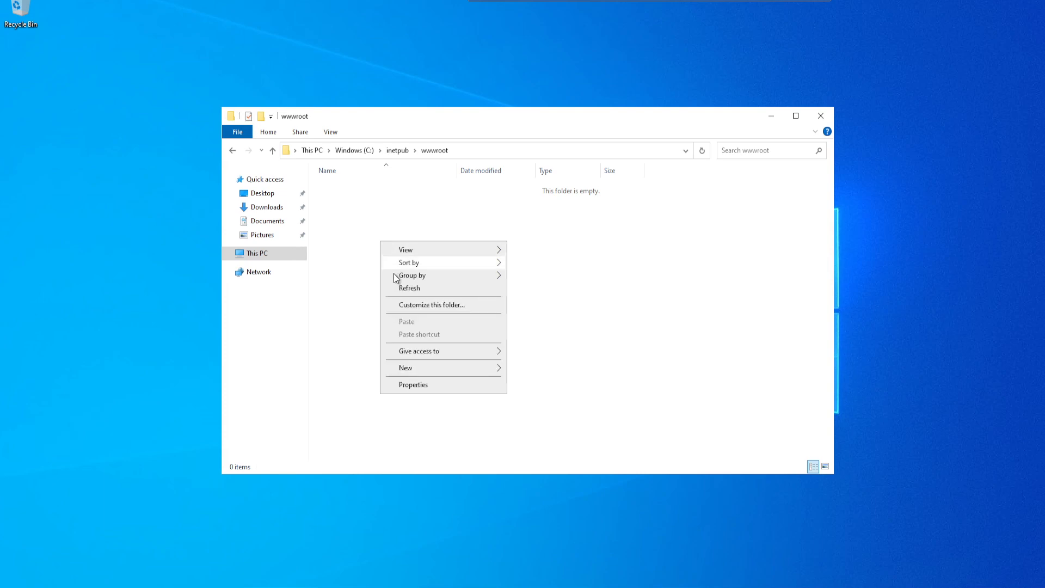
click(440, 221)
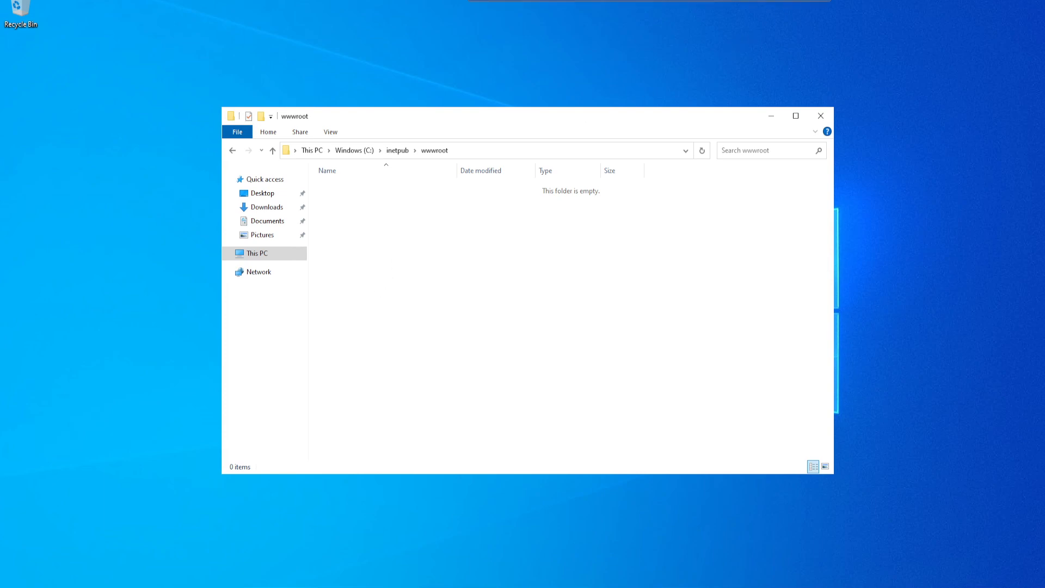
Copy the New Text Document from Web01's desktop to Web03's desktop across the remote sessions.
click(796, 5)
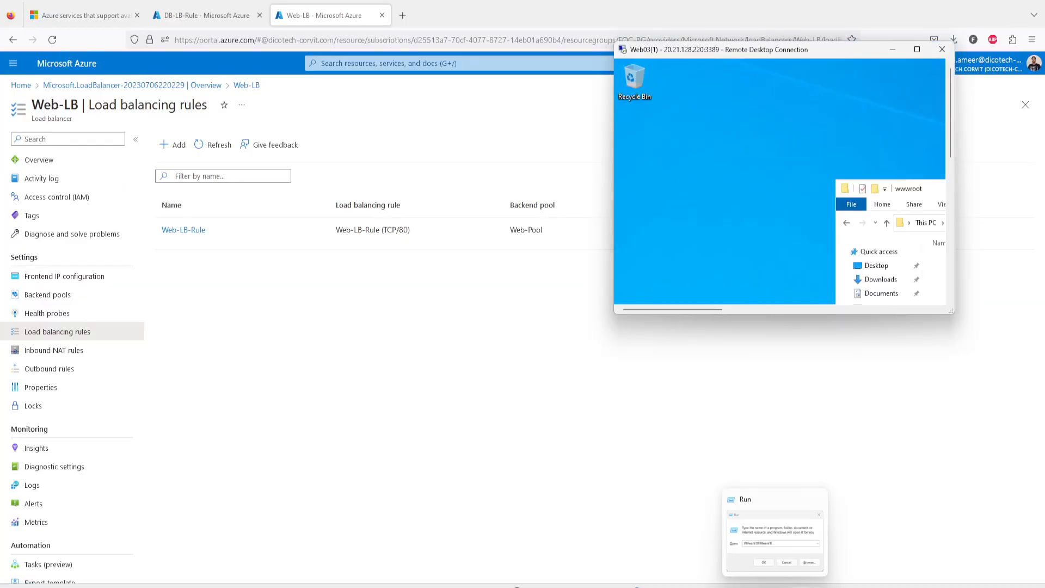
click(800, 587)
click(876, 536)
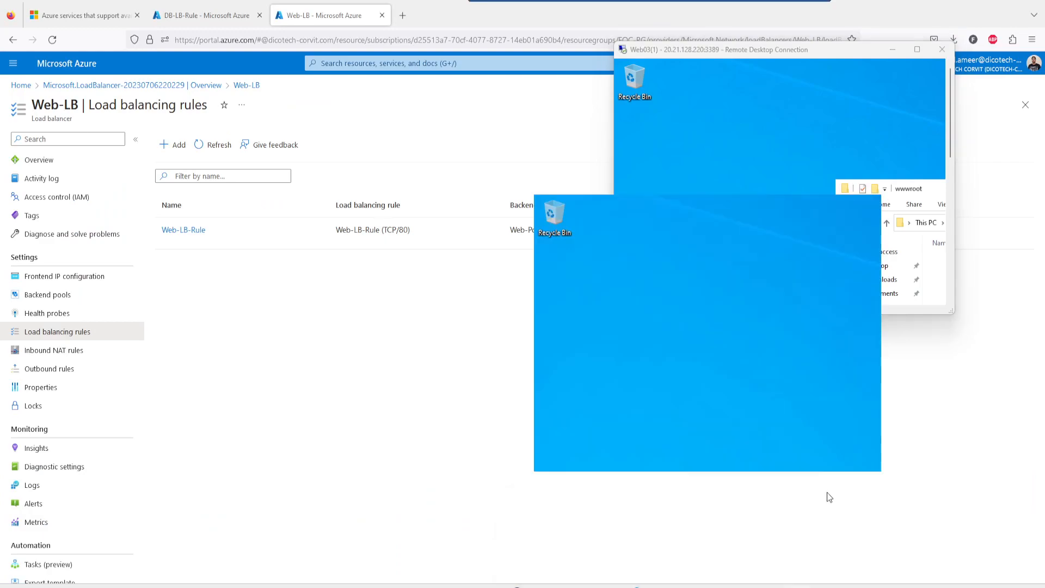
click(434, 259)
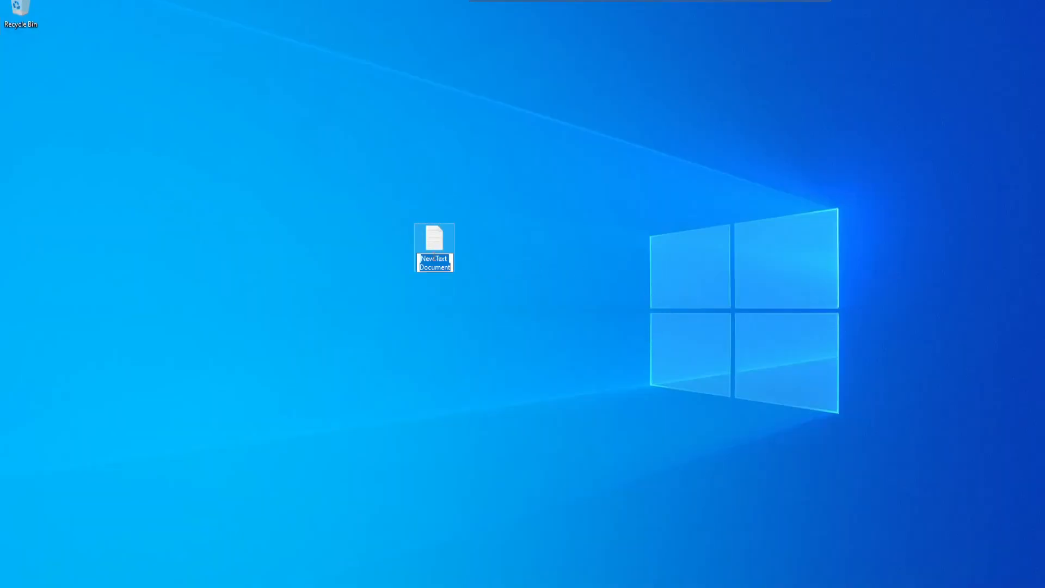
key(Escape)
click(801, 4)
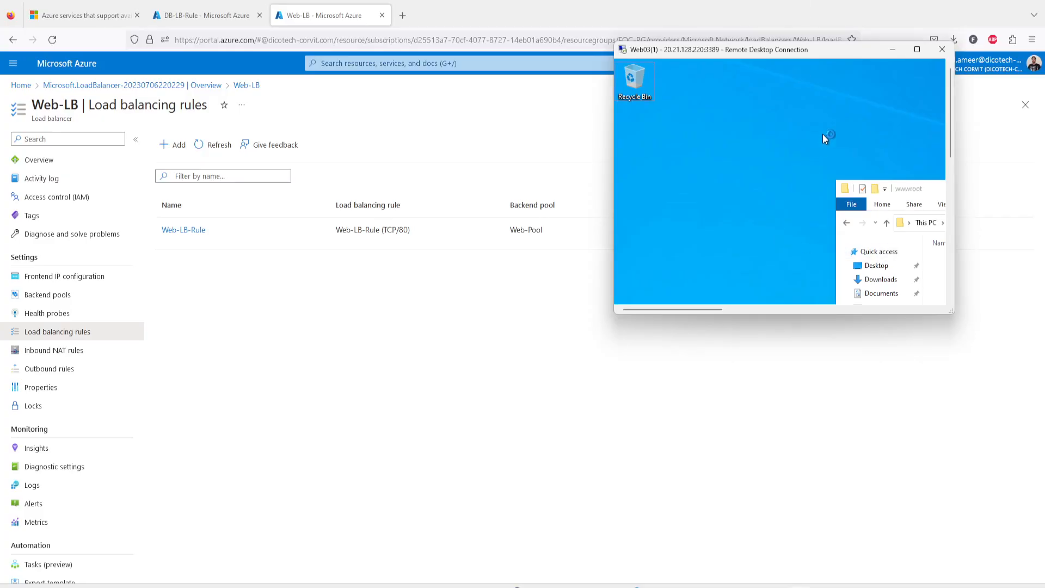
Move the New Text Document from Web03's desktop into the wwwroot folder and open it in Notepad.
click(917, 51)
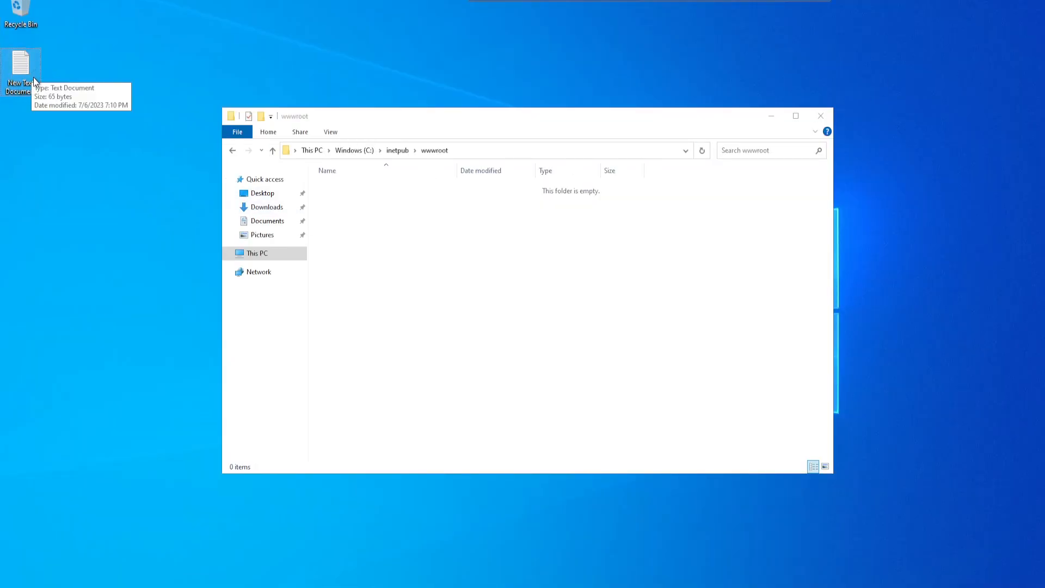
drag(42, 86, 446, 263)
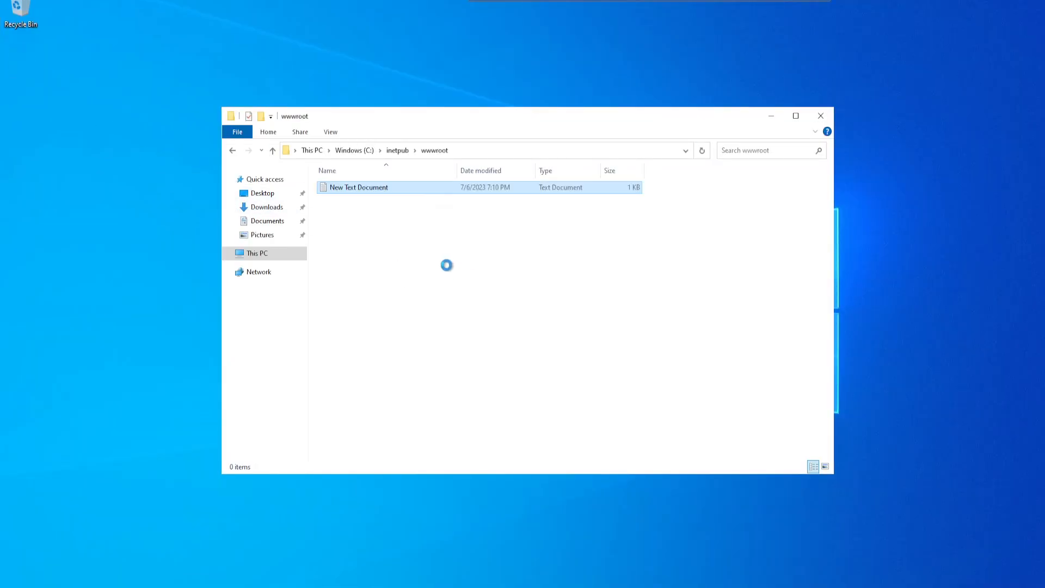
double_click(344, 188)
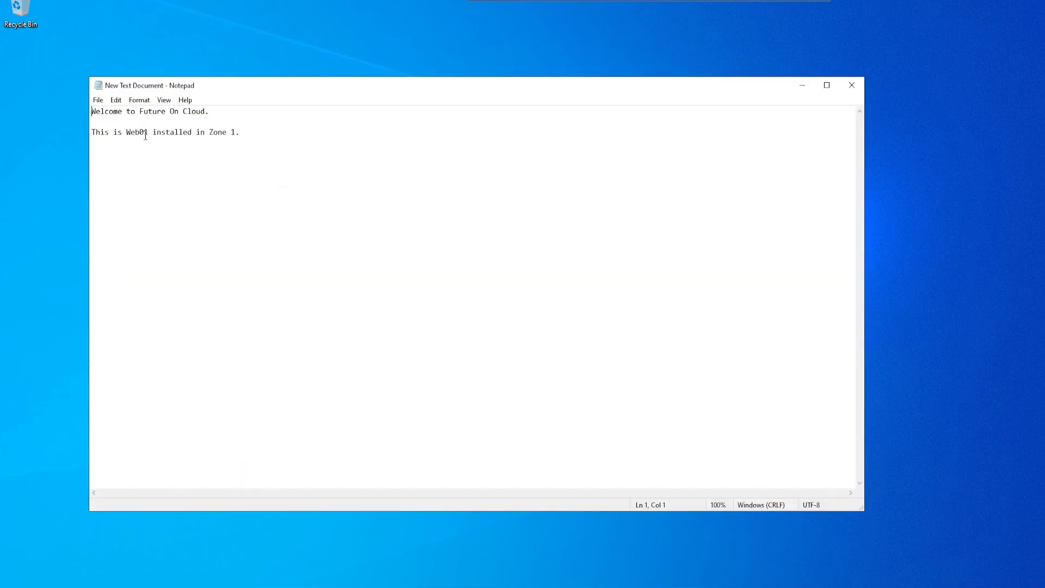
Change the server and zone numbers in the welcome text to Web03 and Zone 3, and save the text document.
key(BackSpace)
text(3)
key(Right)
key(ctrl+s)
Save a copy of the document as index.html with the All Files type in Web03's wwwroot folder, and close Notepad.
key(alt+f)
key(a)
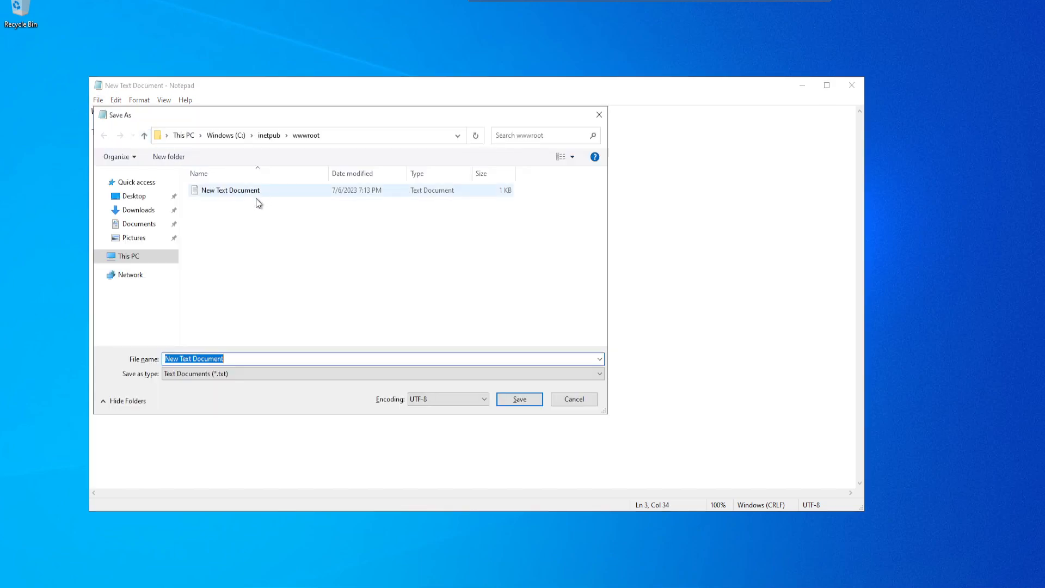
text(index.html)
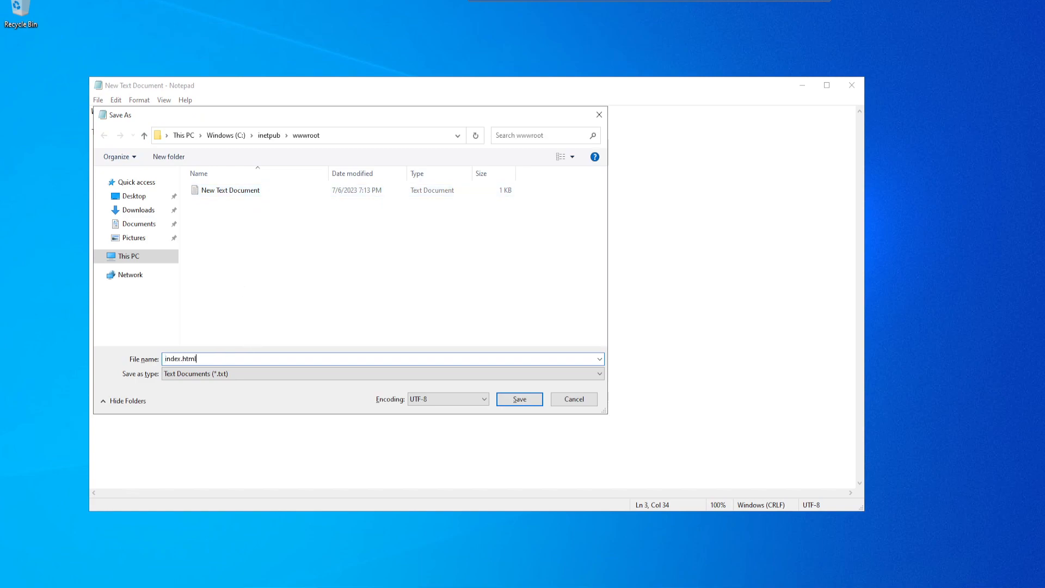
key(Tab)
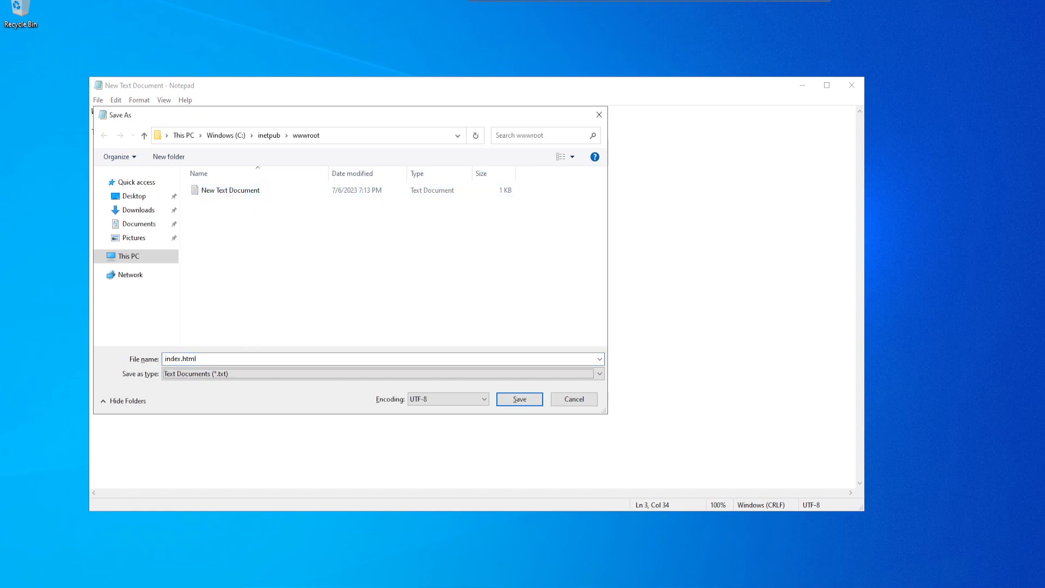
key(Down)
click(508, 398)
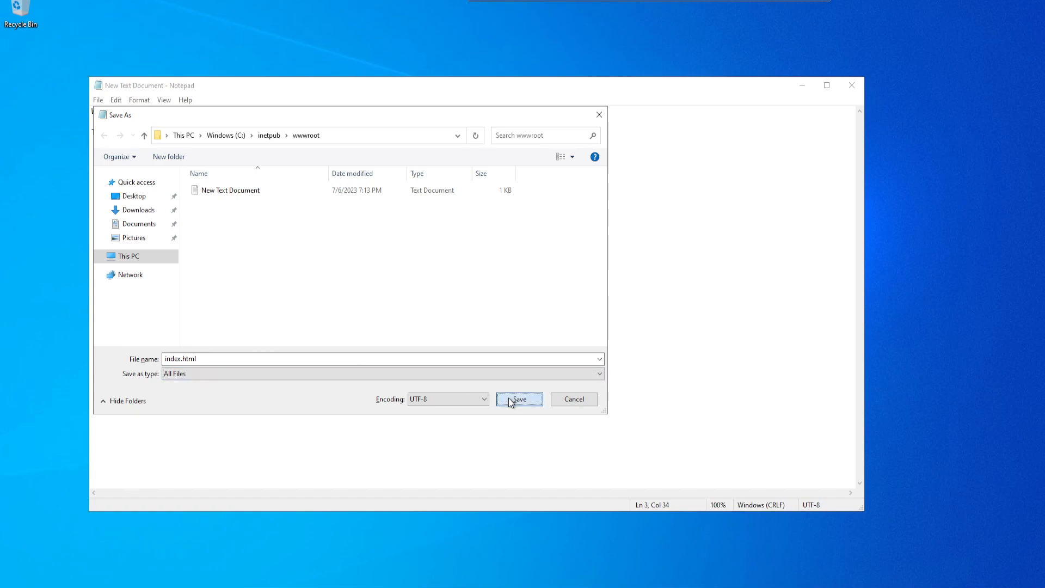
click(851, 86)
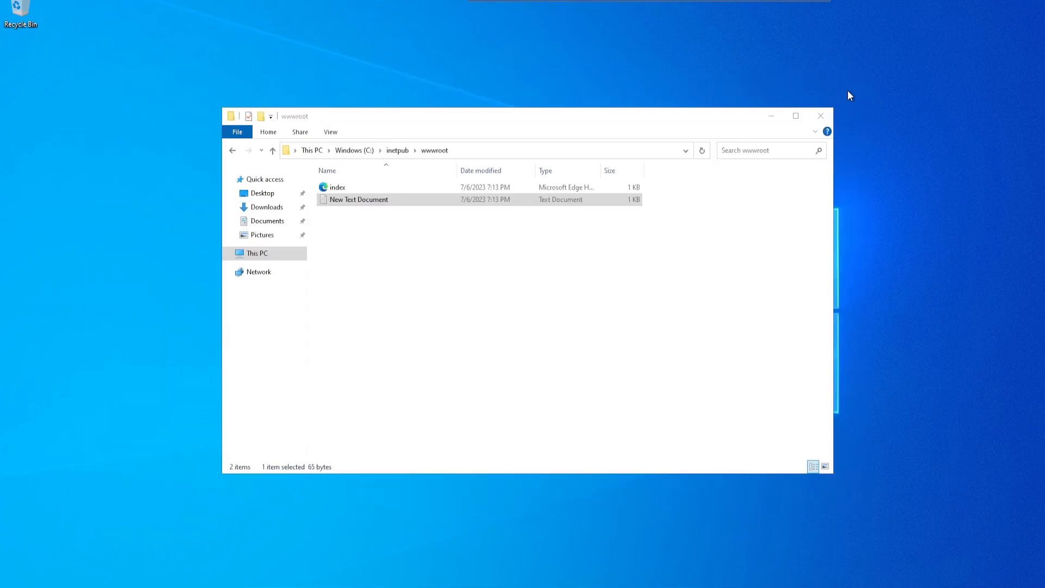
Minimize the Web03 remote session and copy the public IP address from Web-LB's overview in the Azure portal.
click(339, 189)
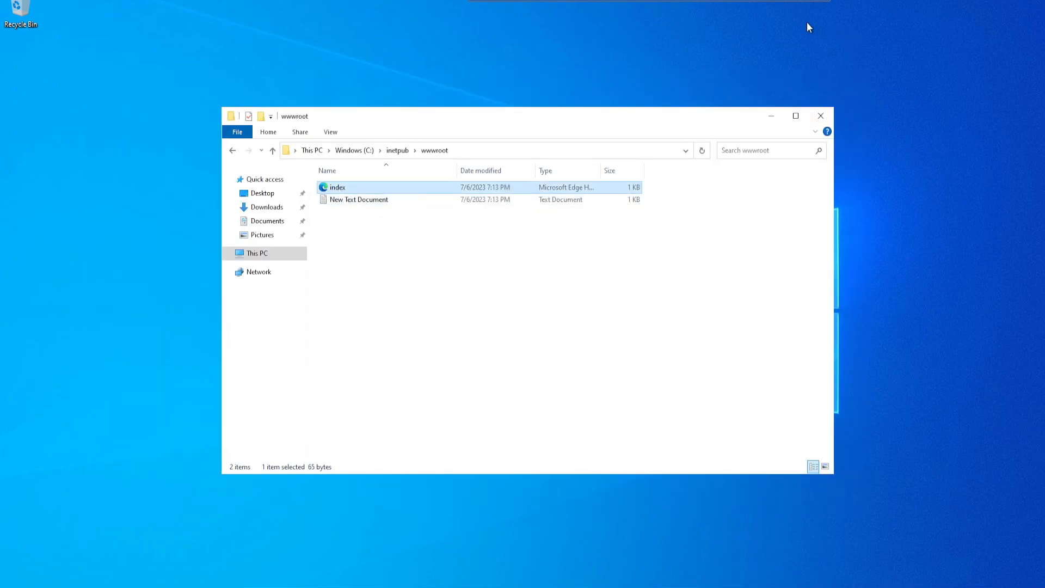
click(805, 6)
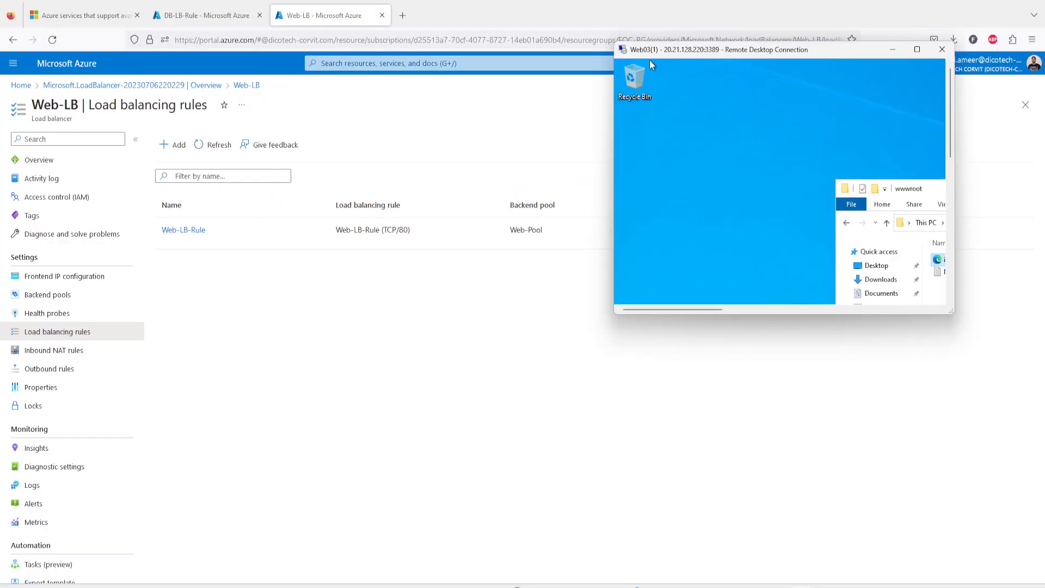
click(893, 51)
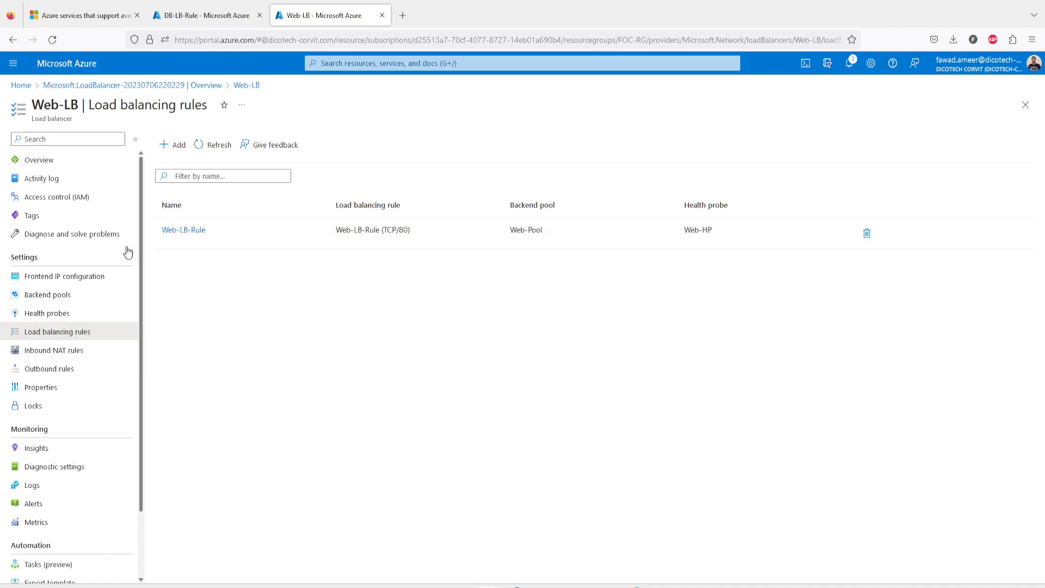
click(86, 277)
click(52, 161)
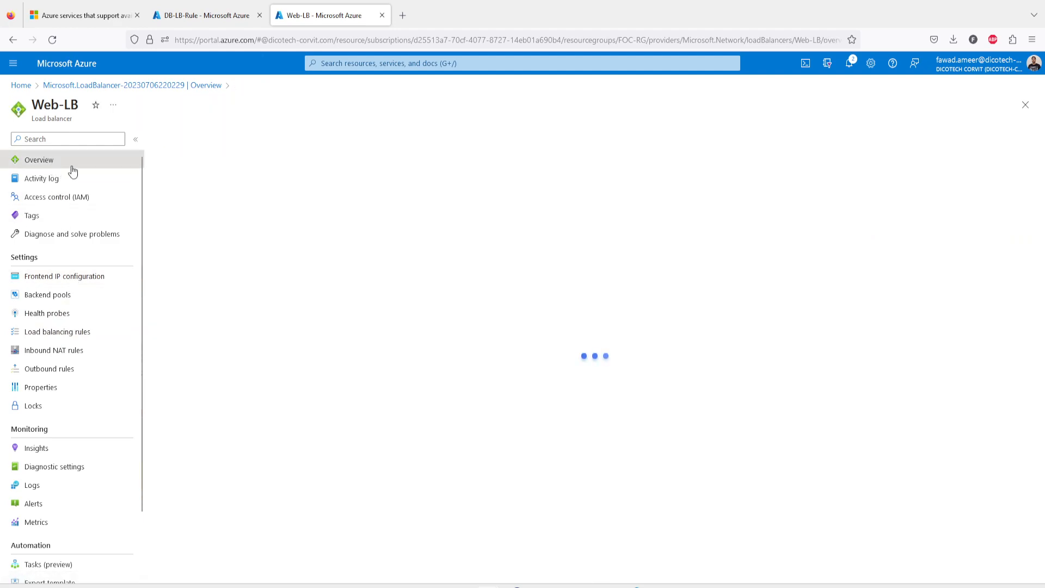
click(174, 279)
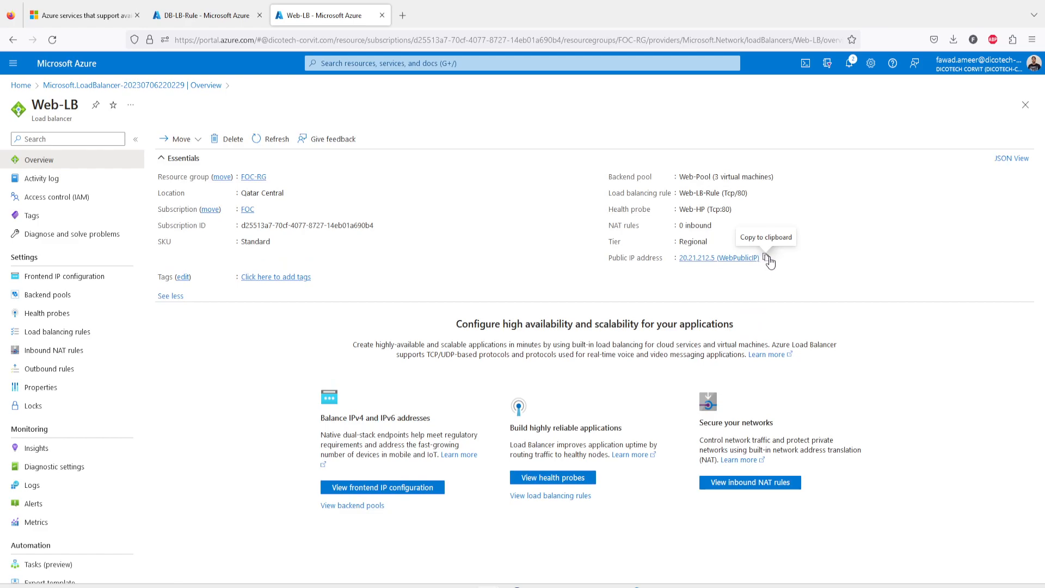
click(766, 258)
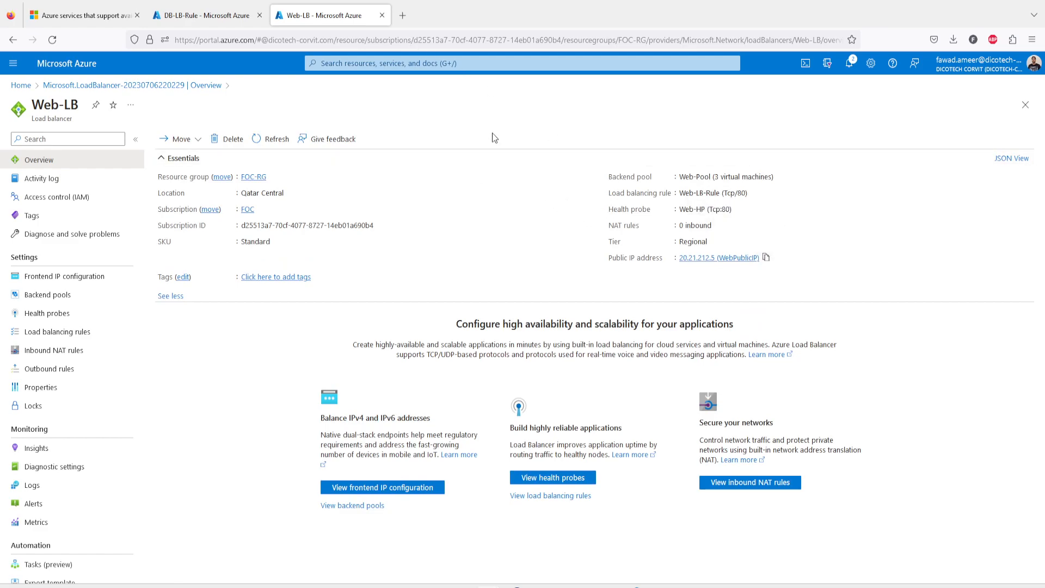
Open 20.21.212.5 in a new browser tab, removing the (WebPublicIP) suffix from the pasted address, and check which server's welcome text loads.
click(403, 16)
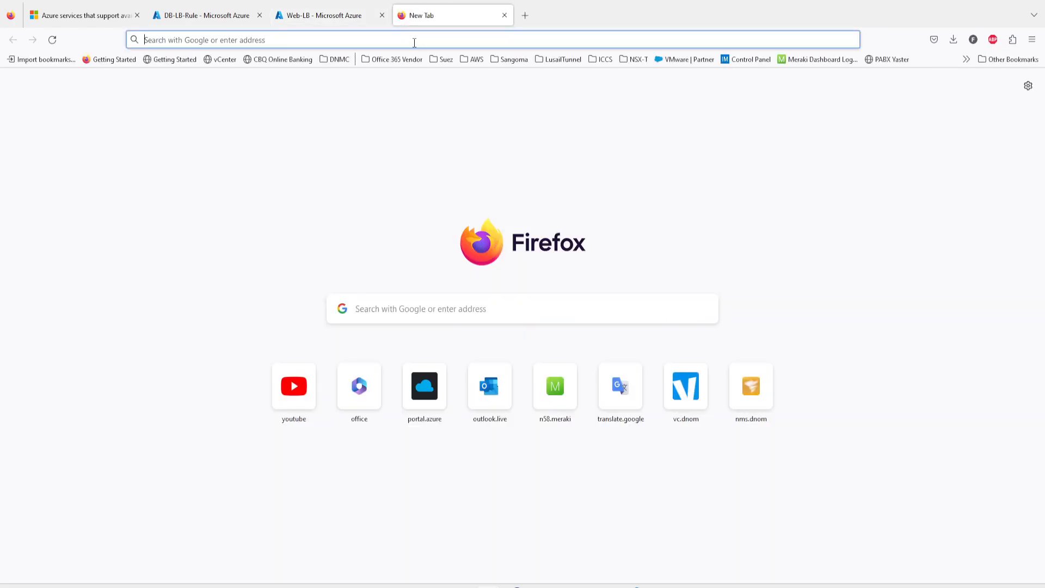
click(416, 41)
key(ctrl+v)
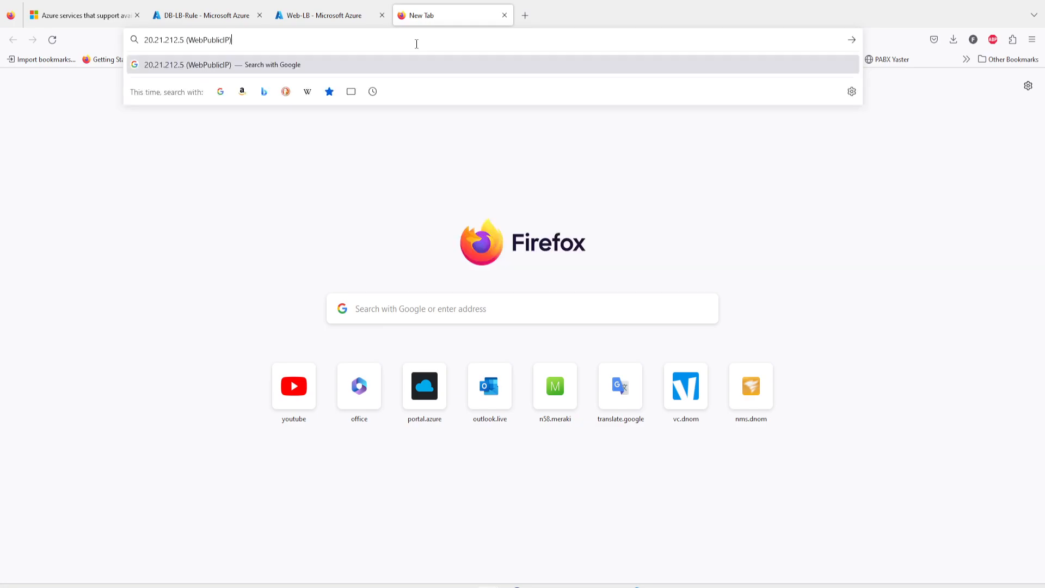
key(BackSpace)
key(BackSpace)
key(BackSpace)
key(BackSpace)
key(BackSpace)
key(BackSpace)
key(BackSpace)
key(BackSpace)
key(BackSpace)
key(BackSpace)
key(BackSpace)
key(BackSpace)
key(BackSpace)
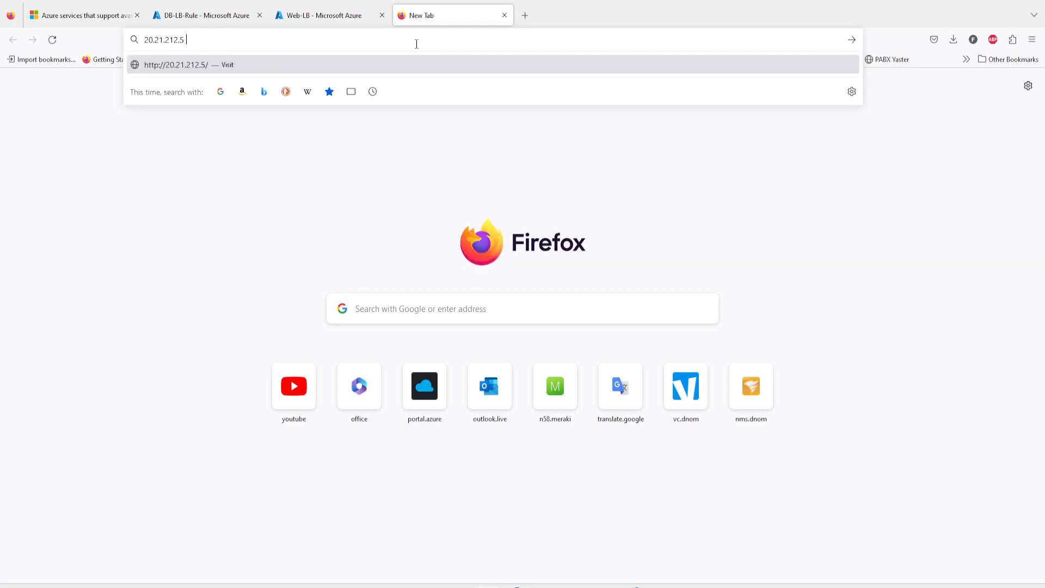
key(Return)
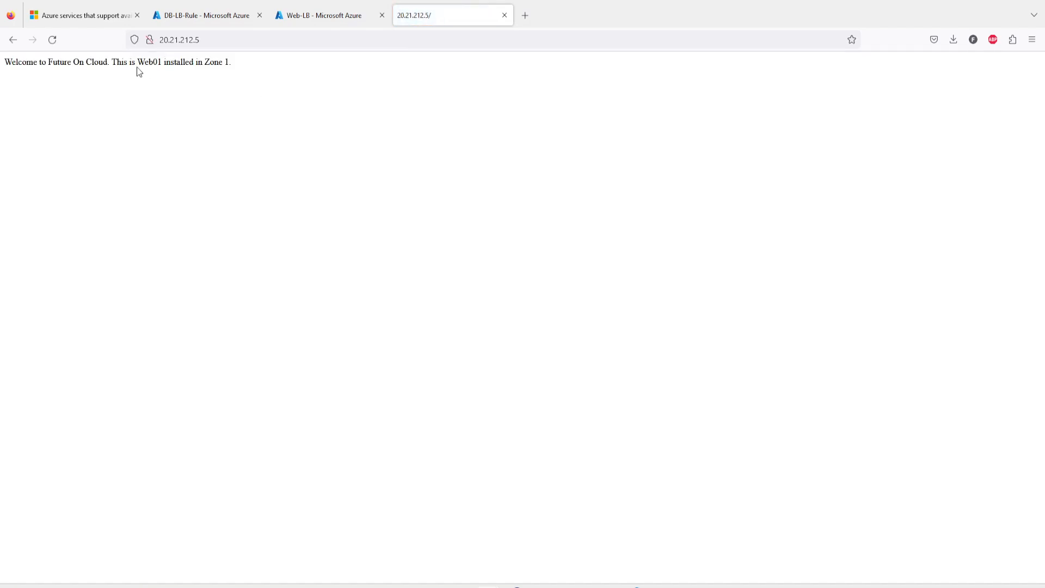
drag(5, 62, 237, 66)
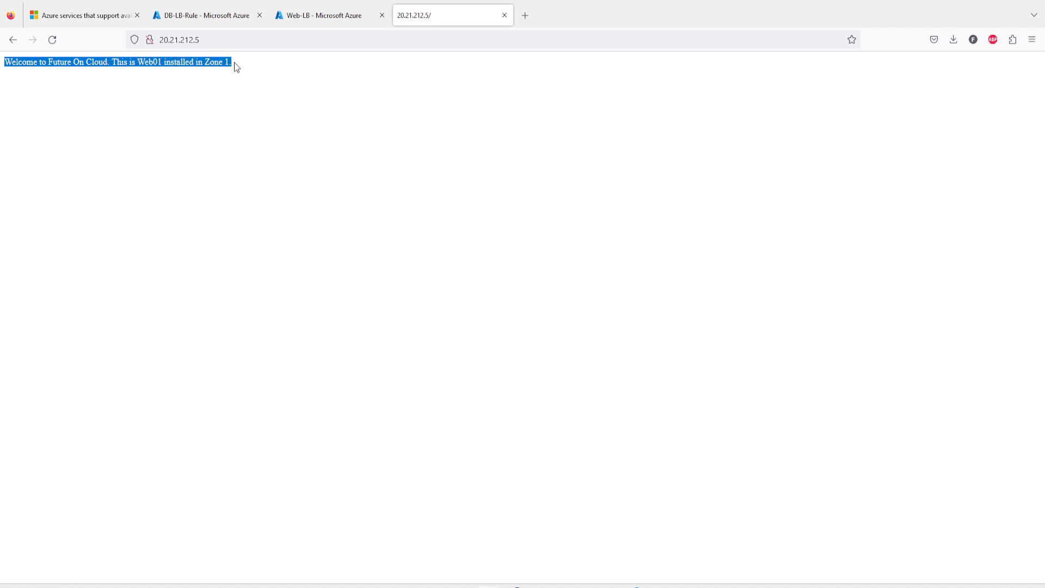
click(253, 66)
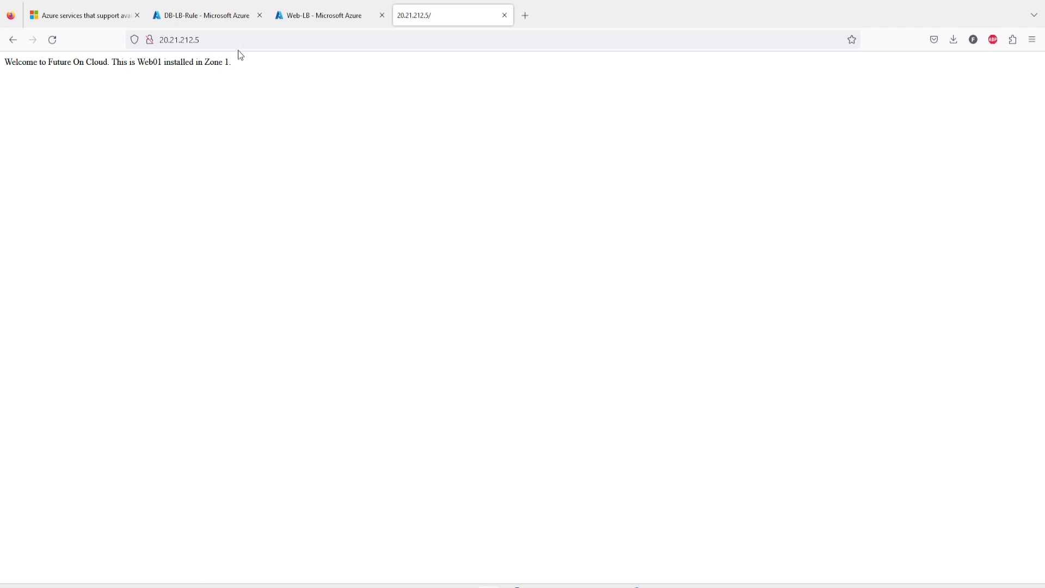
Copy the load balancer's IP address from Firefox, switch to Chrome and load 20.21.212.5 there.
click(228, 43)
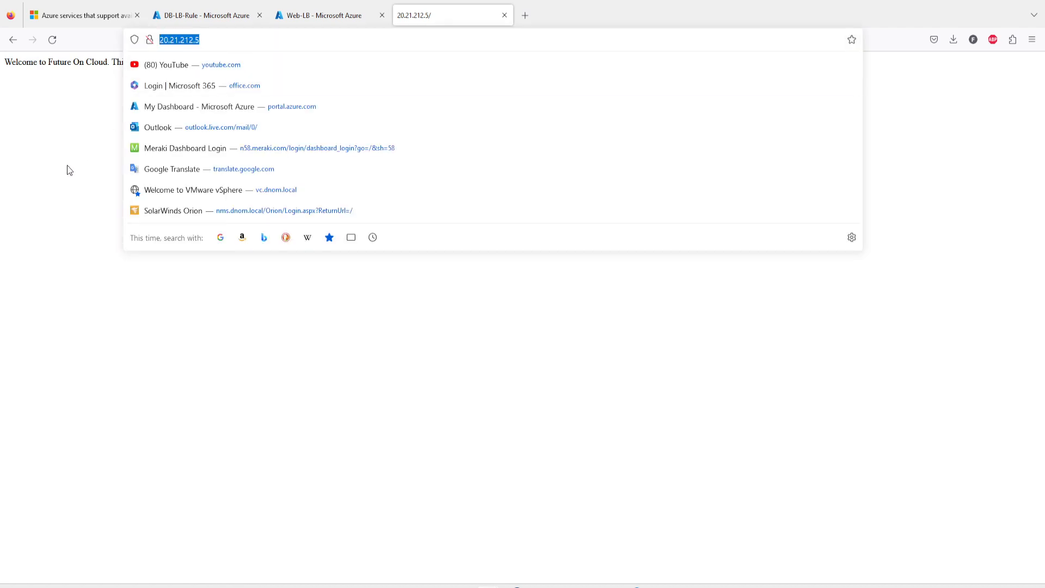
click(451, 437)
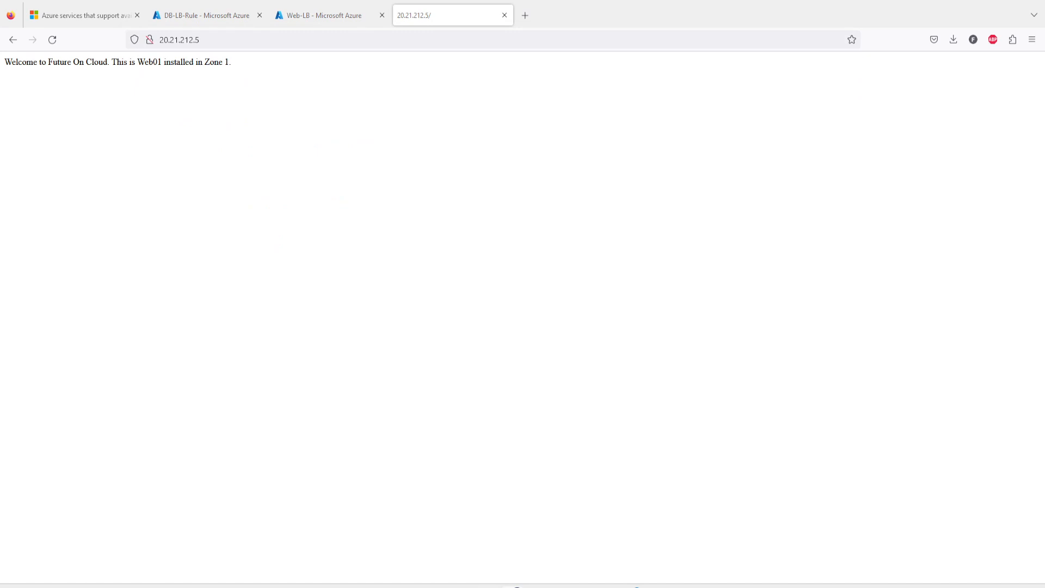
drag(441, 585, 463, 1)
click(386, 19)
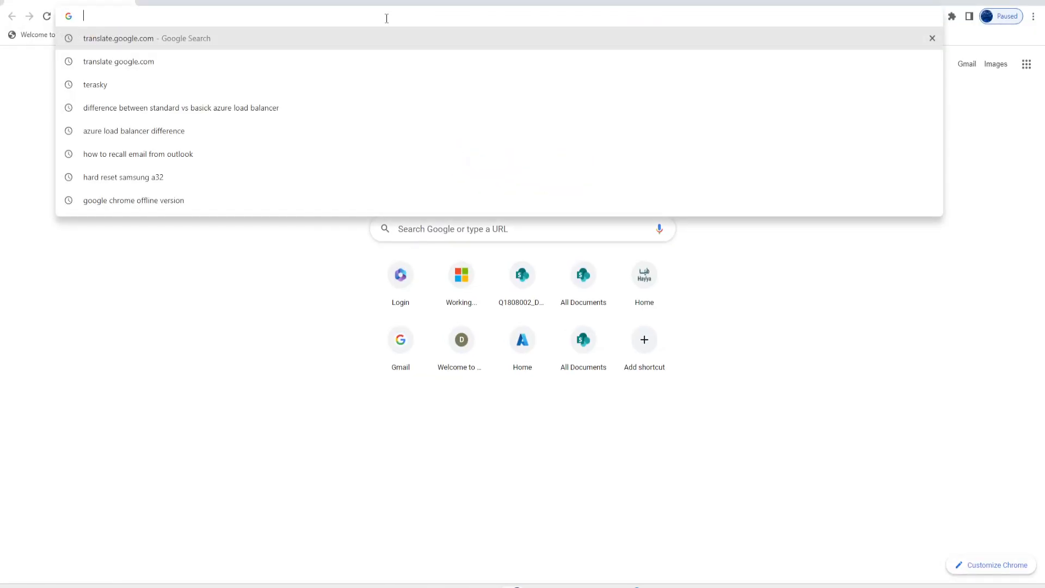
key(ctrl+v)
key(Return)
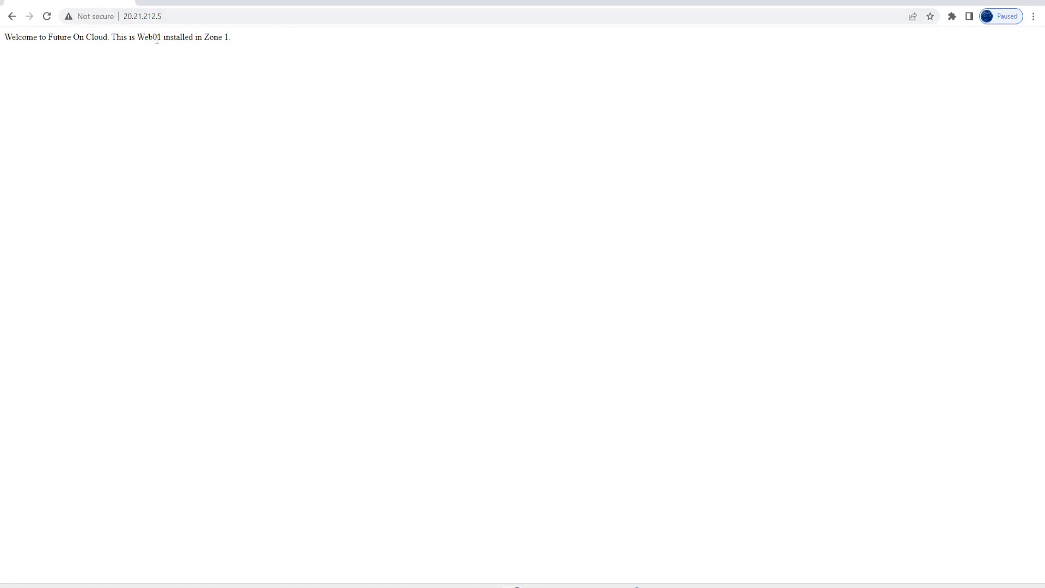
Restore Chrome to a smaller window, reload 20.21.212.5 in Firefox to check which server responds, and switch to the load balancer diagram slide.
drag(271, 3, 357, 103)
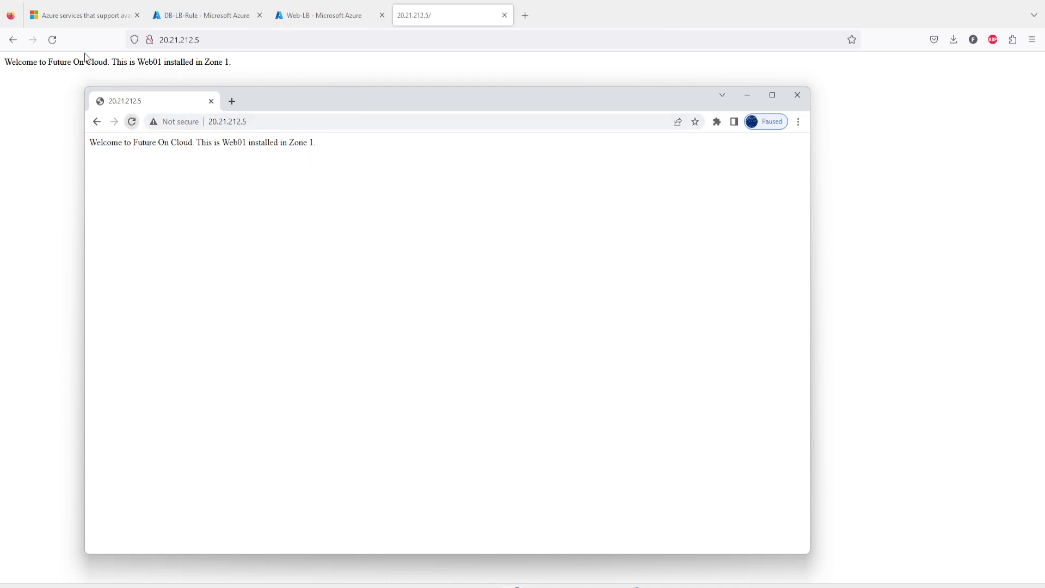
click(52, 40)
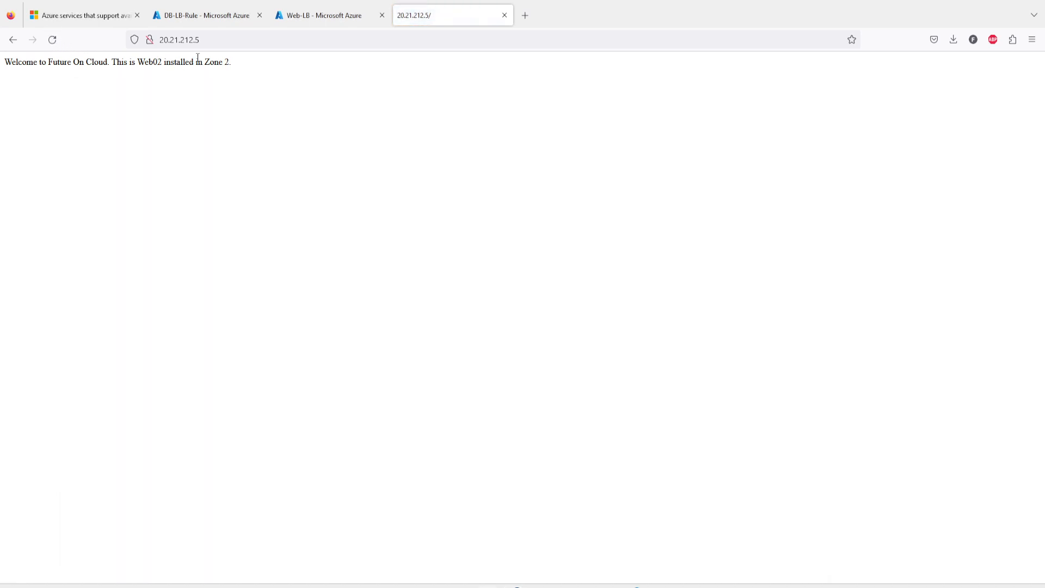
drag(139, 61, 236, 64)
click(240, 66)
click(540, 586)
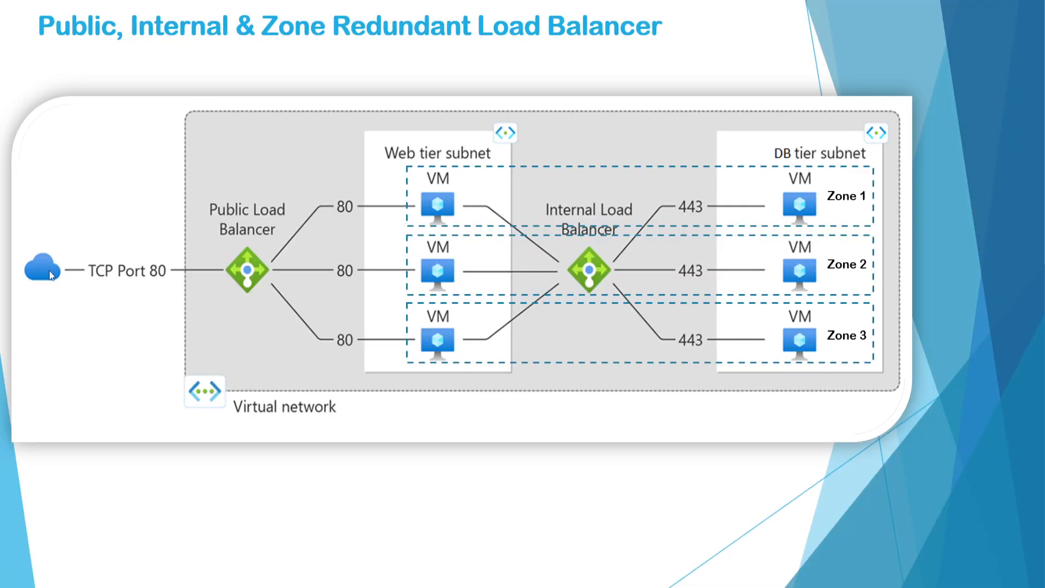